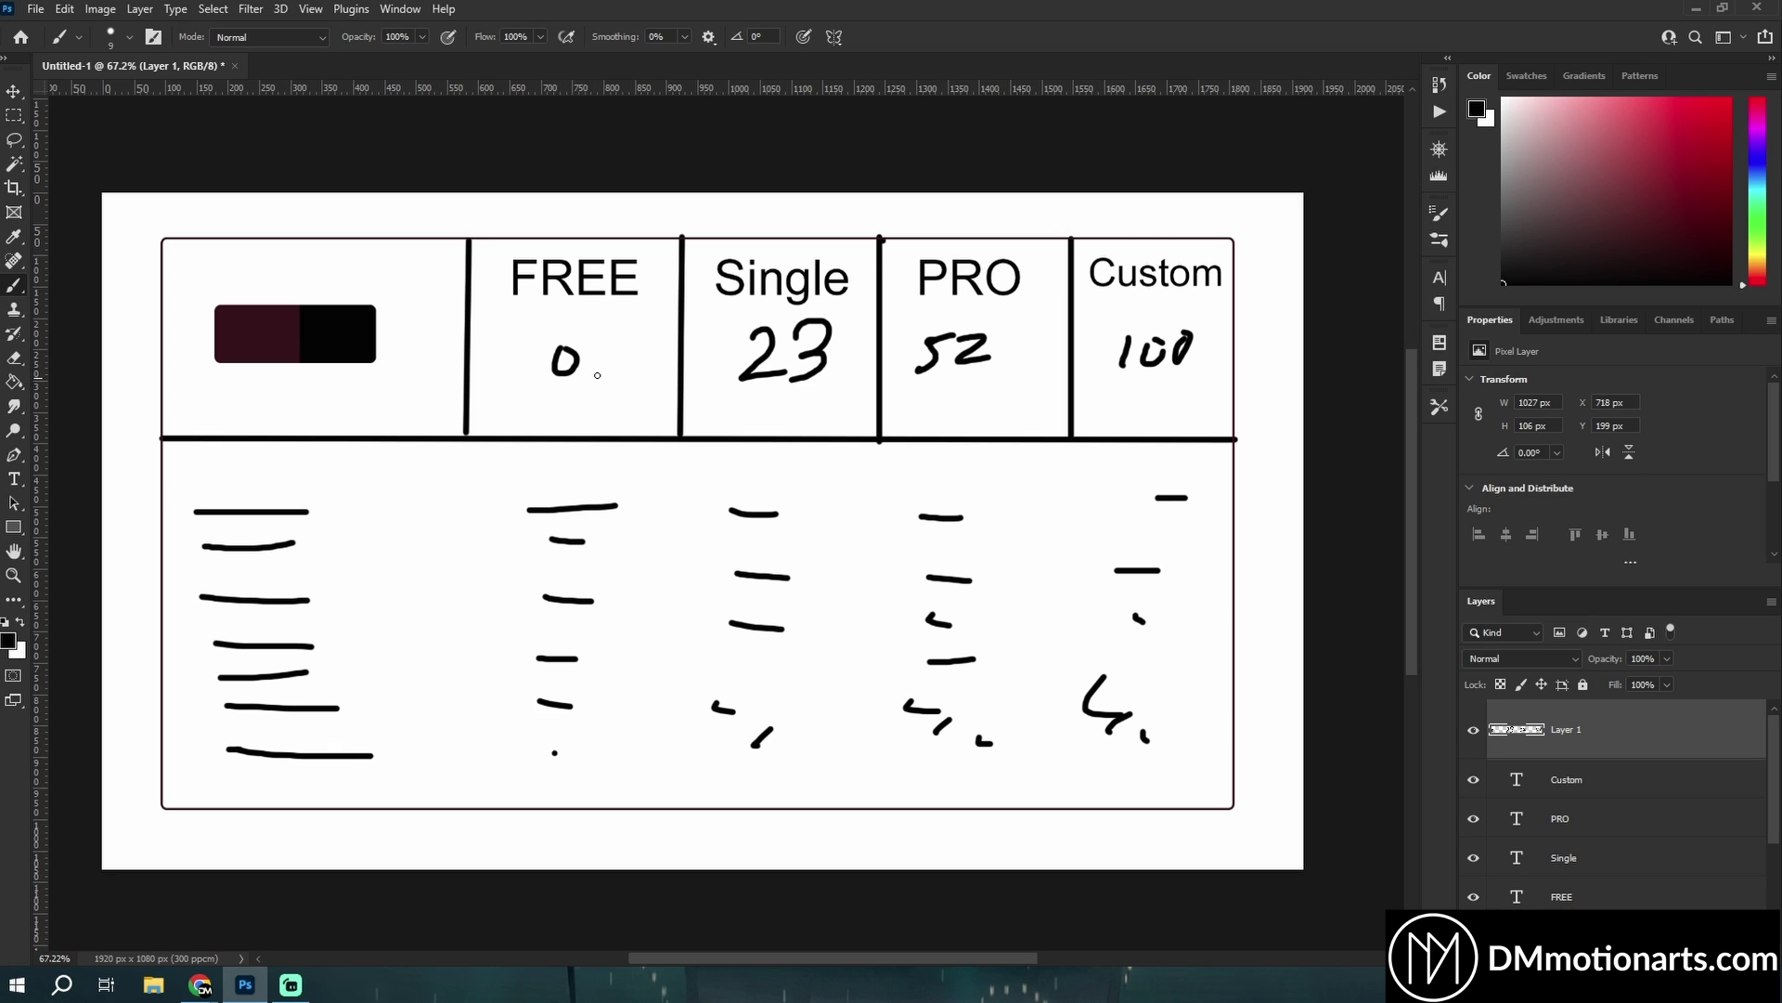
Underline the four prices in the pricing table sketch and brush in 20% with a short line beneath the two-tone toggle.
key("ctrl+z")
left_click(545, 388)
left_click_drag(745, 394, 812, 393)
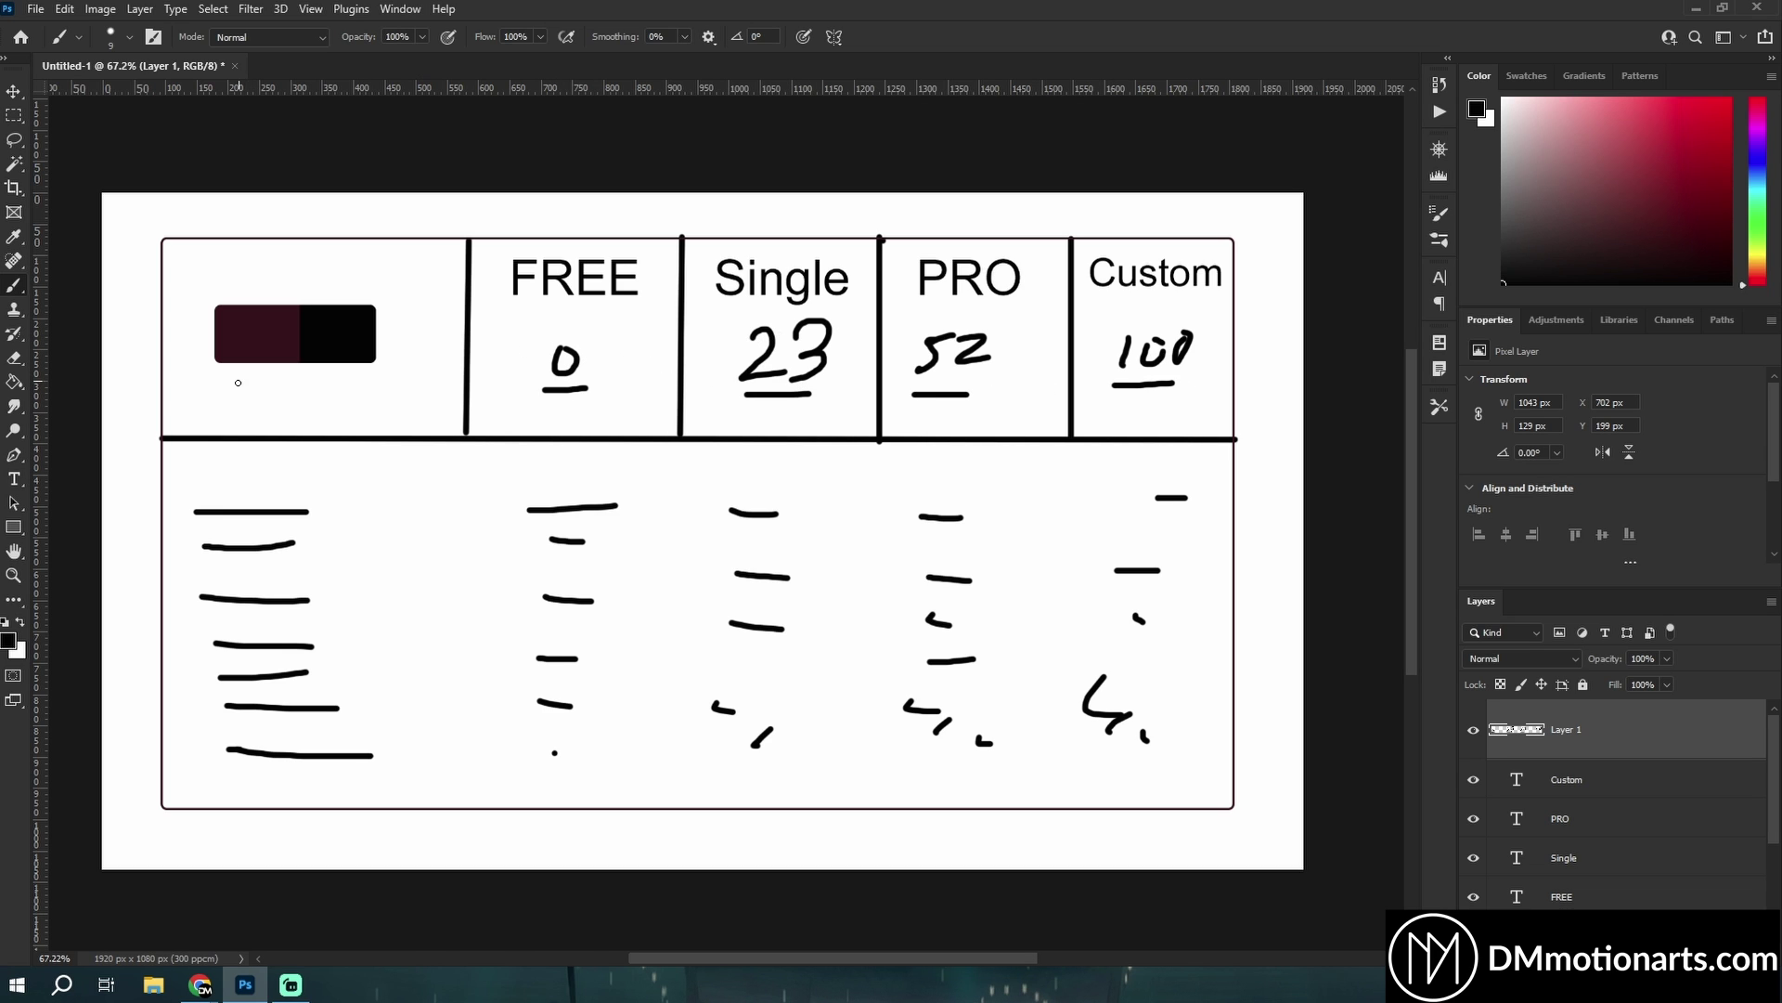
mouse_move(243, 382)
left_mouse_down()
mouse_move(264, 377)
mouse_move(270, 397)
mouse_move(356, 382)
left_mouse_up()
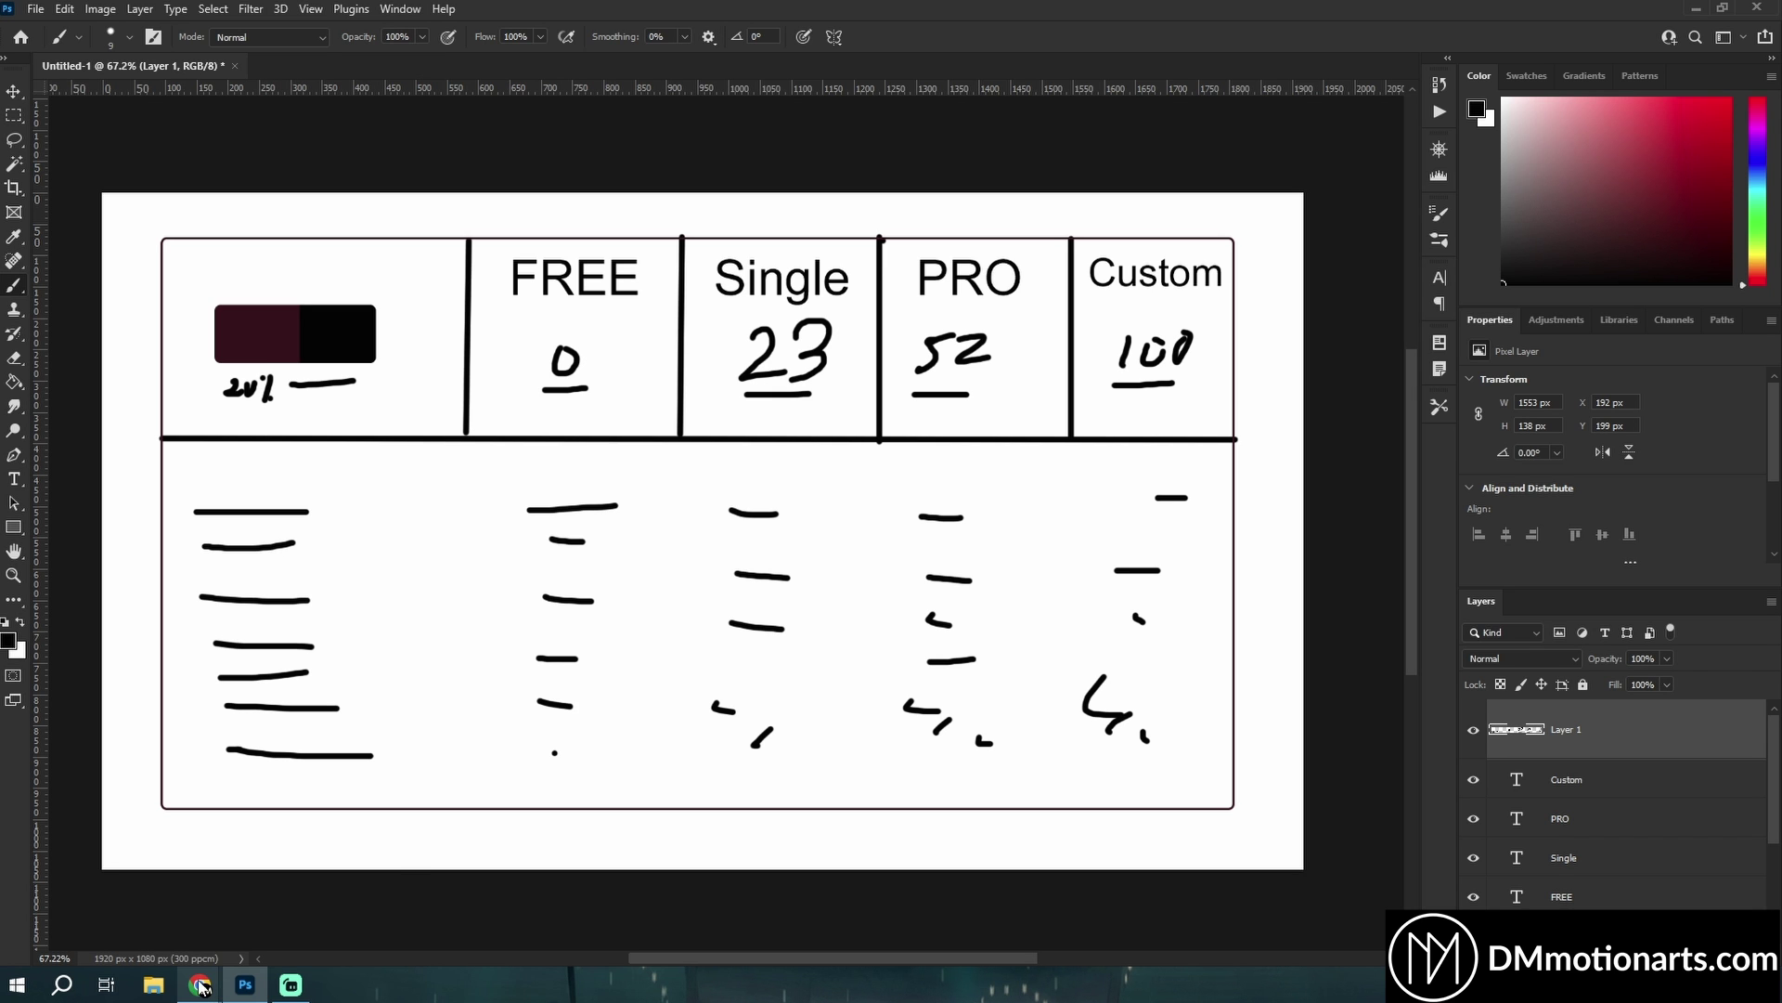
Switch to the Elementor editor in Chrome and add a Tabs widget in a new section above the Monthly/Annually switch.
mouse_move(201, 984)
left_click(306, 891)
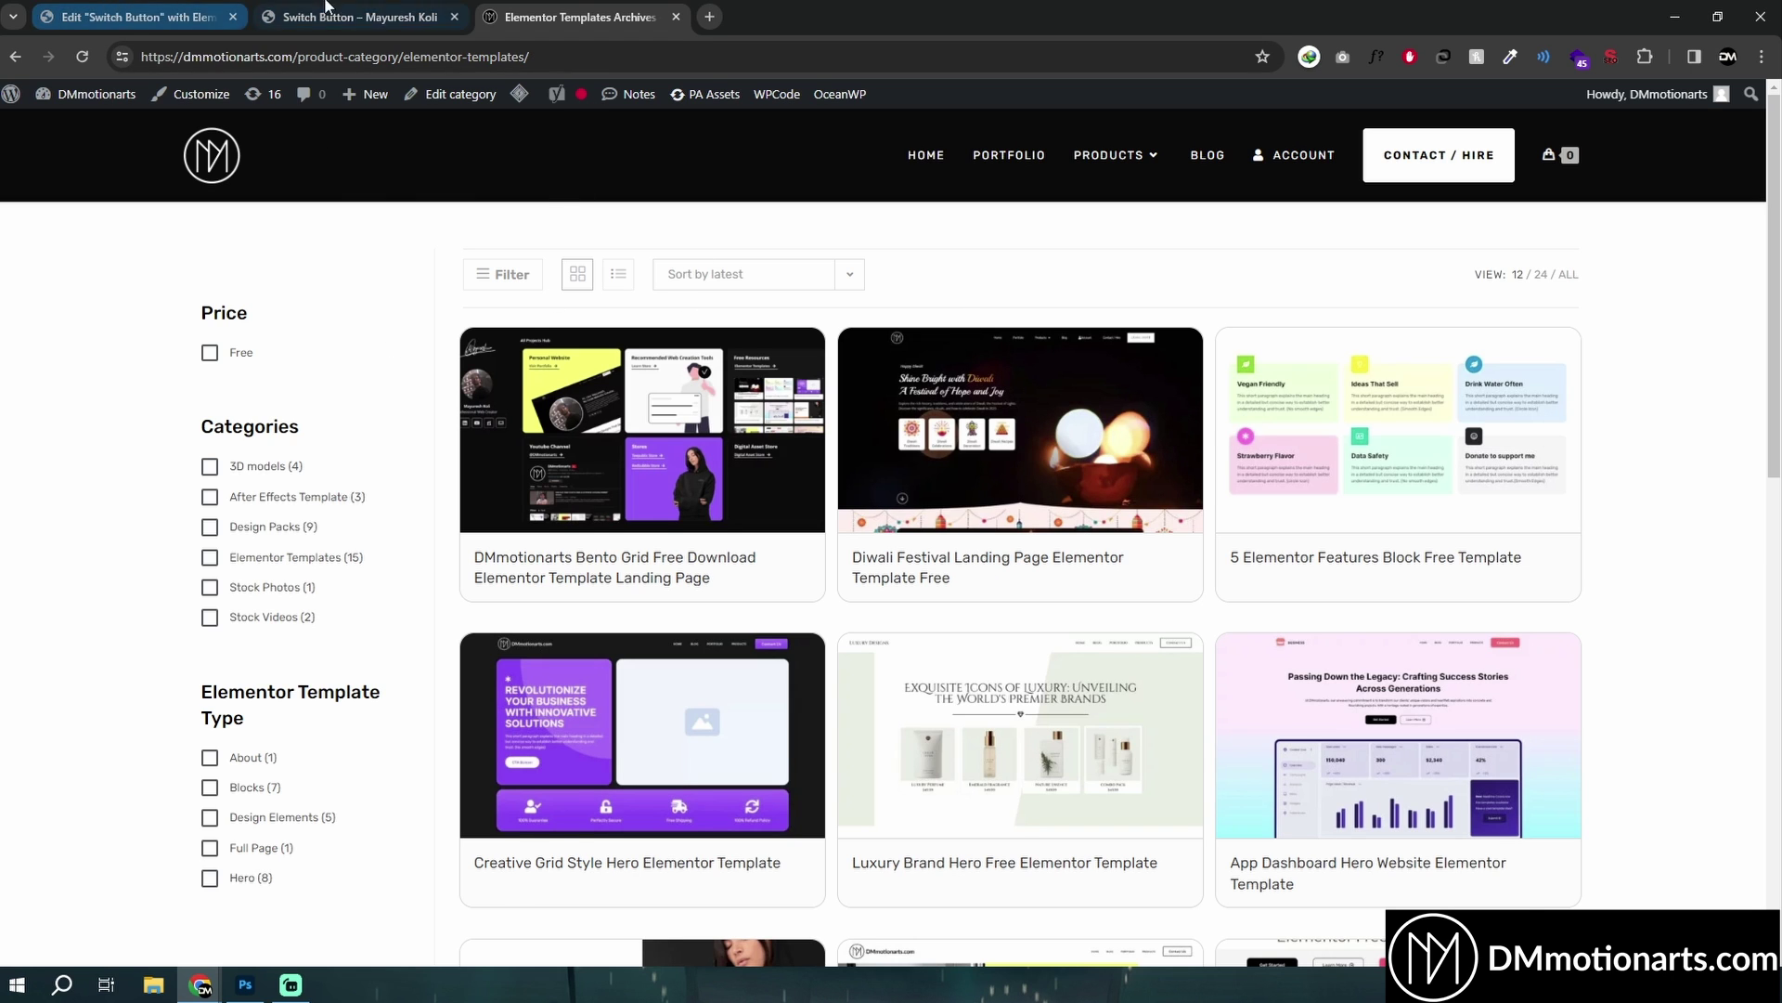
left_click(128, 9)
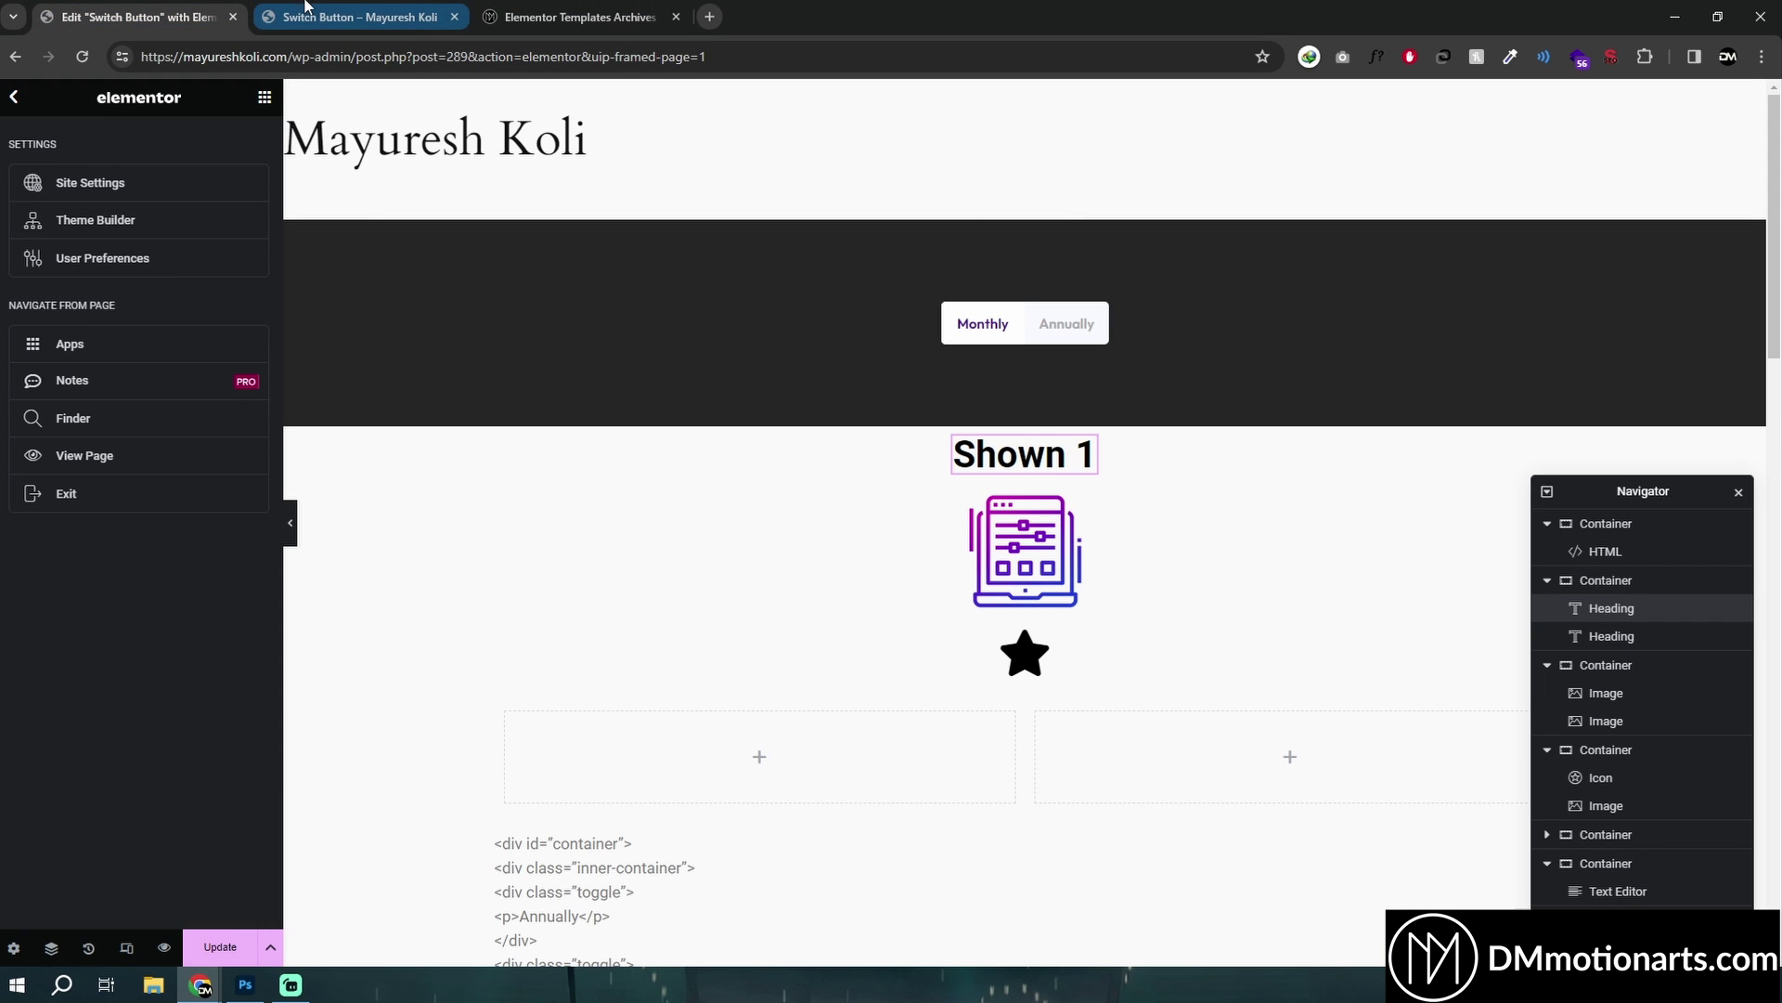
left_click(1000, 209)
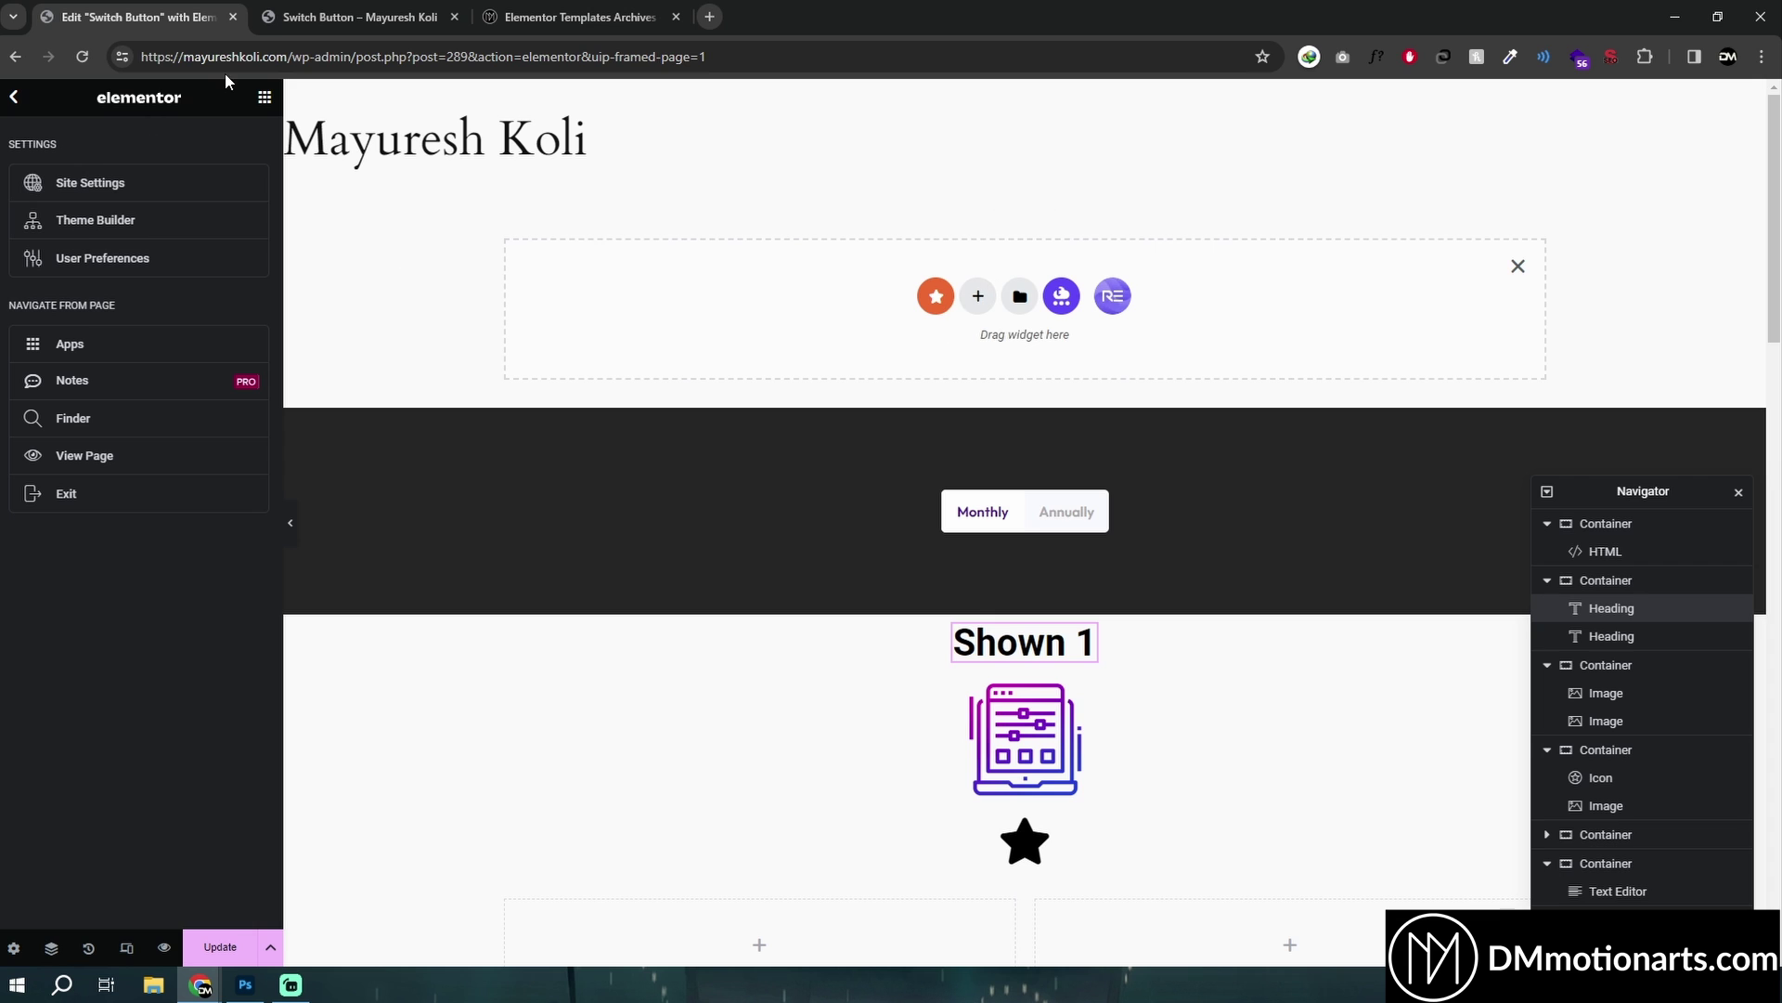
left_click(263, 103)
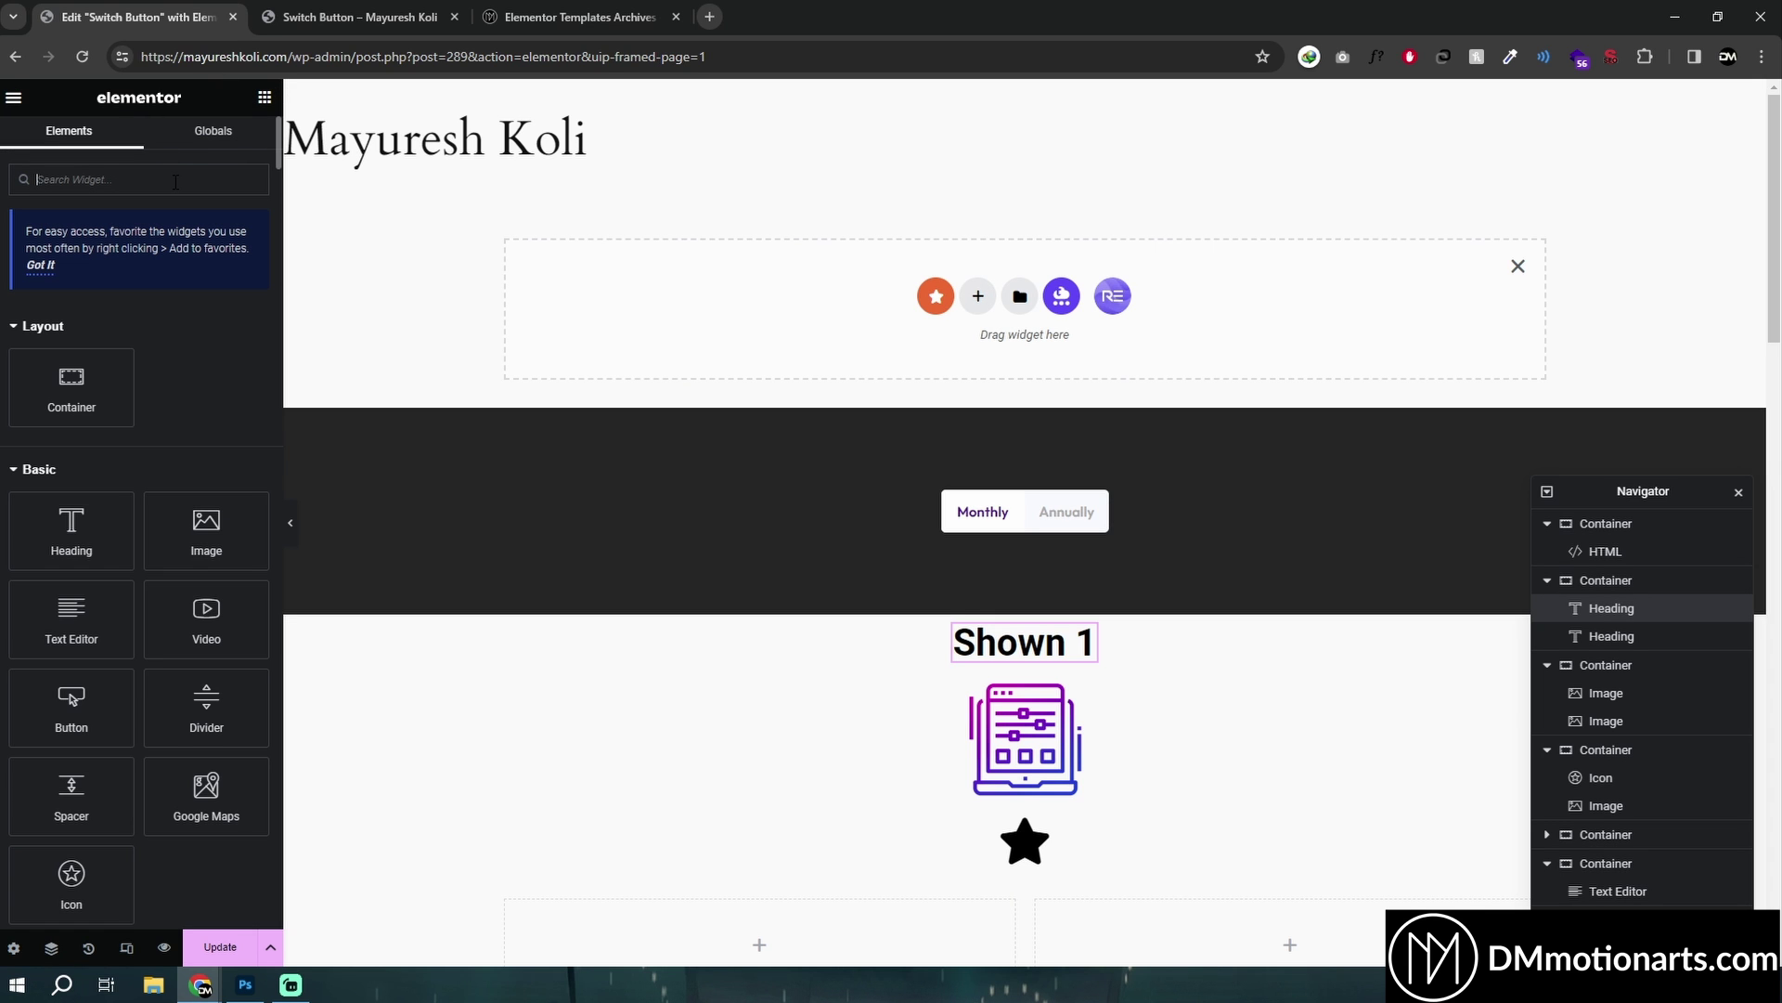
type("tab")
left_click_drag(163, 362, 1023, 326)
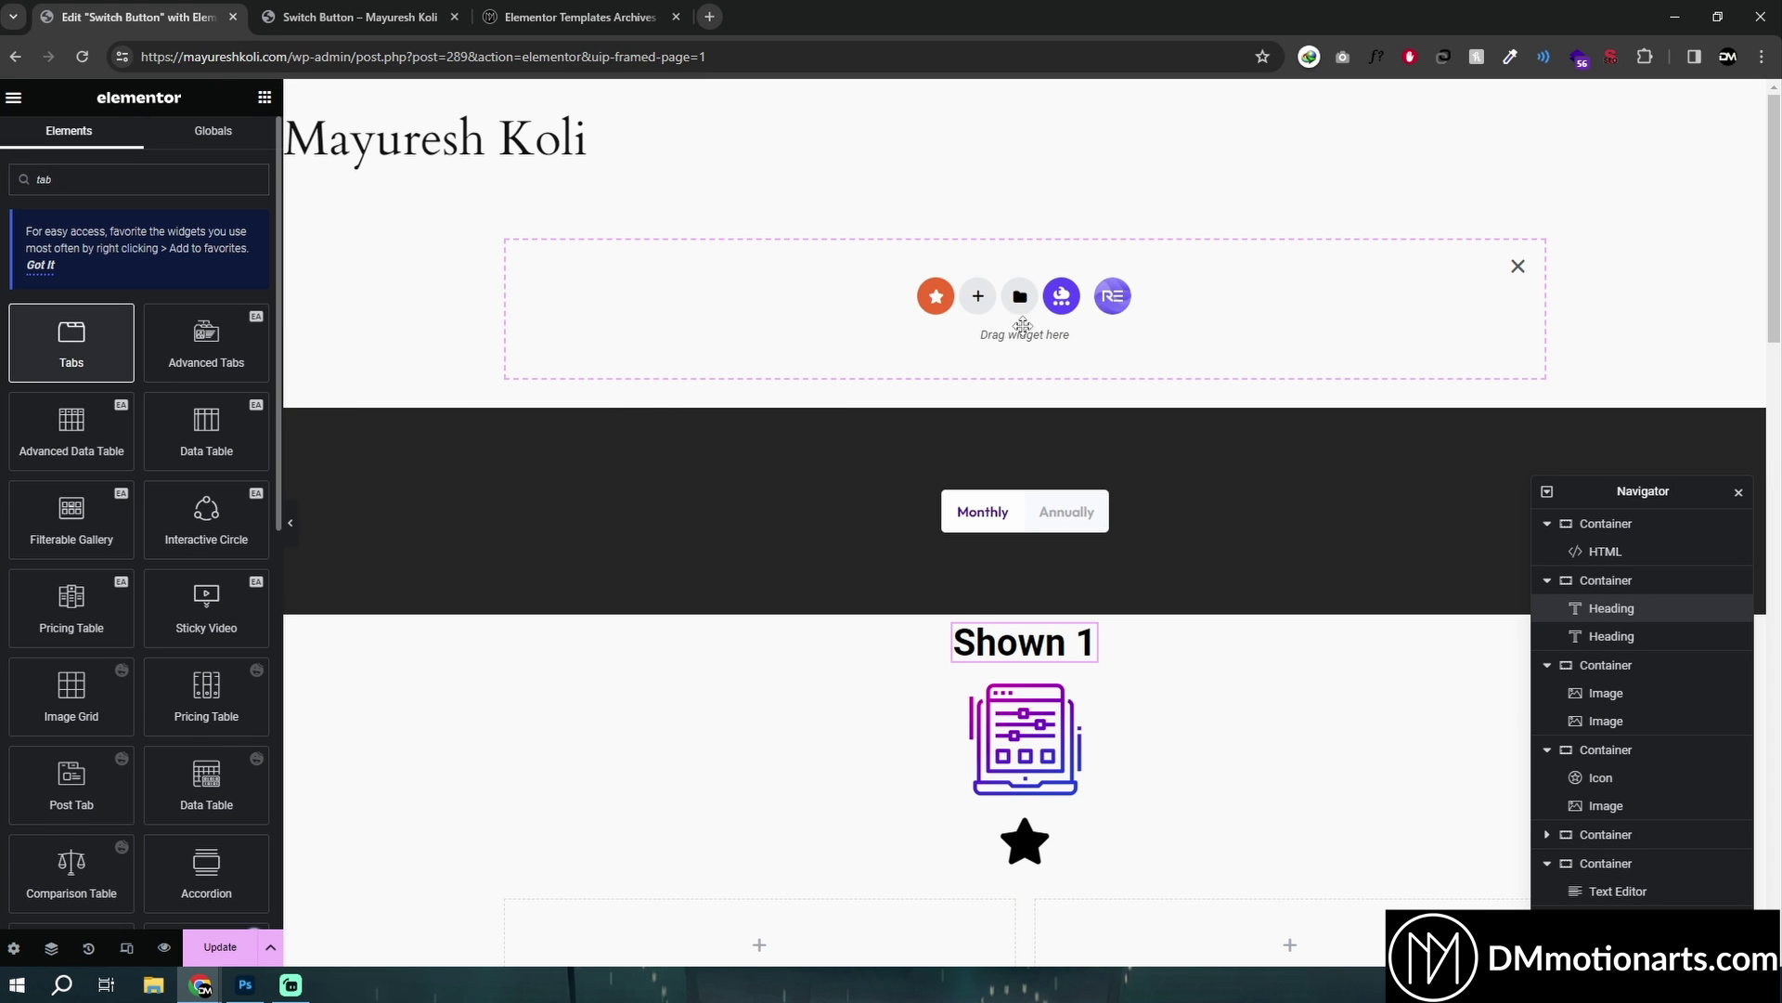
left_click_drag(213, 399, 962, 362)
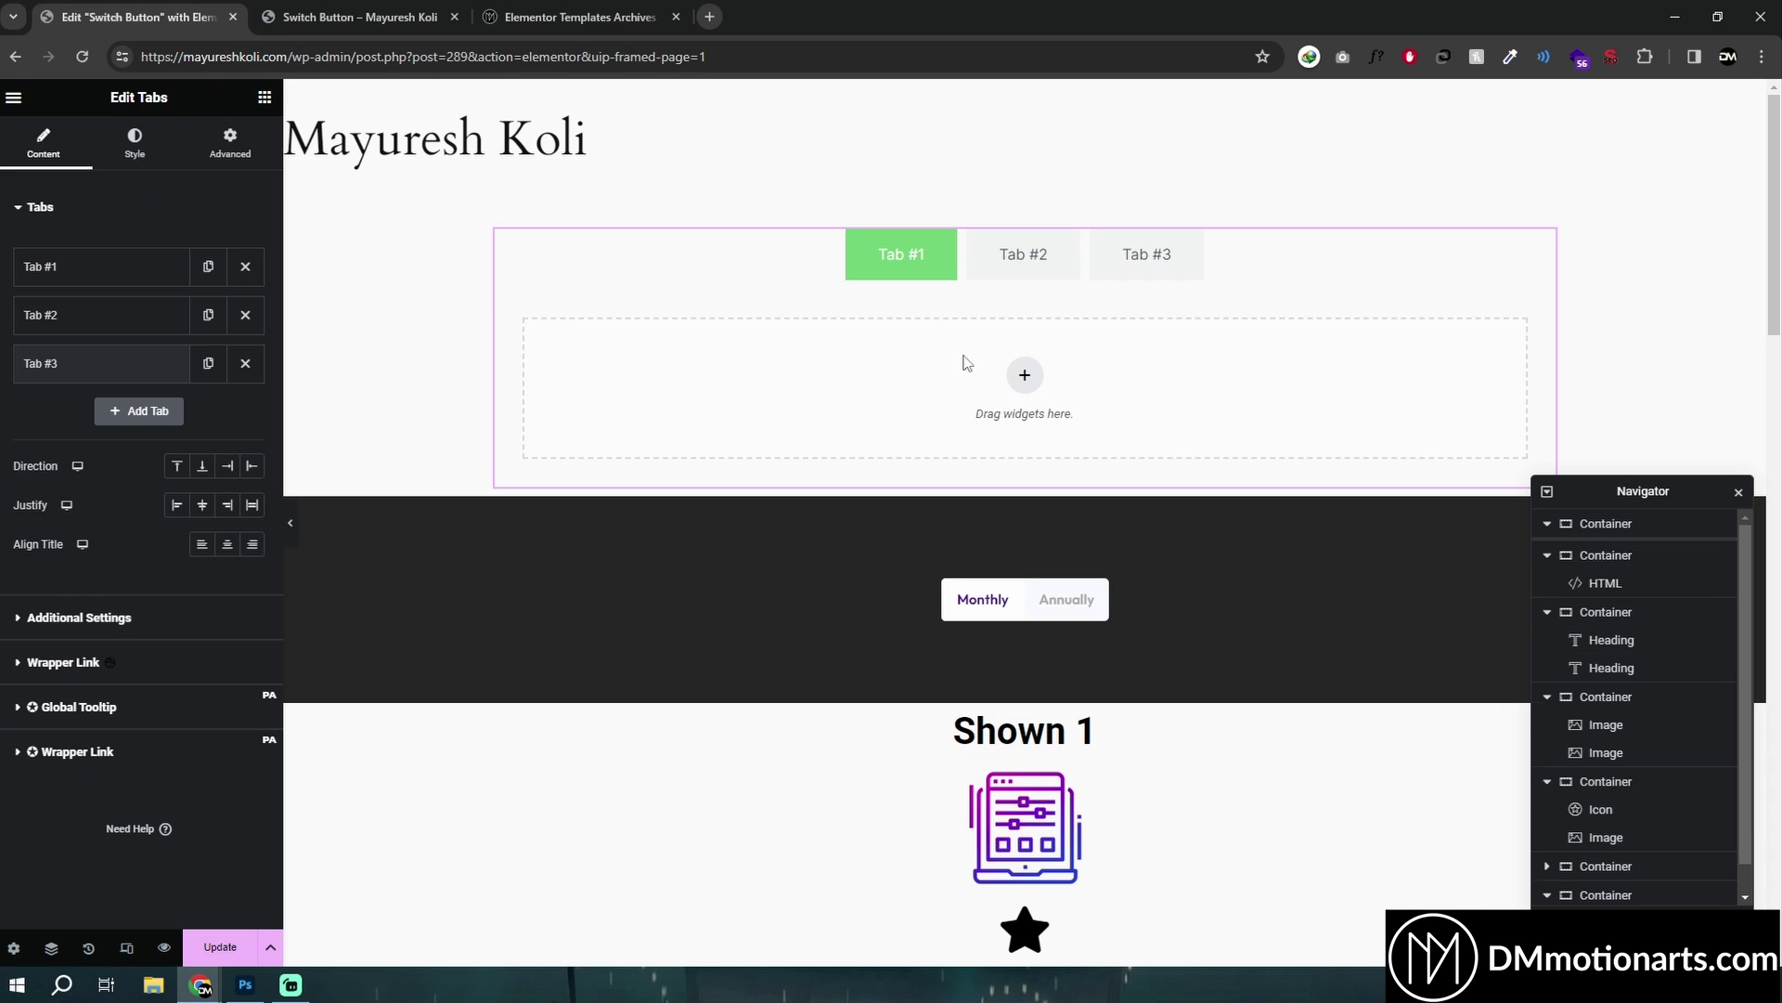
Alternate between Tab #1 and Tab #2 of the Tabs widget to examine how their contents swap.
left_click(992, 264)
left_click(905, 254)
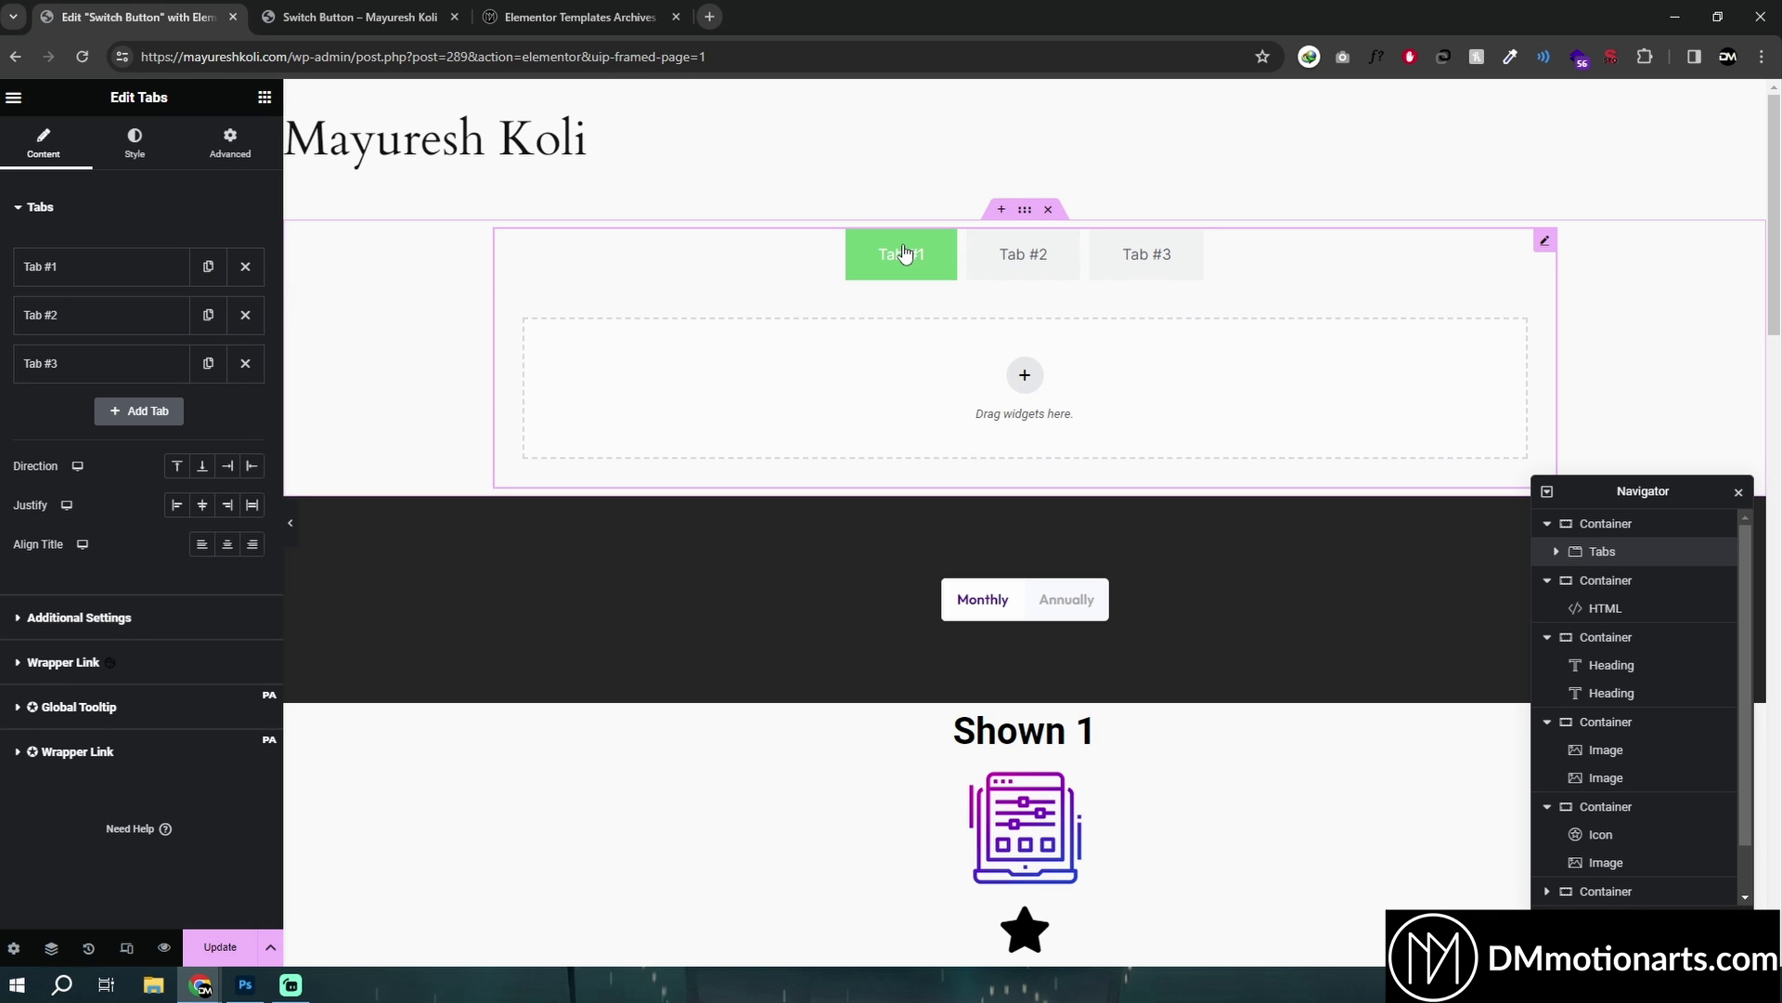
left_click(1029, 270)
left_click(911, 270)
left_click(1001, 260)
left_click(919, 256)
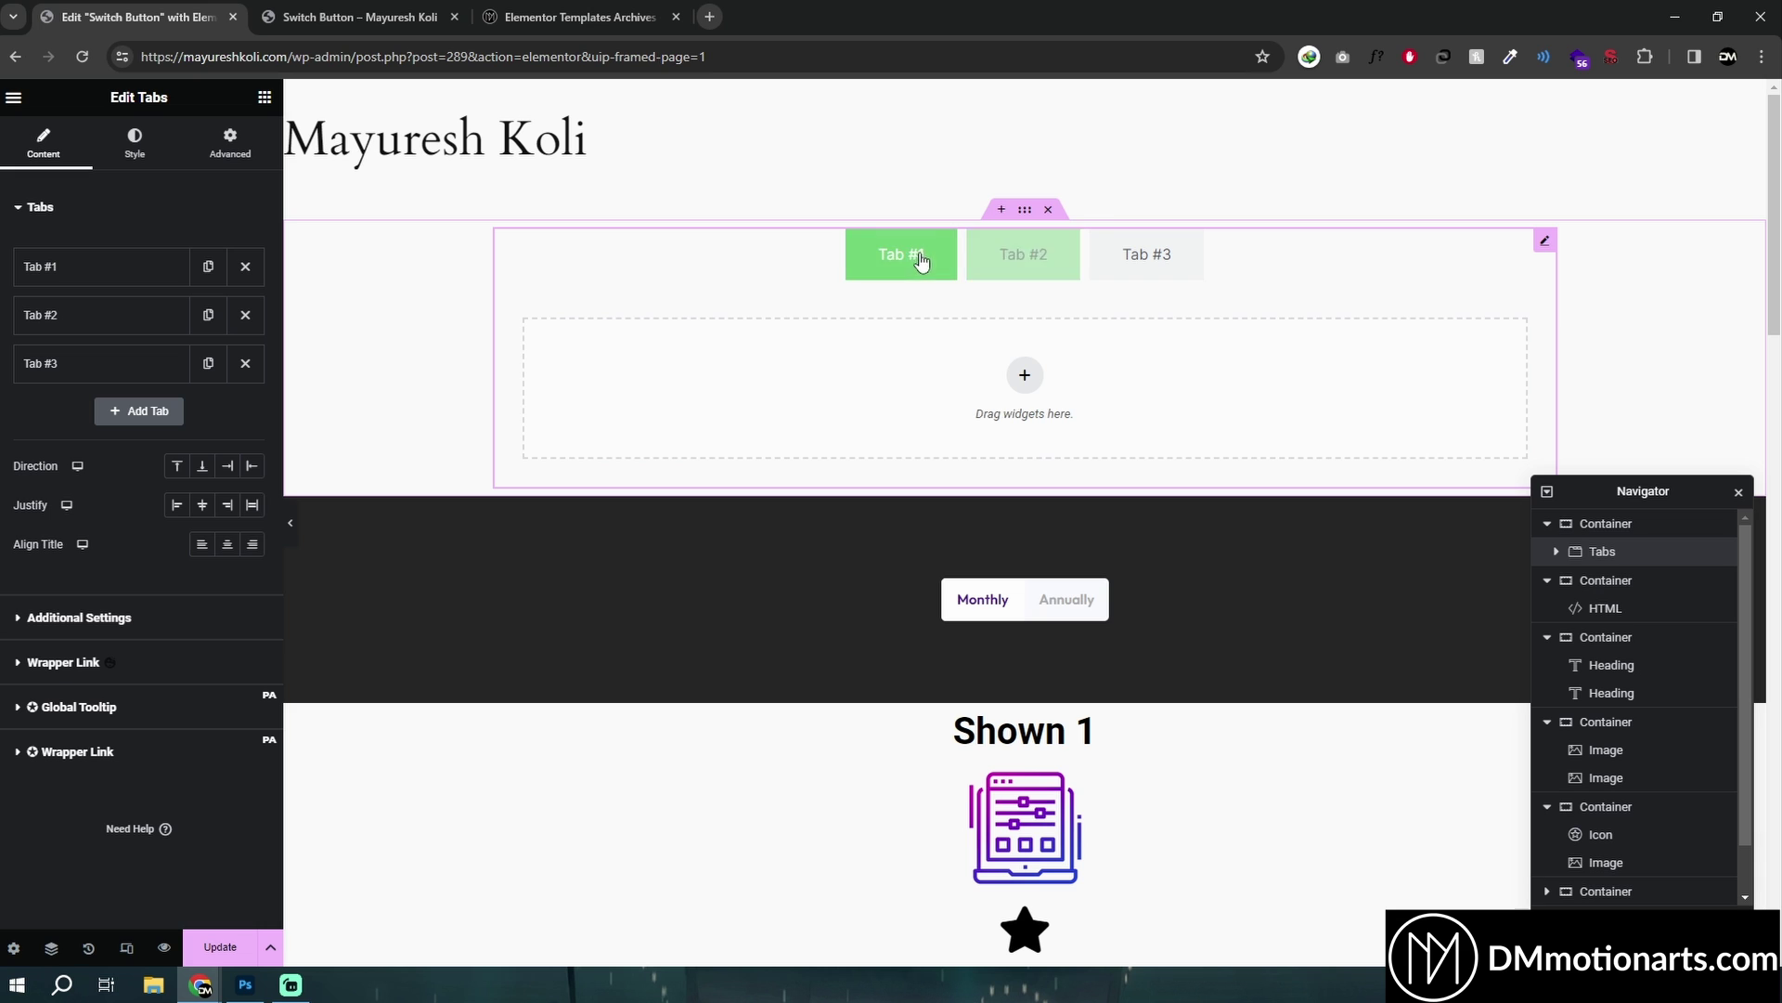
left_click(972, 264)
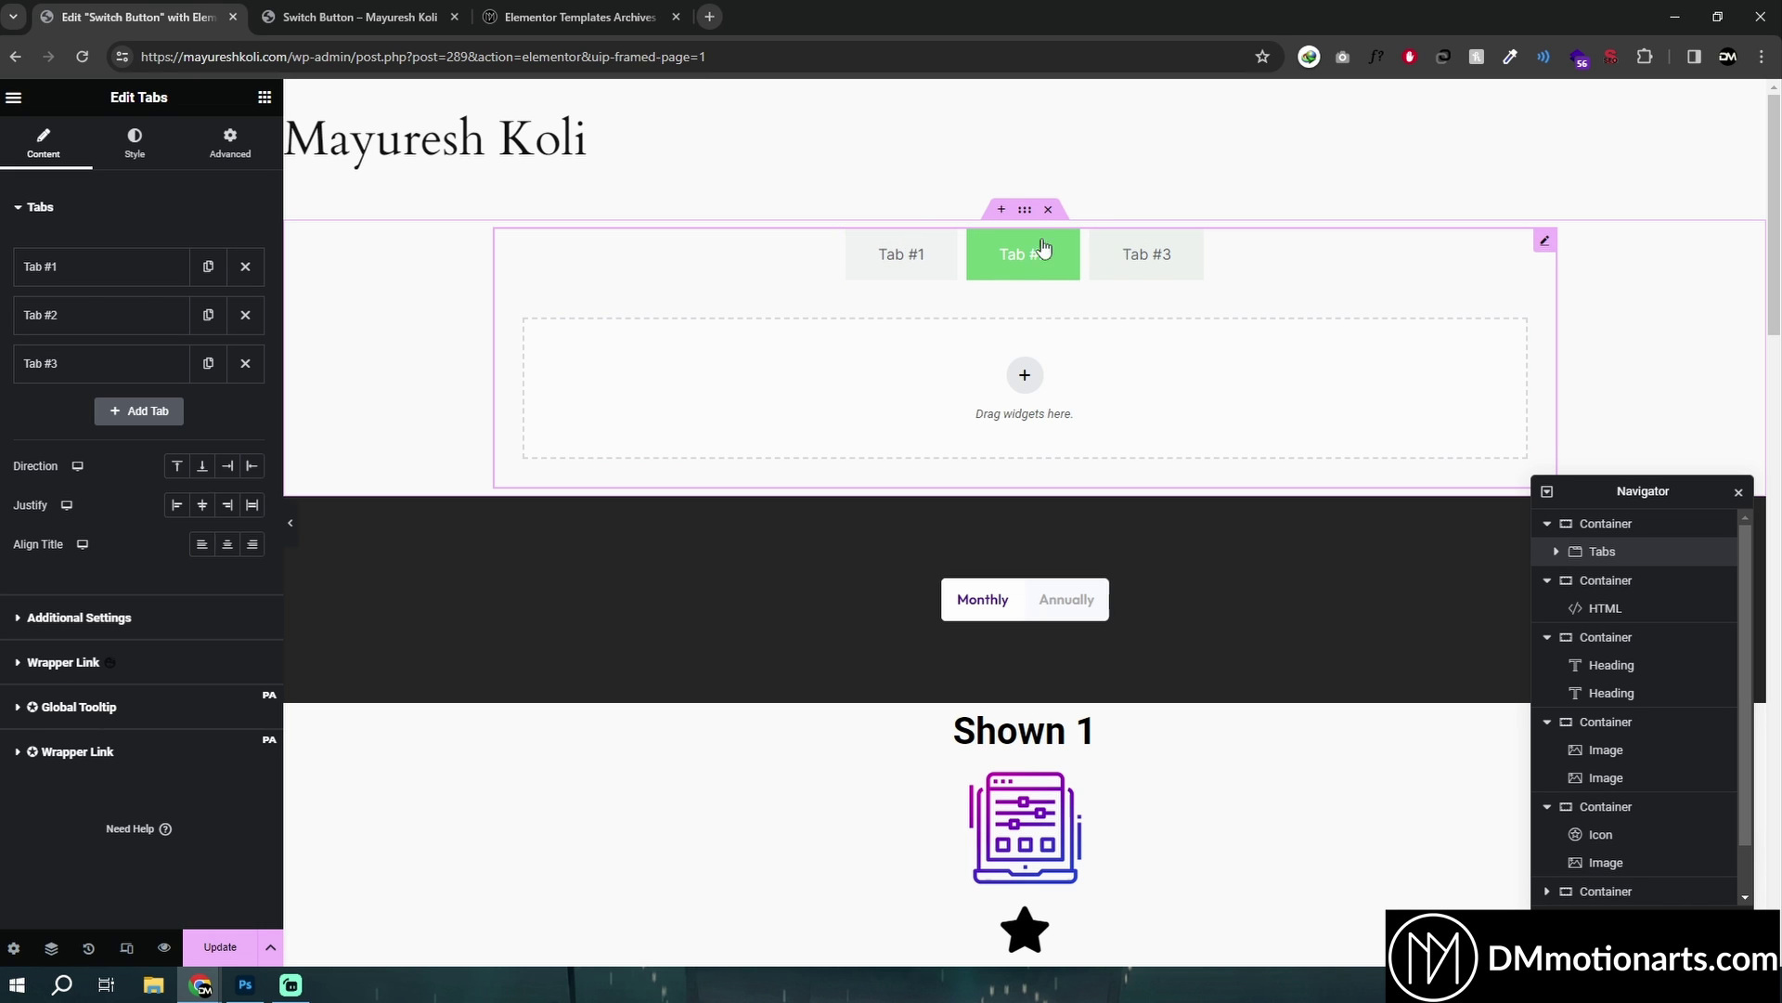
Try top margins of -100 px and -150 px on the Tab #2 container, leaving its other margins at 0.
left_click(505, 300)
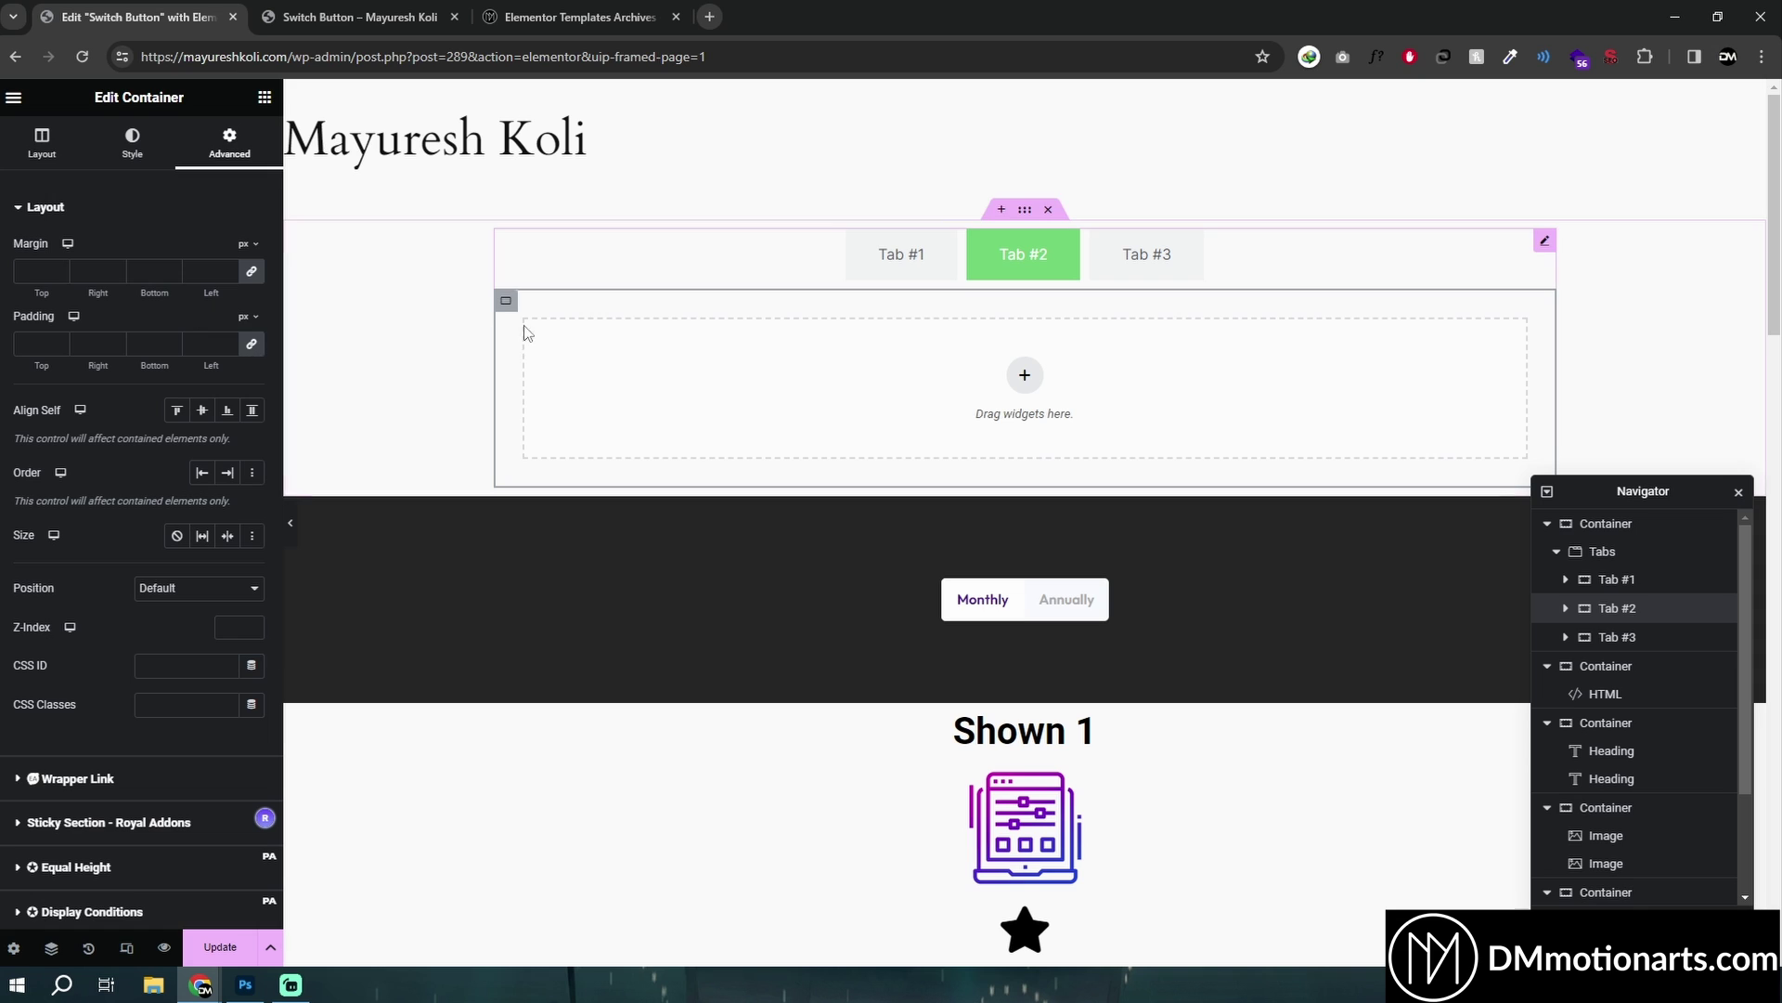
left_click(34, 271)
type("0")
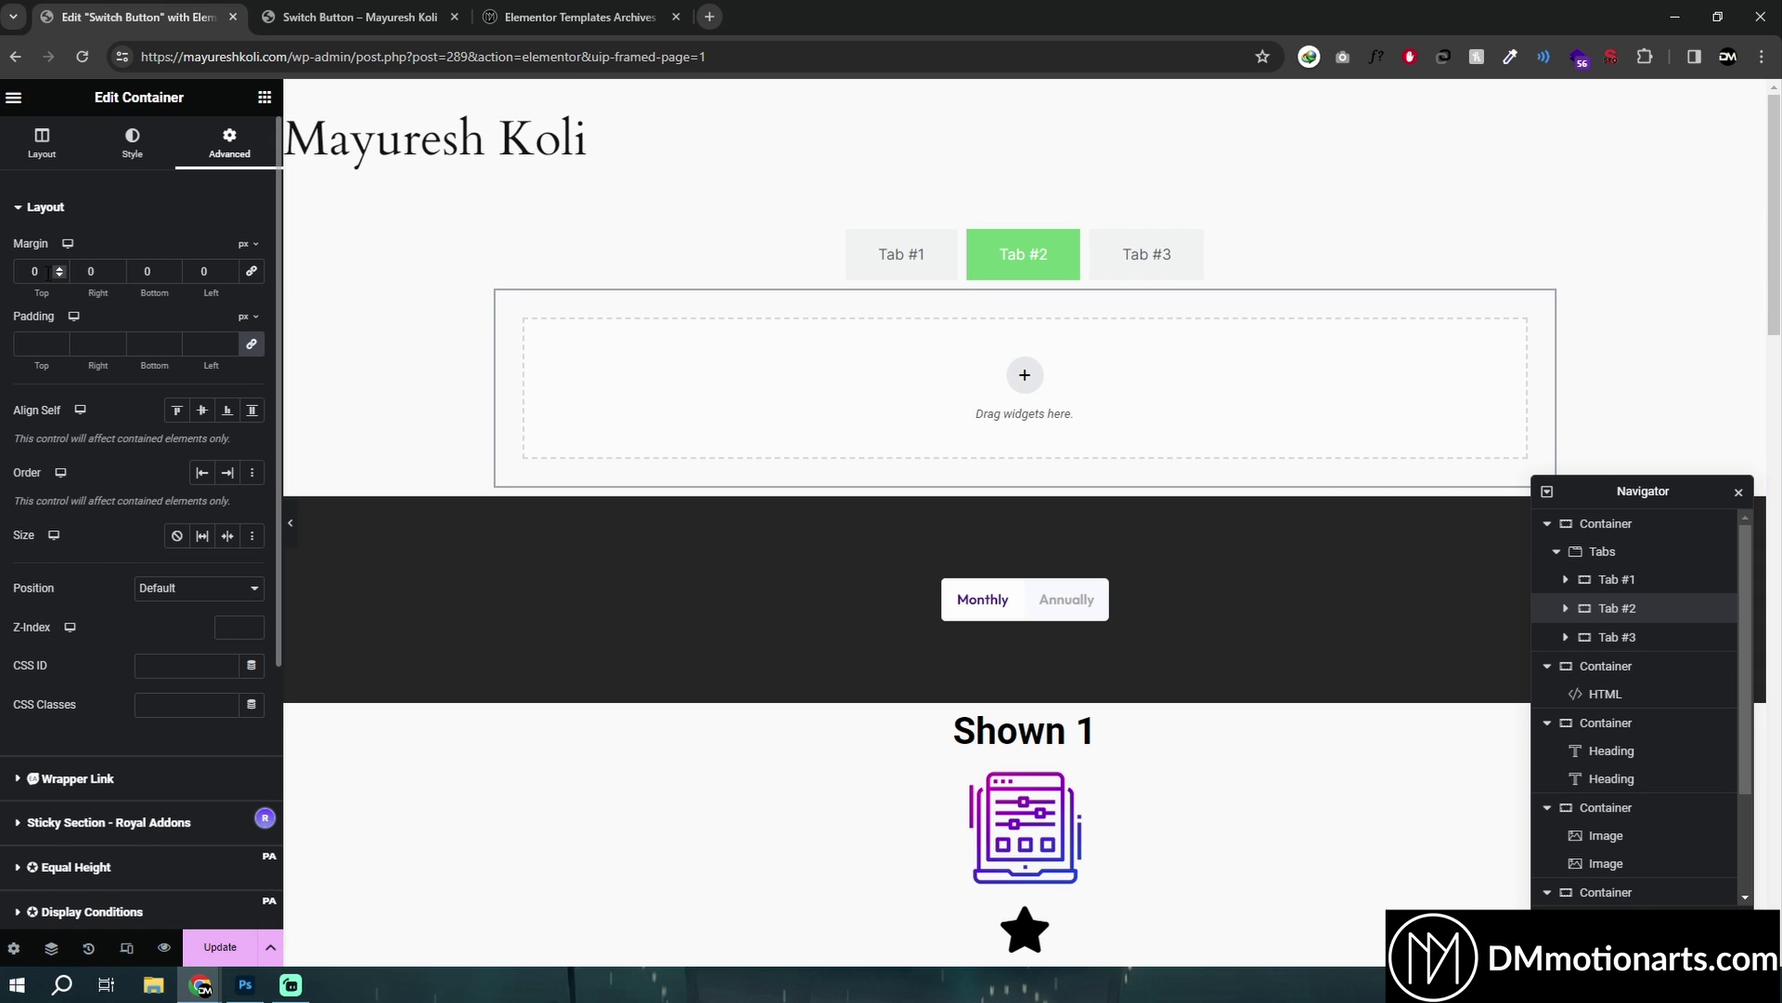
left_click(60, 276)
type("00")
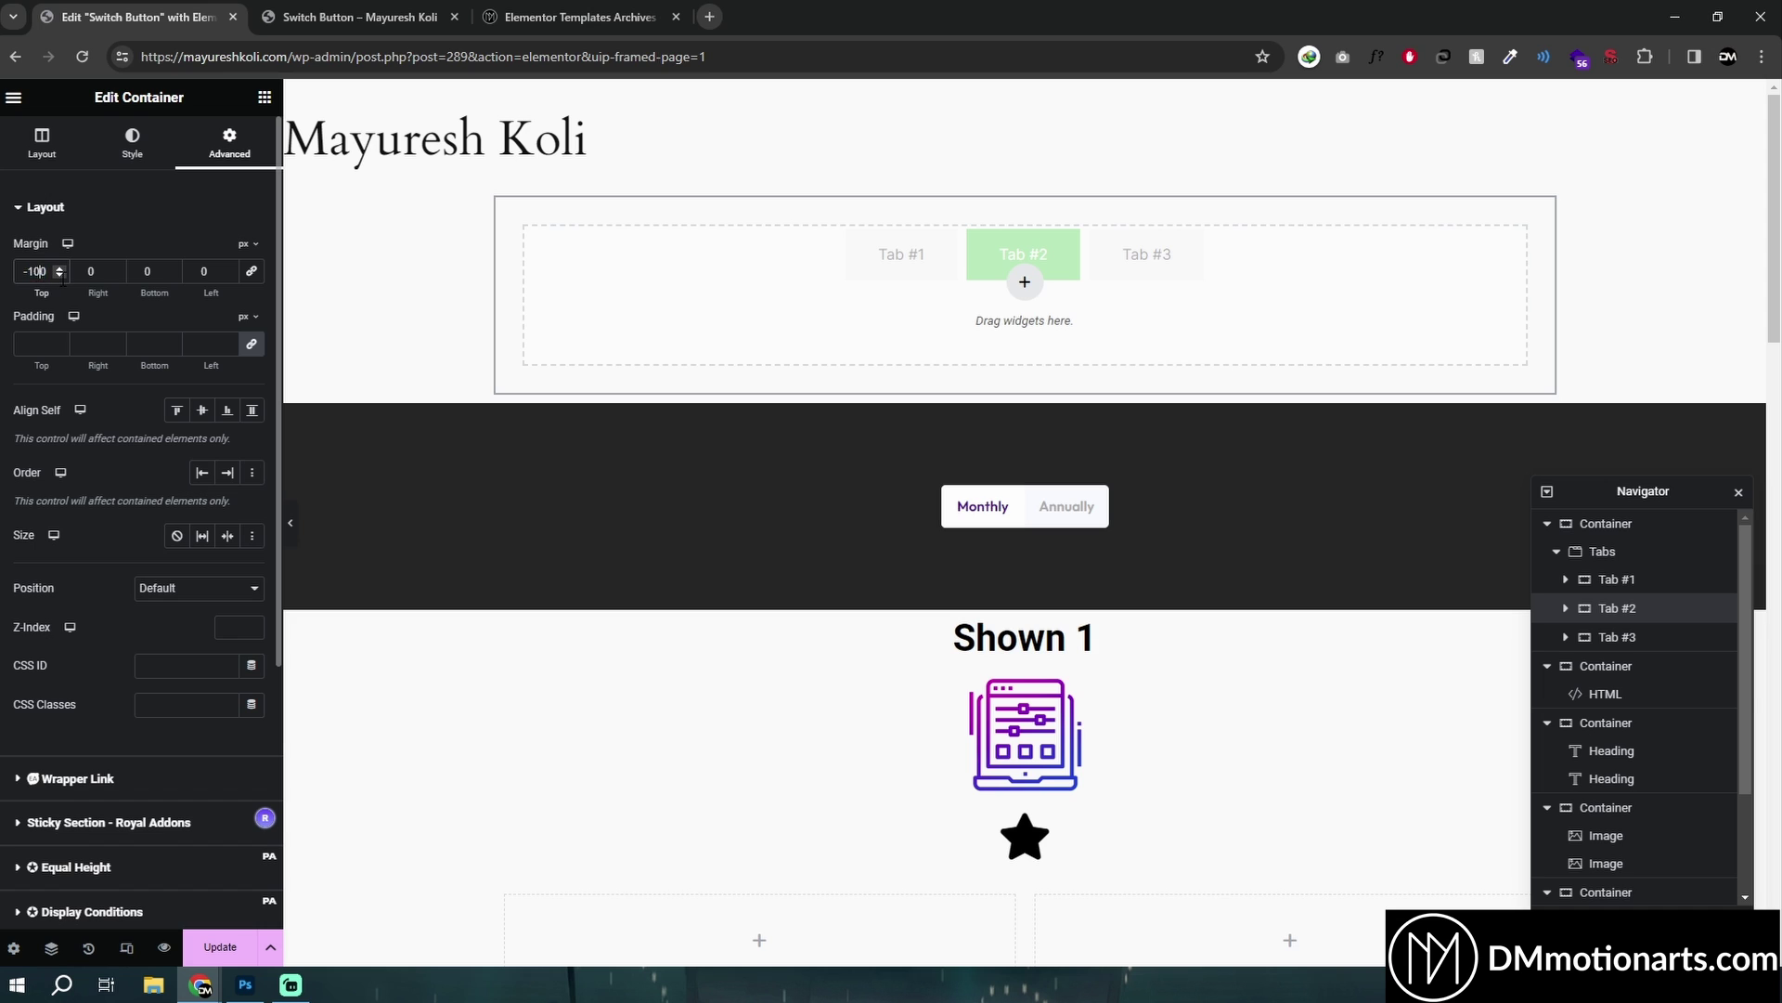
key("BackSpace")
type("5")
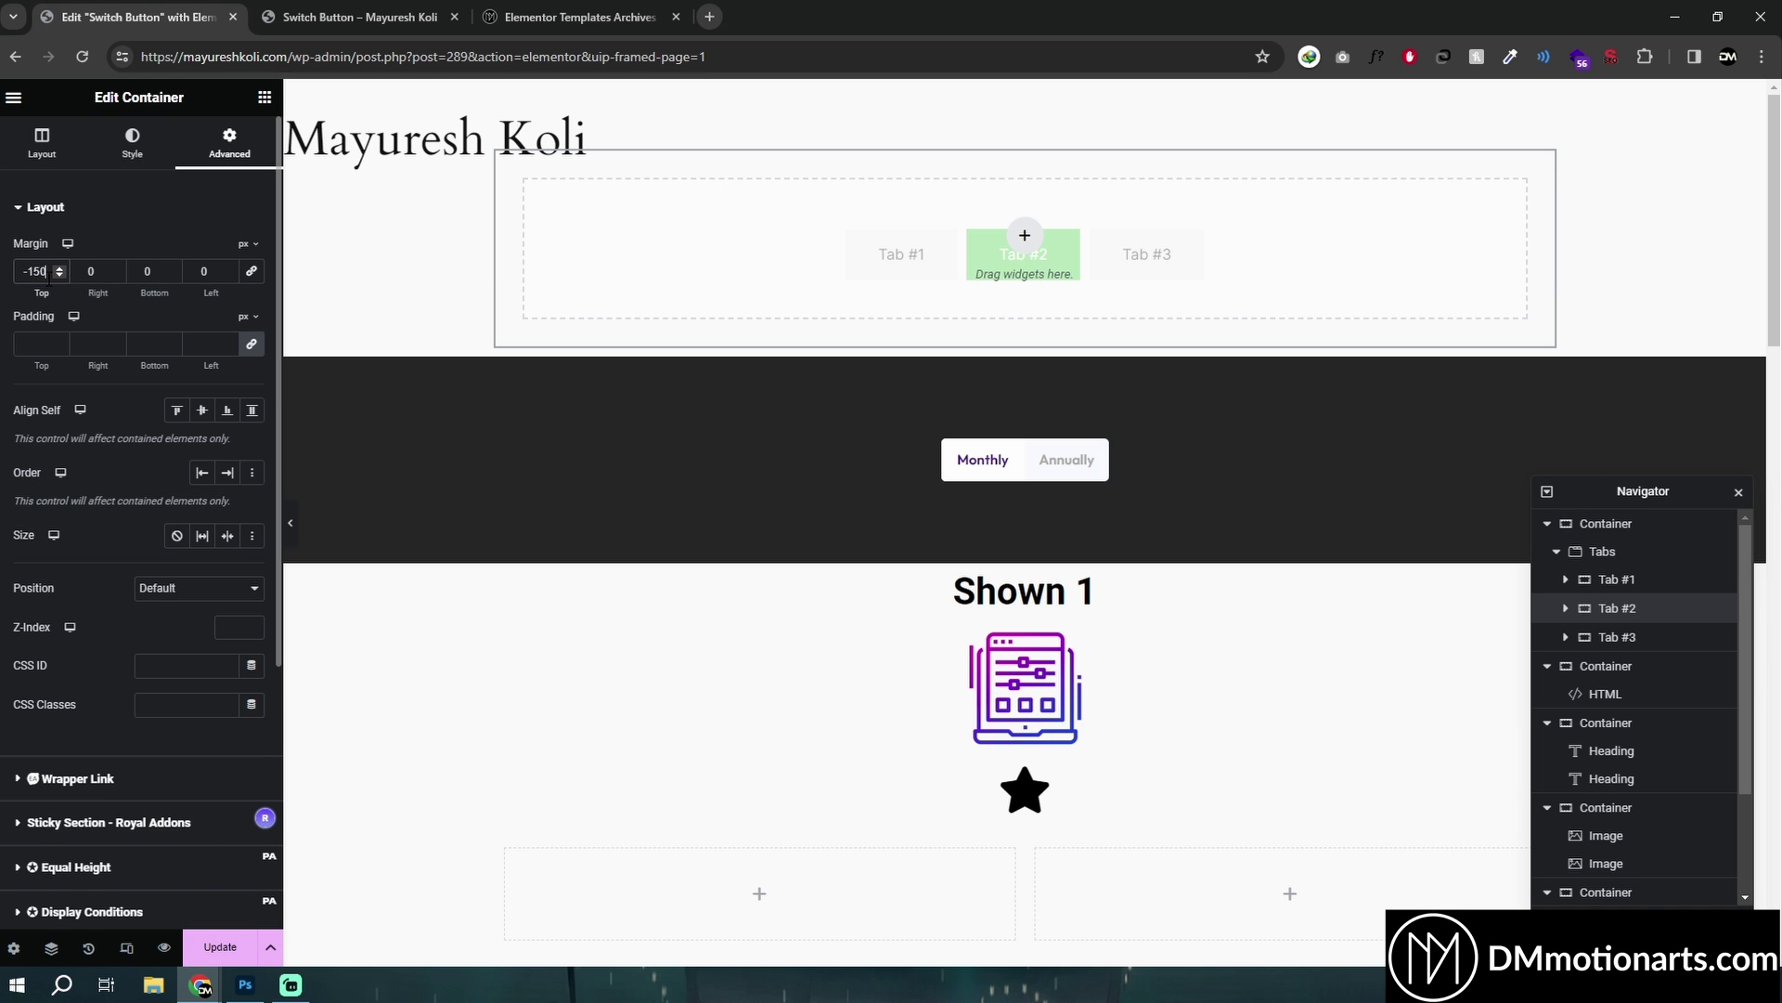
Clear all margin values of the Tab #2 container.
key("BackSpace")
key("BackSpace")
key("BackSpace")
key("BackSpace")
type("0")
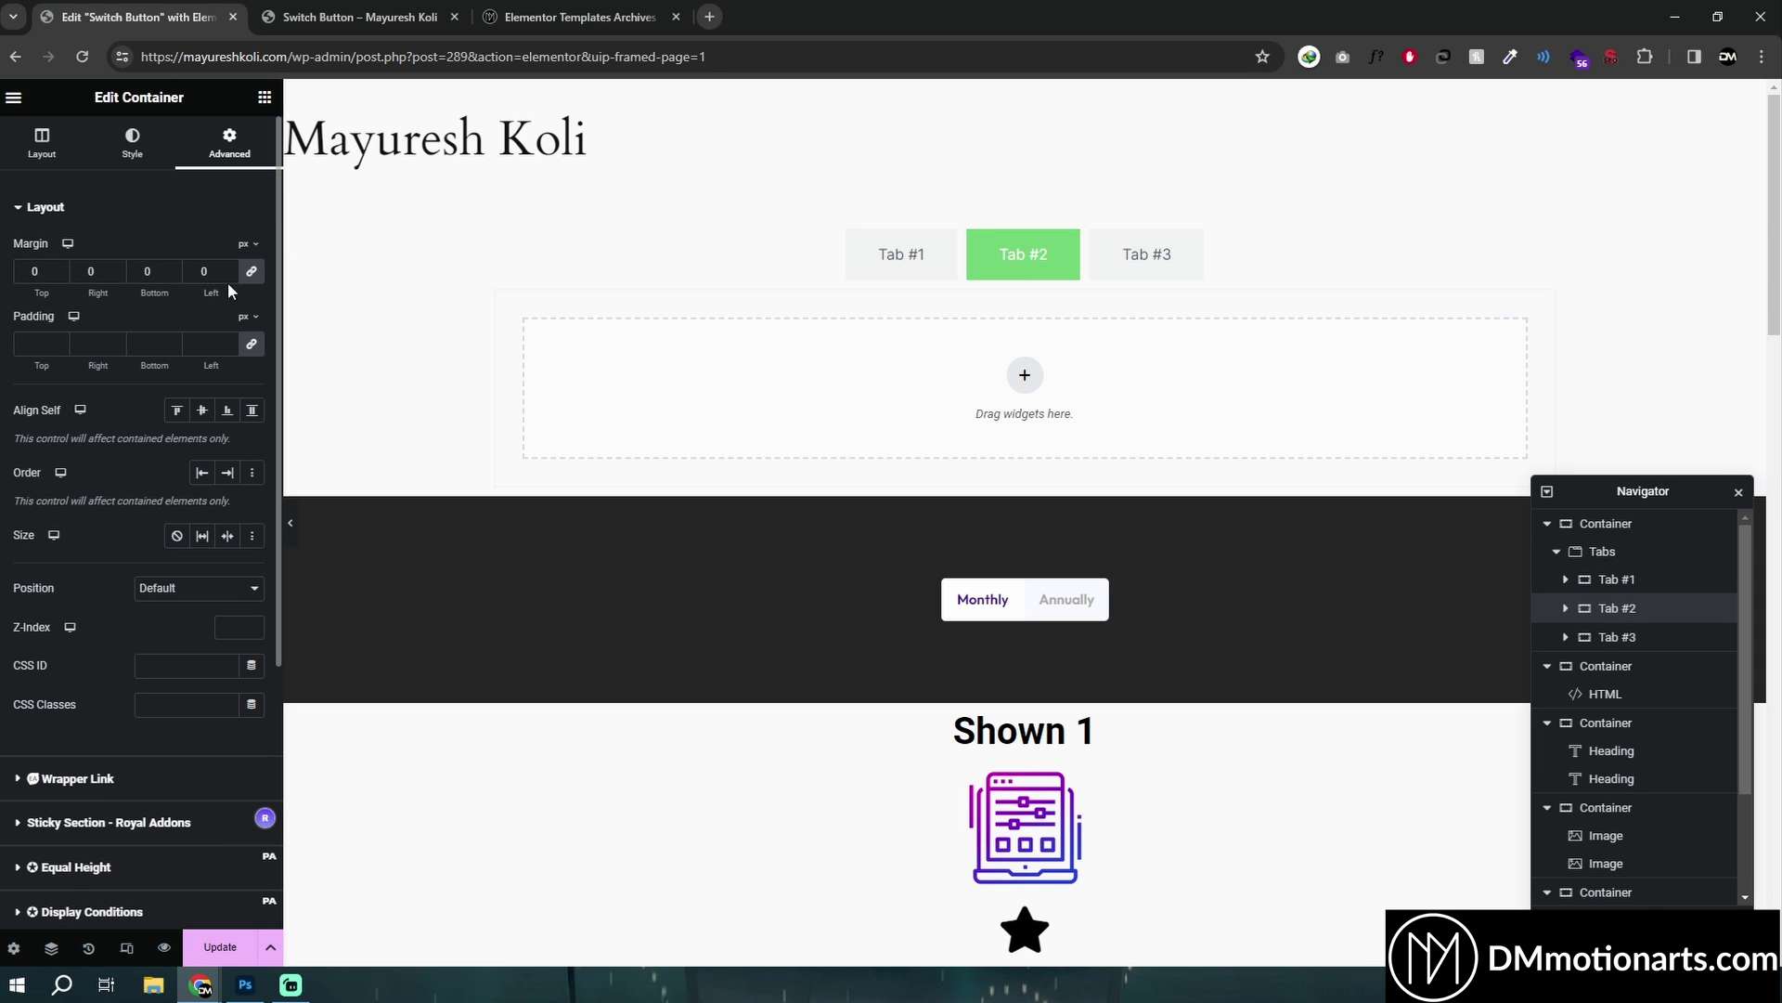
key("BackSpace")
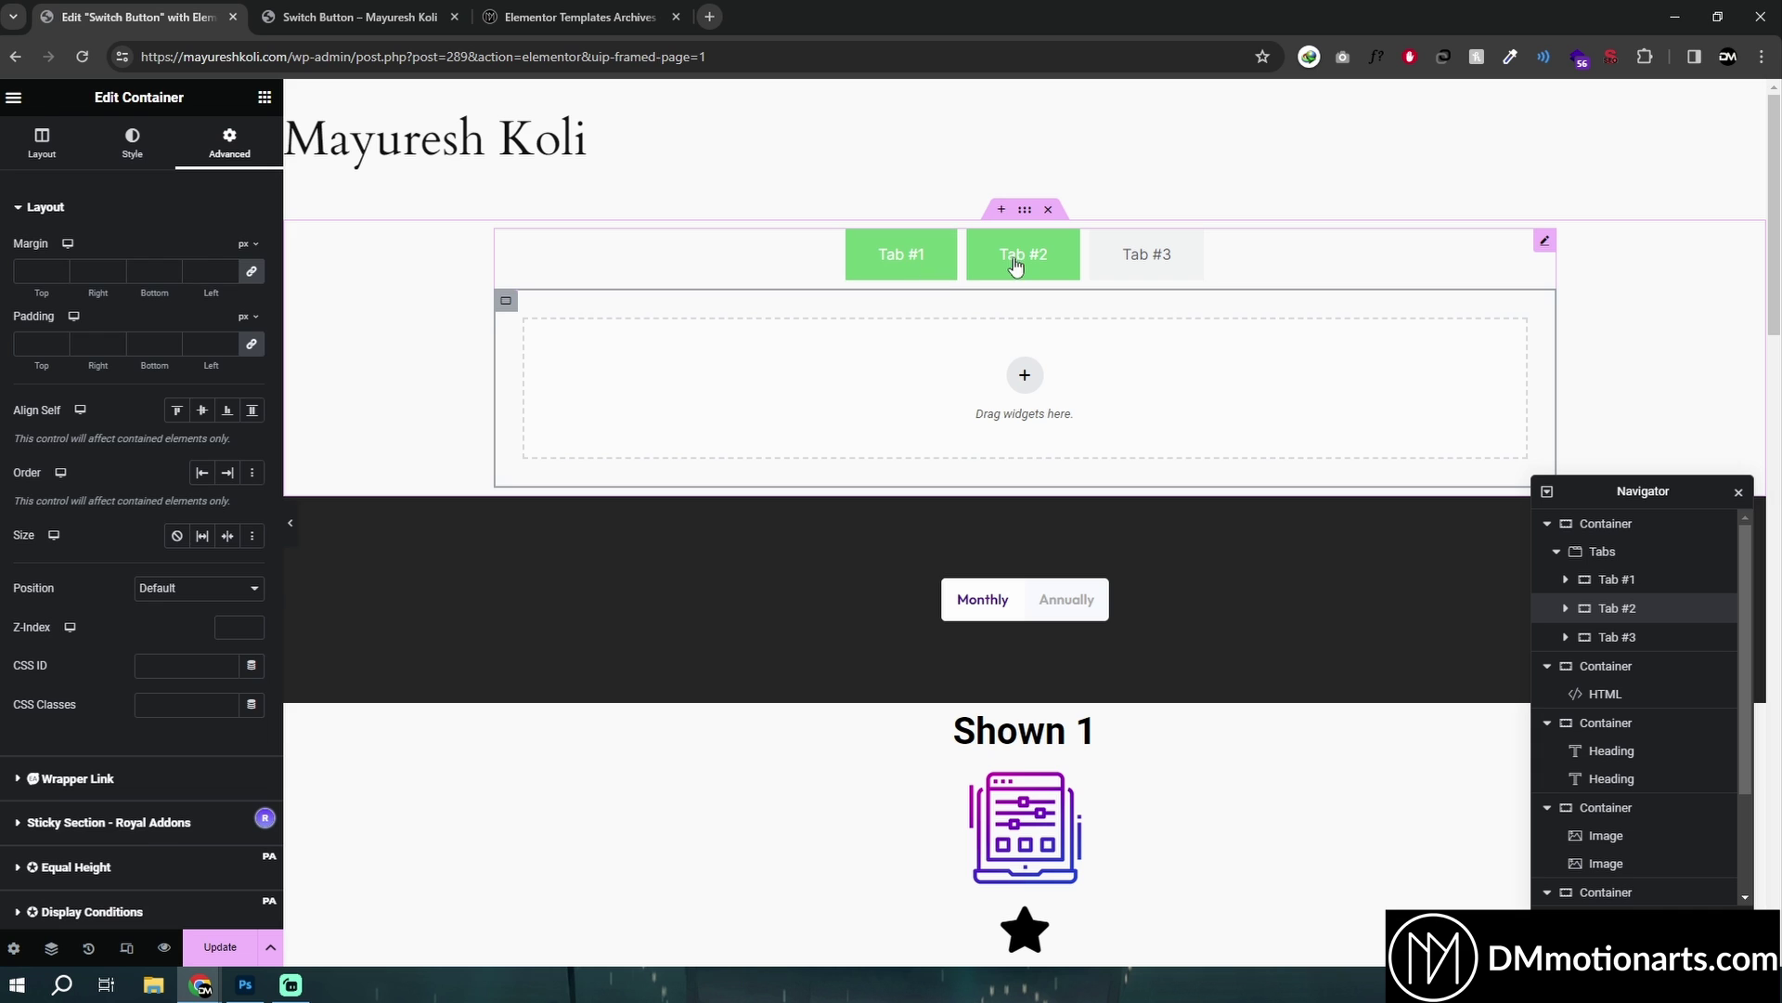
Review the pricing table sketch in Photoshop and return to the Elementor editor in Chrome.
left_click(1017, 266)
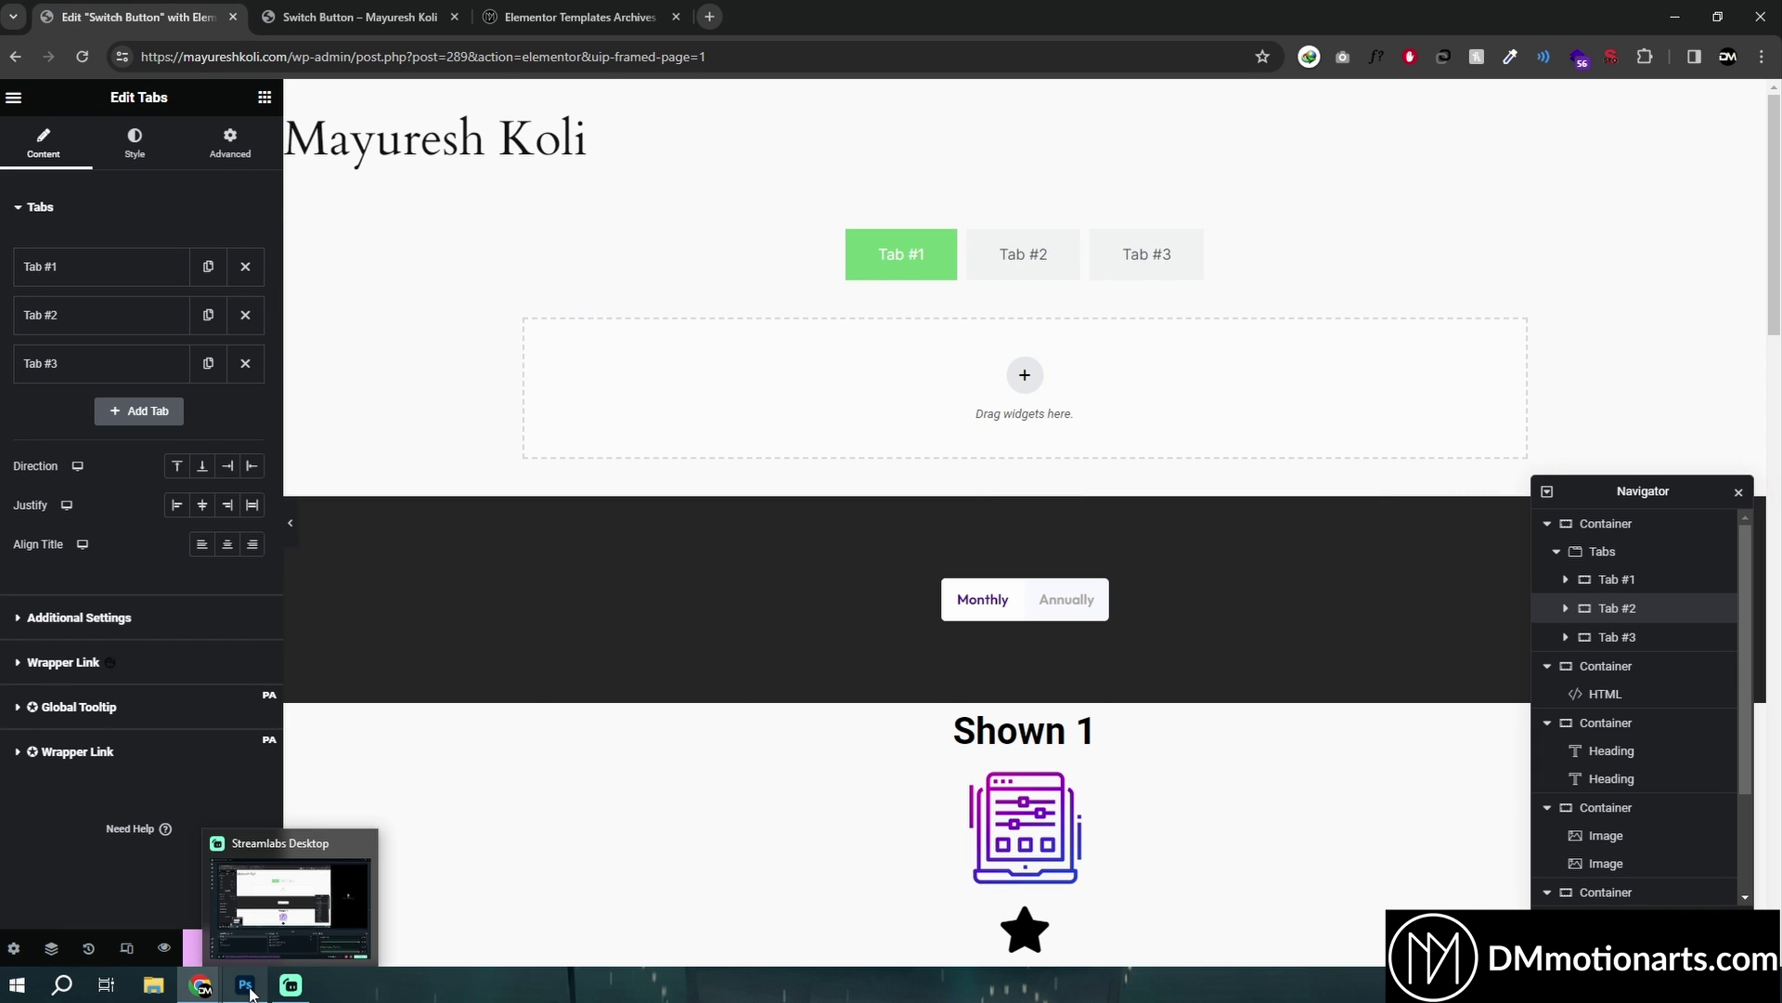
left_click(376, 889)
left_click(245, 984)
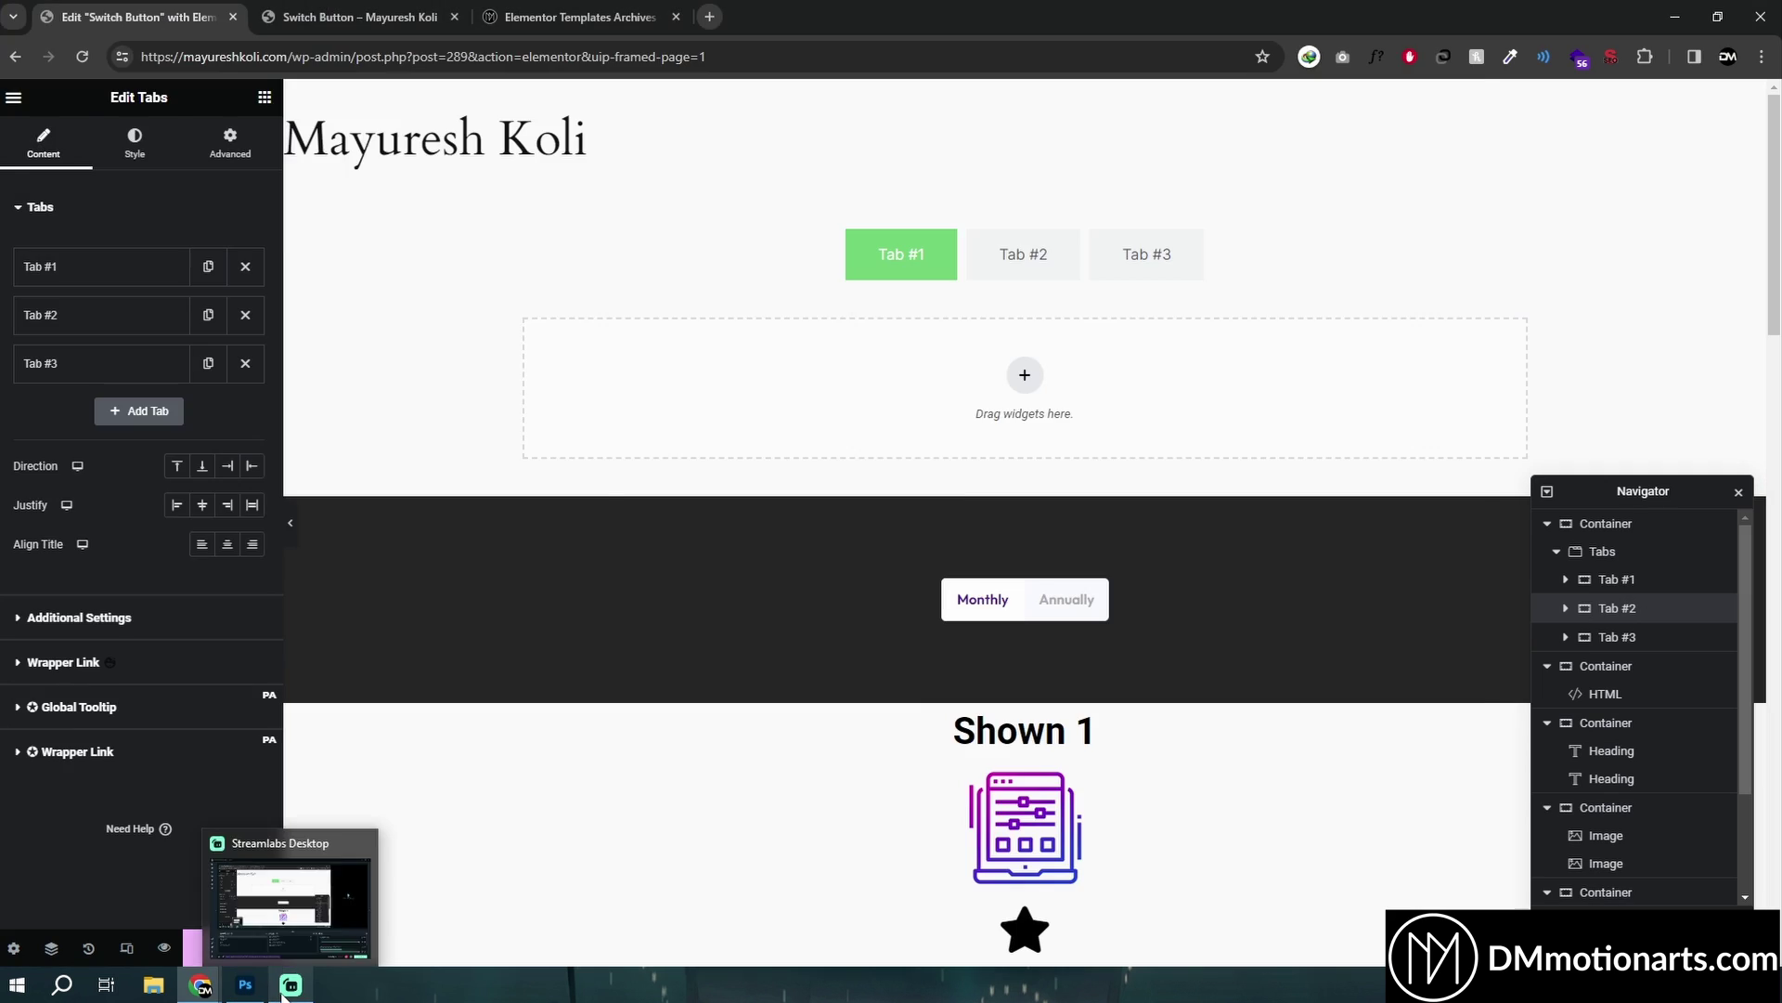
left_click(290, 984)
left_click(245, 984)
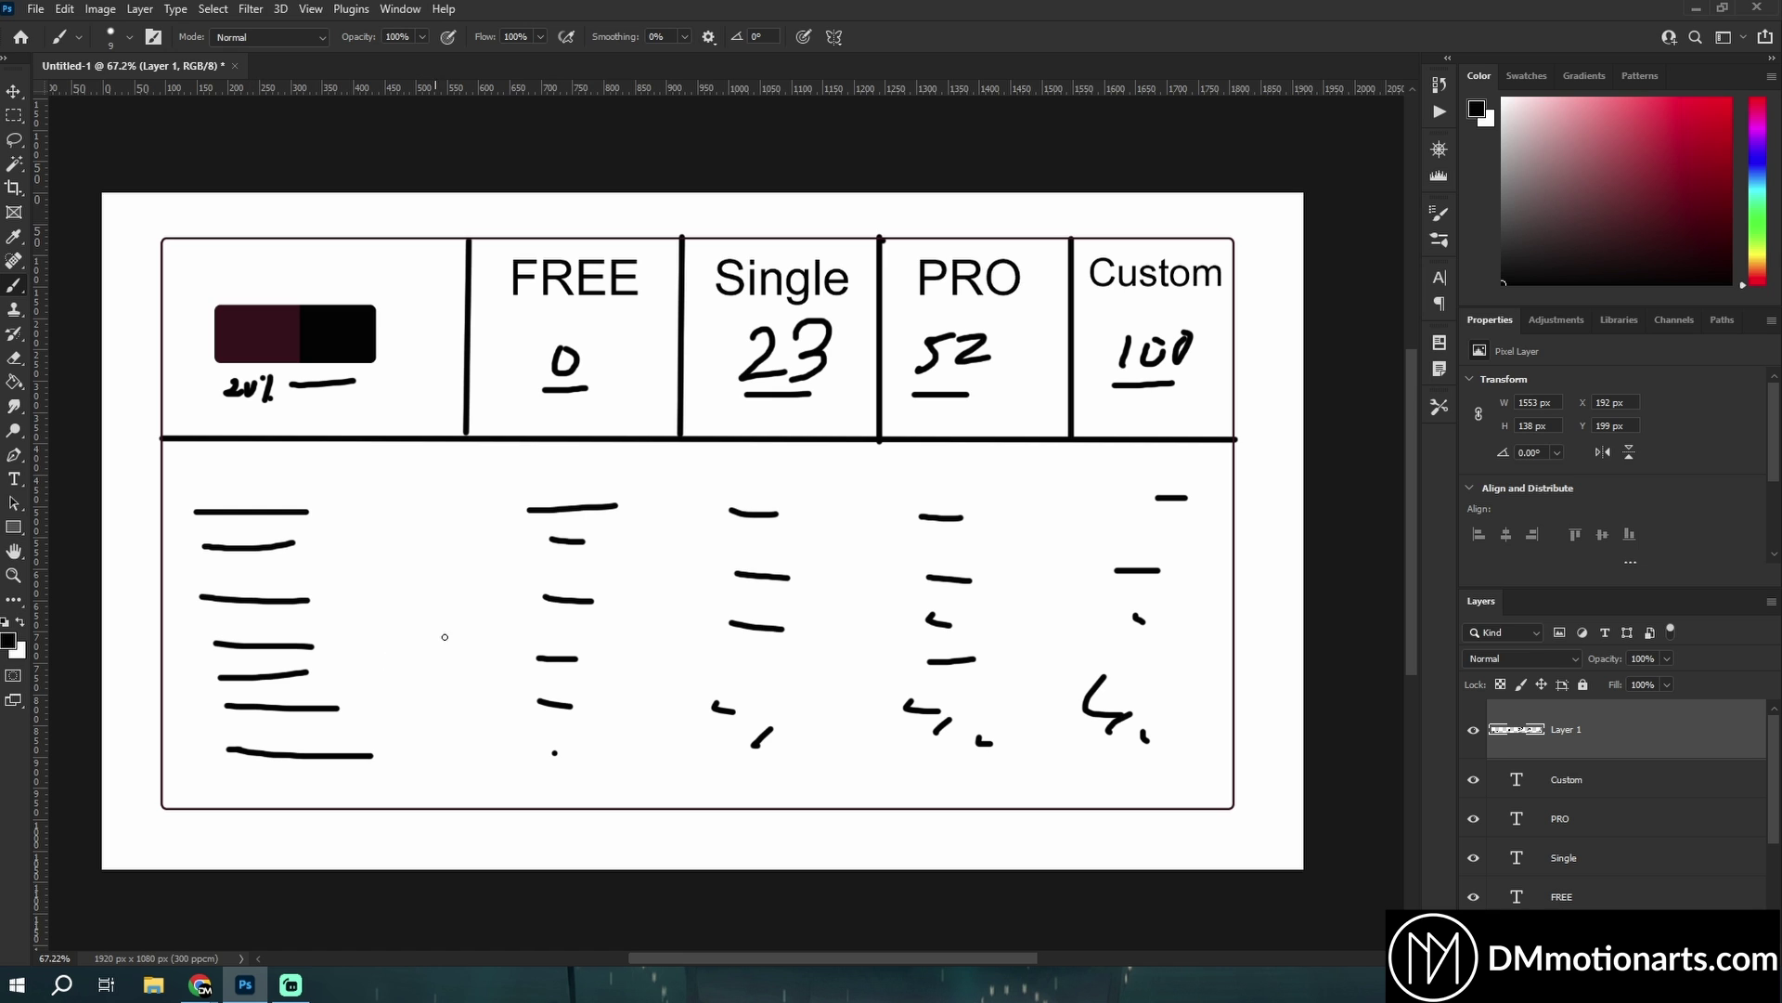
mouse_move(246, 984)
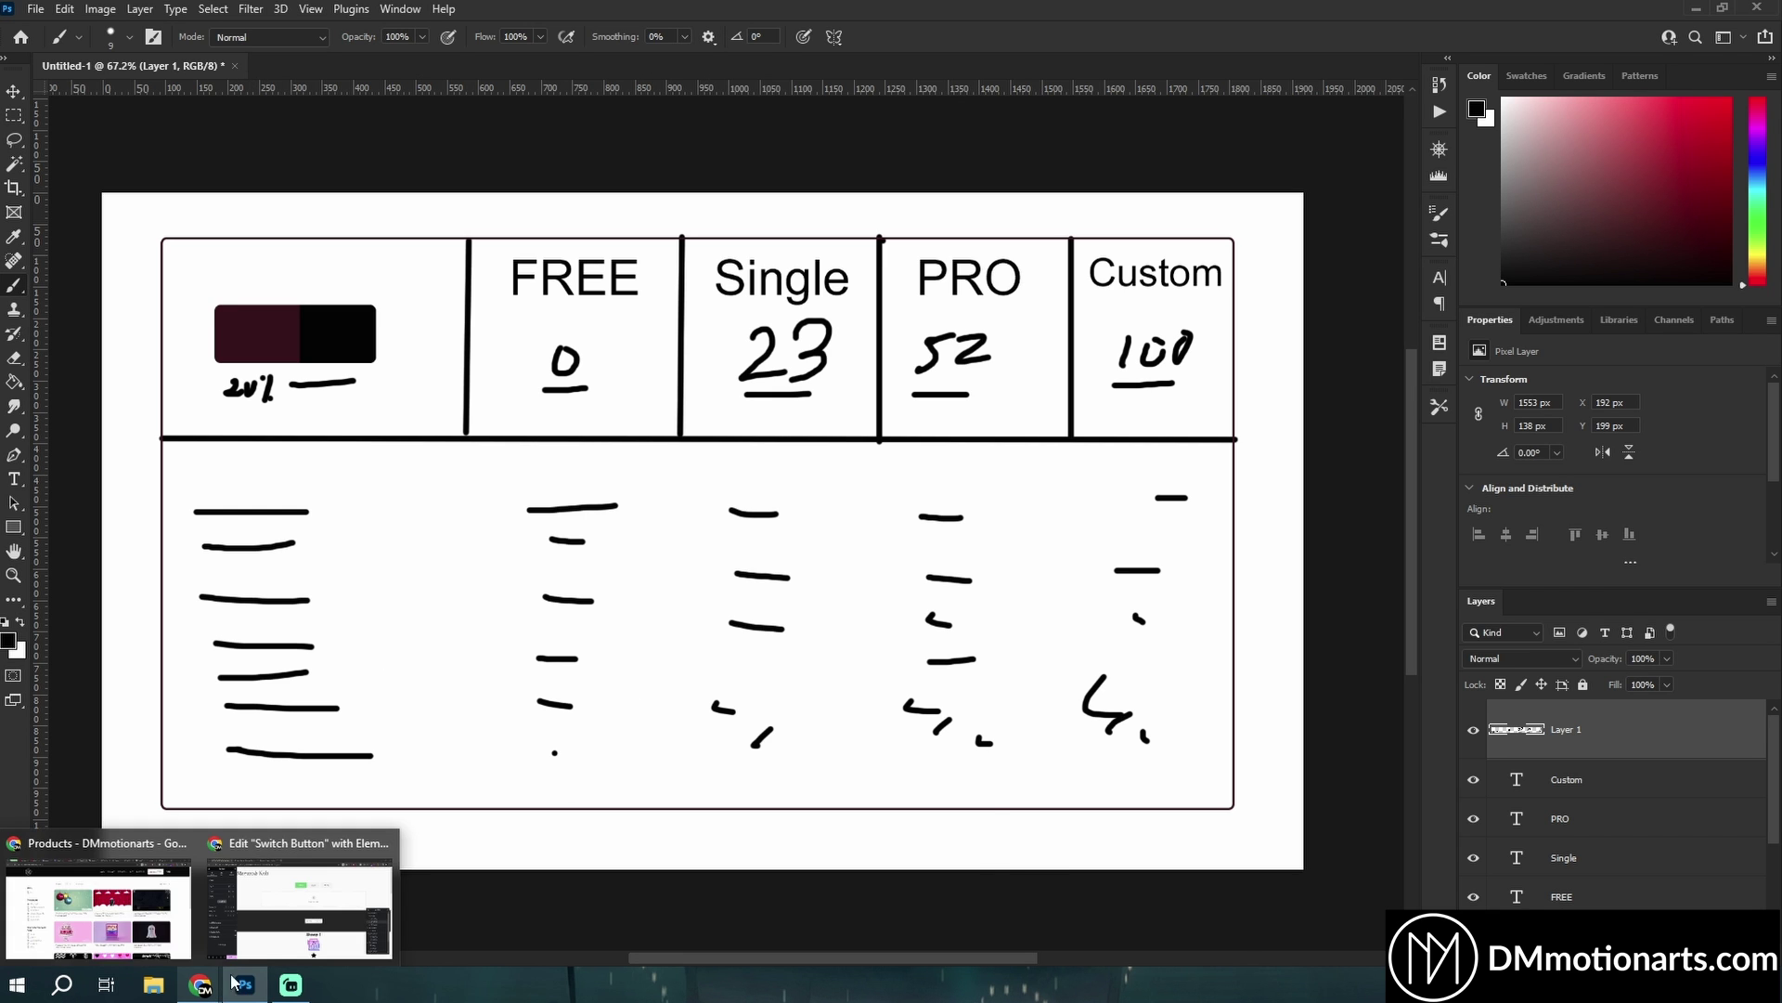
left_click(318, 905)
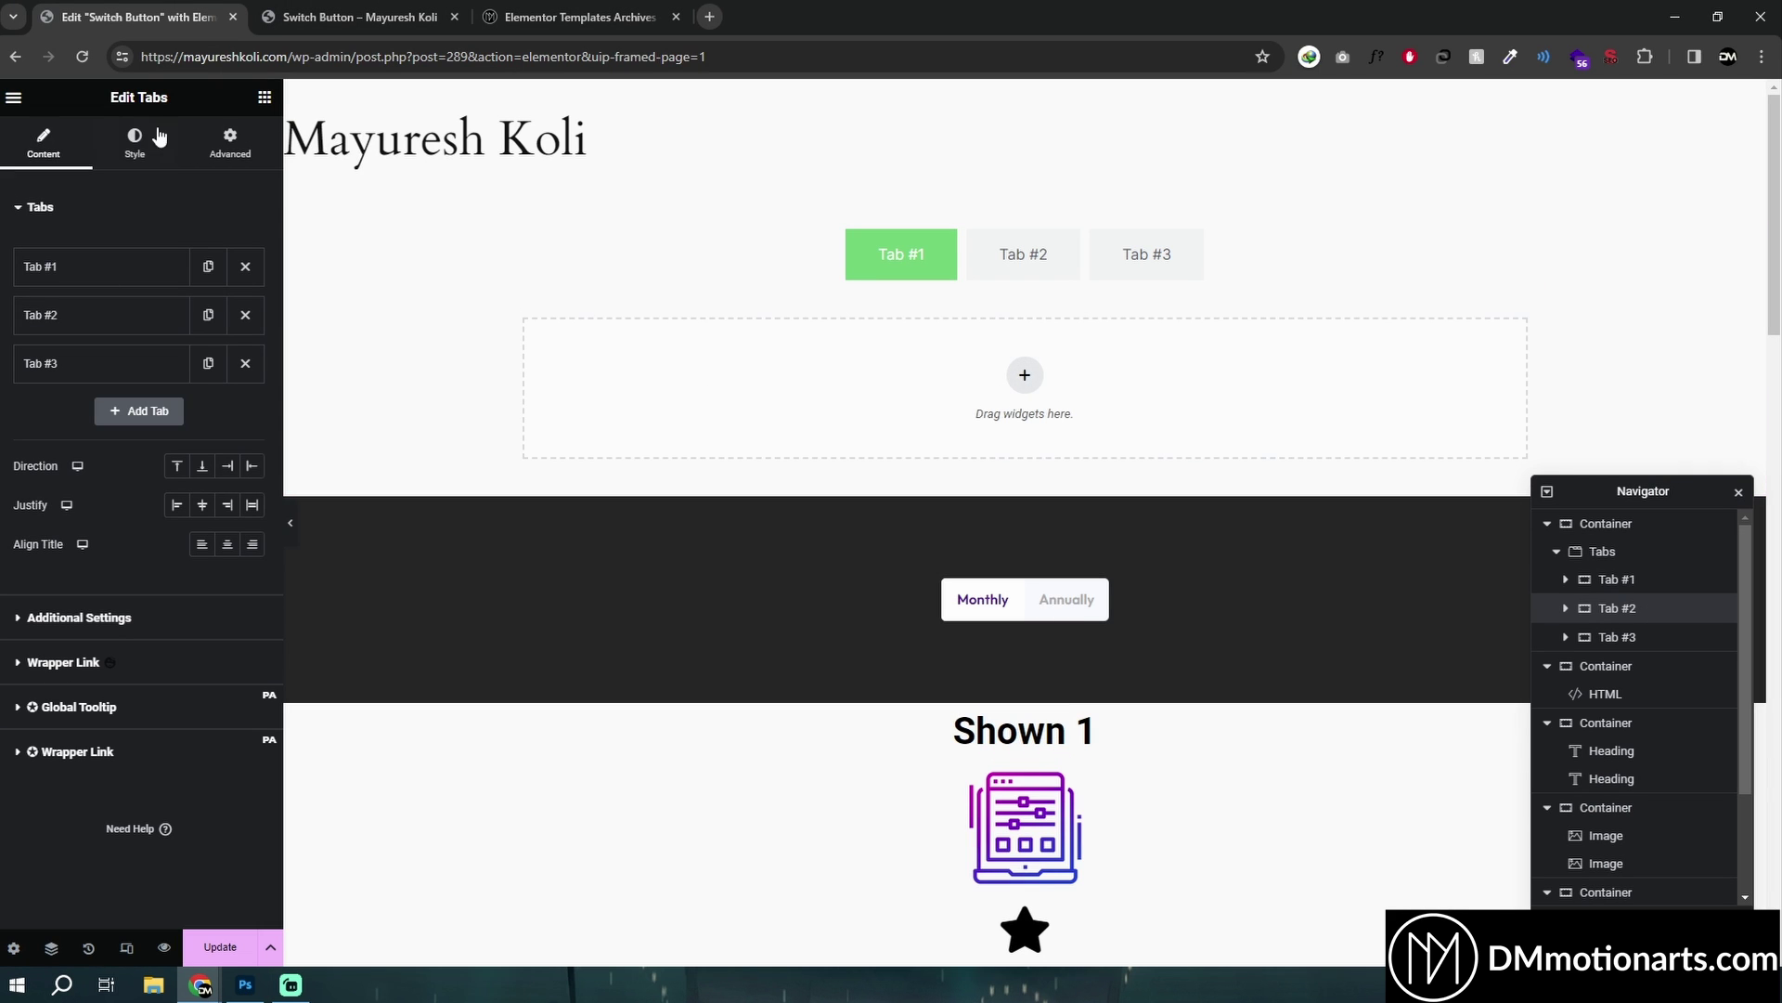
Browse the available Elementor widgets and view the contents of Tab #2 and Tab #1.
left_click(265, 97)
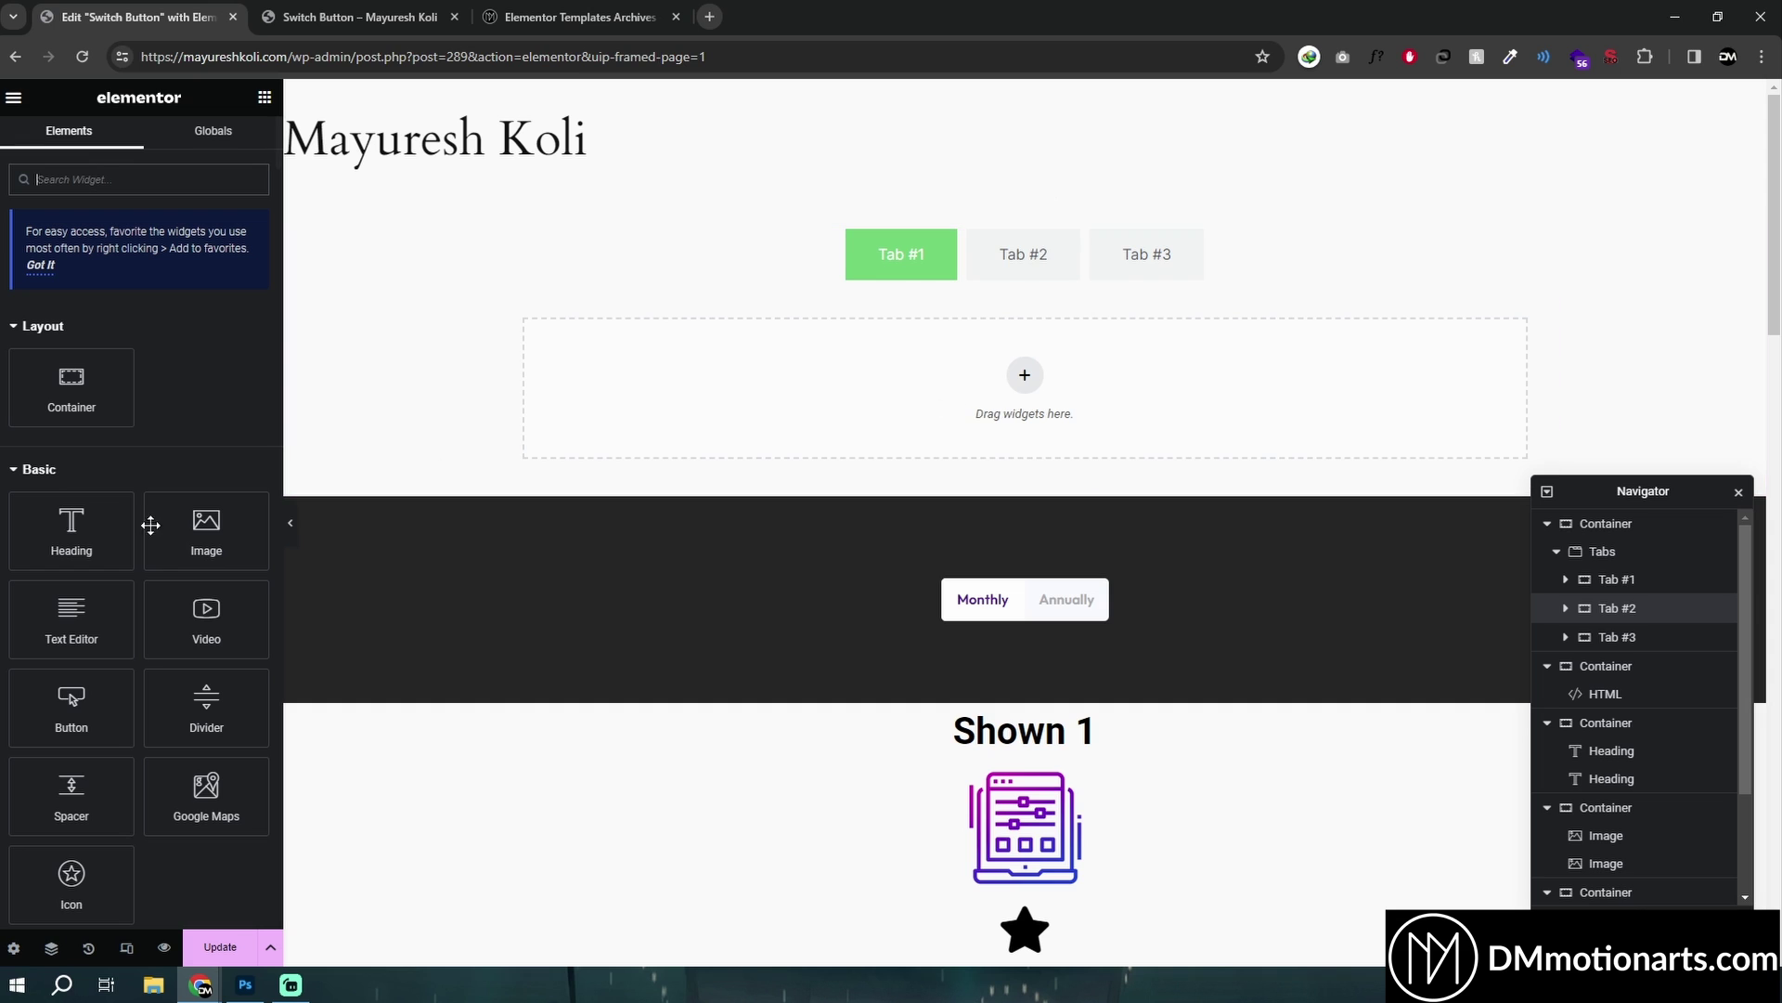
scroll(101, 711, "down", 3)
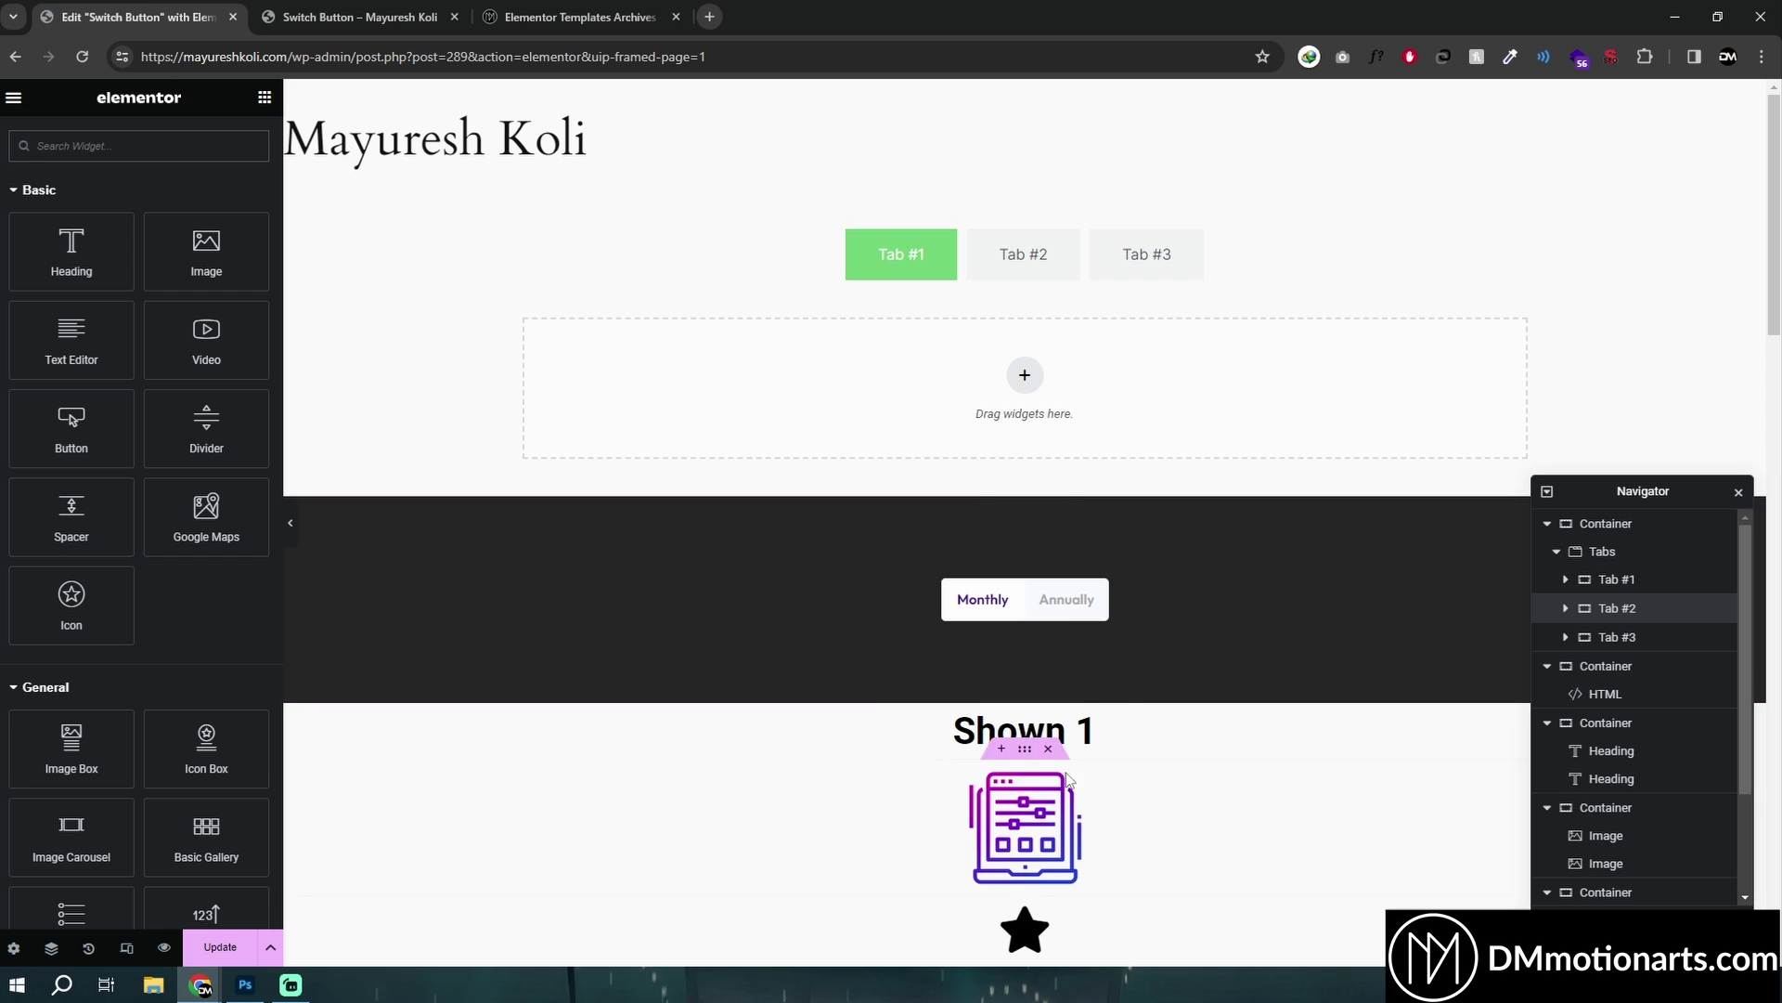
left_click(1021, 269)
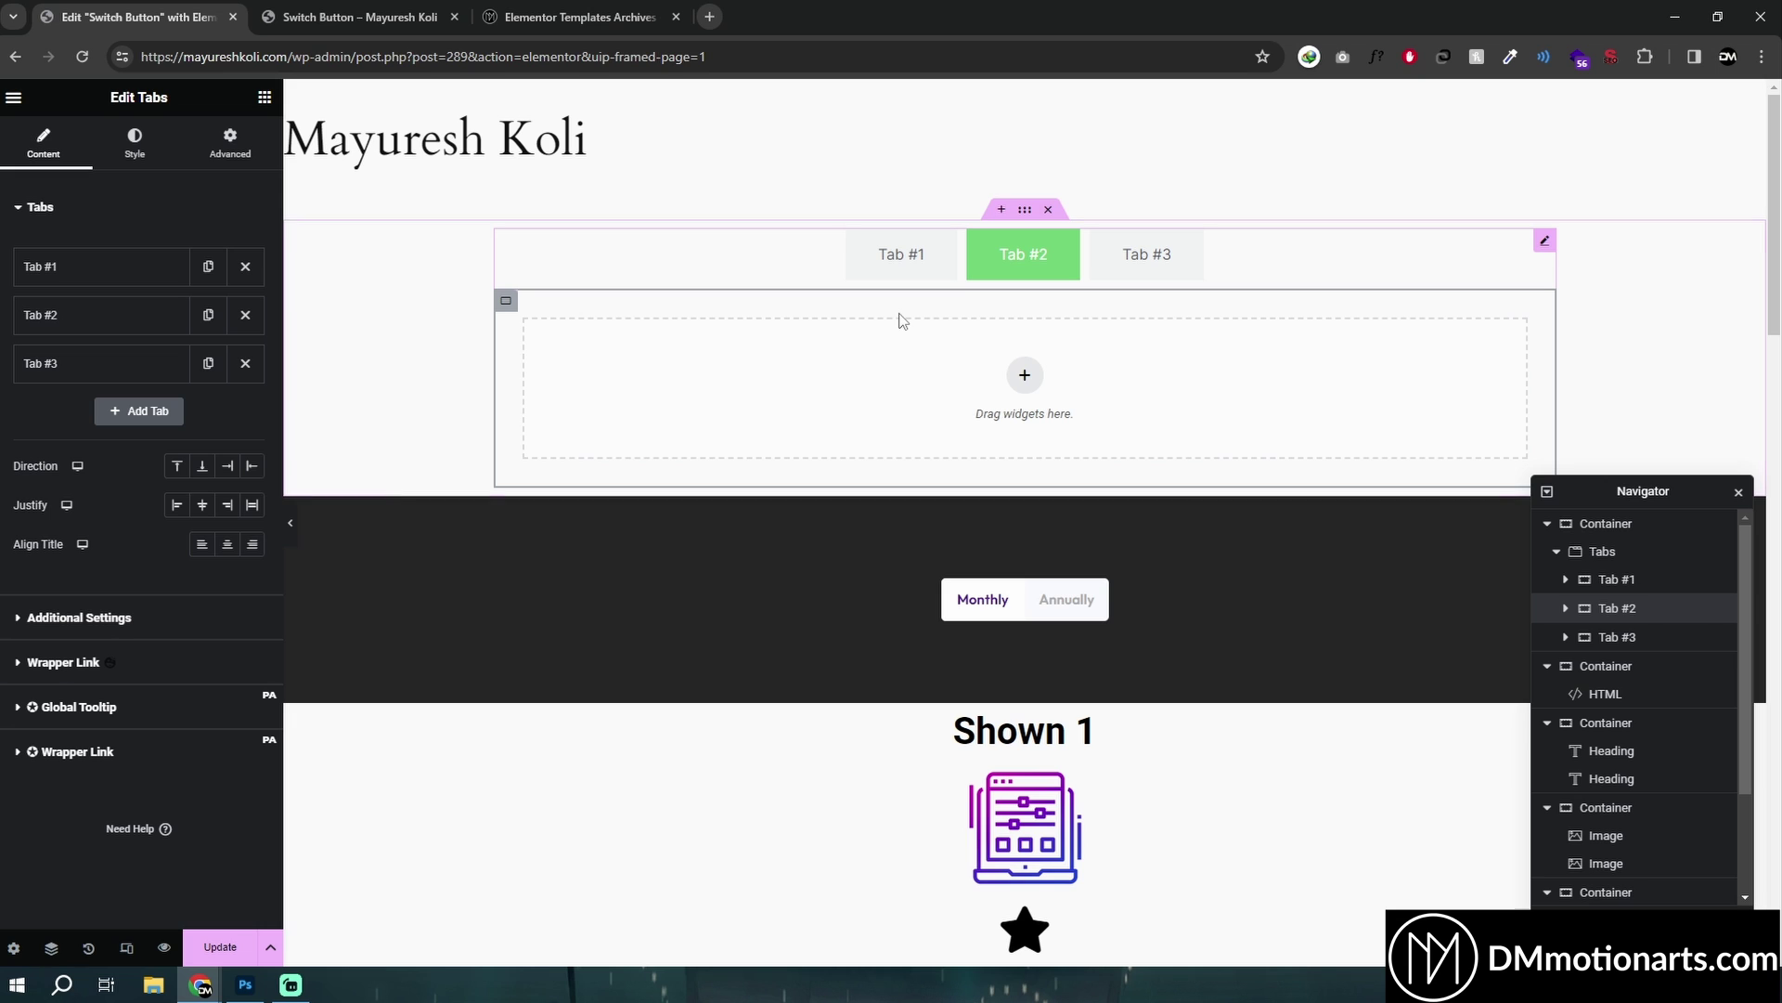
left_click(887, 275)
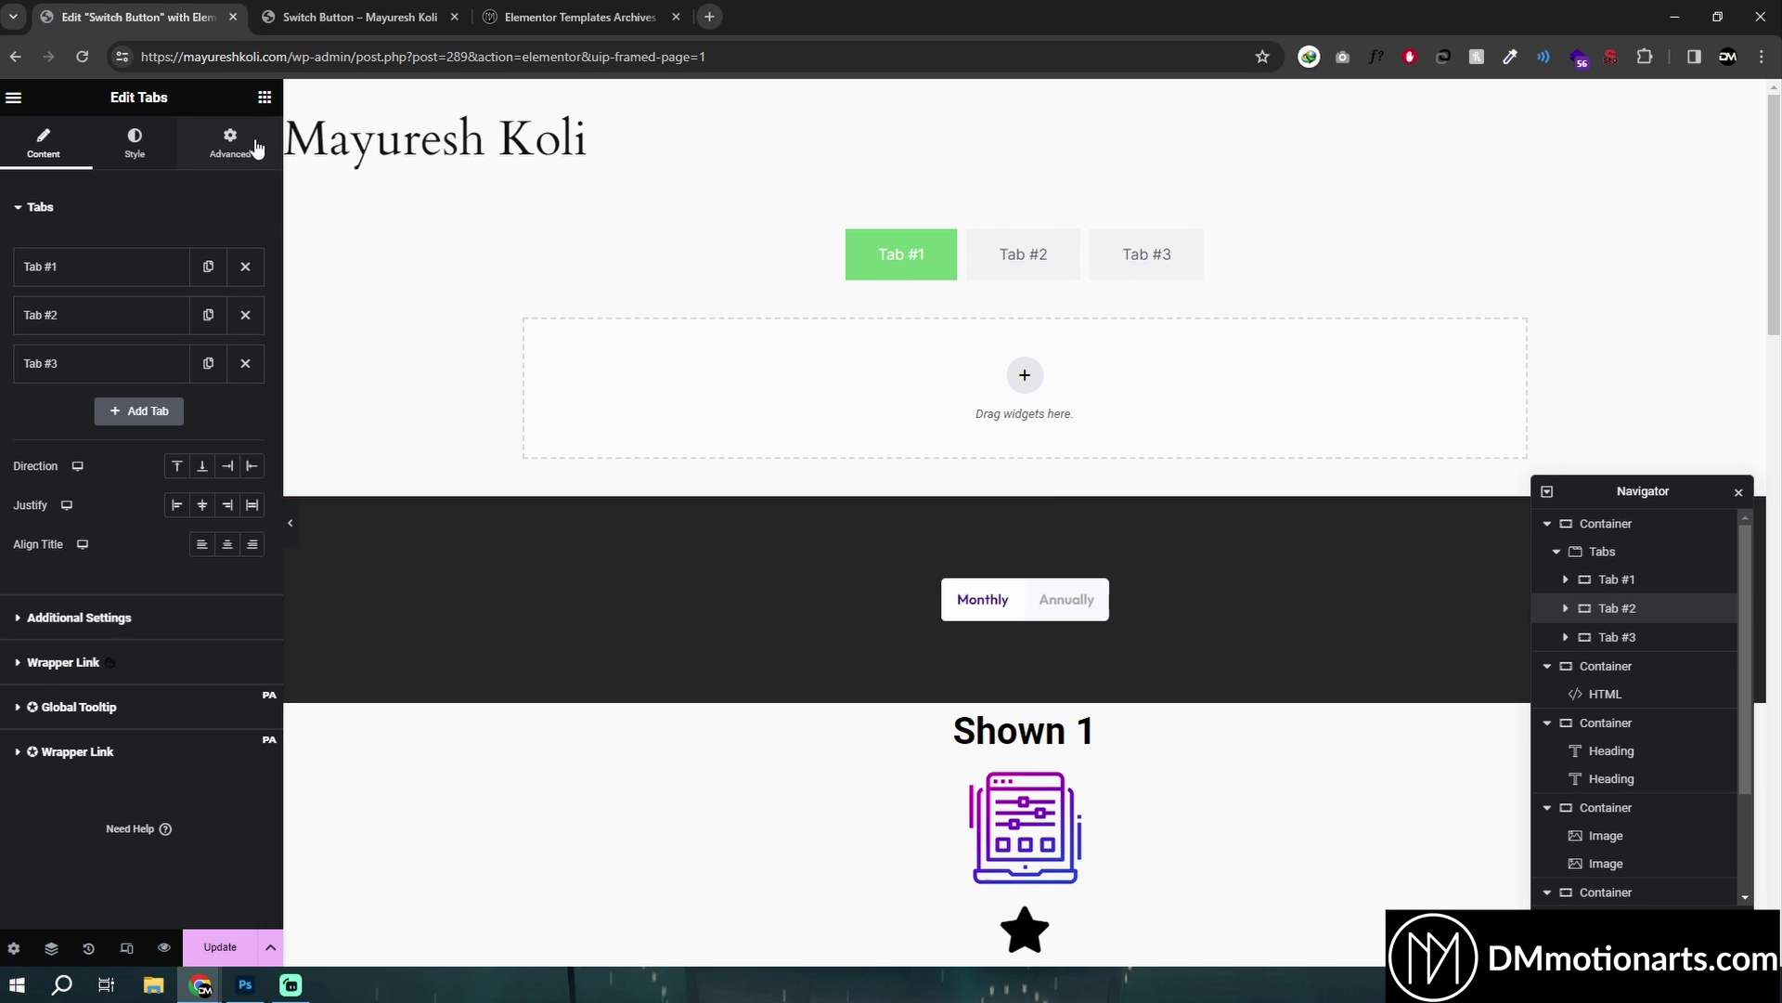
Add a container inside Tab #1, duplicate it twice, and show Tab #2 for comparison.
left_click(265, 96)
left_click_drag(65, 362, 819, 430)
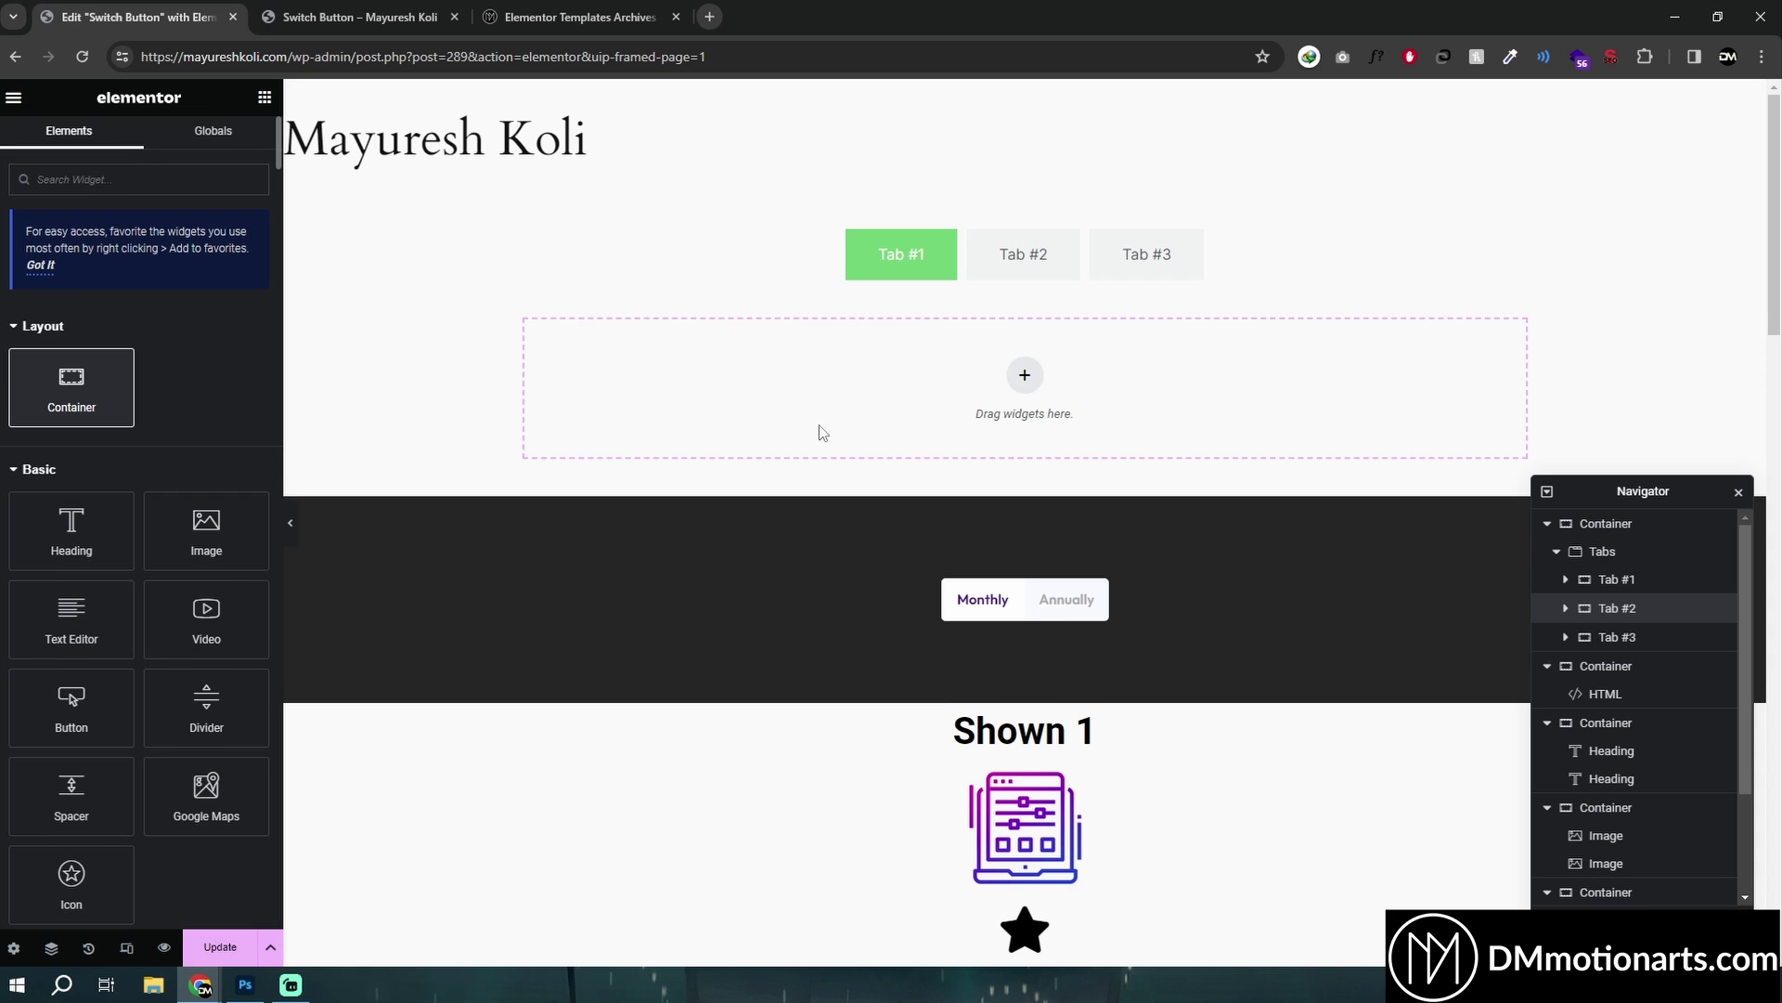
right_click(509, 303)
left_click(548, 343)
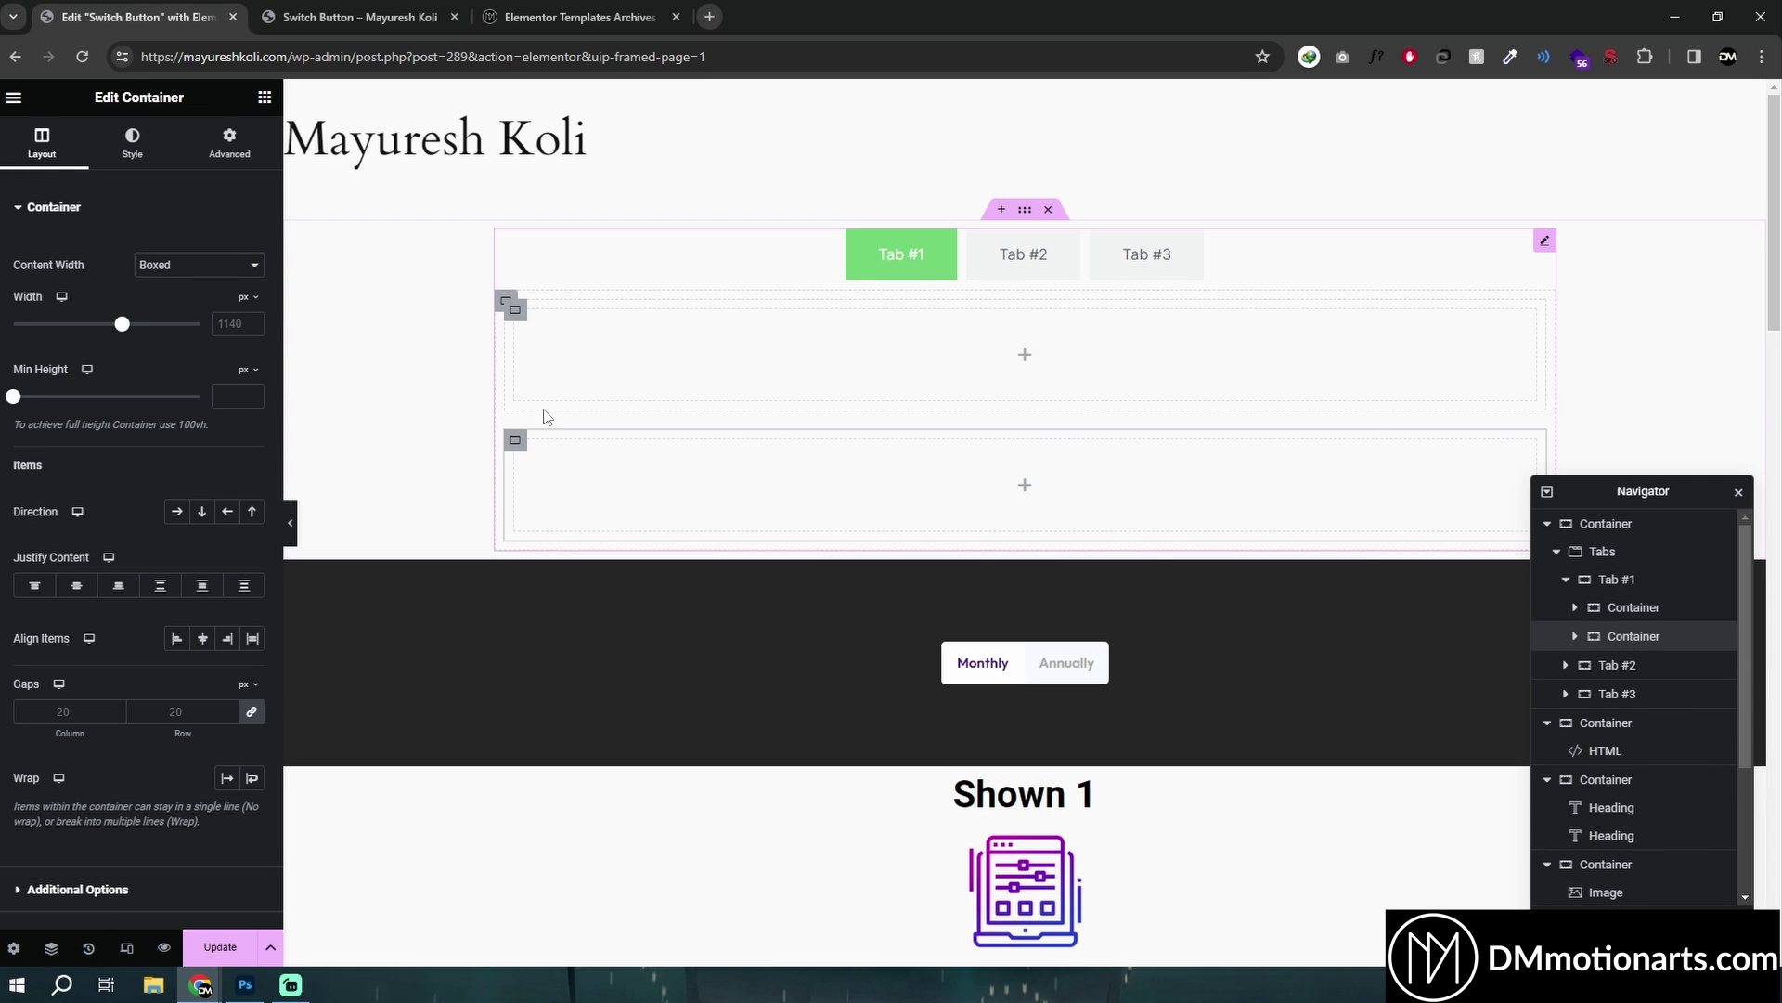
right_click(510, 302)
left_click(561, 346)
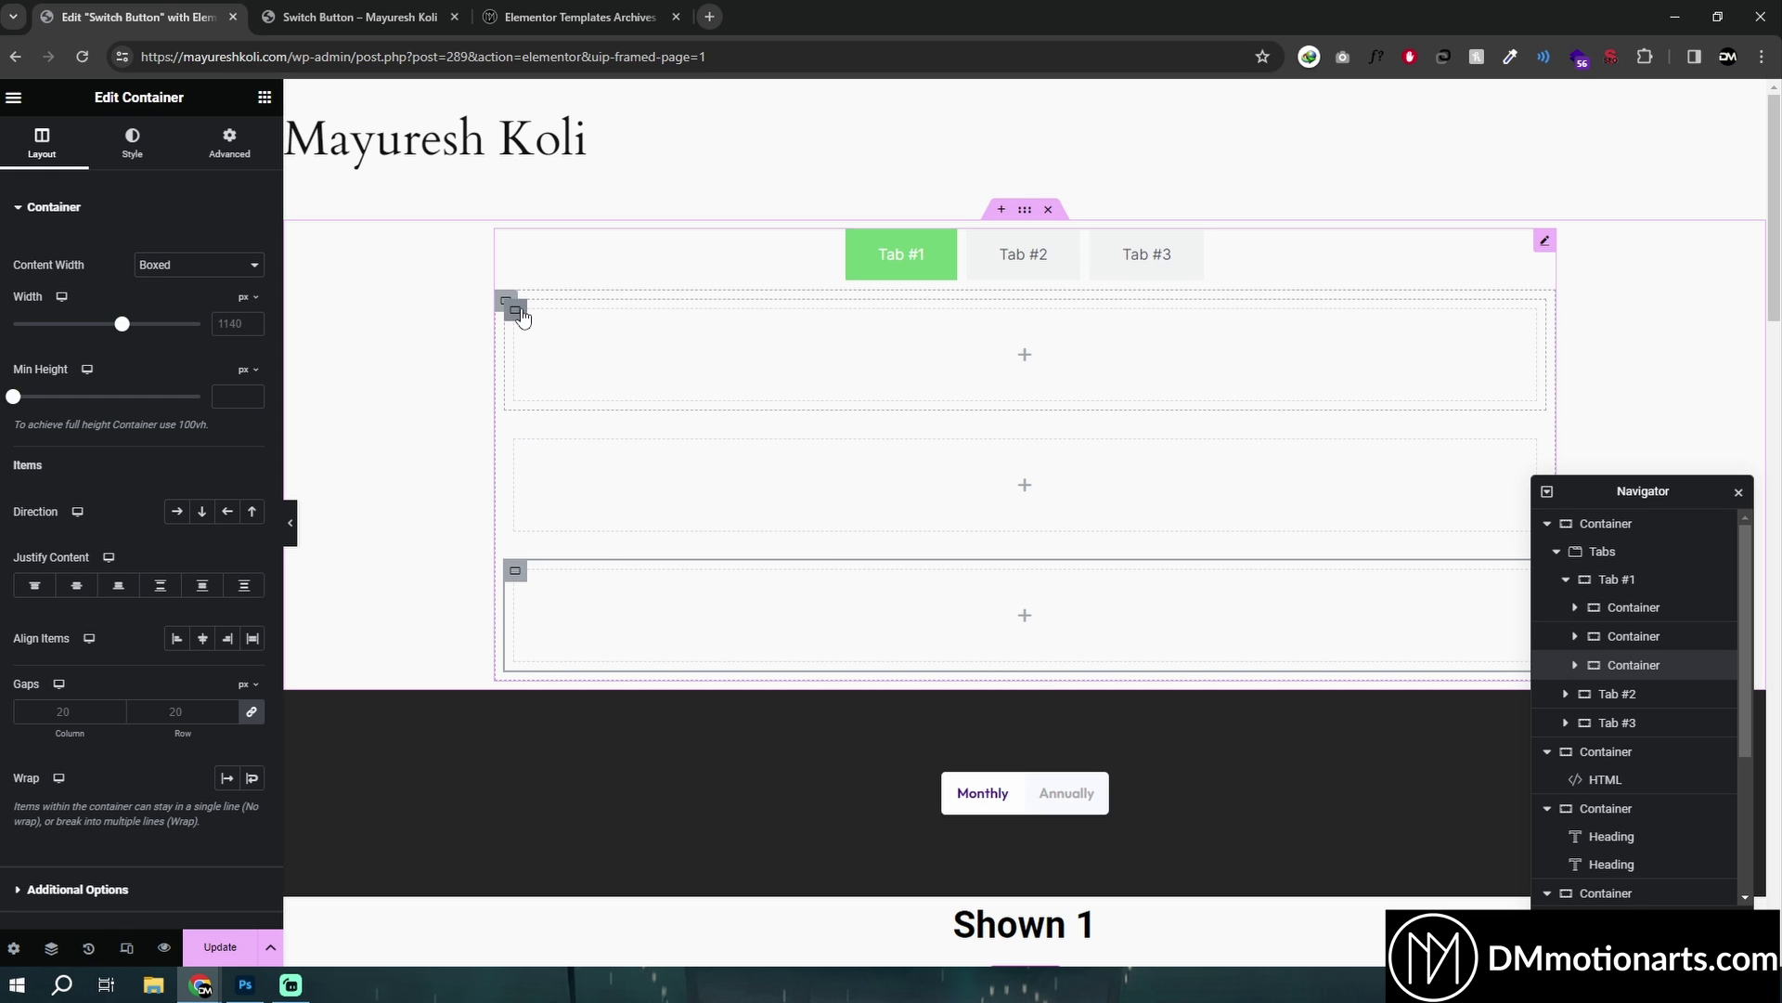
left_click(1038, 267)
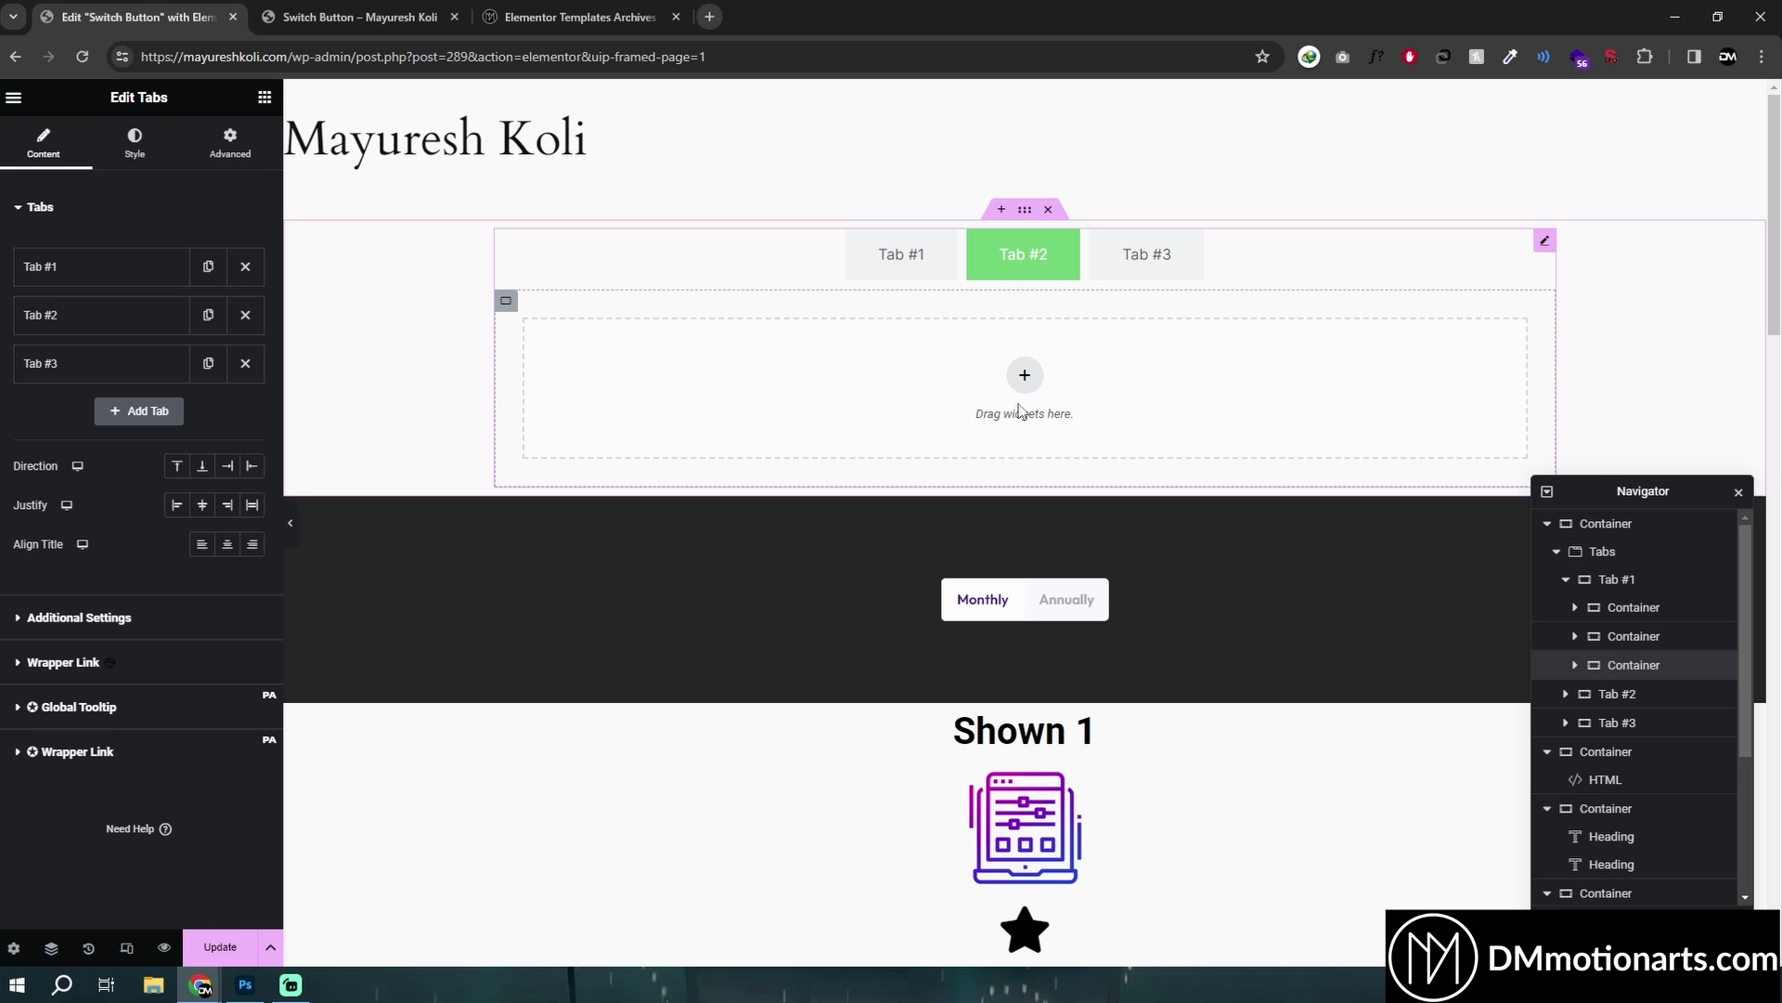
Switch to Photoshop and circle the FREE, Single, PRO and Custom prices in the sketch with the brush.
left_click(245, 984)
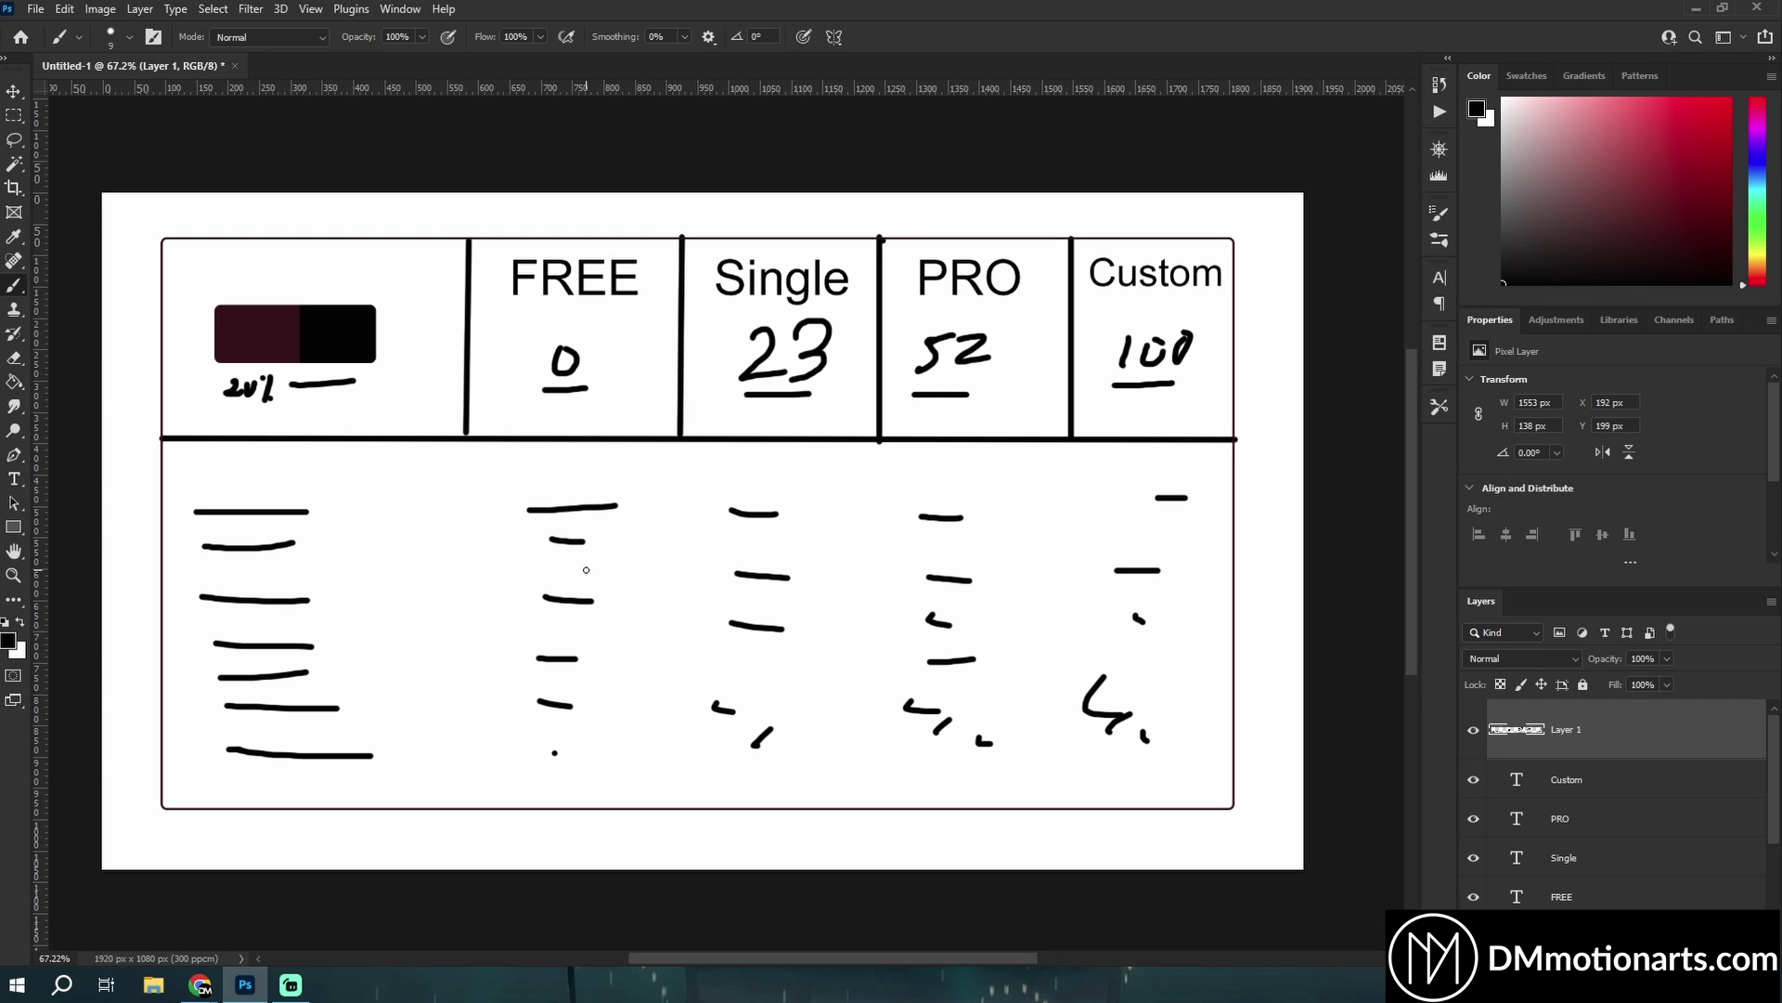
mouse_move(577, 332)
left_mouse_down()
mouse_move(527, 371)
mouse_move(574, 332)
left_mouse_up()
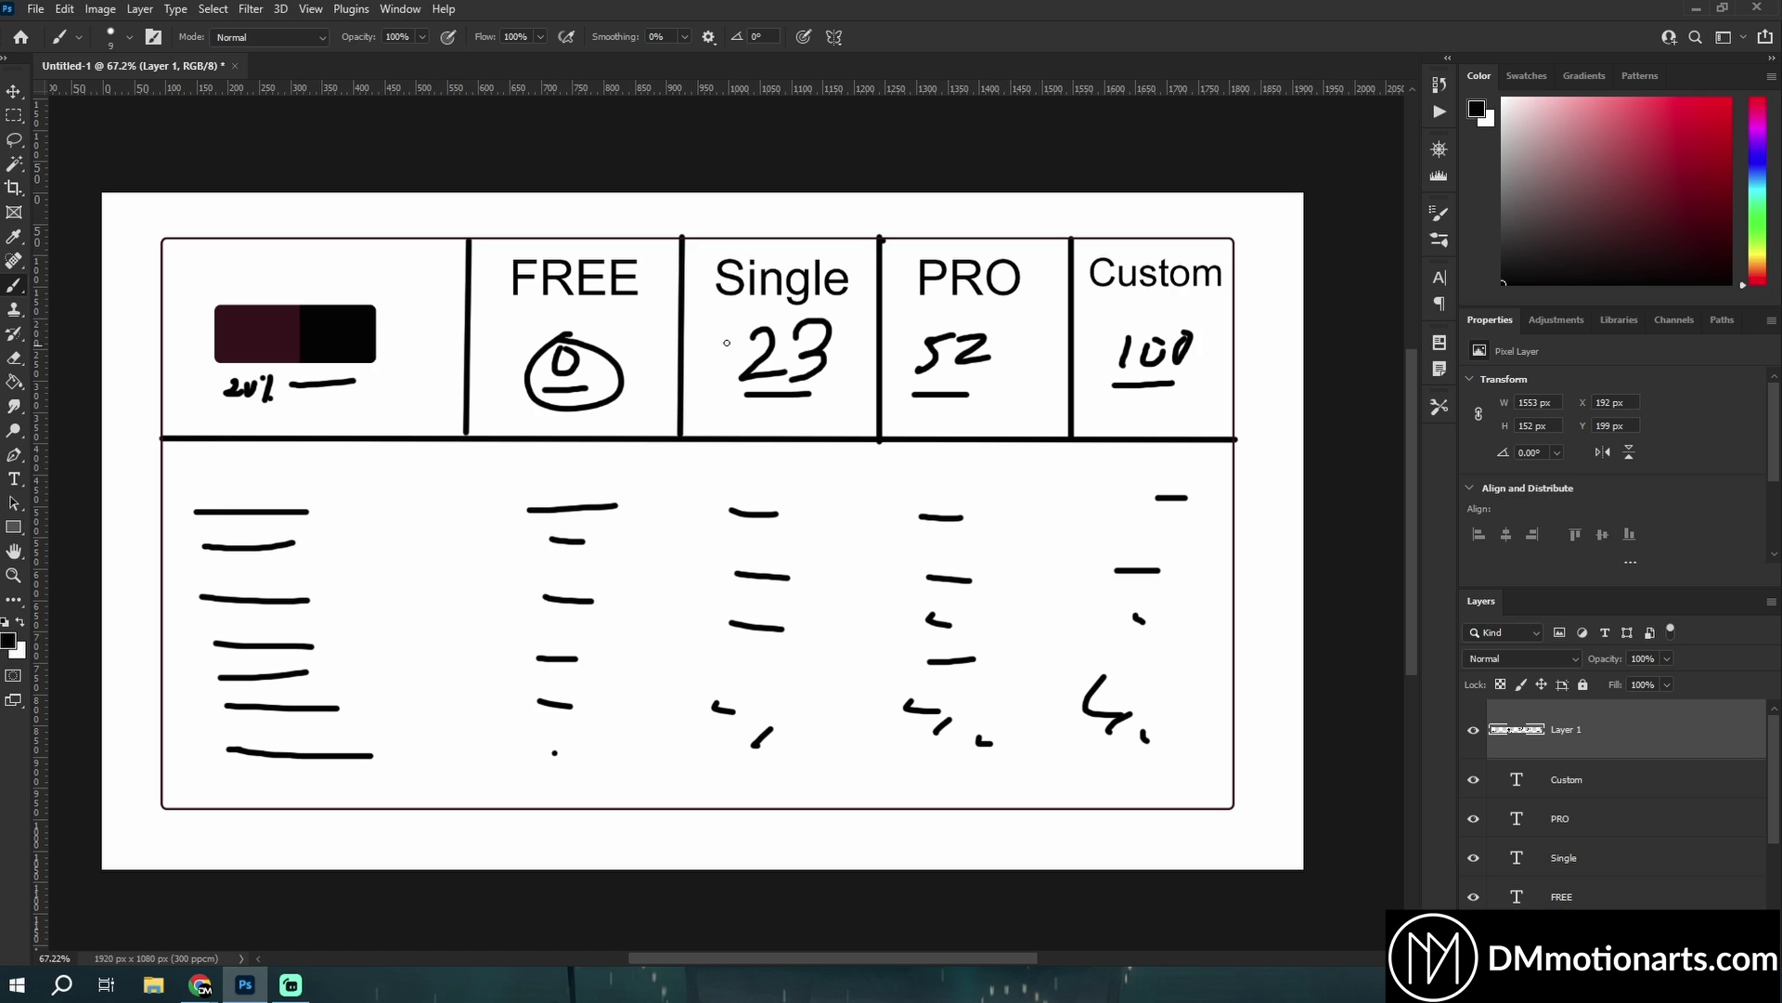
mouse_move(754, 325)
left_mouse_down()
mouse_move(726, 394)
mouse_move(757, 325)
left_mouse_up()
mouse_move(943, 326)
left_mouse_down()
mouse_move(1020, 336)
mouse_move(949, 314)
left_mouse_up()
mouse_move(1118, 323)
left_mouse_down()
mouse_move(1102, 352)
mouse_move(1184, 321)
left_mouse_up()
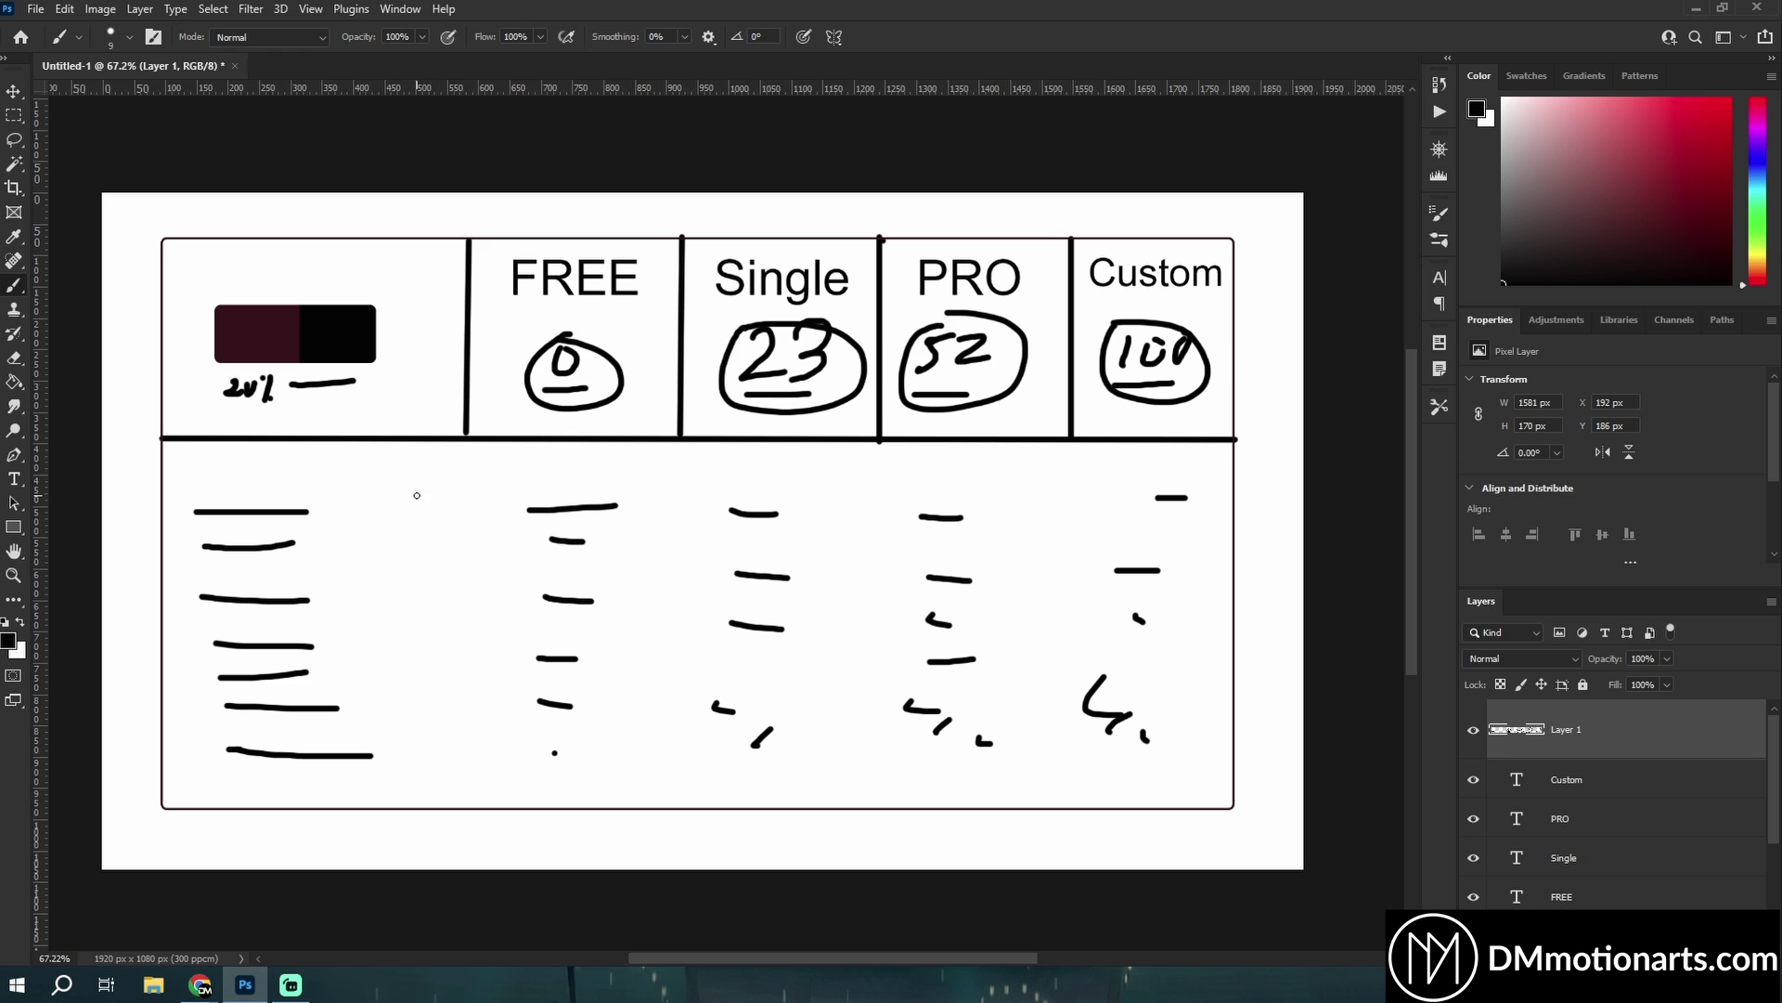
Return to the Elementor editor, delete the section holding the Tabs widget, and toggle the pricing switch to Annually.
mouse_move(204, 982)
left_click(315, 900)
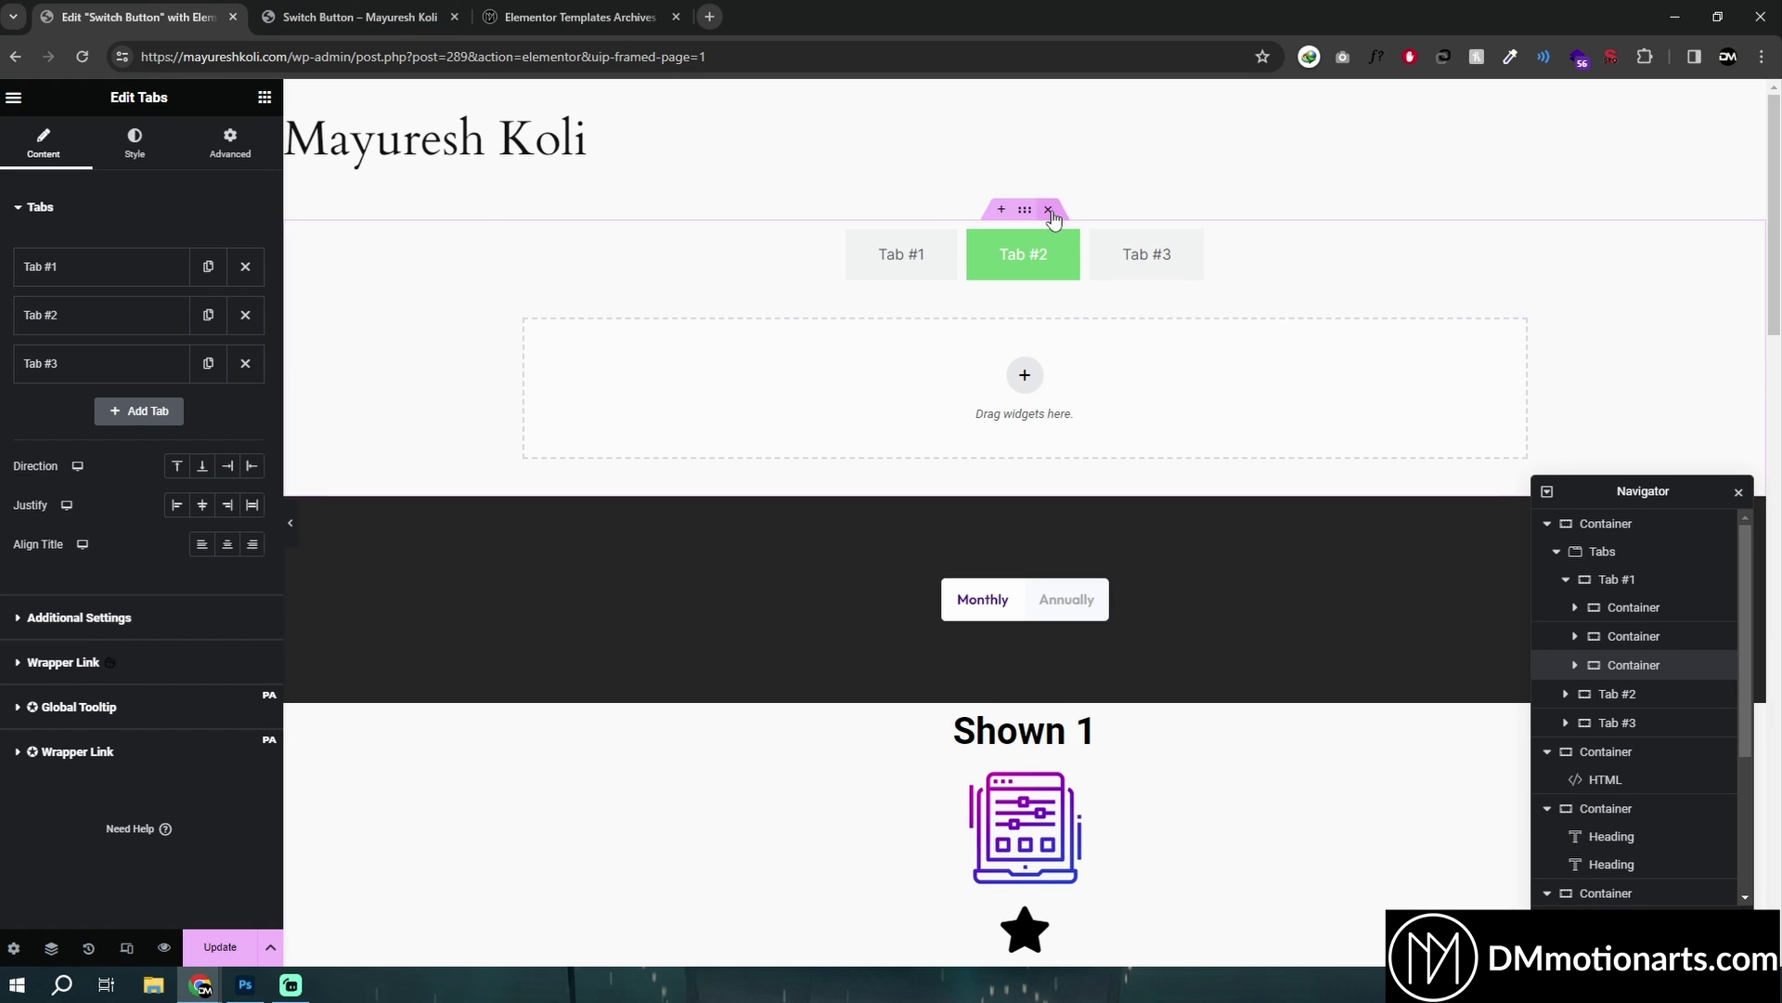
left_click(1051, 212)
left_click(1021, 343)
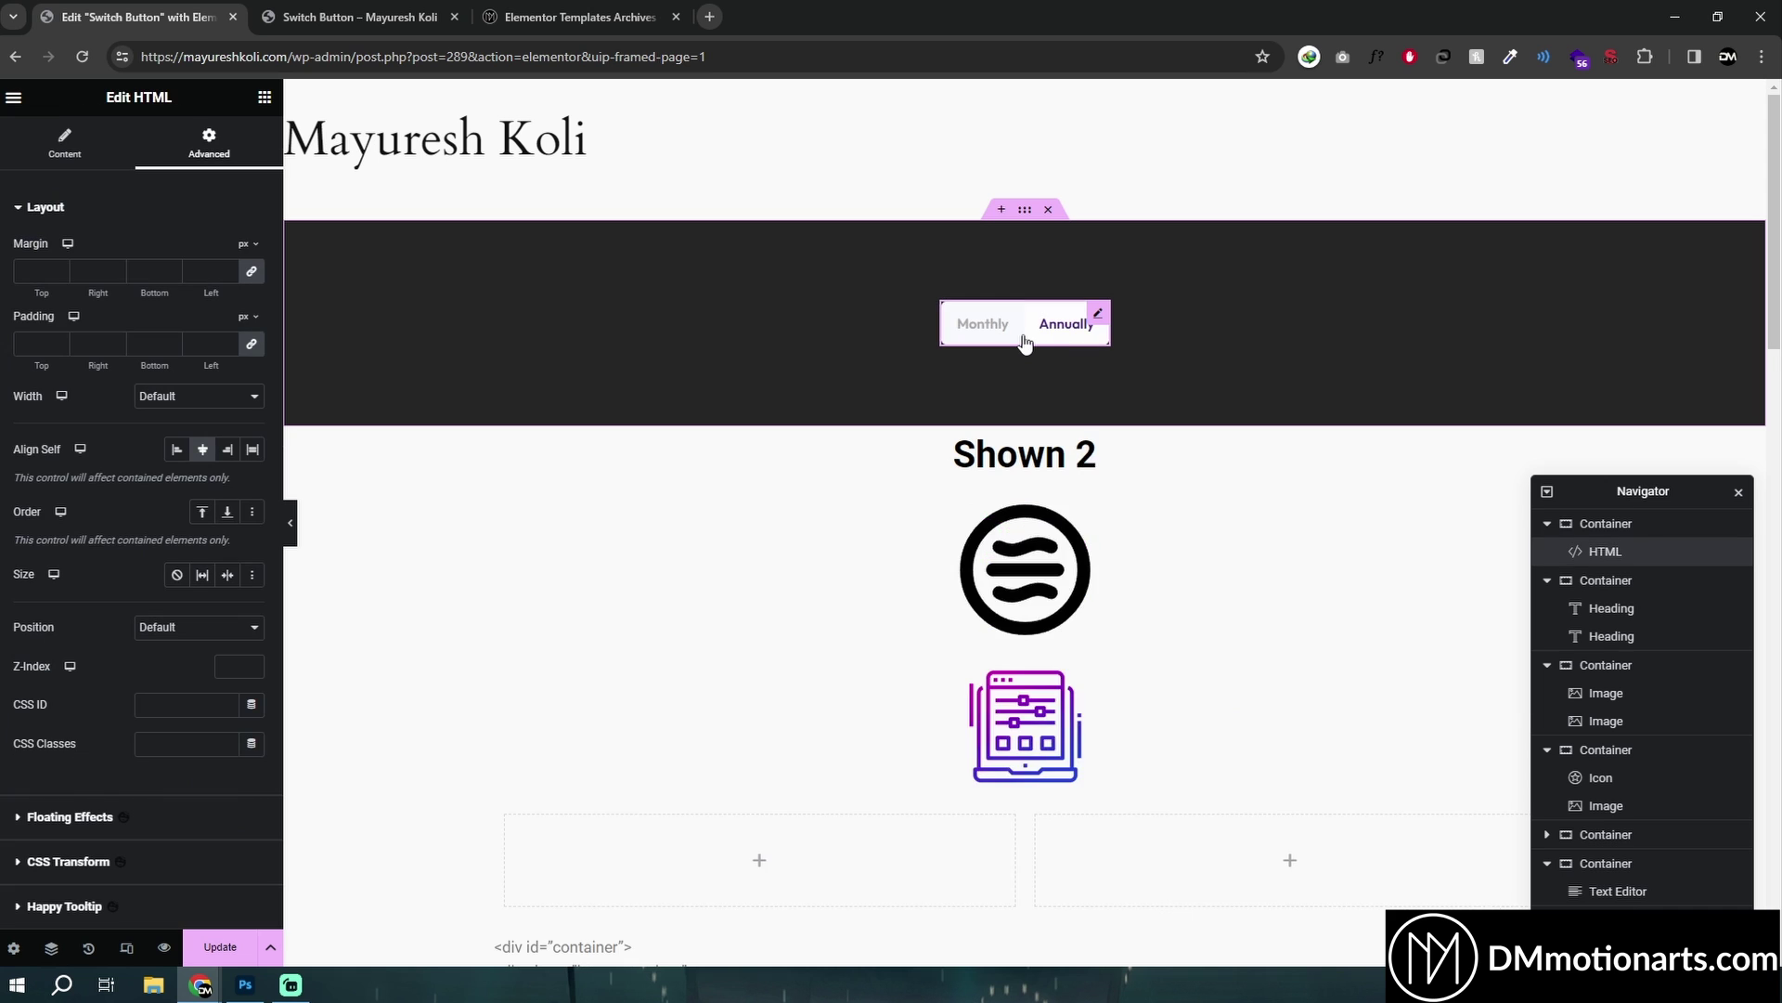
Toggle the pricing switch repeatedly between Monthly and Annually to compare the content shown for each option.
left_click(1020, 342)
left_click(1020, 342)
left_click(1020, 341)
left_click(1020, 341)
left_click(1020, 342)
left_click(1029, 324)
left_click(1029, 324)
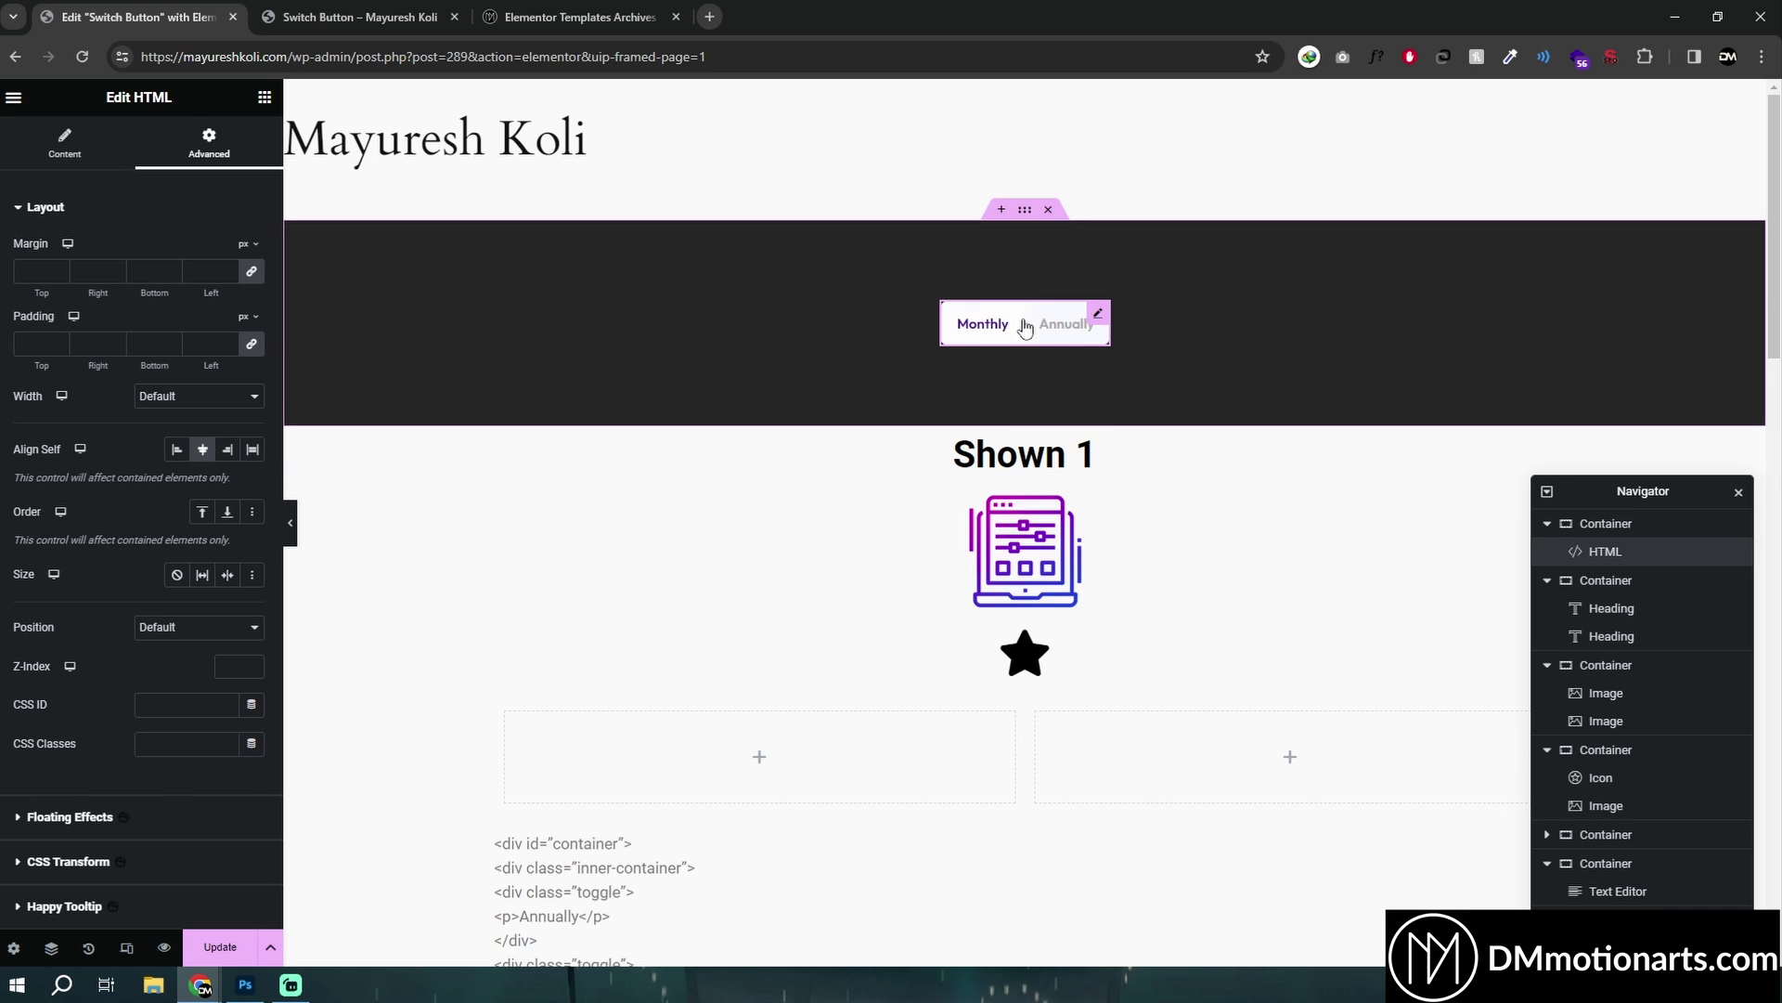
left_click(1028, 324)
Hide the editor panel, try the Monthly/Annually switch at full page width, and restore the panel.
left_click(290, 523)
left_click(865, 346)
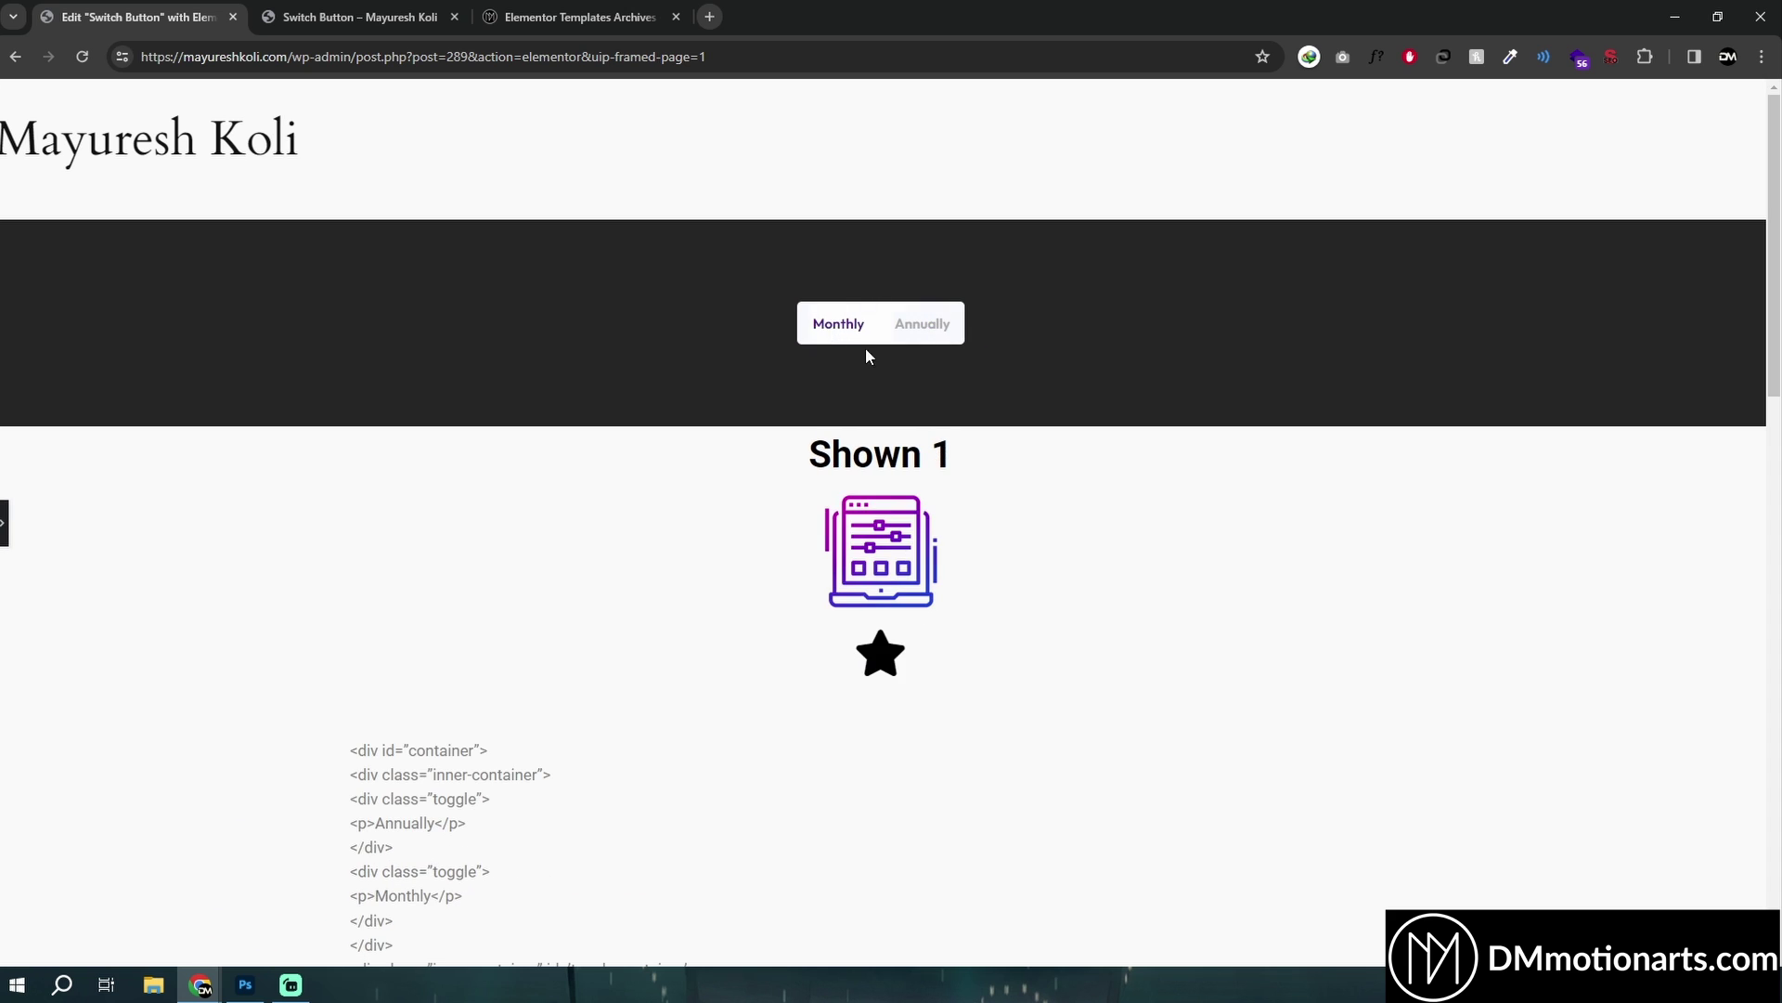
left_click(923, 335)
left_click(891, 333)
left_click(880, 336)
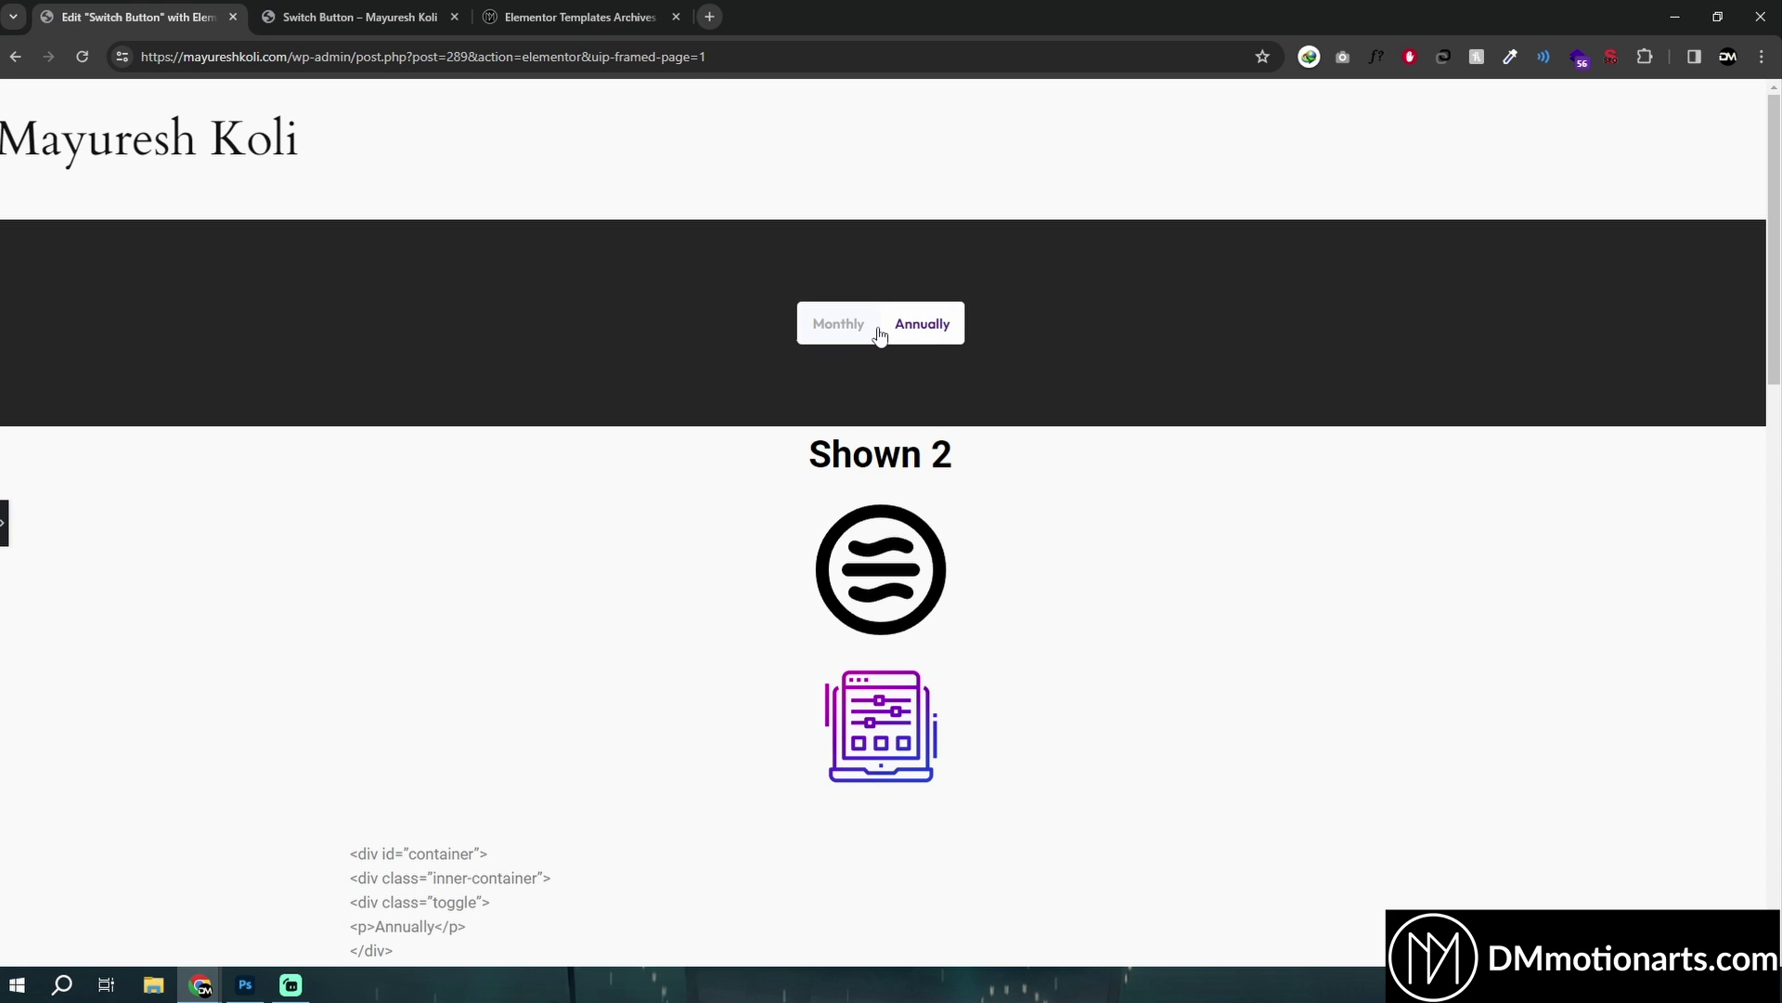
left_click(874, 336)
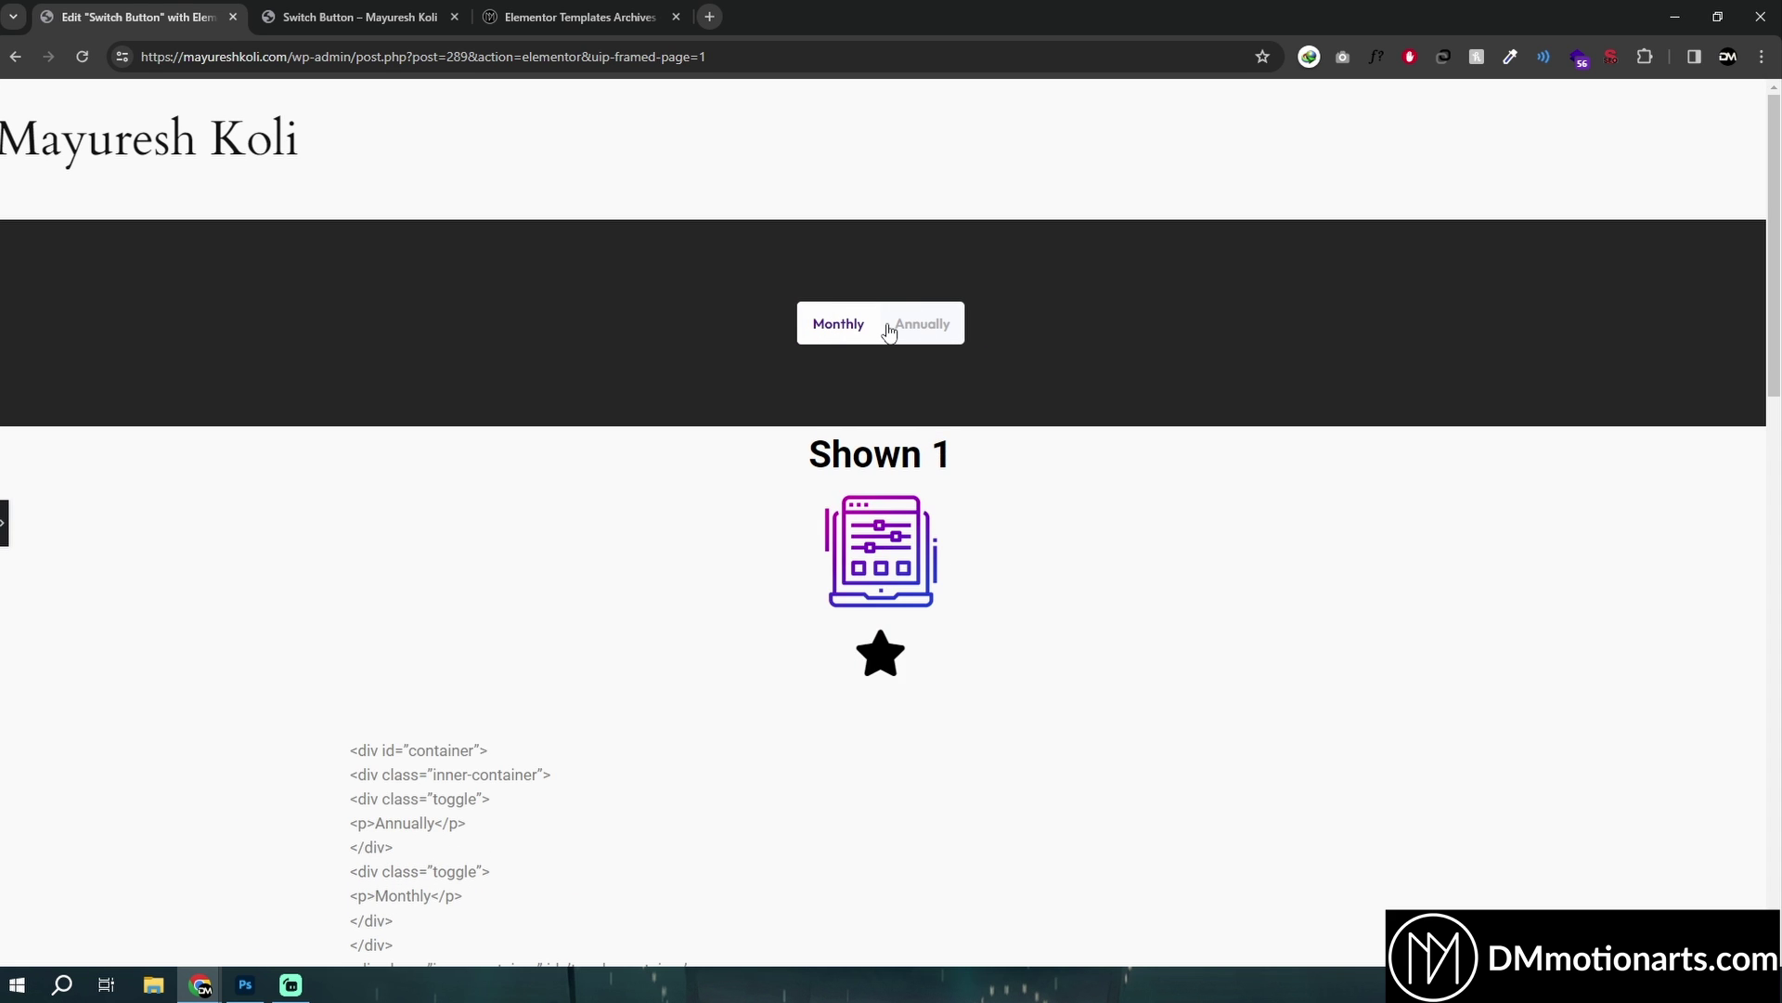
left_click(912, 341)
left_click(916, 342)
left_click(5, 523)
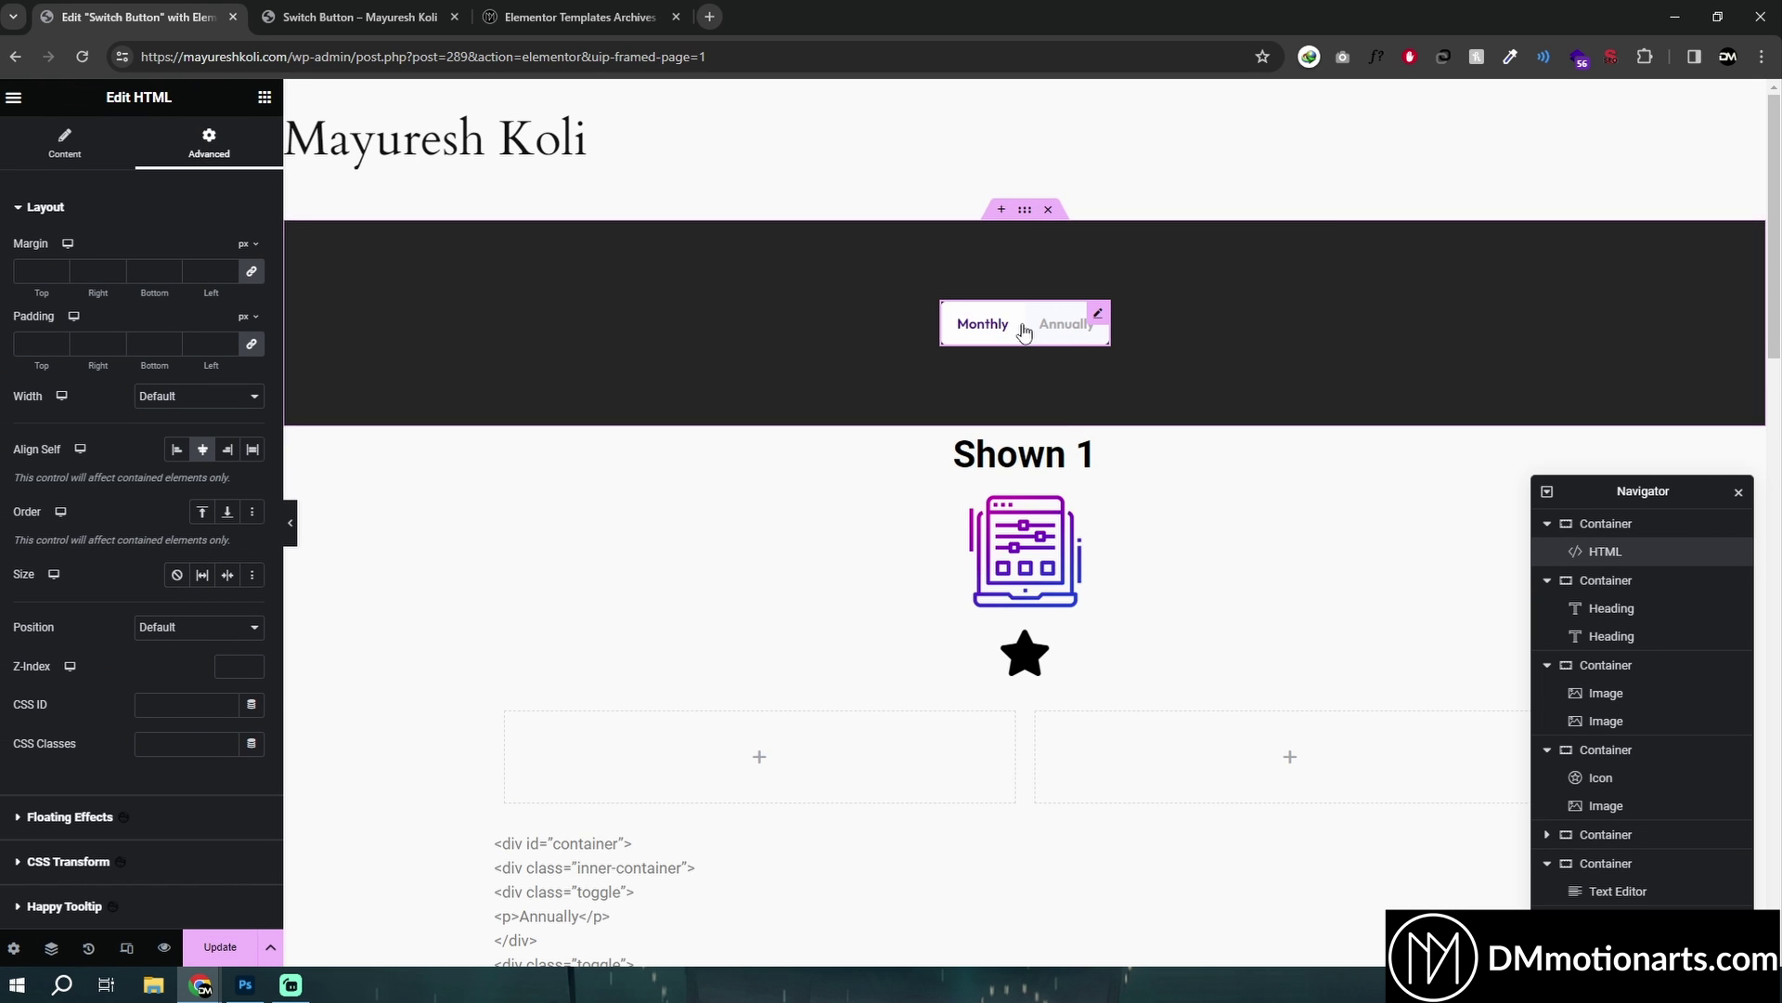
Flip the switch a few more times, then display the structure choices above its section and dismiss them.
left_click(1012, 335)
left_click(994, 335)
left_click(1033, 330)
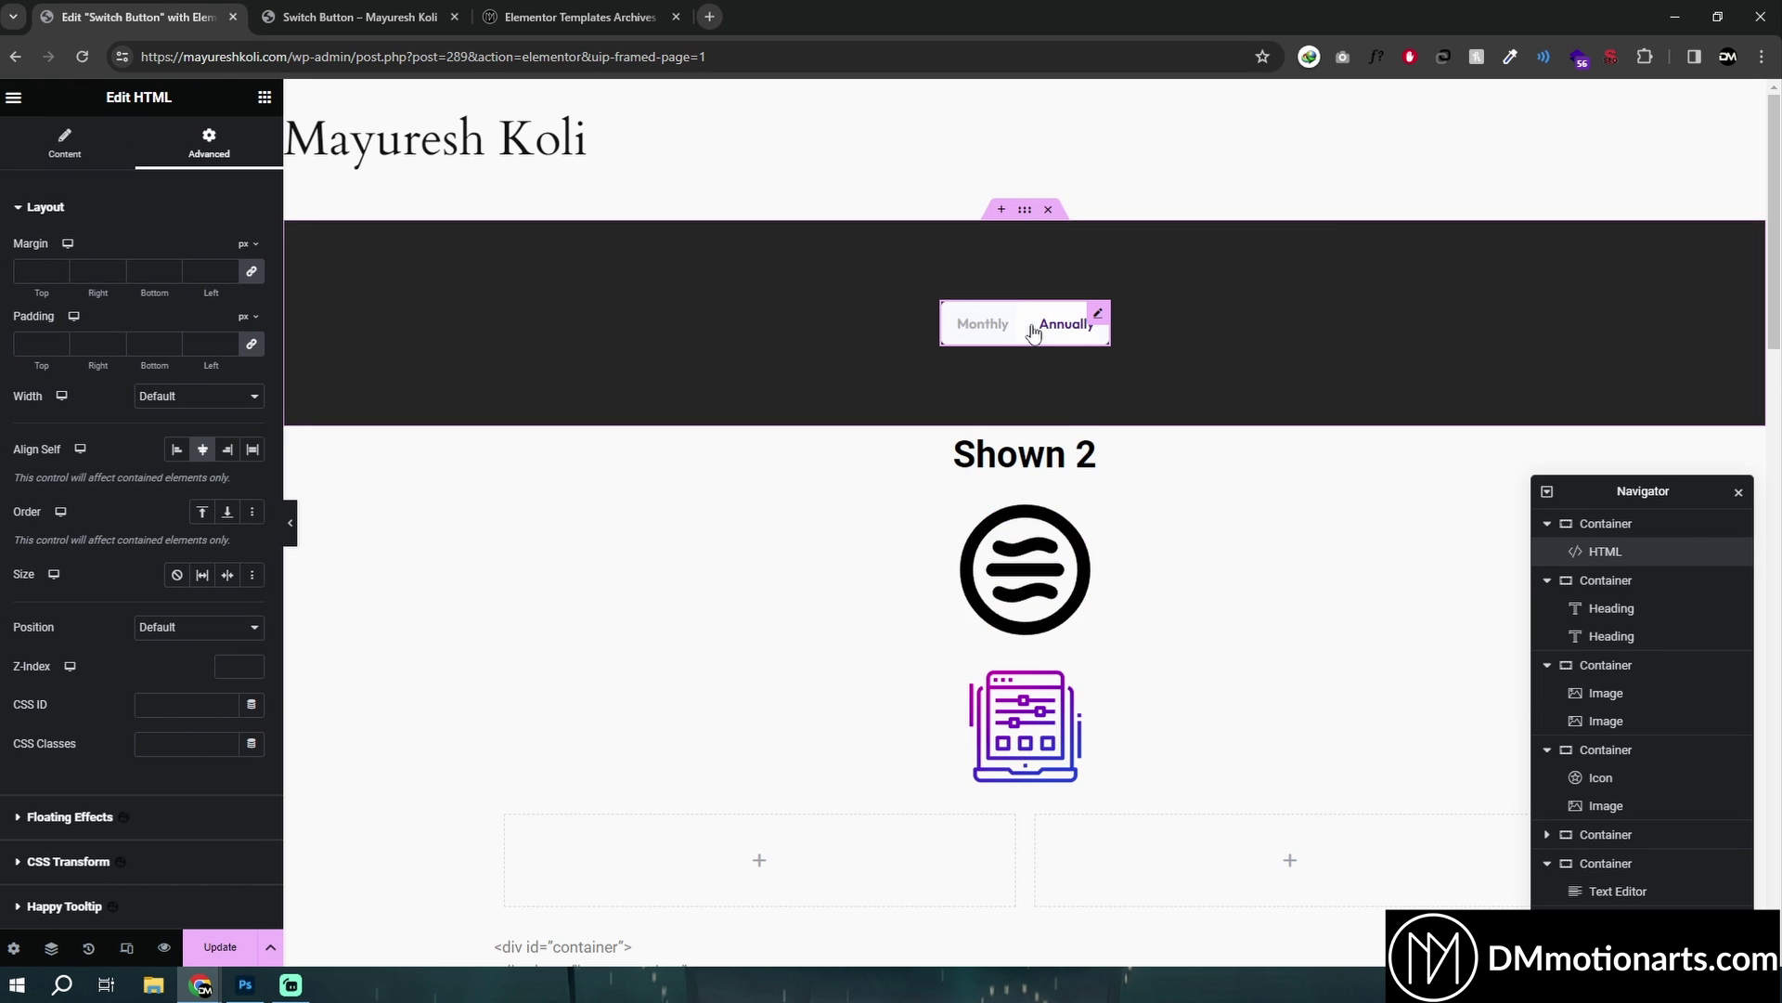
left_click(994, 328)
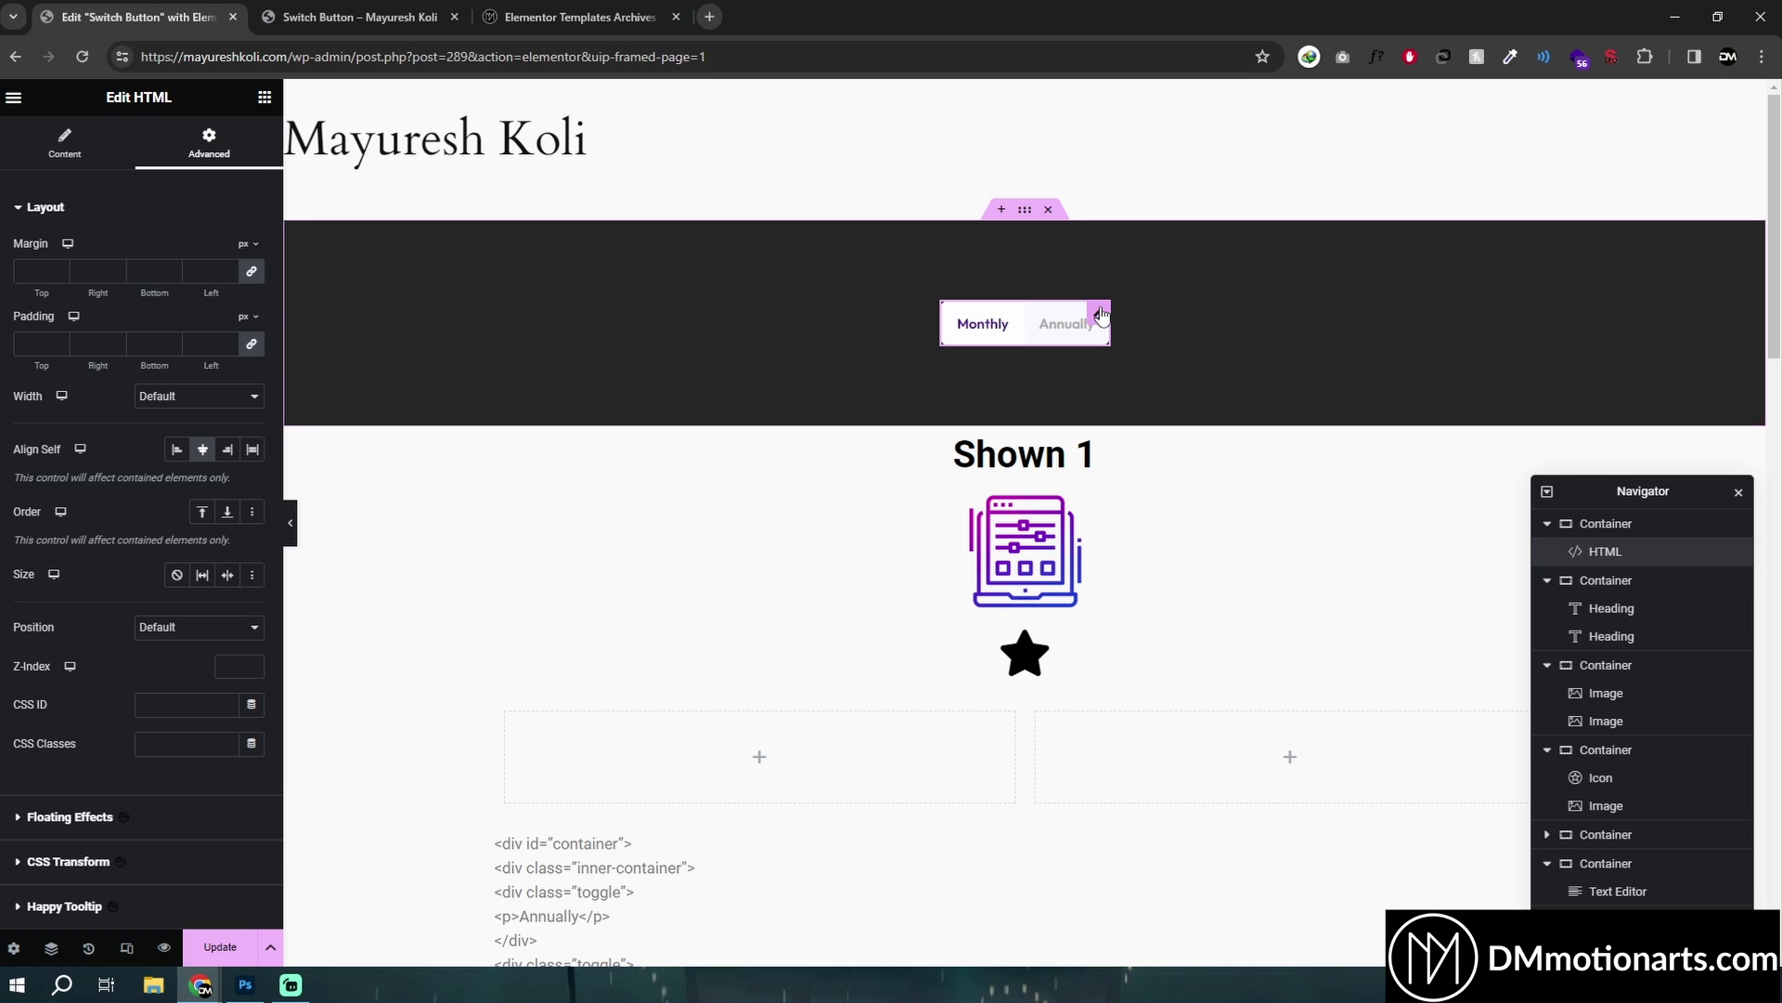
left_click(1049, 326)
left_click(1049, 327)
left_click(1001, 209)
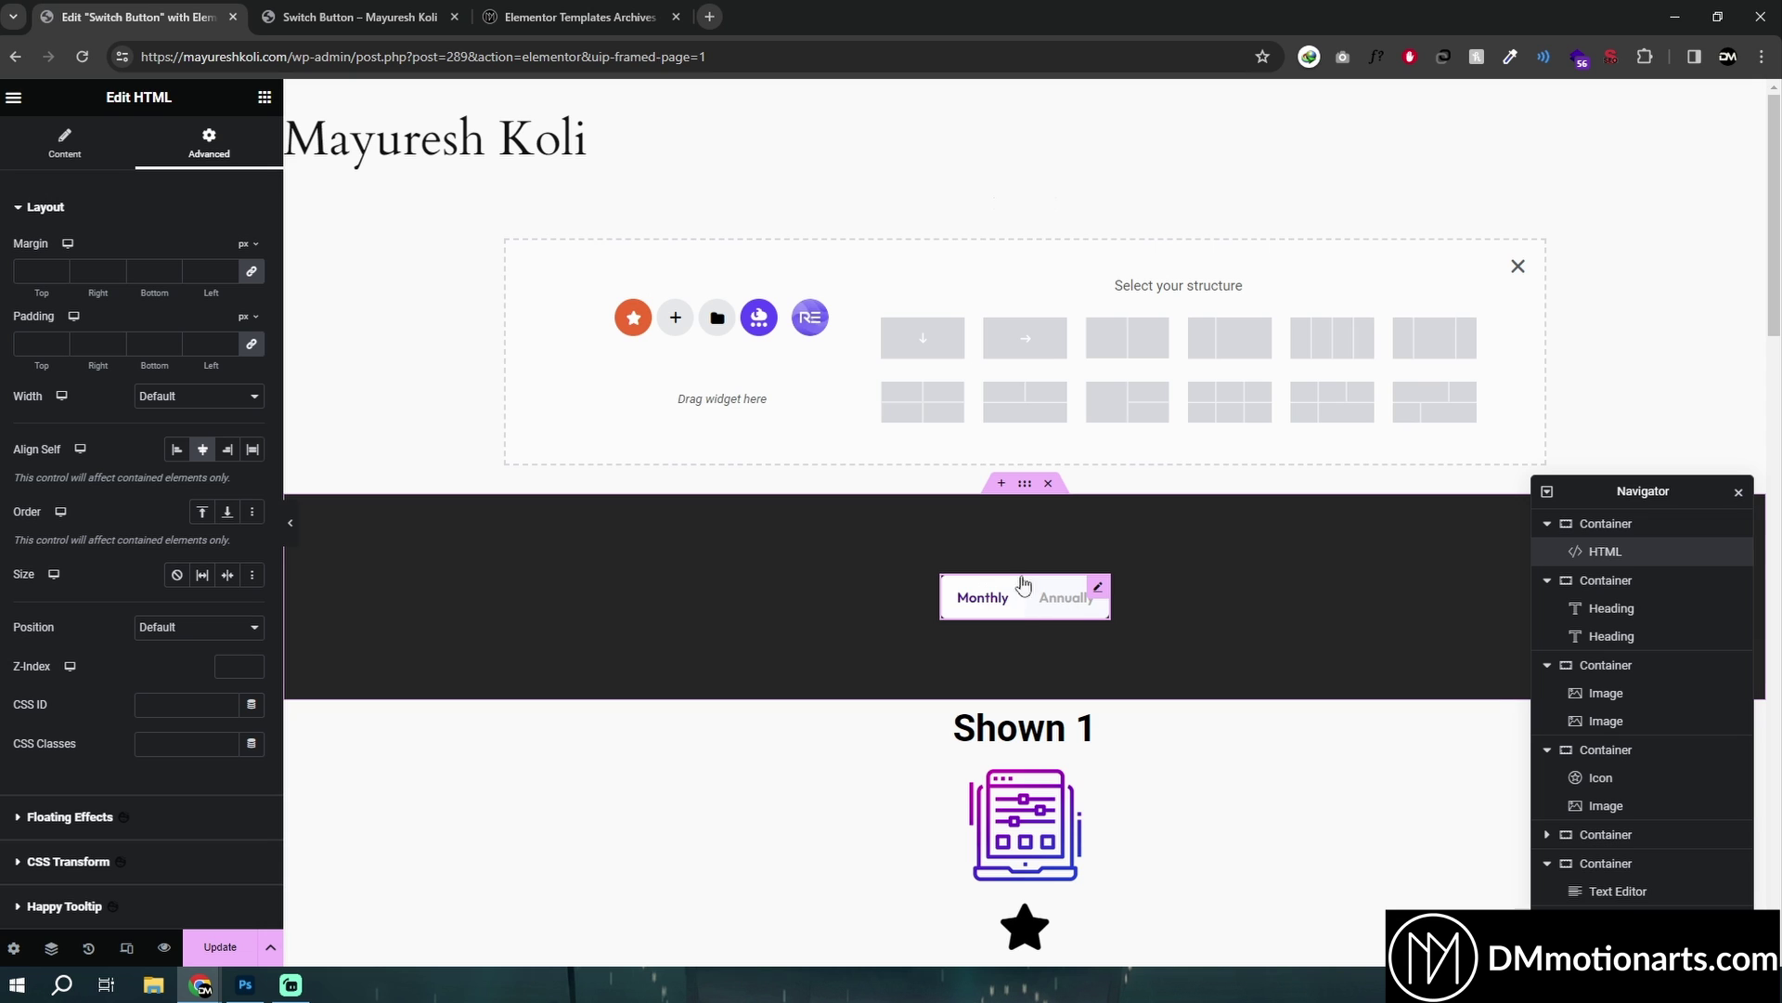
left_click(1518, 266)
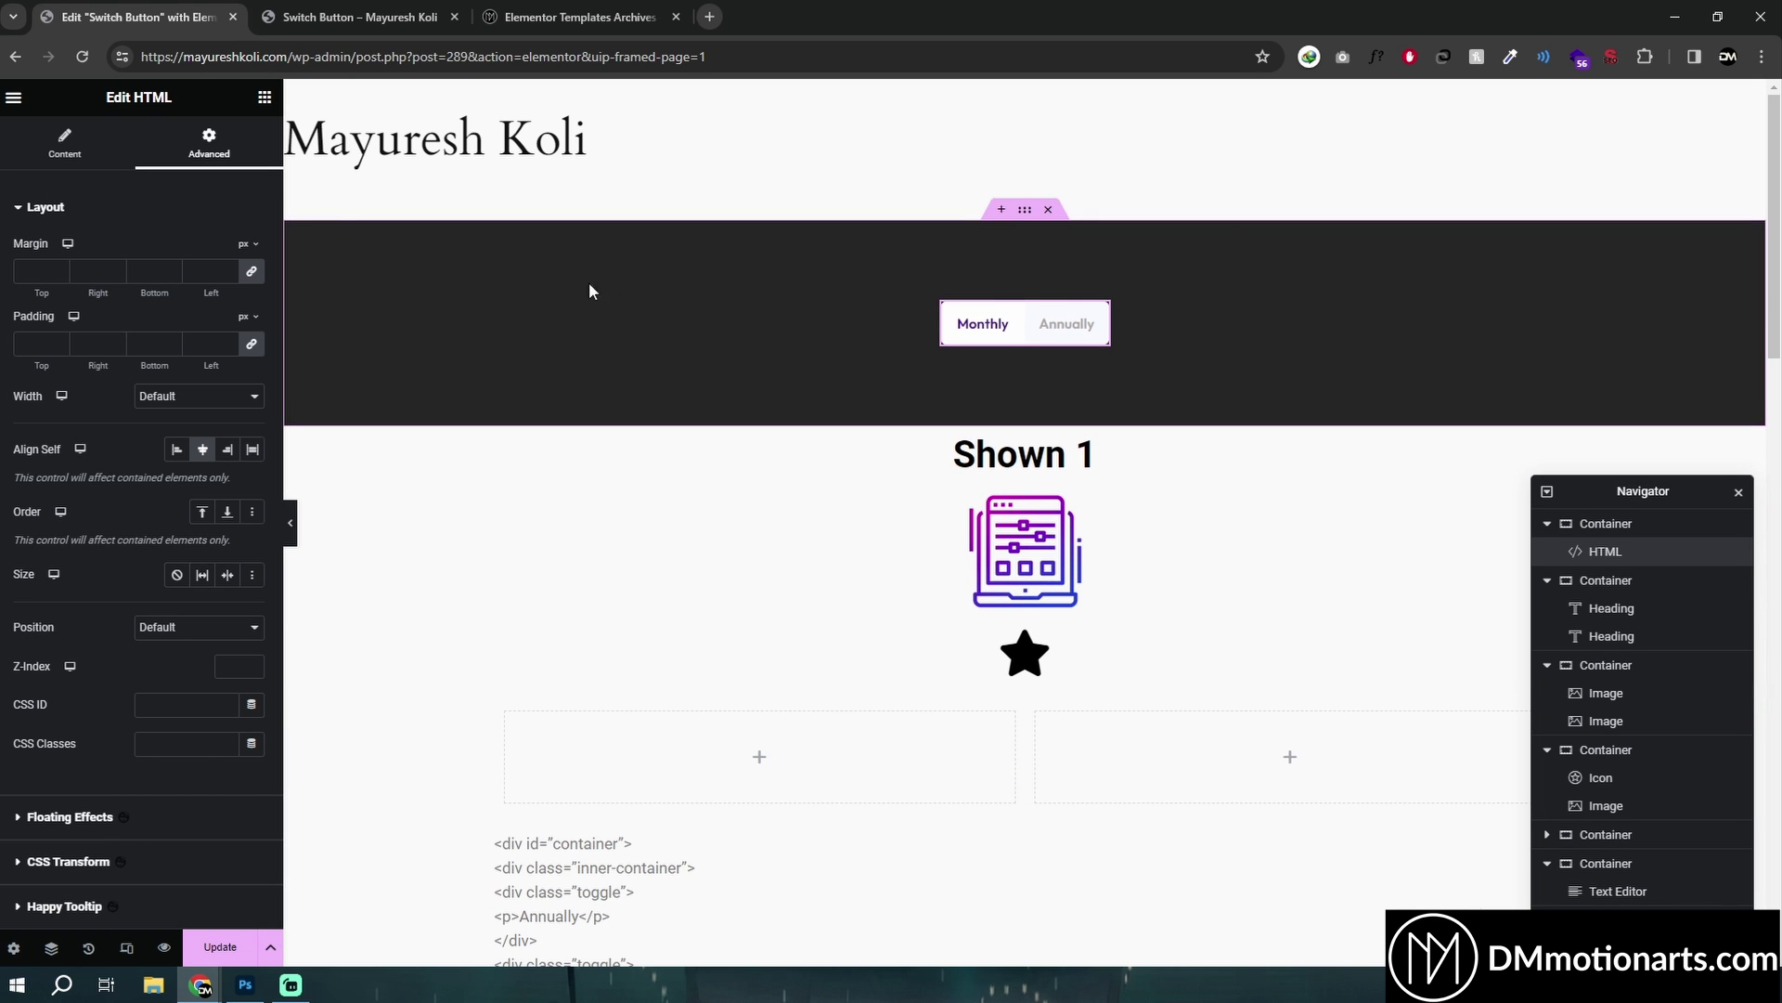
Show the HTML code behind the switch and highlight its toggle markup together with the start of the script.
left_click(82, 150)
left_click(183, 334)
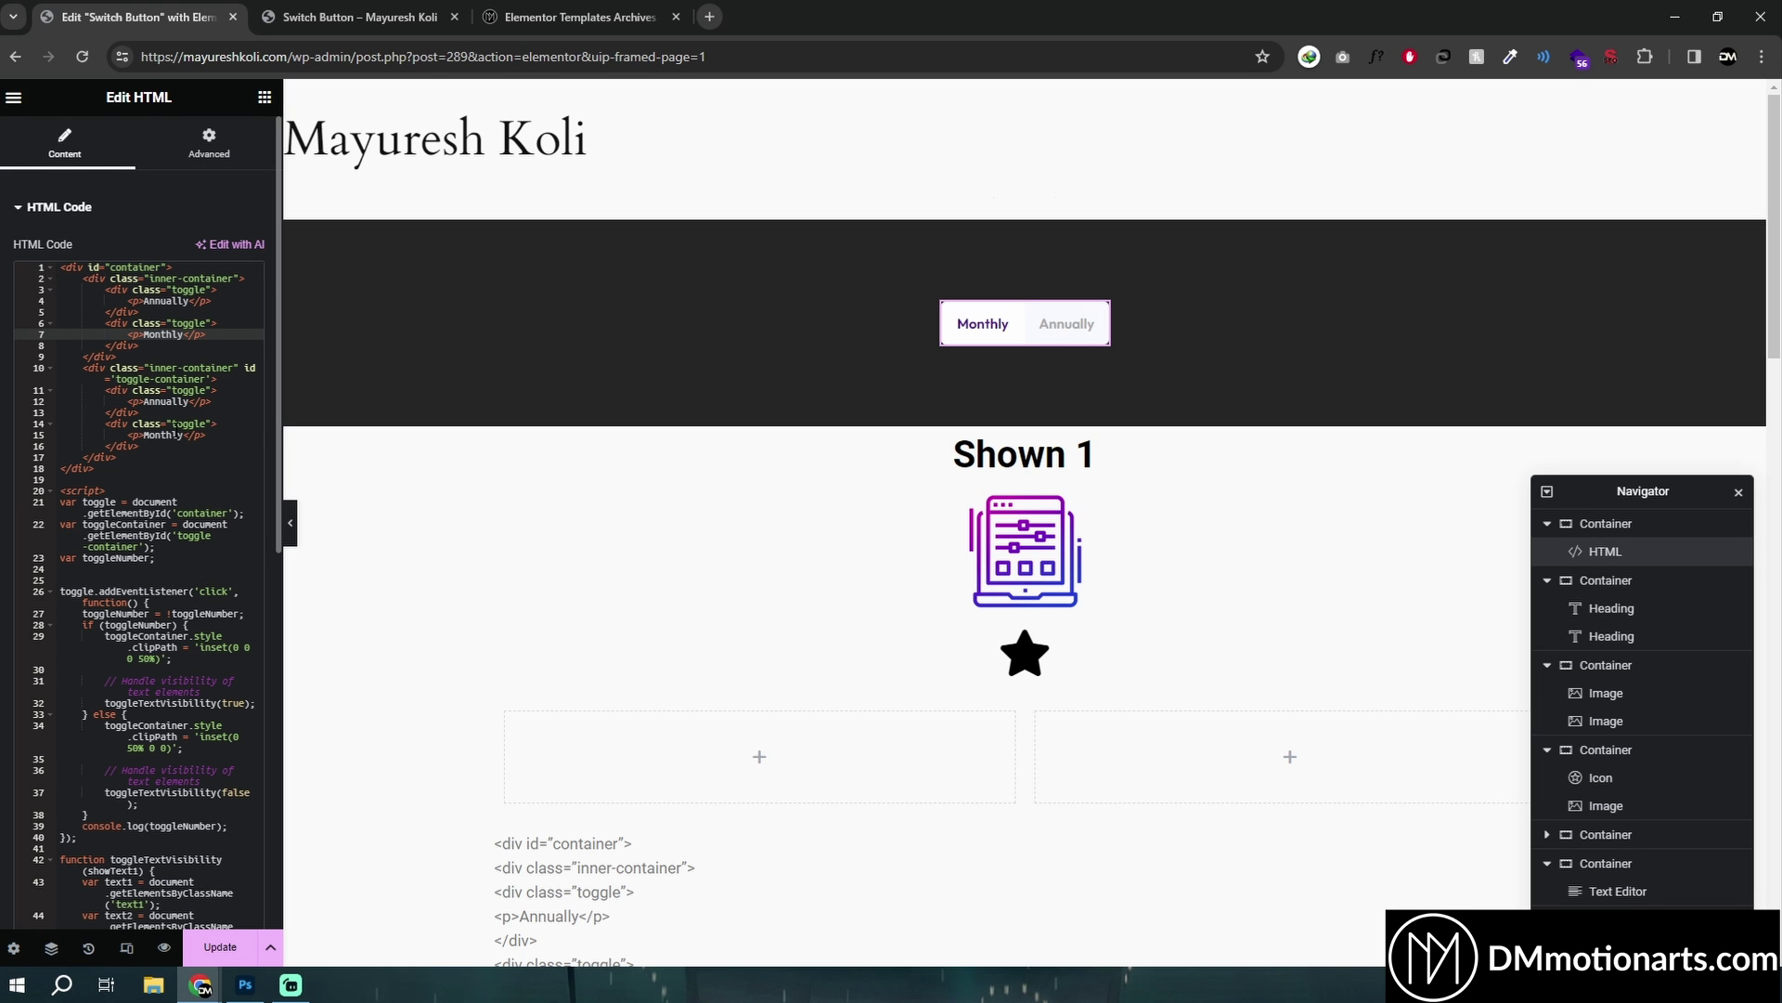
left_click_drag(134, 312, 207, 681)
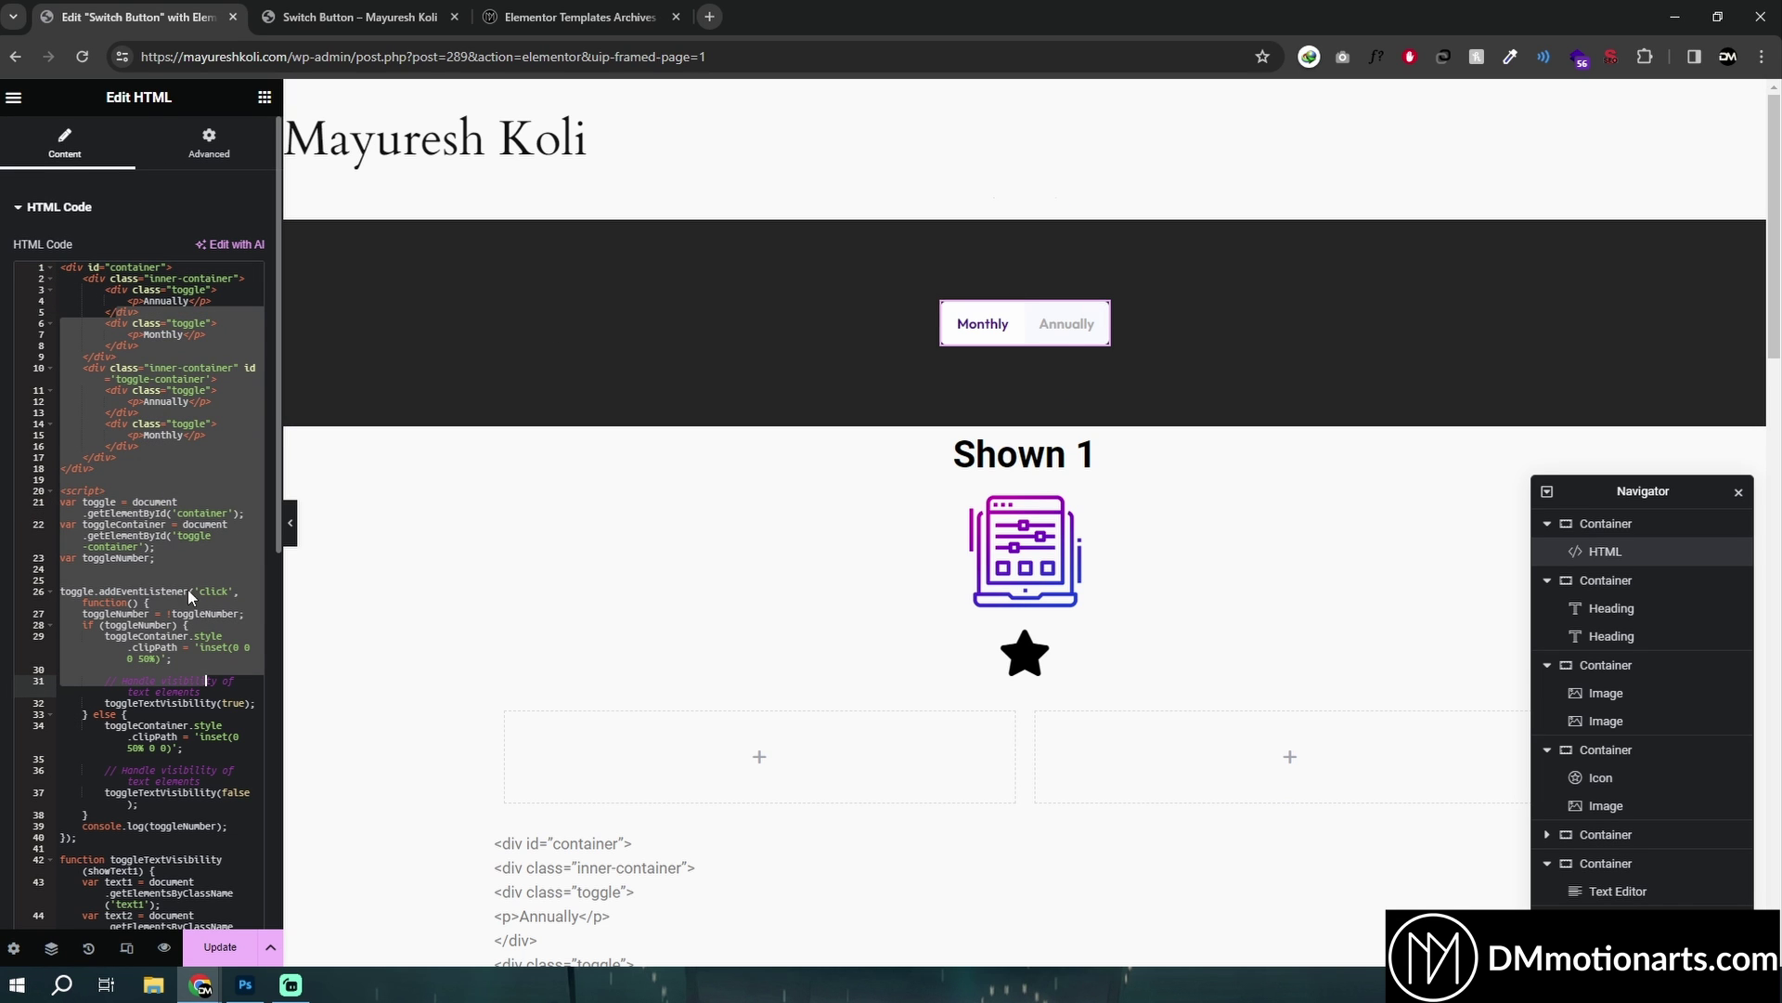
Examine the HTML widget's Custom CSS section and the switch's styling code under Custom CSS - Royal Addons.
left_click(197, 166)
scroll(141, 576, "down", 10)
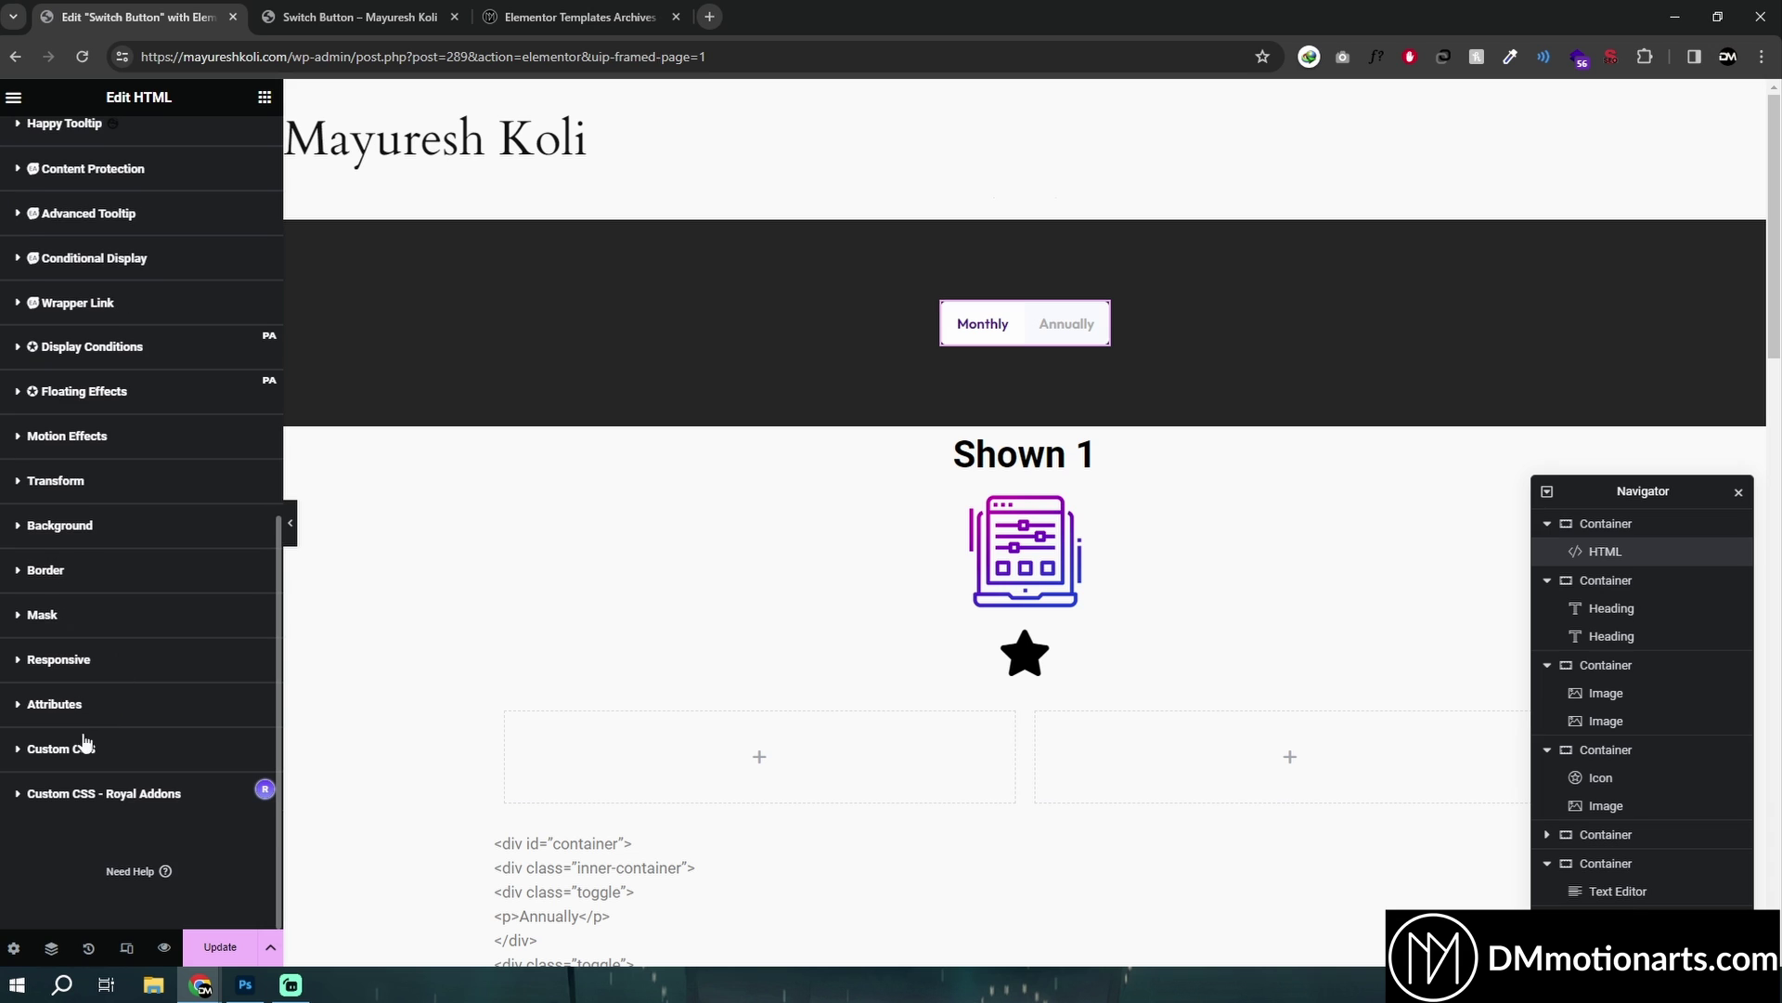
left_click(30, 752)
scroll(144, 613, "down", 3)
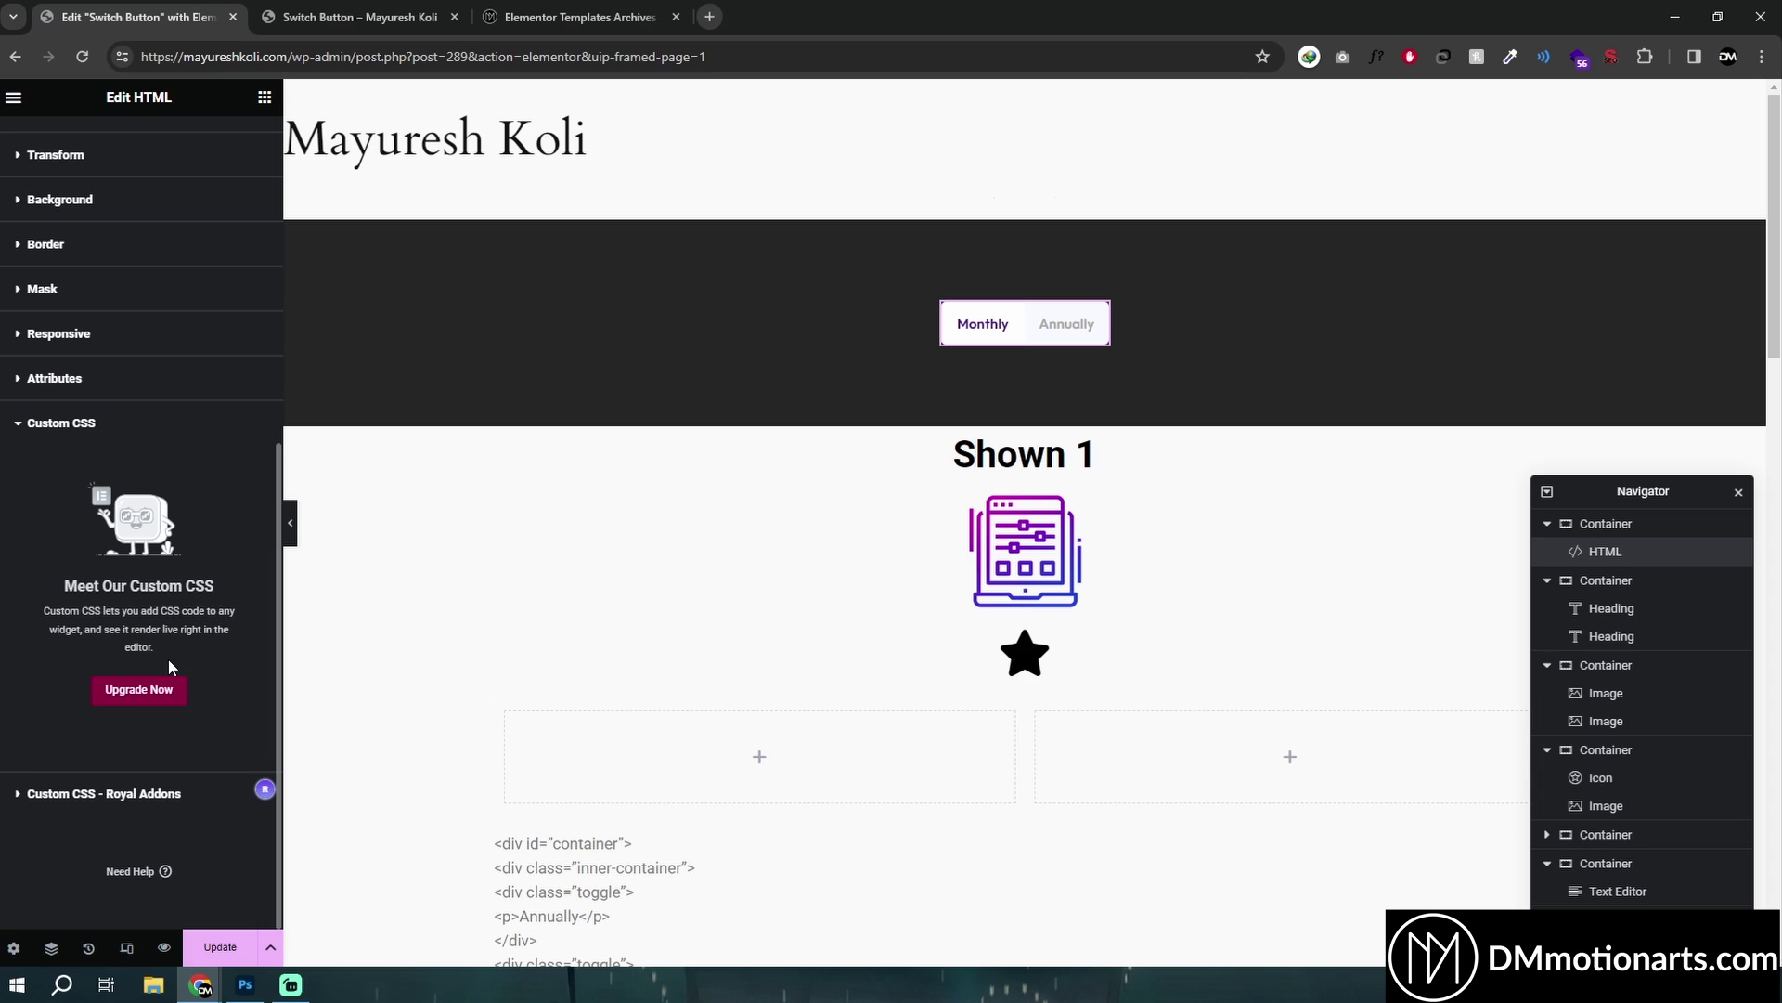
left_click(25, 794)
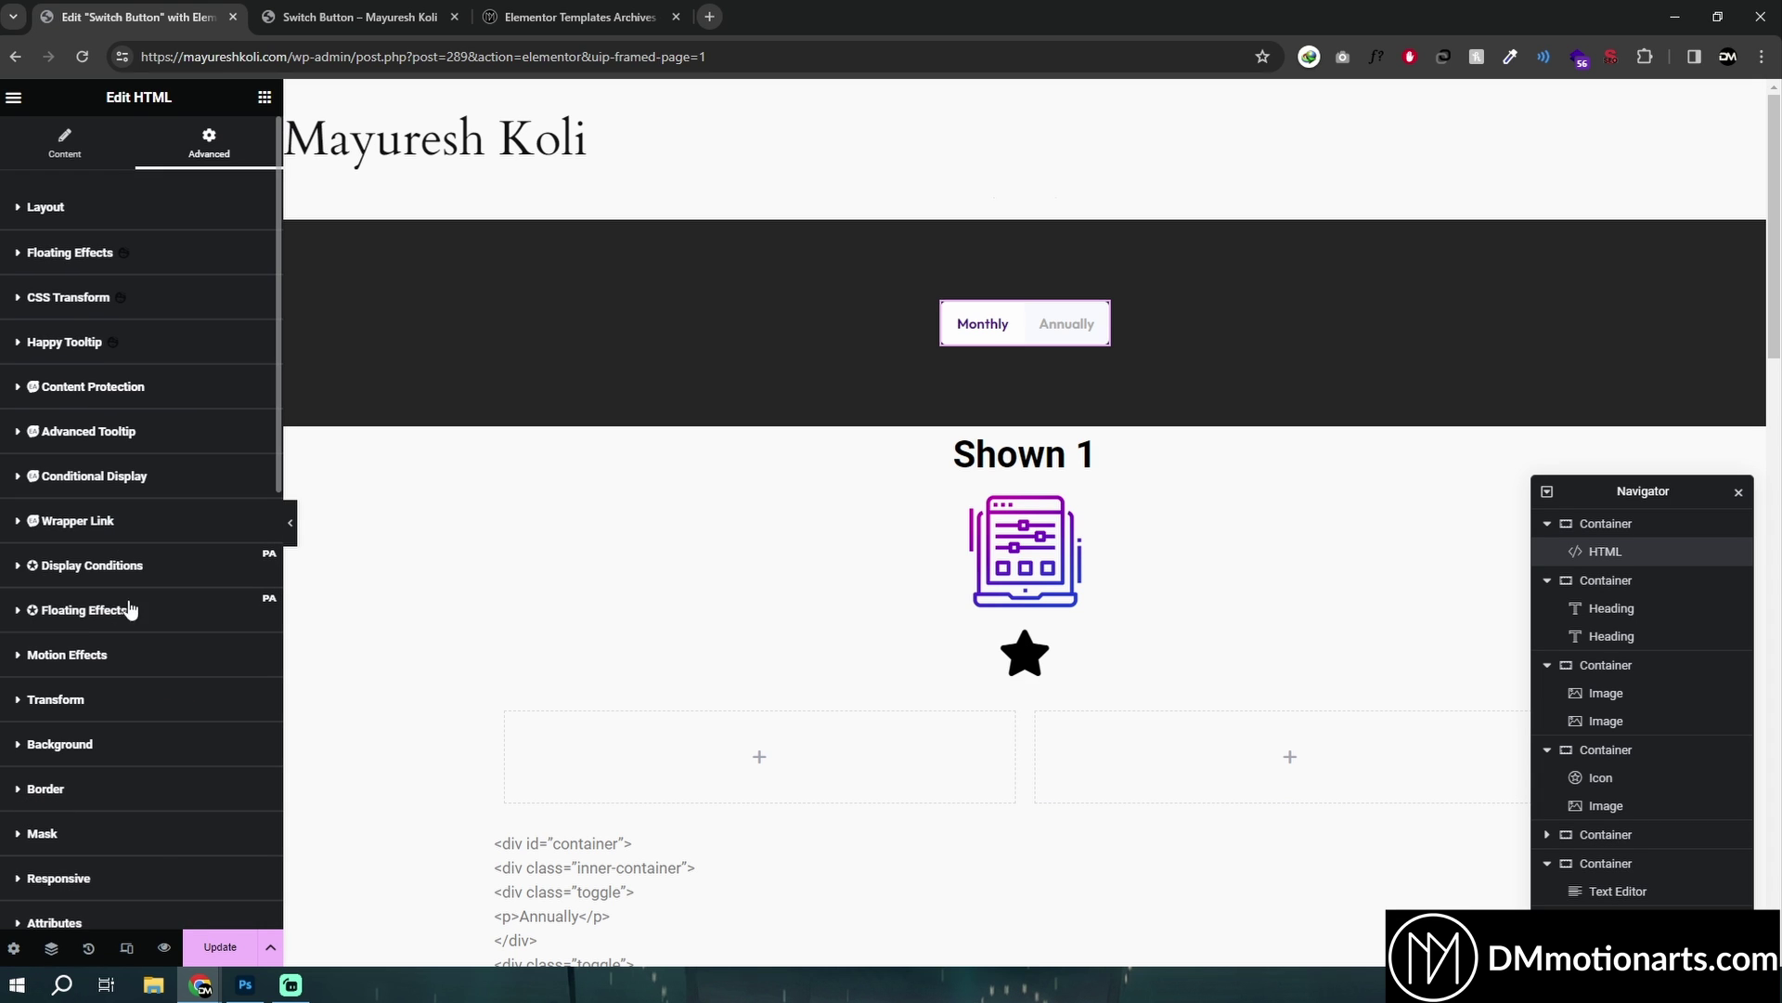
scroll(93, 603, "down", 5)
left_click(94, 427)
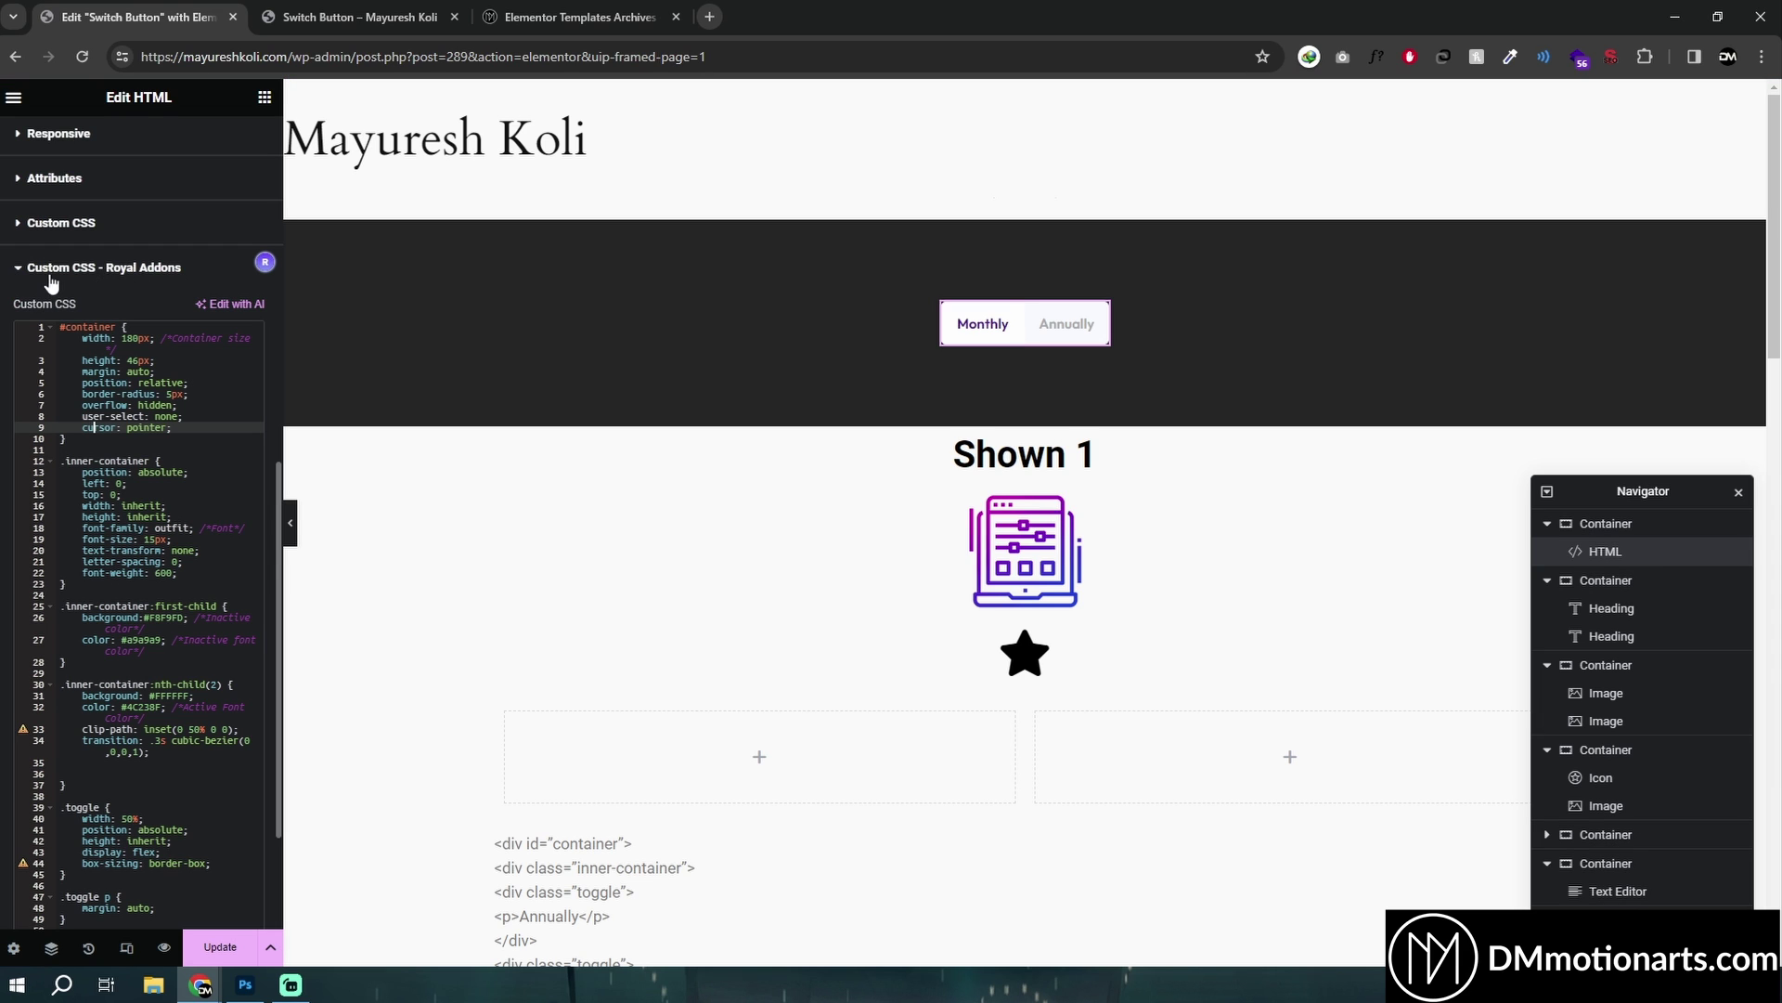
left_click(178, 382)
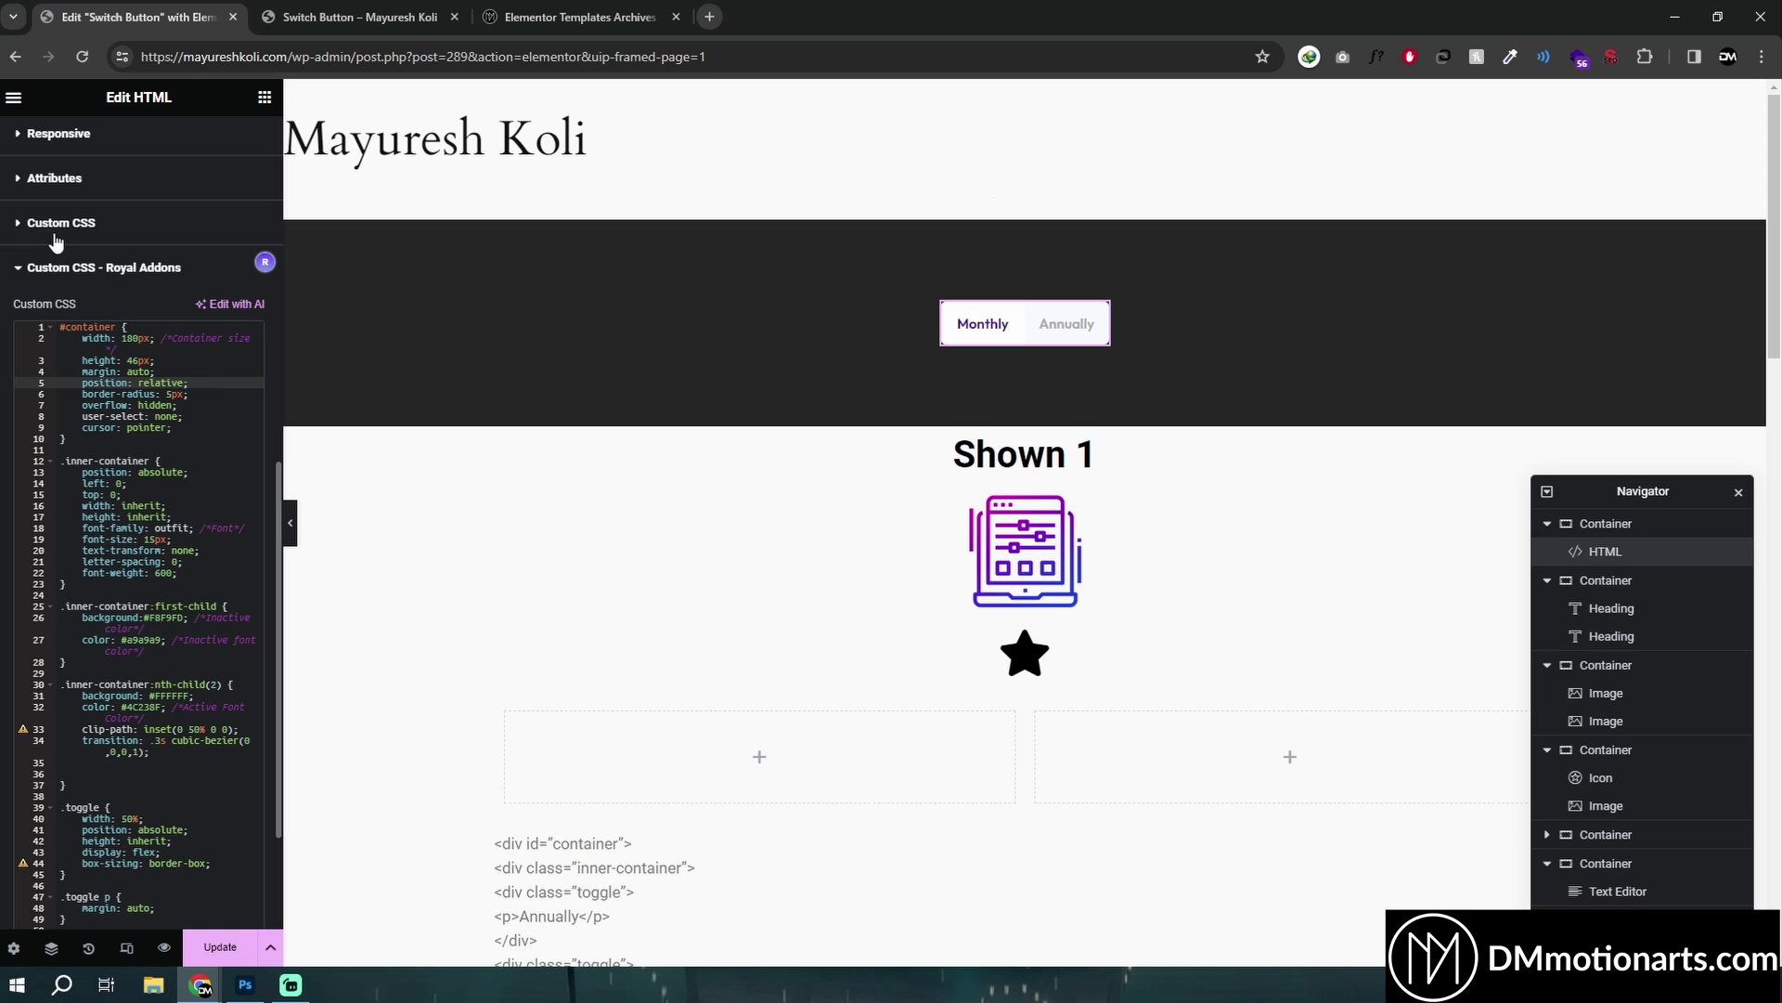
Open the DMmotionarts home page in a new tab and go to its Recommended Tools page.
left_click(352, 17)
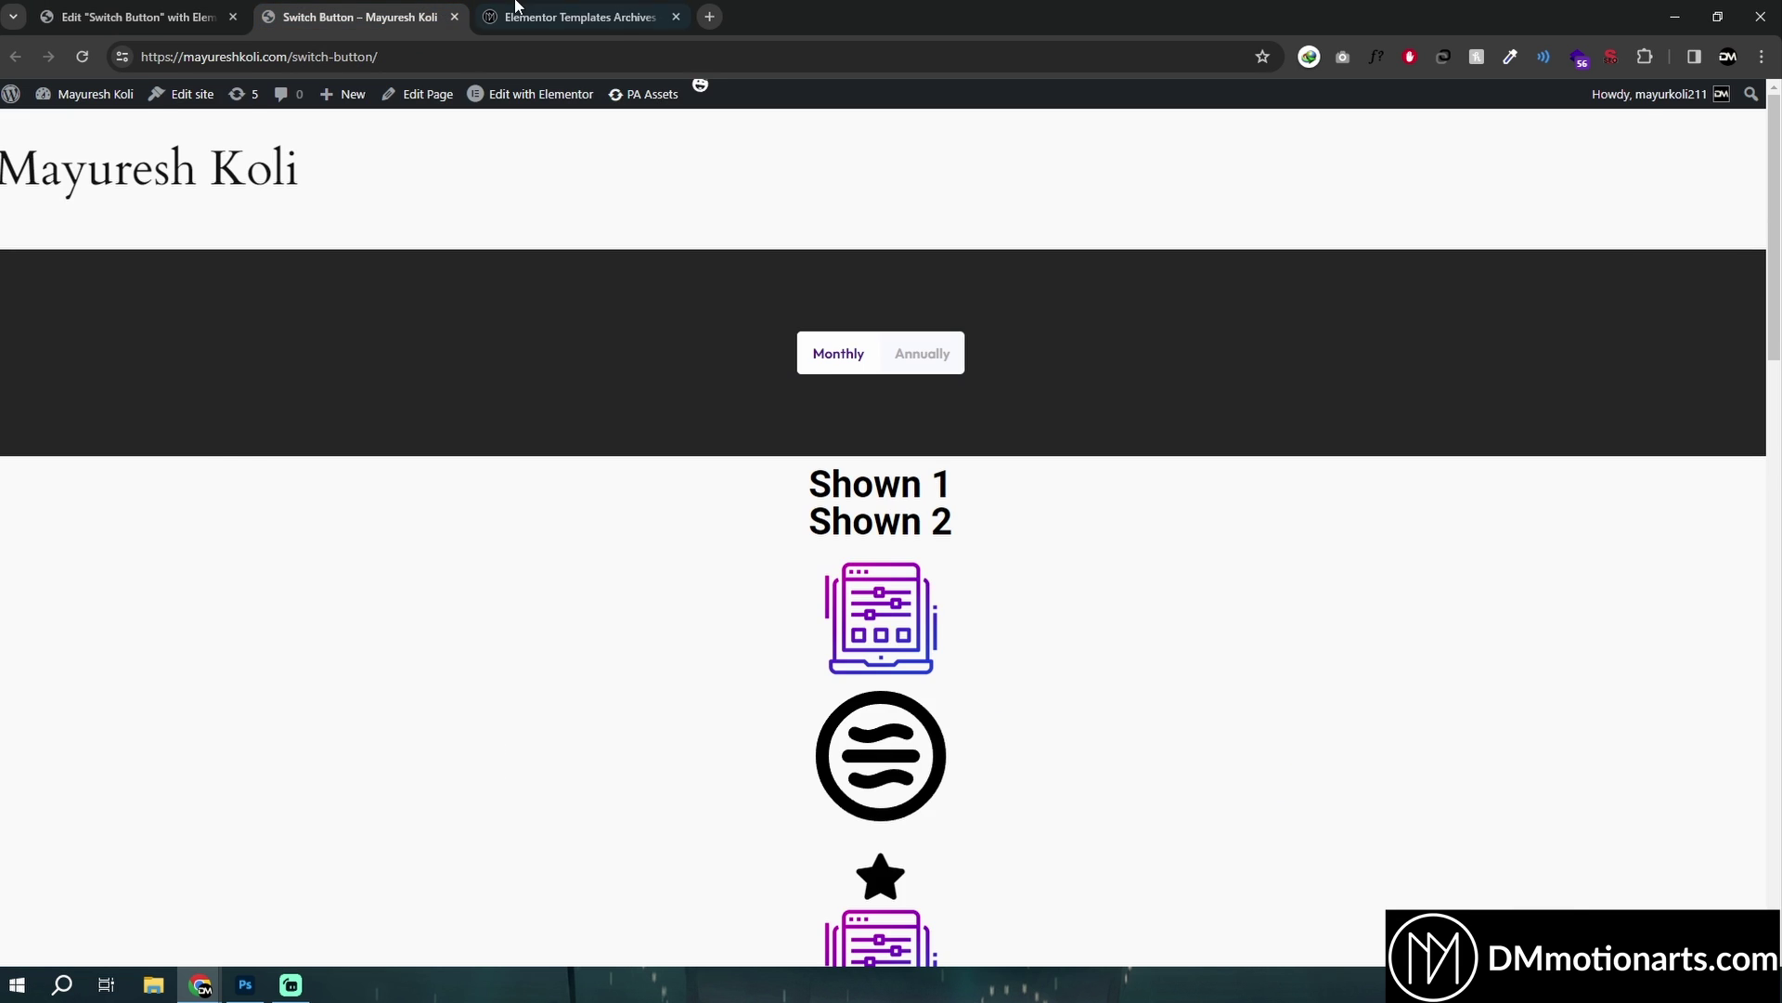
left_click(538, 17)
mouse_move(1124, 163)
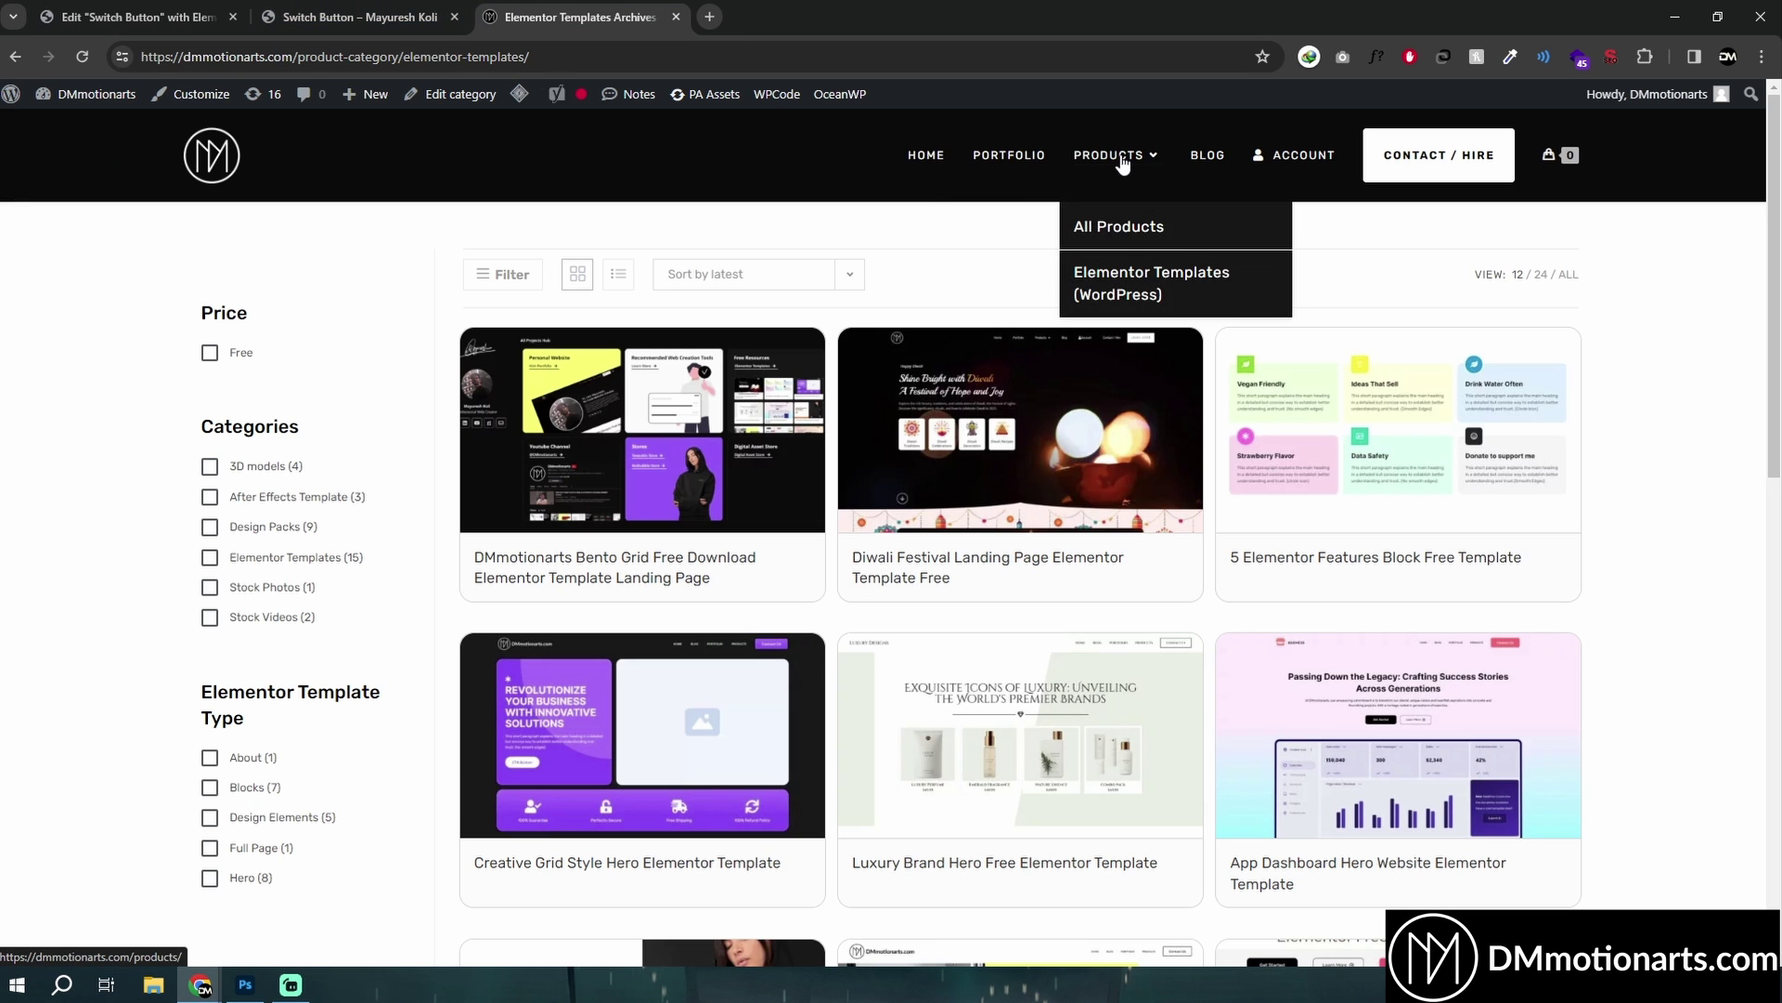
middle_click(926, 156)
left_click(777, 13)
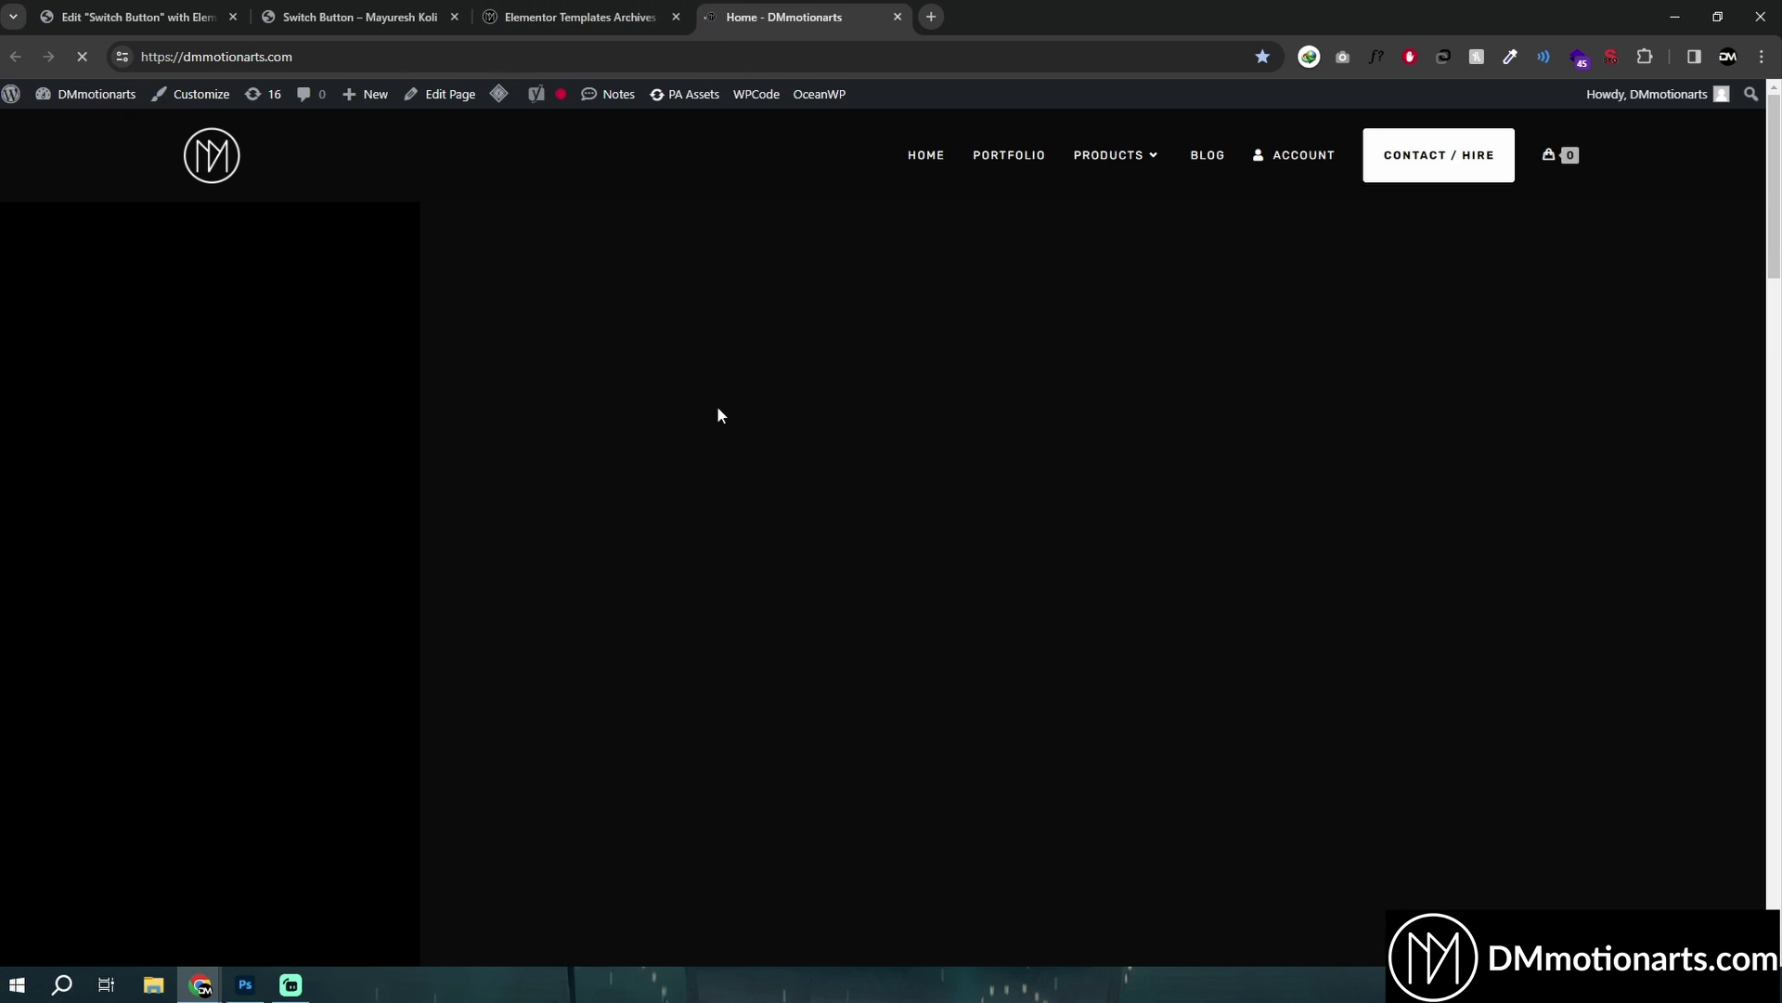
scroll(668, 247, "down", 15)
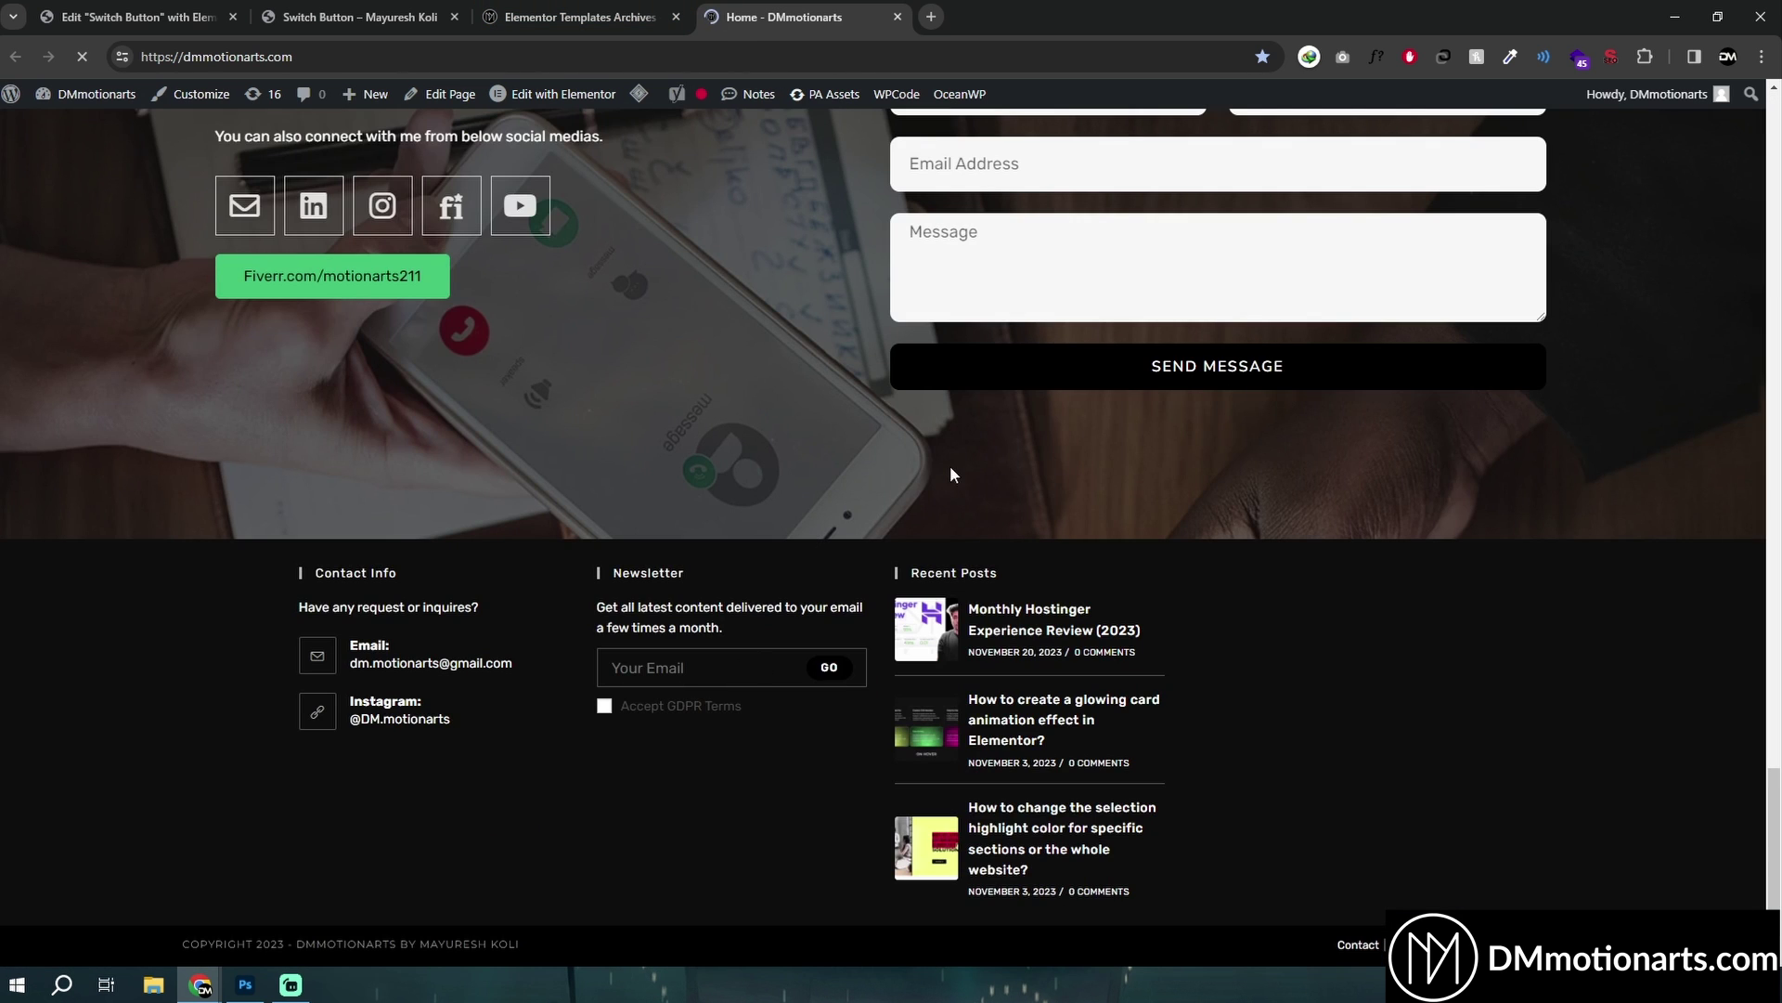
scroll(951, 473, "up", 10)
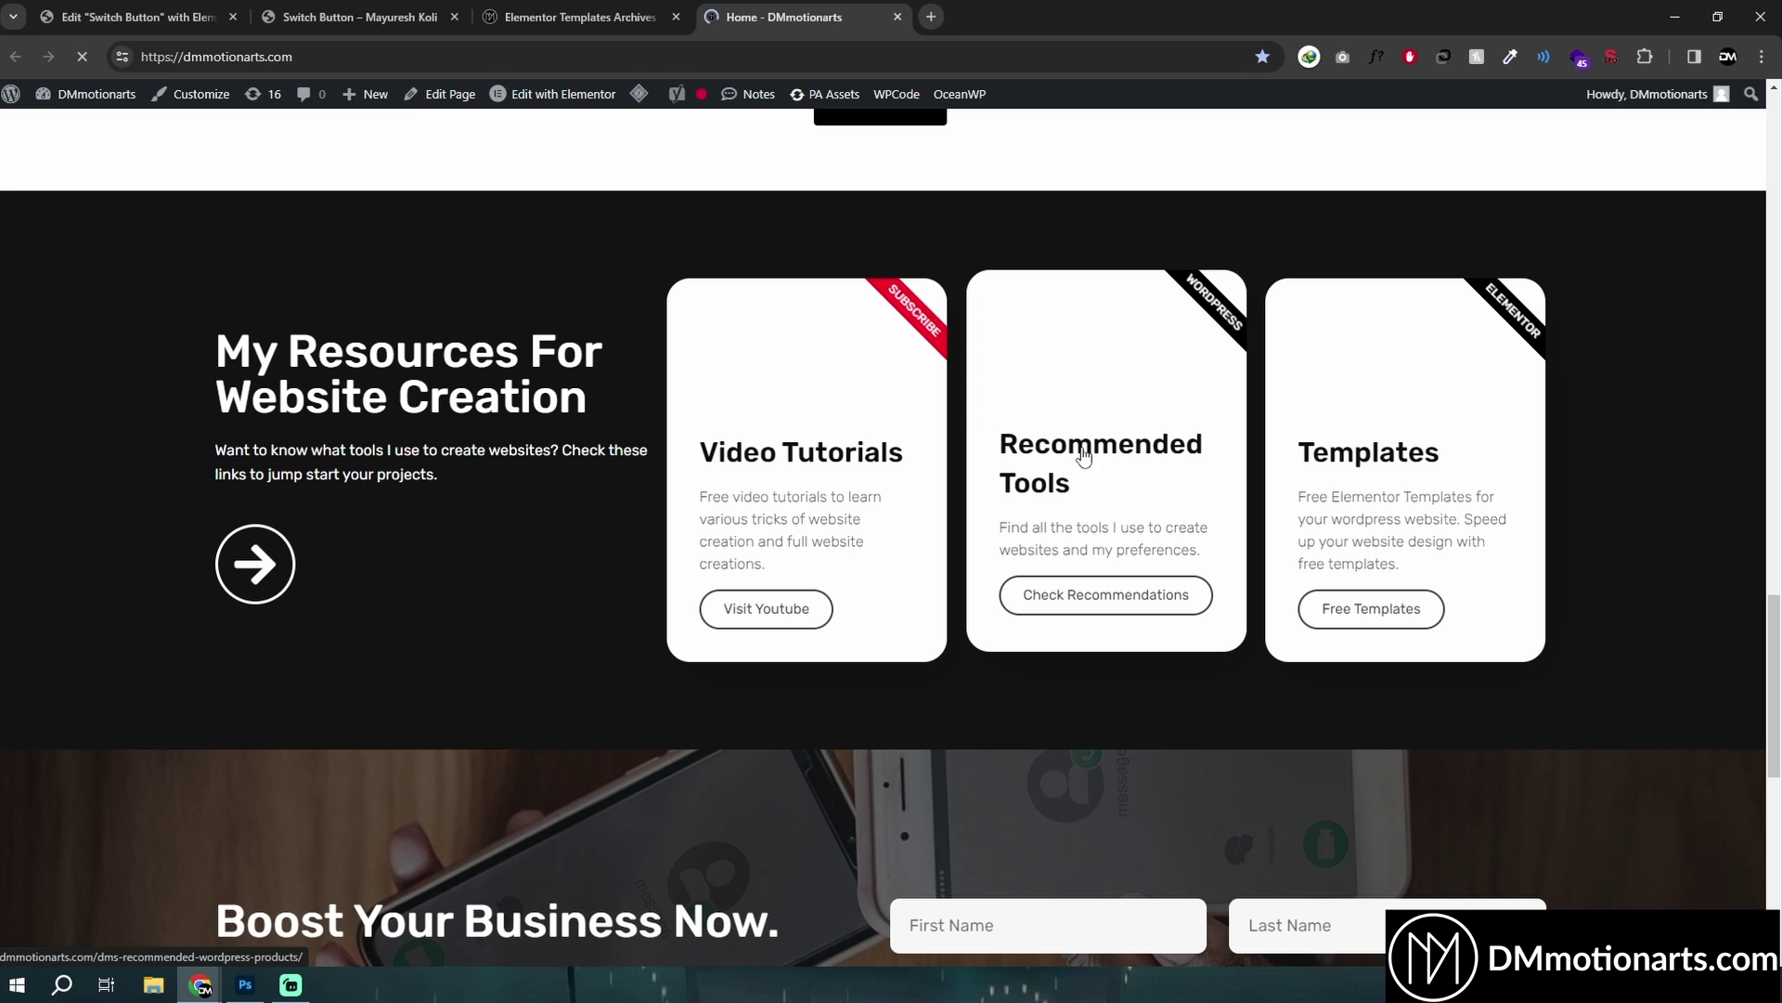
left_click(1076, 478)
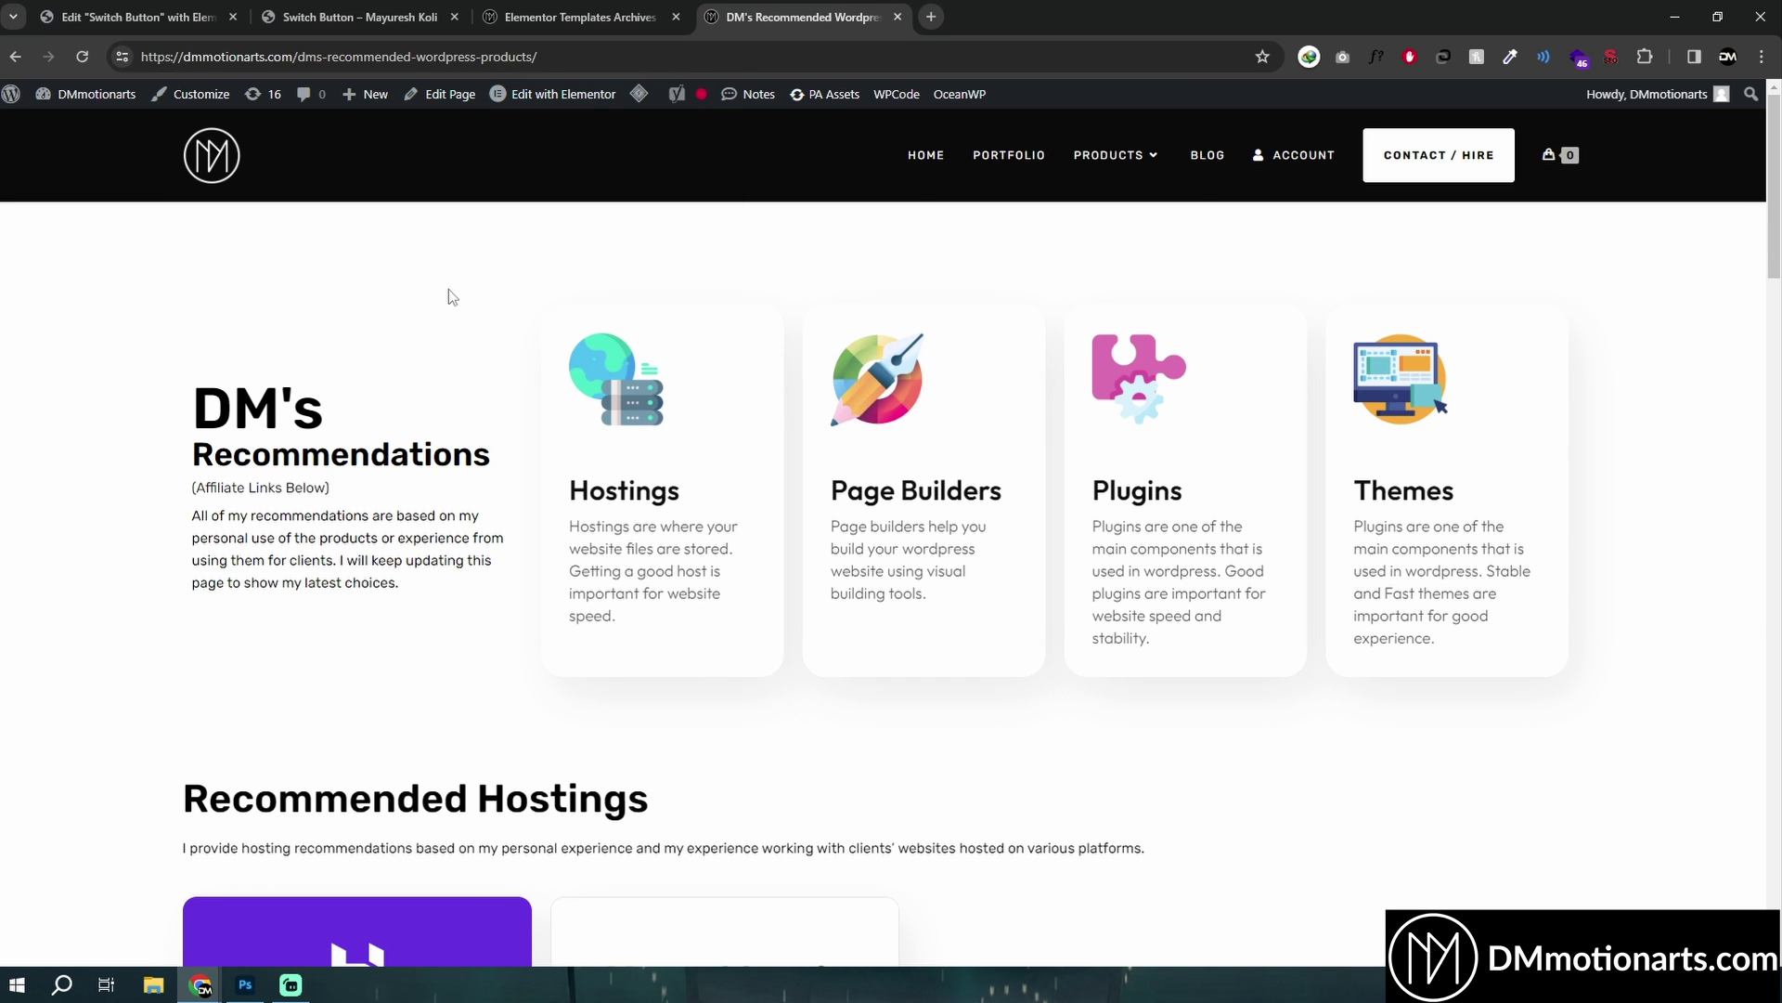
Look through the recommended hostings and page builders on the recommendations page.
scroll(158, 502, "down", 5)
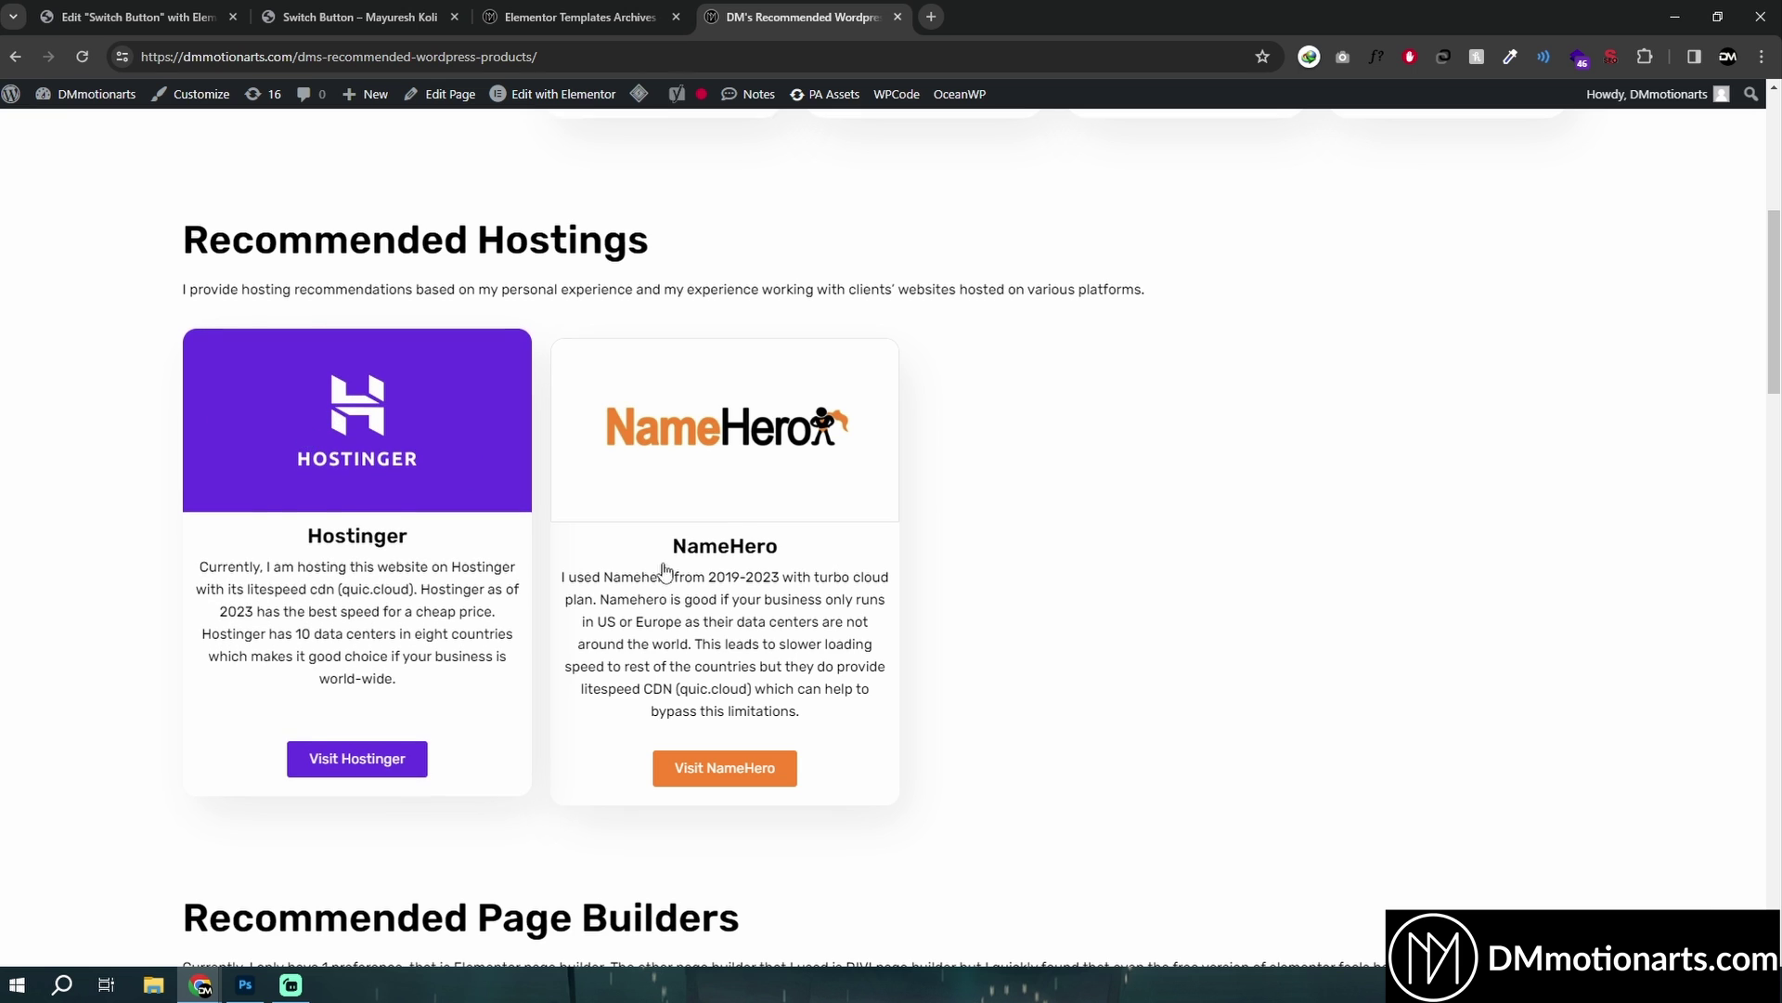
scroll(150, 604, "down", 11)
scroll(156, 599, "up", 6)
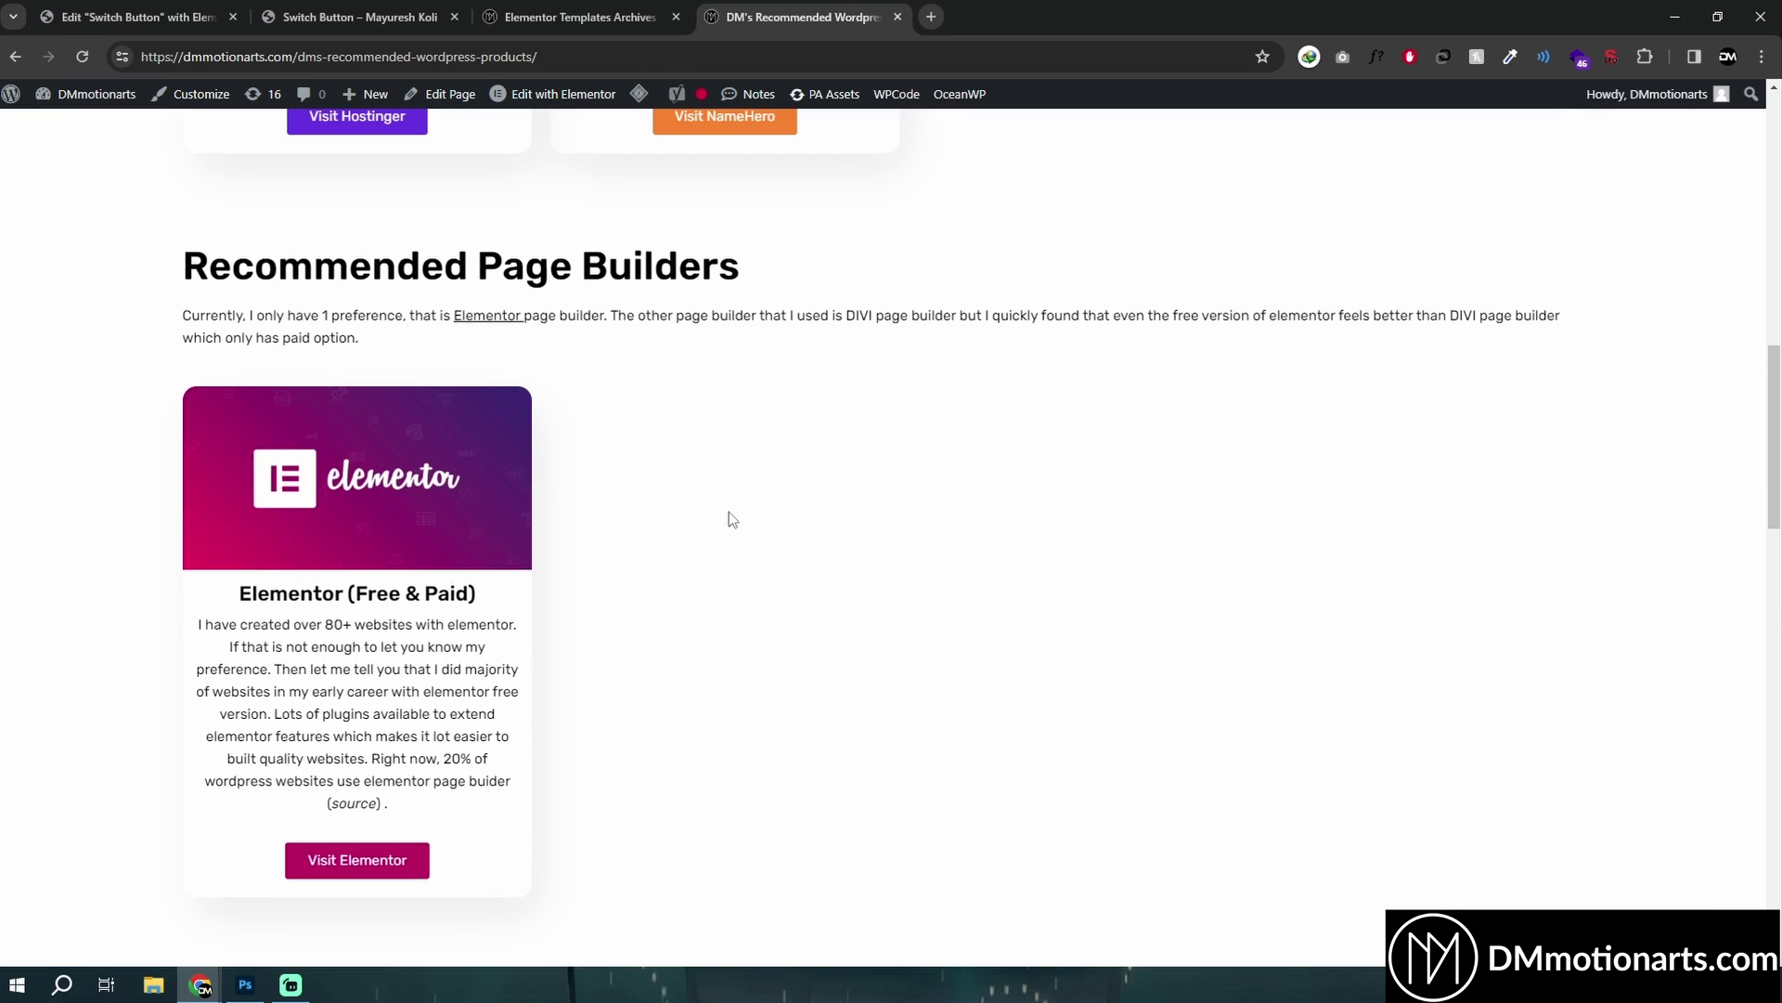
Return to the Switch Button page in the Elementor editor and show the HTML widget's content settings.
left_click(396, 11)
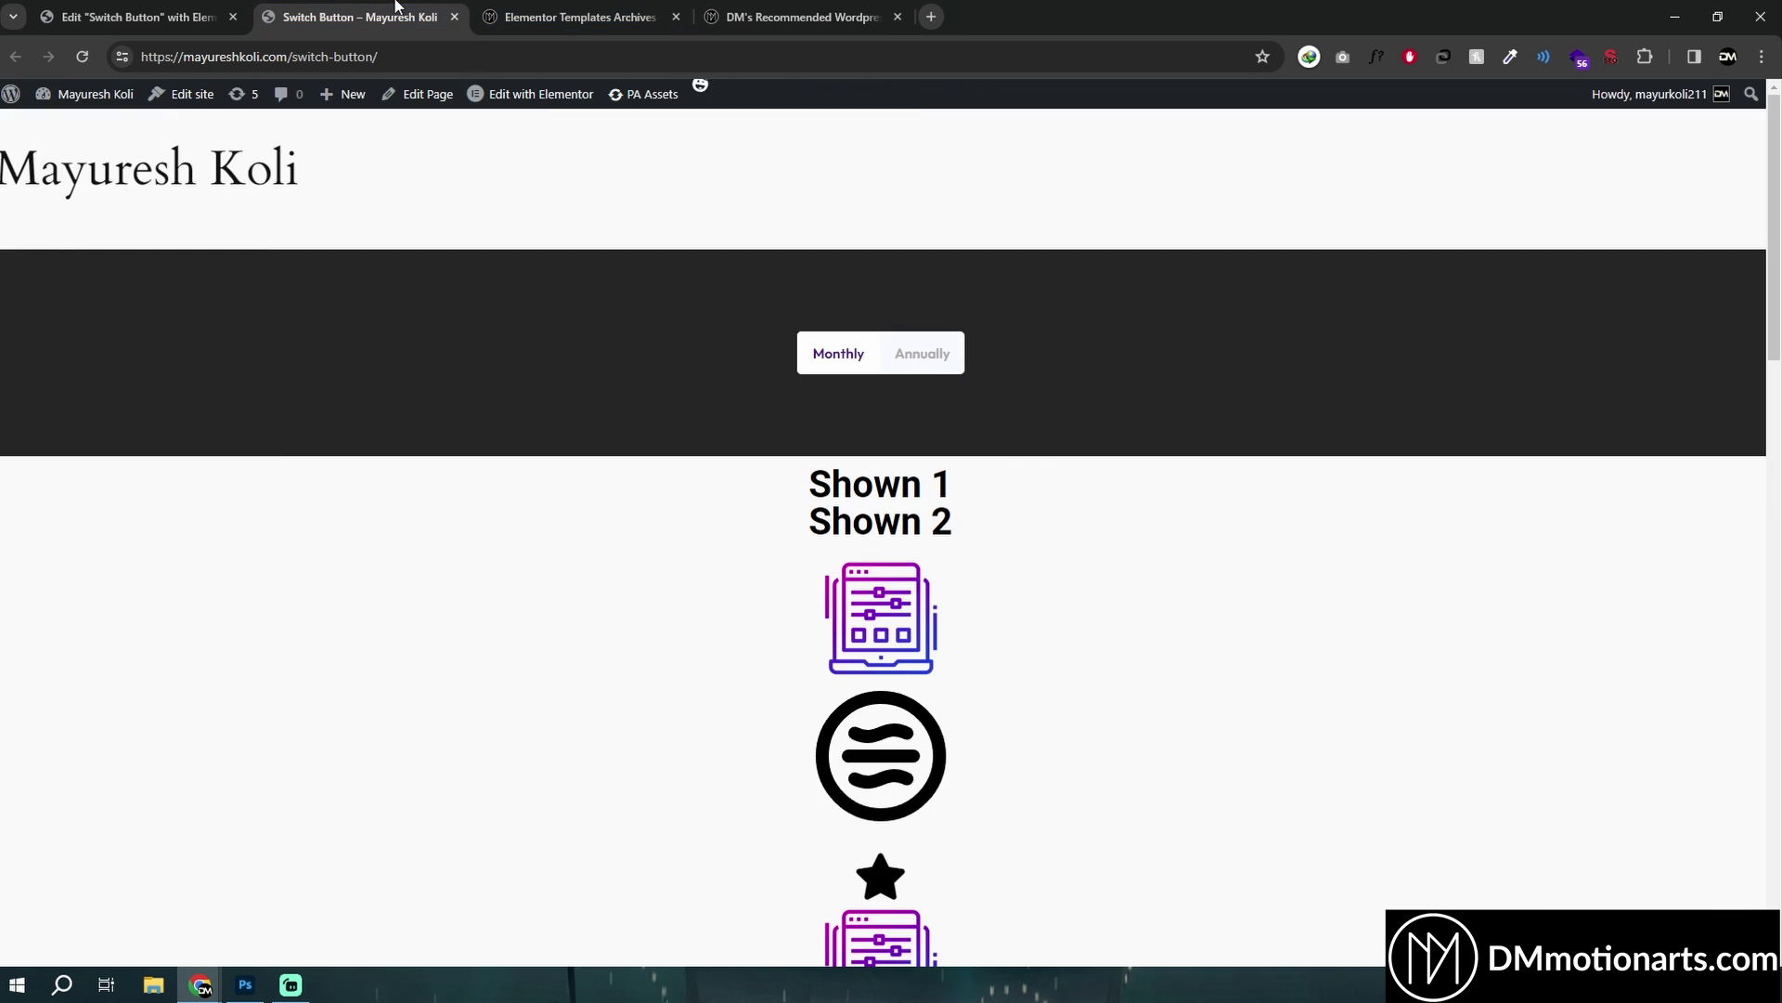
left_click(246, 8)
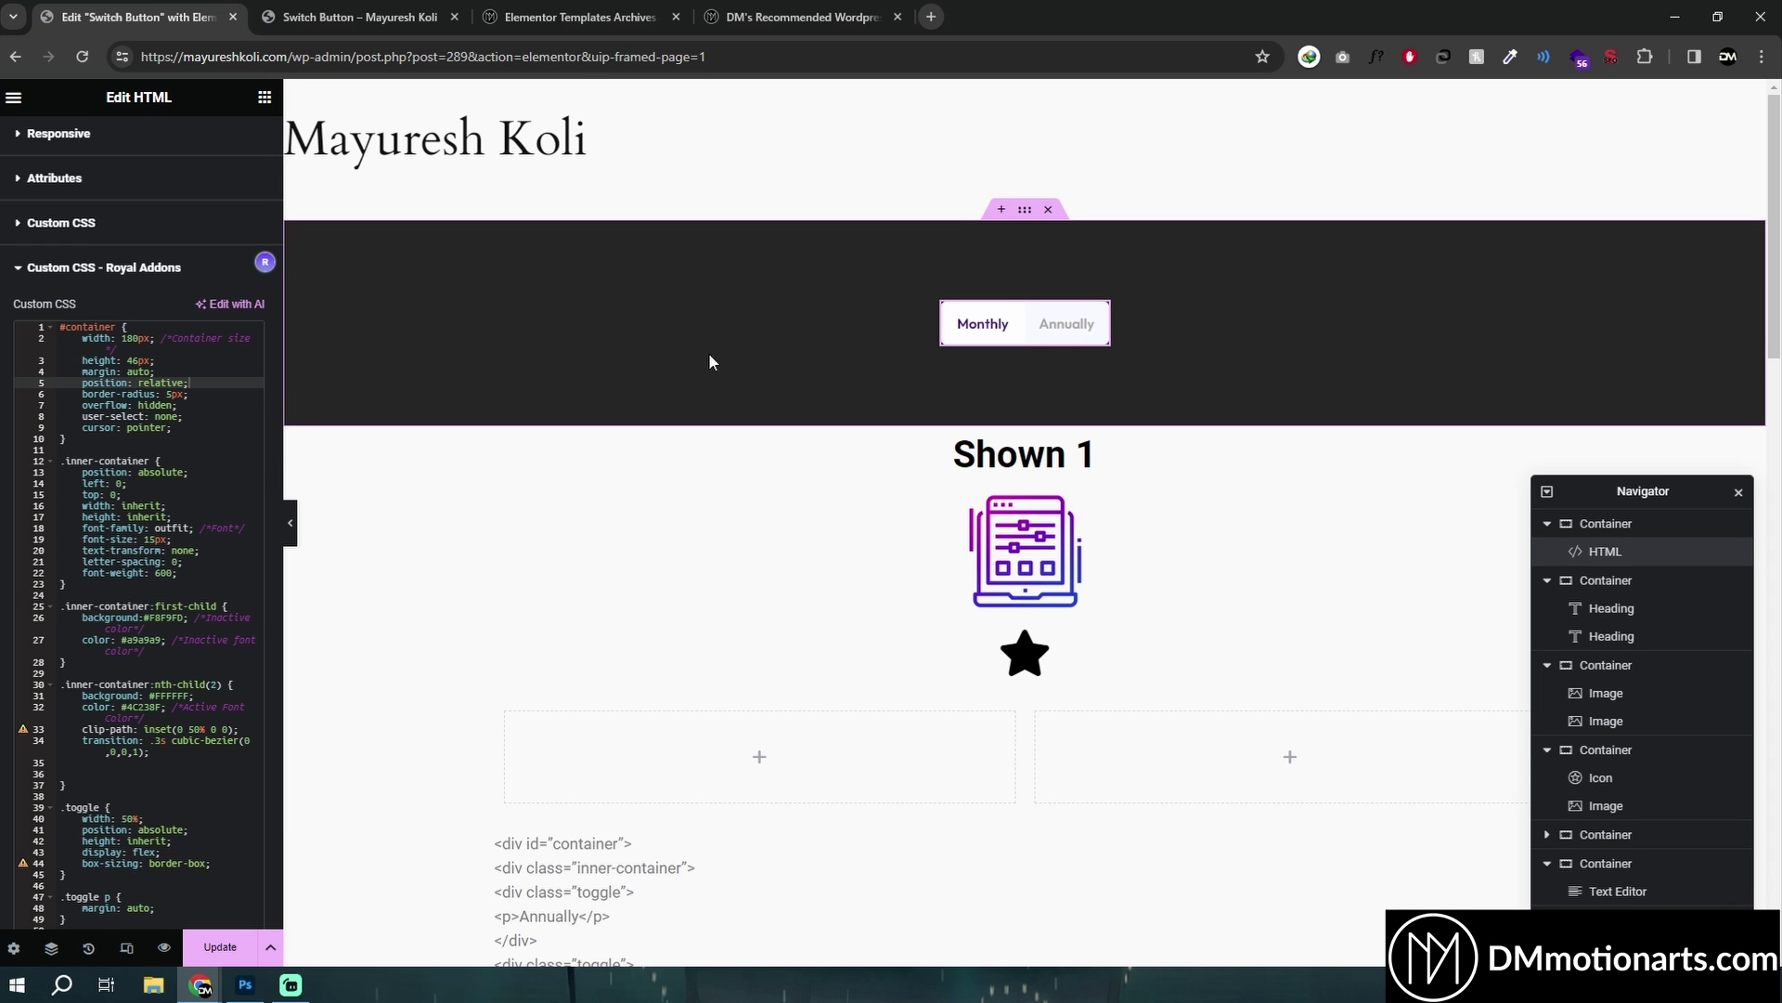
scroll(175, 364, "up", 10)
left_click(65, 144)
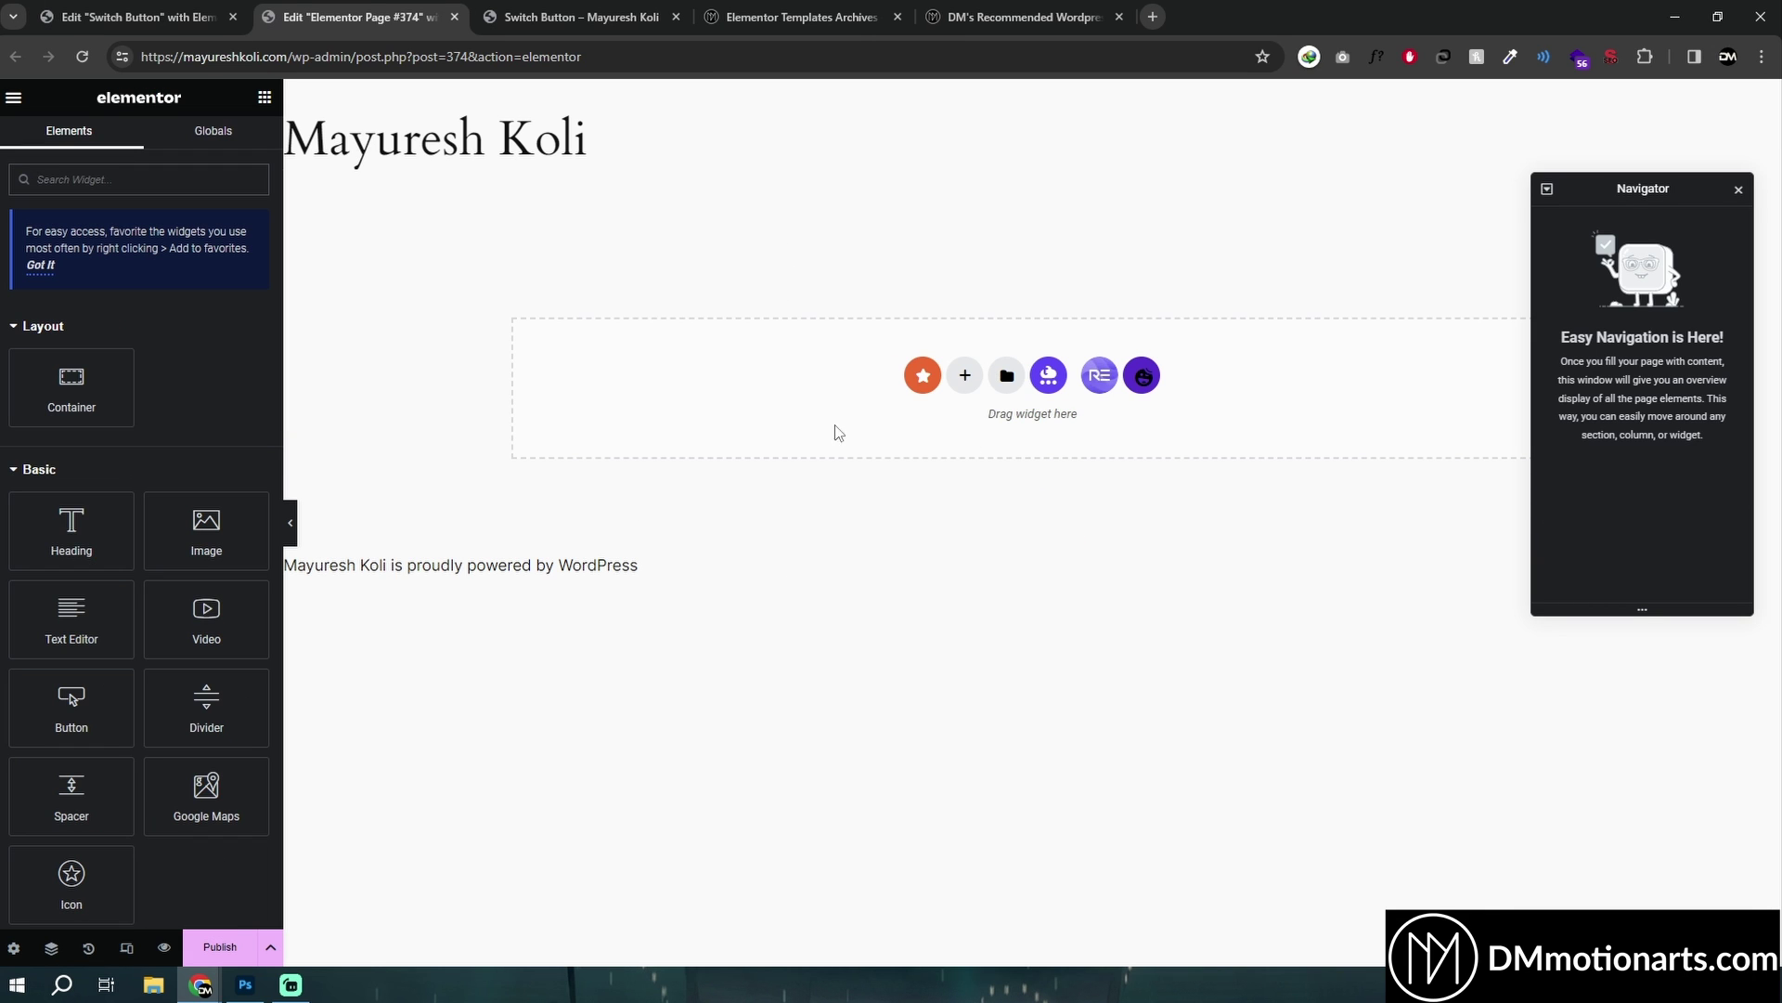
Go back to the Switch Button editor, open the switch's HTML widget for editing, and toggle it to Monthly.
key("ctrl+shift+Tab")
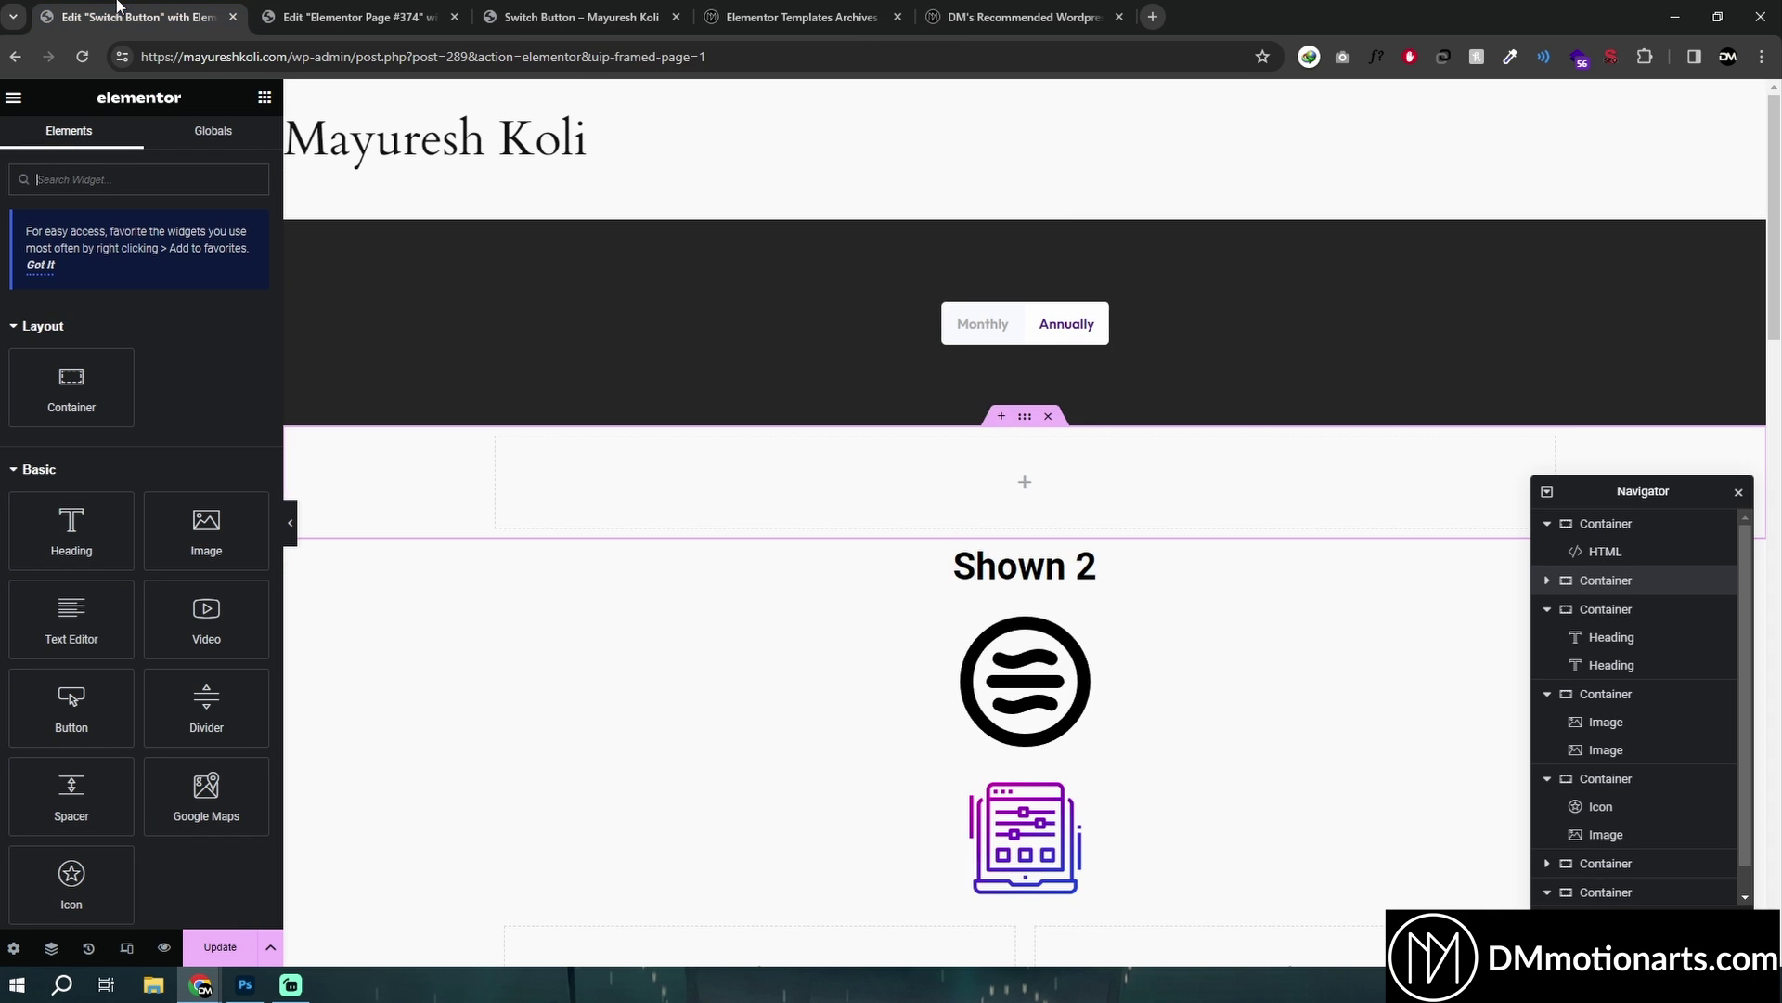
left_click(1097, 315)
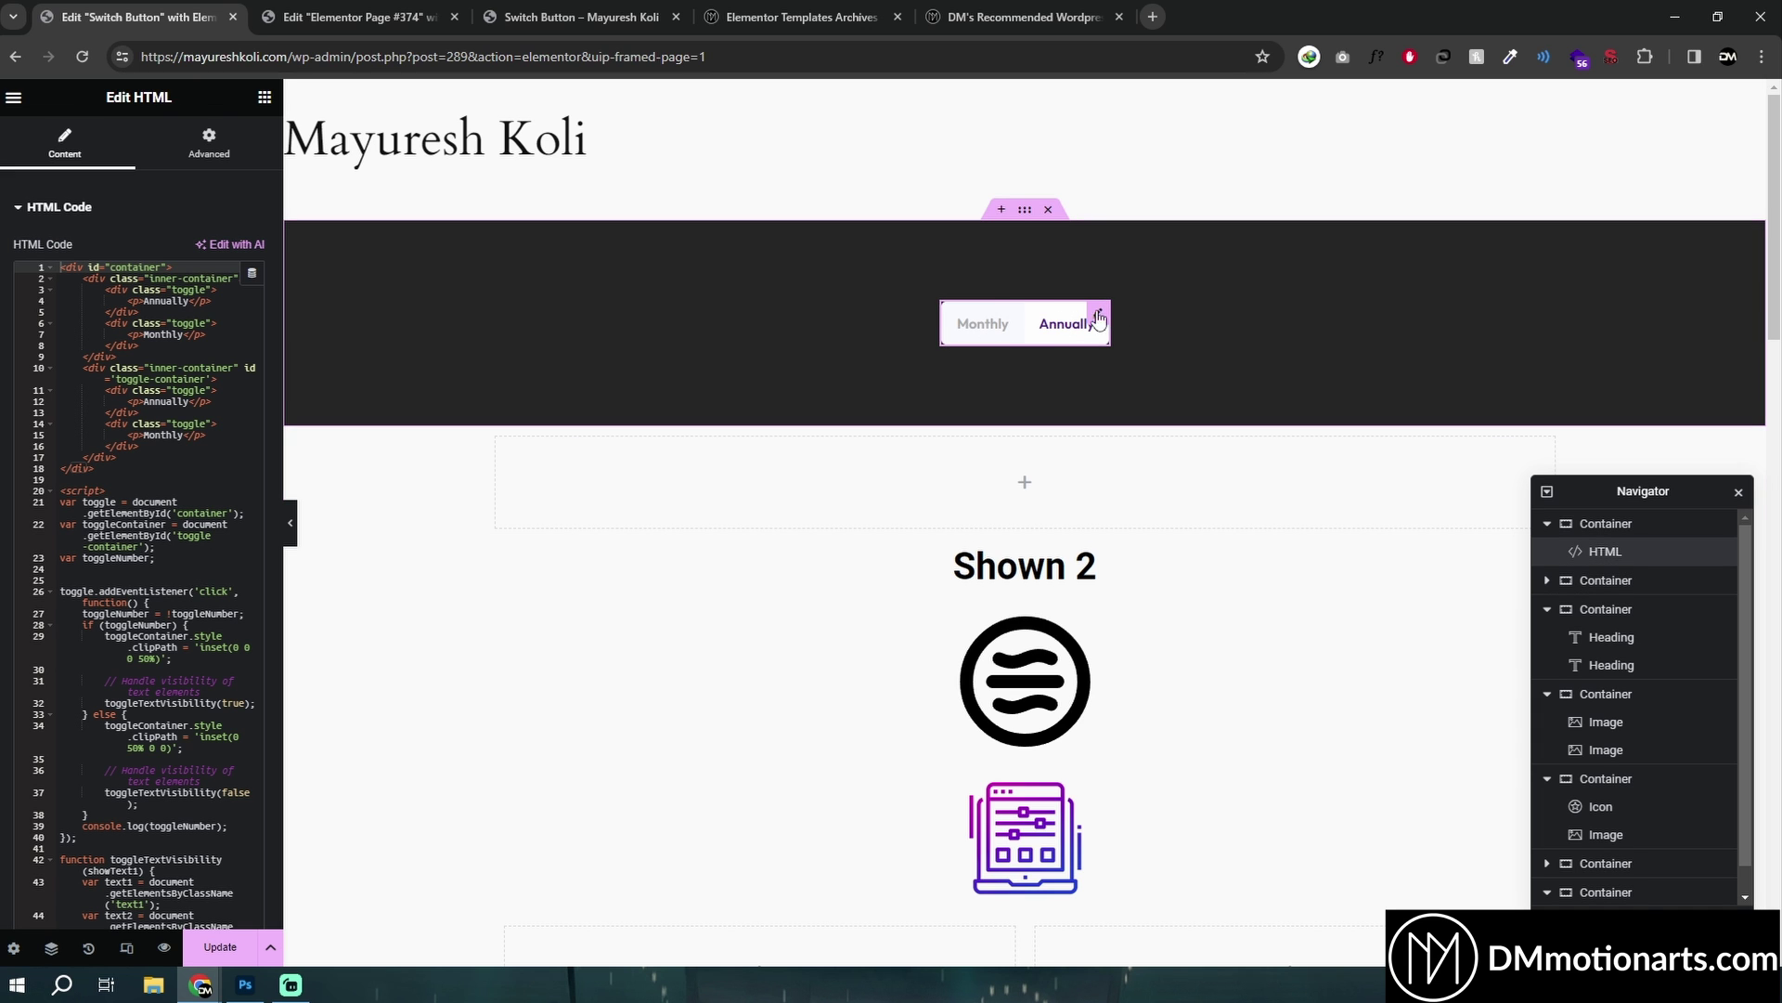
left_click_drag(1097, 316, 986, 346)
Switch to Photoshop and use the brush to outline the sketch's first header cell and circle the switch inside it.
left_click(245, 984)
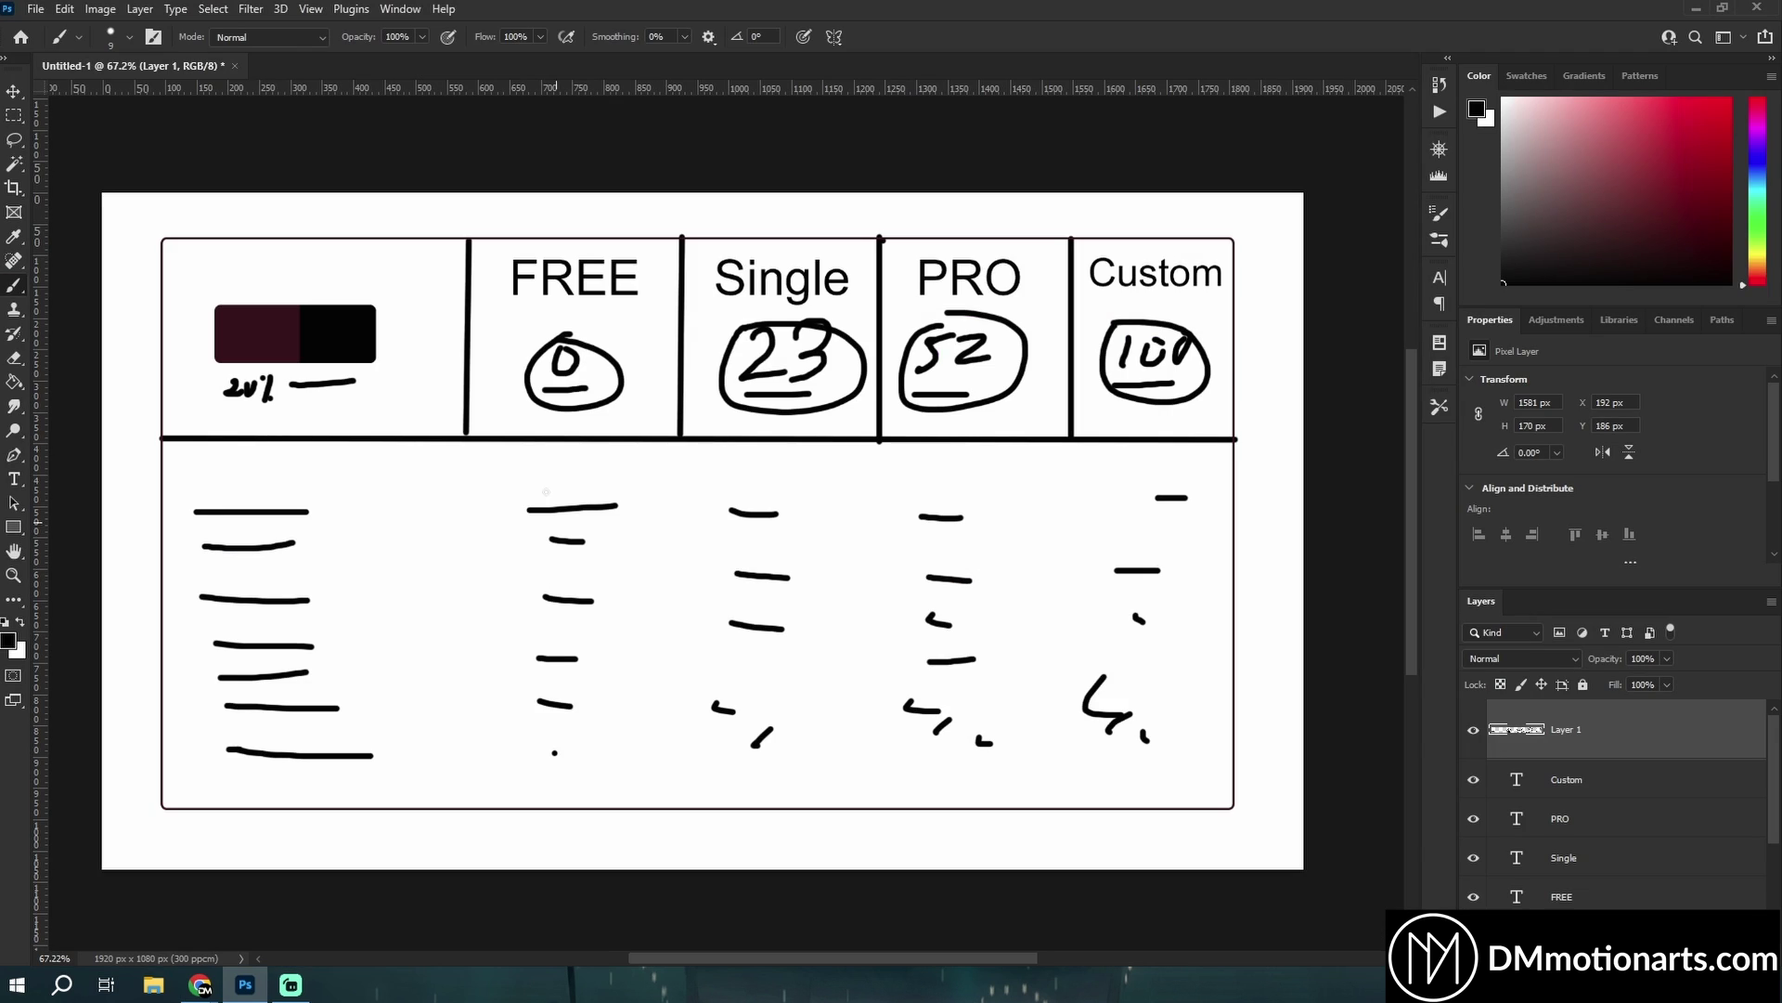
mouse_move(153, 243)
left_mouse_down()
mouse_move(460, 243)
mouse_move(455, 454)
mouse_move(167, 260)
mouse_move(258, 272)
left_mouse_up()
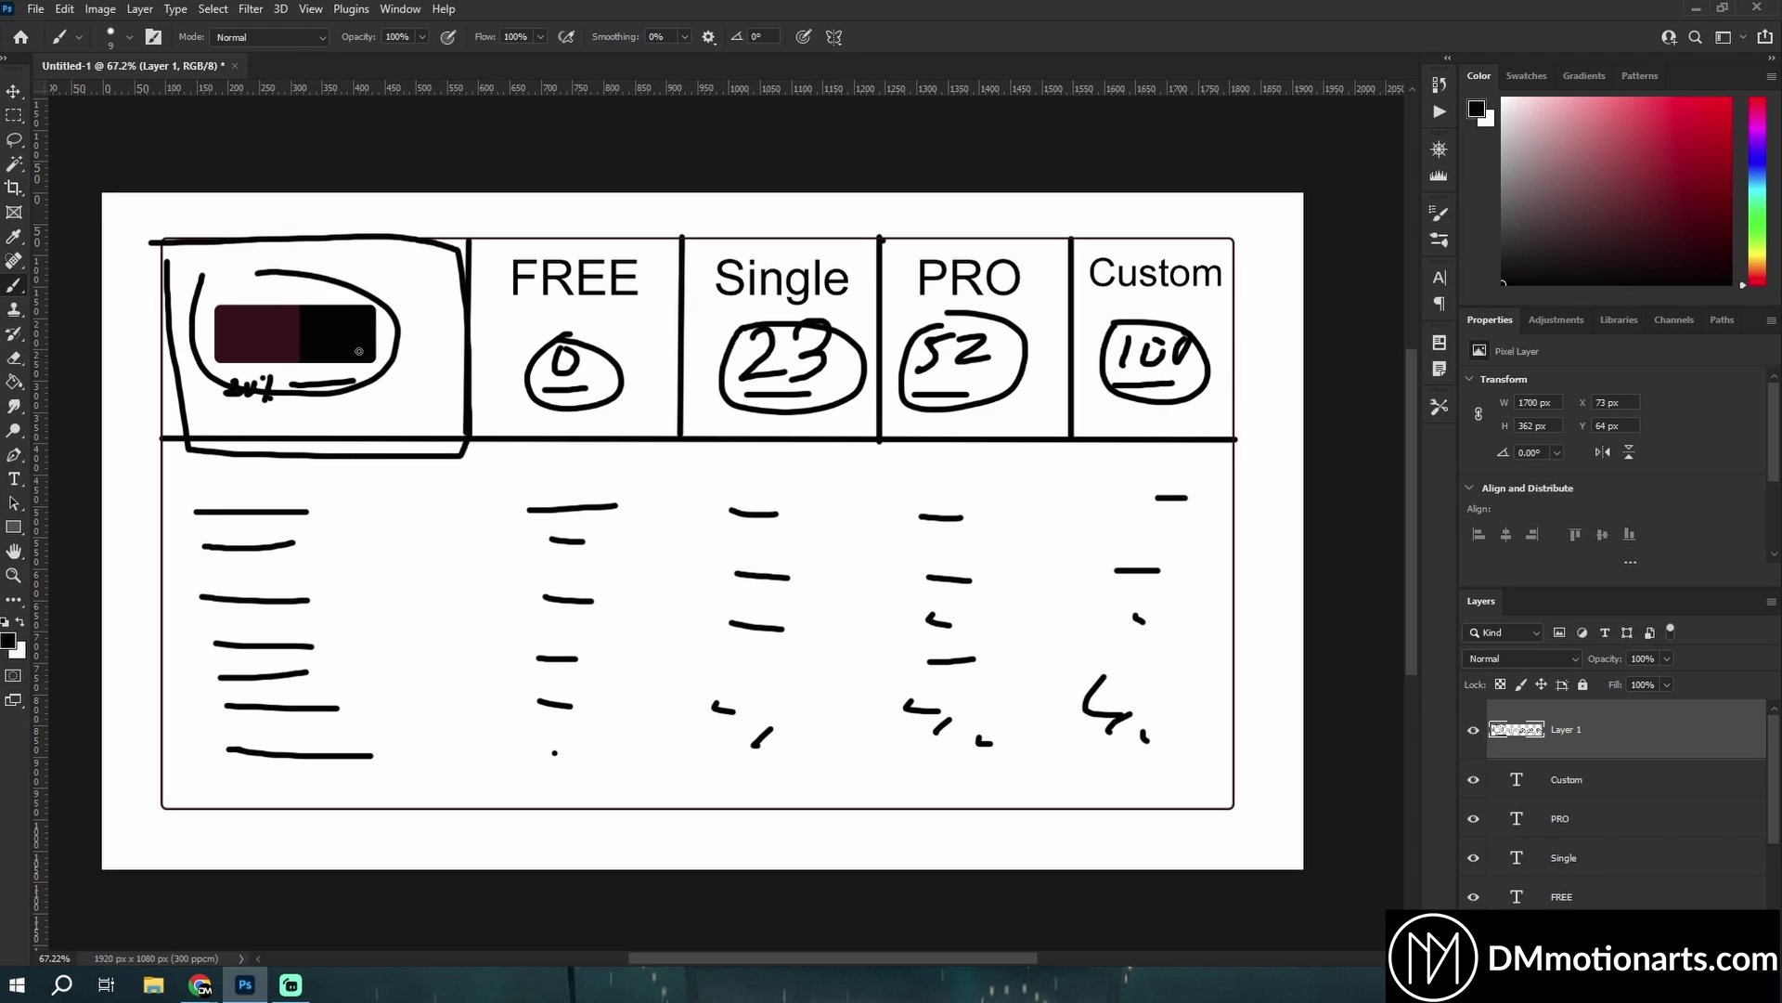
key("ctrl+z")
key("ctrl+shift+z")
Switch back to Chrome and add a single-column container to the blank Elementor Page #374.
mouse_move(200, 984)
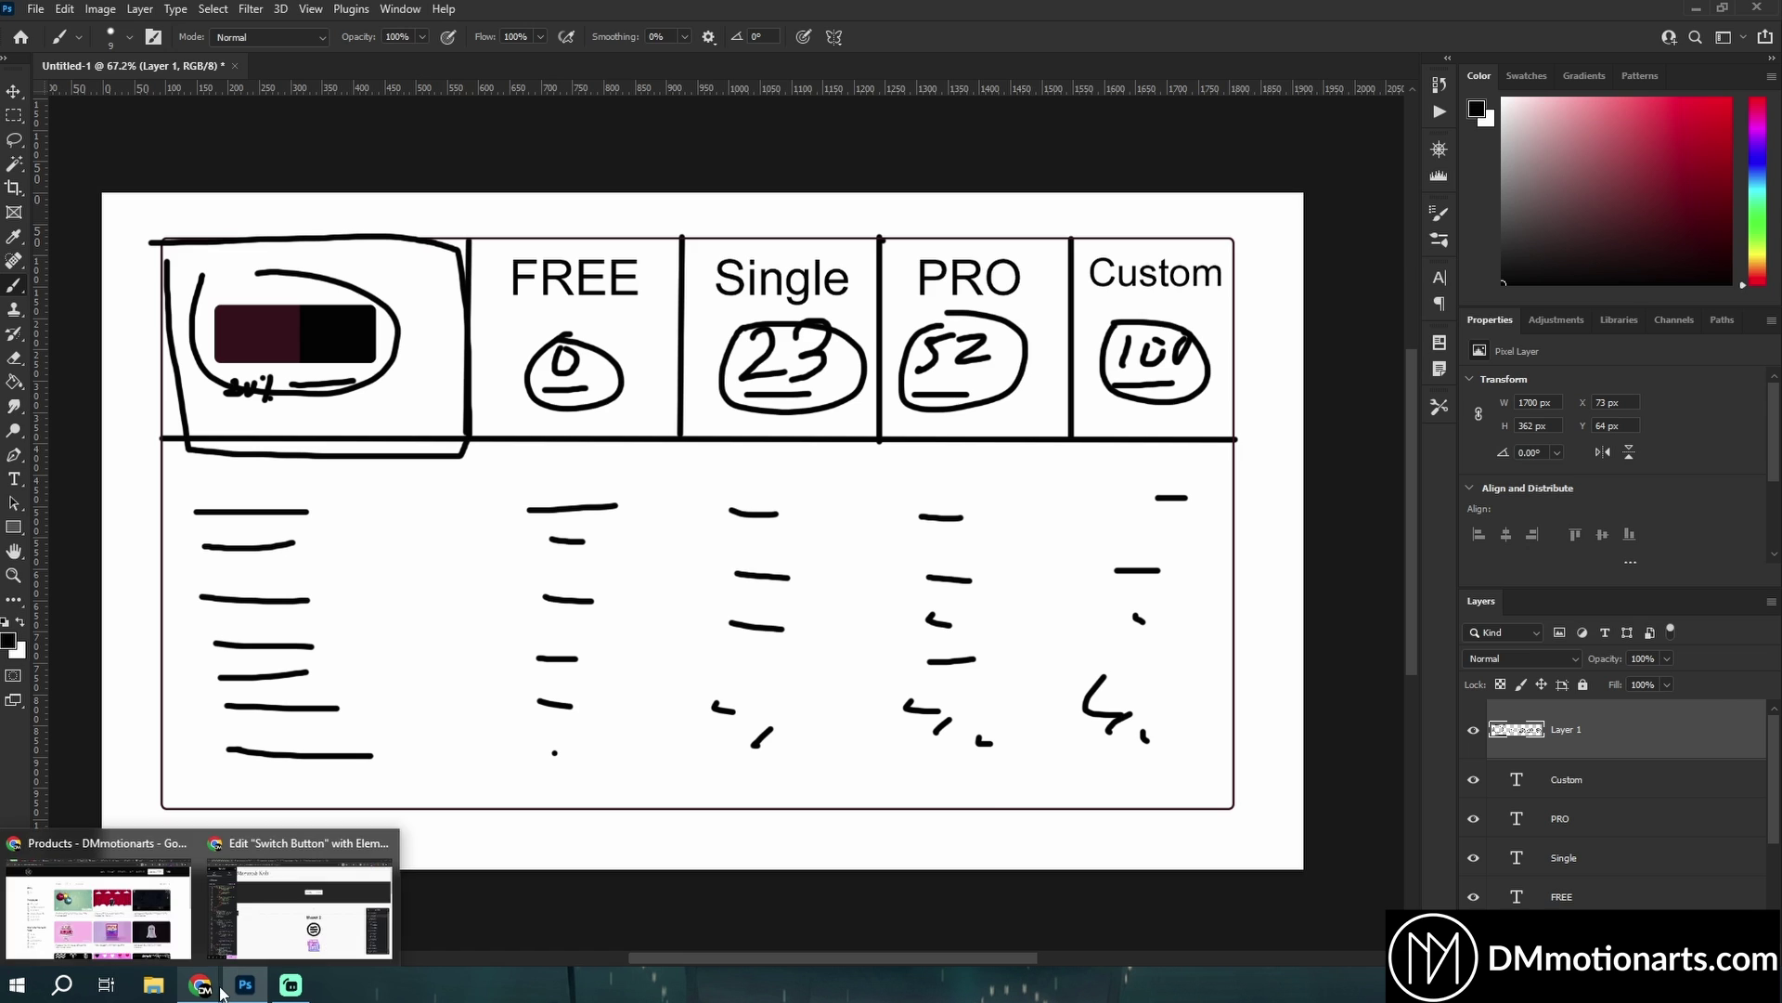
left_click(299, 887)
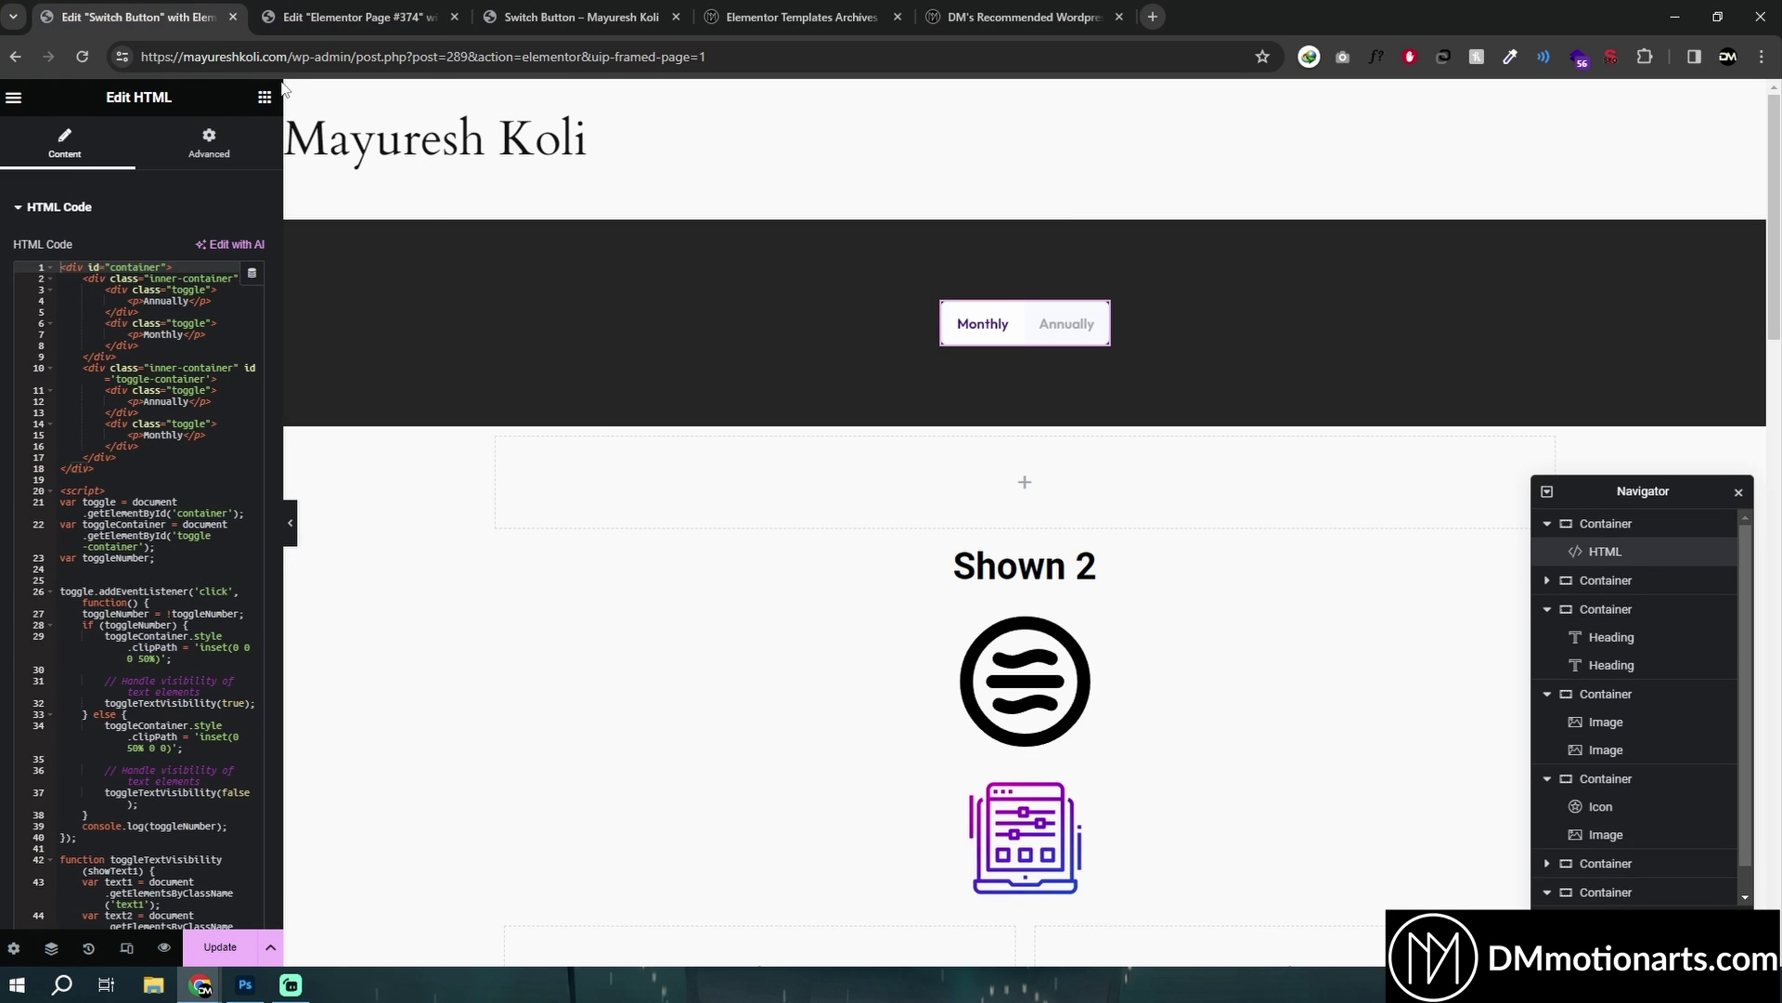
left_click(420, 9)
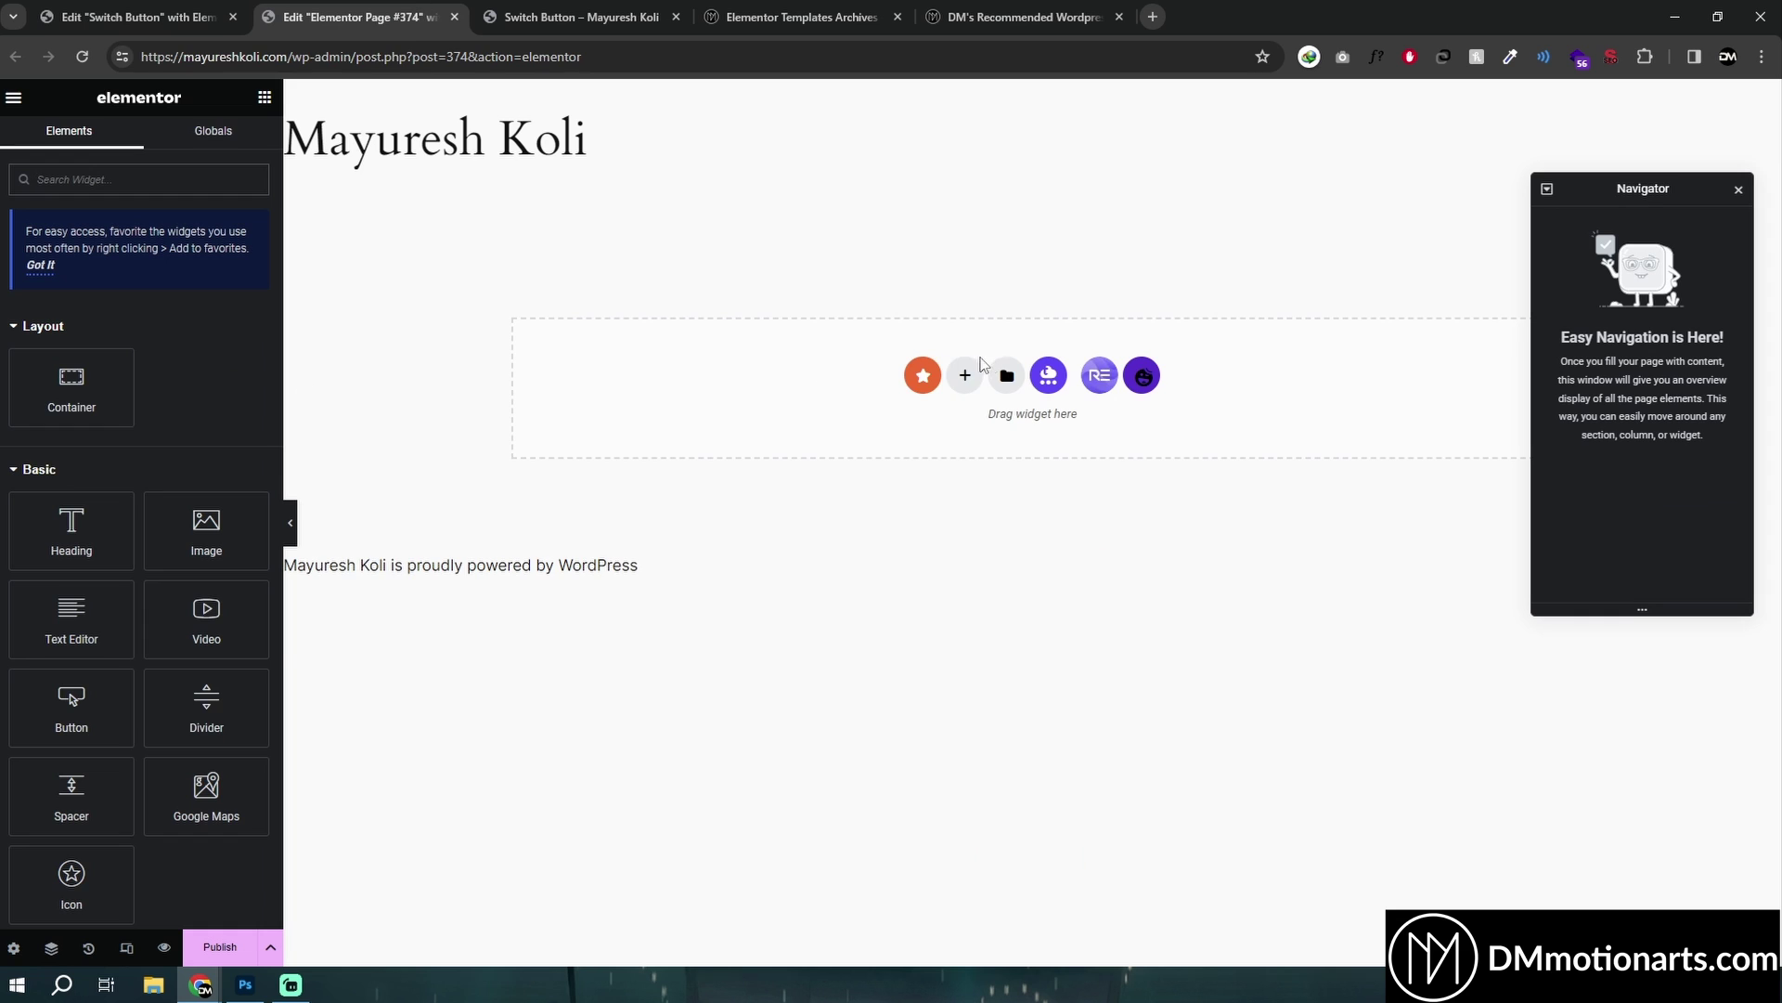
left_click(977, 369)
left_click(949, 415)
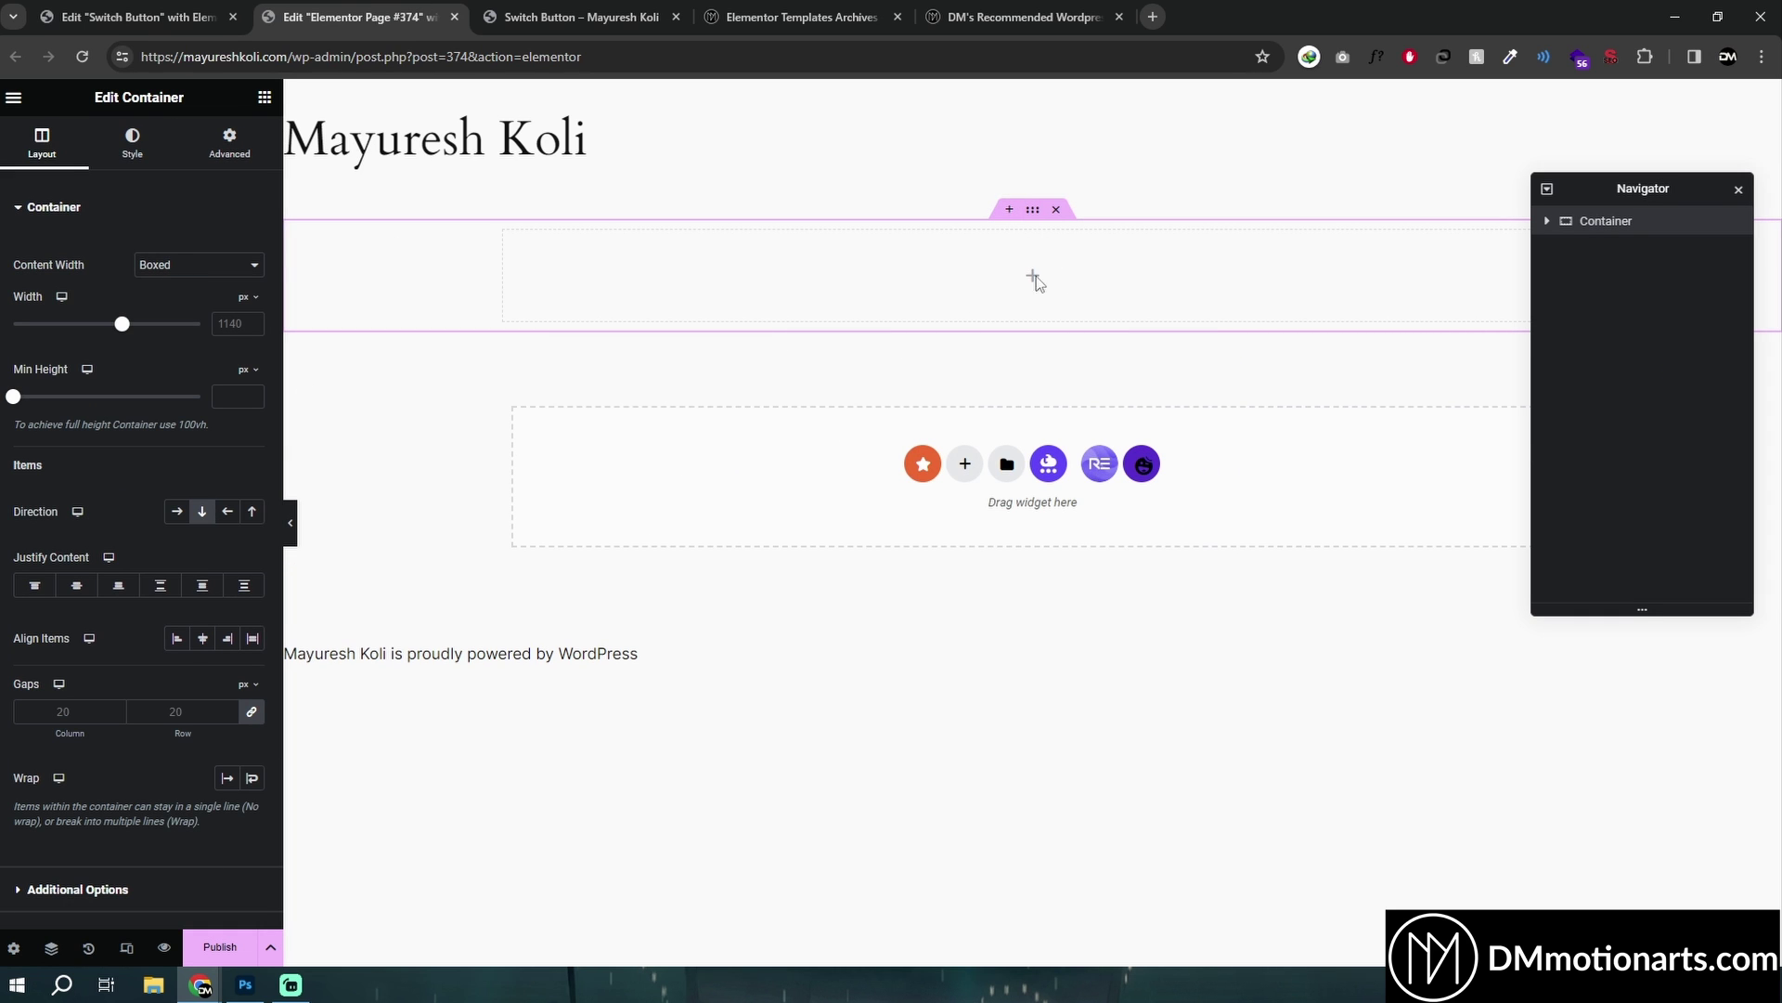
Search the widgets for "ht" and add an HTML widget inside the new container.
left_click(264, 98)
type("ht")
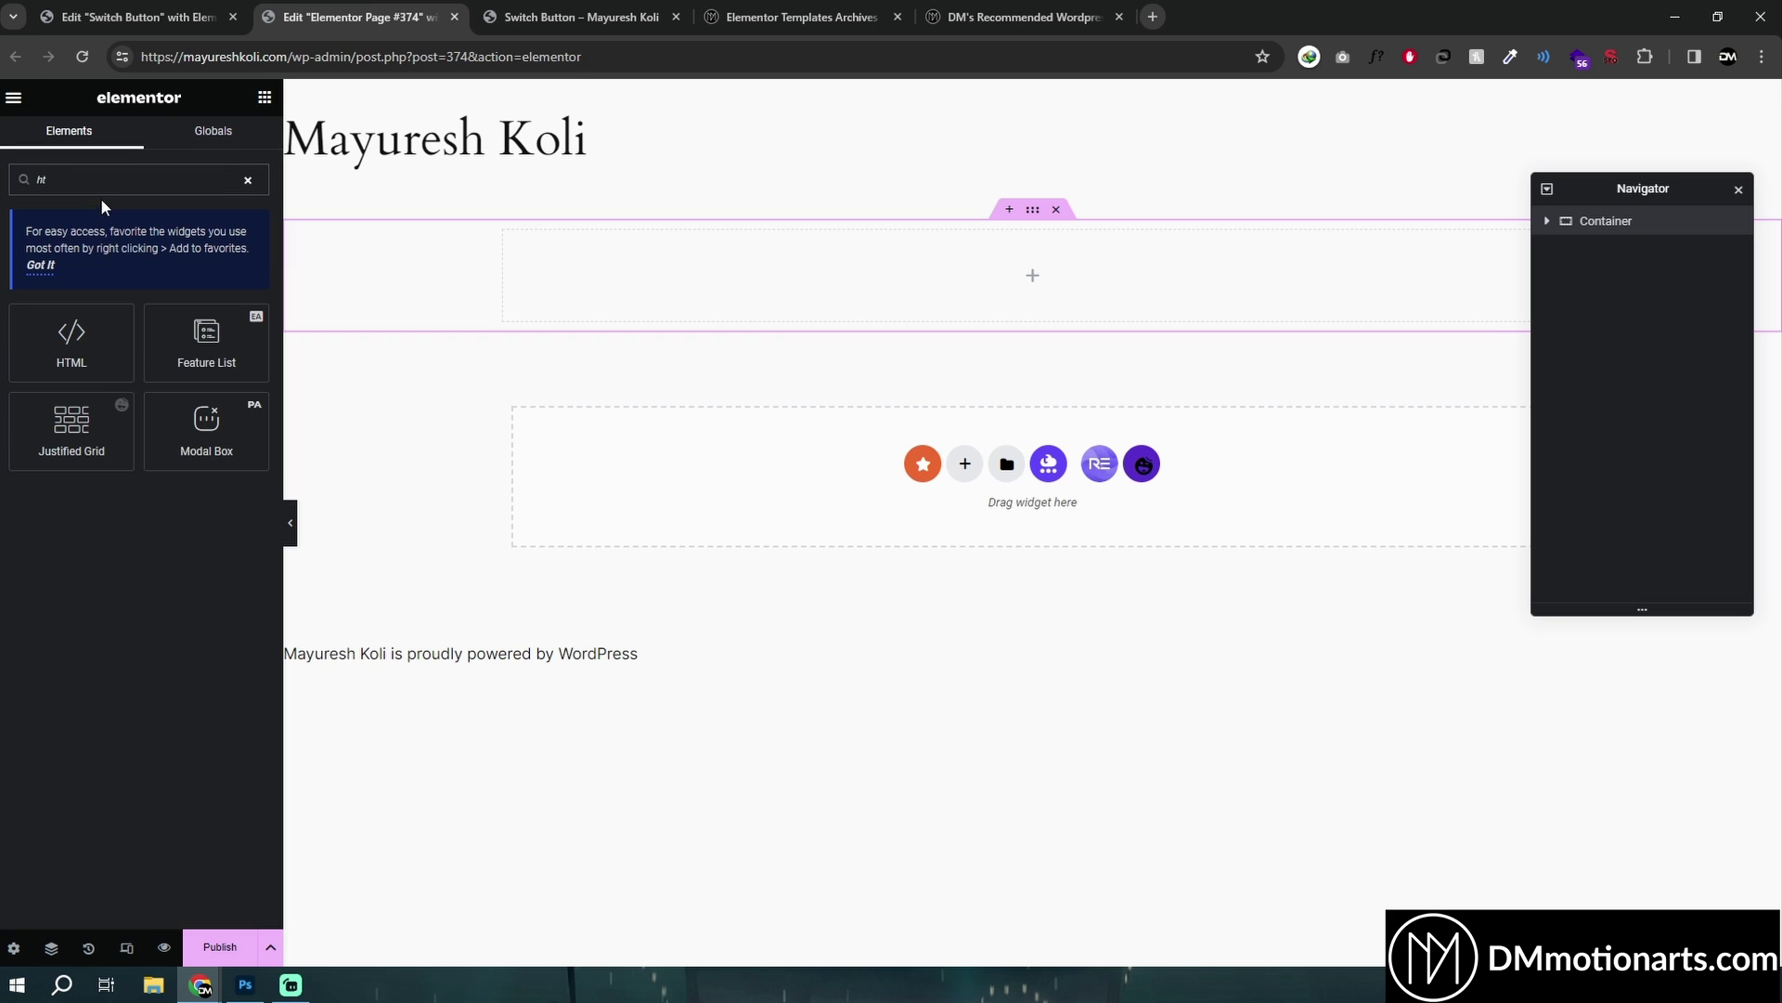
left_click_drag(86, 332, 962, 258)
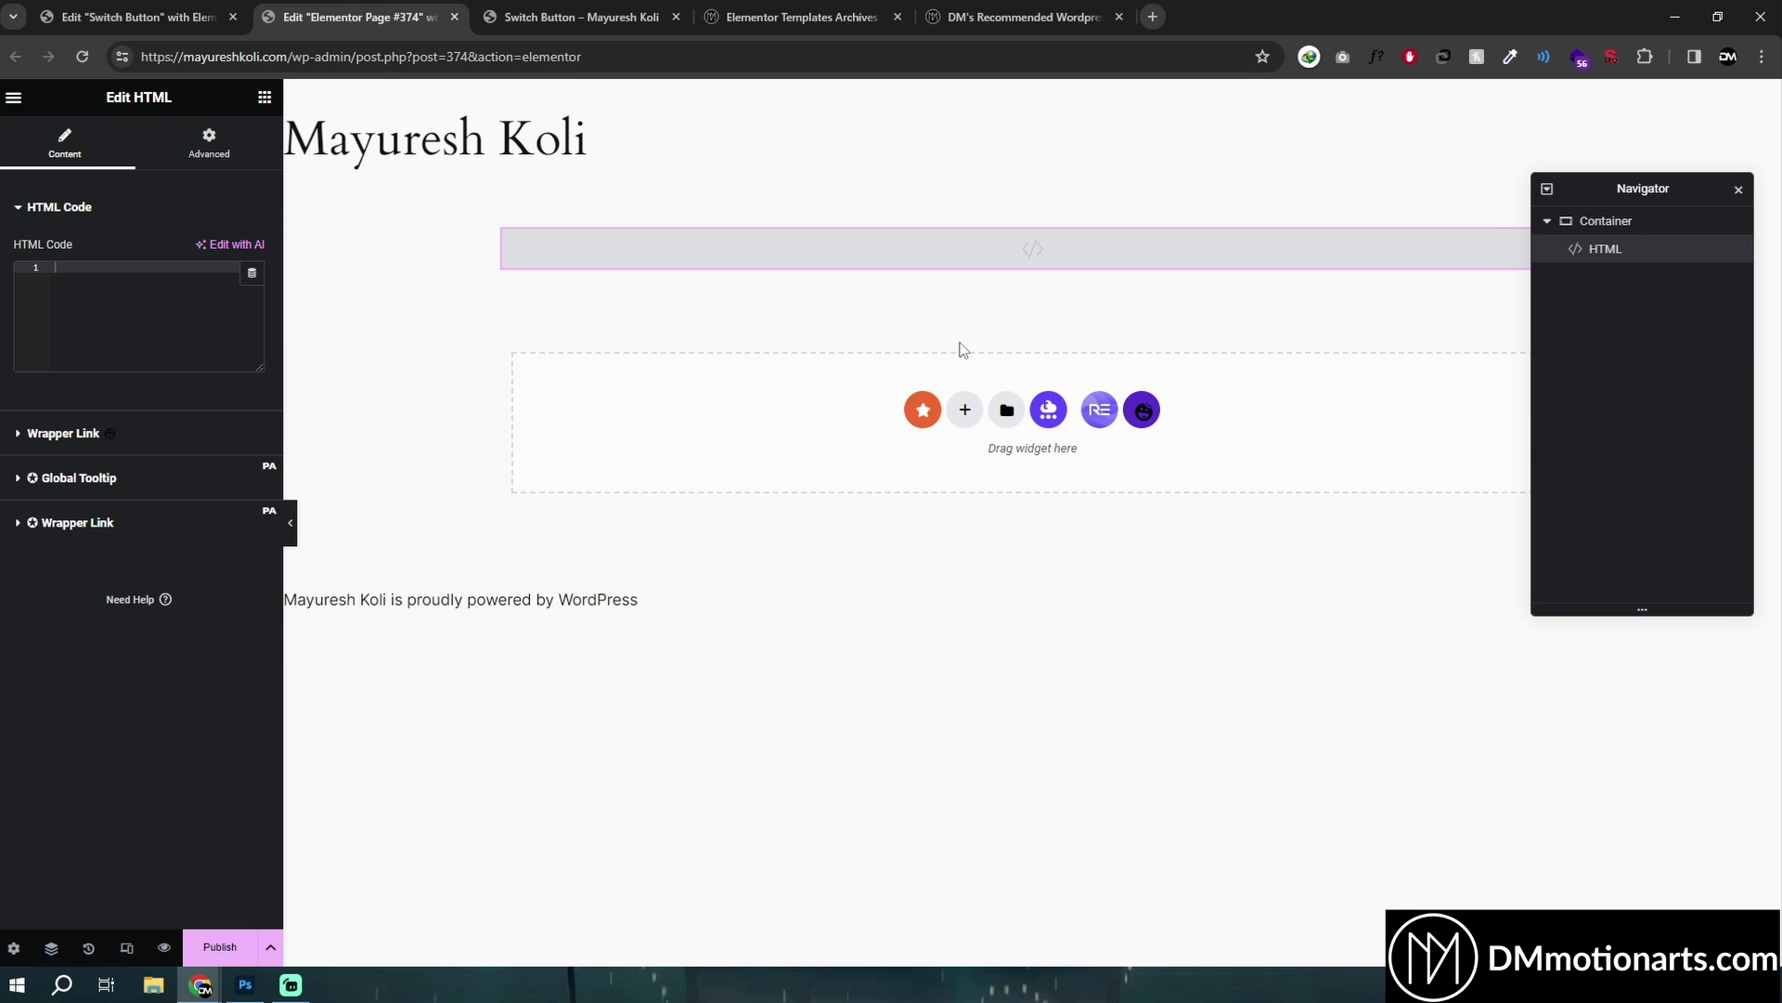
Copy all the HTML code from the Switch Button page's HTML widget and paste it into the new page's HTML widget.
key("ctrl+shift+Tab")
left_click(190, 300)
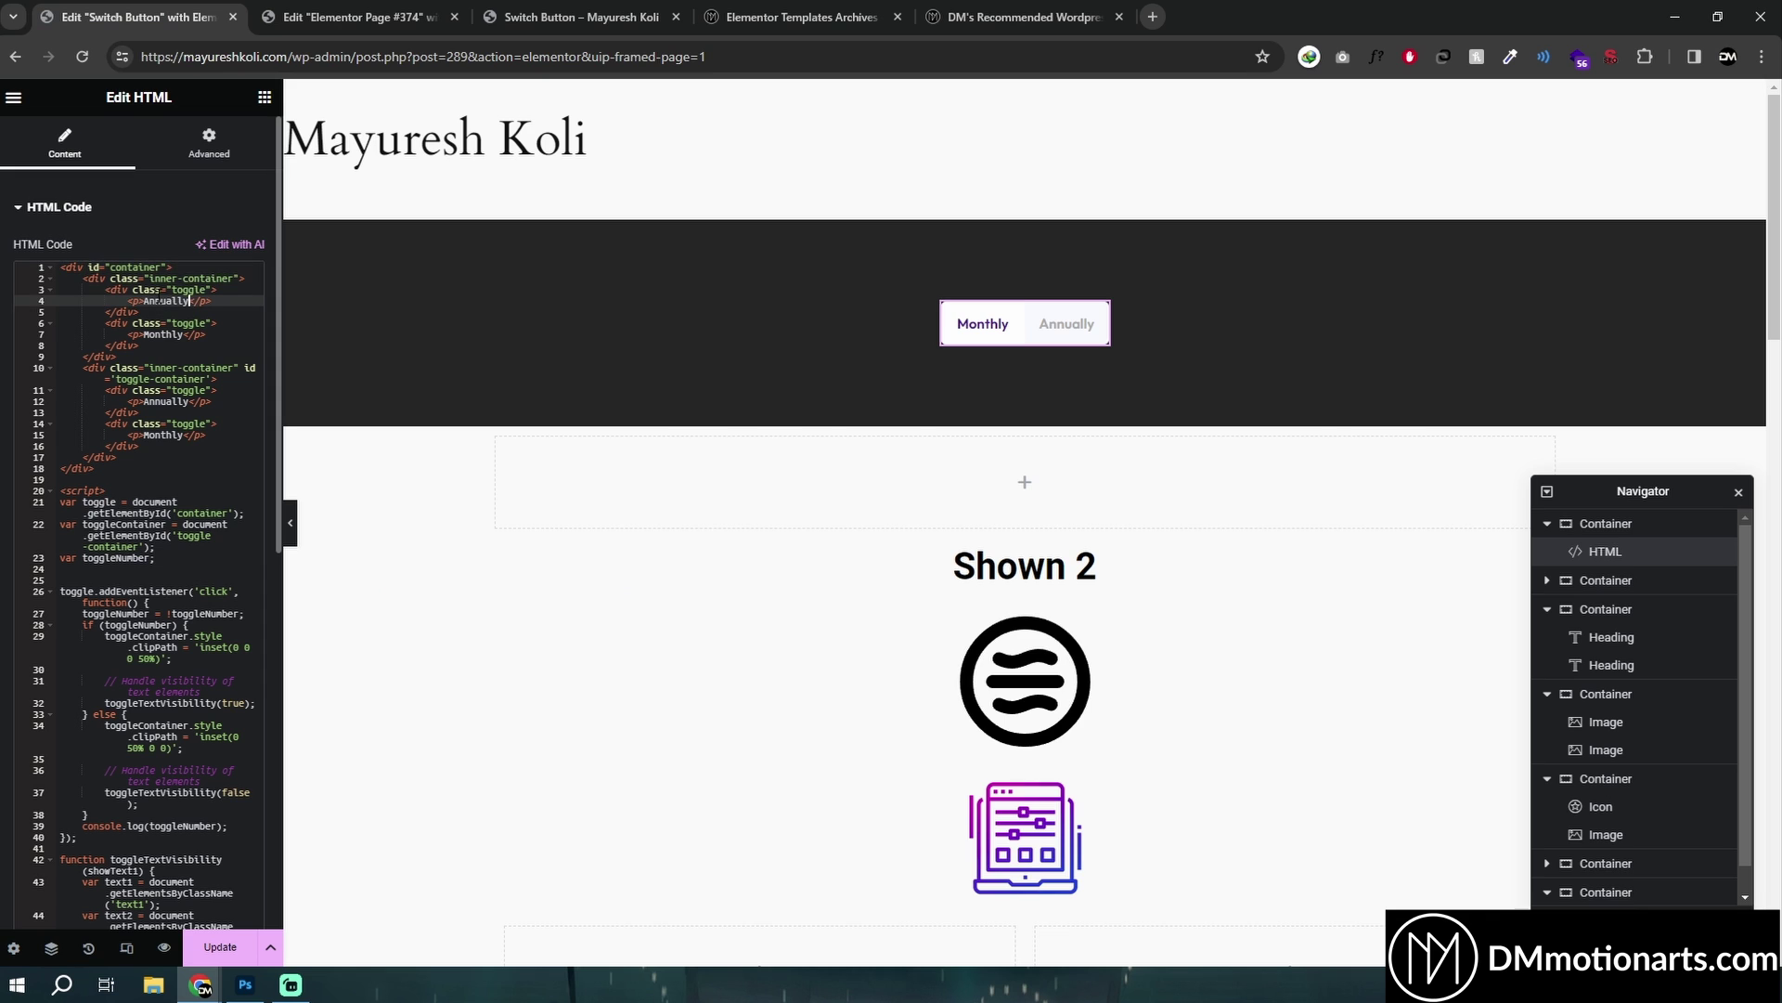
left_click(61, 267)
key("ctrl+a")
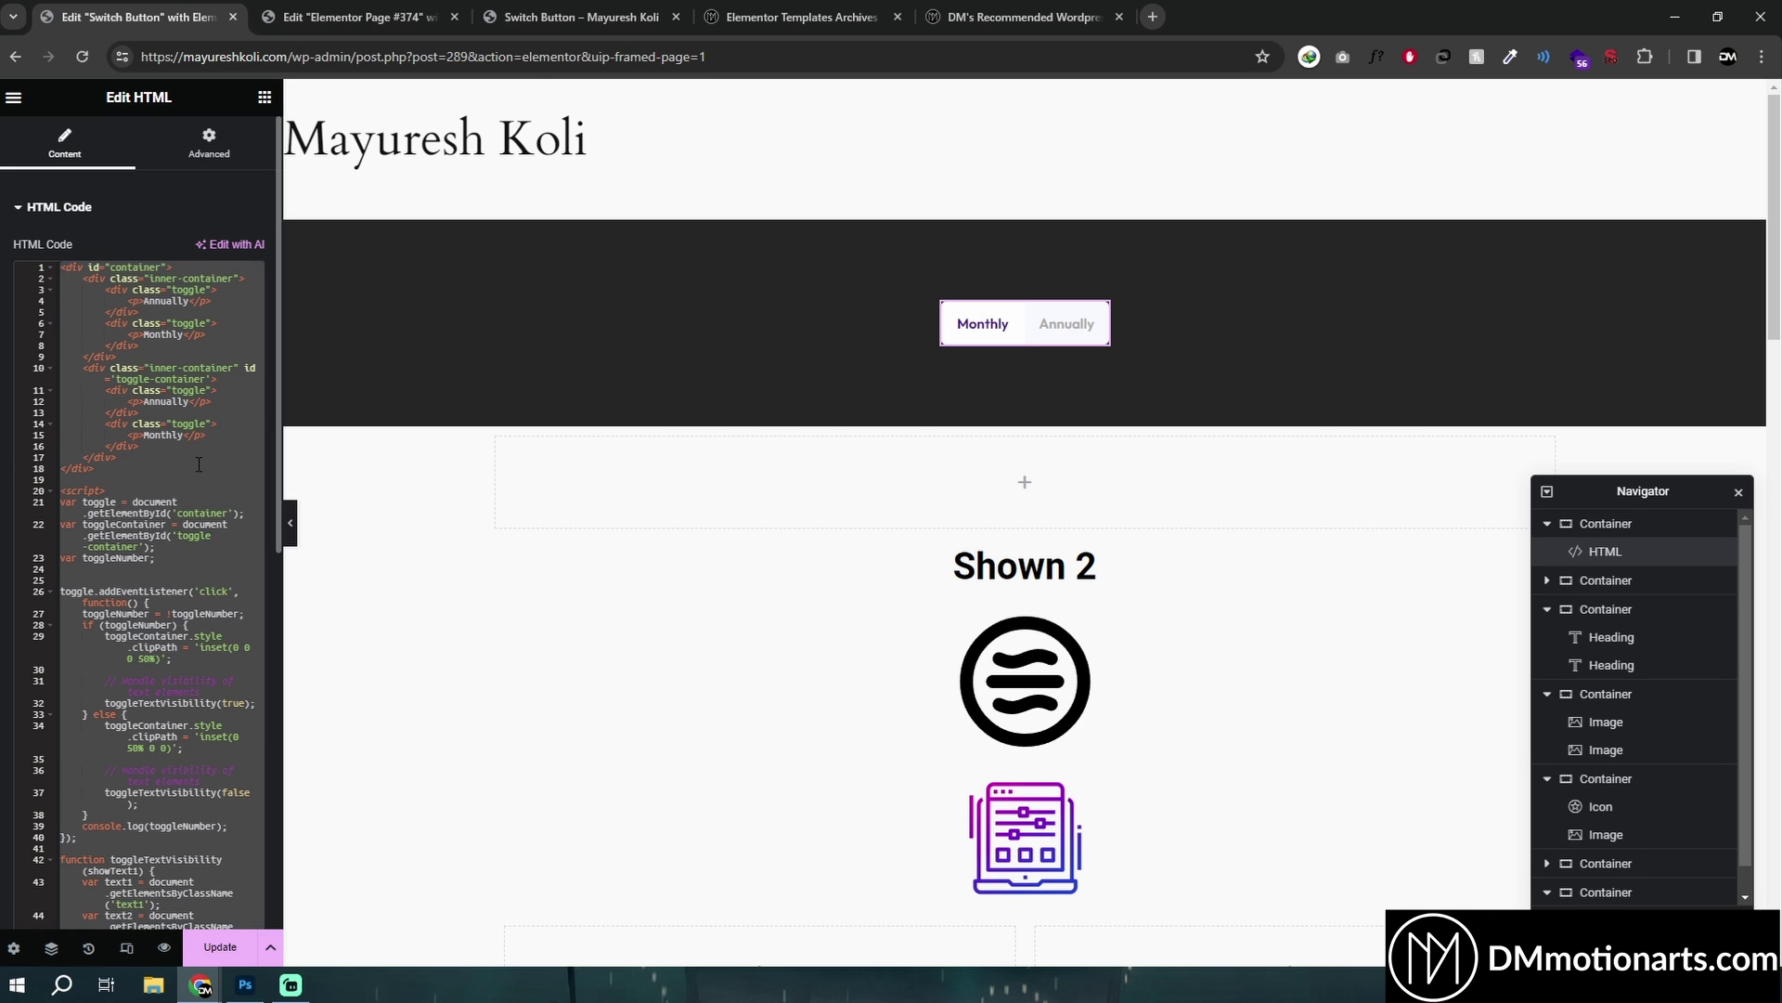
key("ctrl+Tab")
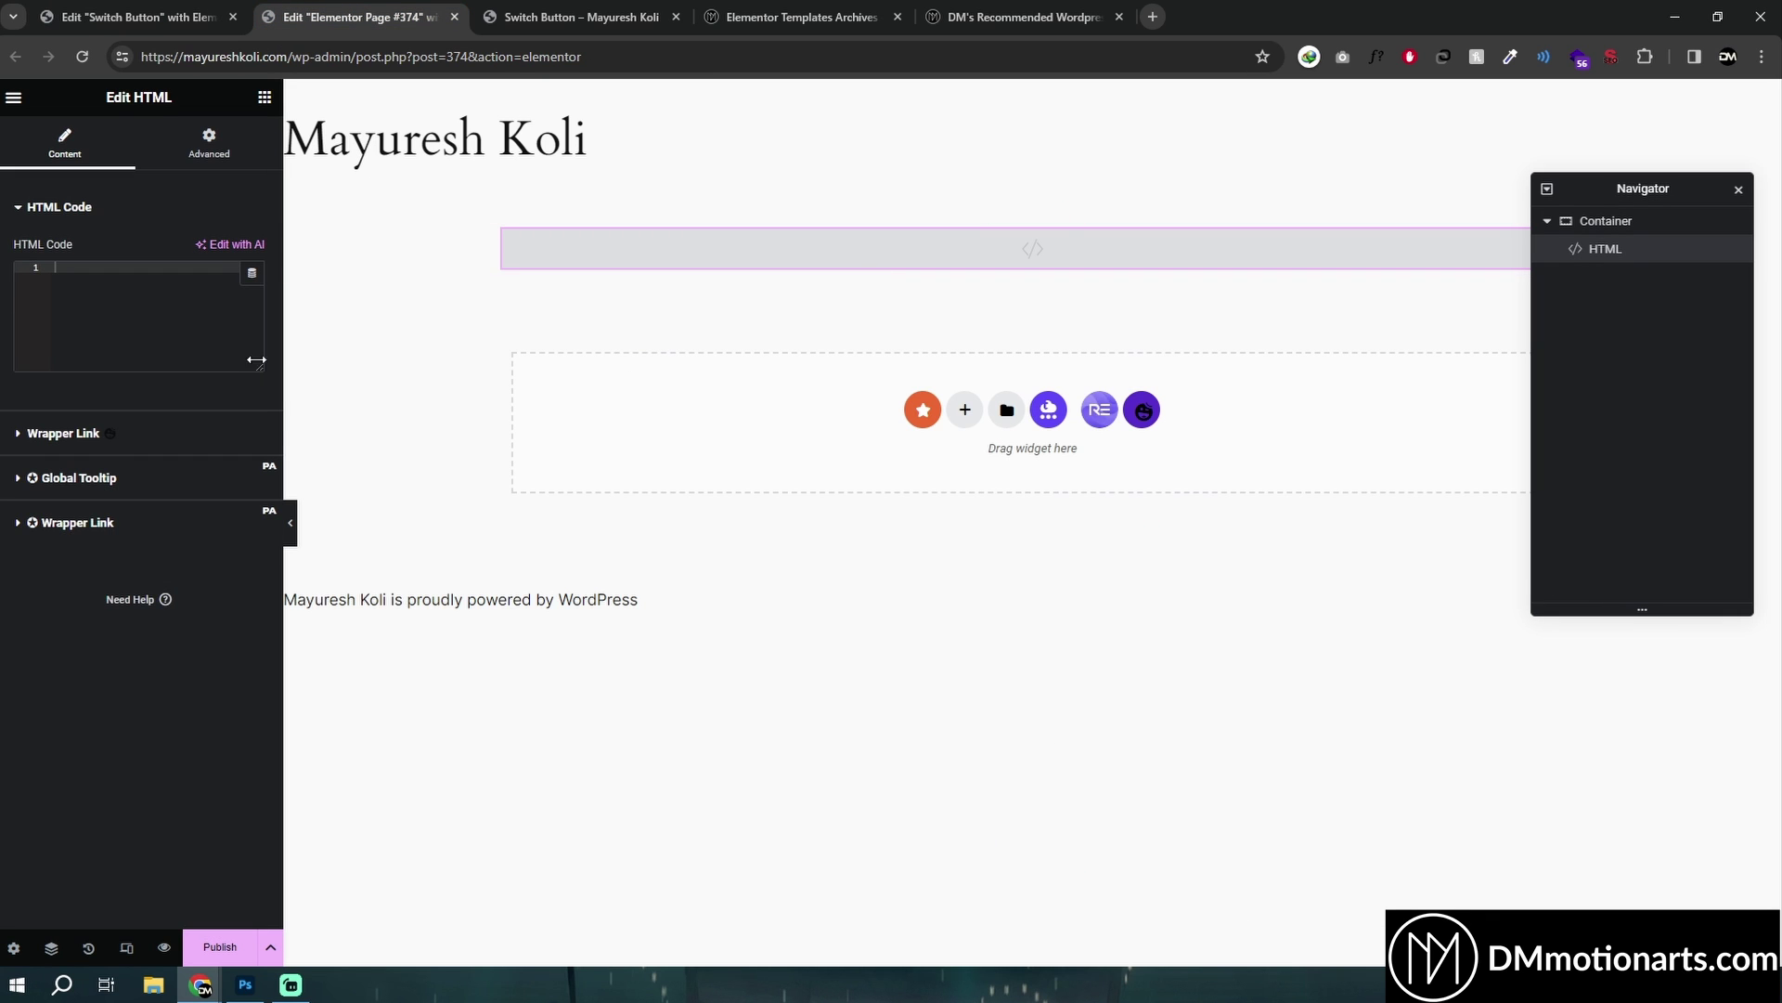
key("ctrl+v")
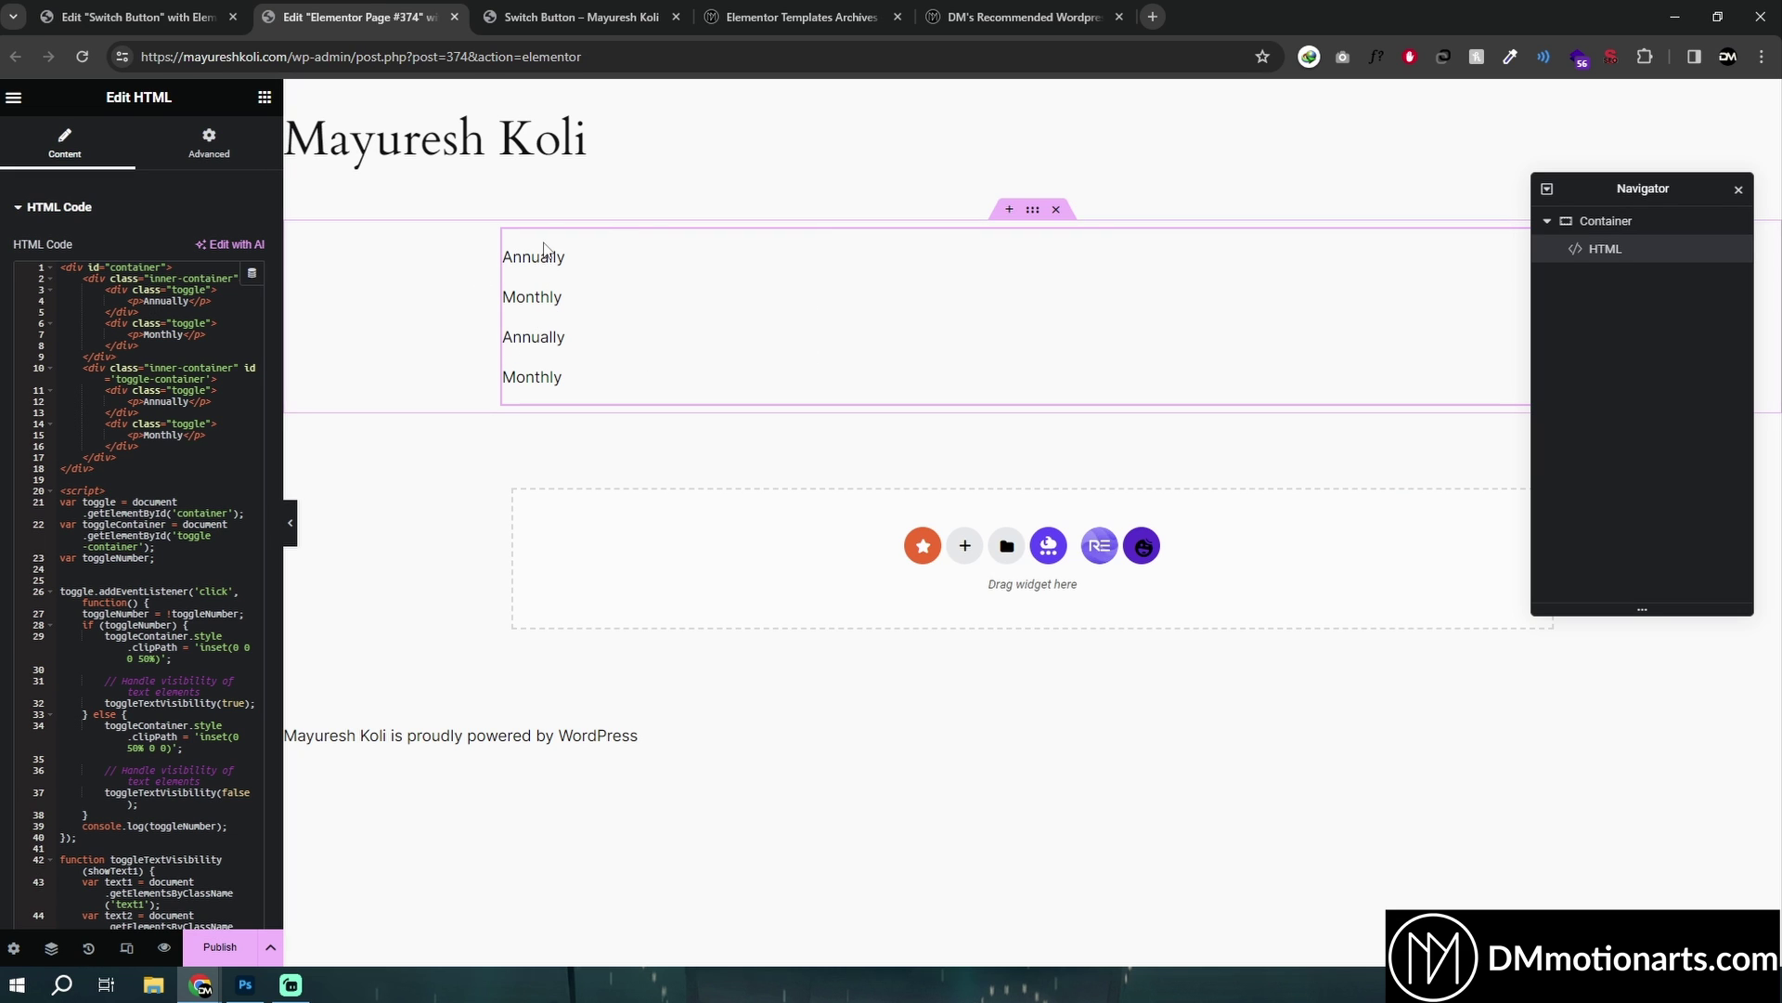
Test whether the unstyled Annually and Monthly text on the new page responds to toggling.
left_click(550, 306)
left_click(553, 346)
left_click(554, 309)
left_click(554, 311)
left_click(554, 311)
left_click(554, 311)
left_click(555, 311)
left_click(554, 311)
left_click(566, 344)
left_click(544, 312)
Copy all the custom CSS from the HTML widget on the Switch Button page.
left_click(139, 17)
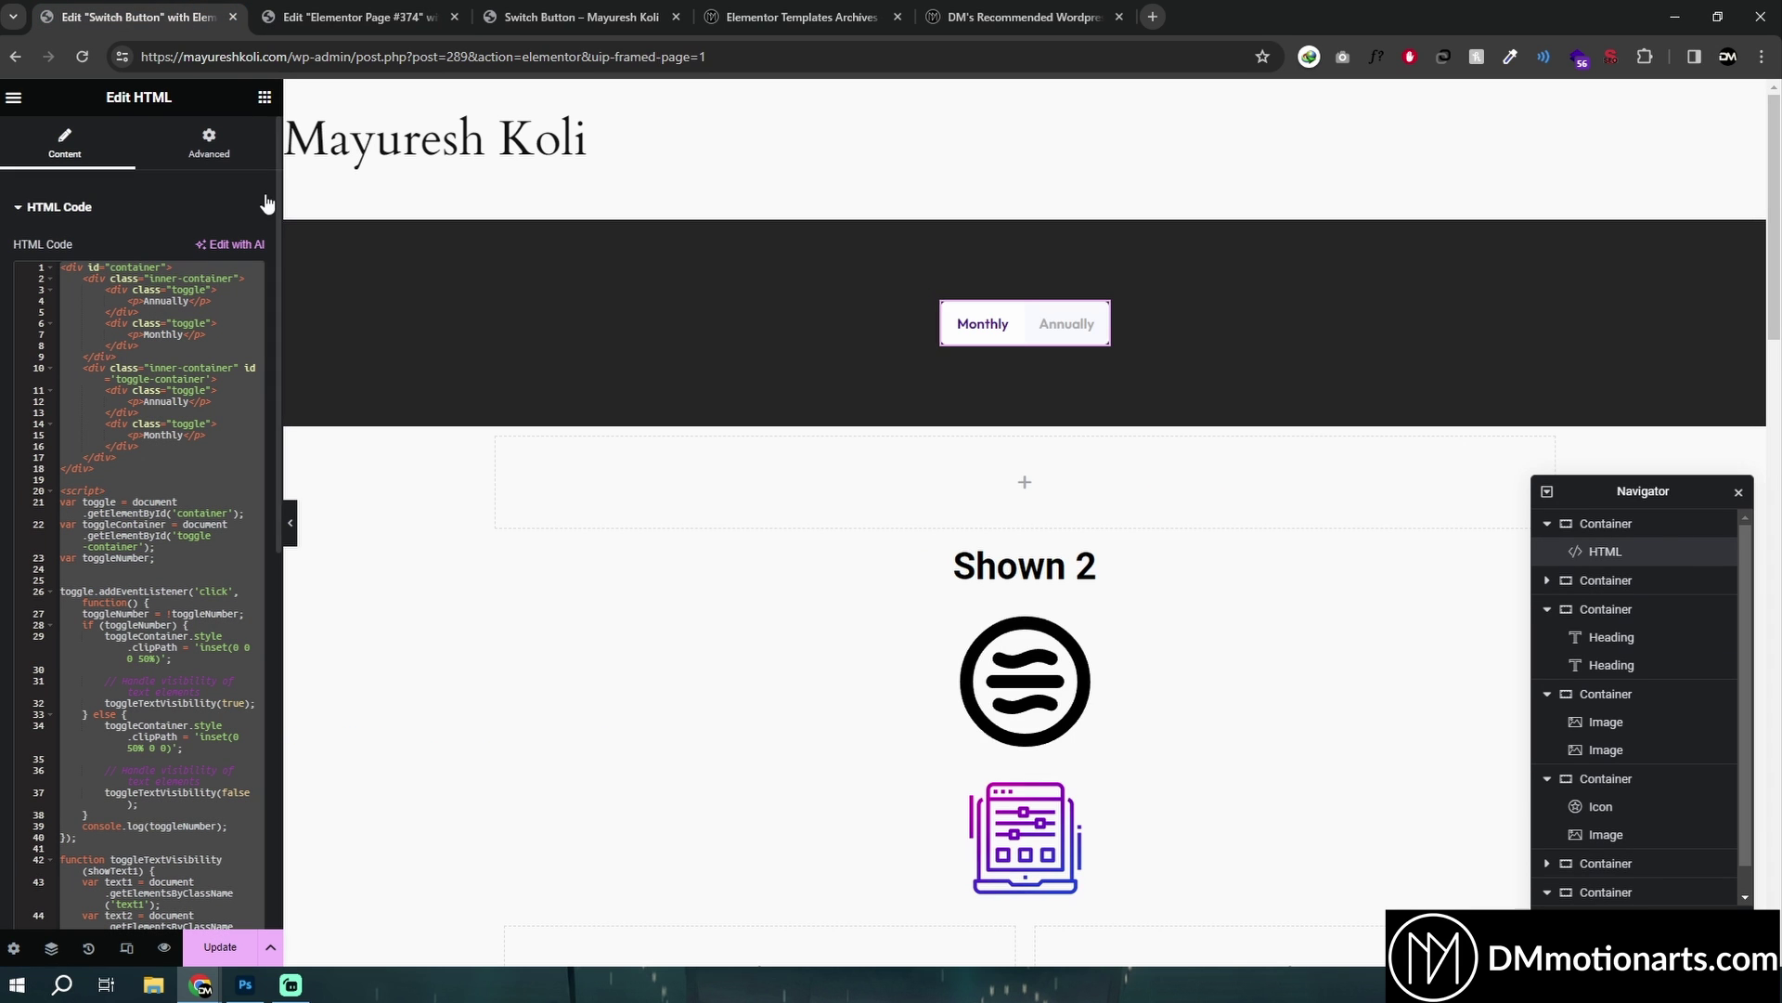
left_click(228, 151)
scroll(128, 631, "down", 10)
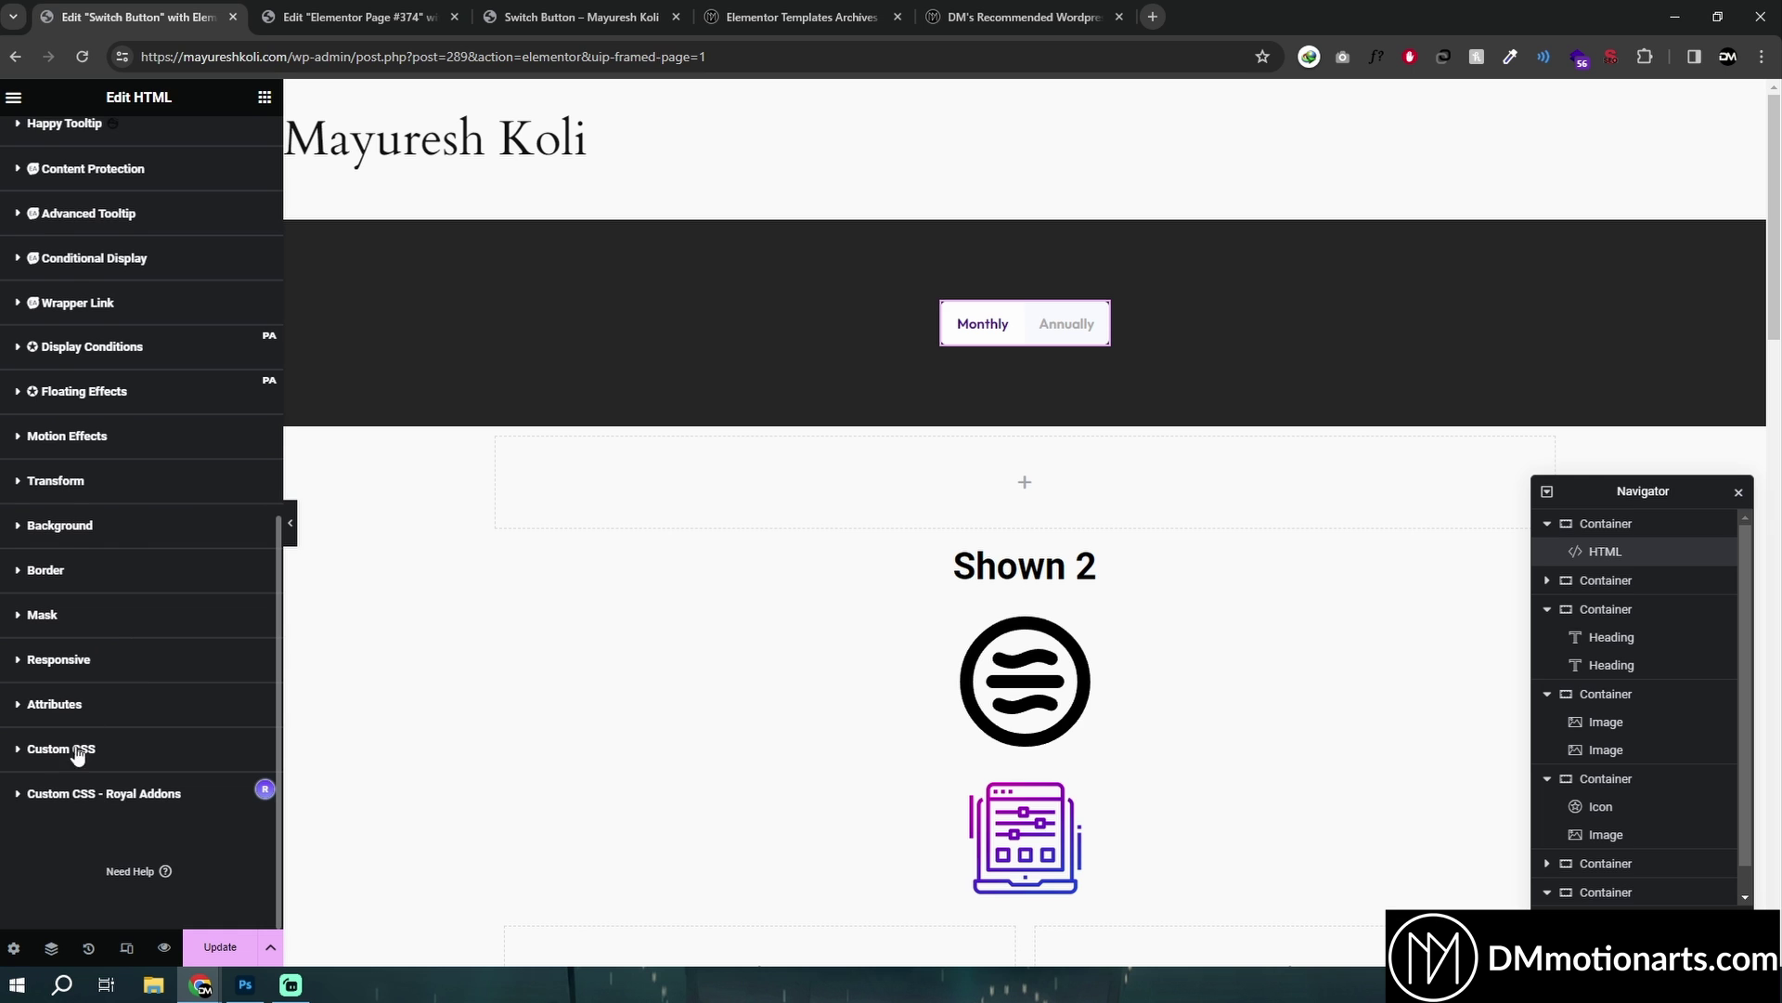
left_click(78, 754)
left_click(156, 679)
key("ctrl+a")
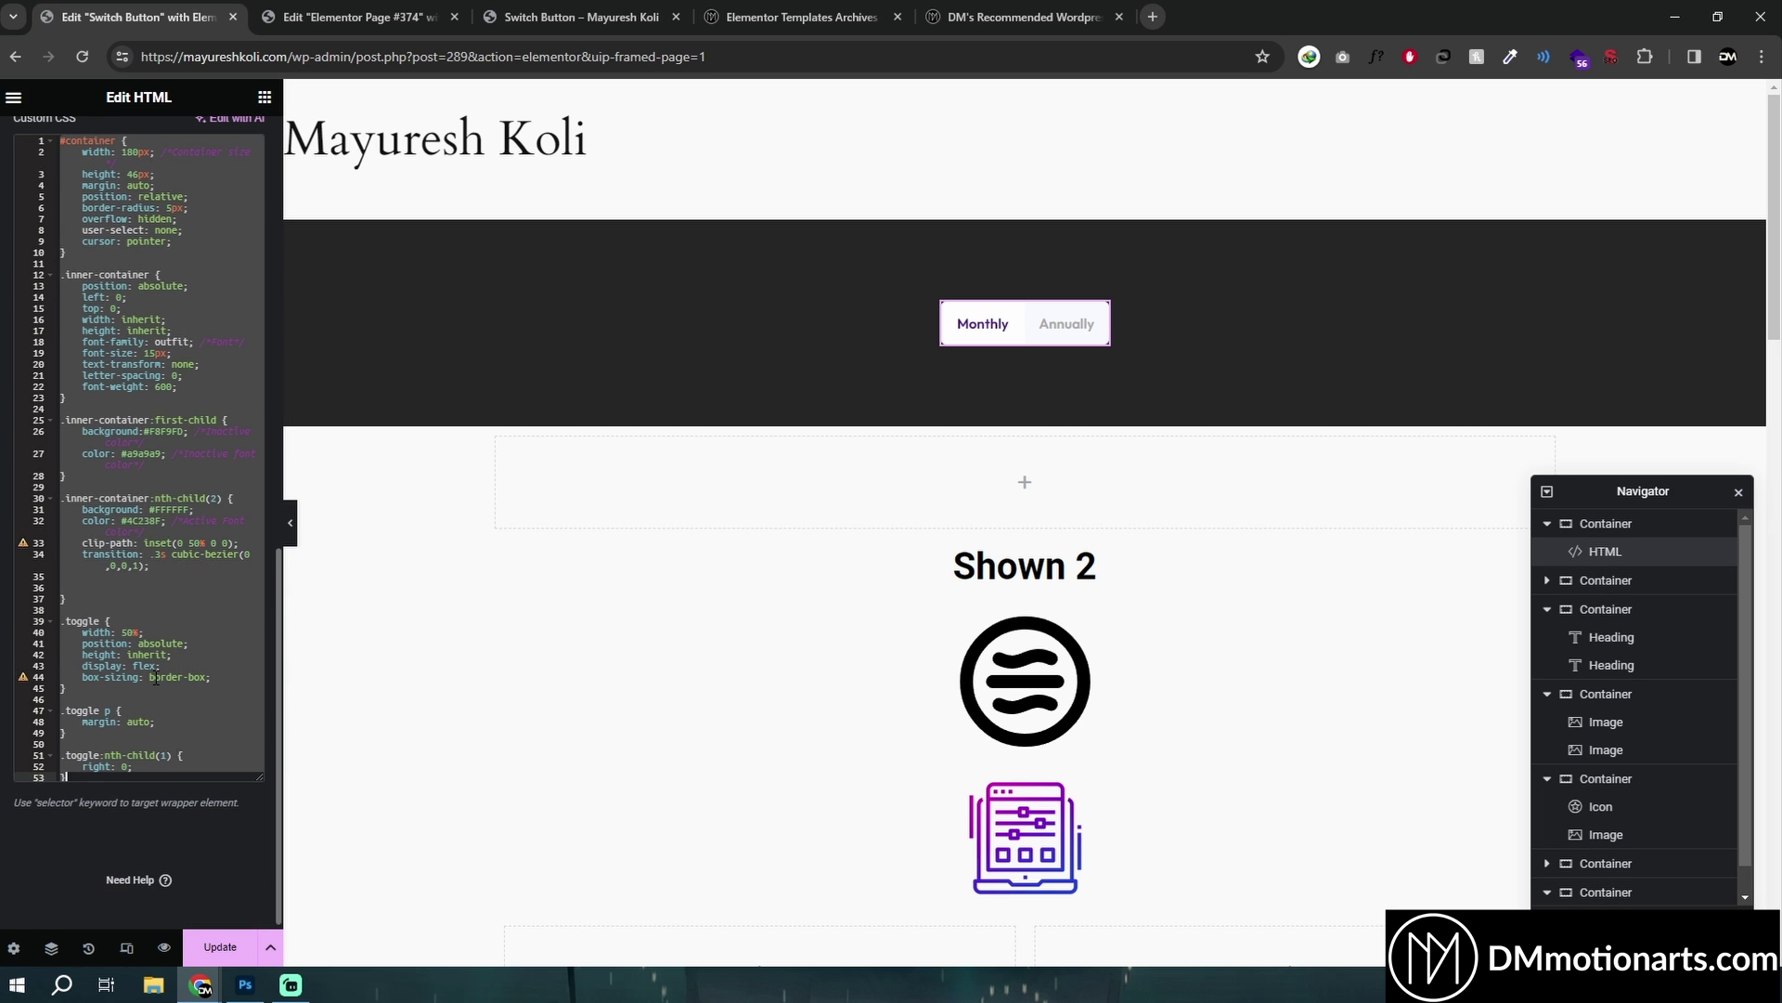
scroll(156, 679, "up", 4)
Paste the copied CSS into the Royal Addons custom CSS of the HTML widget on Elementor Page #374.
left_click(358, 16)
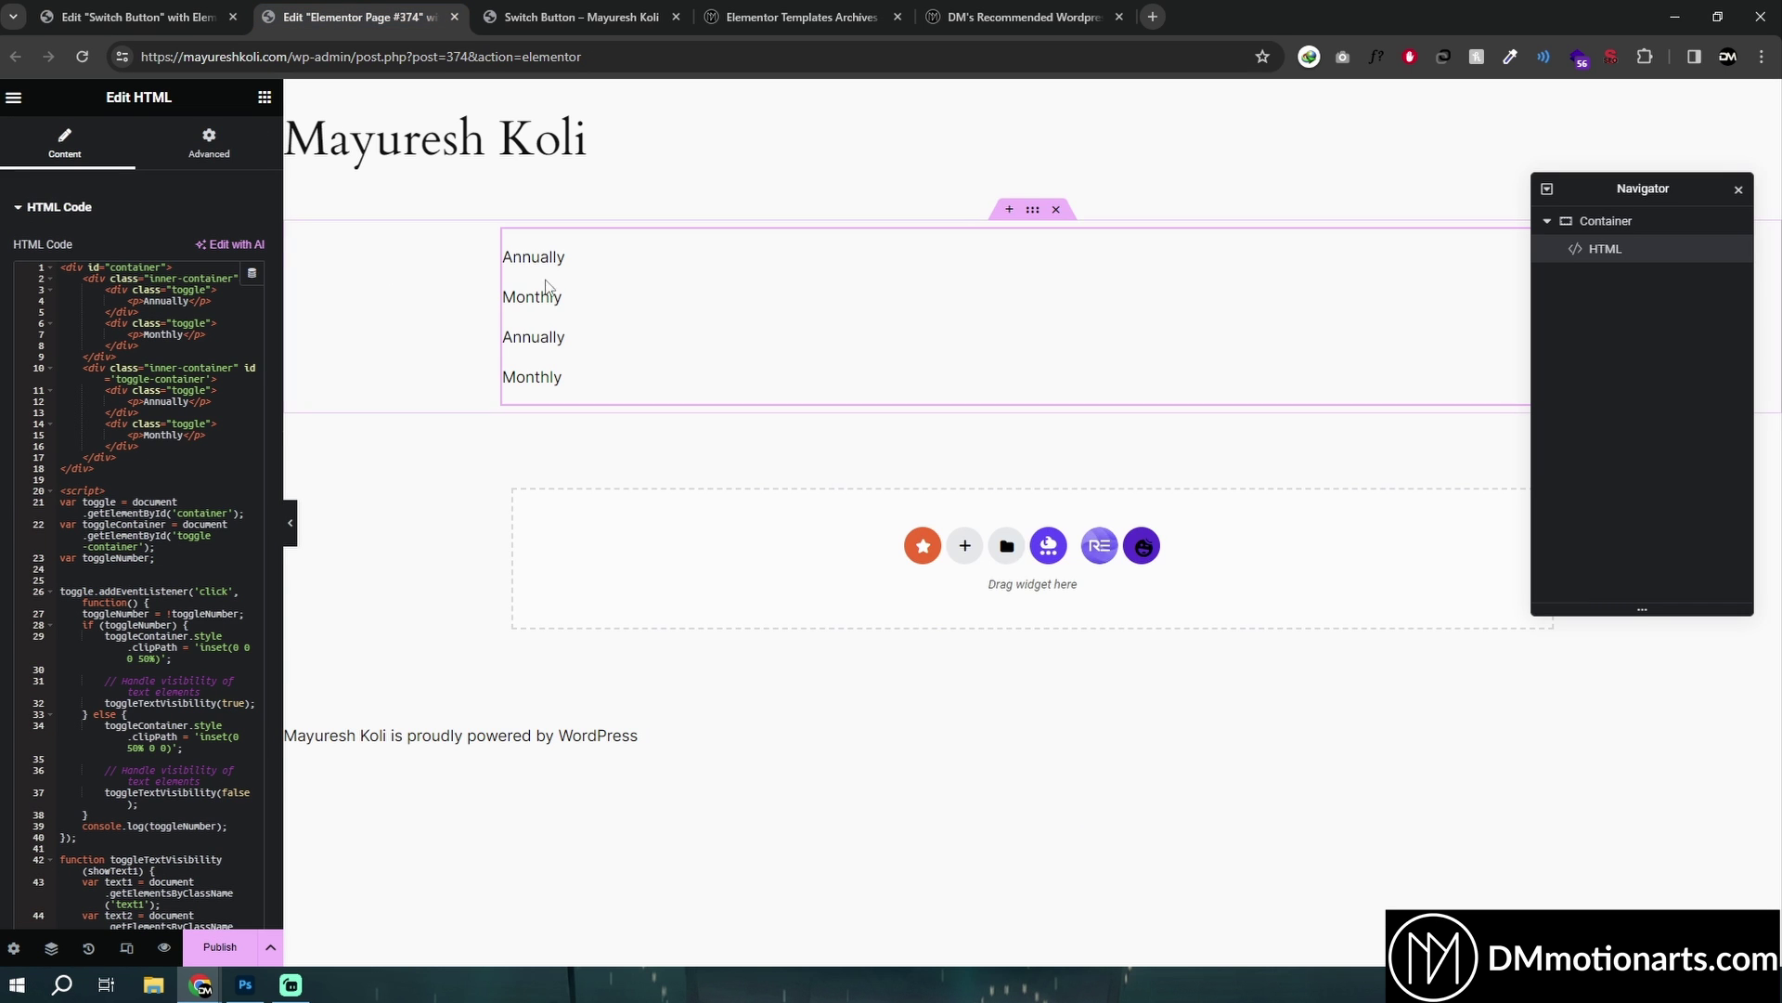
left_click(233, 139)
scroll(155, 655, "down", 5)
scroll(155, 656, "down", 5)
left_click(93, 908)
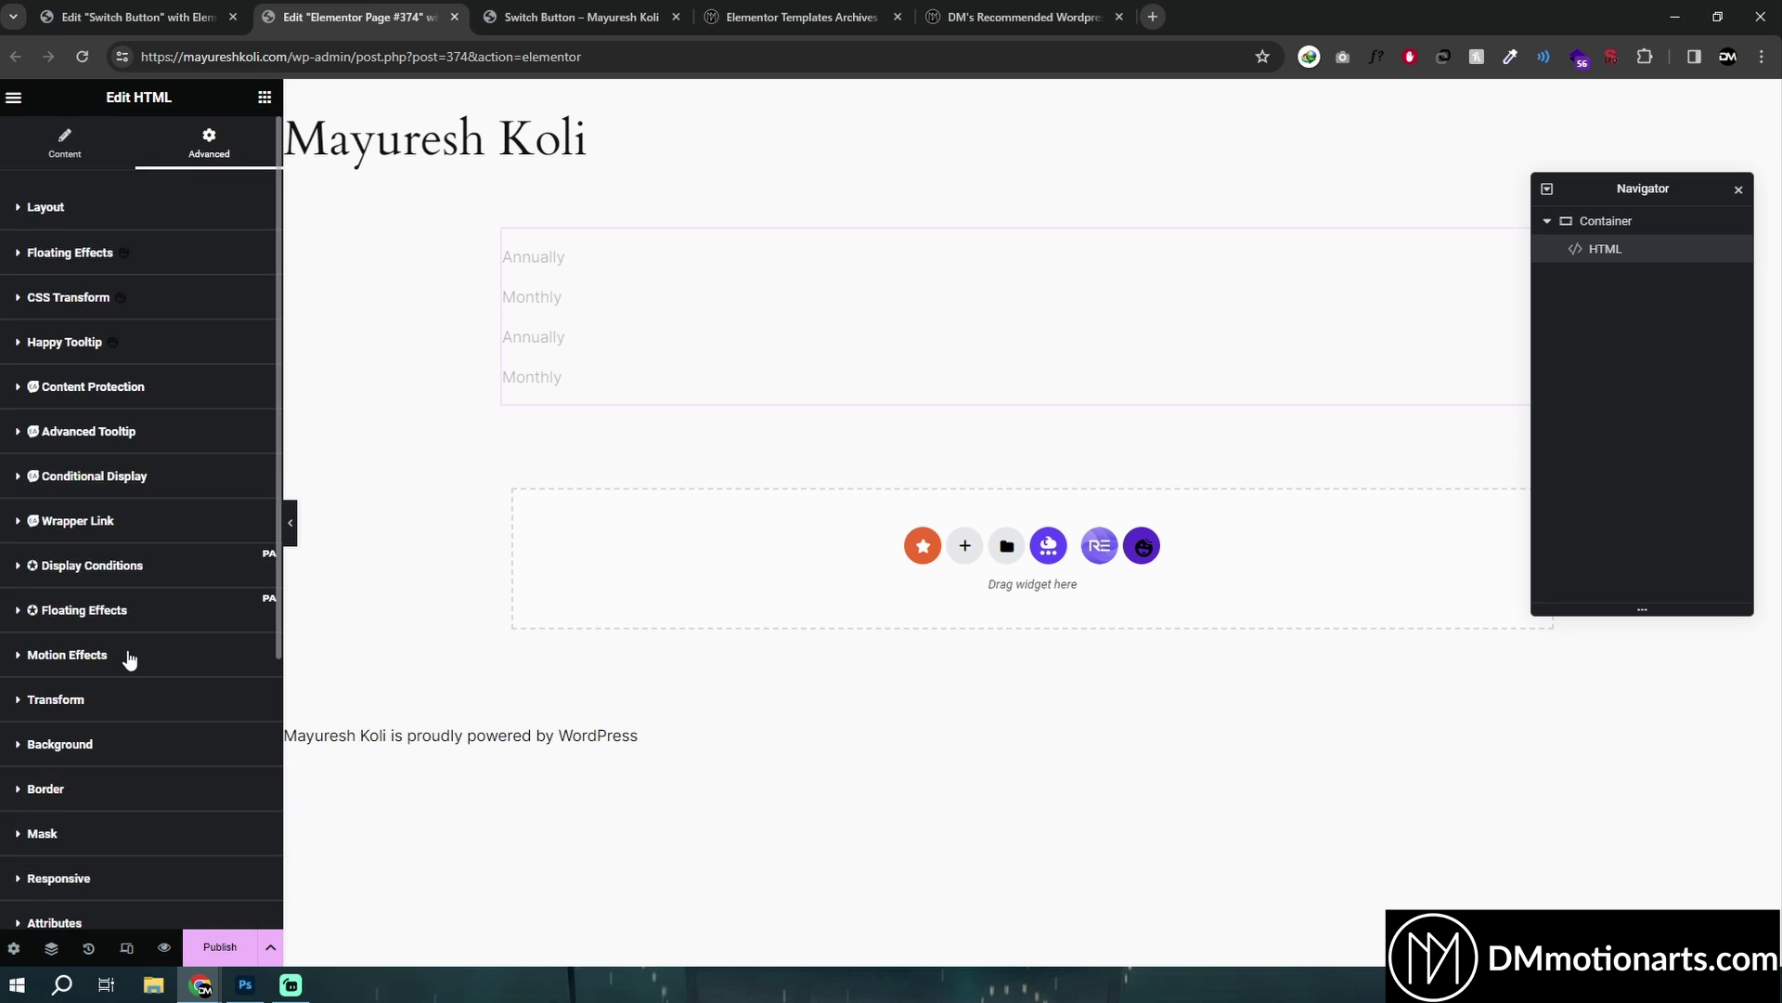
left_click(147, 717)
key("ctrl+v")
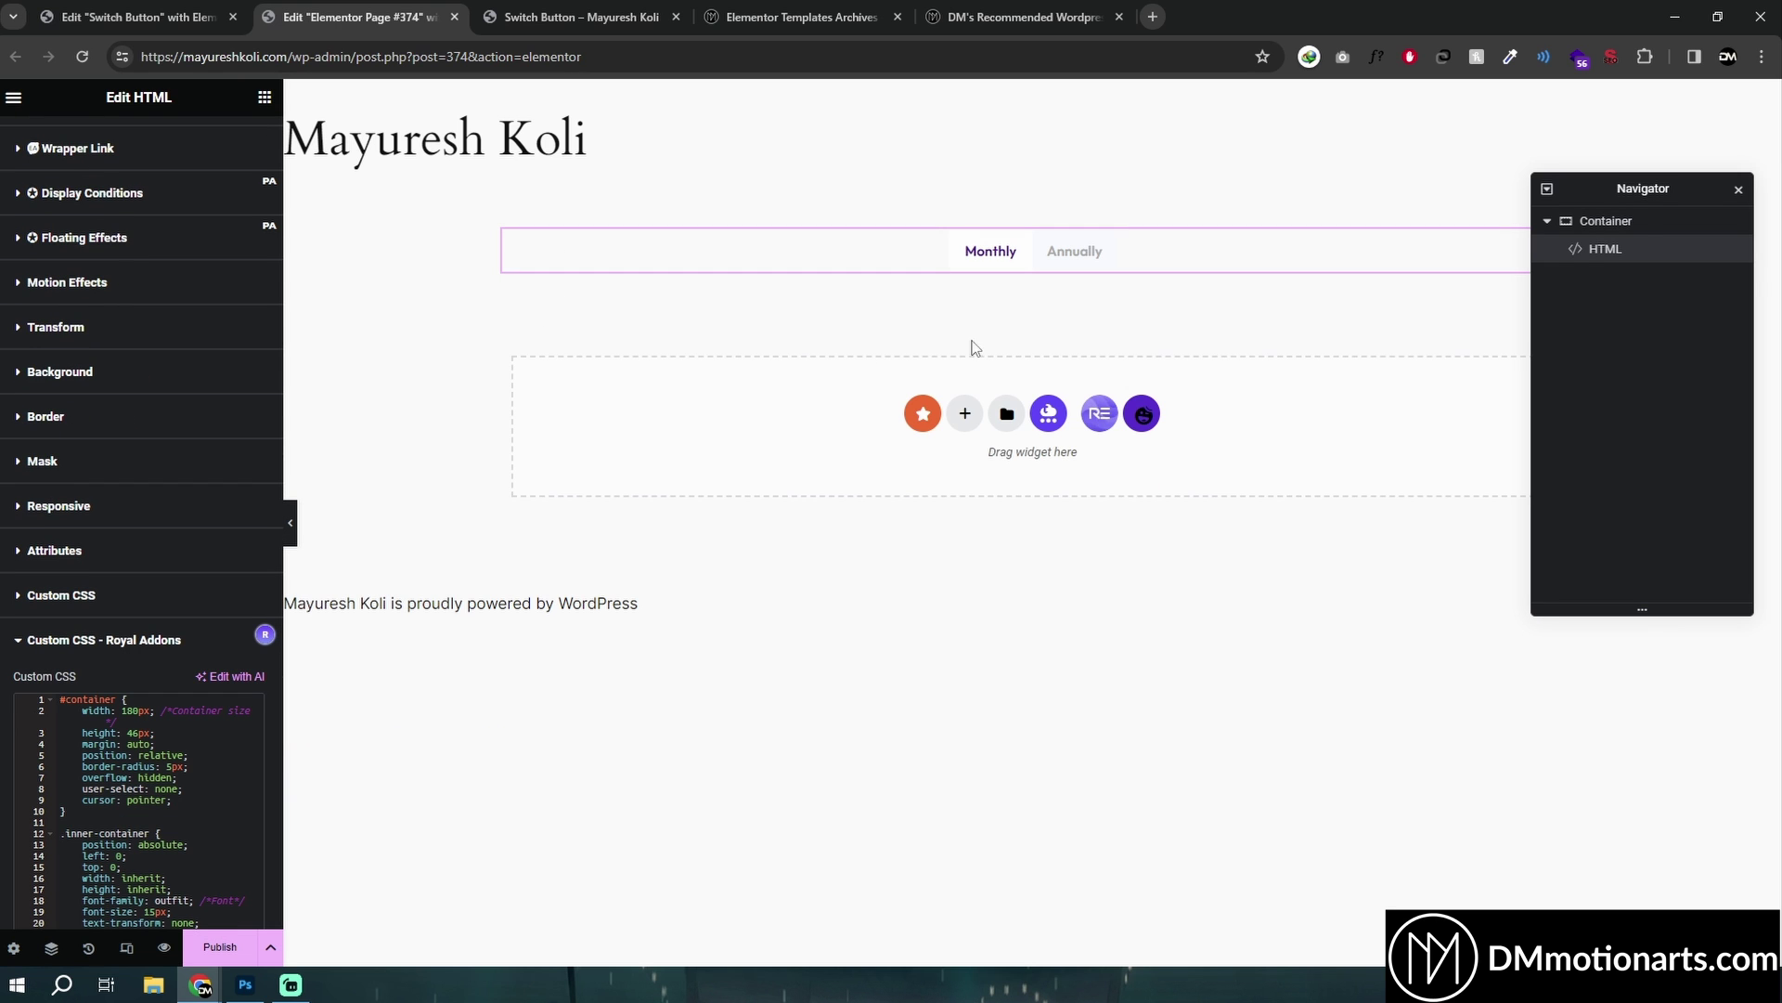
Toggle the styled switch repeatedly between Monthly and Annually to test it.
left_click(1034, 212)
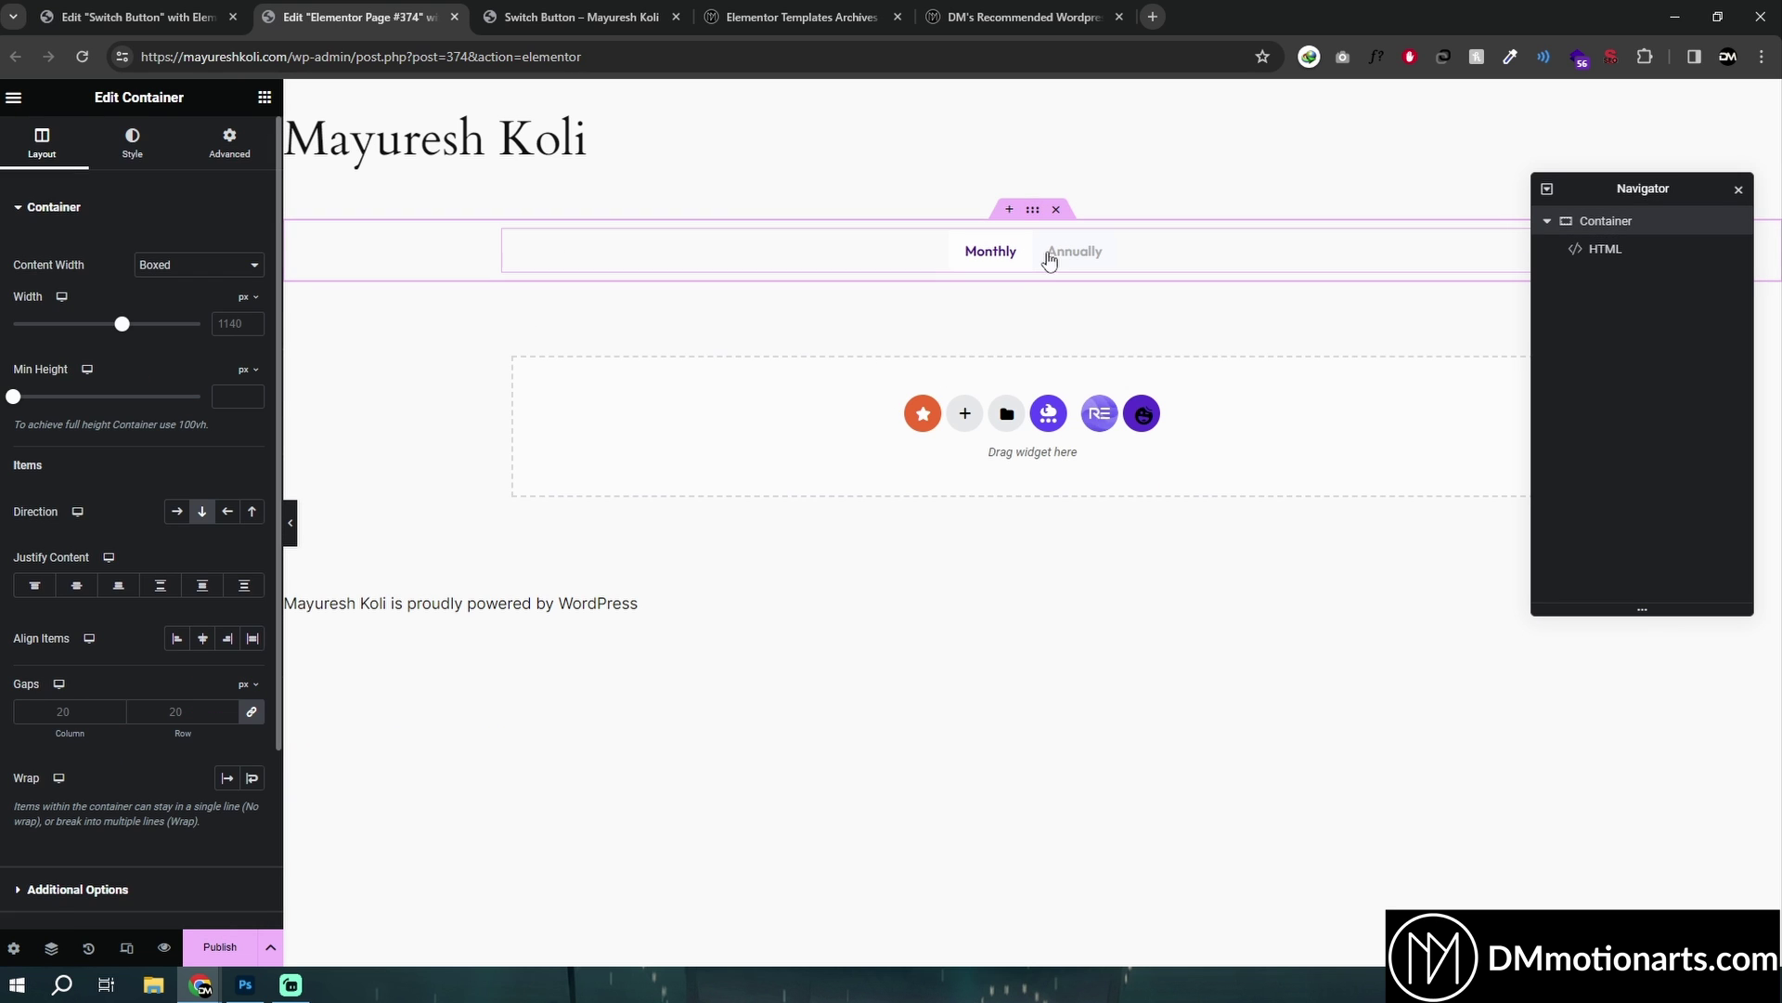
left_click(1101, 260)
left_click(1050, 264)
left_click(1050, 264)
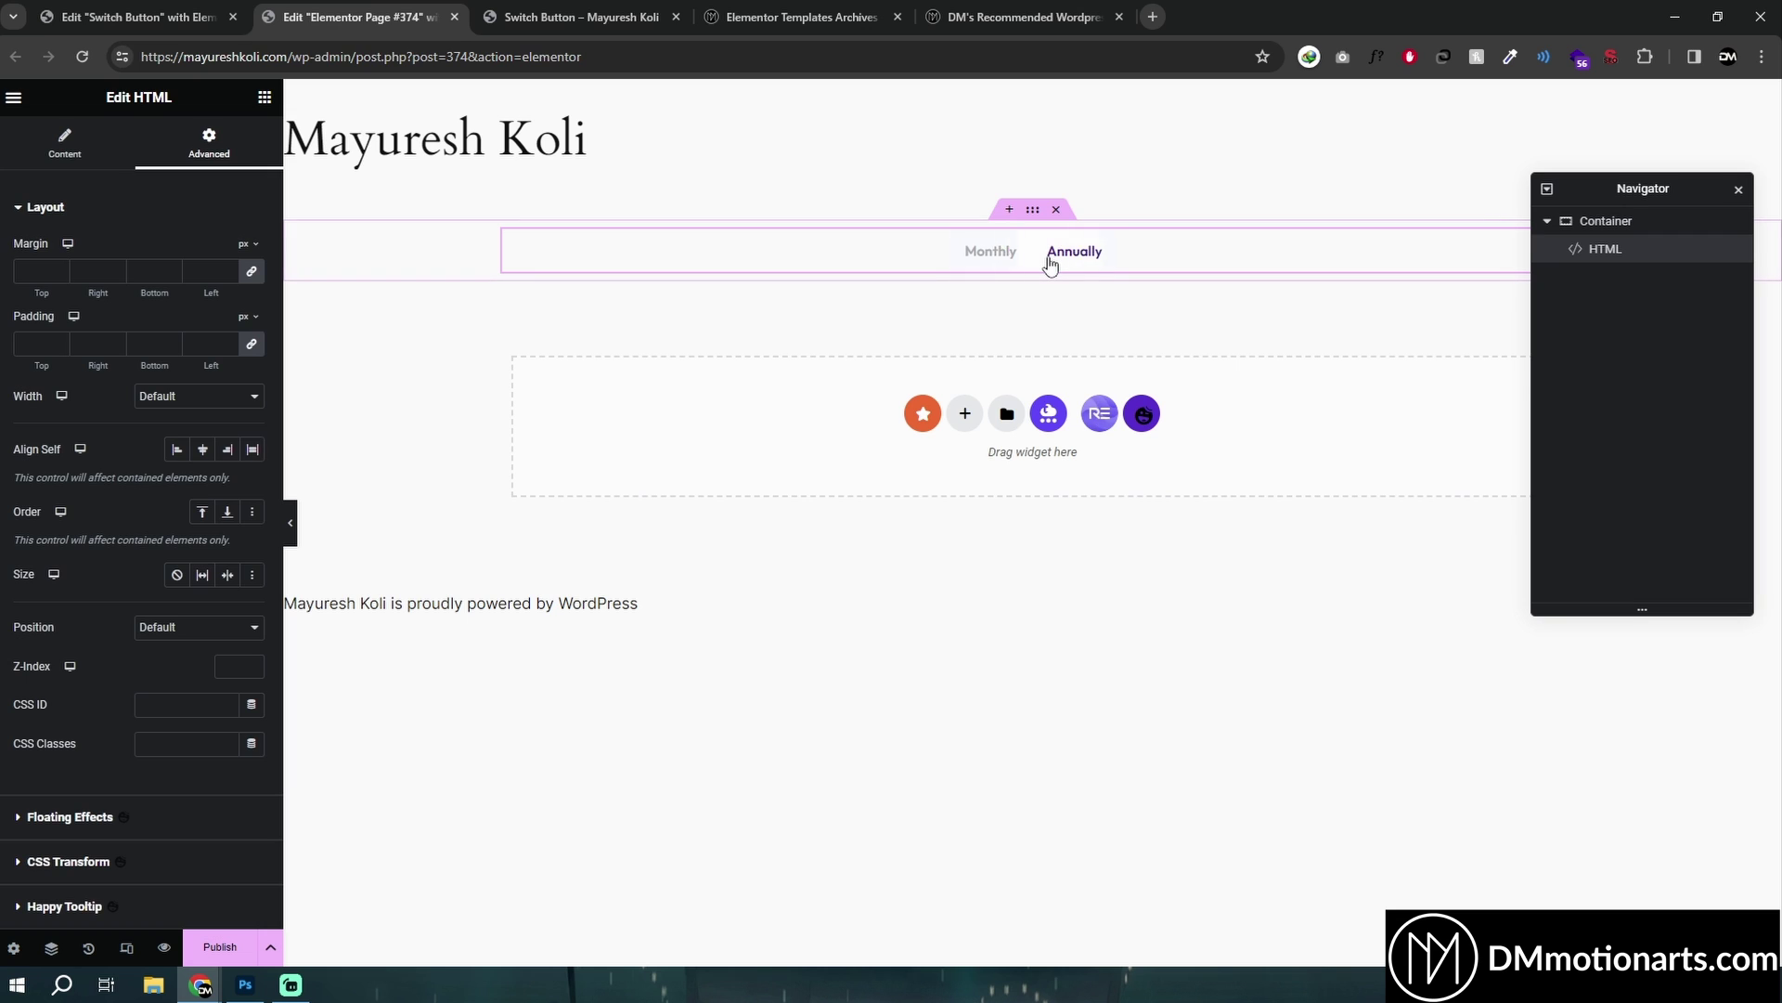
left_click(1049, 266)
left_click(1050, 264)
left_click(1050, 264)
left_click(1050, 264)
Give the switch's container a classic background in a dark grey color.
left_click(1034, 217)
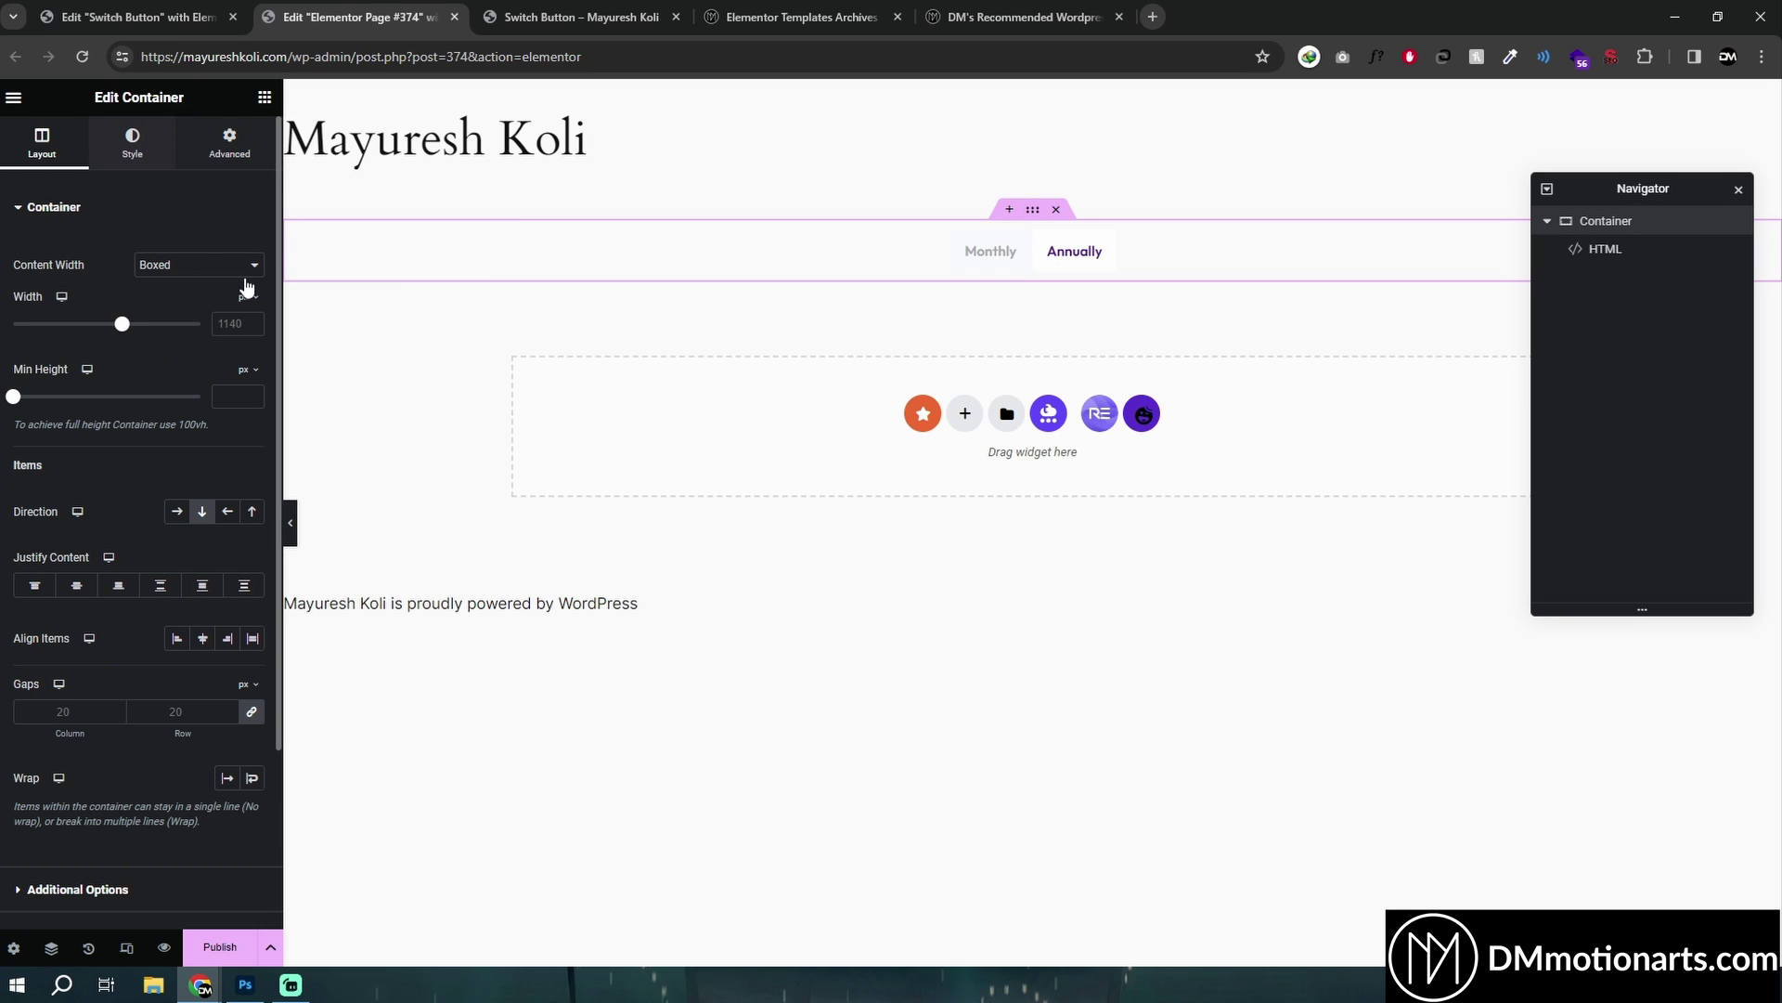
left_click(132, 144)
left_click(176, 290)
left_click(253, 329)
left_click(145, 495)
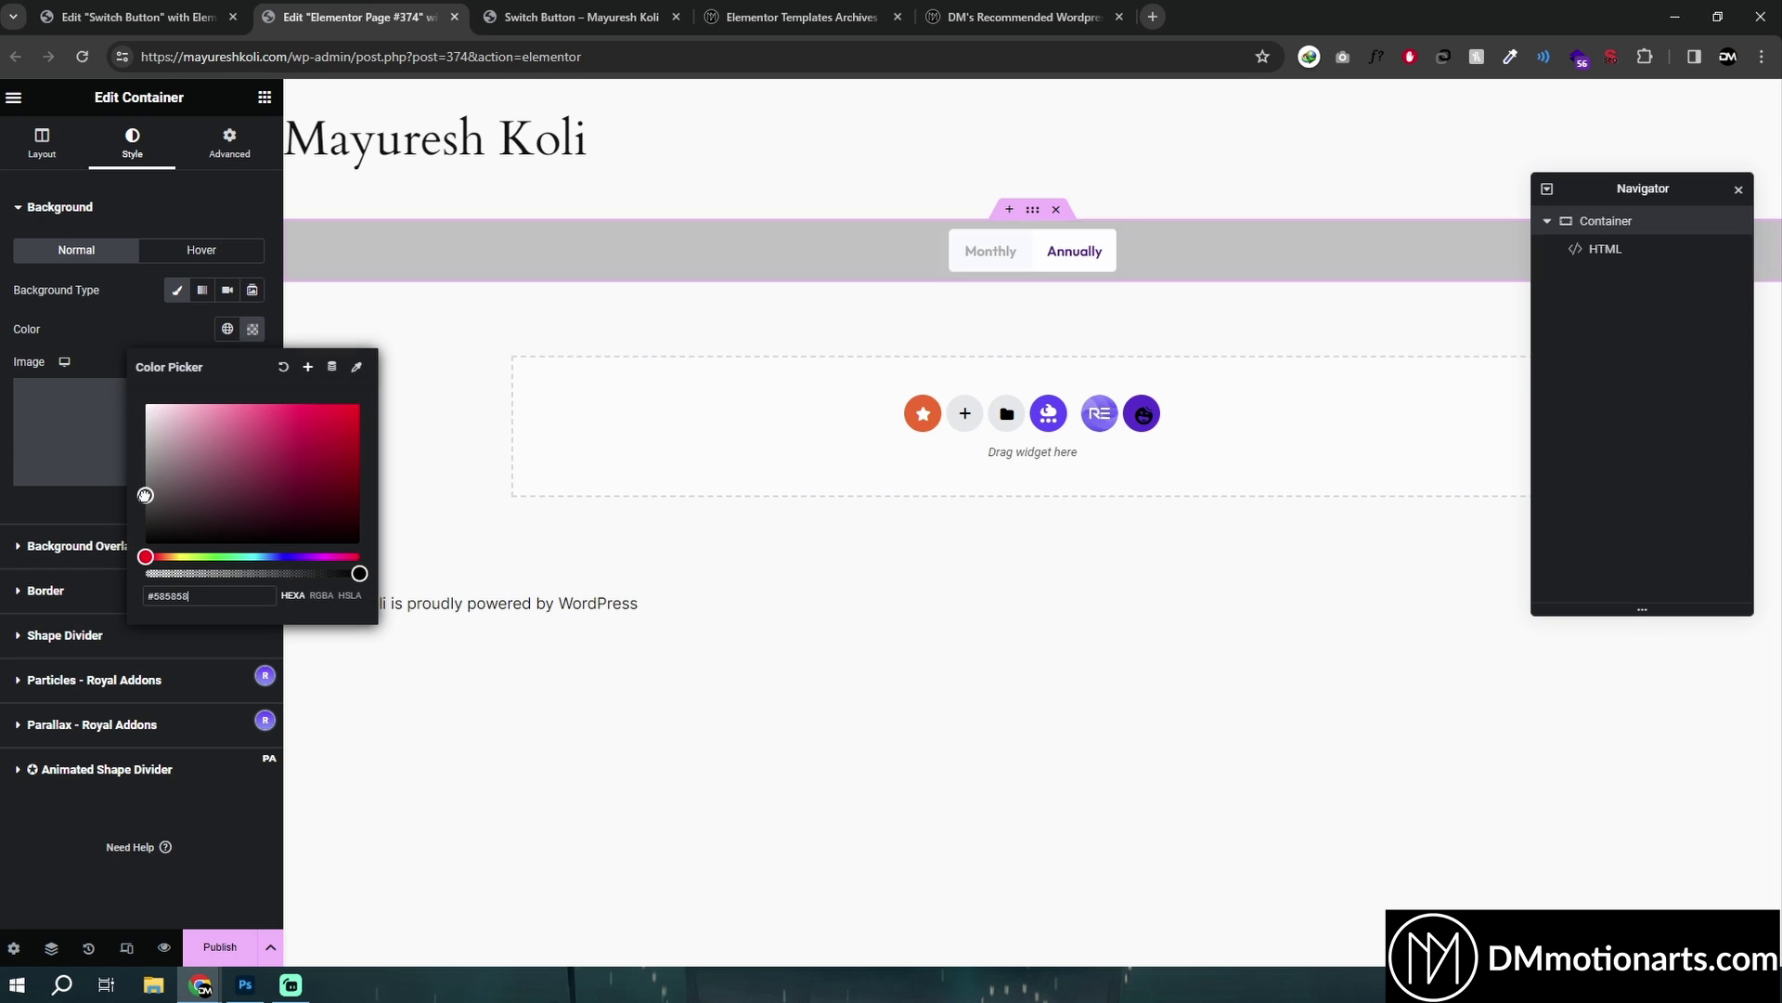
left_click_drag(145, 494, 143, 518)
left_click(557, 439)
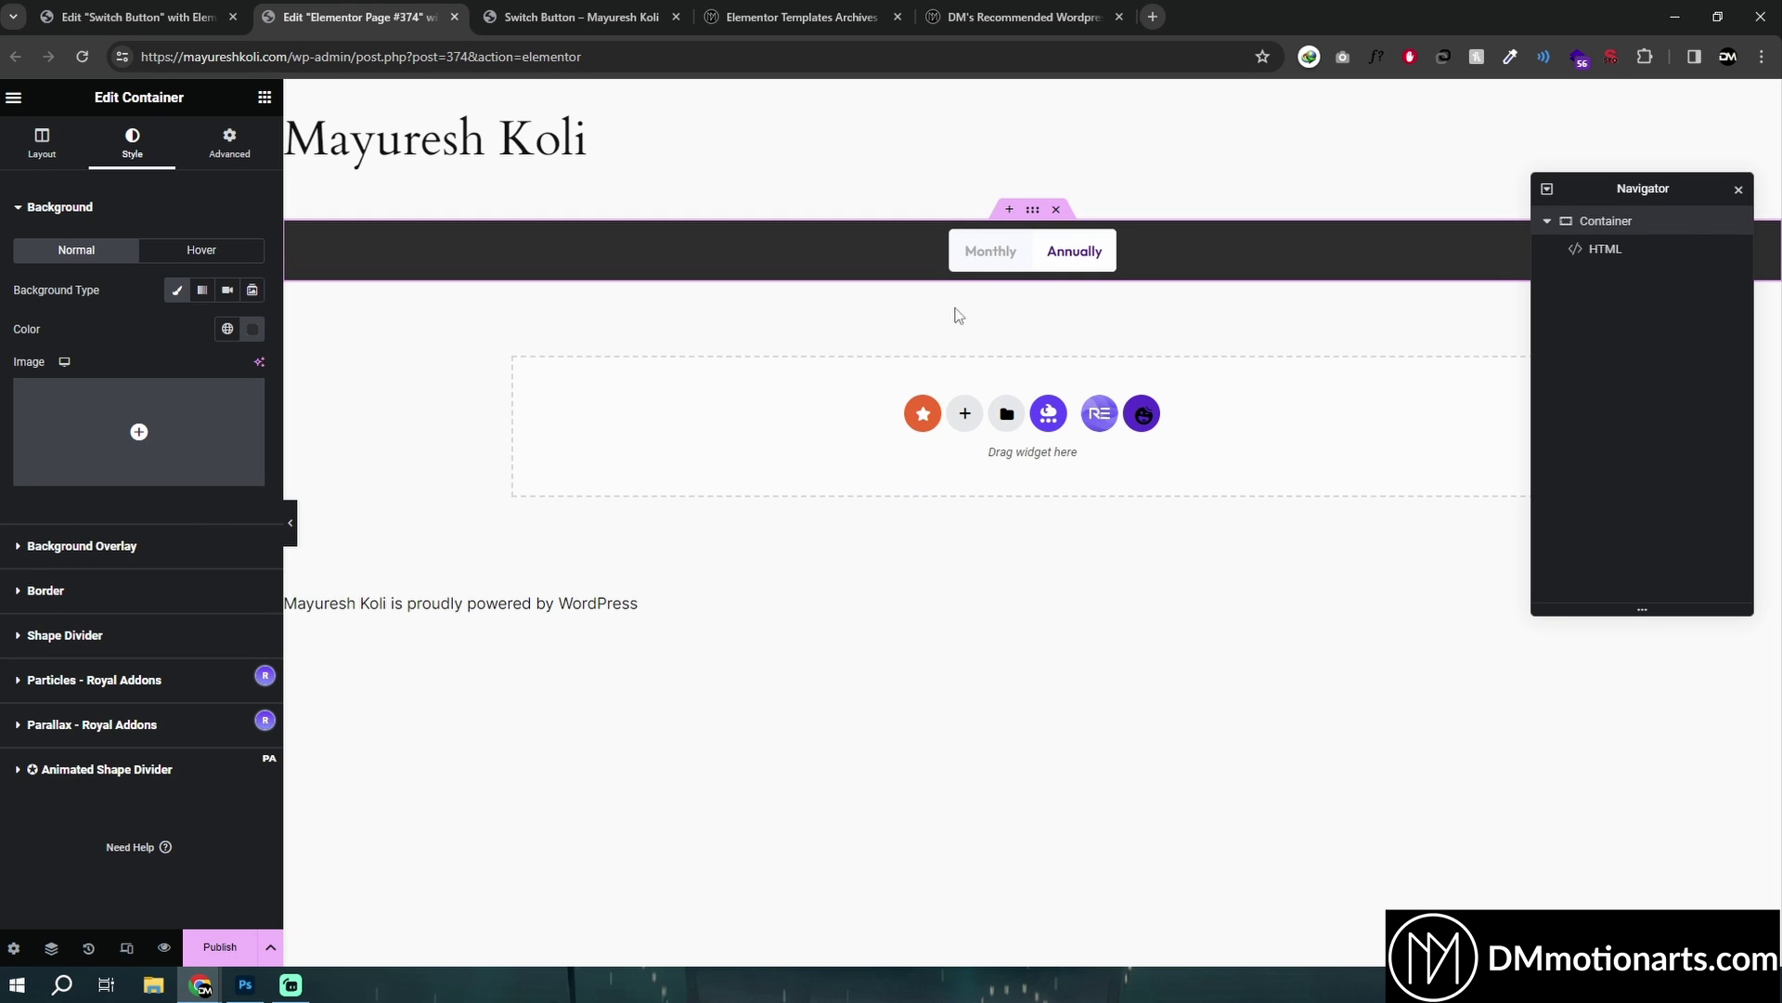
Set the container's minimum height to about 236 px and justify its content to the center.
left_click(42, 144)
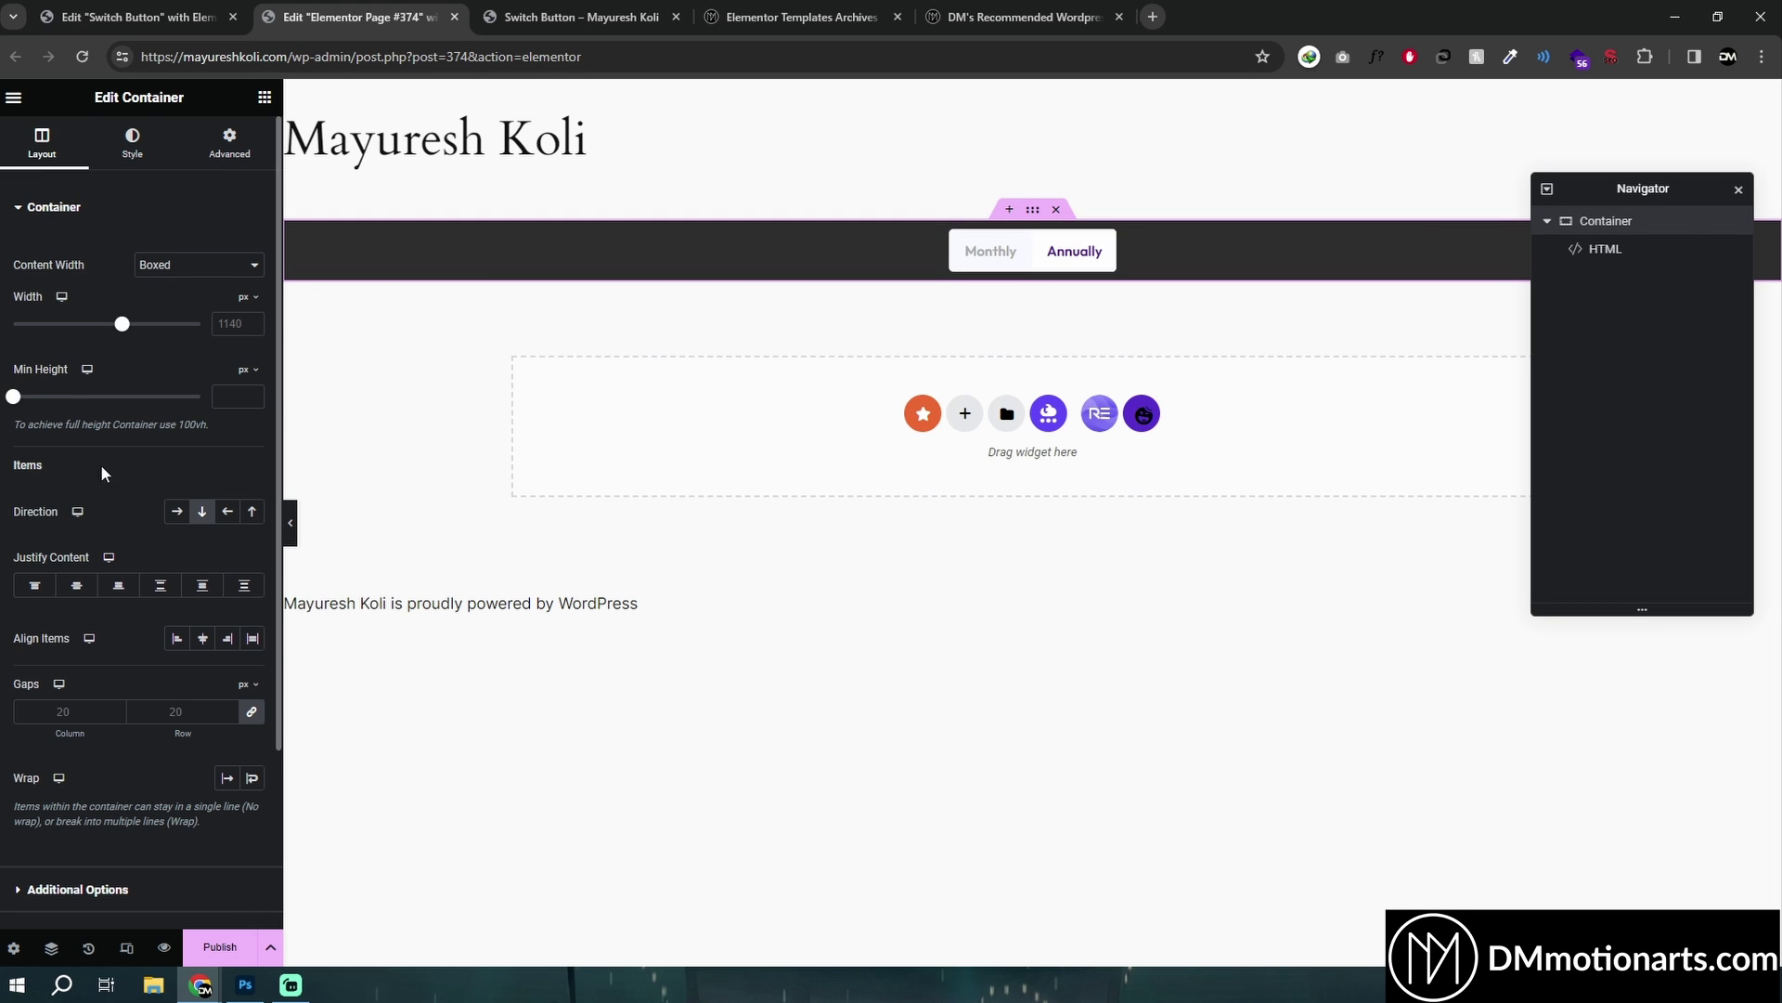
left_click_drag(17, 399, 44, 398)
left_click(76, 585)
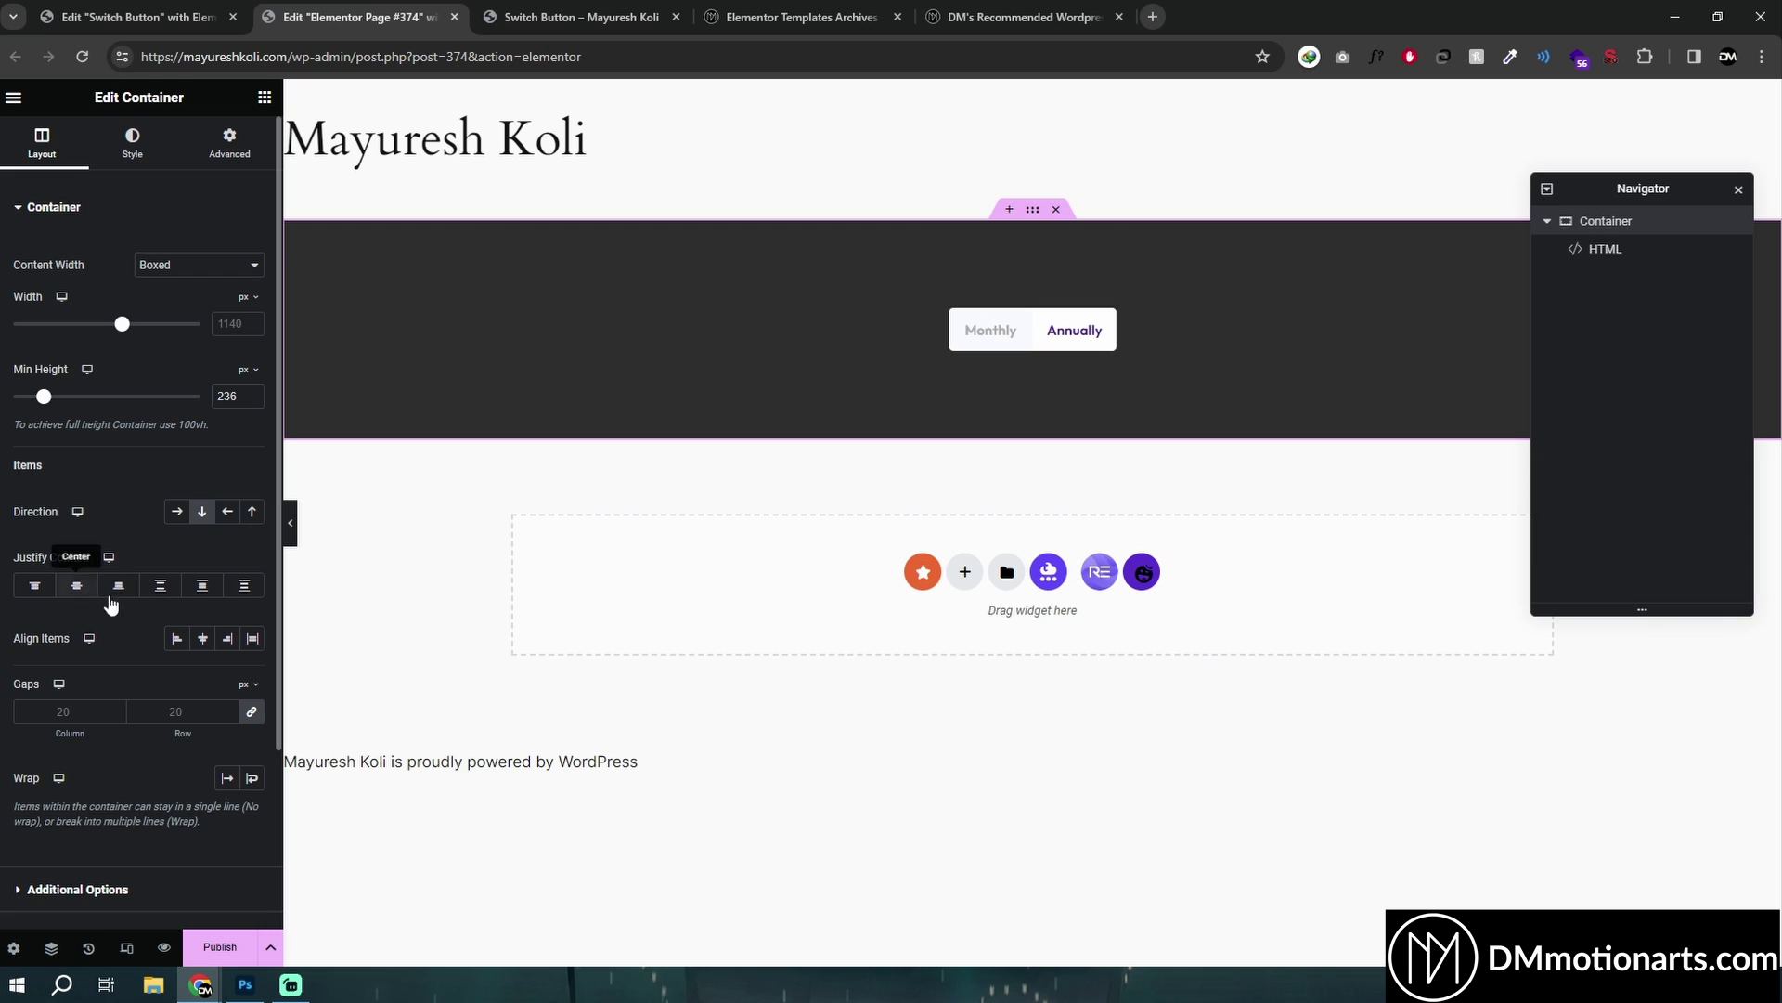
Set the switch to Monthly, show the HTML widget's code, and widen the editing panel.
left_click(1046, 320)
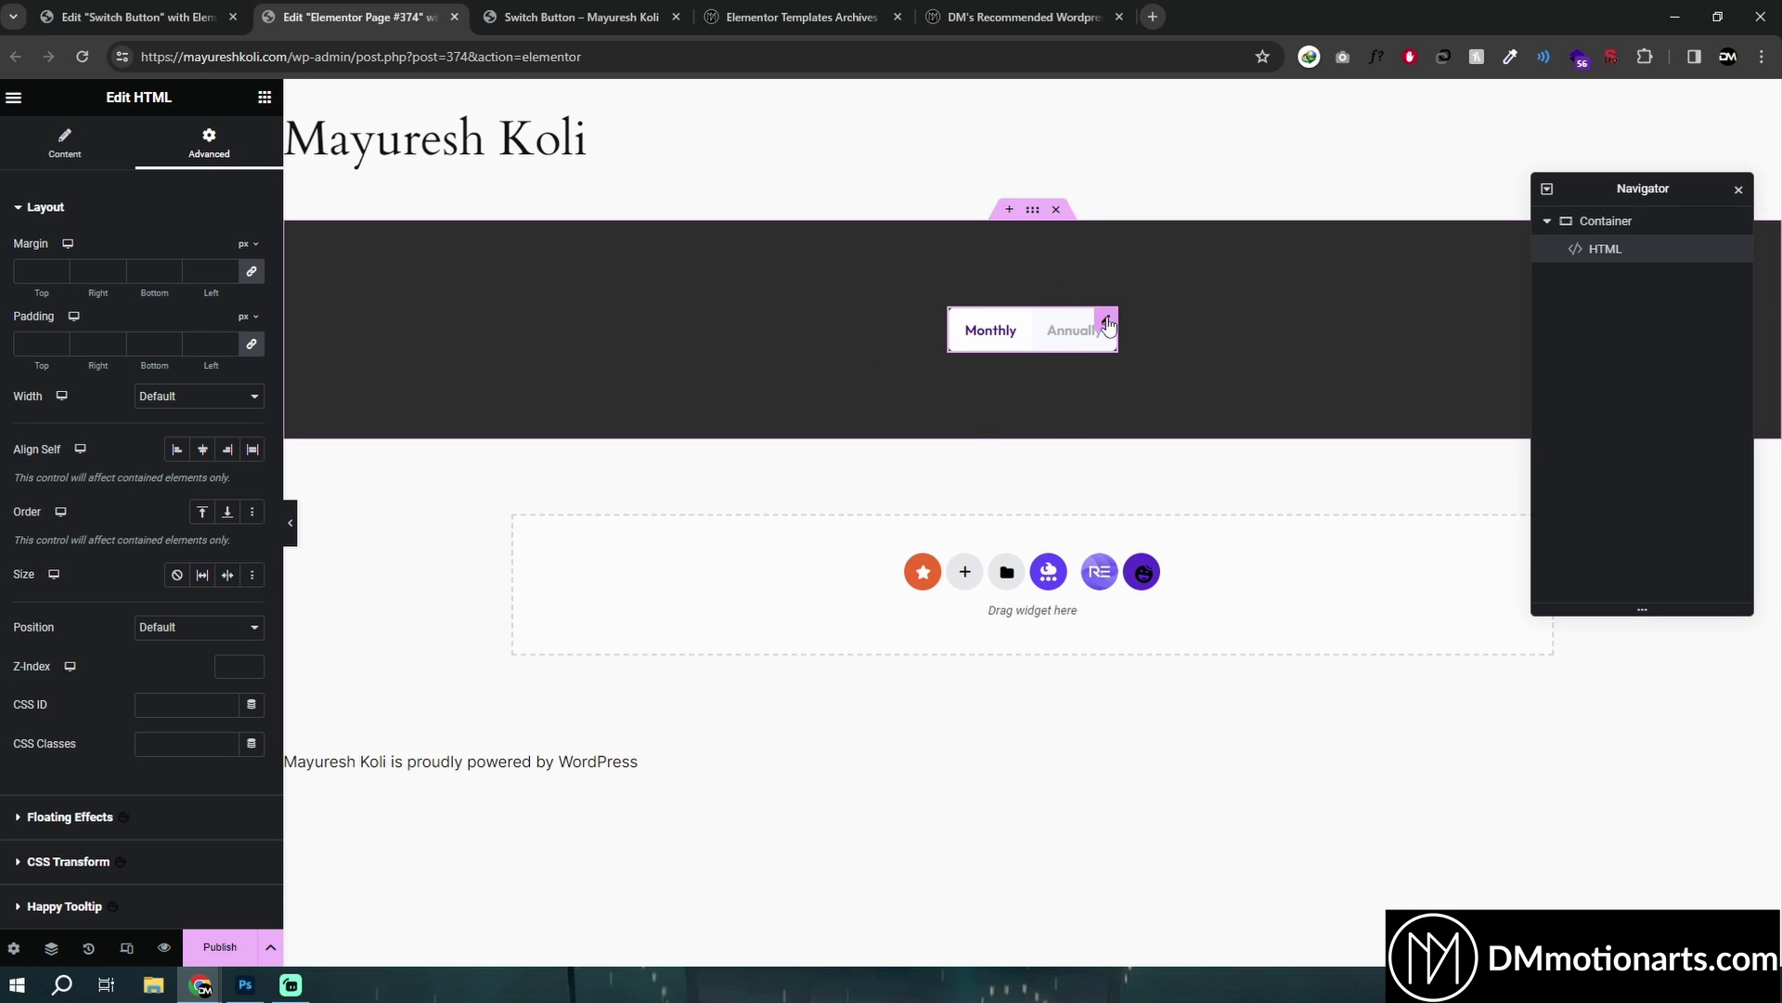
left_click(64, 147)
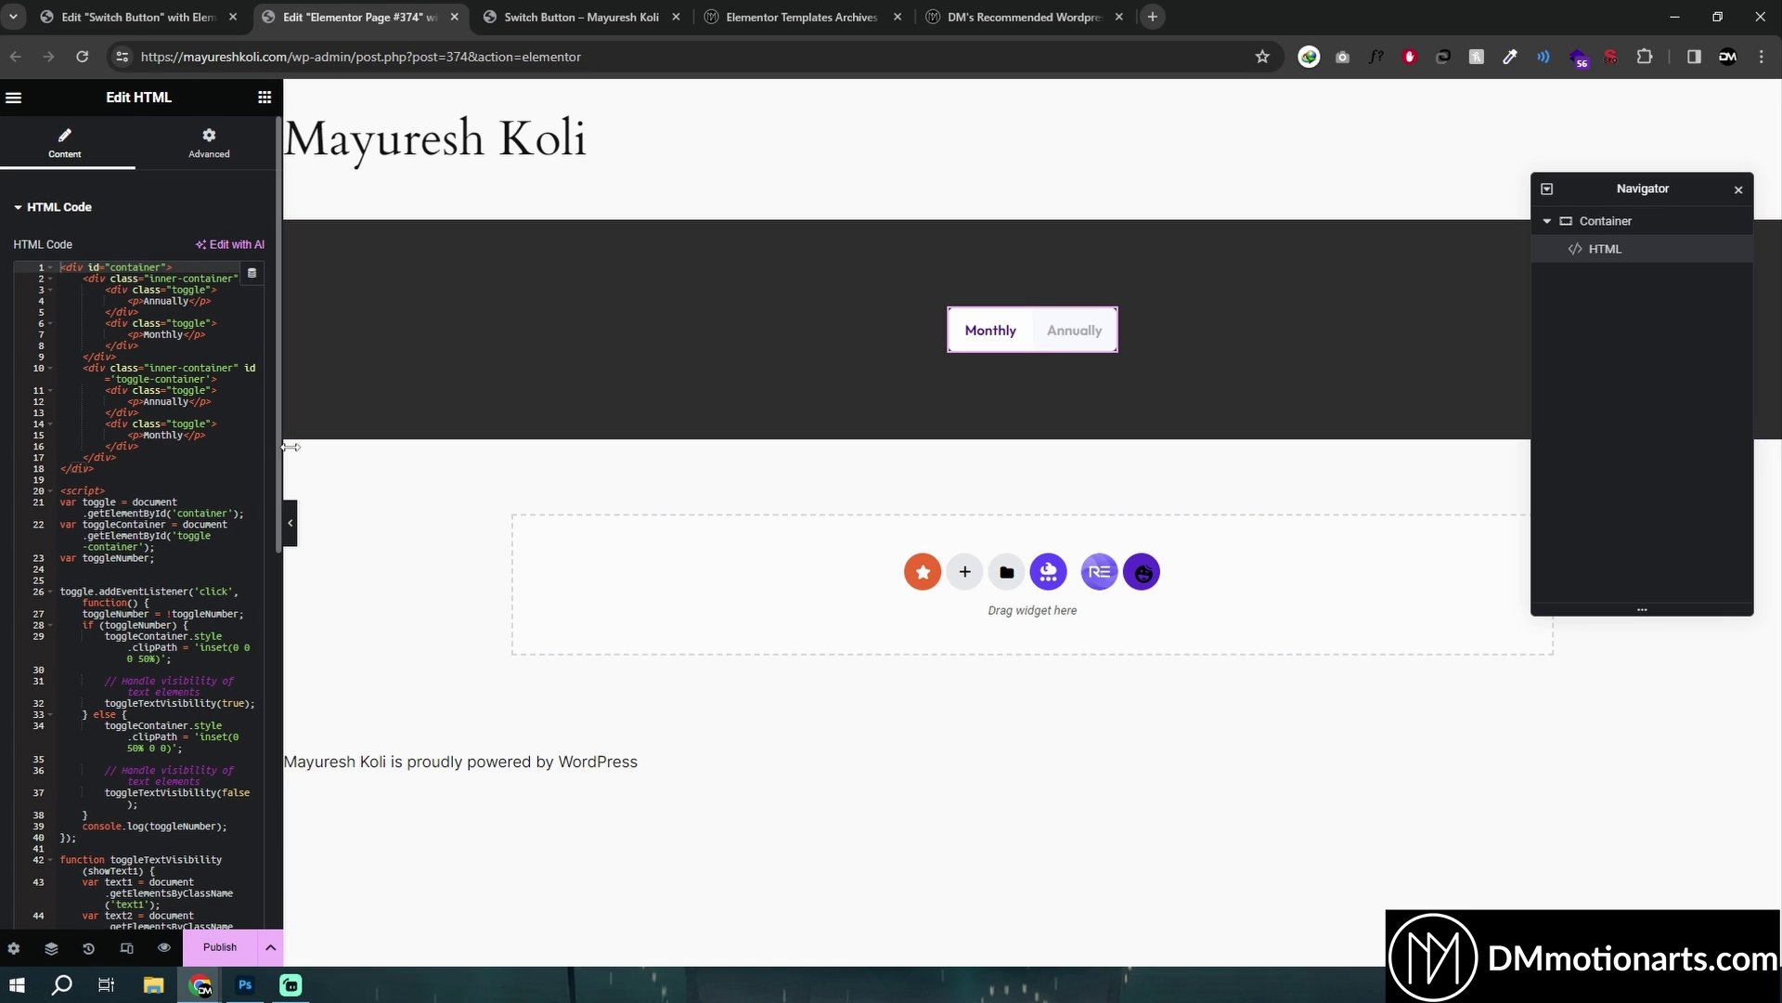
left_click_drag(284, 486, 371, 486)
left_click(149, 301)
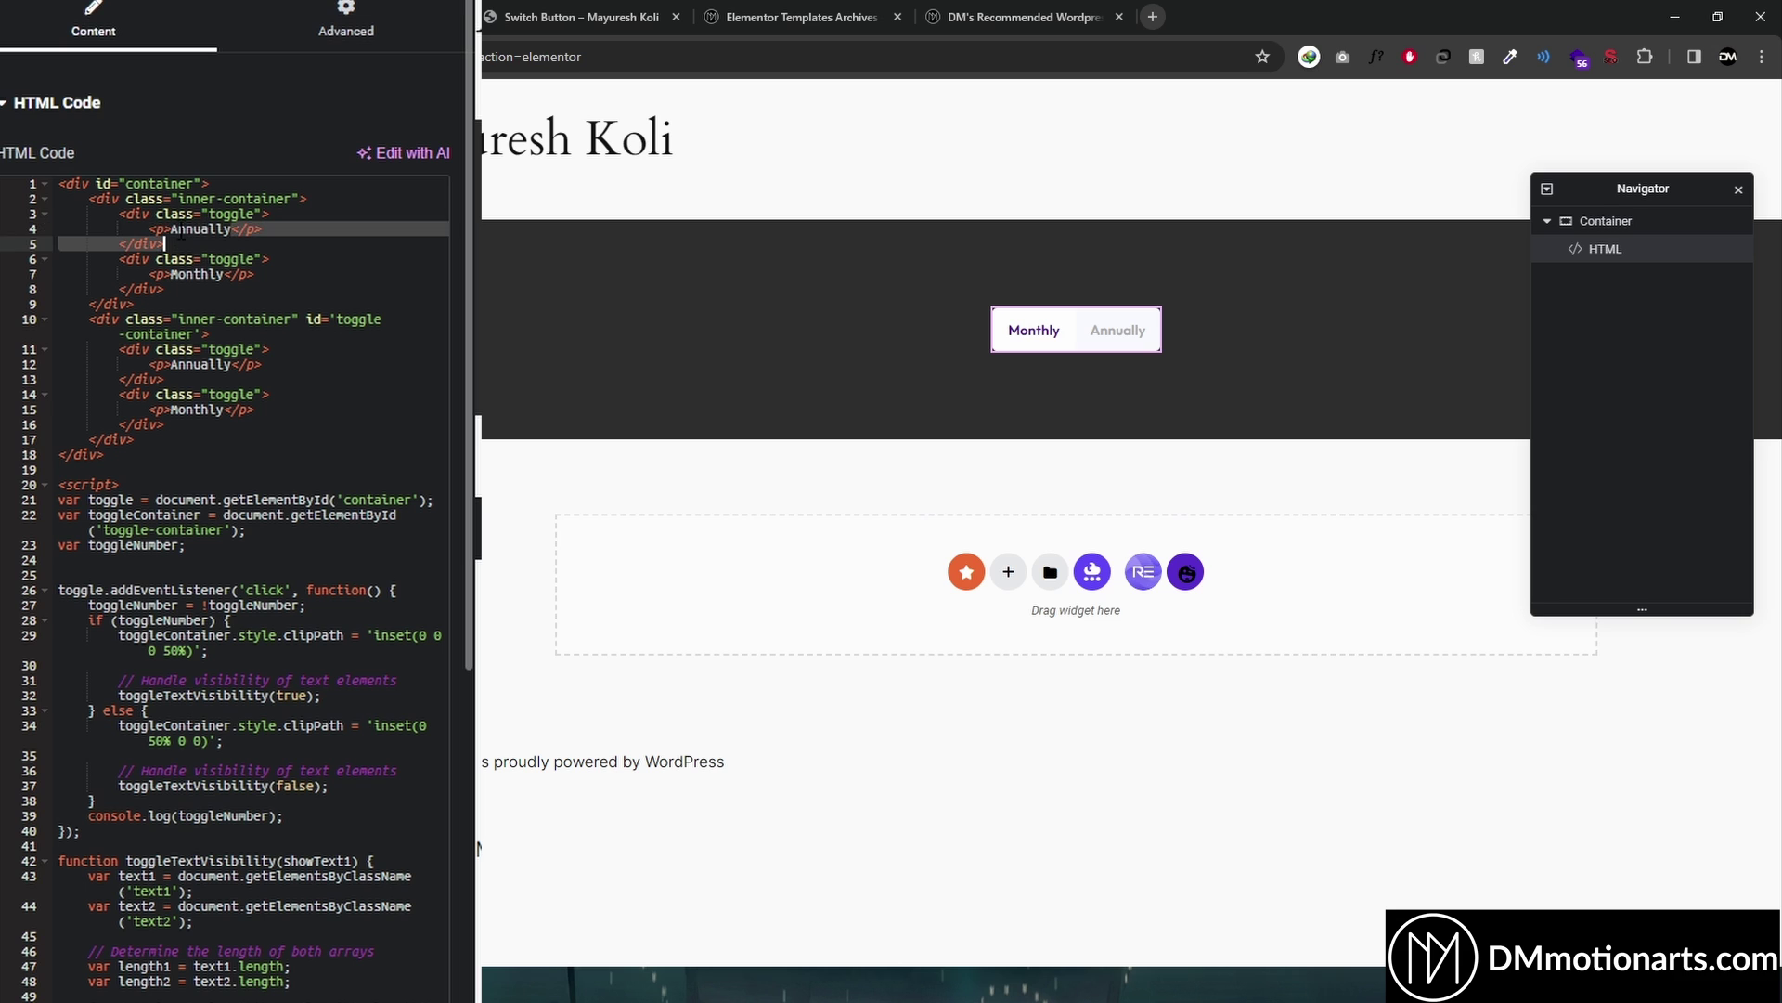
Toggle the switch between Annually and Monthly to compare its labels with the HTML code.
left_click(1042, 337)
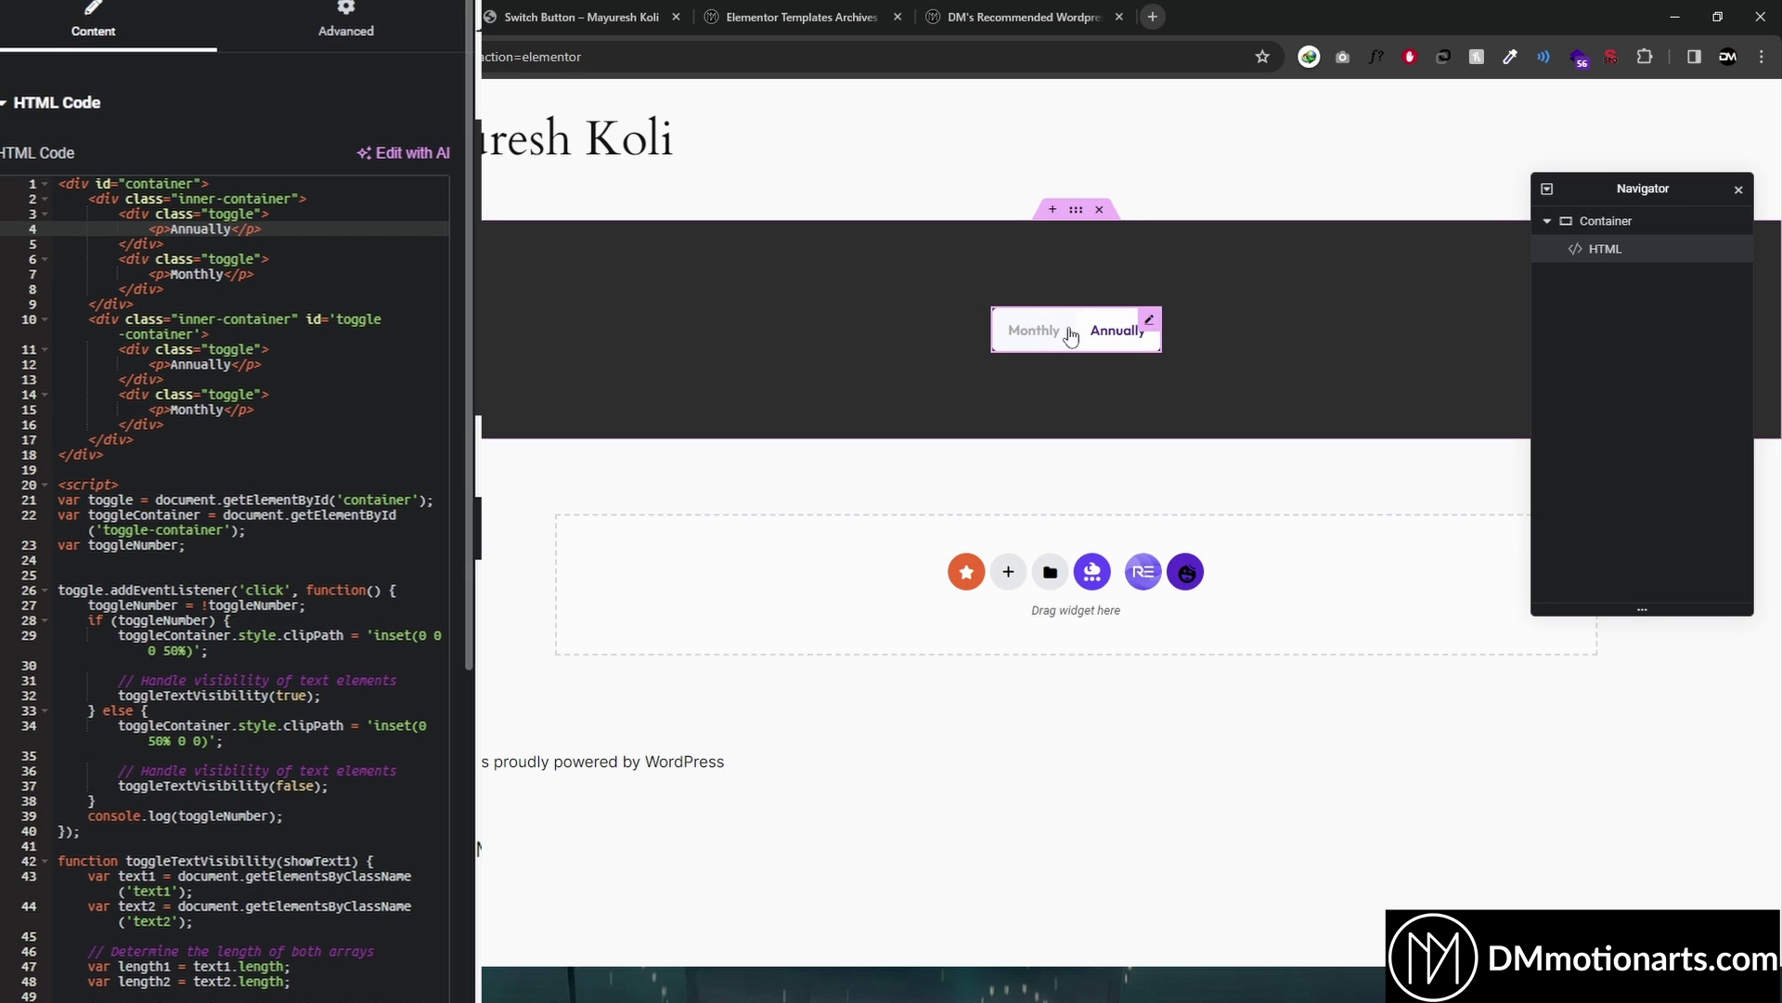
left_click(1065, 336)
left_click(1072, 336)
left_click(1071, 336)
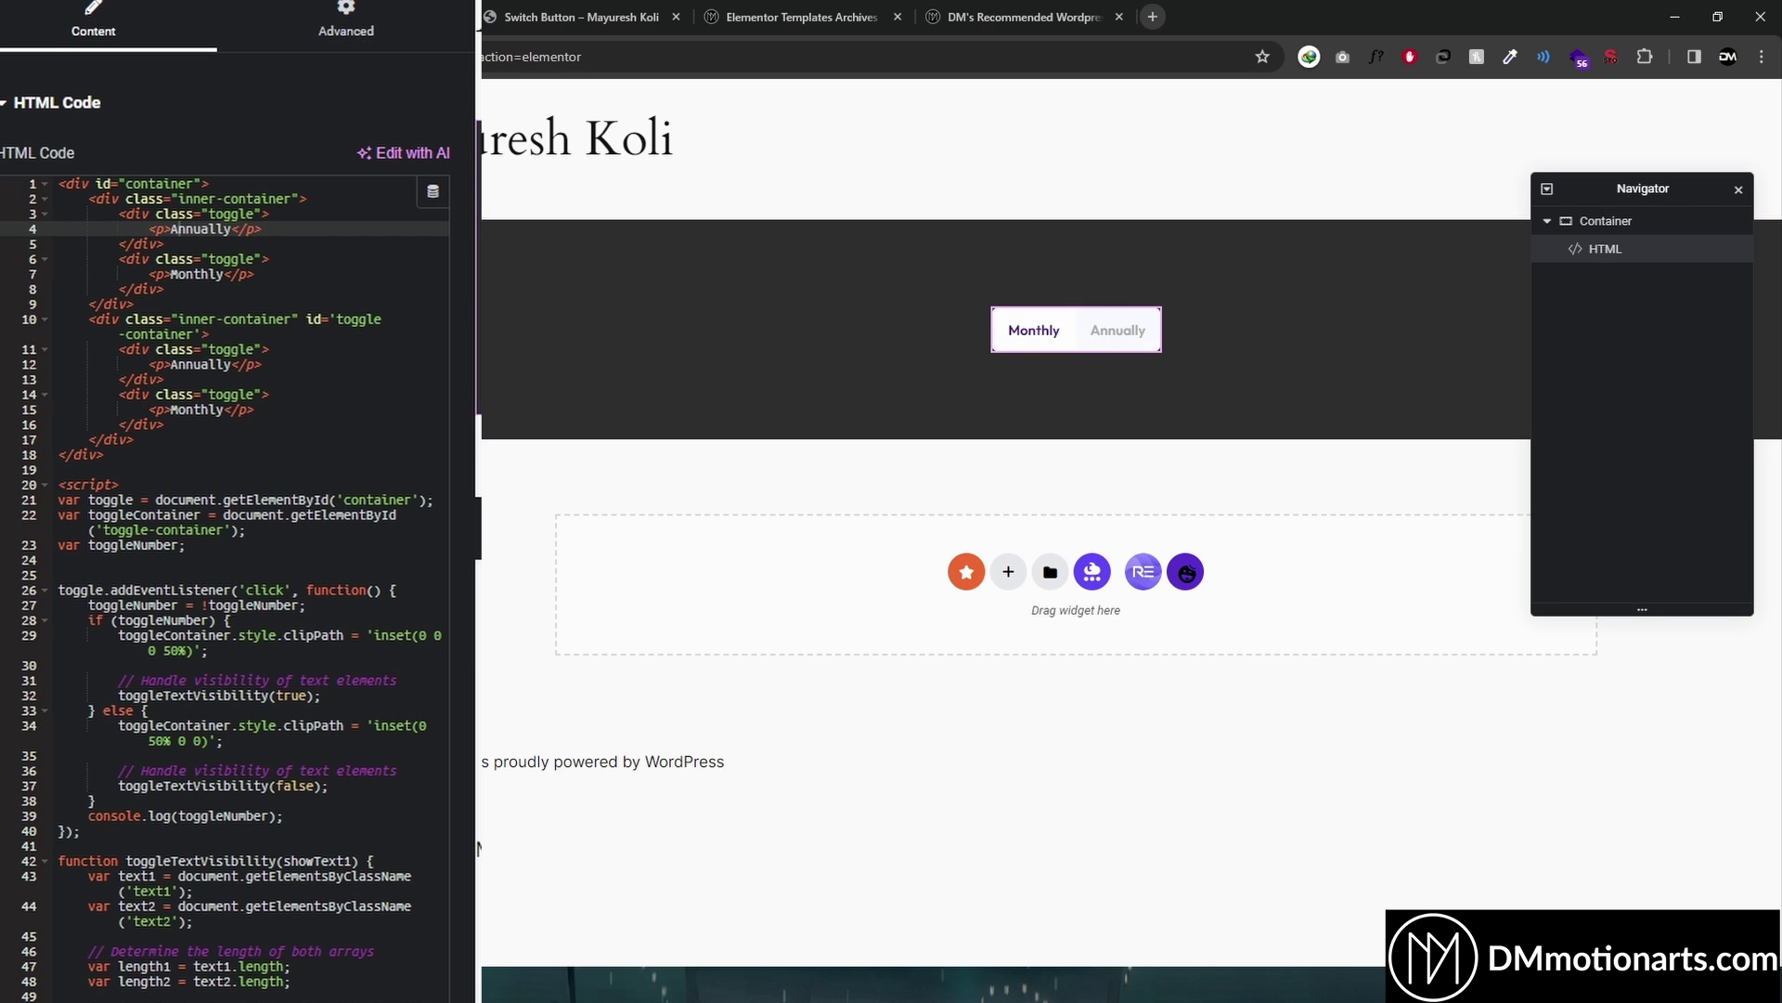
In the first inner-container's HTML, replace the Annually label with "red" and the Monthly label with "blue".
double_click(190, 229)
type("red")
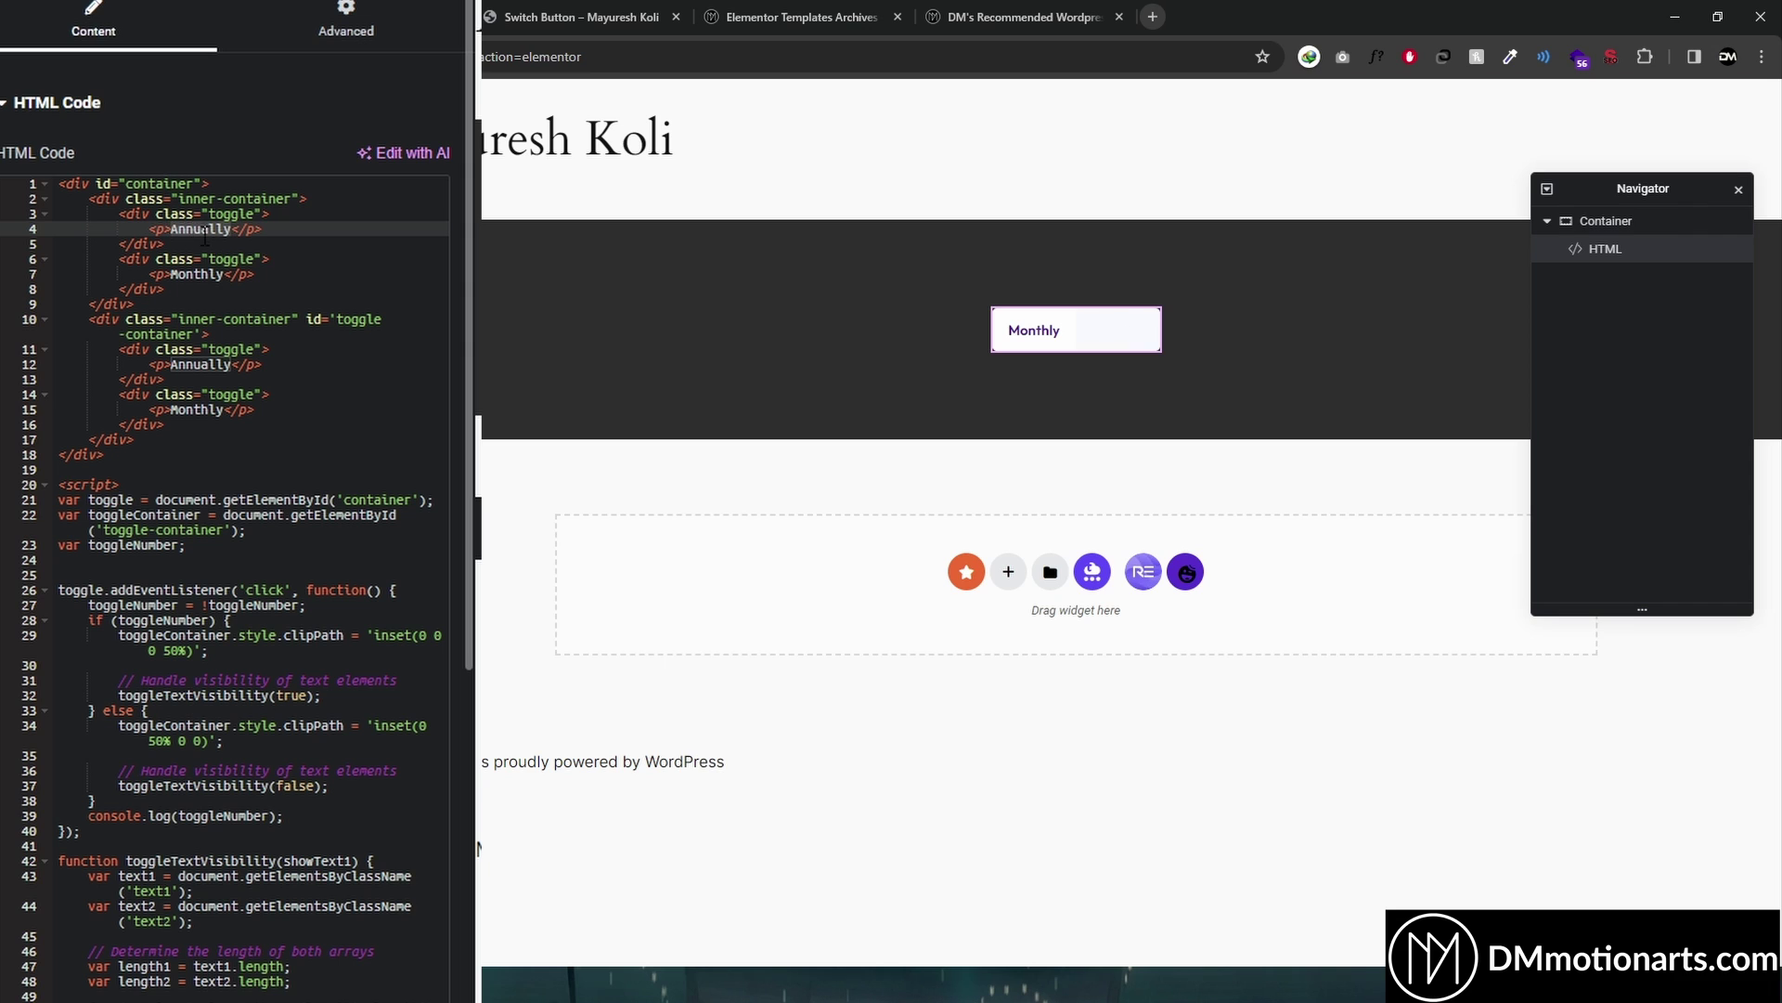
key("BackSpace")
type("d")
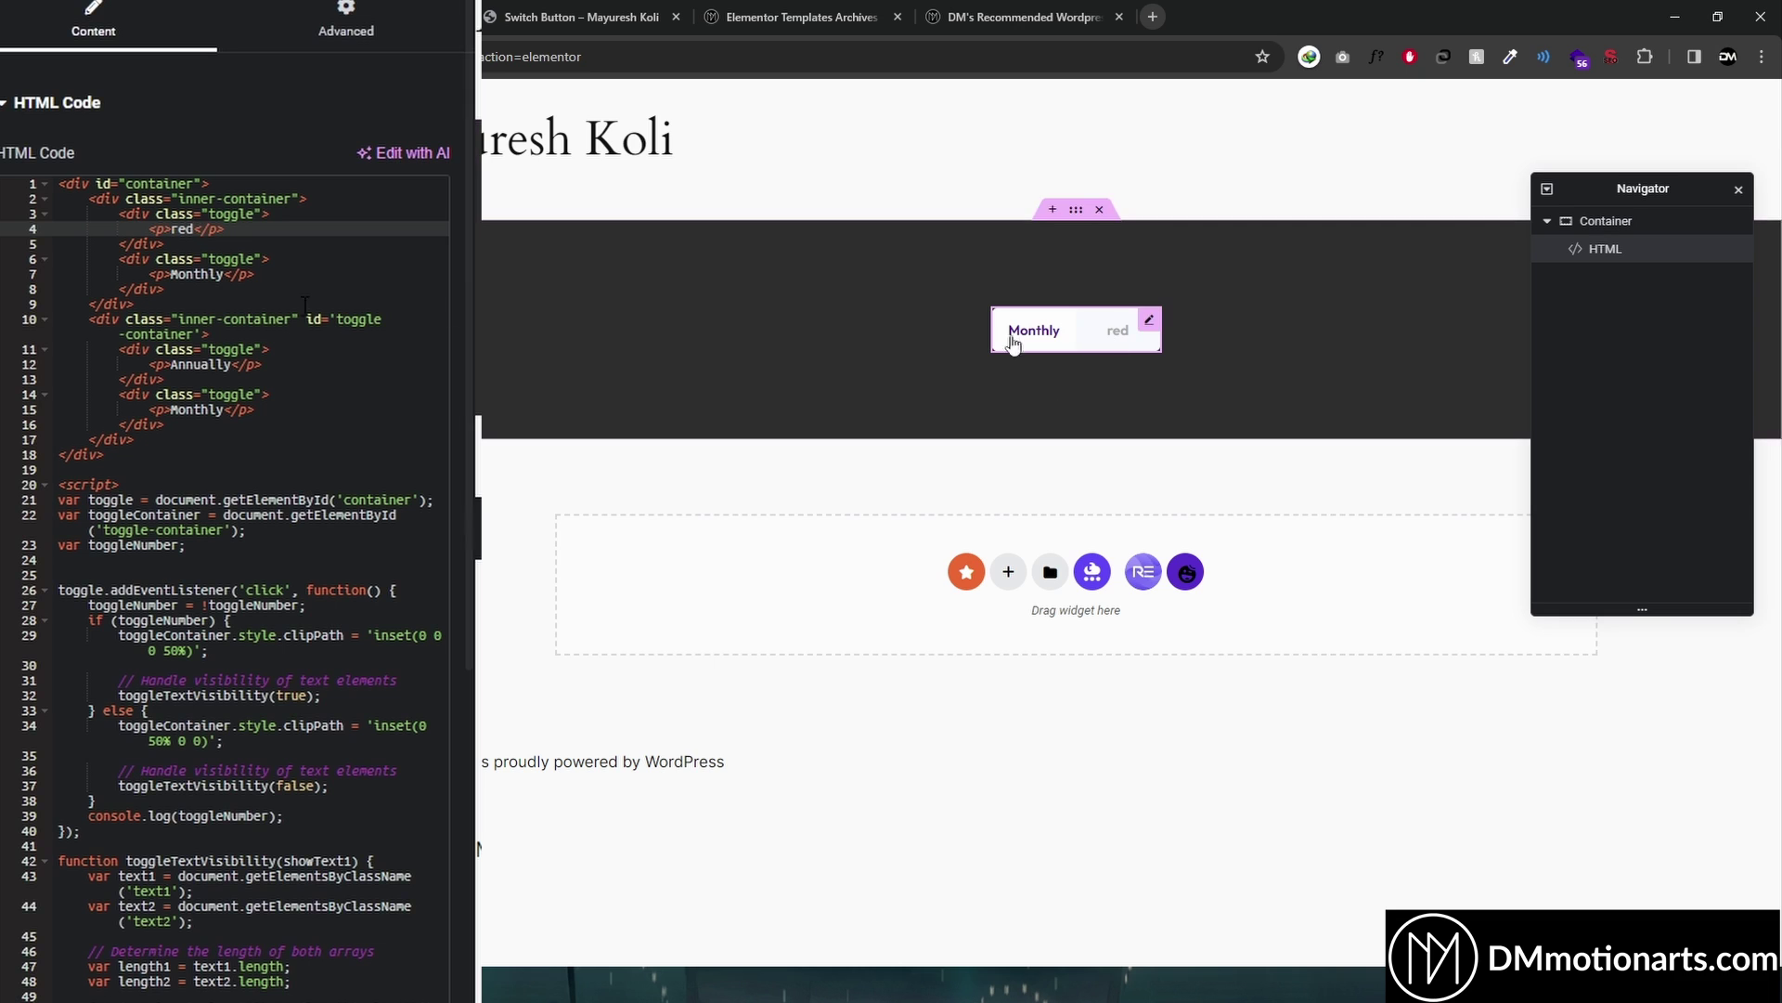
left_click(187, 287)
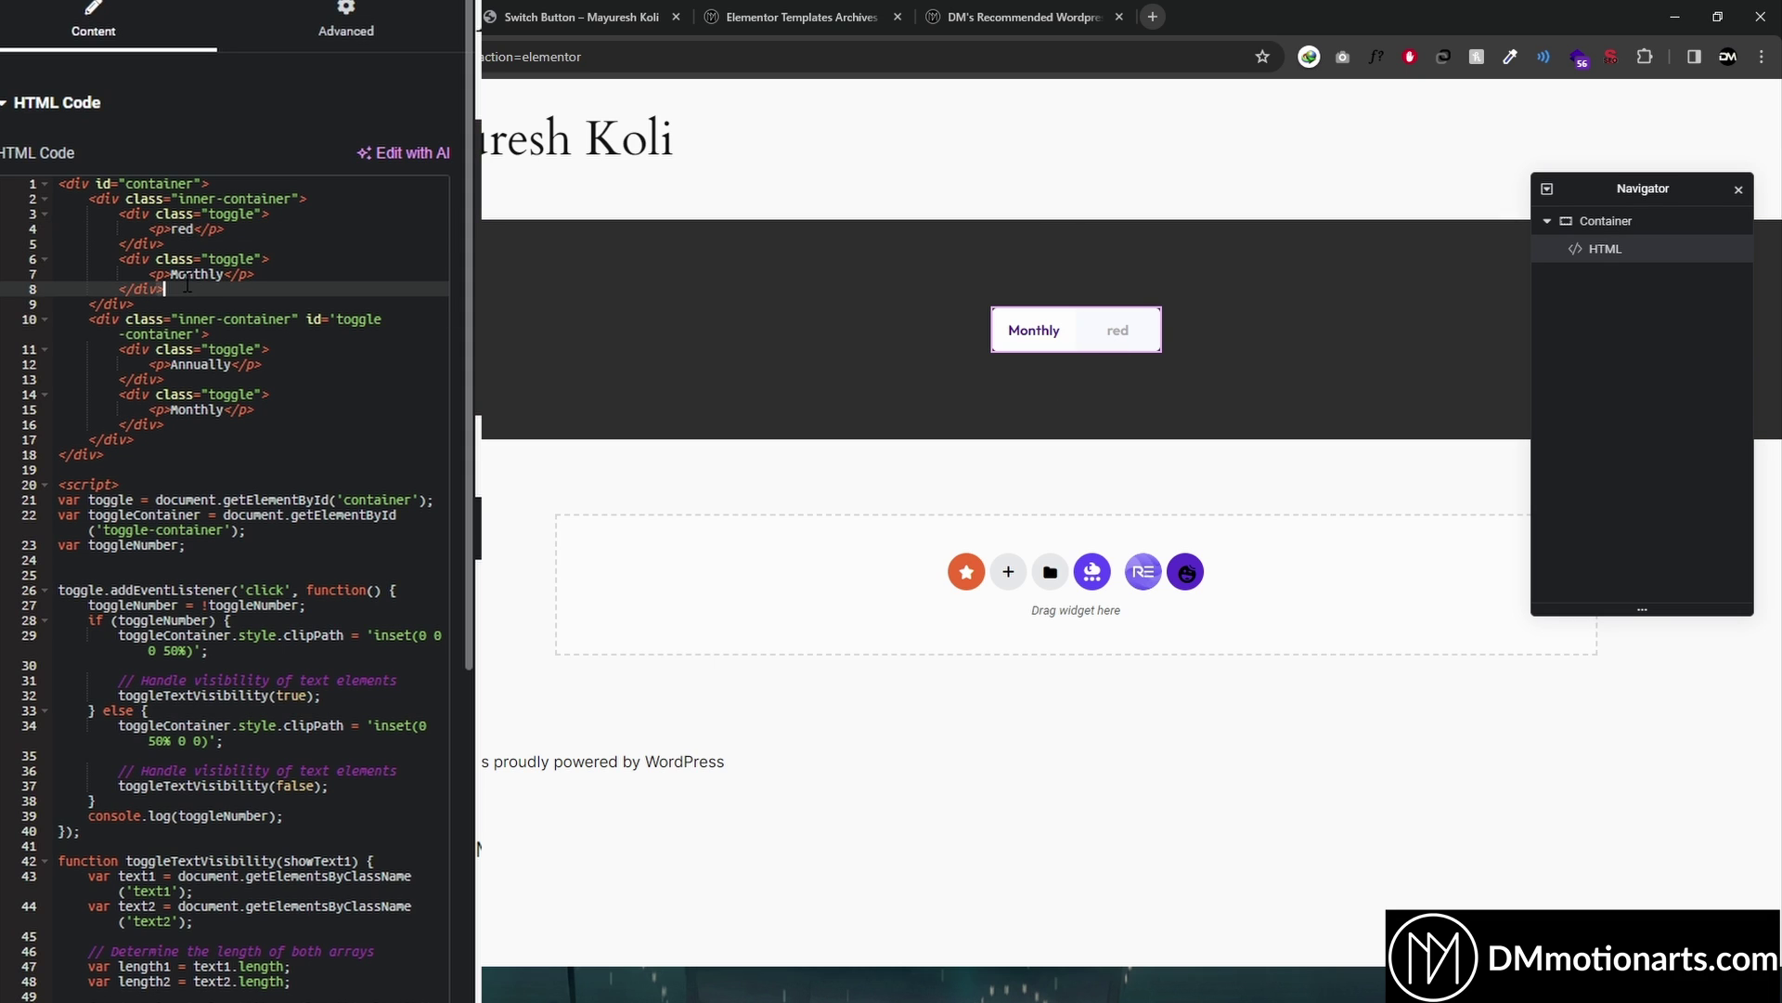
double_click(190, 275)
type("red")
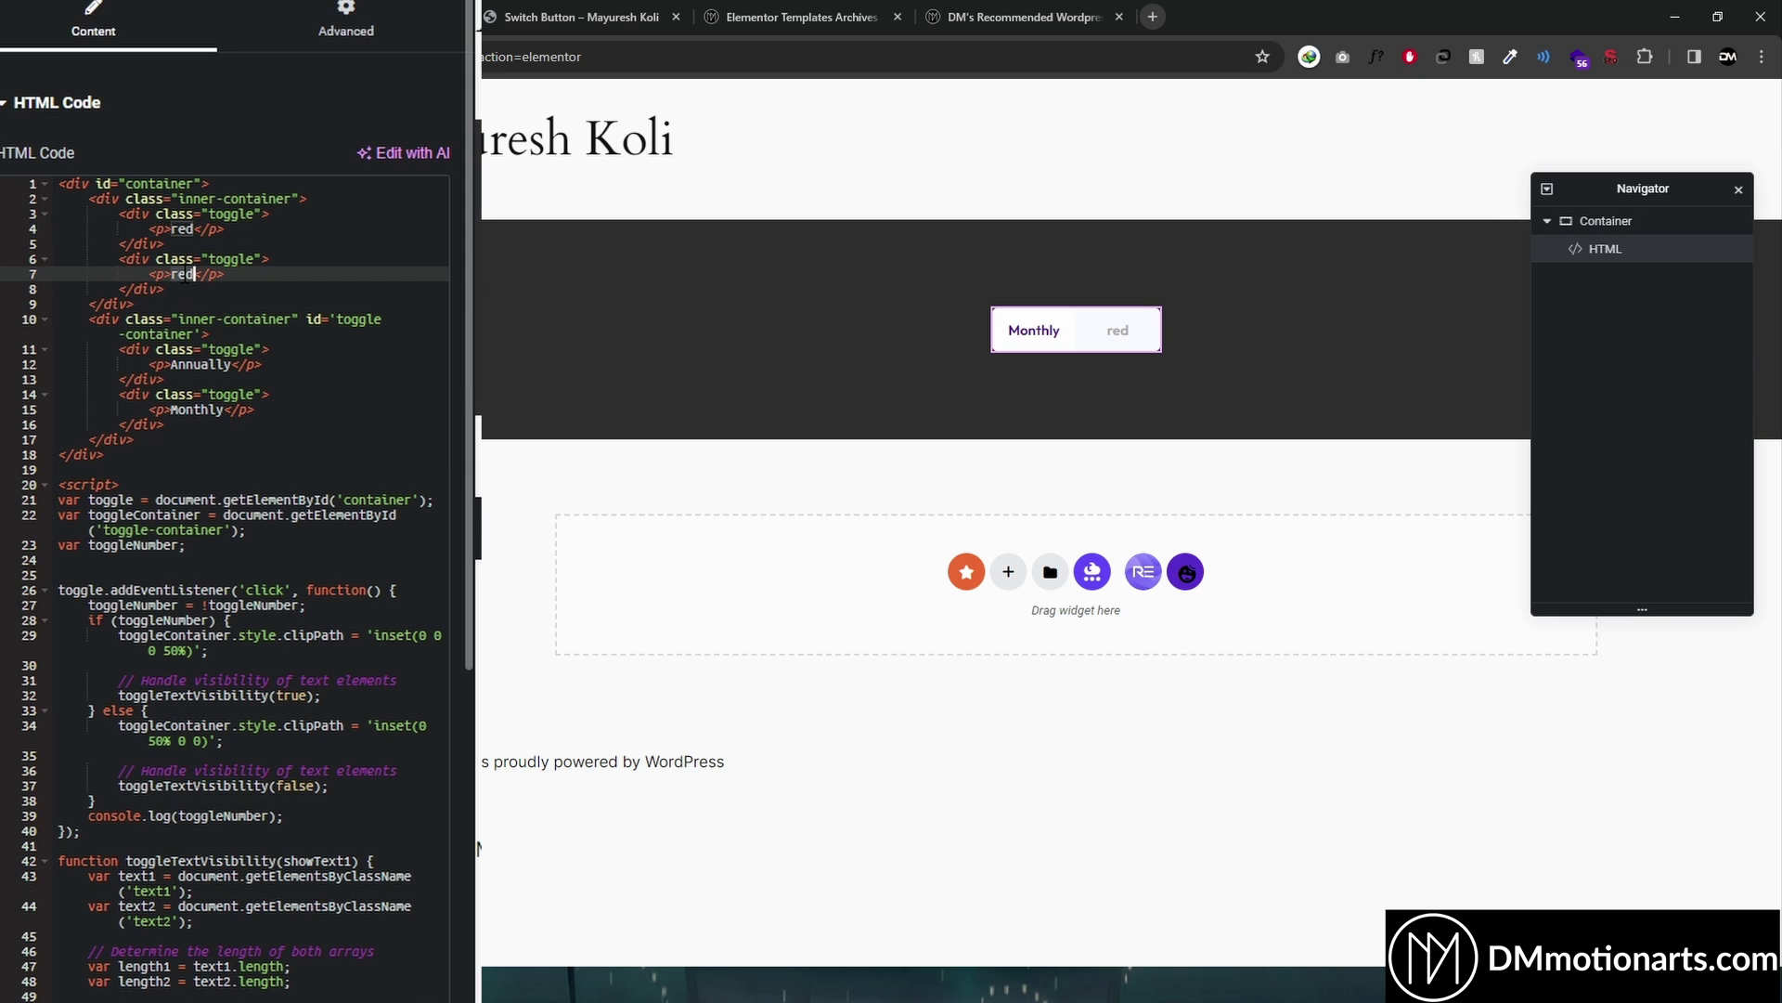
double_click(191, 275)
type("blue")
Highlight the first inner-container's toggle code and toggle the switch to see which state uses the edited labels.
left_click(1125, 326)
left_click(148, 199)
left_click_drag(121, 216, 165, 288)
left_click(1128, 332)
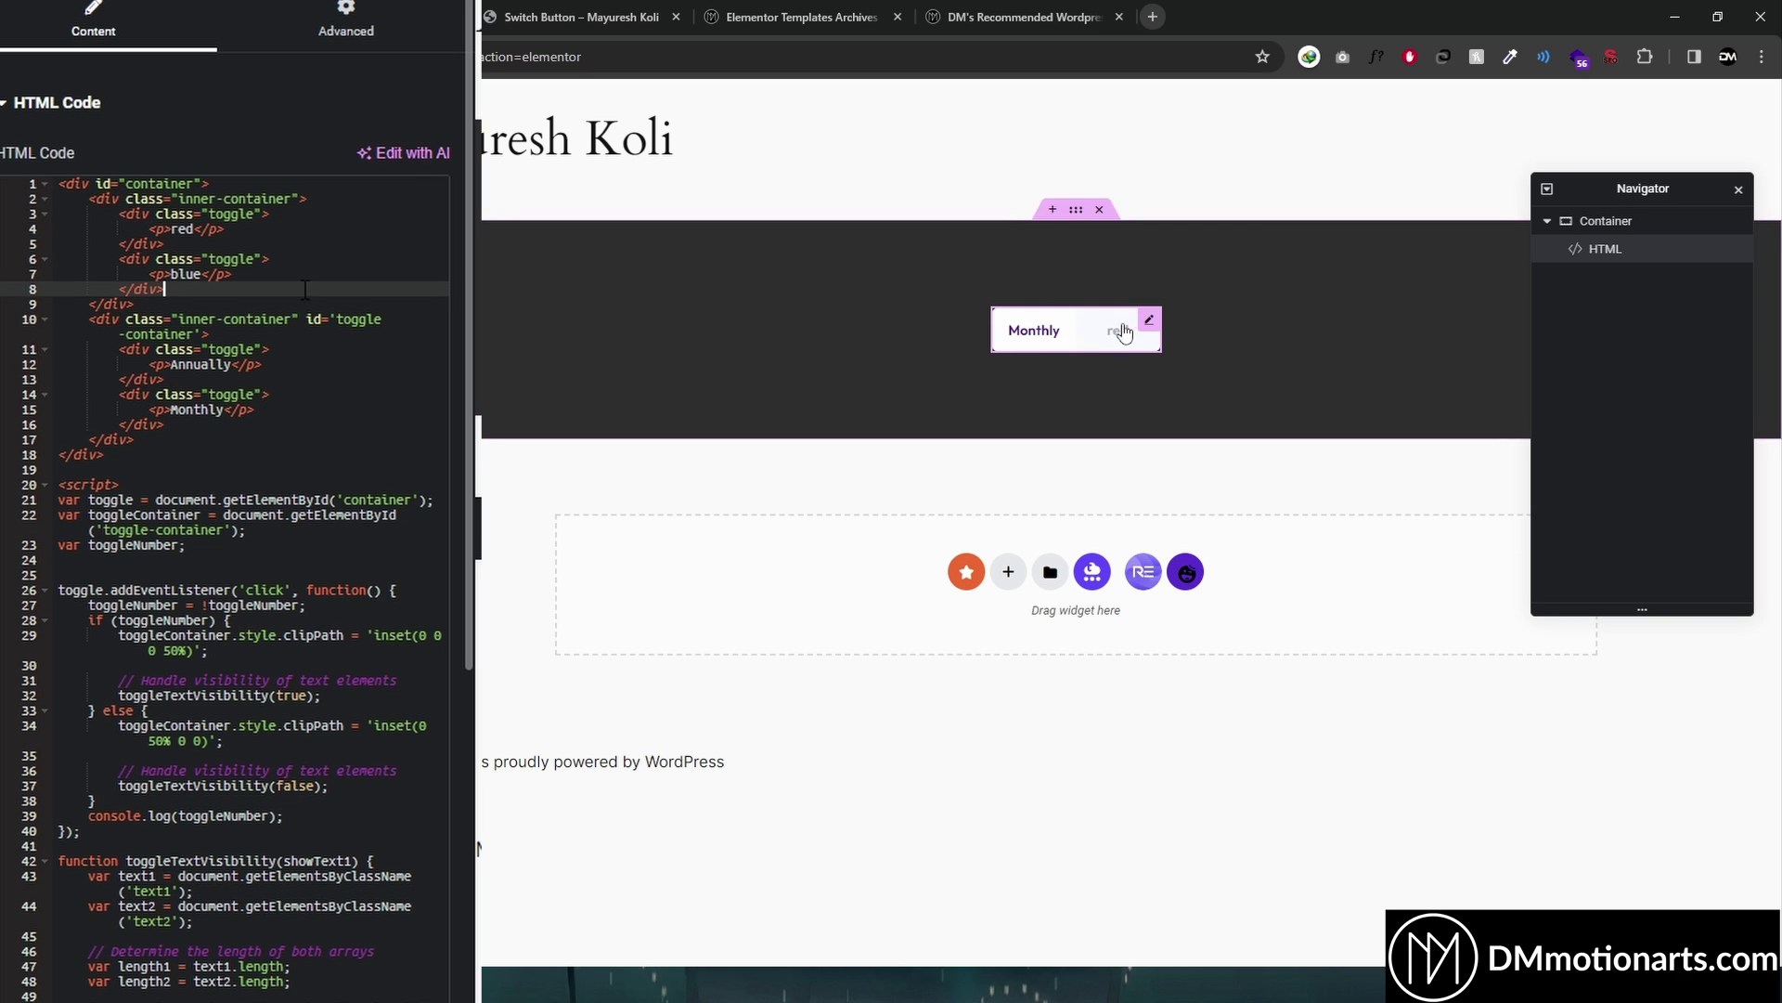
left_click(1095, 343)
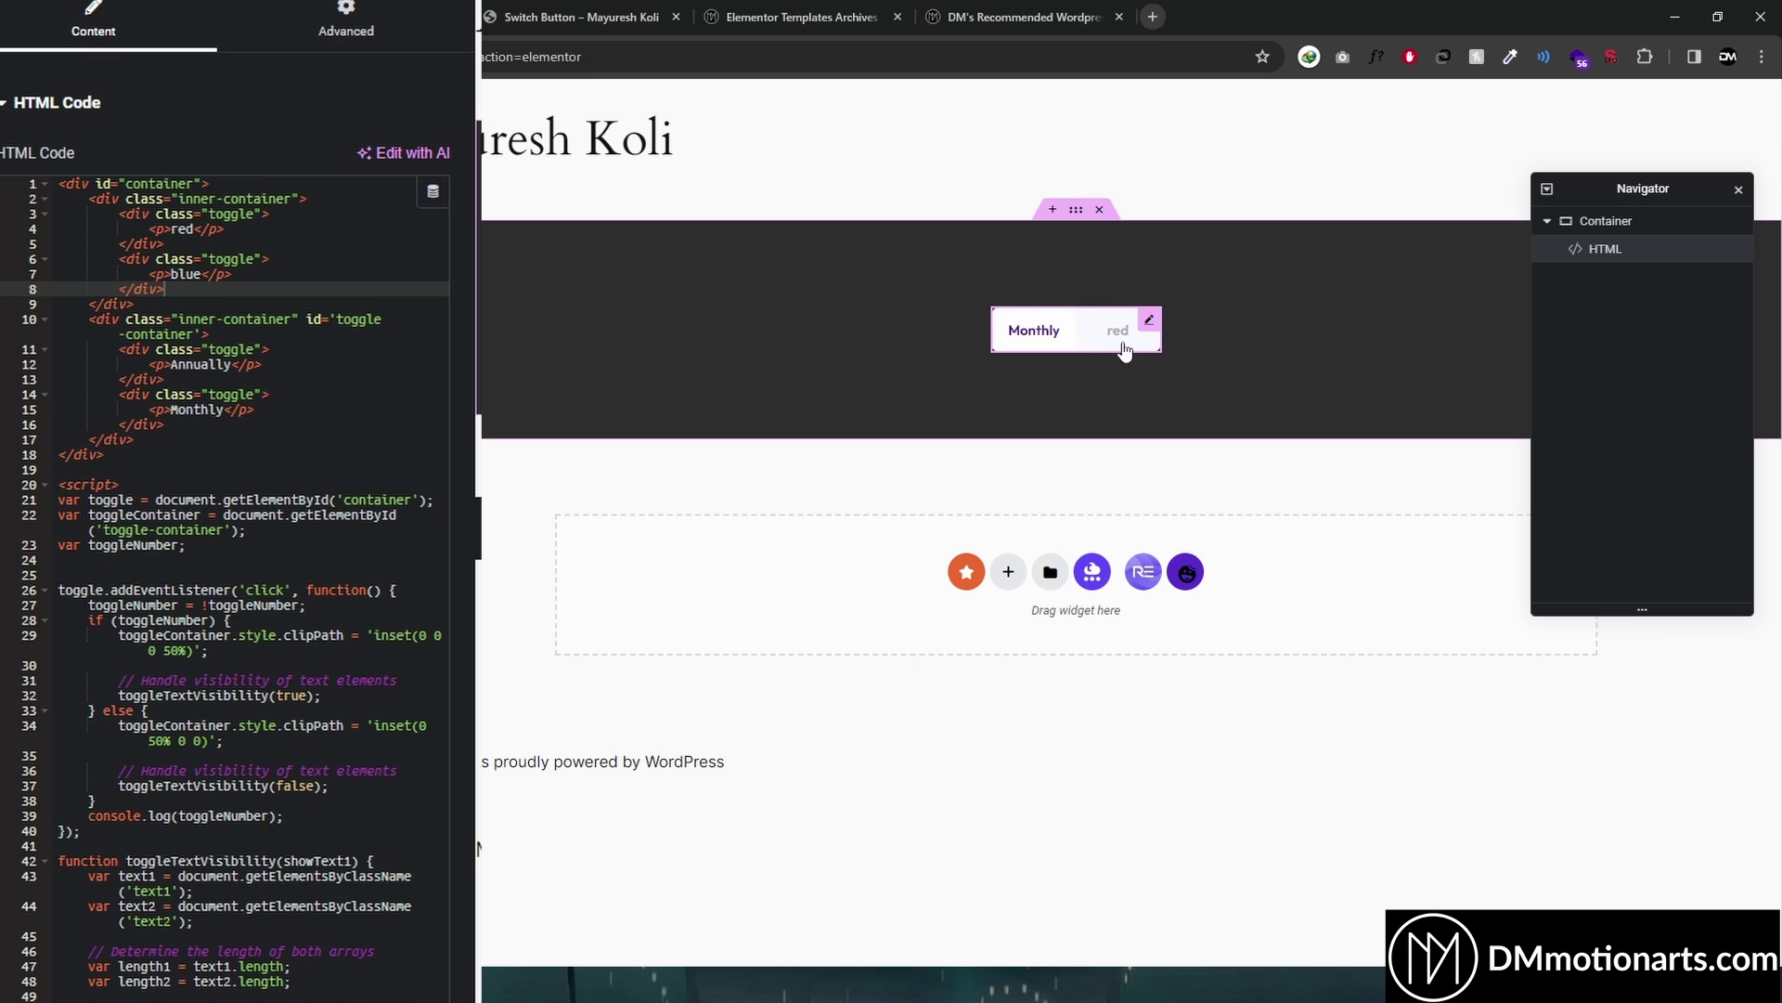
left_click(1029, 339)
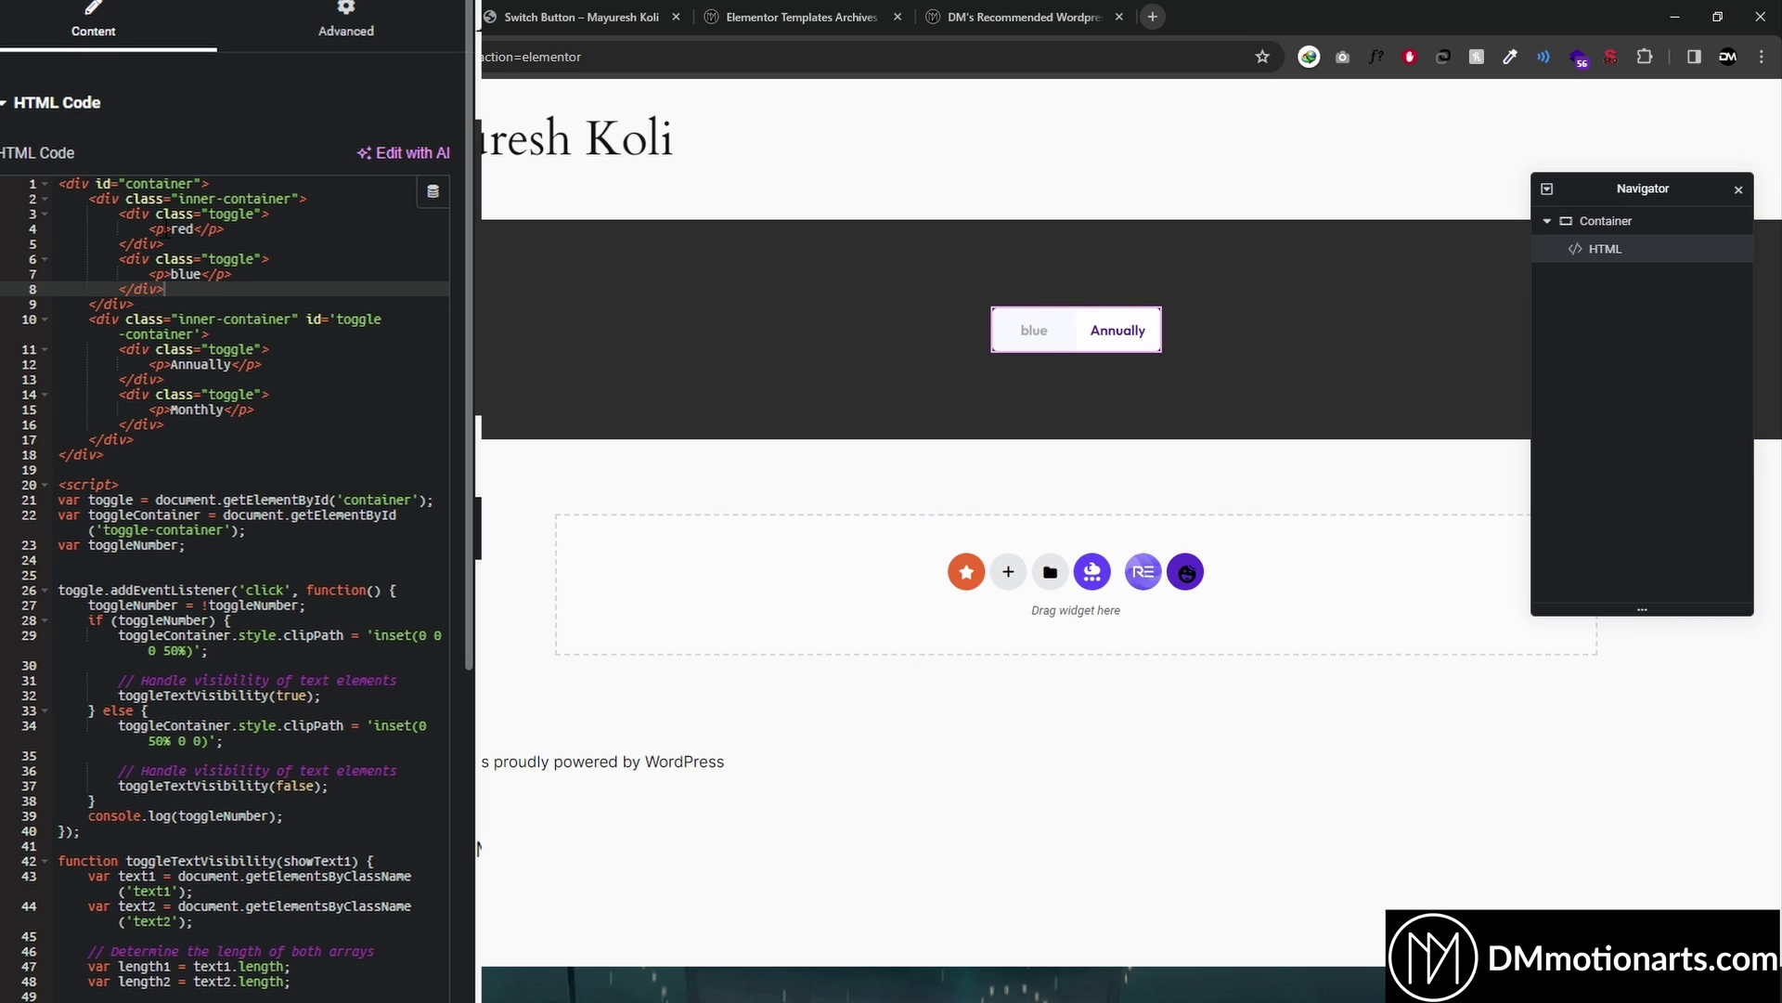
Undo the "red" and "blue" label edits in the first inner-container.
left_click(188, 229)
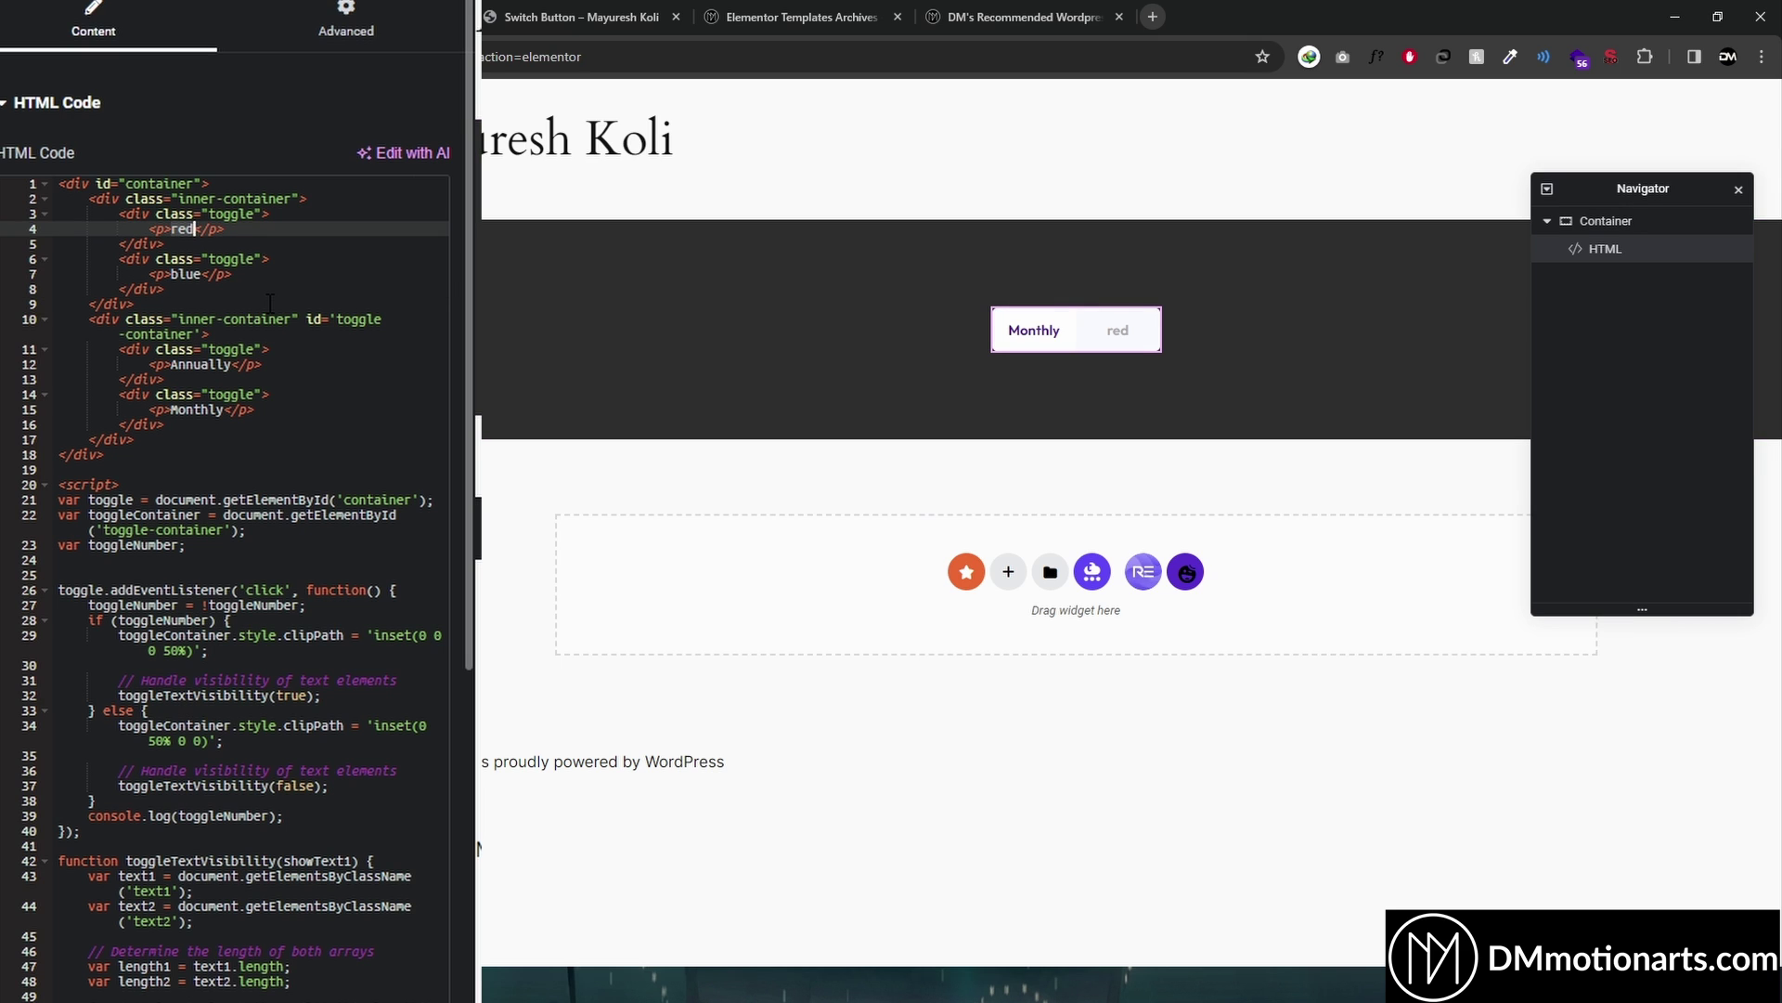
key("ctrl+z")
key("ctrl+z")
key("ctrl+z")
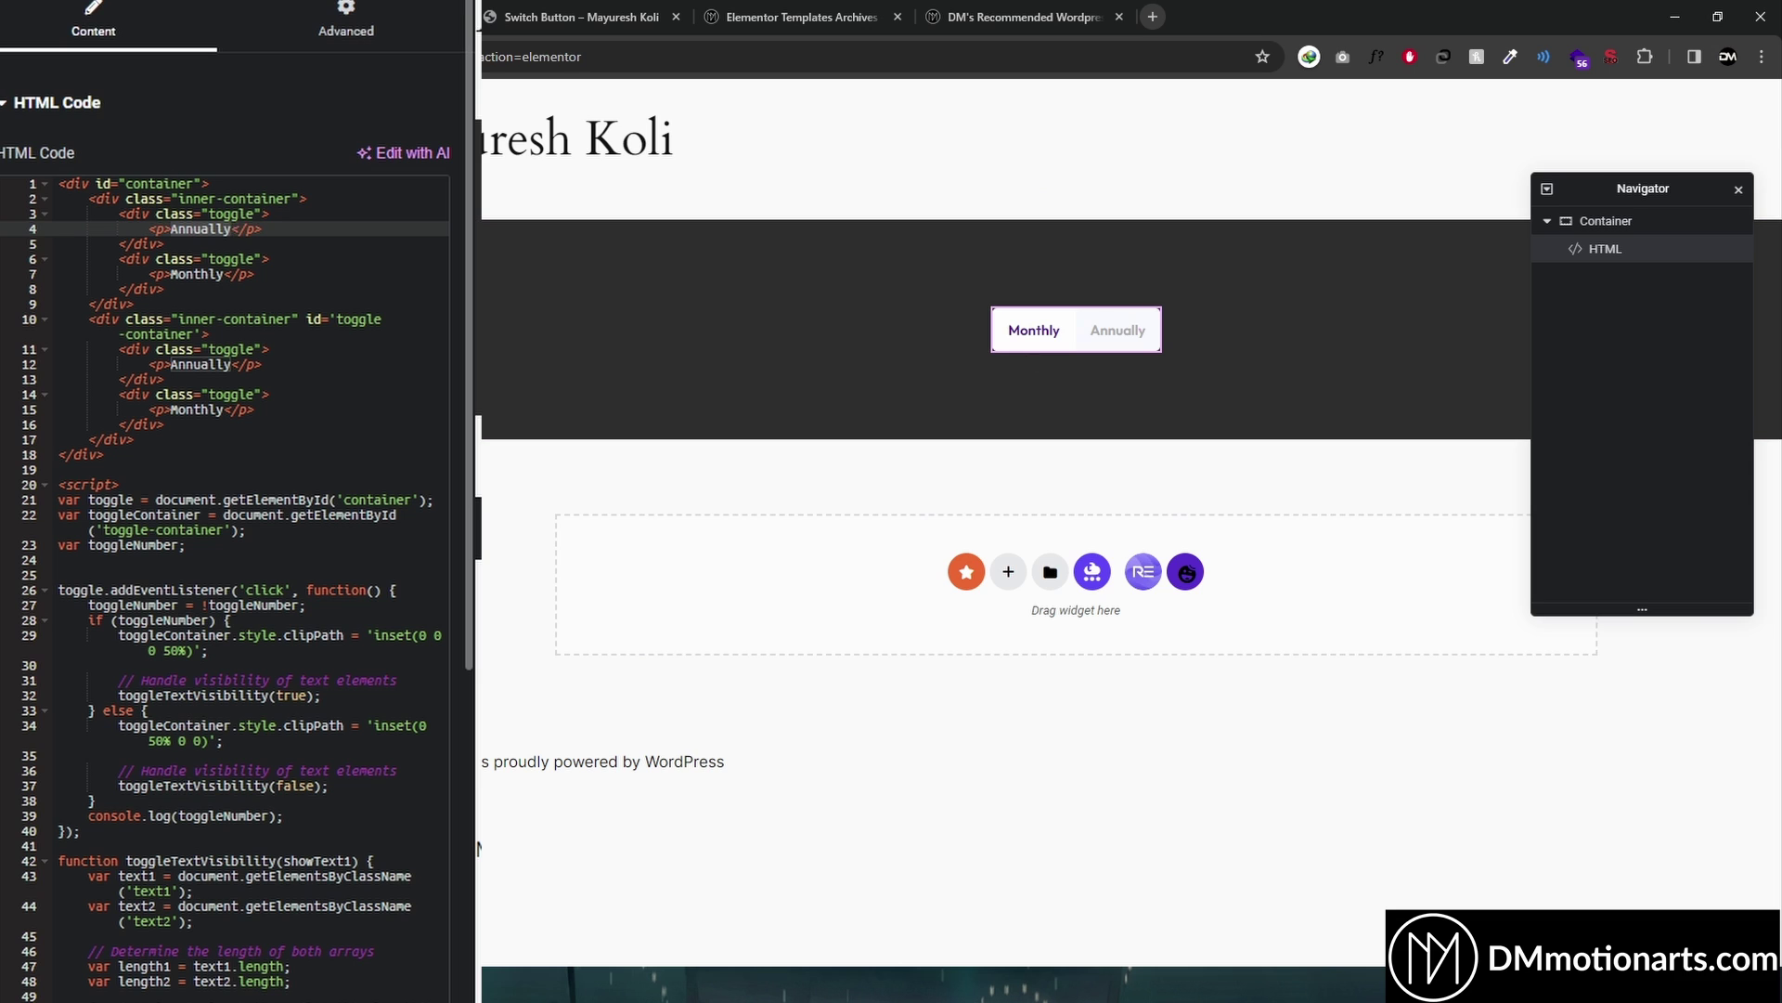
In the second inner-container's HTML, replace the Annually label with "red".
left_click(232, 364)
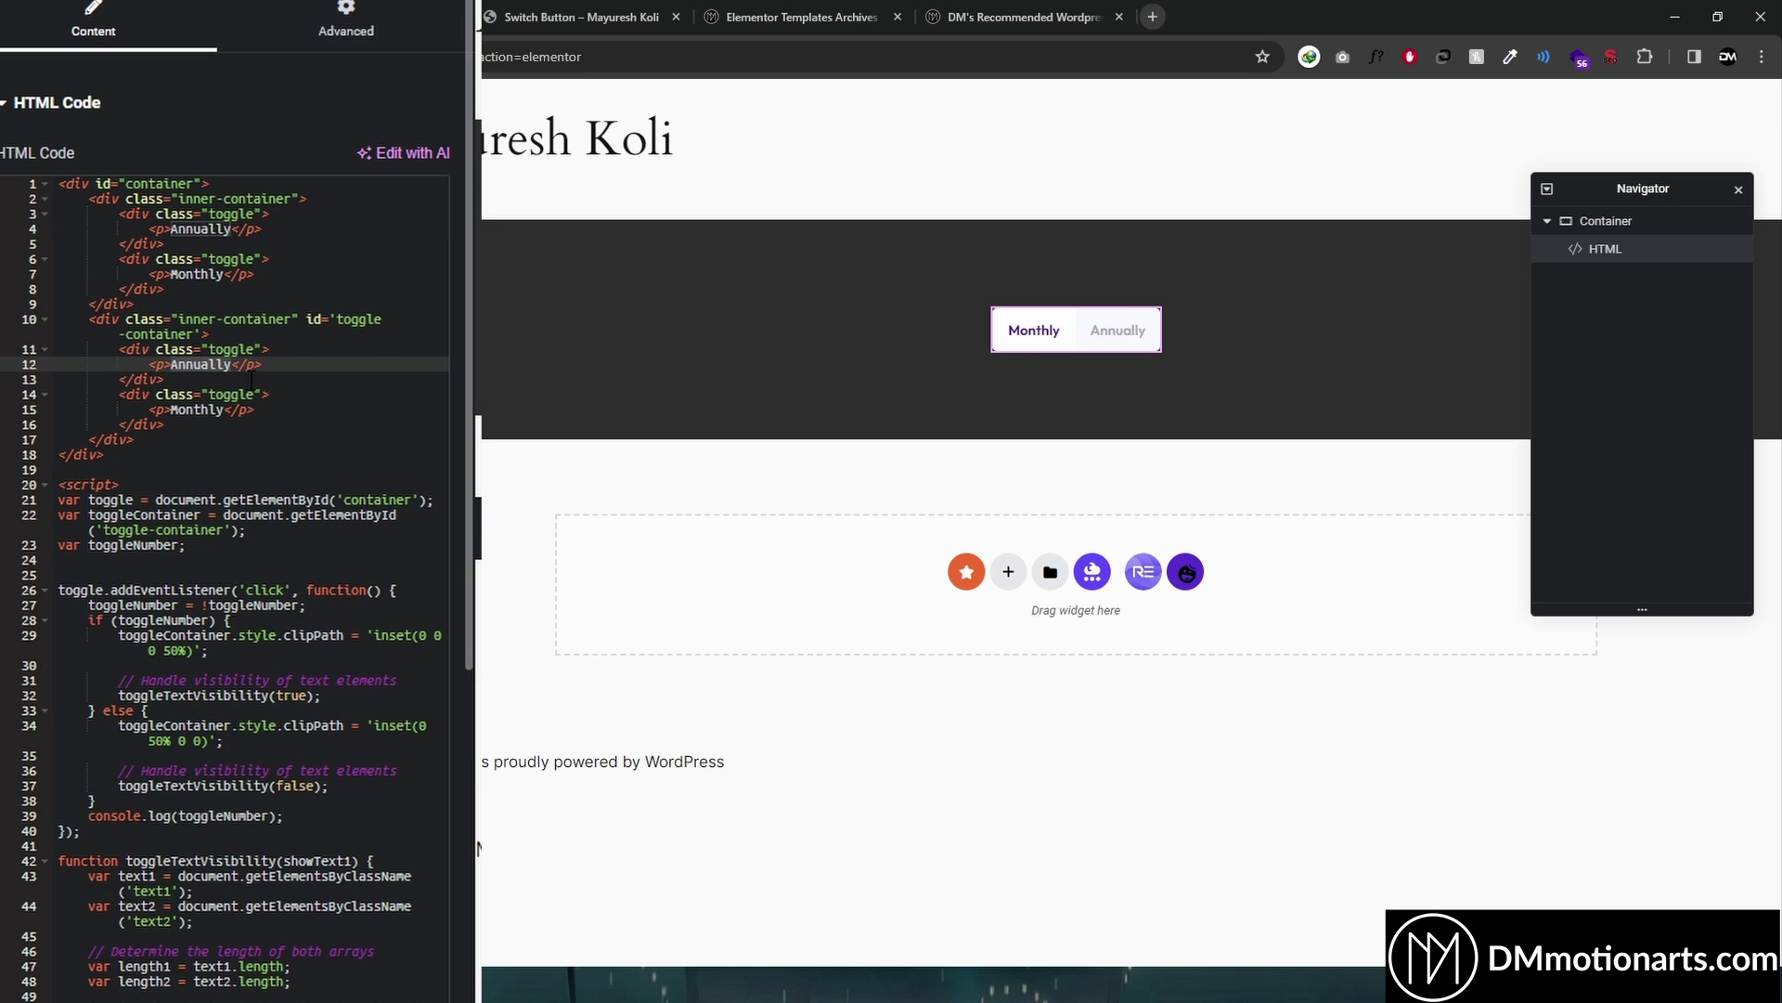
key("ctrl+BackSpace")
type("rd")
key("Left")
type("e")
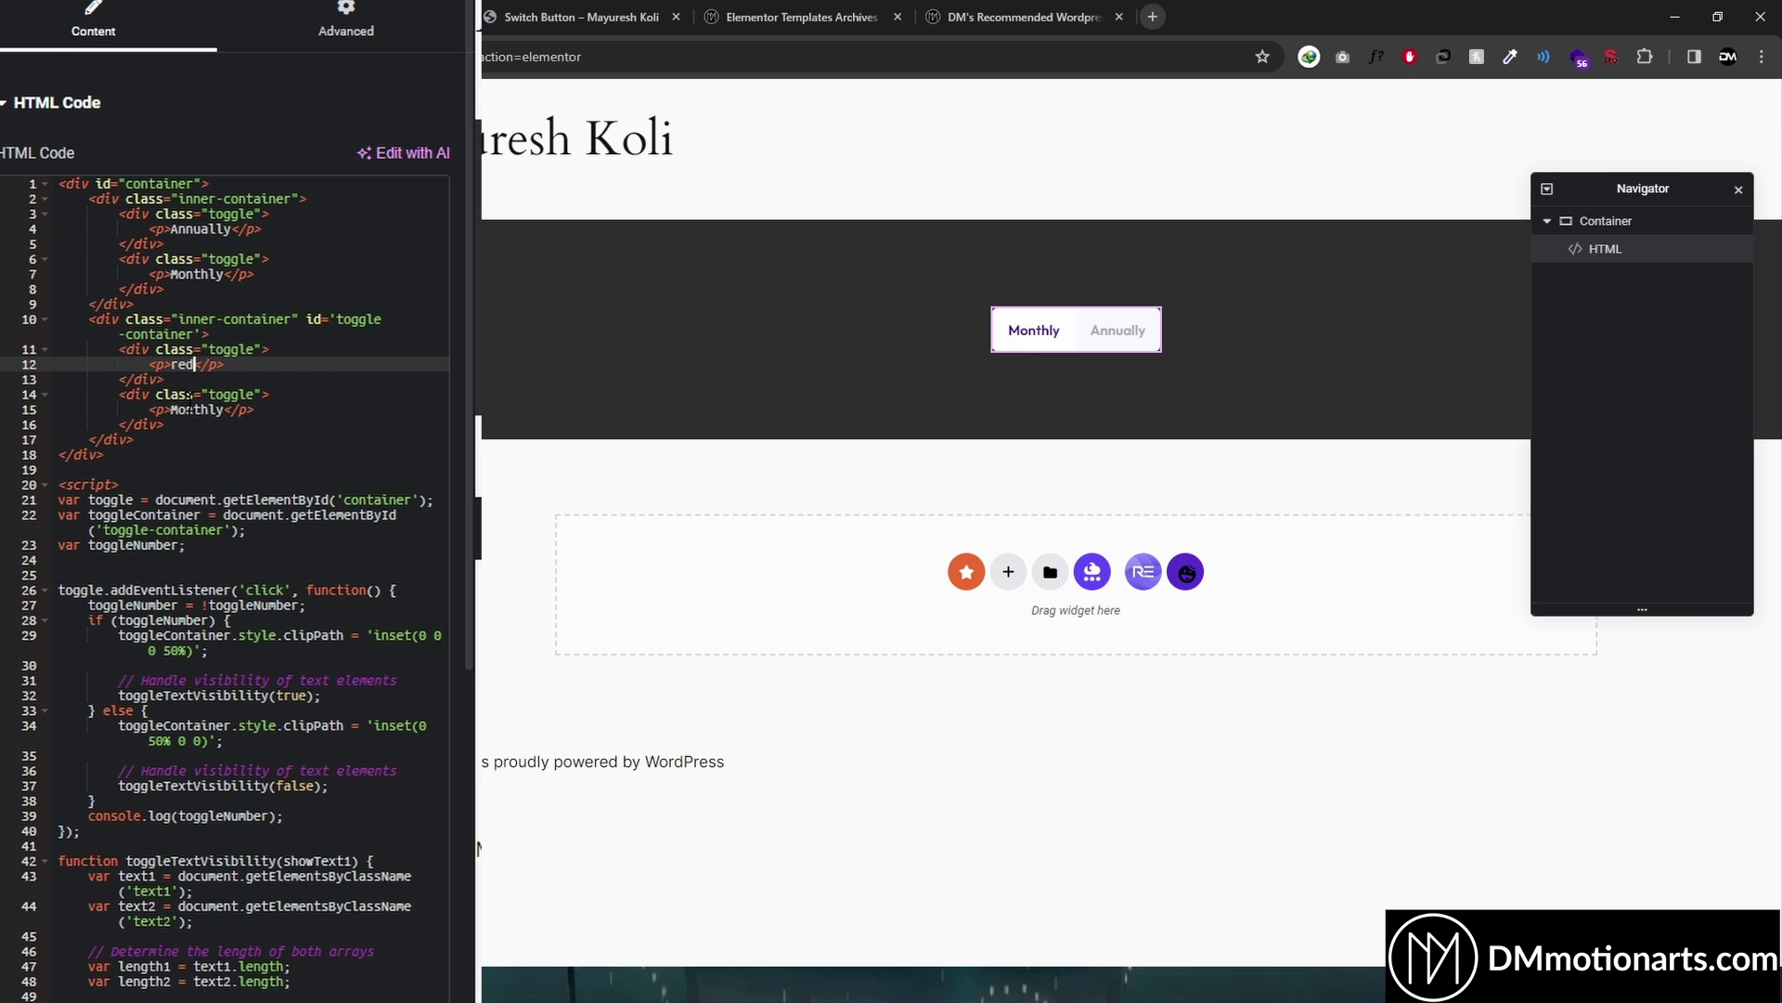
In the second inner-container's HTML, replace the Monthly label with "blue" and toggle the switch to test the edited labels.
left_click(197, 416)
key("ctrl+Delete")
type("blue")
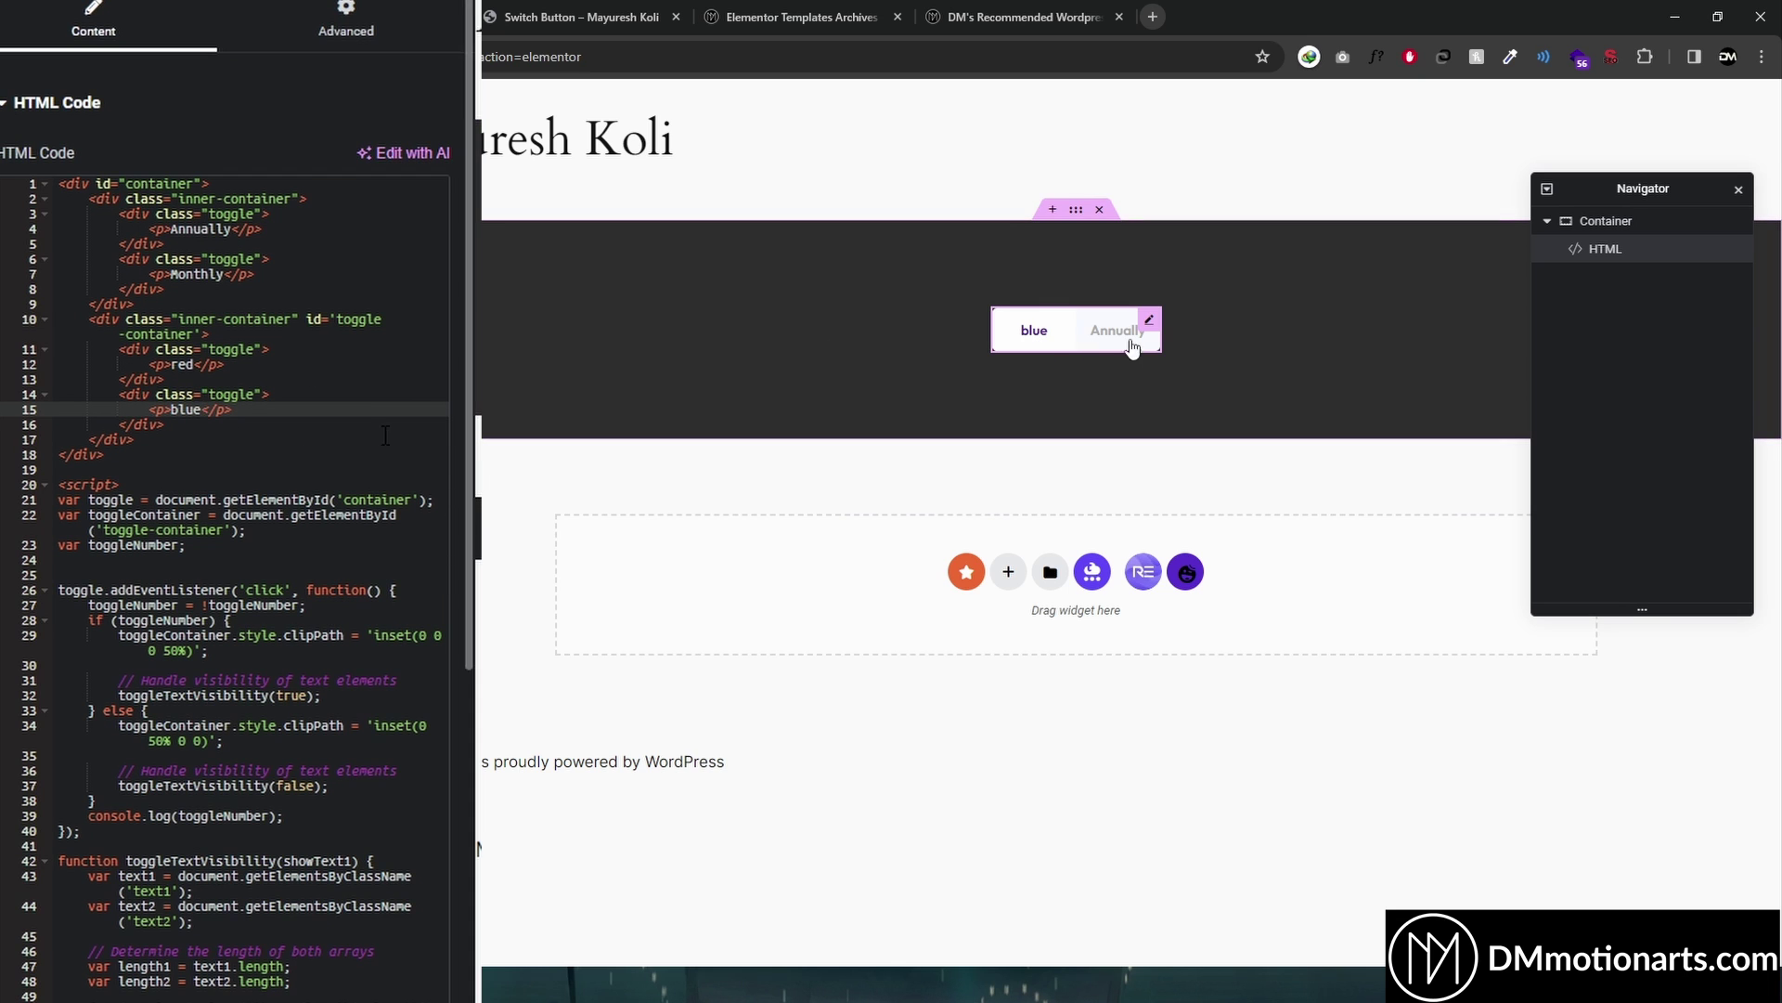
left_click(1078, 346)
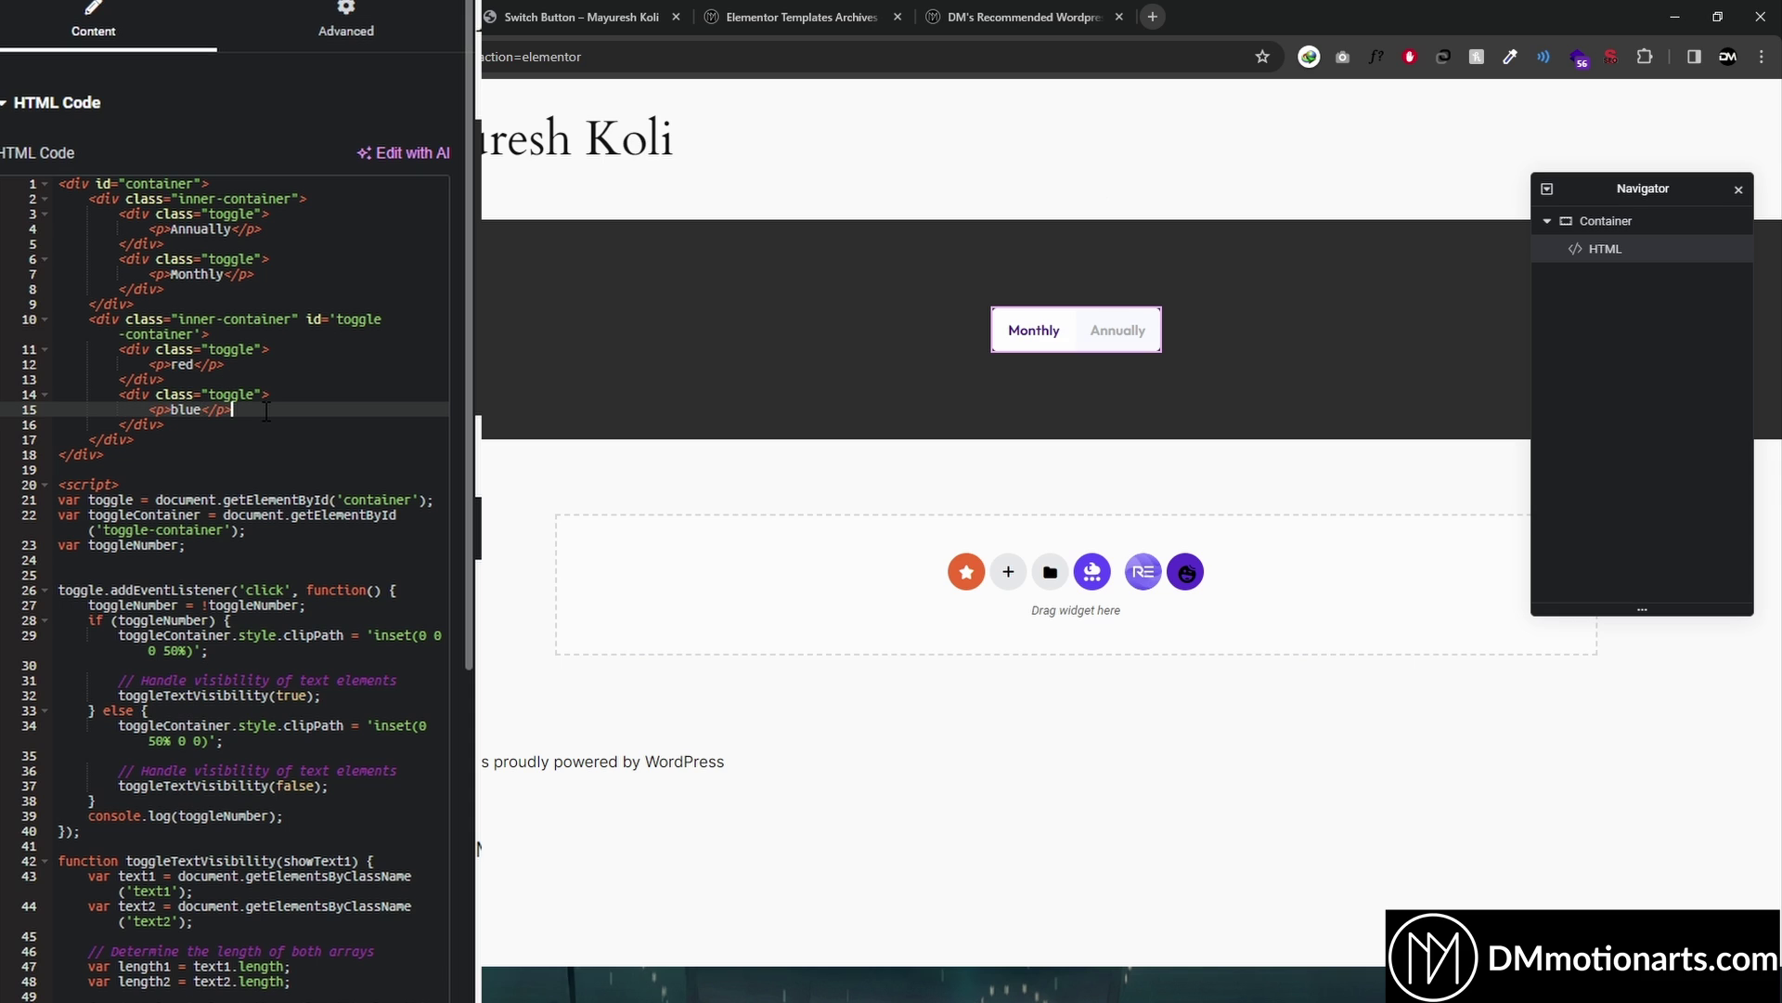
Undo the "red" and "blue" label edits in the second inner-container.
key("ctrl+z")
key("ctrl+z")
key("ctrl+z")
key("ctrl+z")
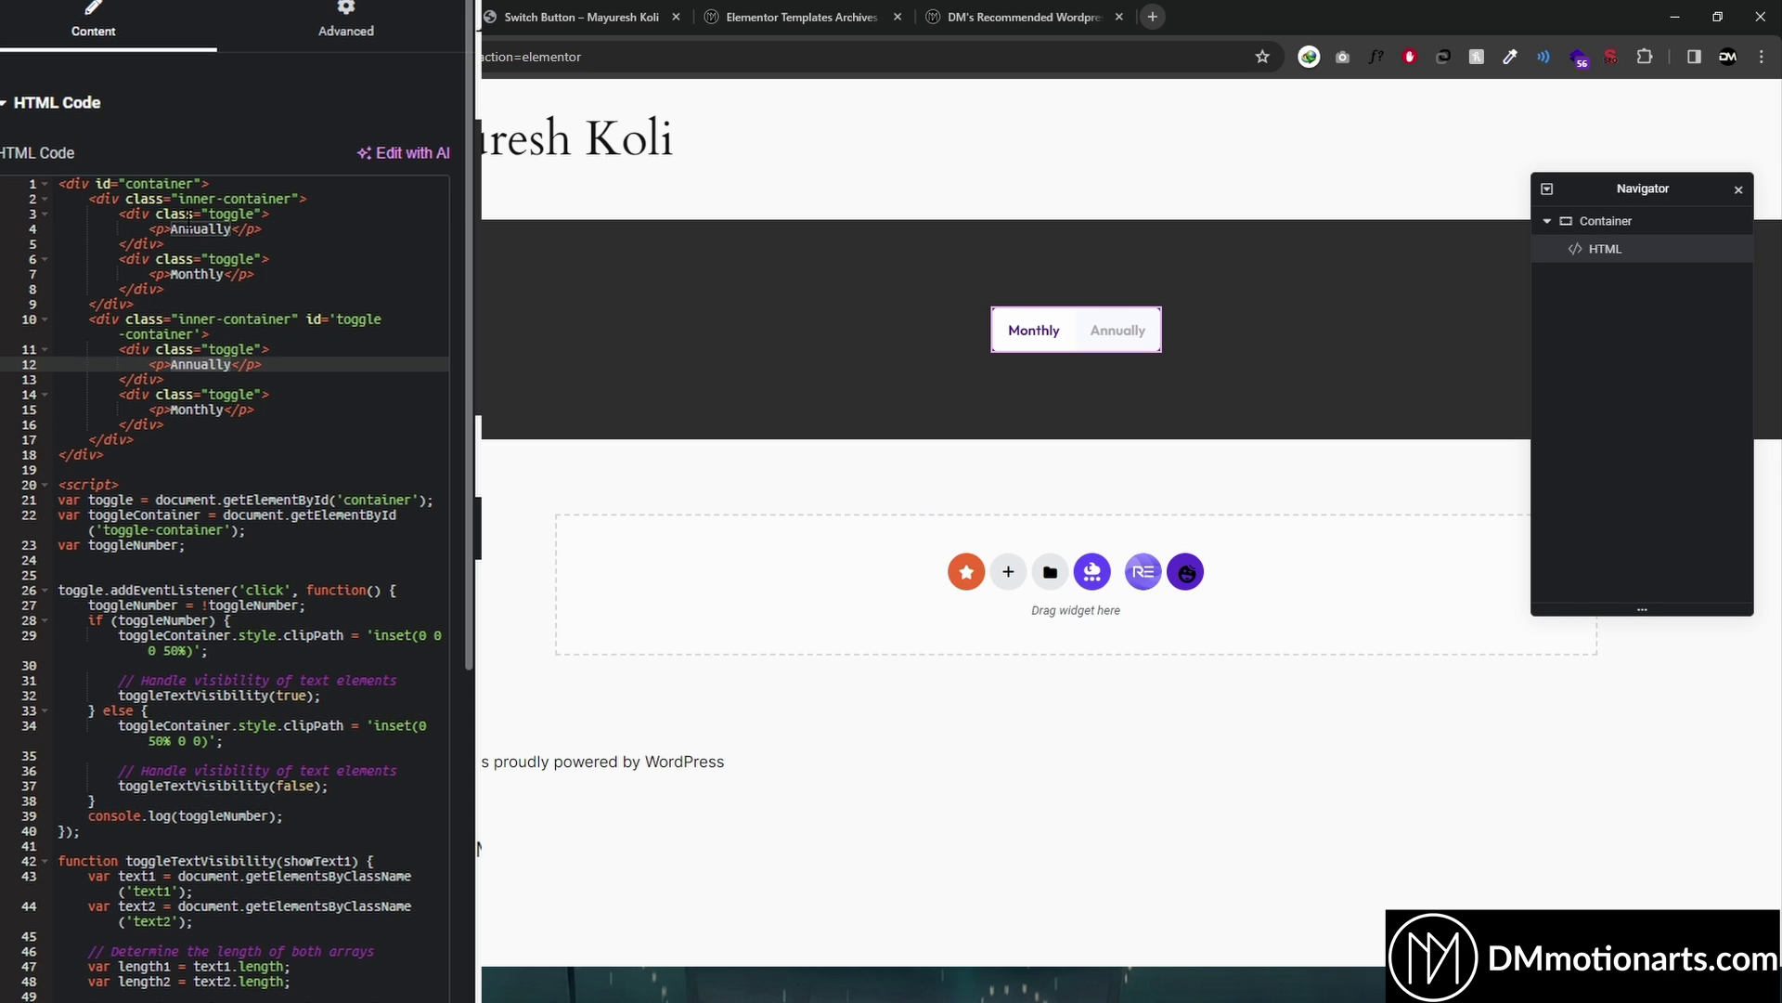
Compare the matching Annually and Monthly labels across the first and second inner-containers in the HTML code.
left_click(189, 227)
left_click(171, 364)
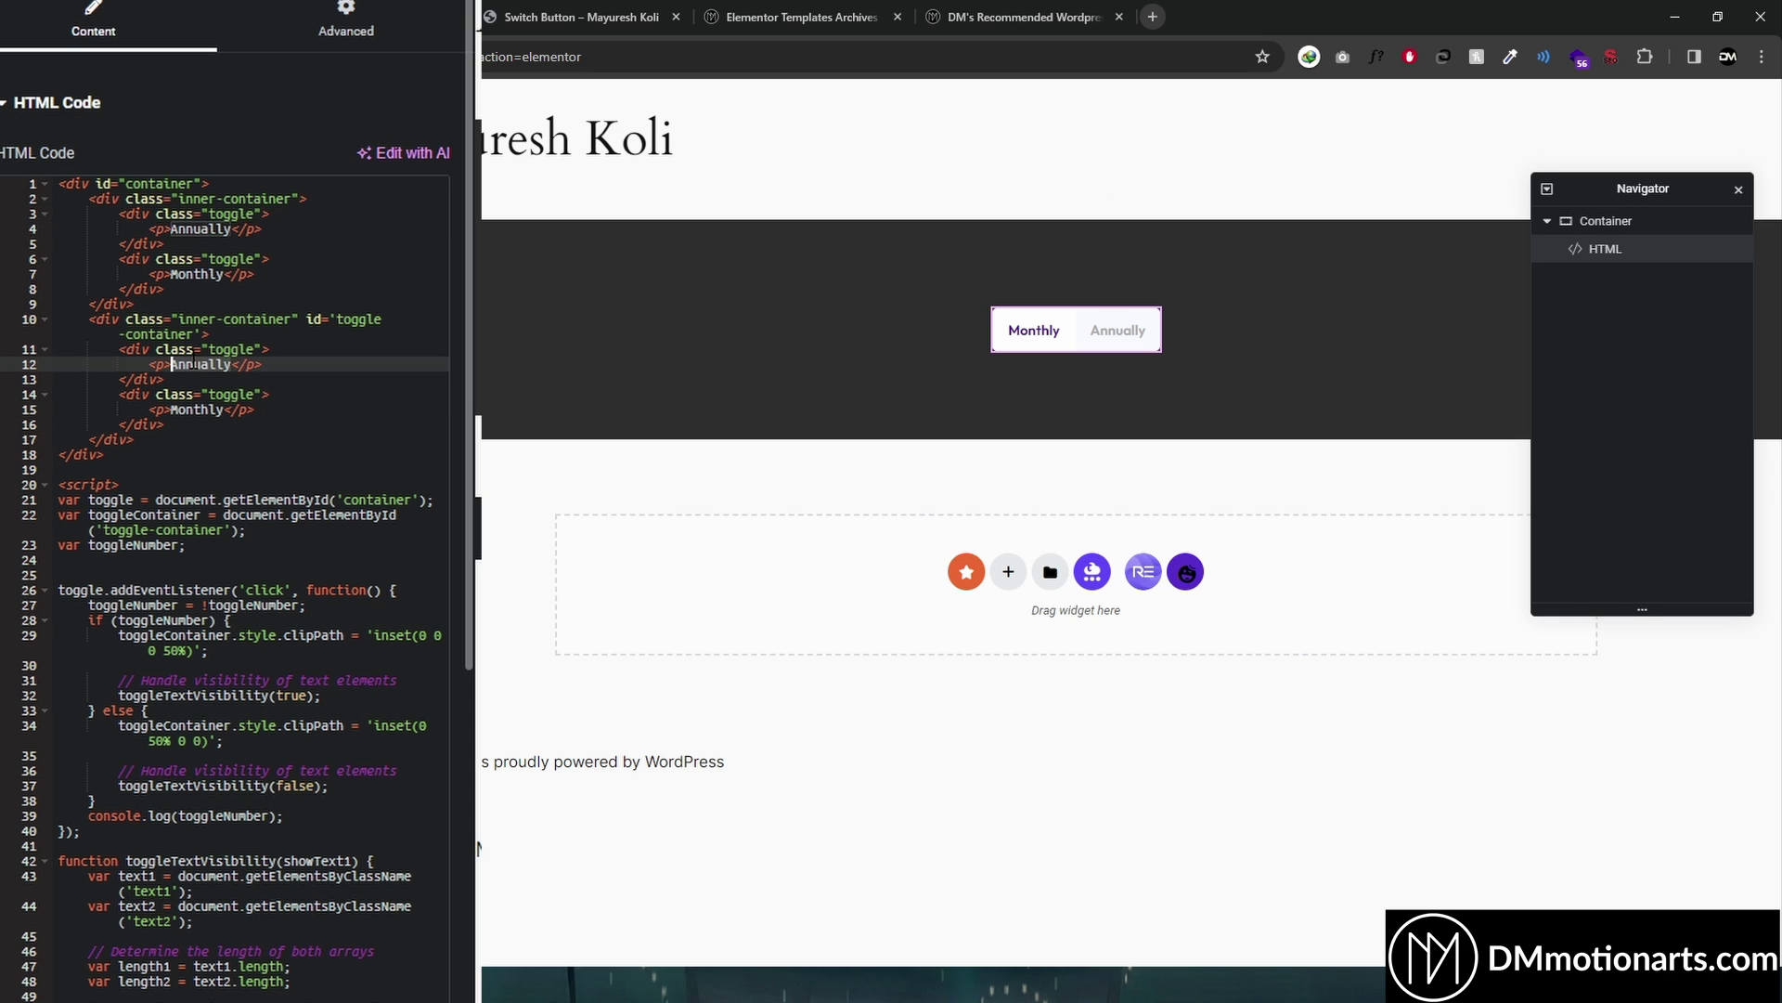
left_click(192, 278)
left_click(196, 421)
left_click(215, 395)
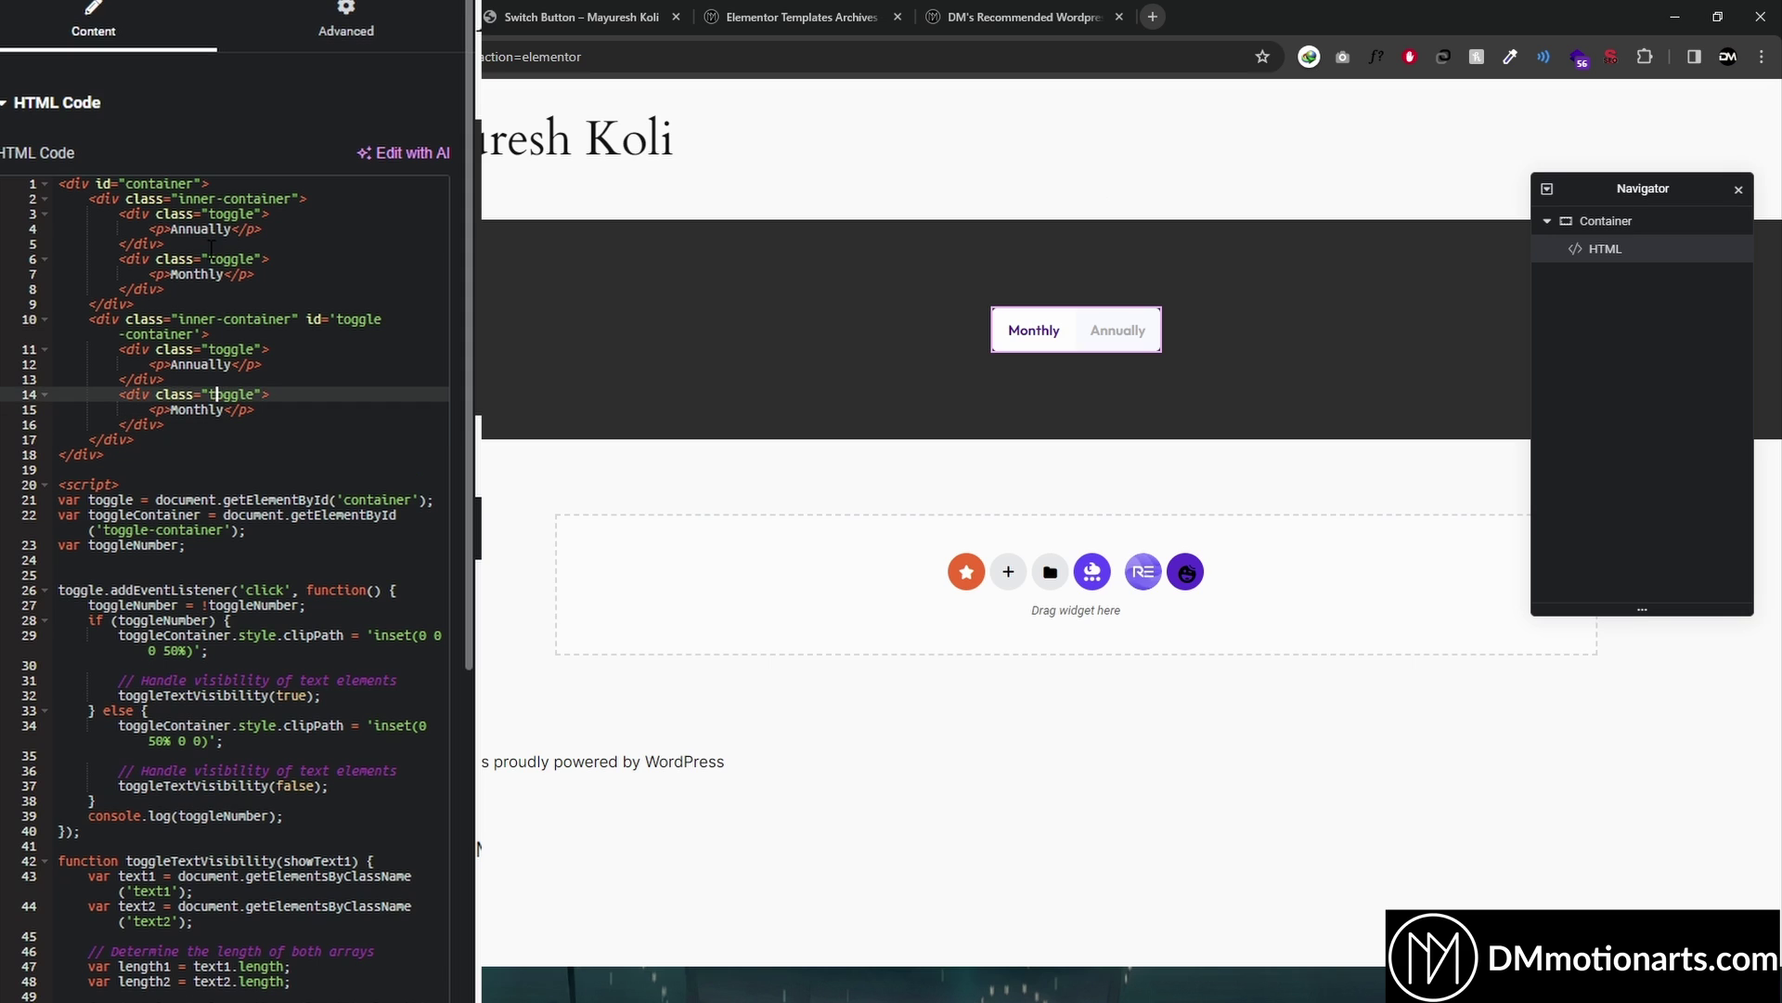
left_click(213, 243)
left_click(213, 228)
left_click(222, 274)
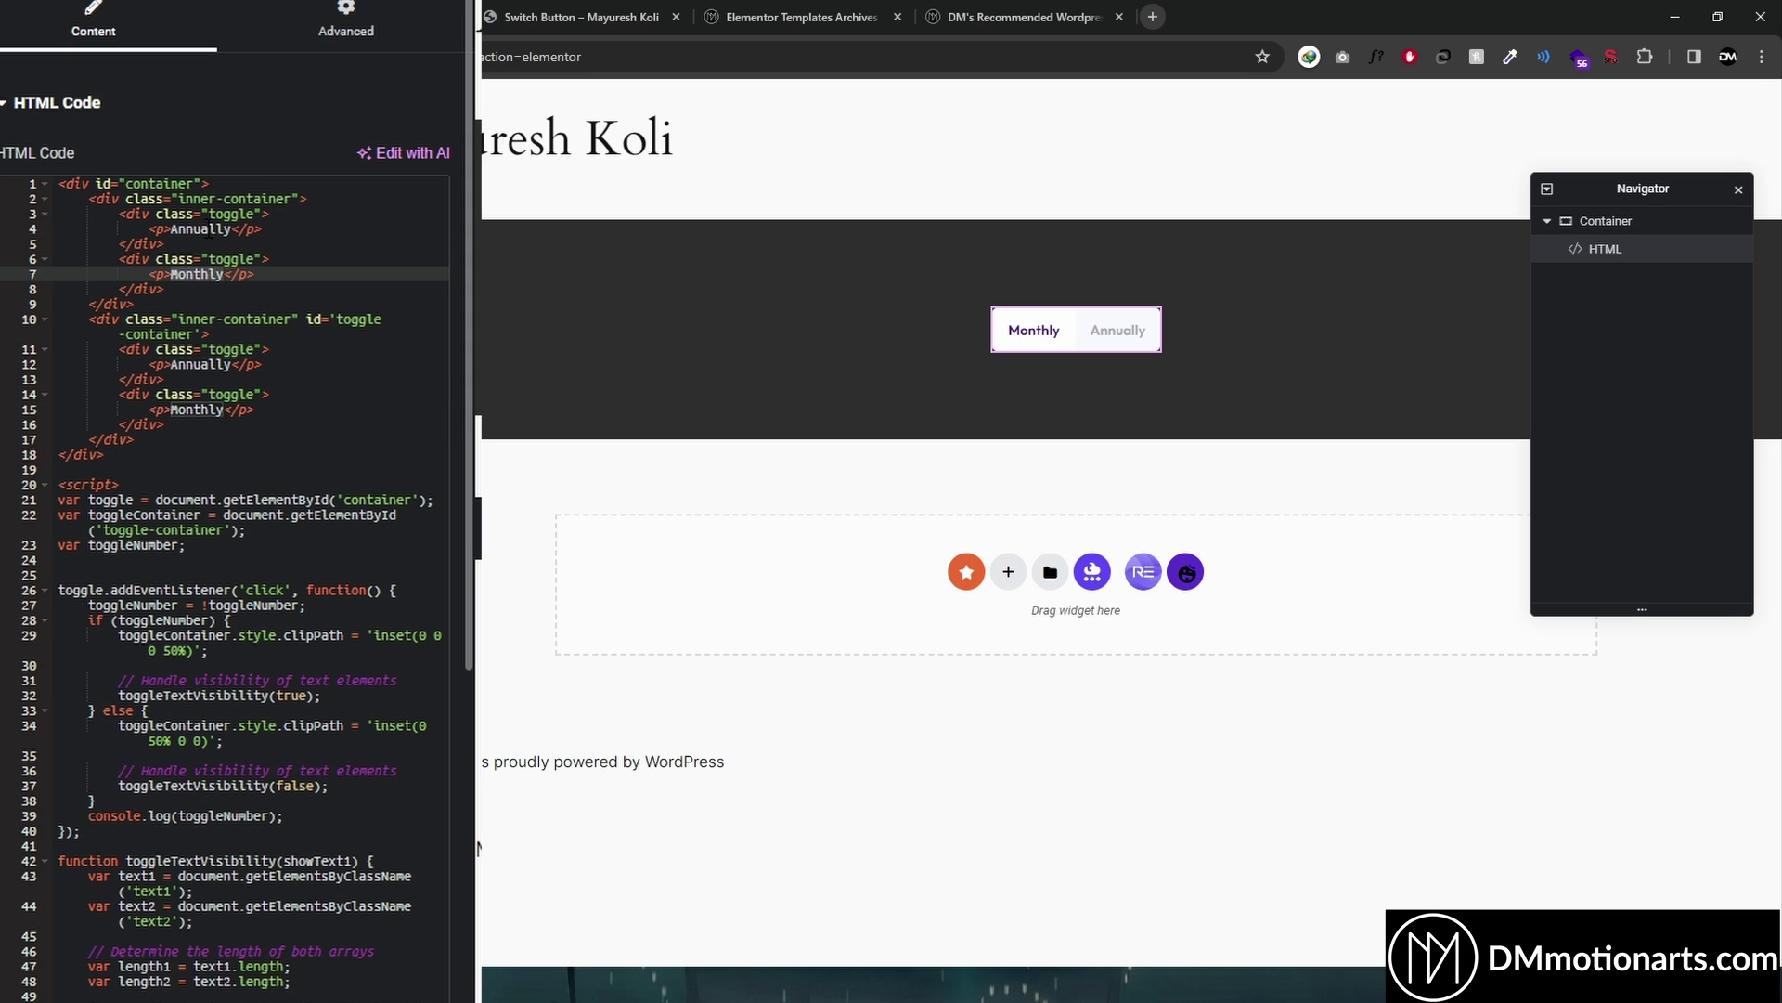
left_click(231, 228)
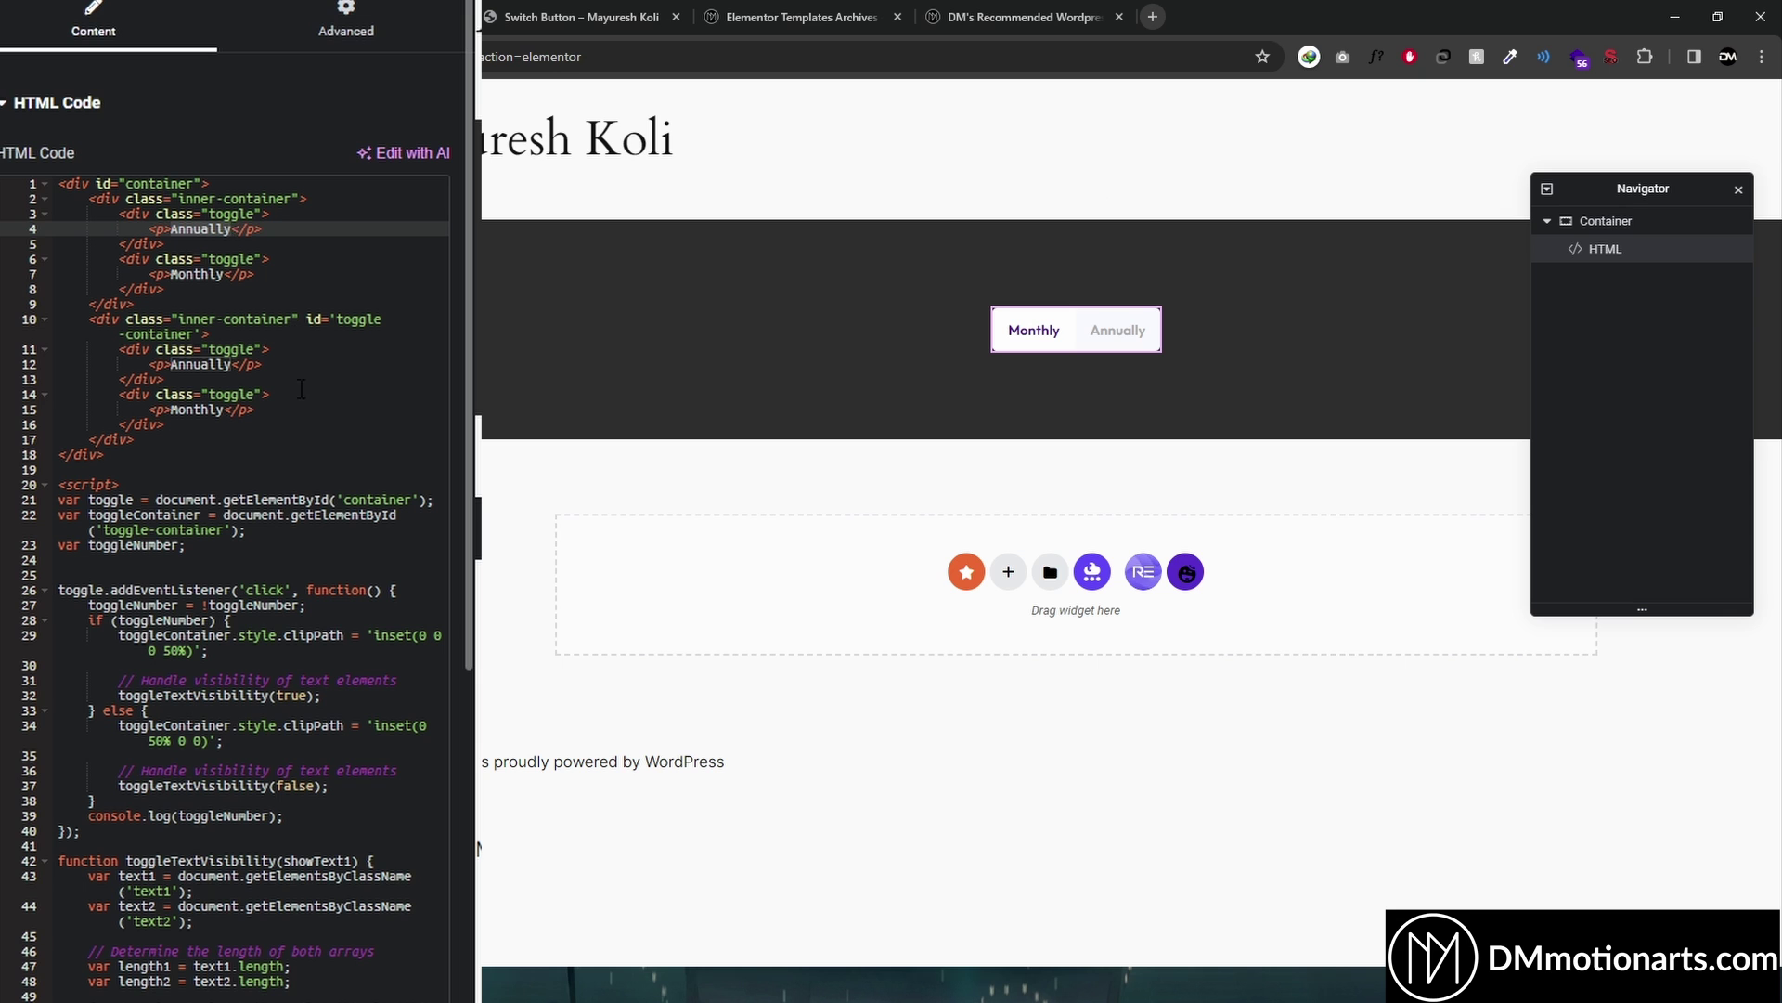
Highlight the whole script block below the container markup to examine the JavaScript.
scroll(287, 409, "down", 1)
scroll(273, 416, "down", 1)
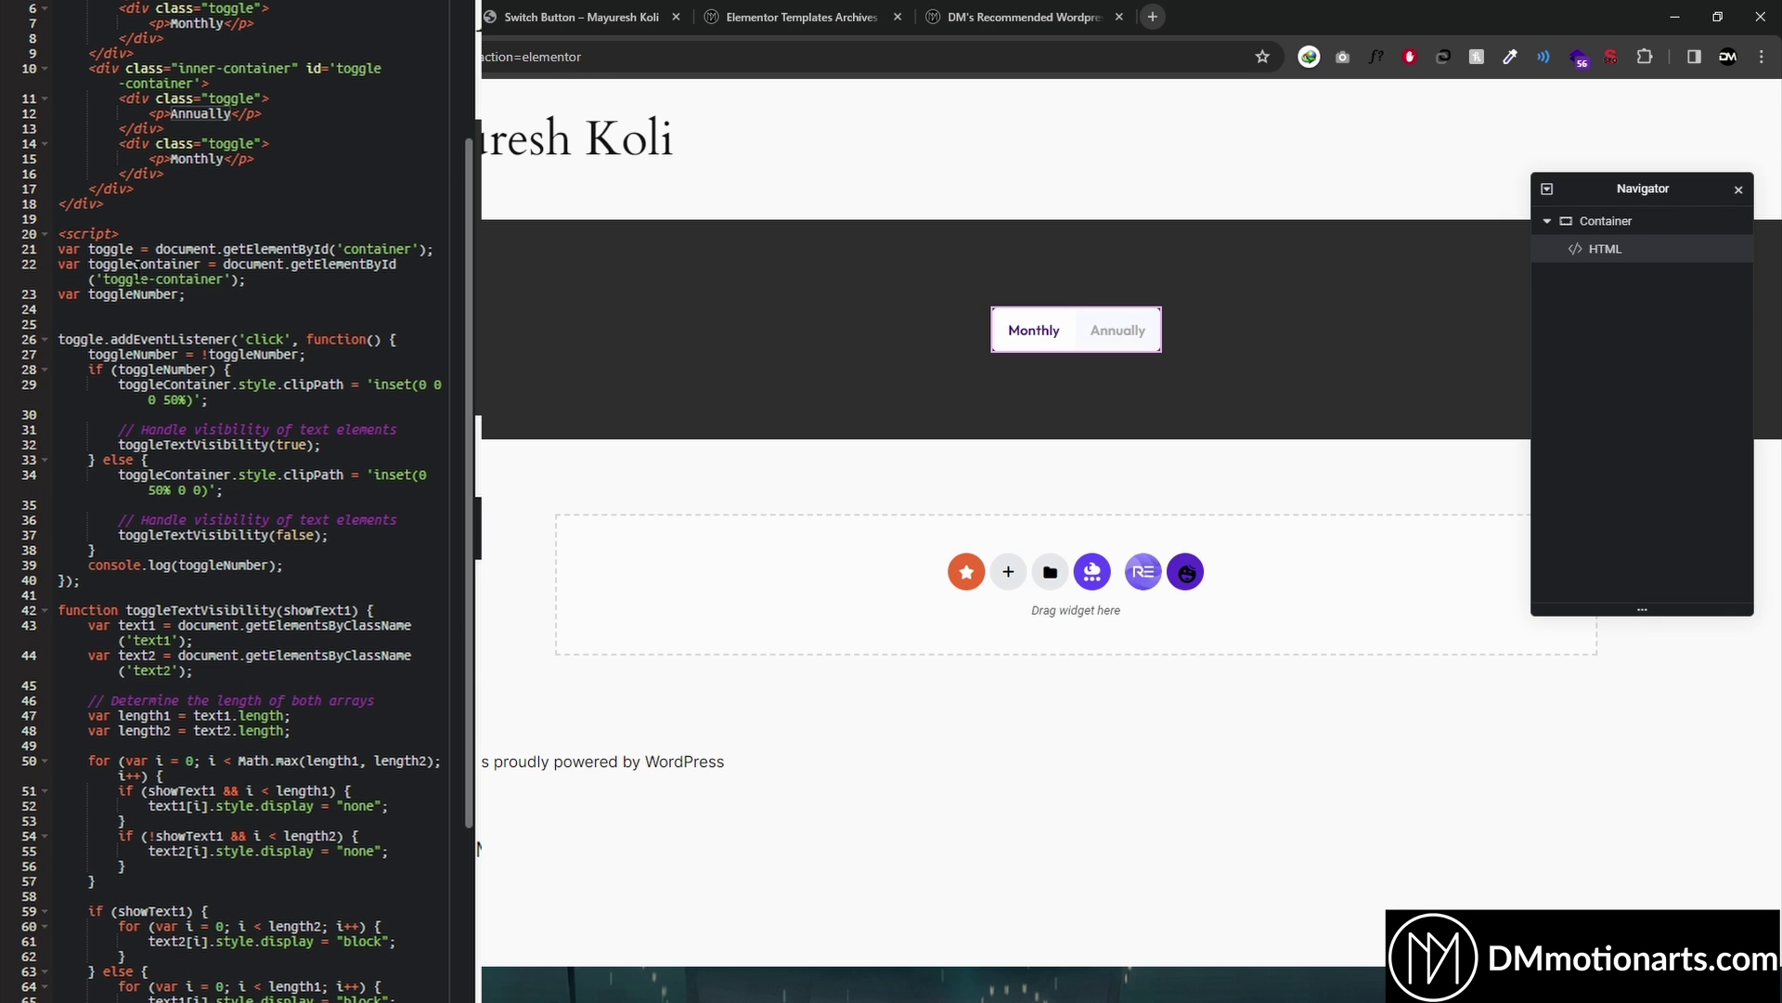
left_click(59, 248)
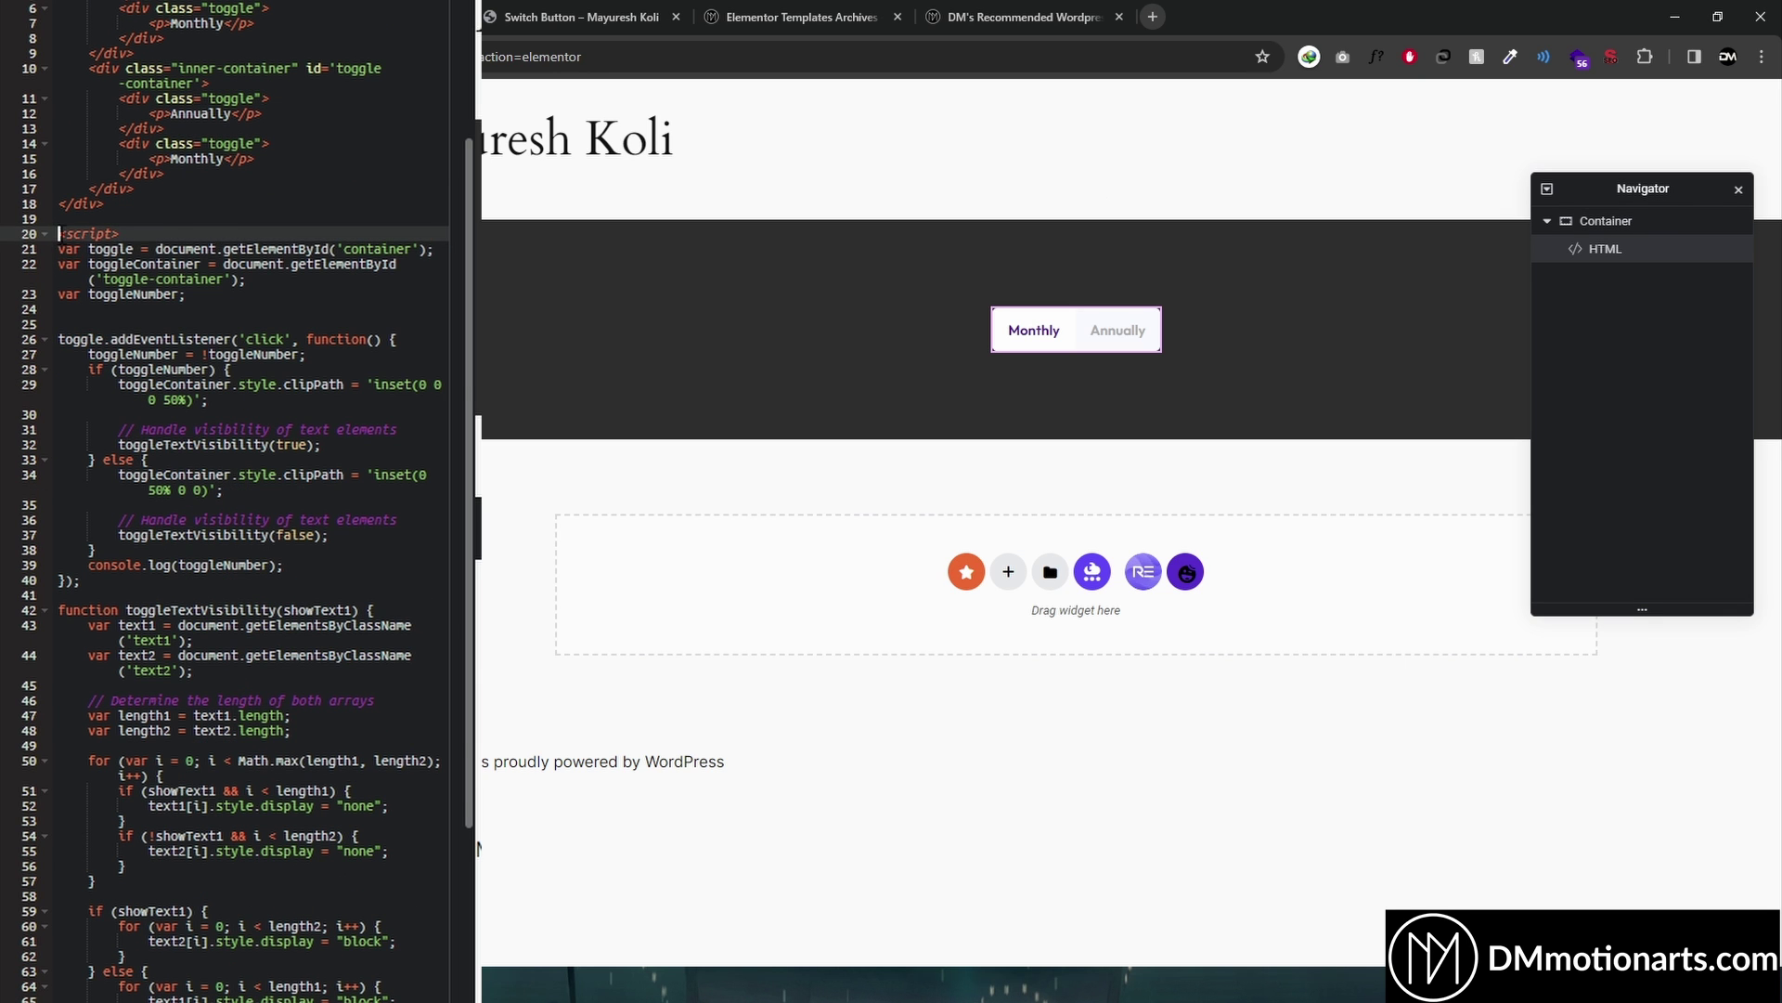
scroll(234, 567, "down", 3)
left_click(192, 673, "shift")
scroll(212, 620, "up", 3)
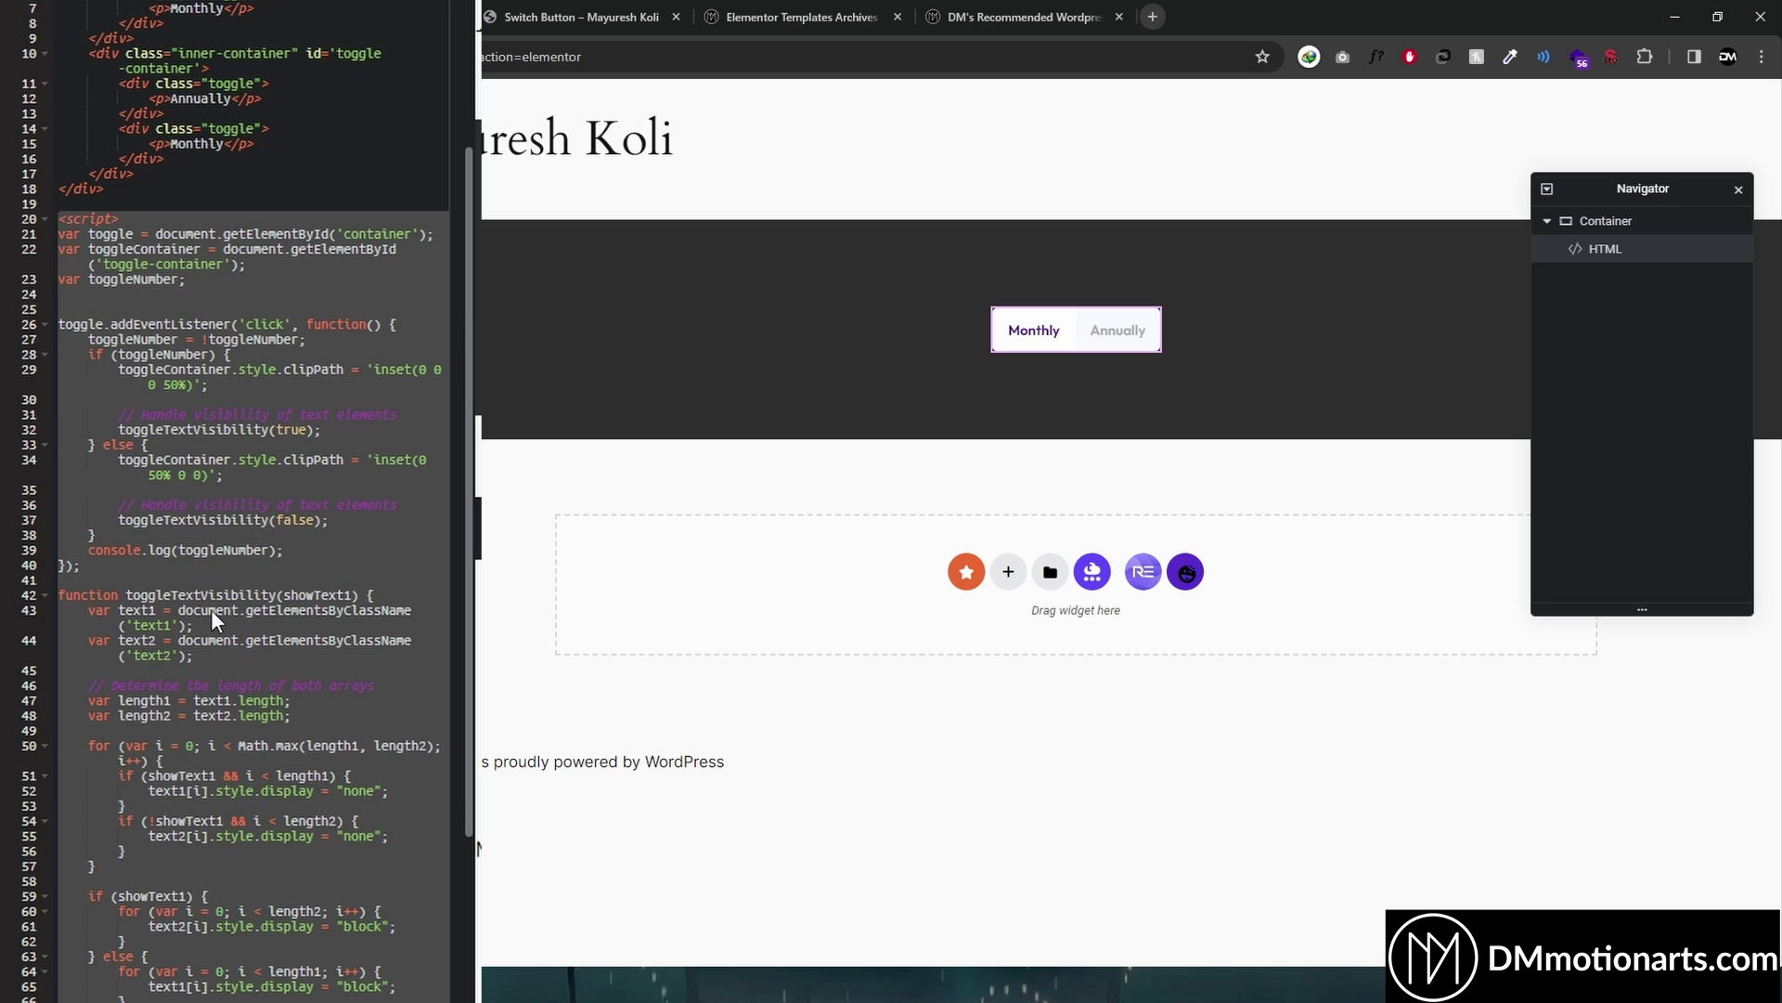
left_click(246, 414)
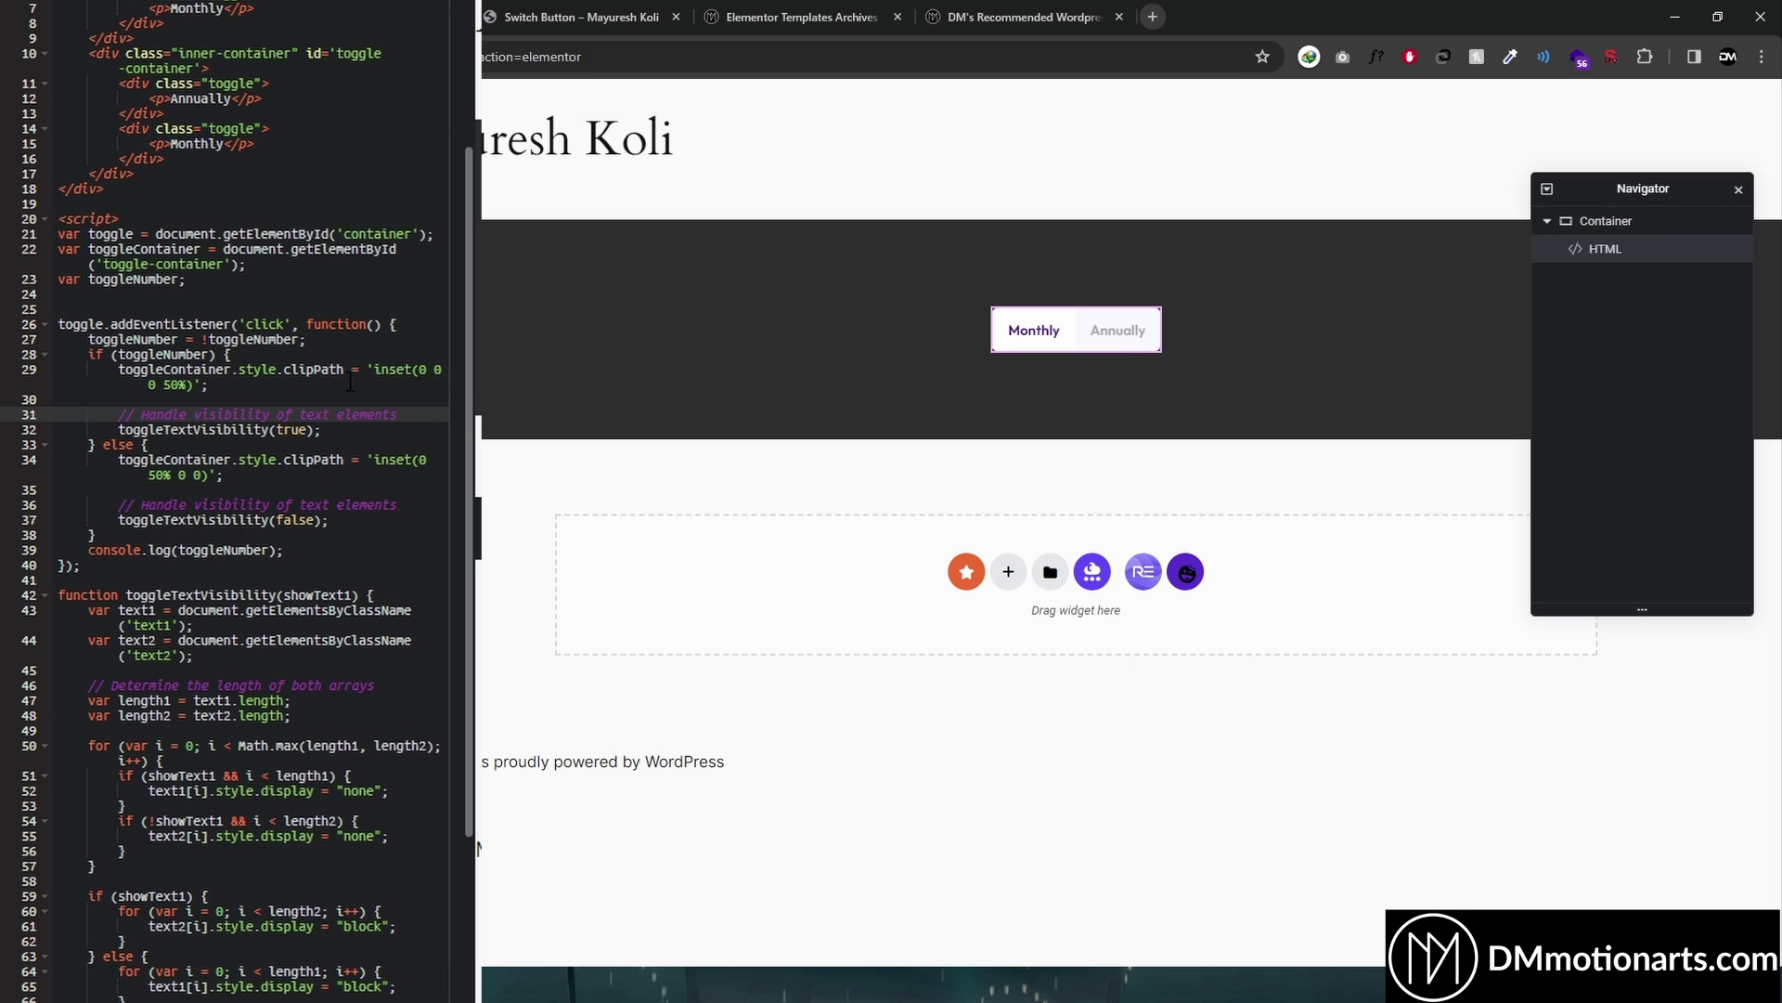
Examine the switch's click listener and highlight the inset value of the clip-path in the toggleNumber branch.
left_click(112, 307)
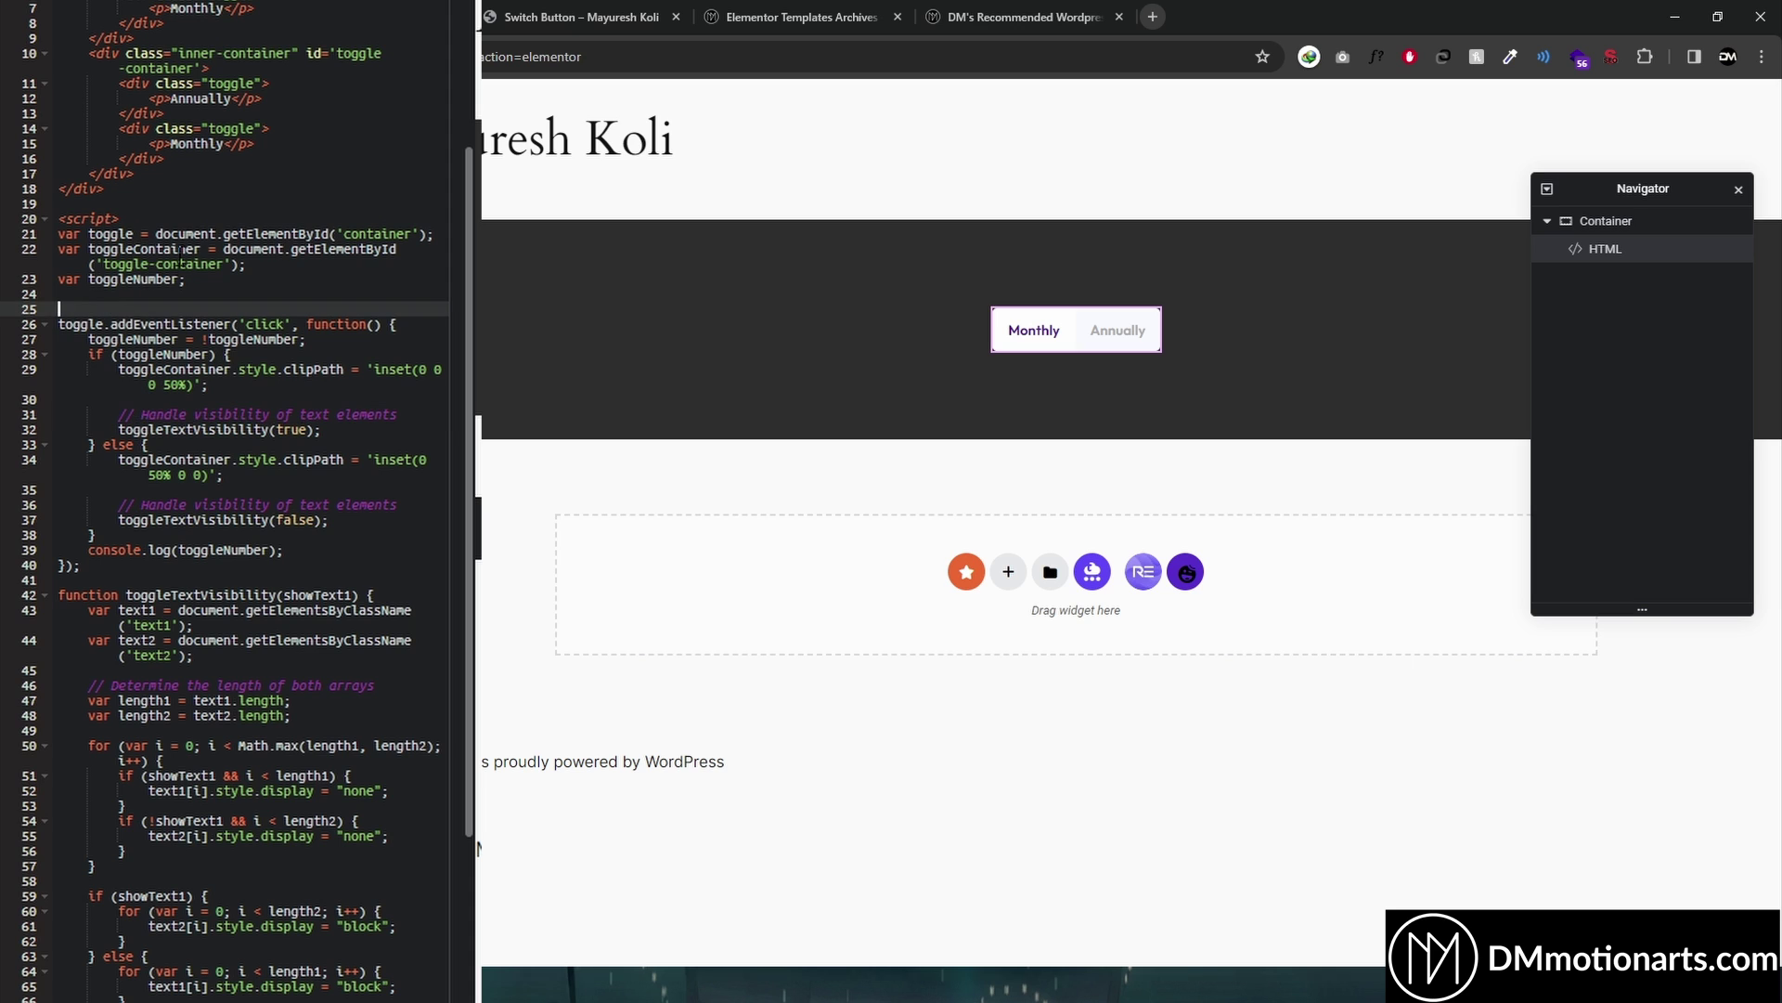
left_click(187, 323)
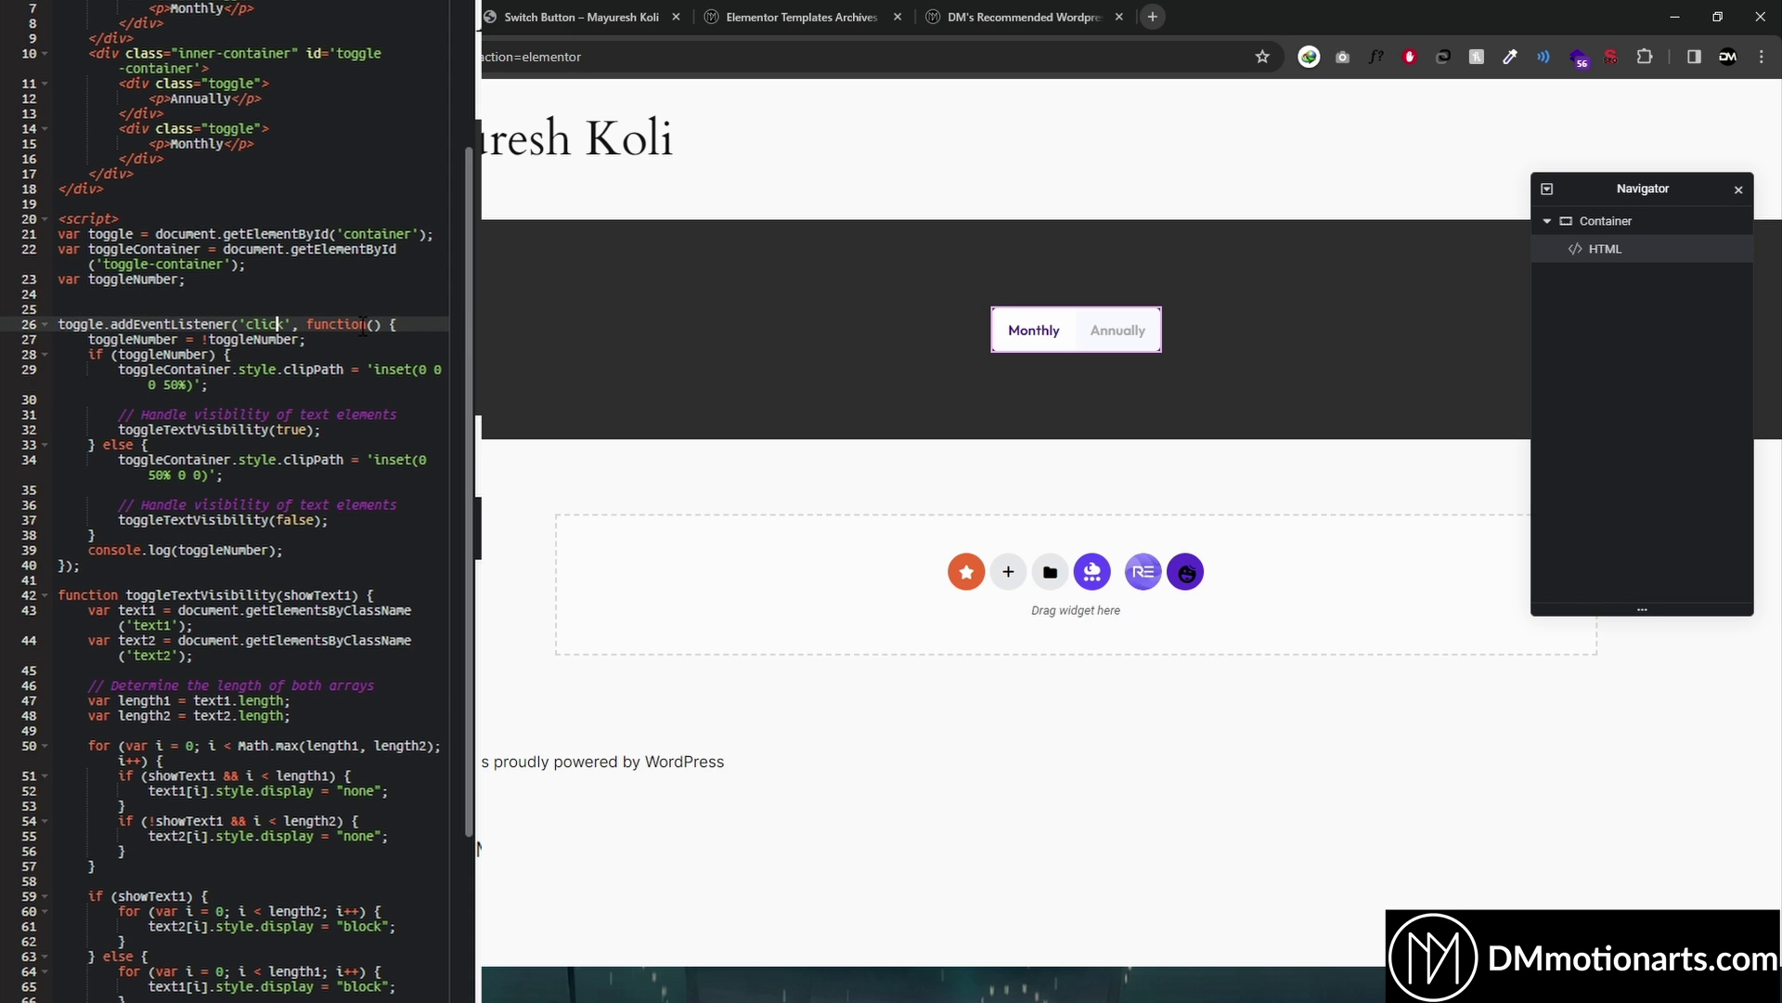
left_click(308, 370)
triple_click(191, 388)
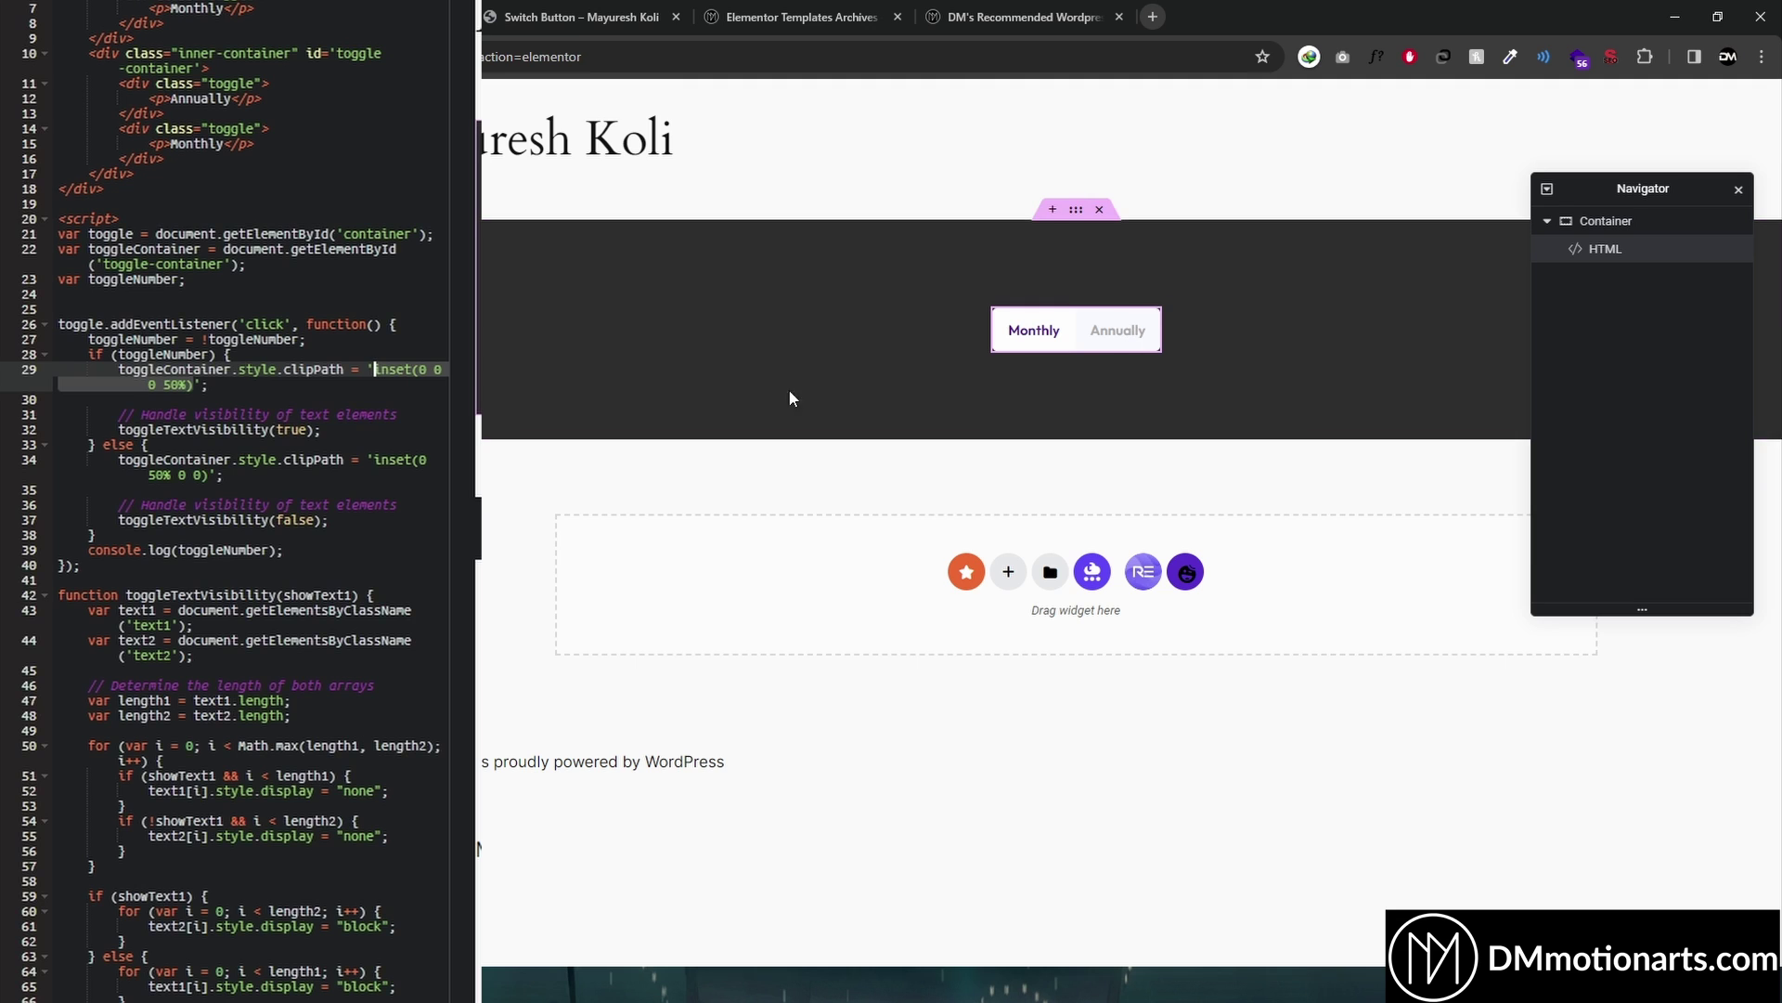
Highlight the toggle blocks of both inner-containers and toggle the switch to see how each one is shown.
left_click(1149, 321)
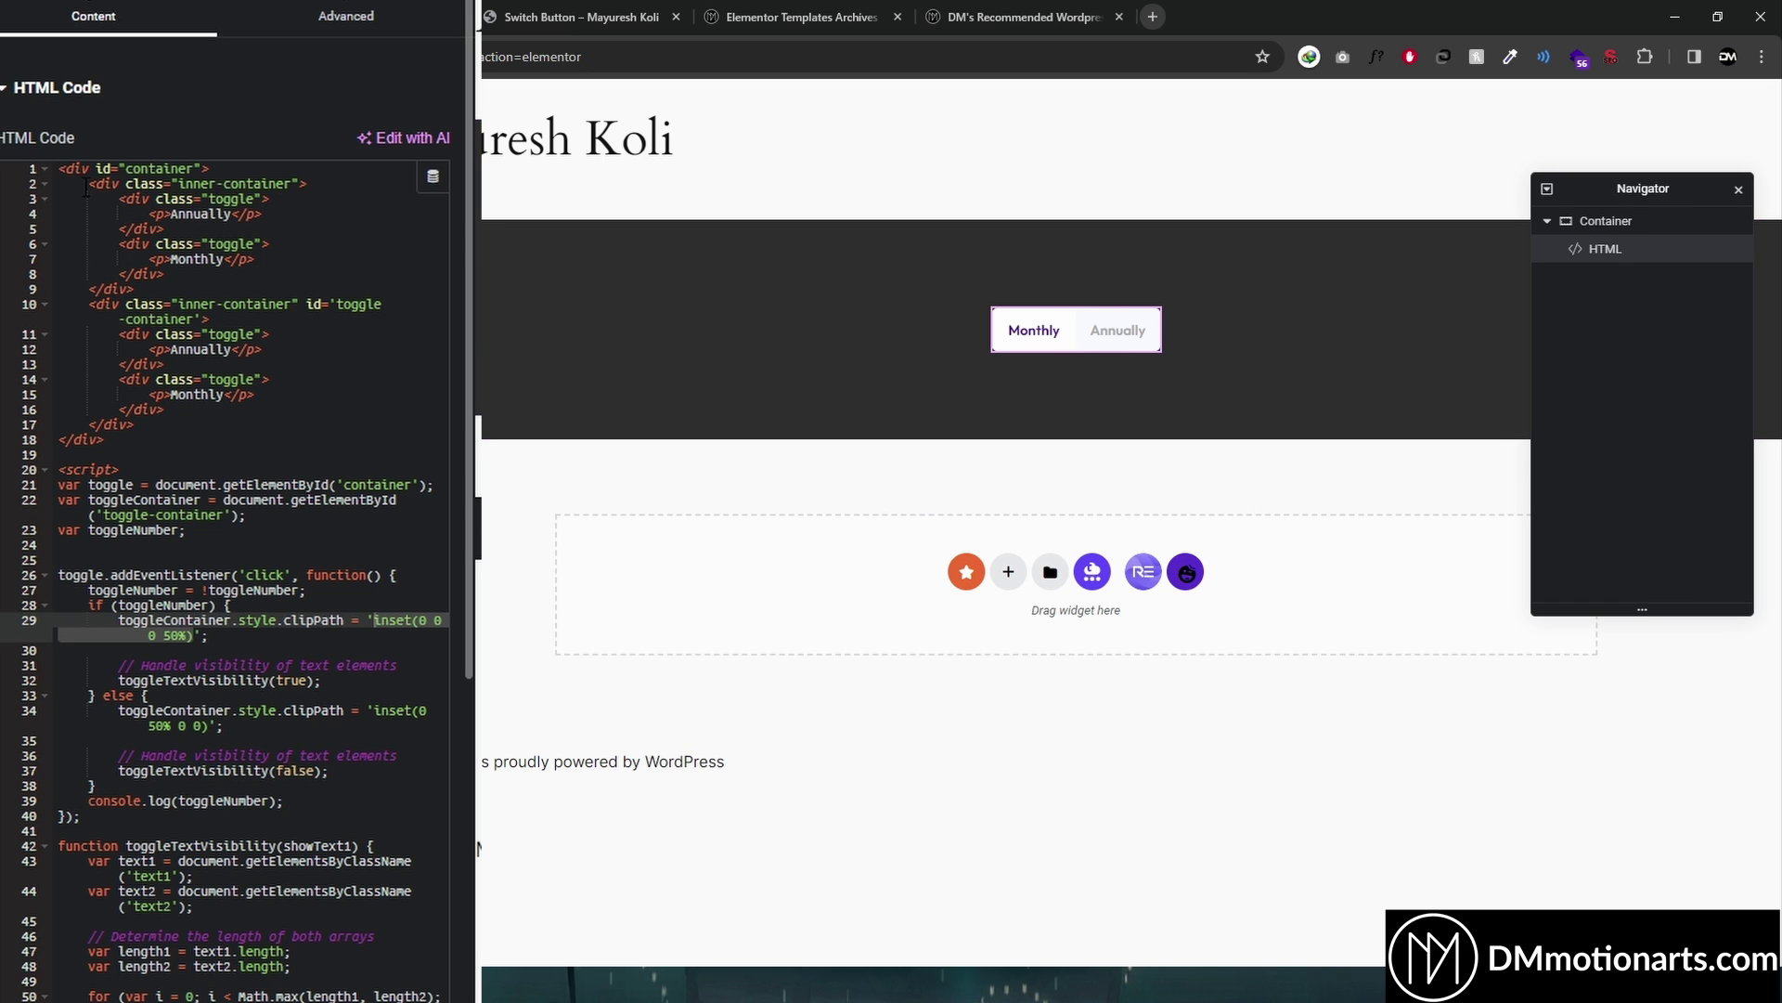
left_click_drag(118, 215, 163, 278)
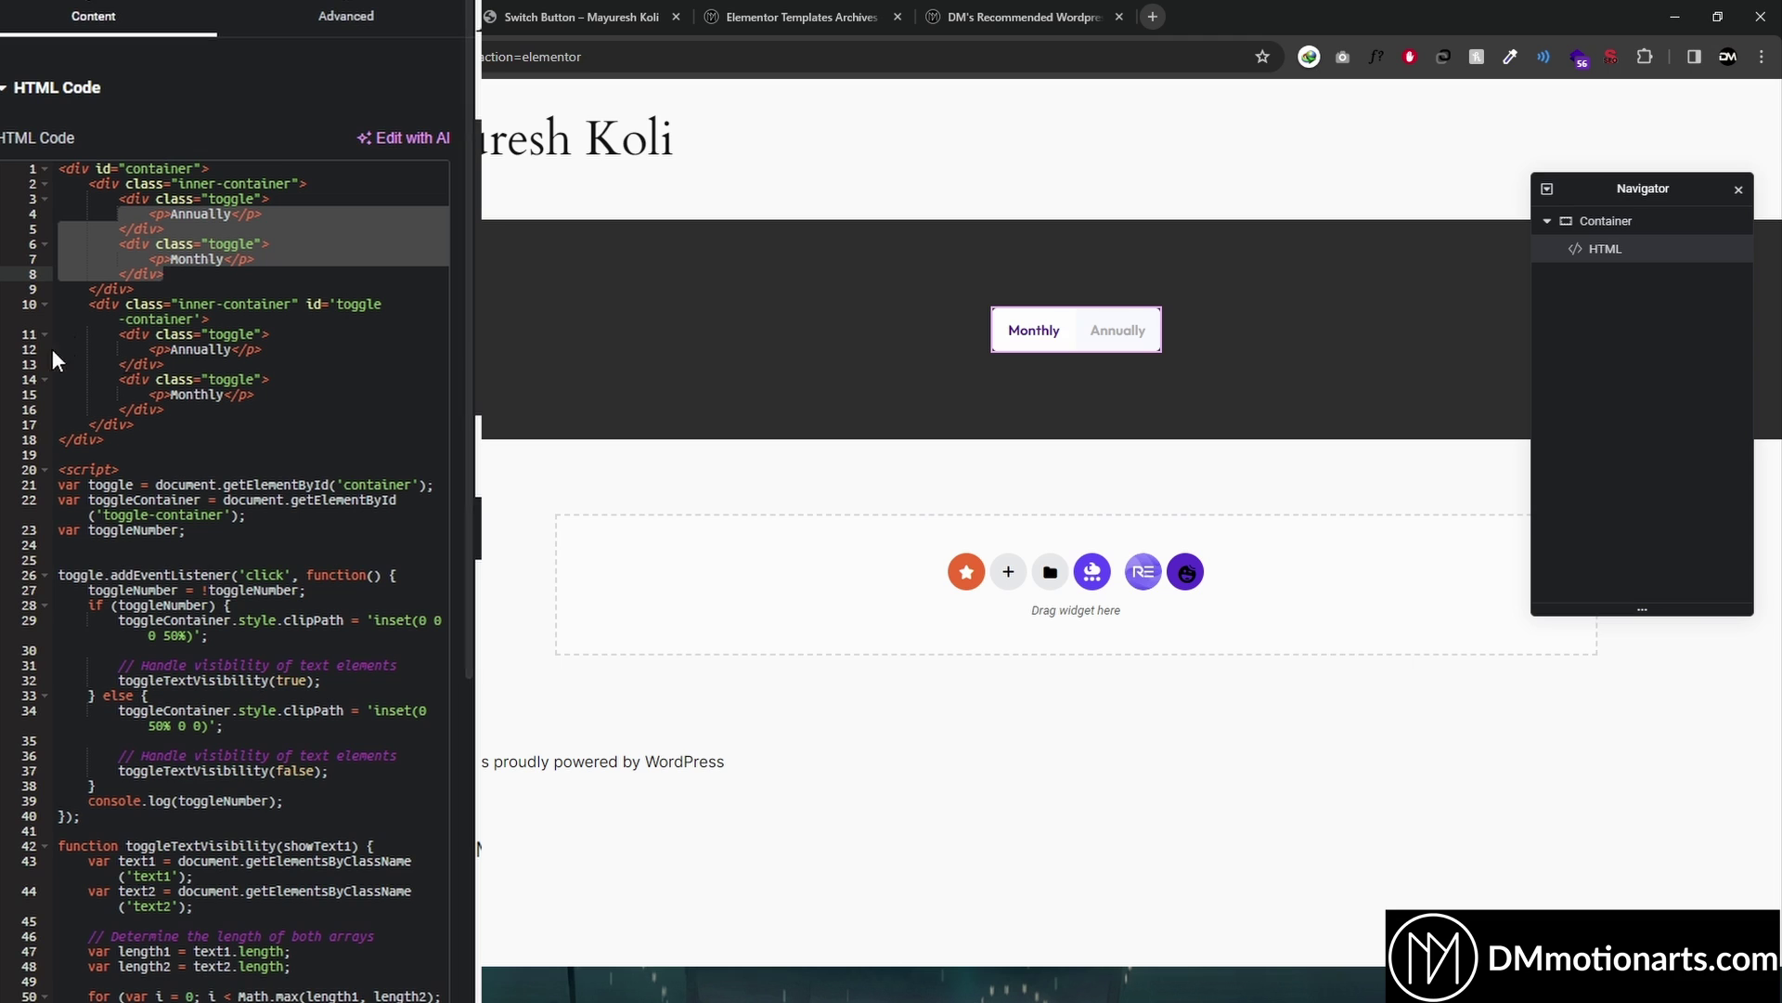
left_click(89, 333)
left_click(164, 409, "shift")
left_click(1109, 337)
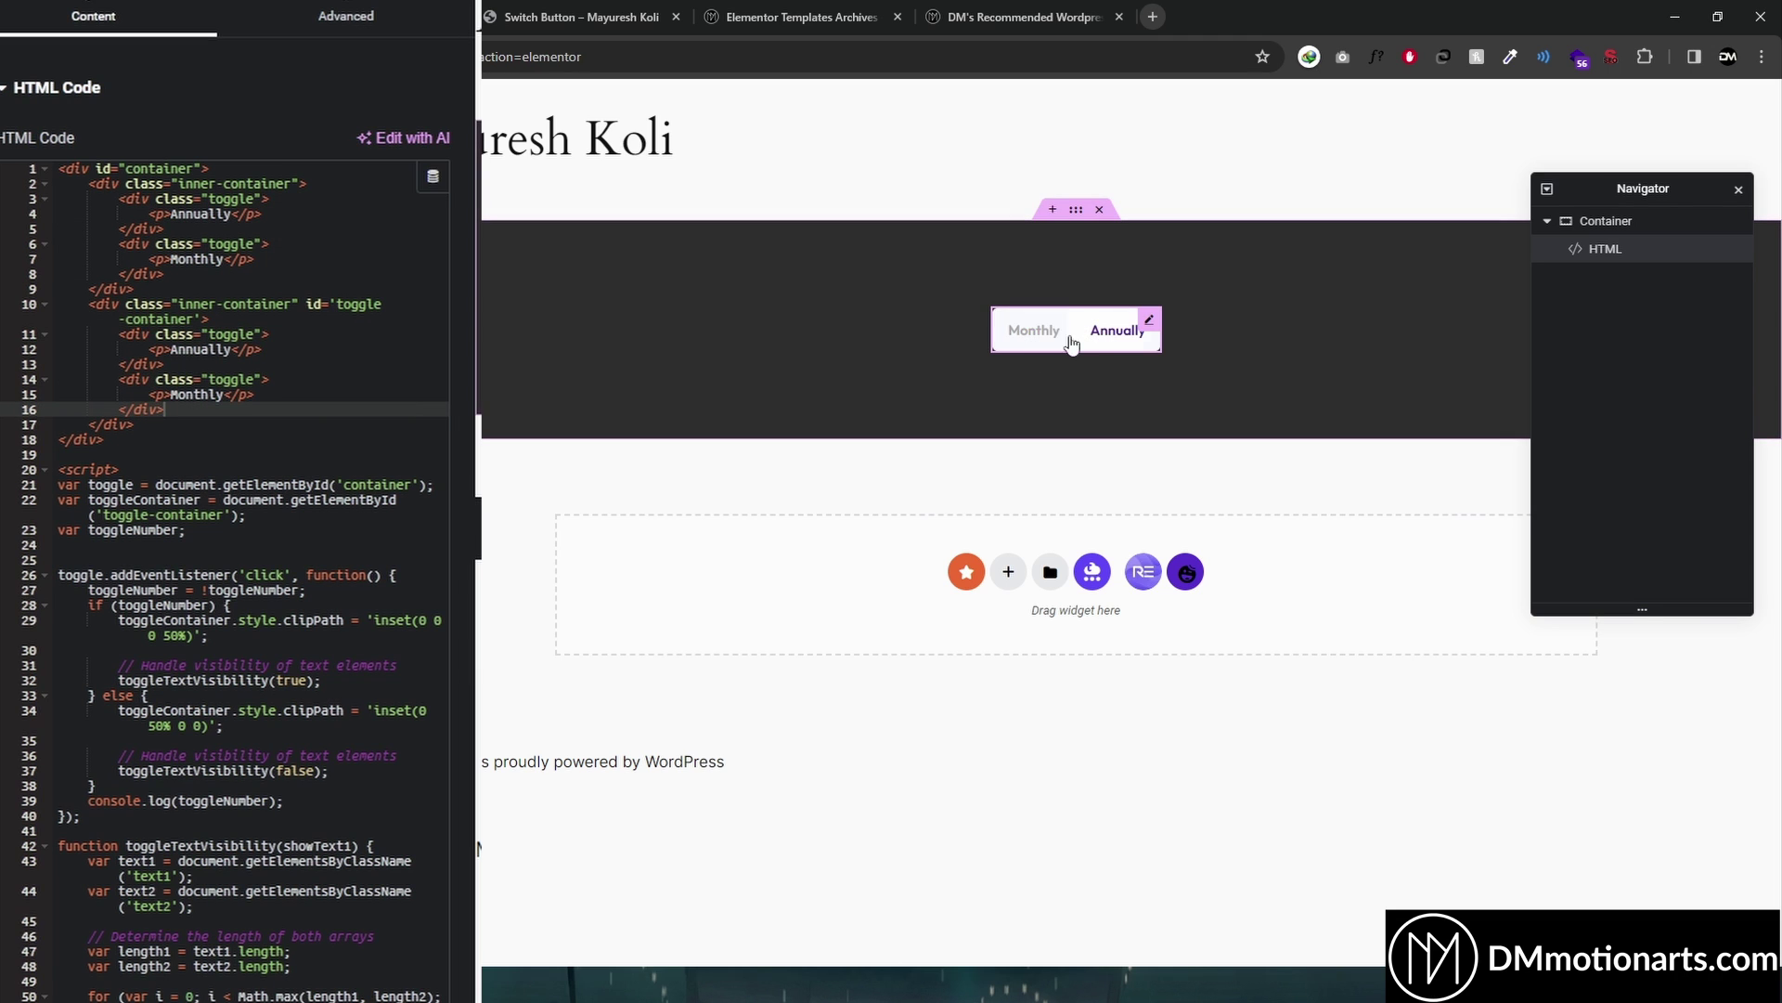
left_click(1105, 341)
Set the clip-path inset in the toggleNumber branch to 80% and toggle the switch to test it.
scroll(232, 464, "down", 1)
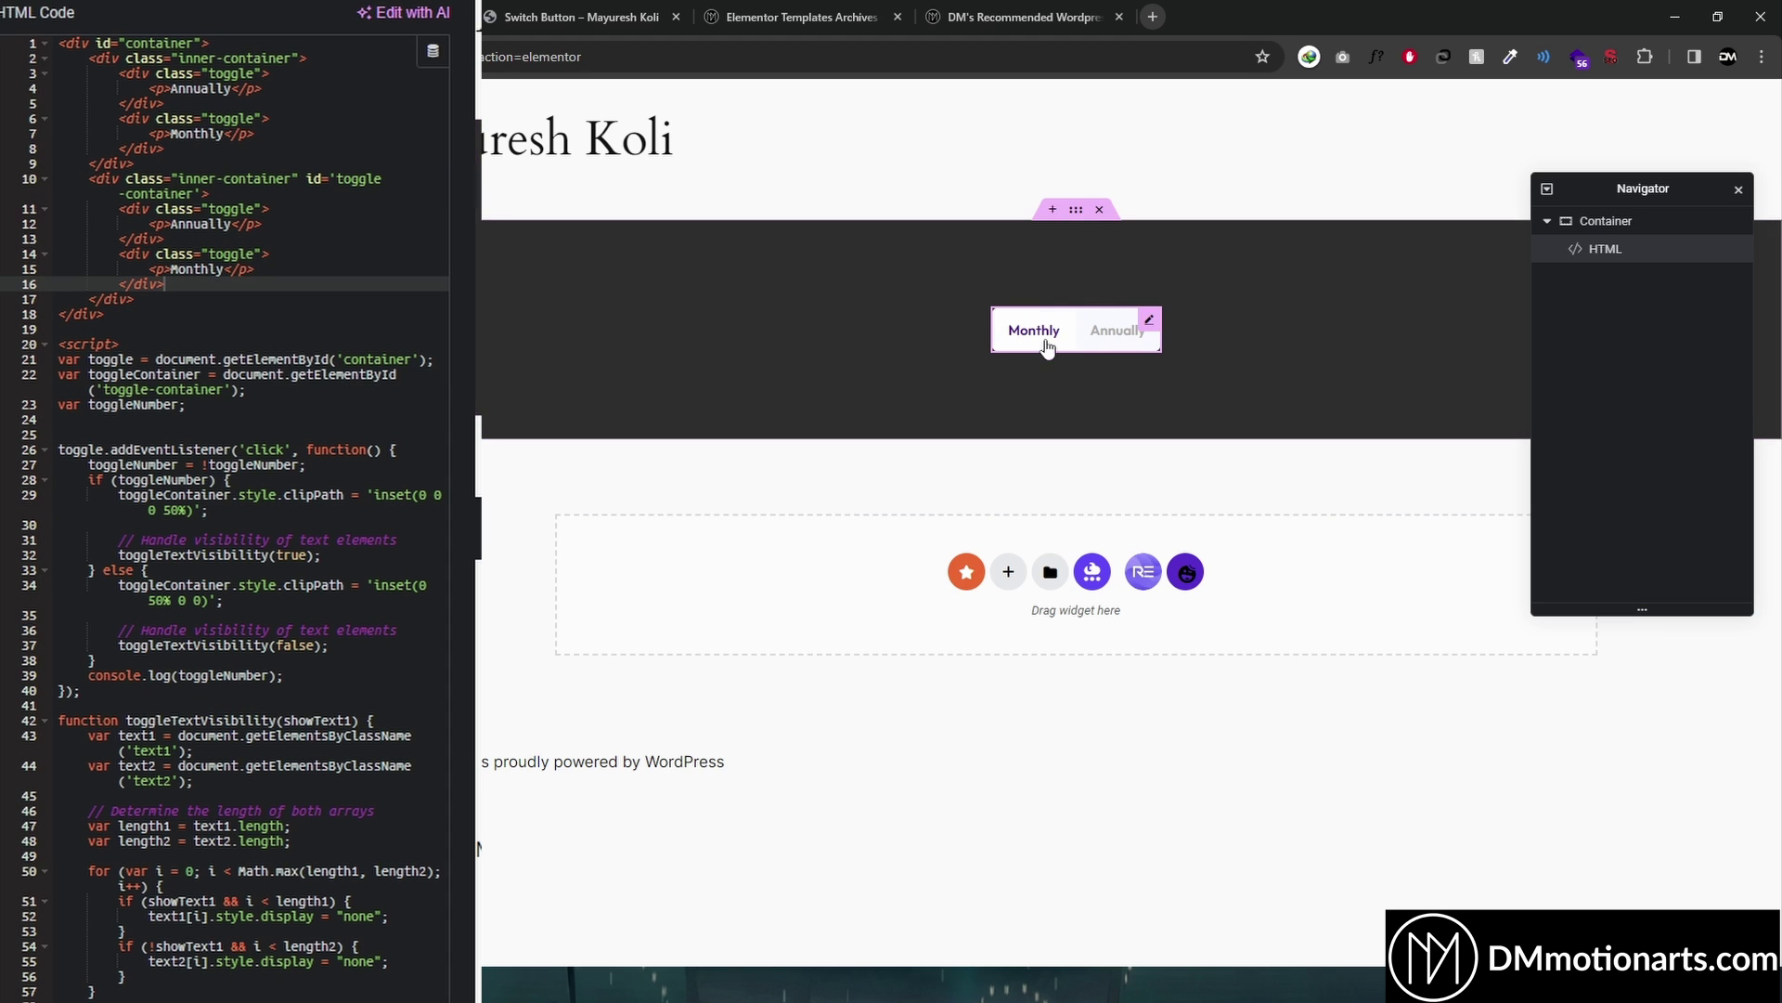
left_click(60, 434)
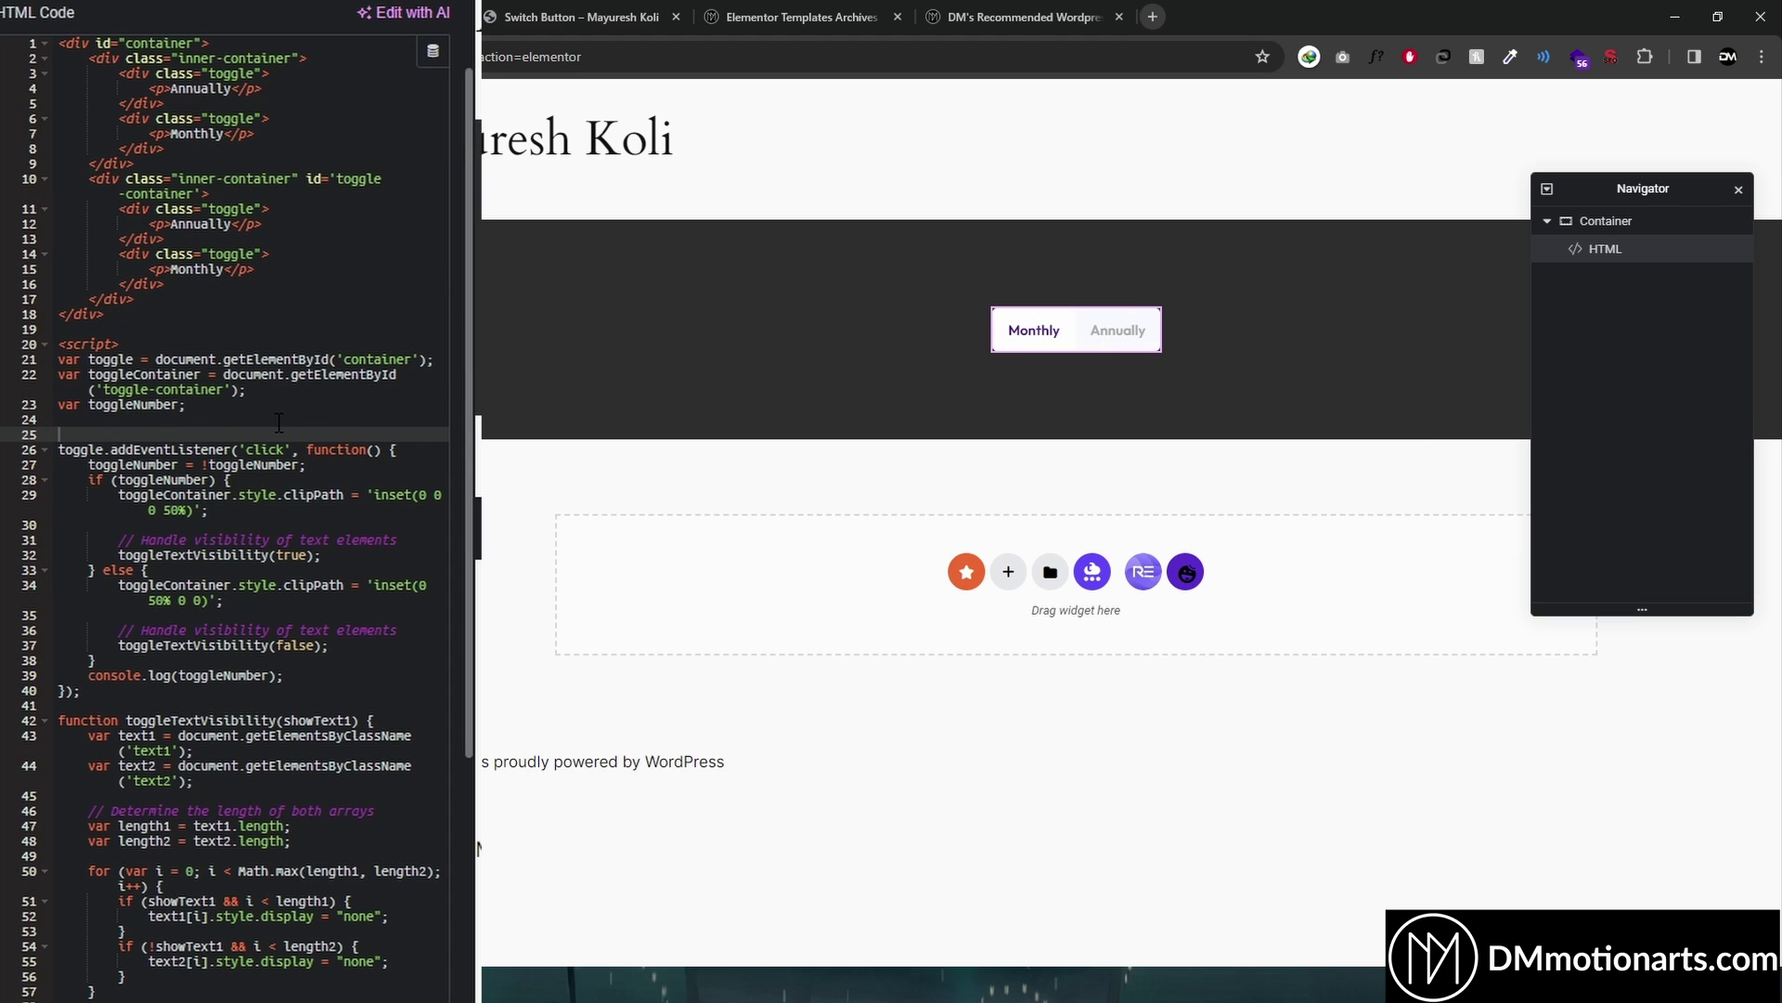
scroll(277, 423, "down", 1)
left_click(321, 372)
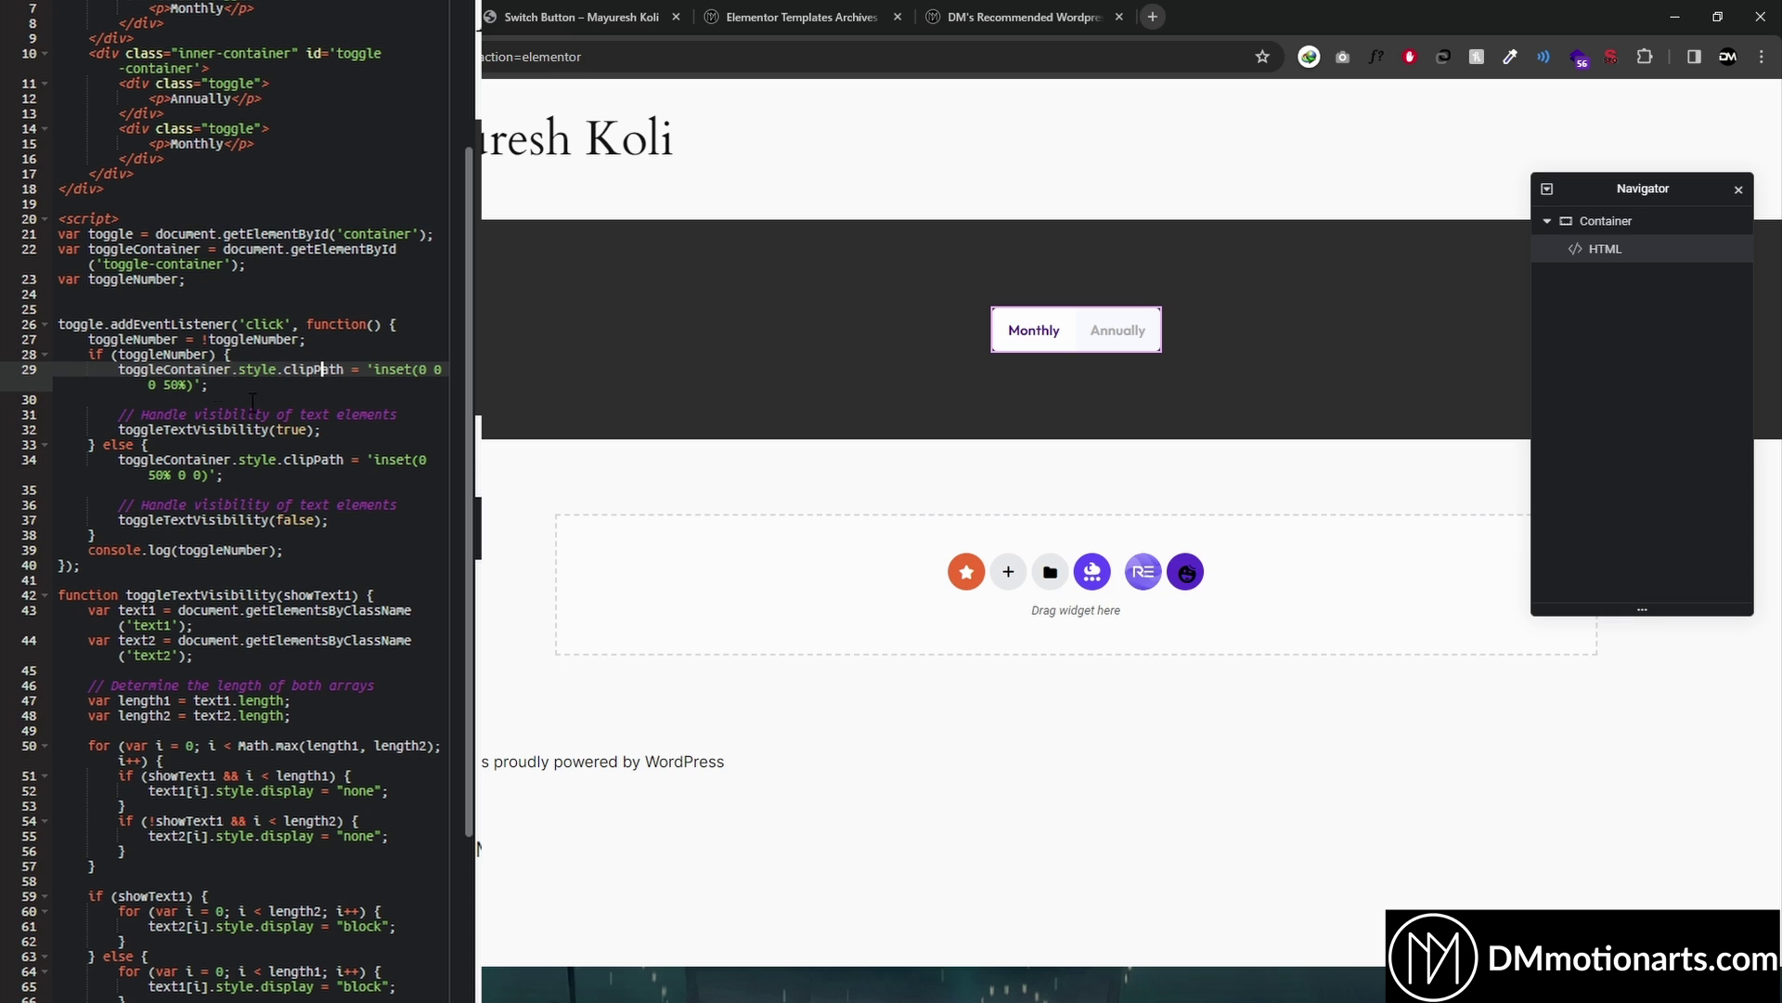
left_click(182, 385)
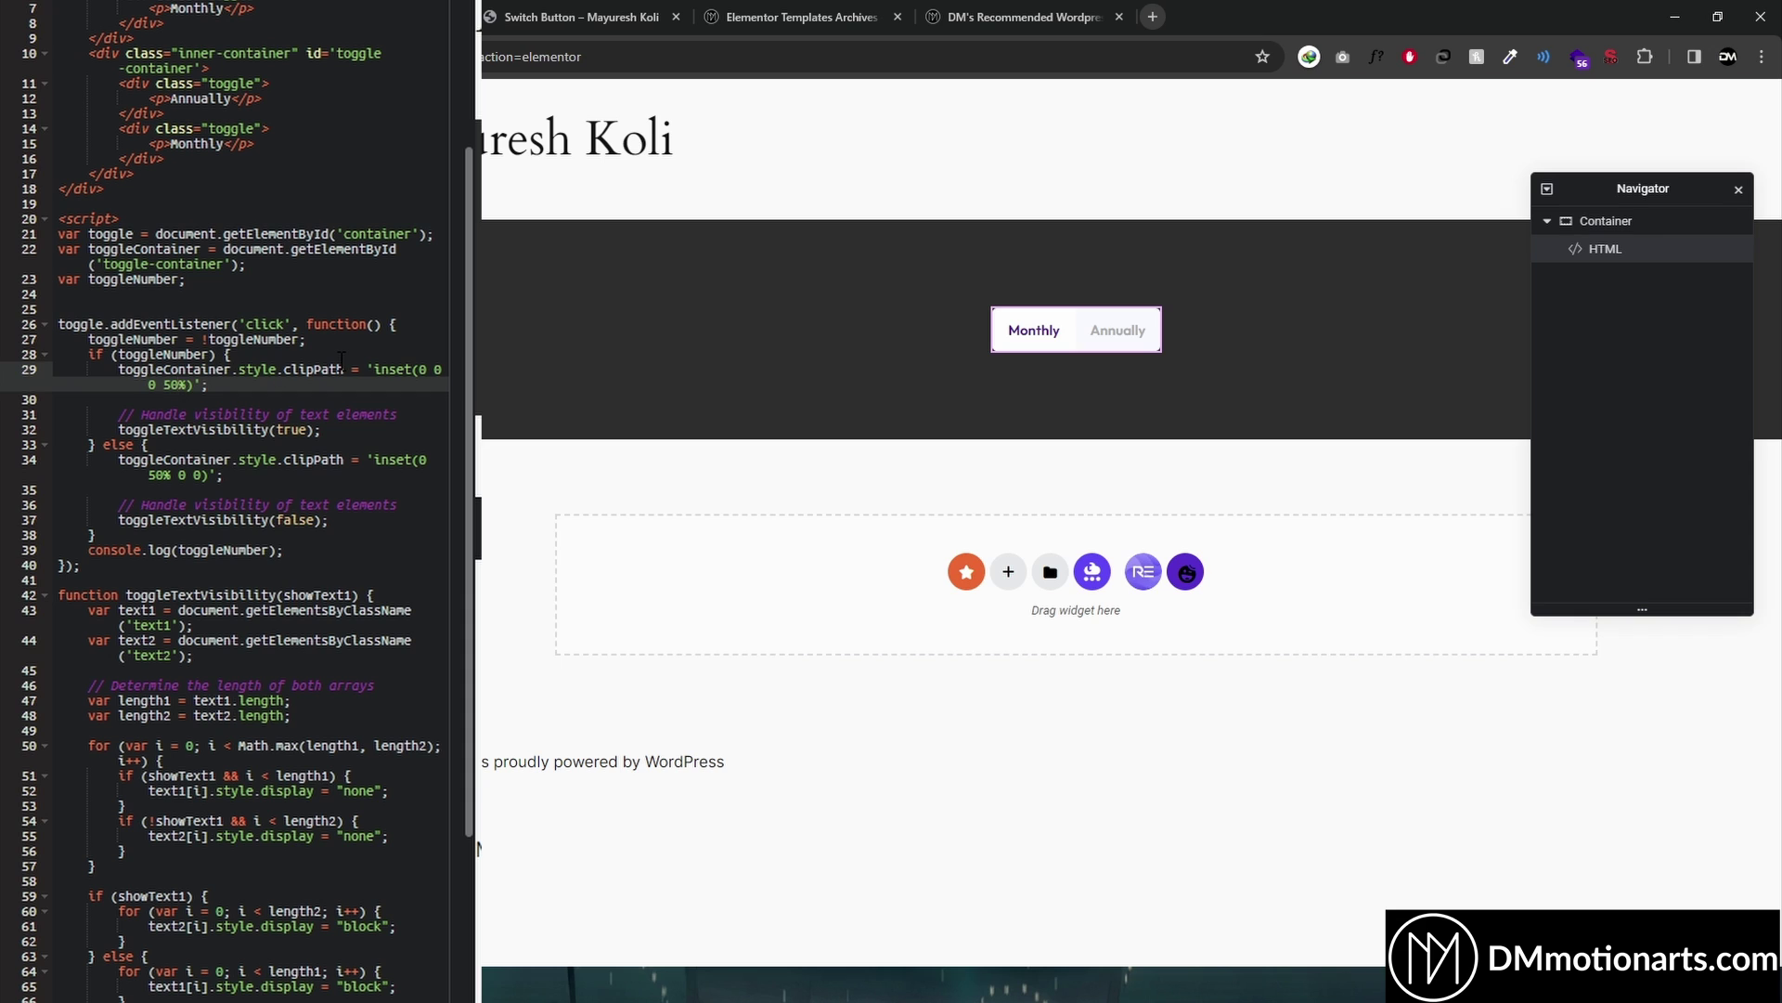
key("BackSpace")
key("BackSpace")
type("80")
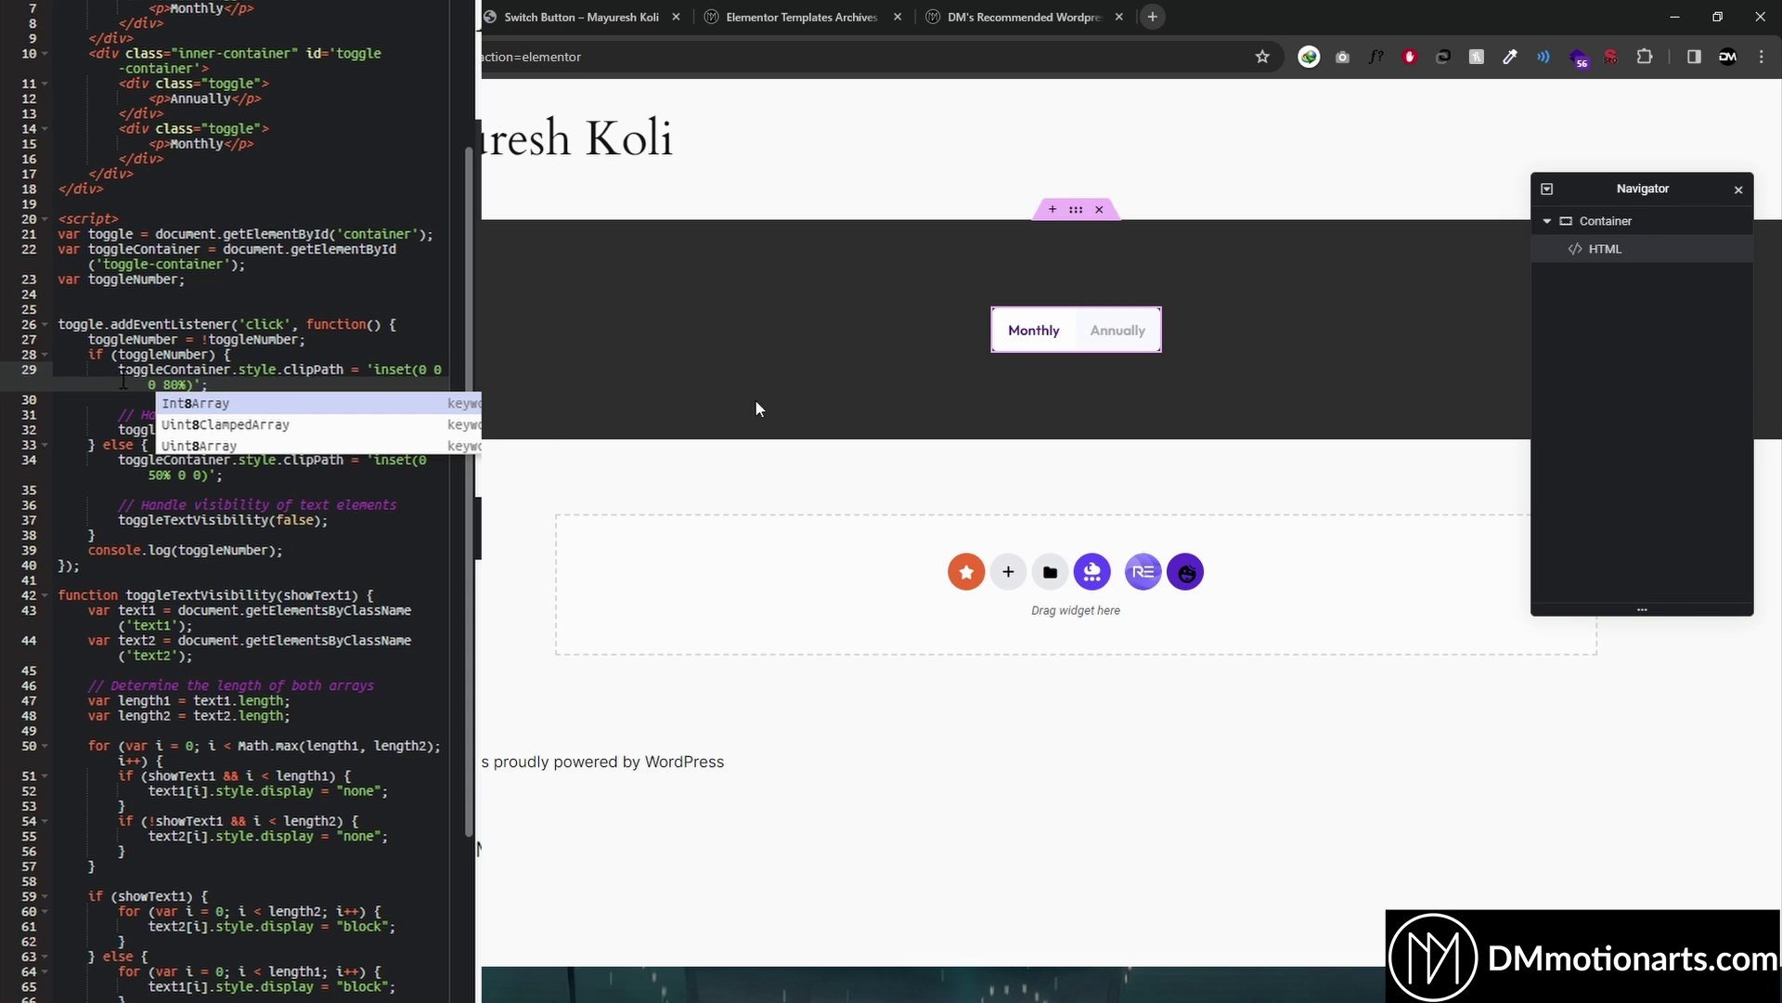
left_click(1141, 341)
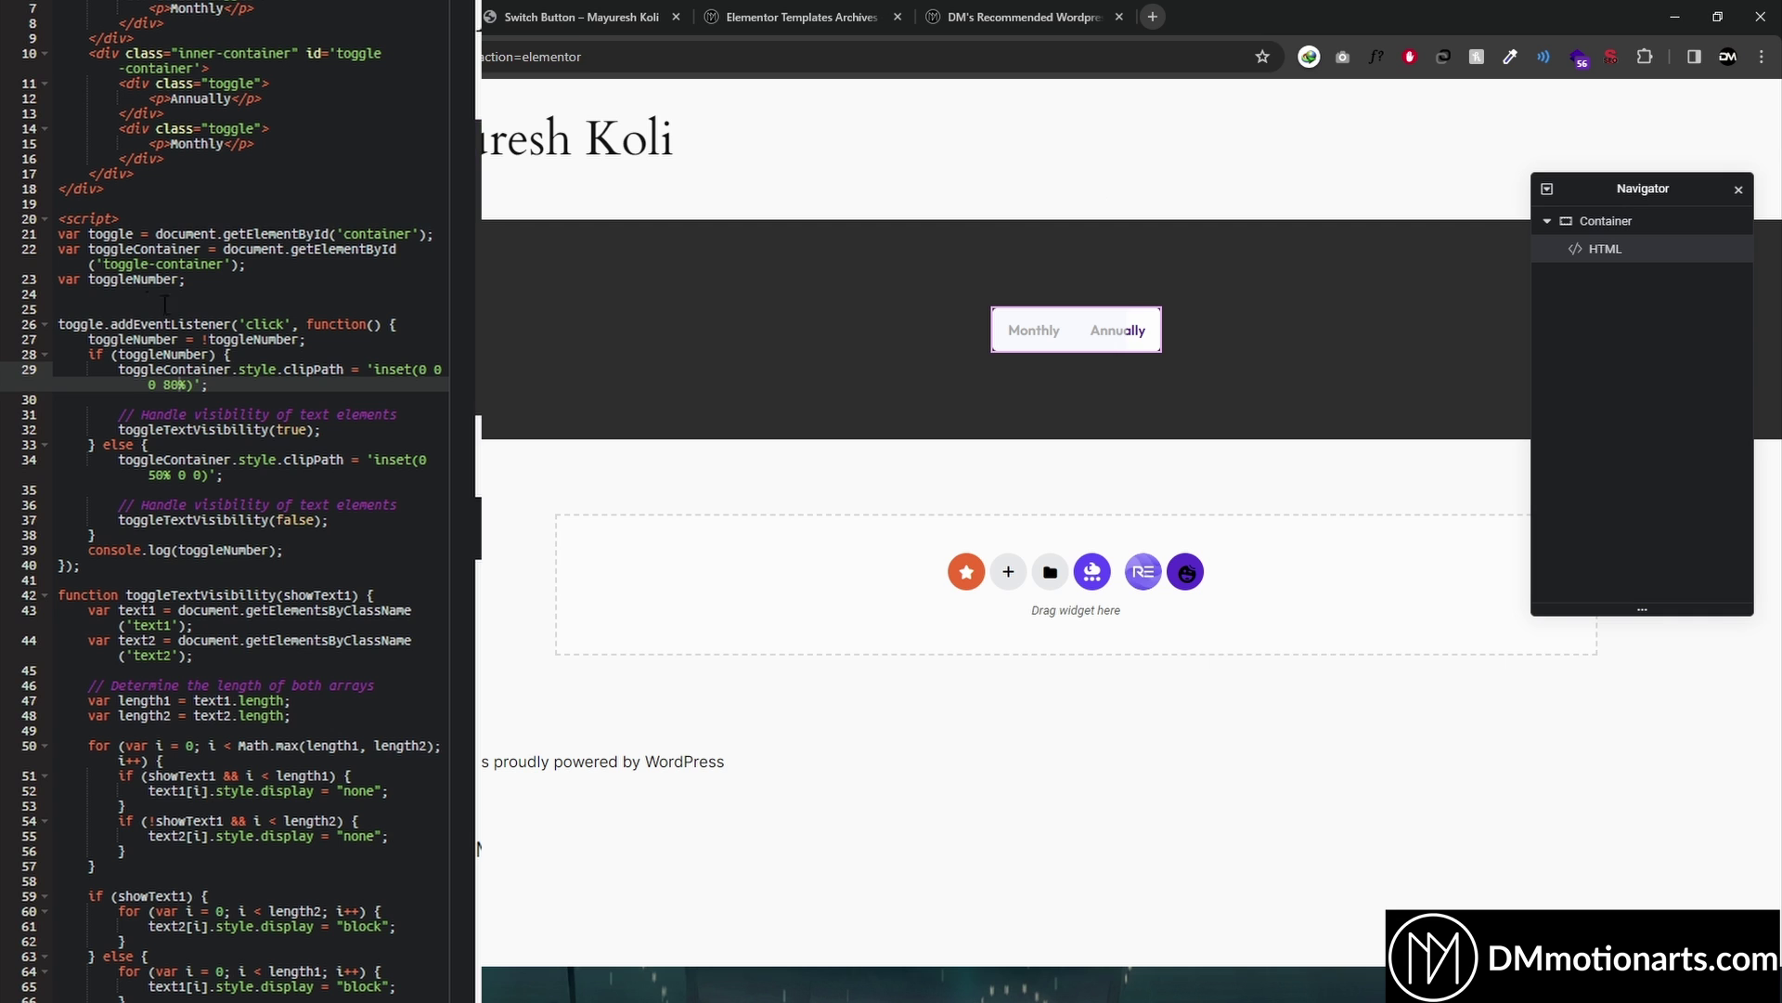
In the first inner-container's HTML, replace the Annually label with "red" and check the clipped overlap on the switch.
scroll(227, 141, "up", 3)
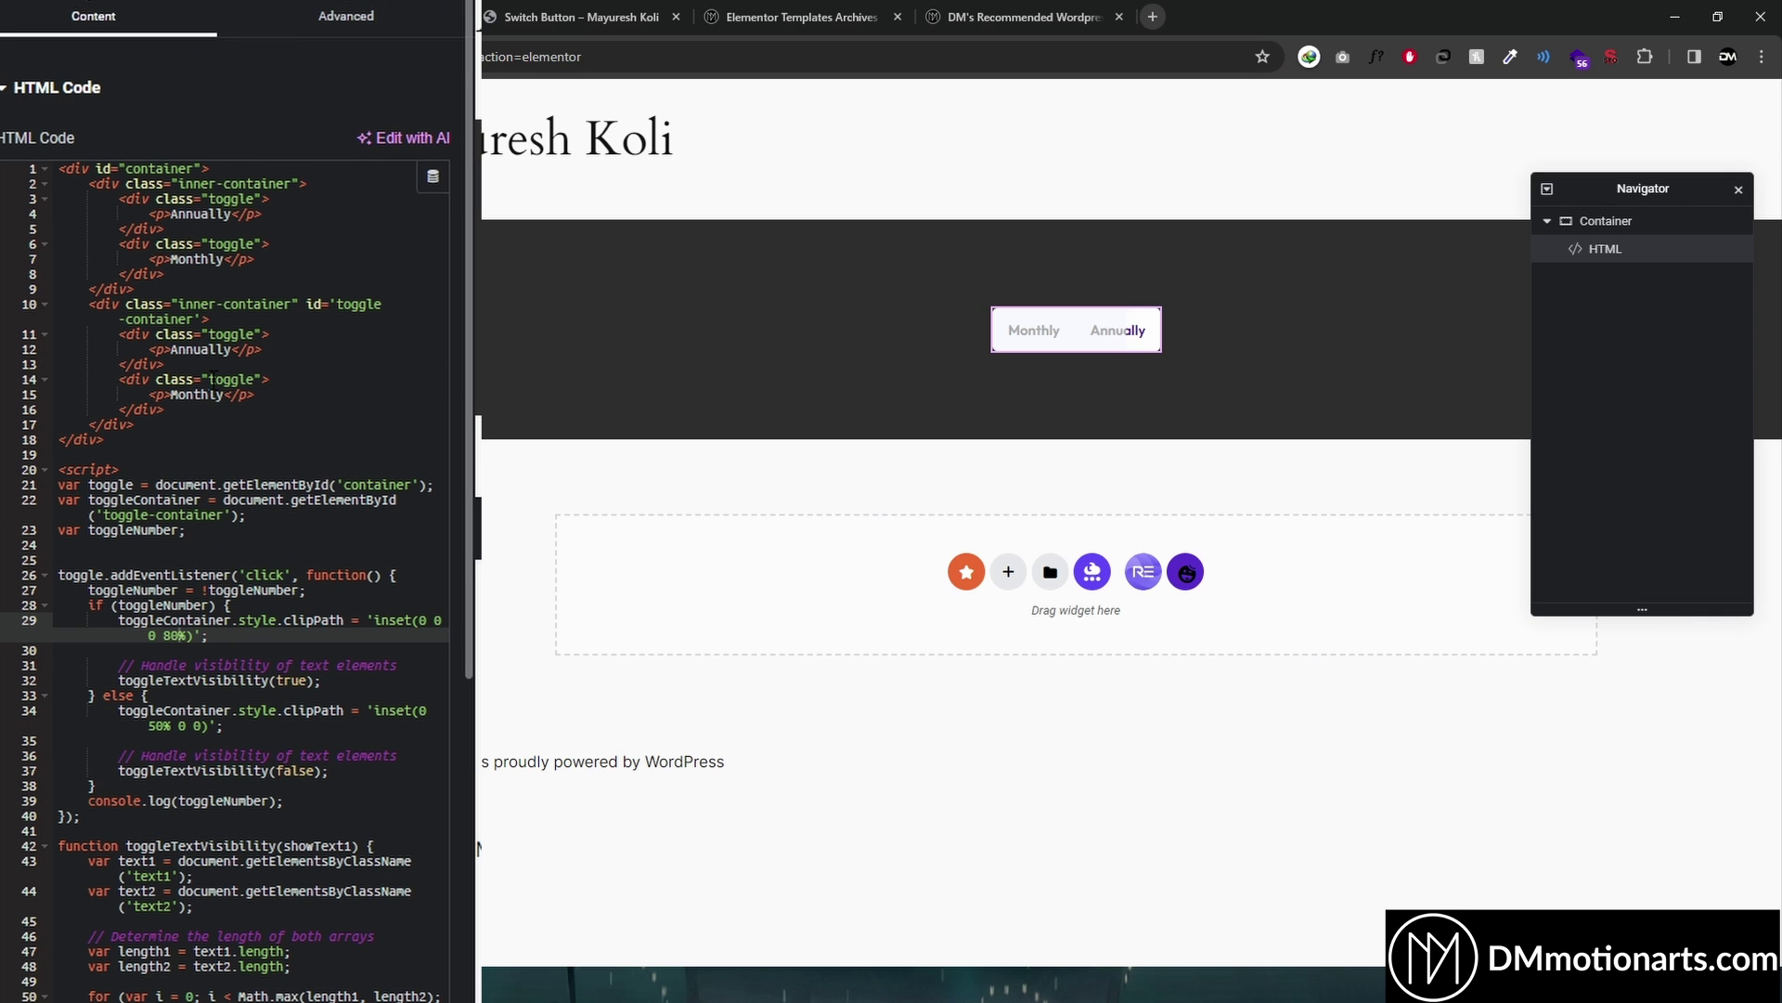
double_click(200, 213)
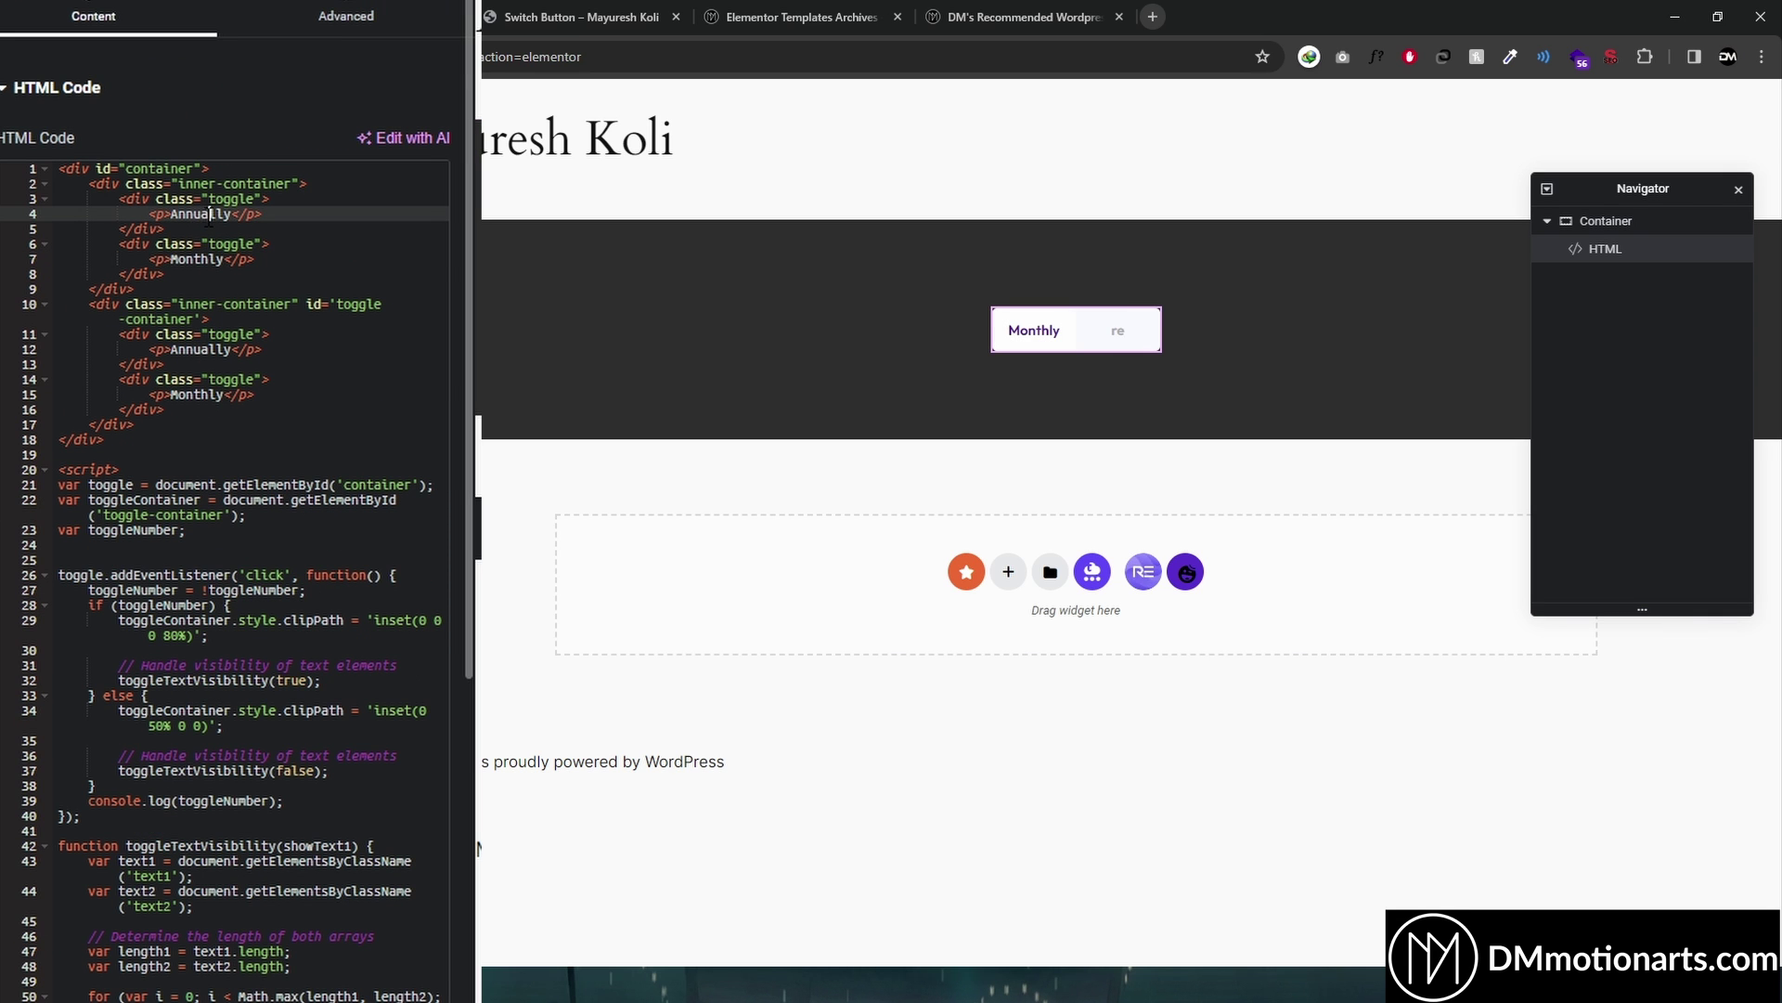
type("red")
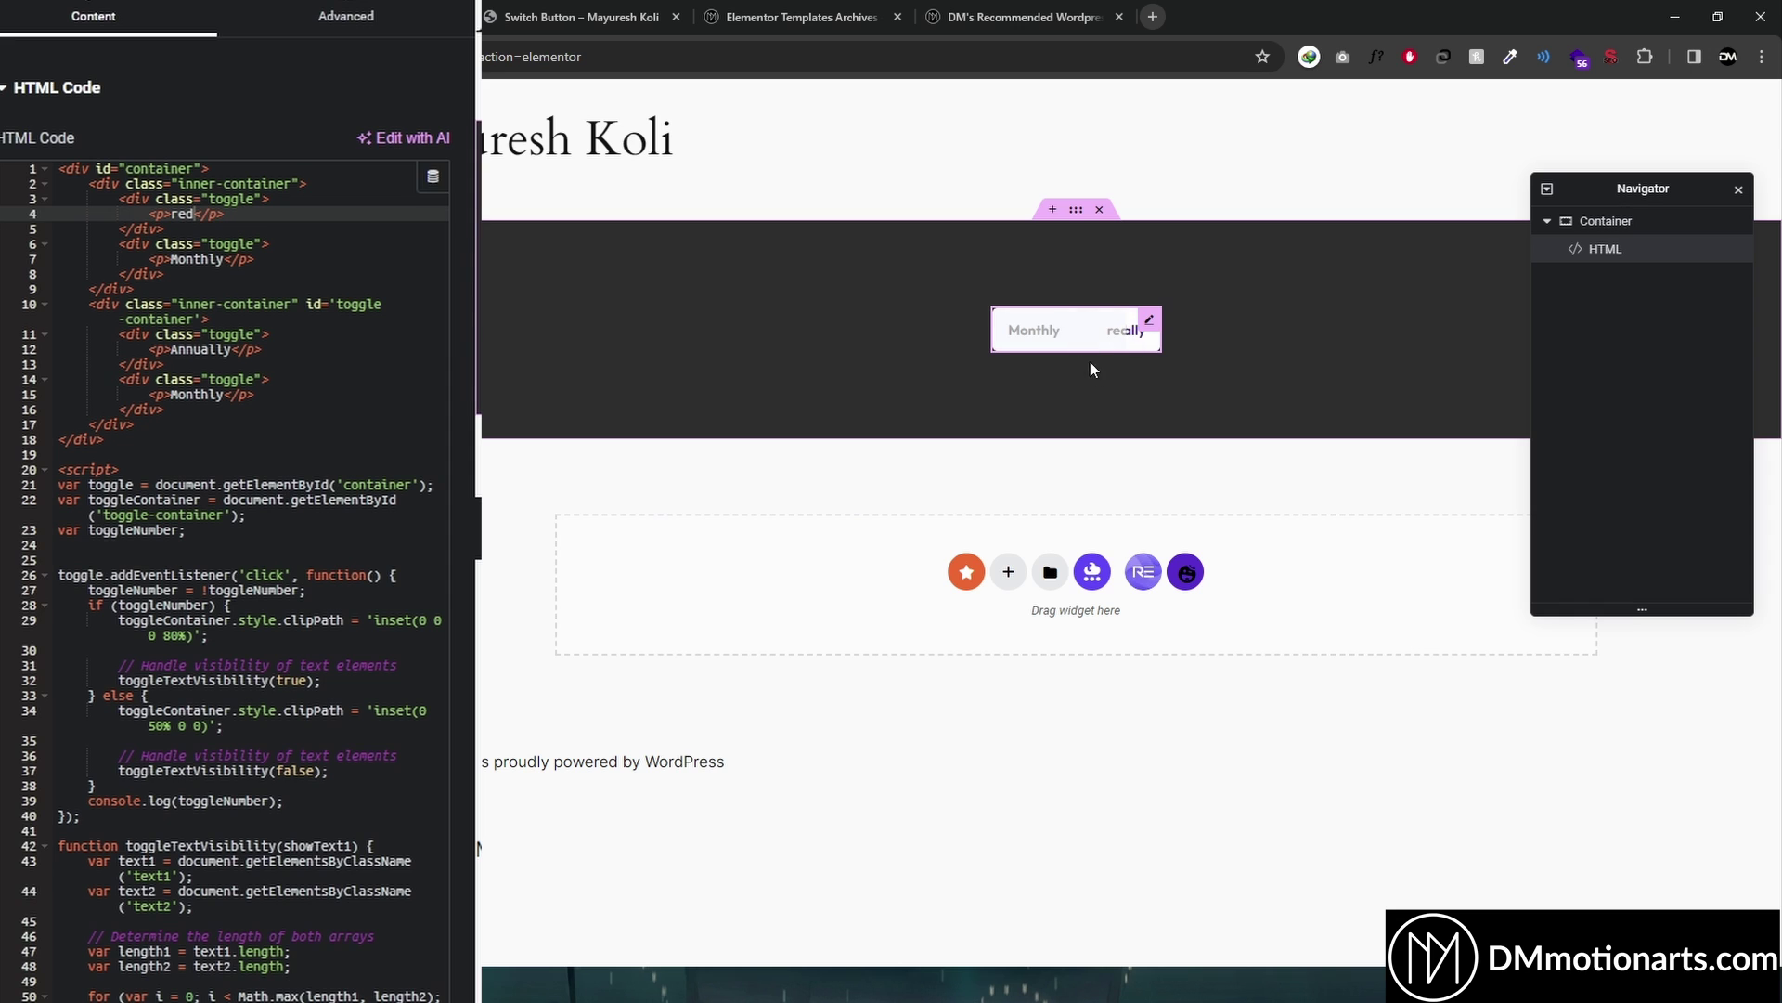
left_click(1127, 365)
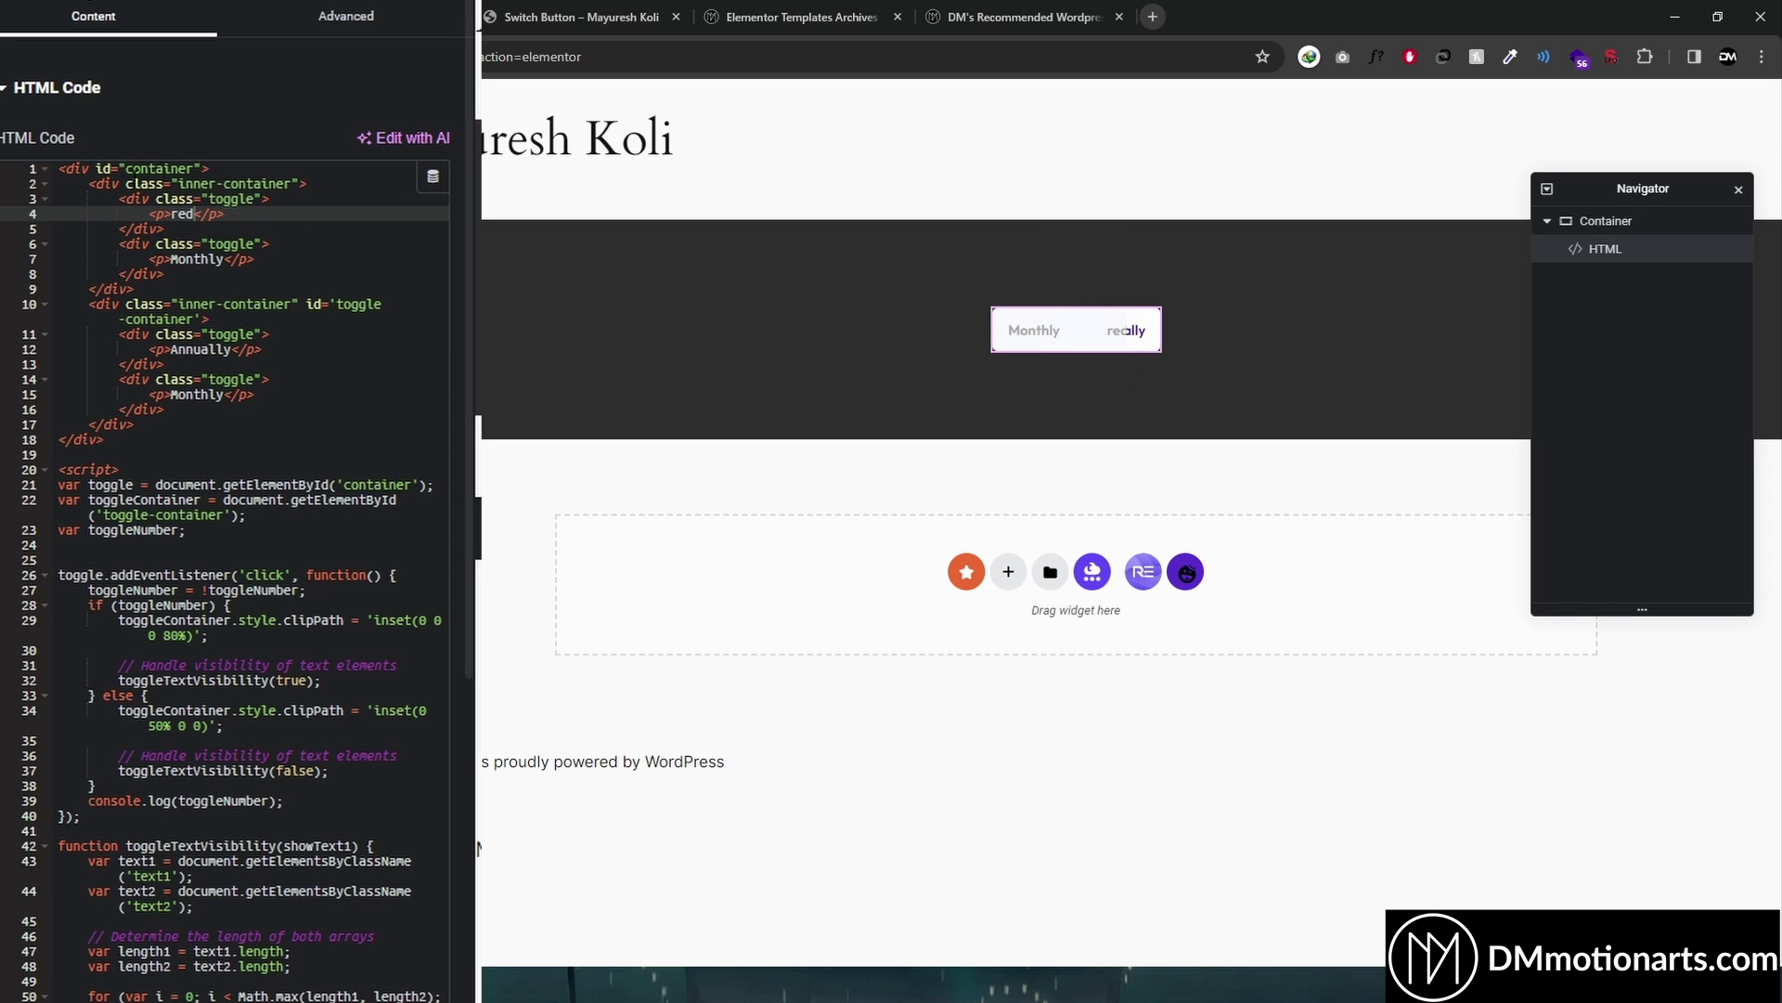
Change the first inner-container's "red" label to "blue" and toggle the switch to check it.
double_click(186, 214)
type("blue")
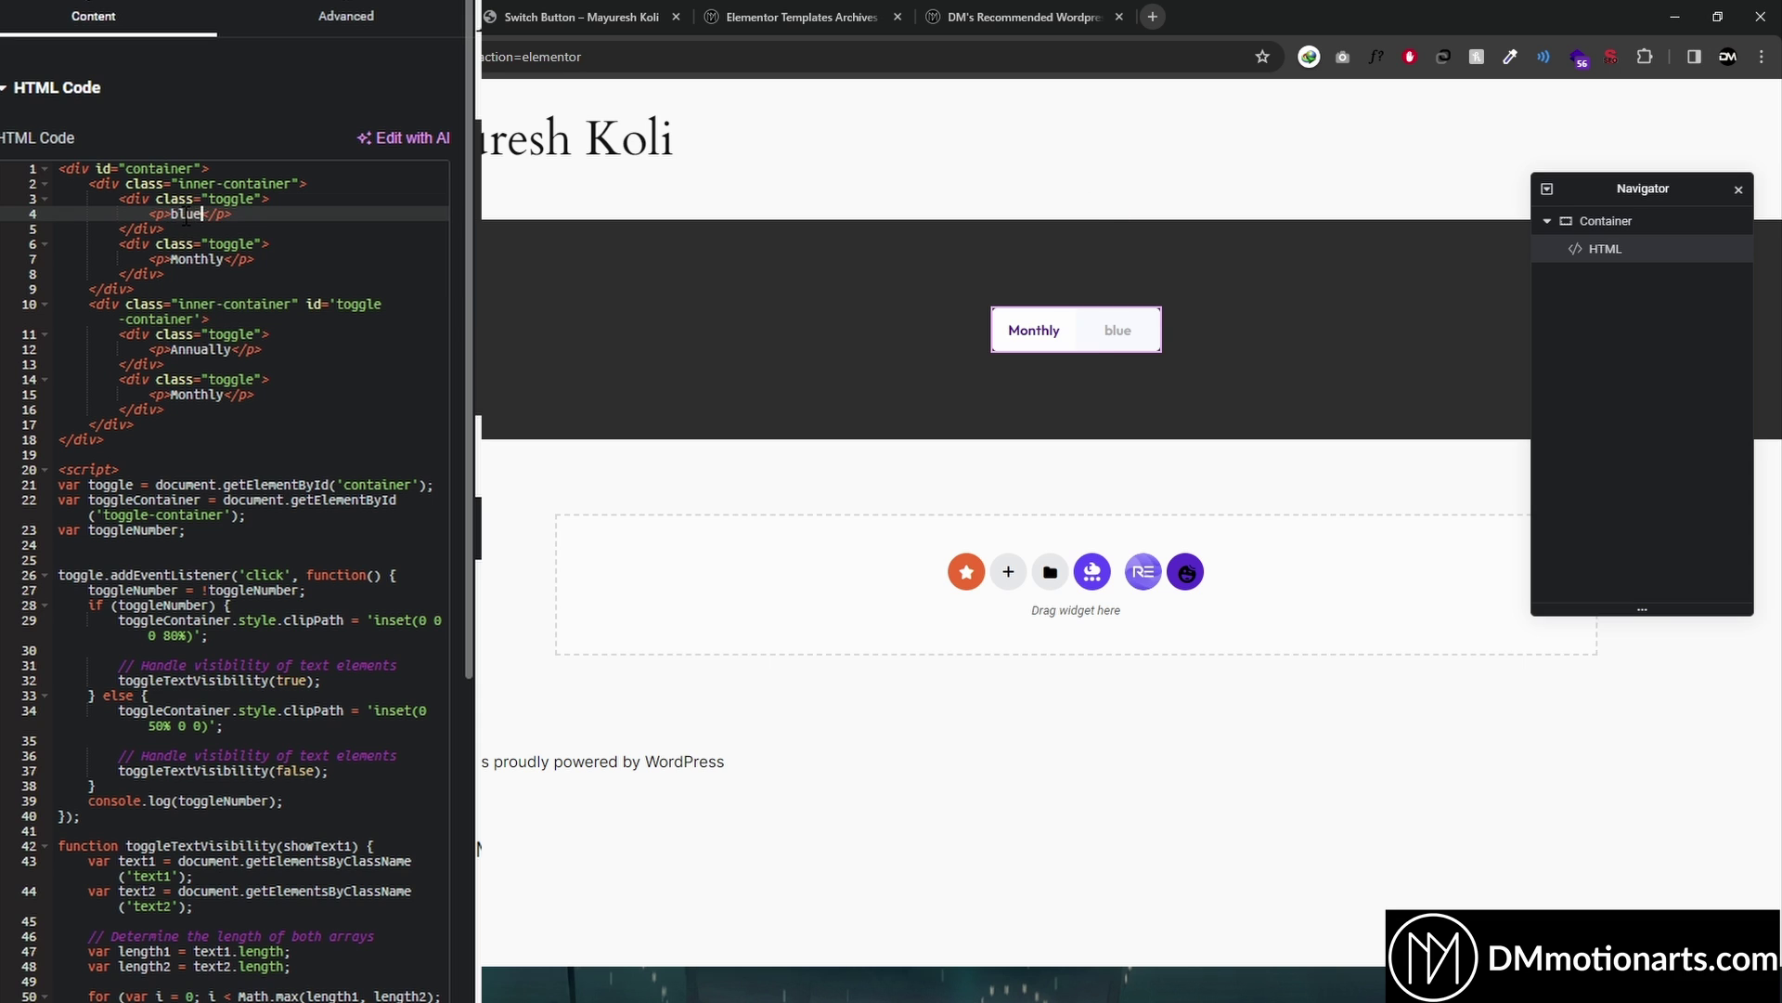
left_click(1103, 352)
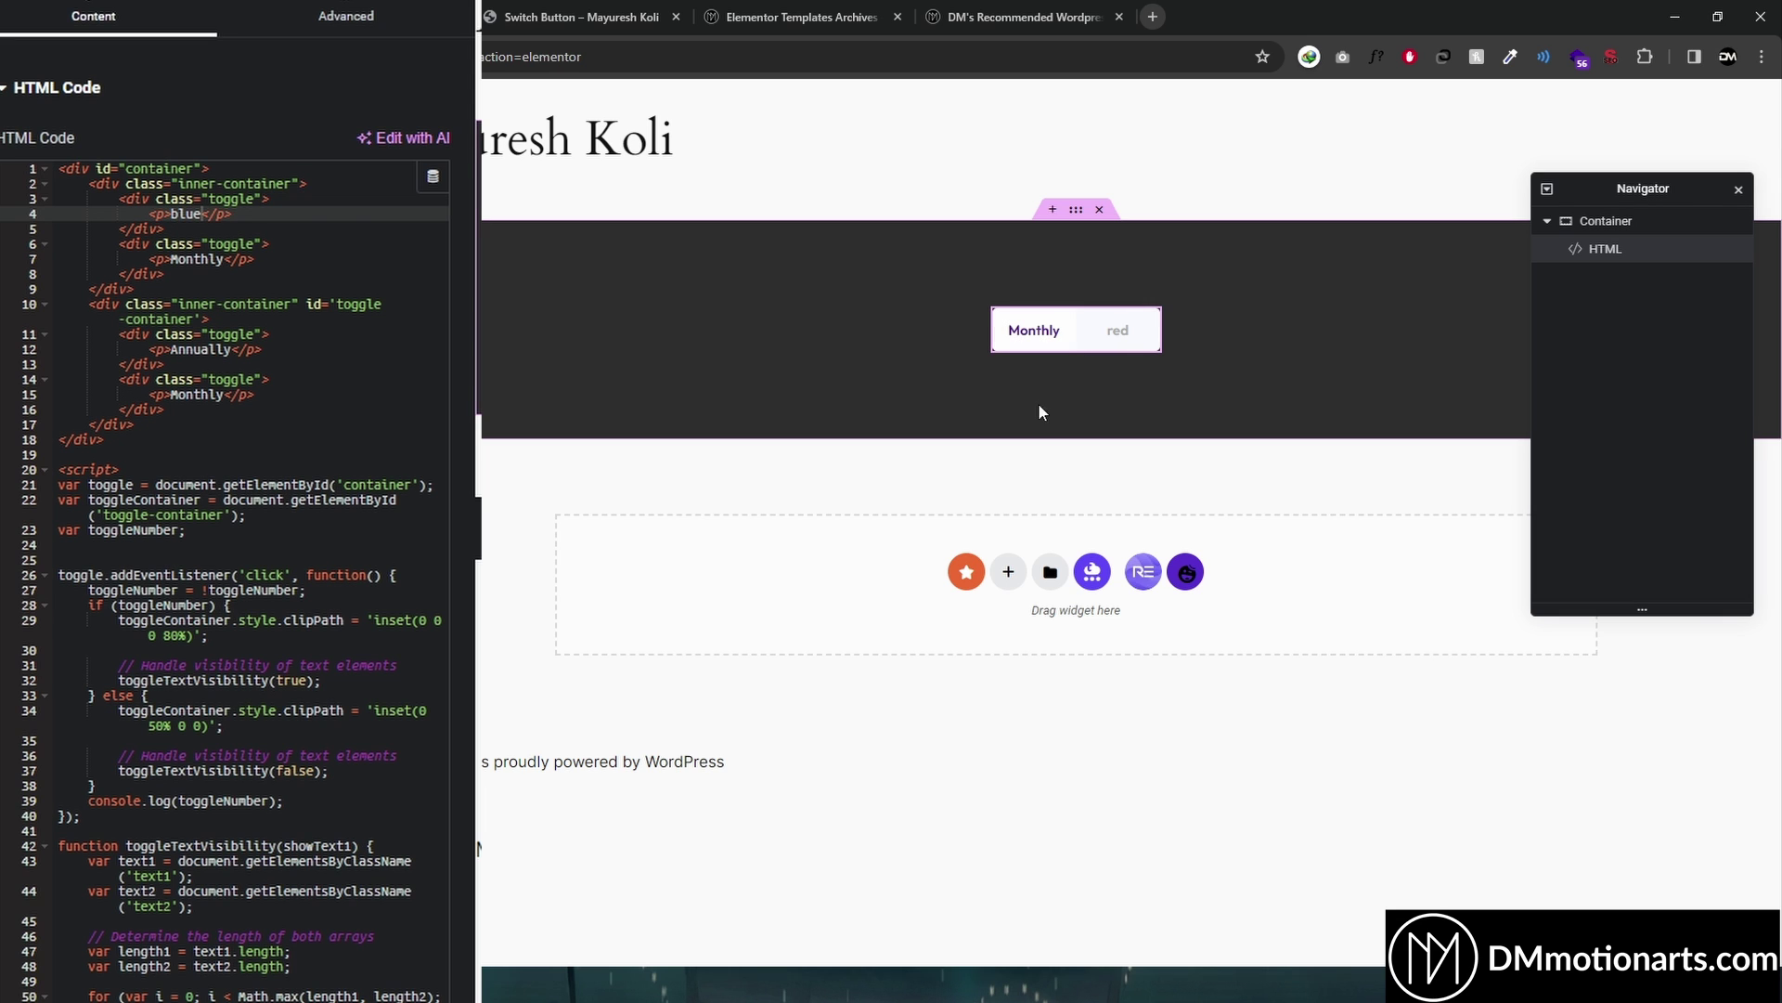
Undo the "blue" and "red" edits to the first inner-container's Annually label.
key("ctrl+z")
key("ctrl+z")
key("ctrl+z")
key("ctrl+z")
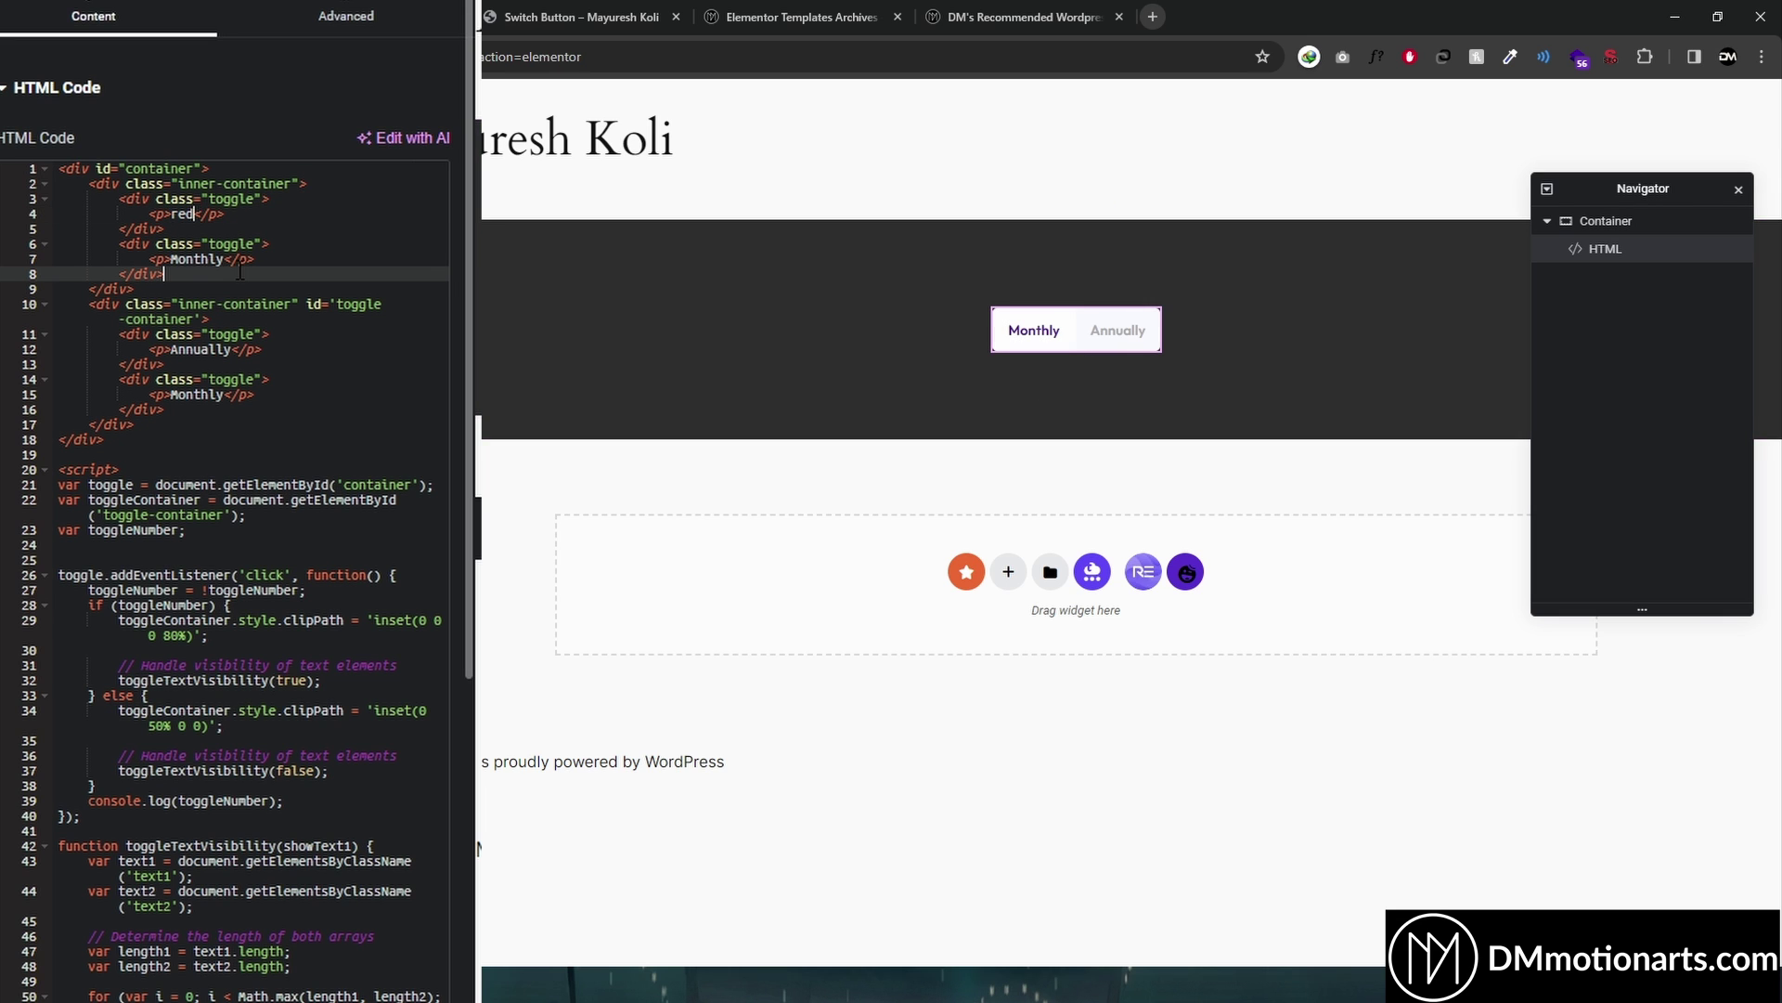
Set the clip-path inset in the script's toggleNumber branch back to 50%.
scroll(340, 475, "down", 5)
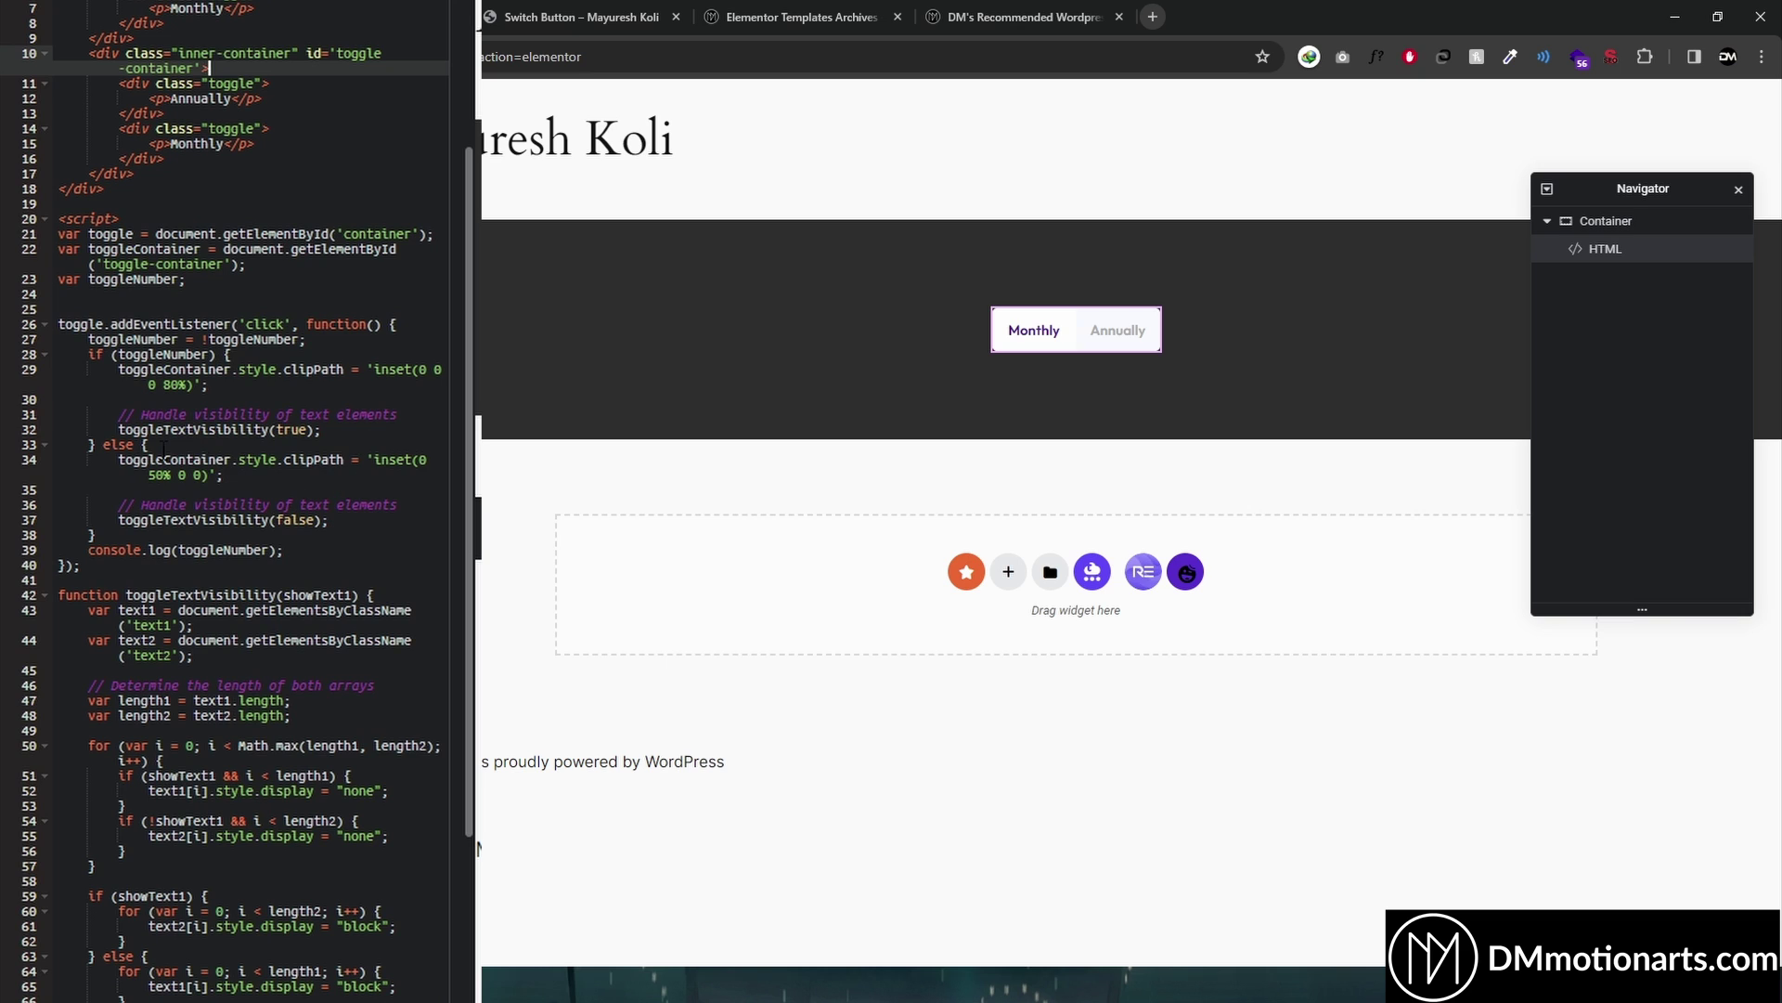
left_click(149, 474)
left_click(170, 384)
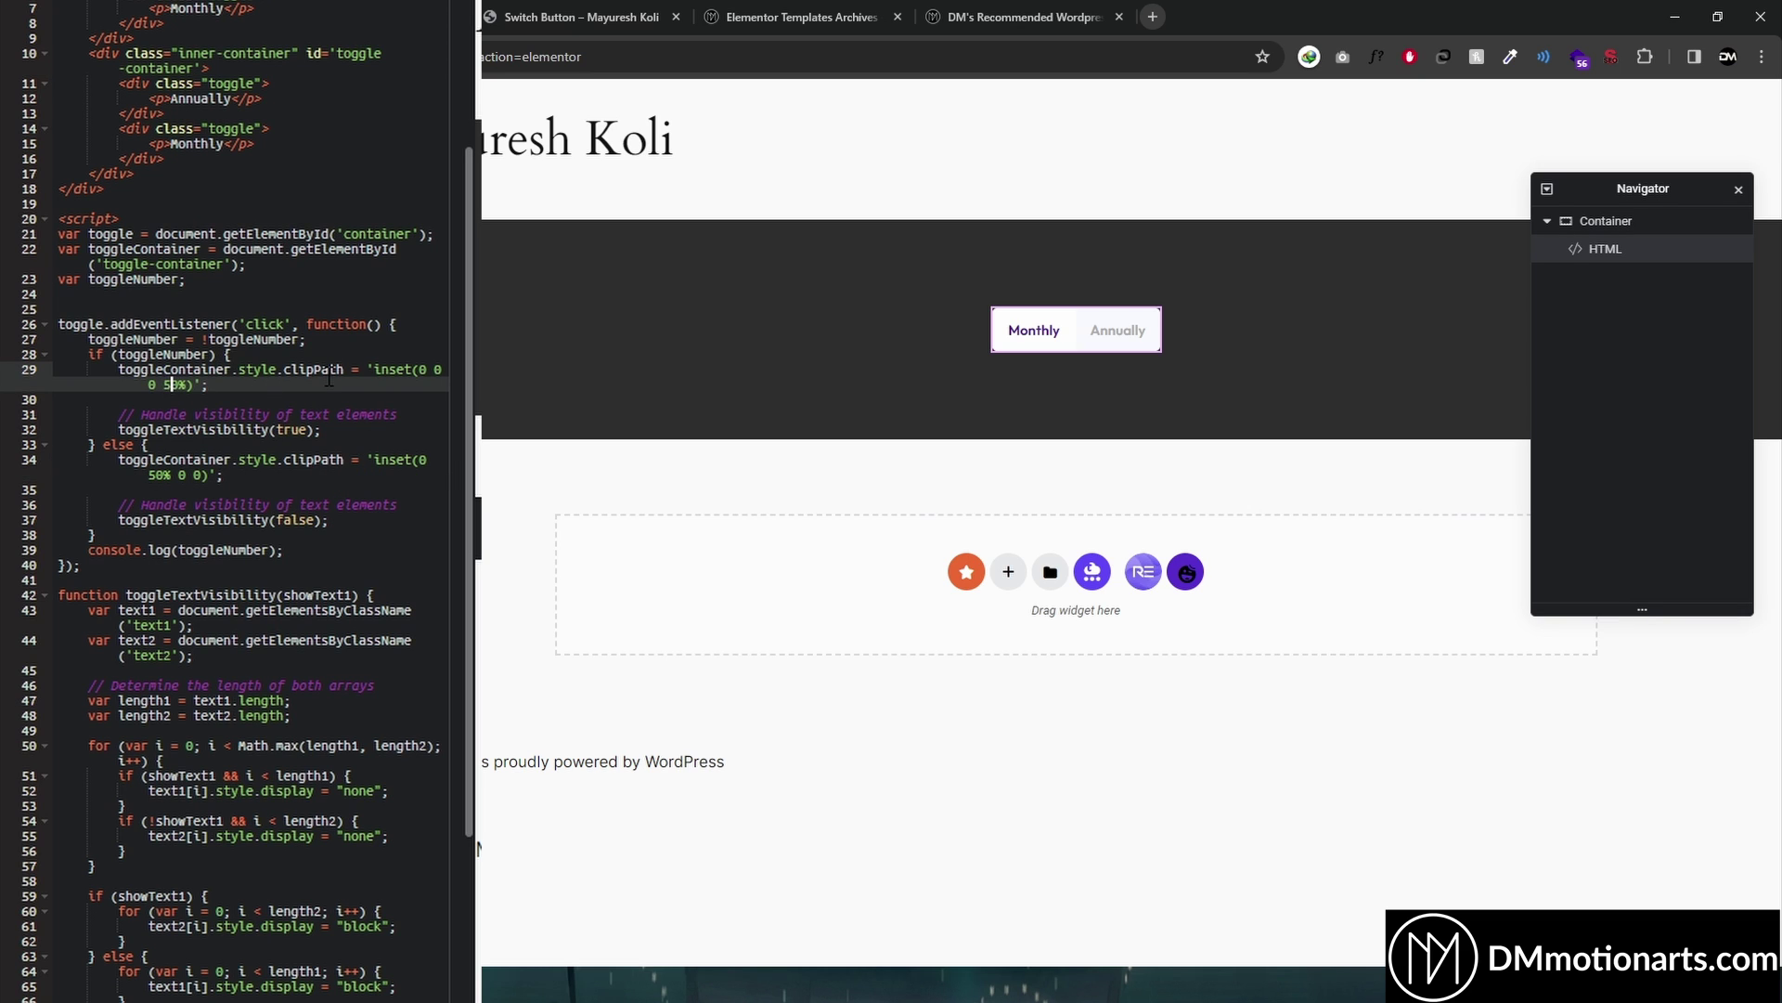
Try an 80% inset in the else branch's clip-path on the switch, and restore the value to 50%.
left_click(156, 474)
key("BackSpace")
type("8")
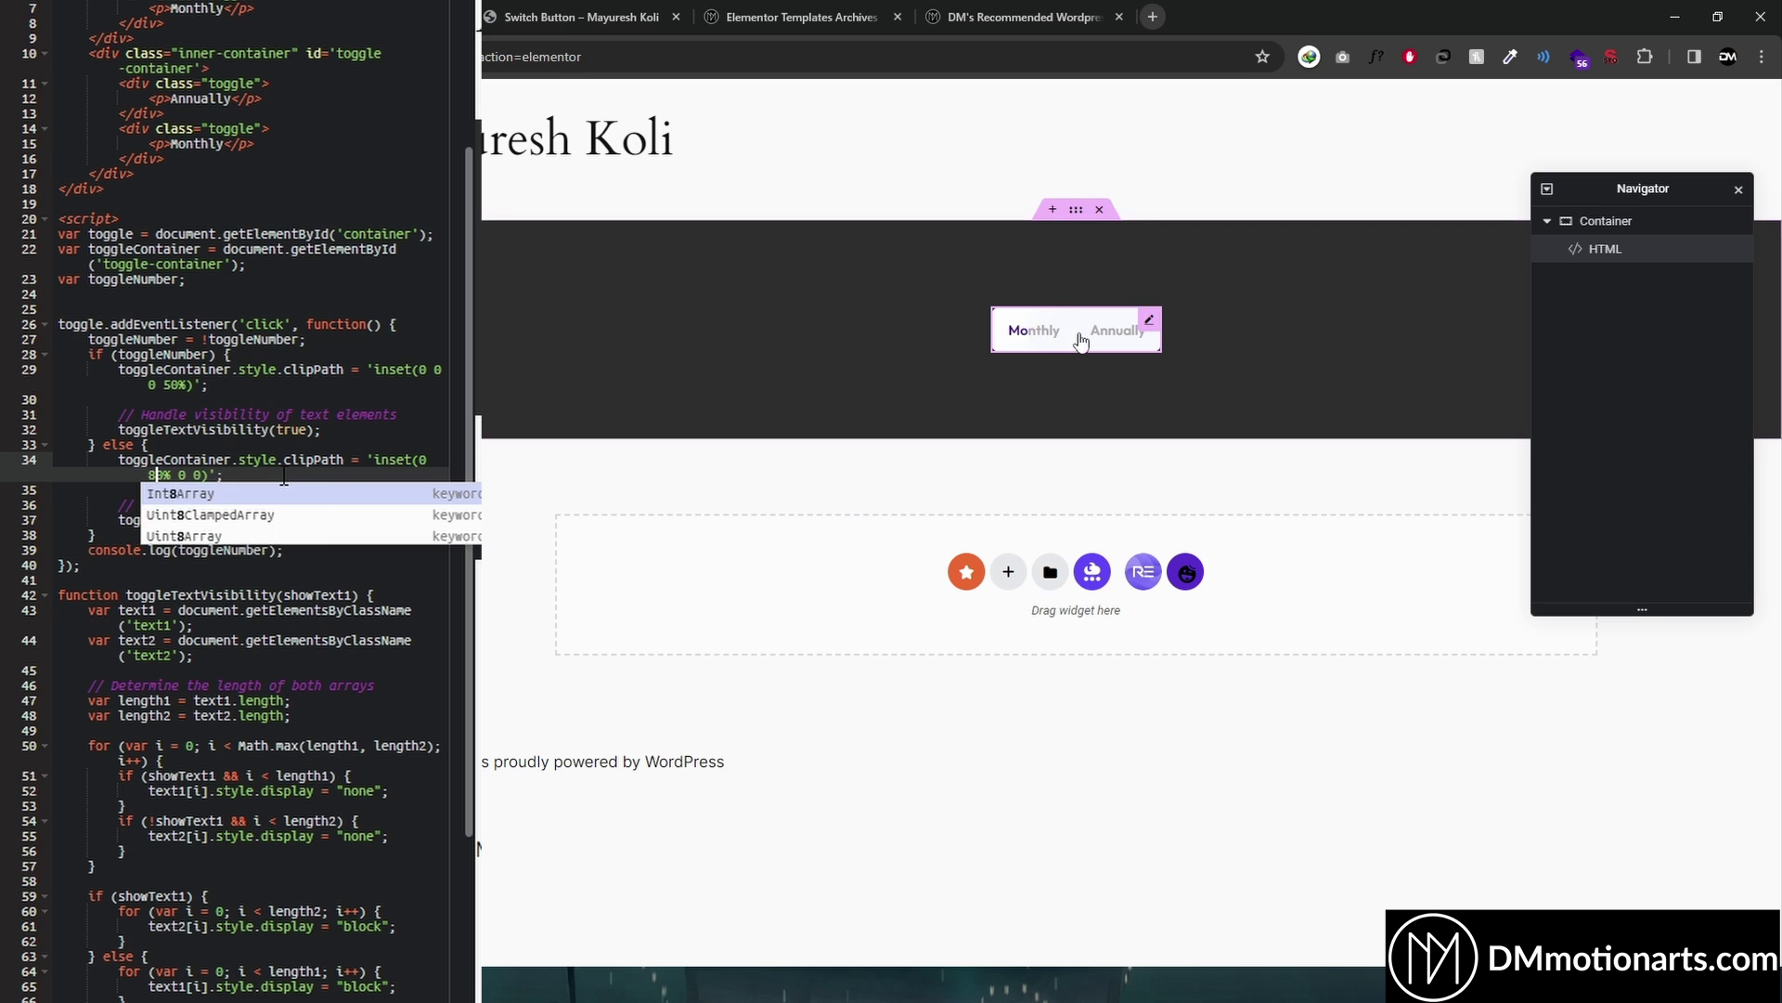
left_click(1036, 344)
left_click(1031, 339)
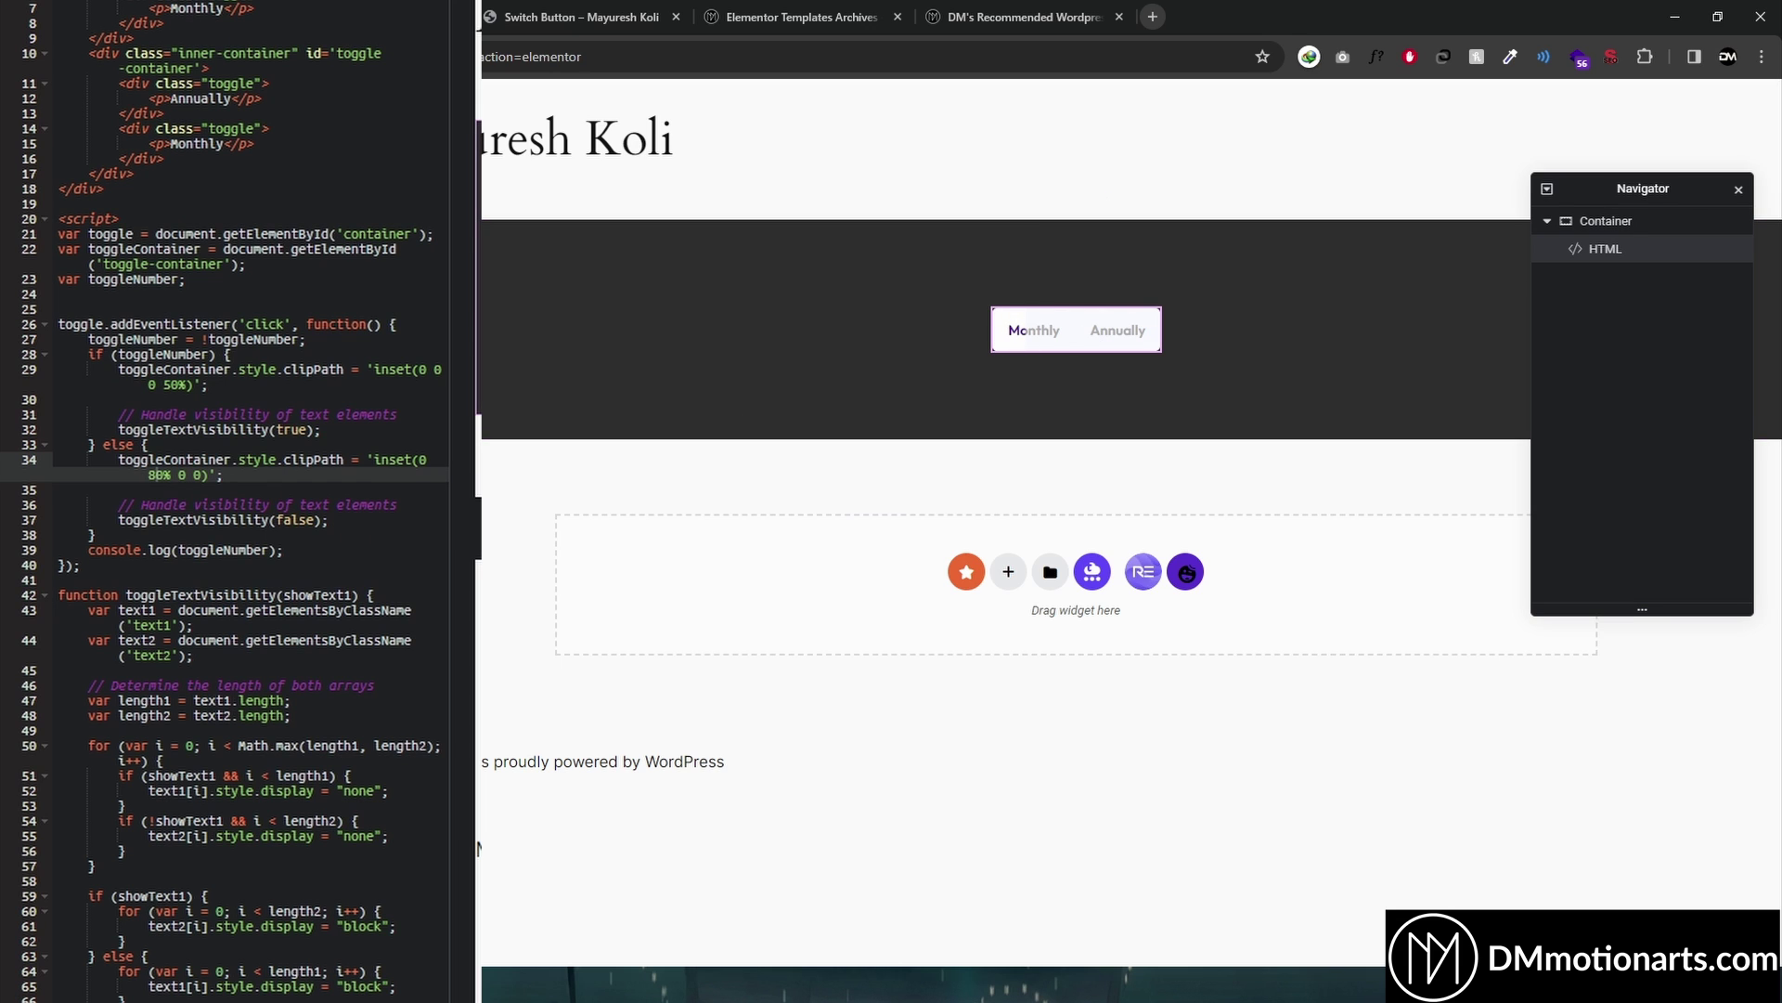
key("BackSpace")
type("5")
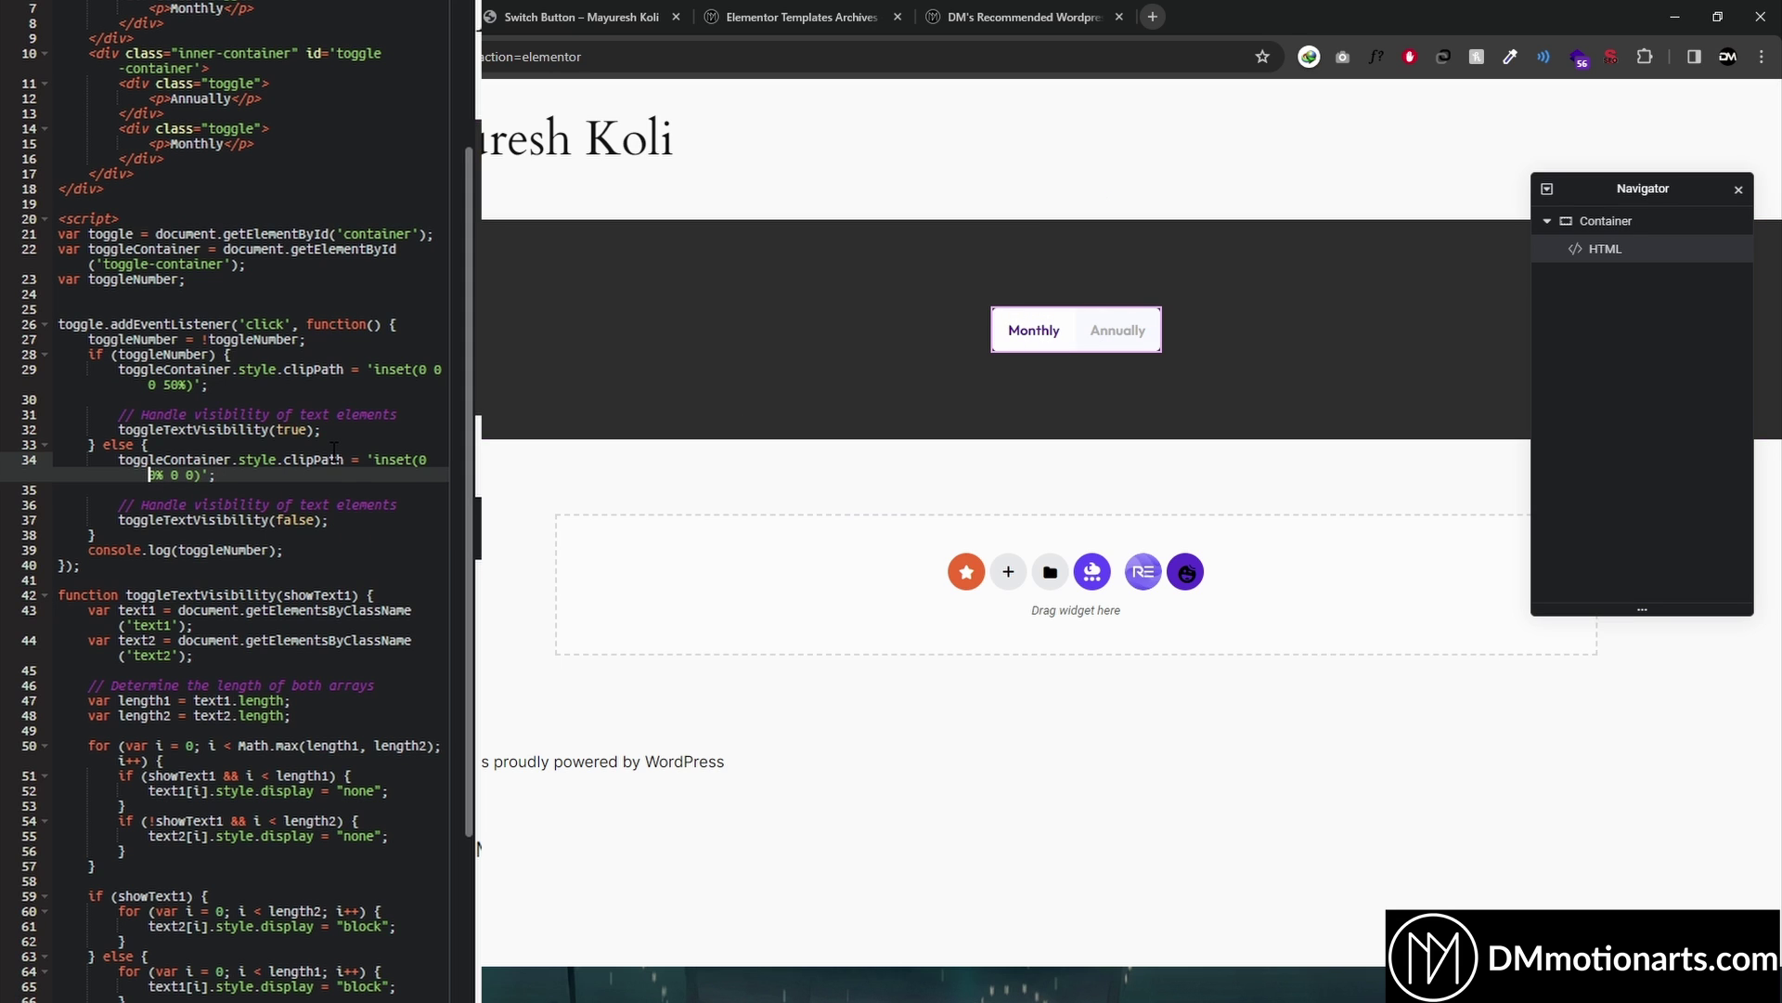
Examine the toggleTextVisibility function at the end of the script and check its effect on the Monthly/Annually switch.
left_click(262, 504)
scroll(269, 583, "down", 3)
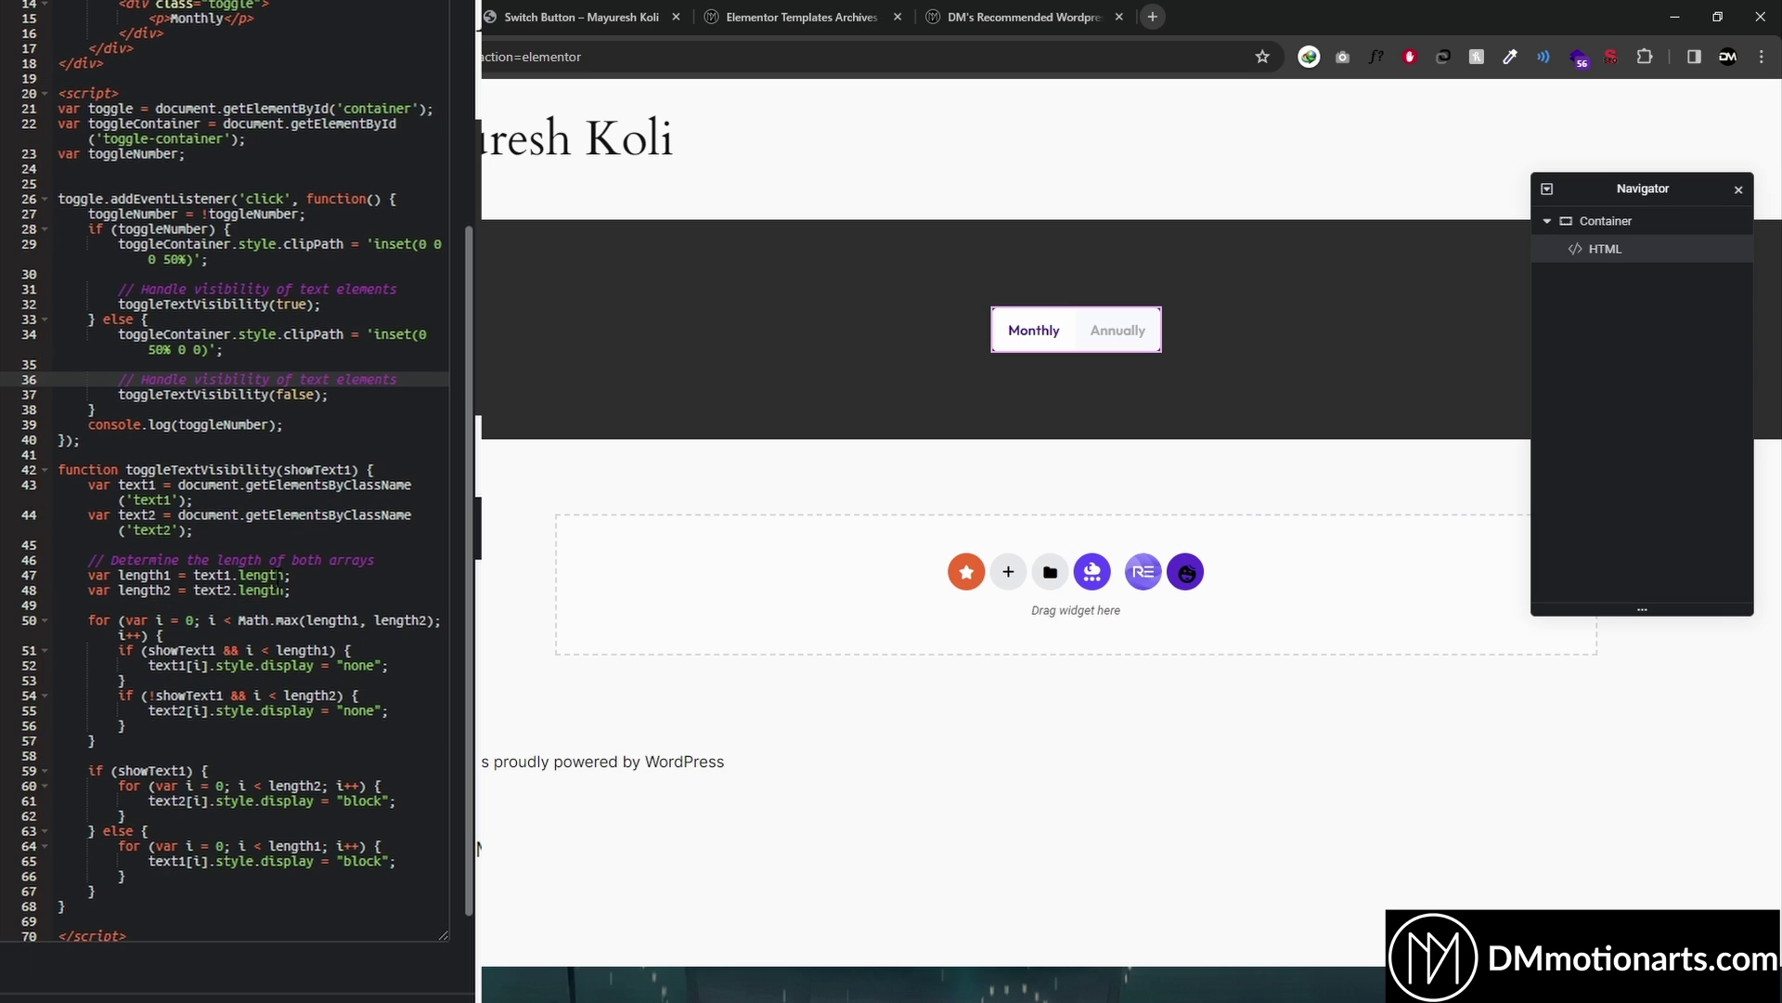
left_click(54, 470)
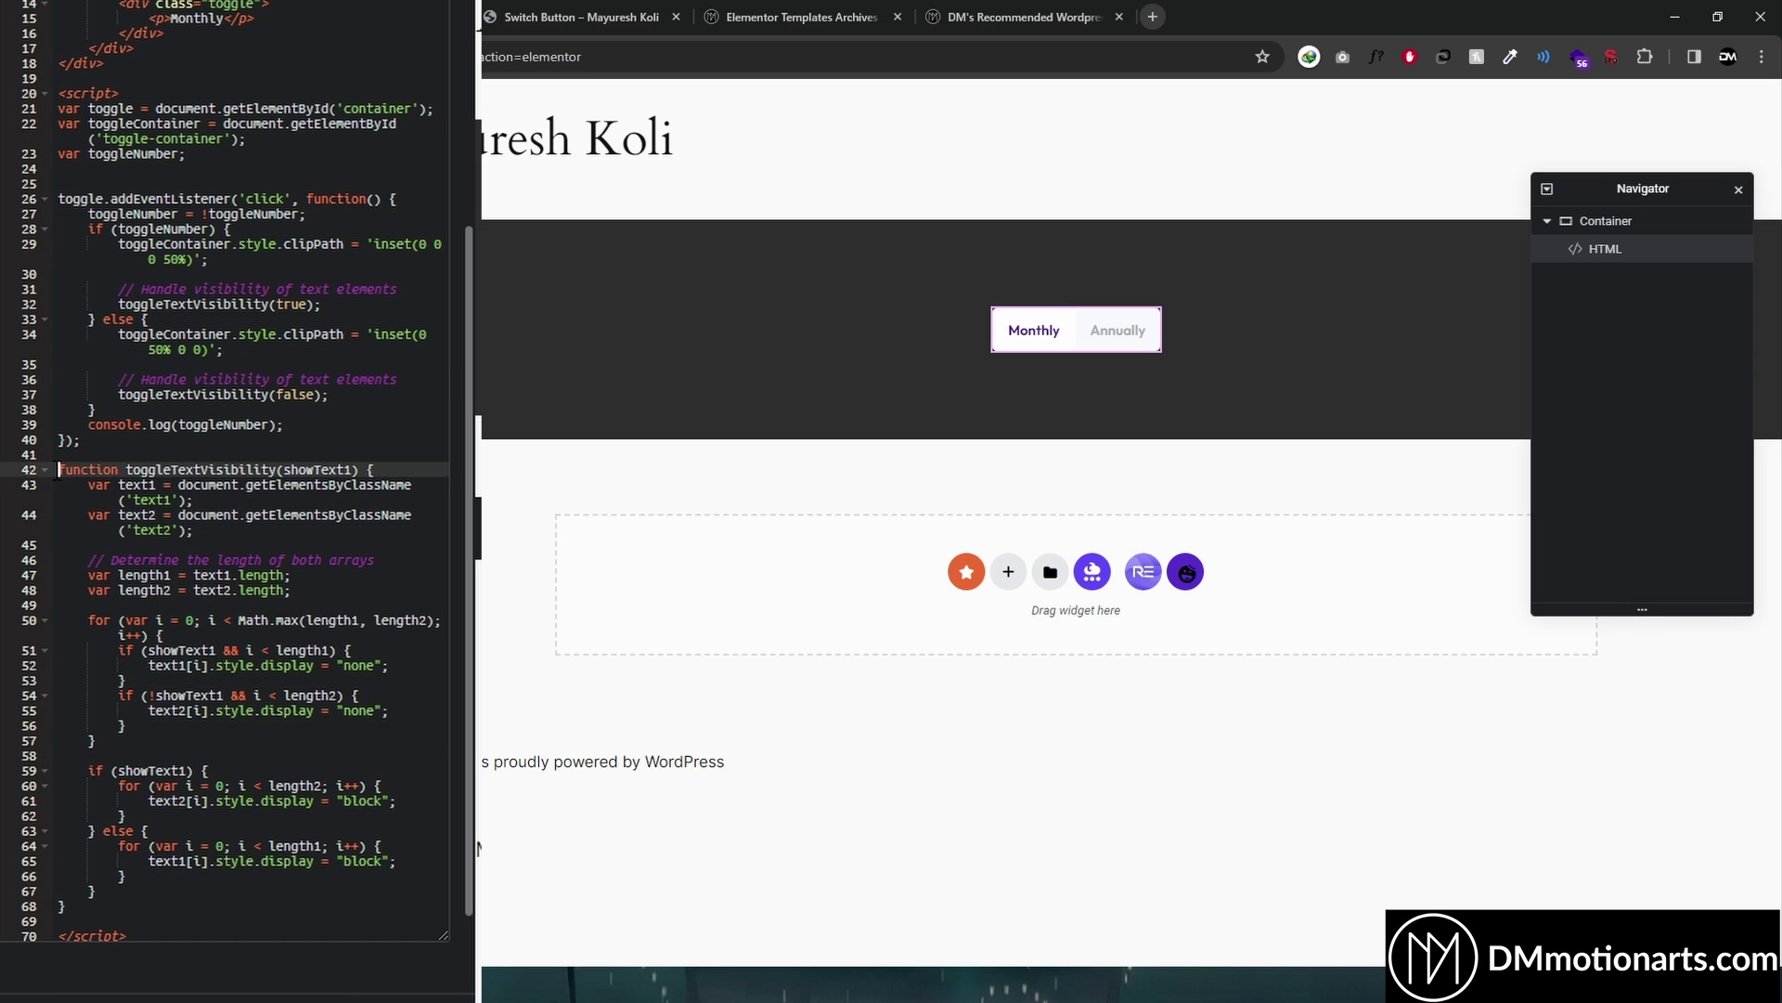
key("ctrl+shift+End")
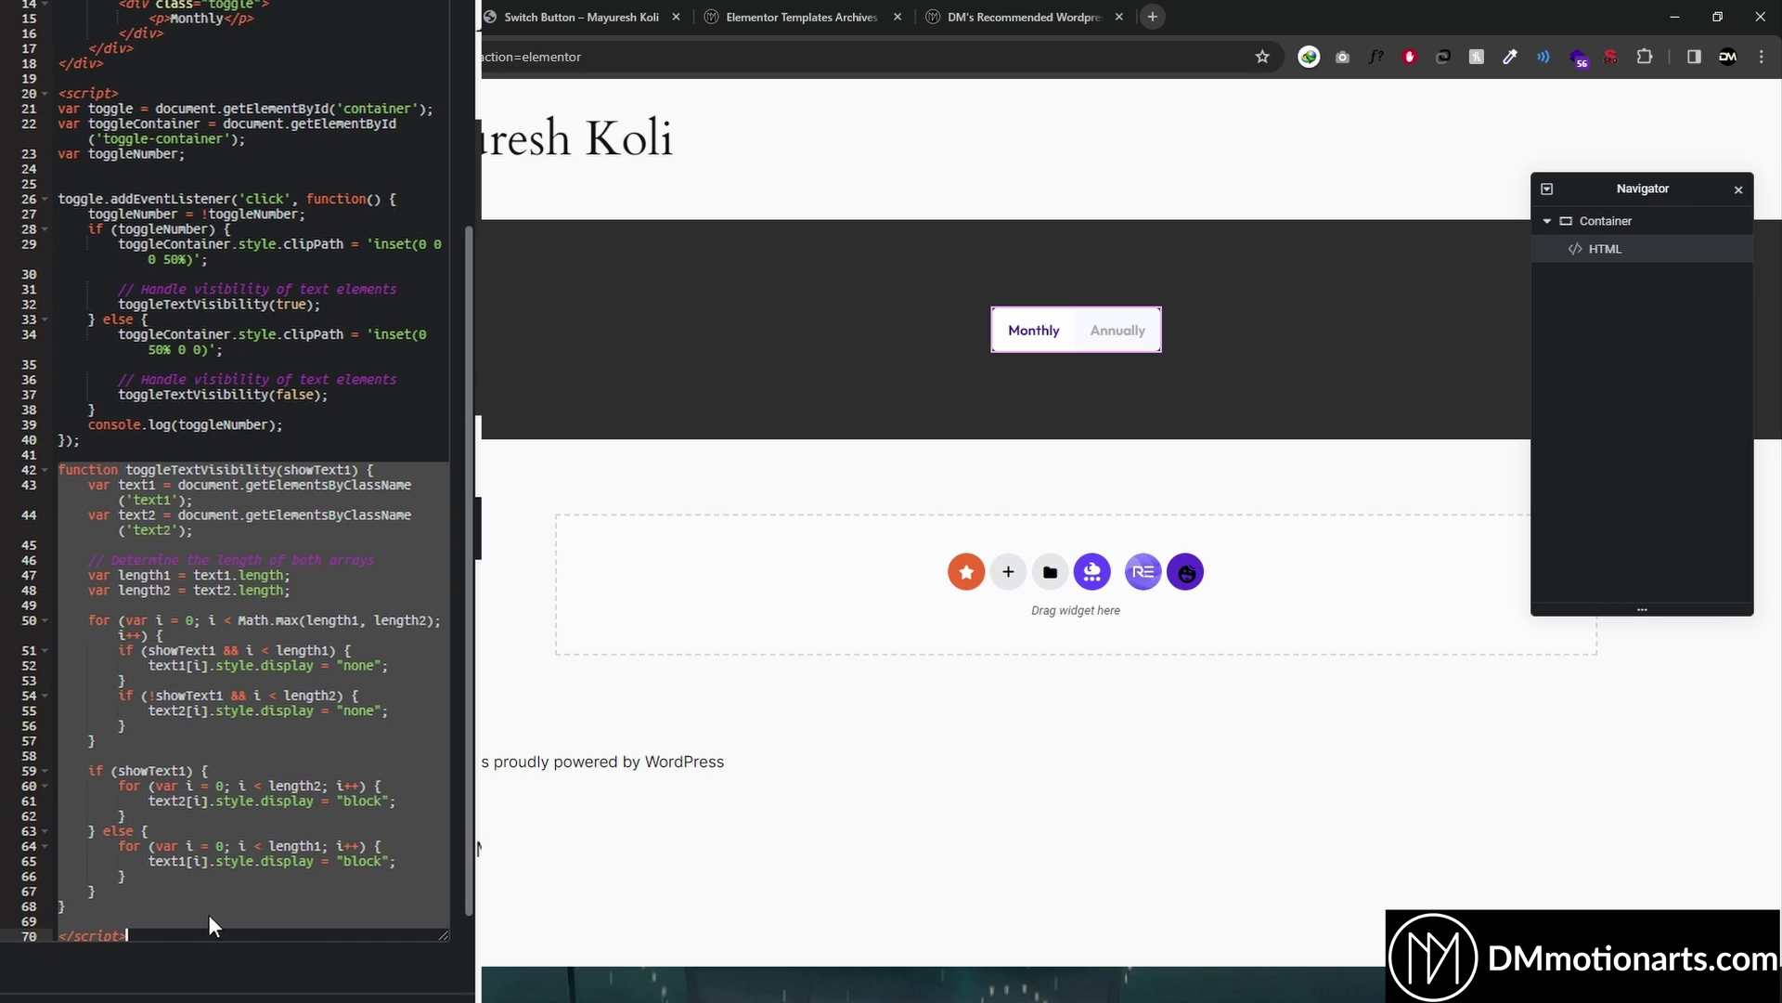
left_click(165, 540)
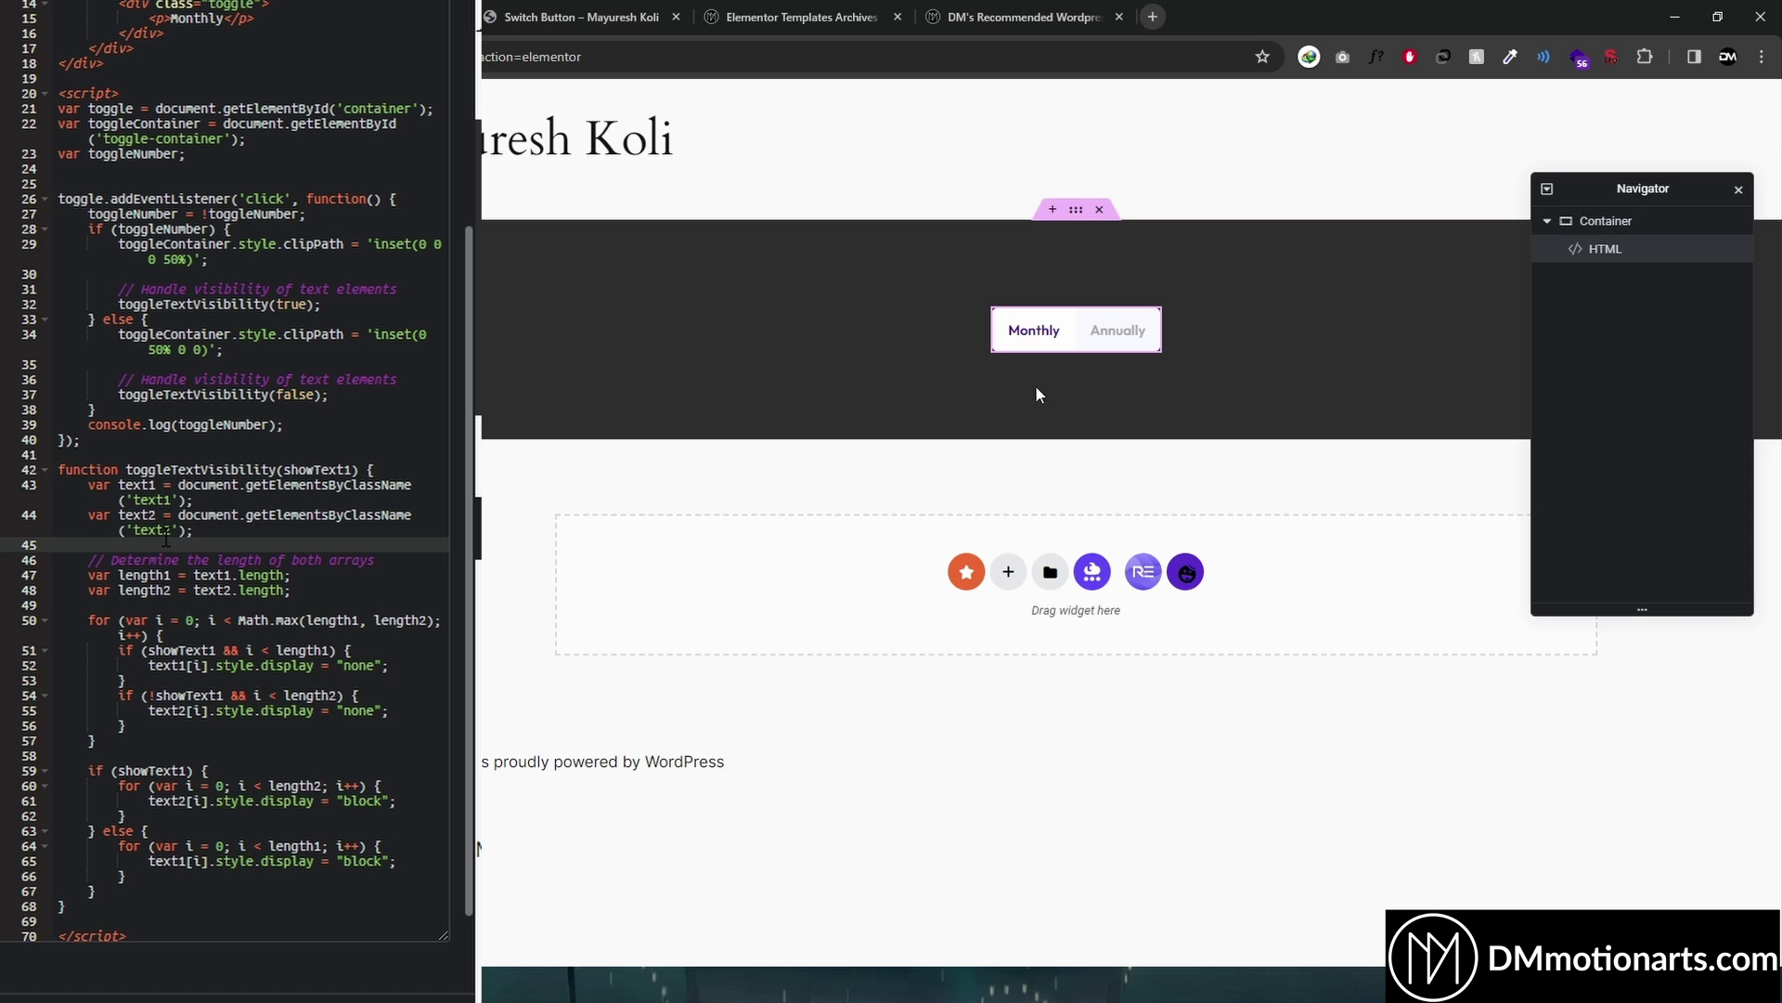
left_click(1056, 344)
left_click(1057, 344)
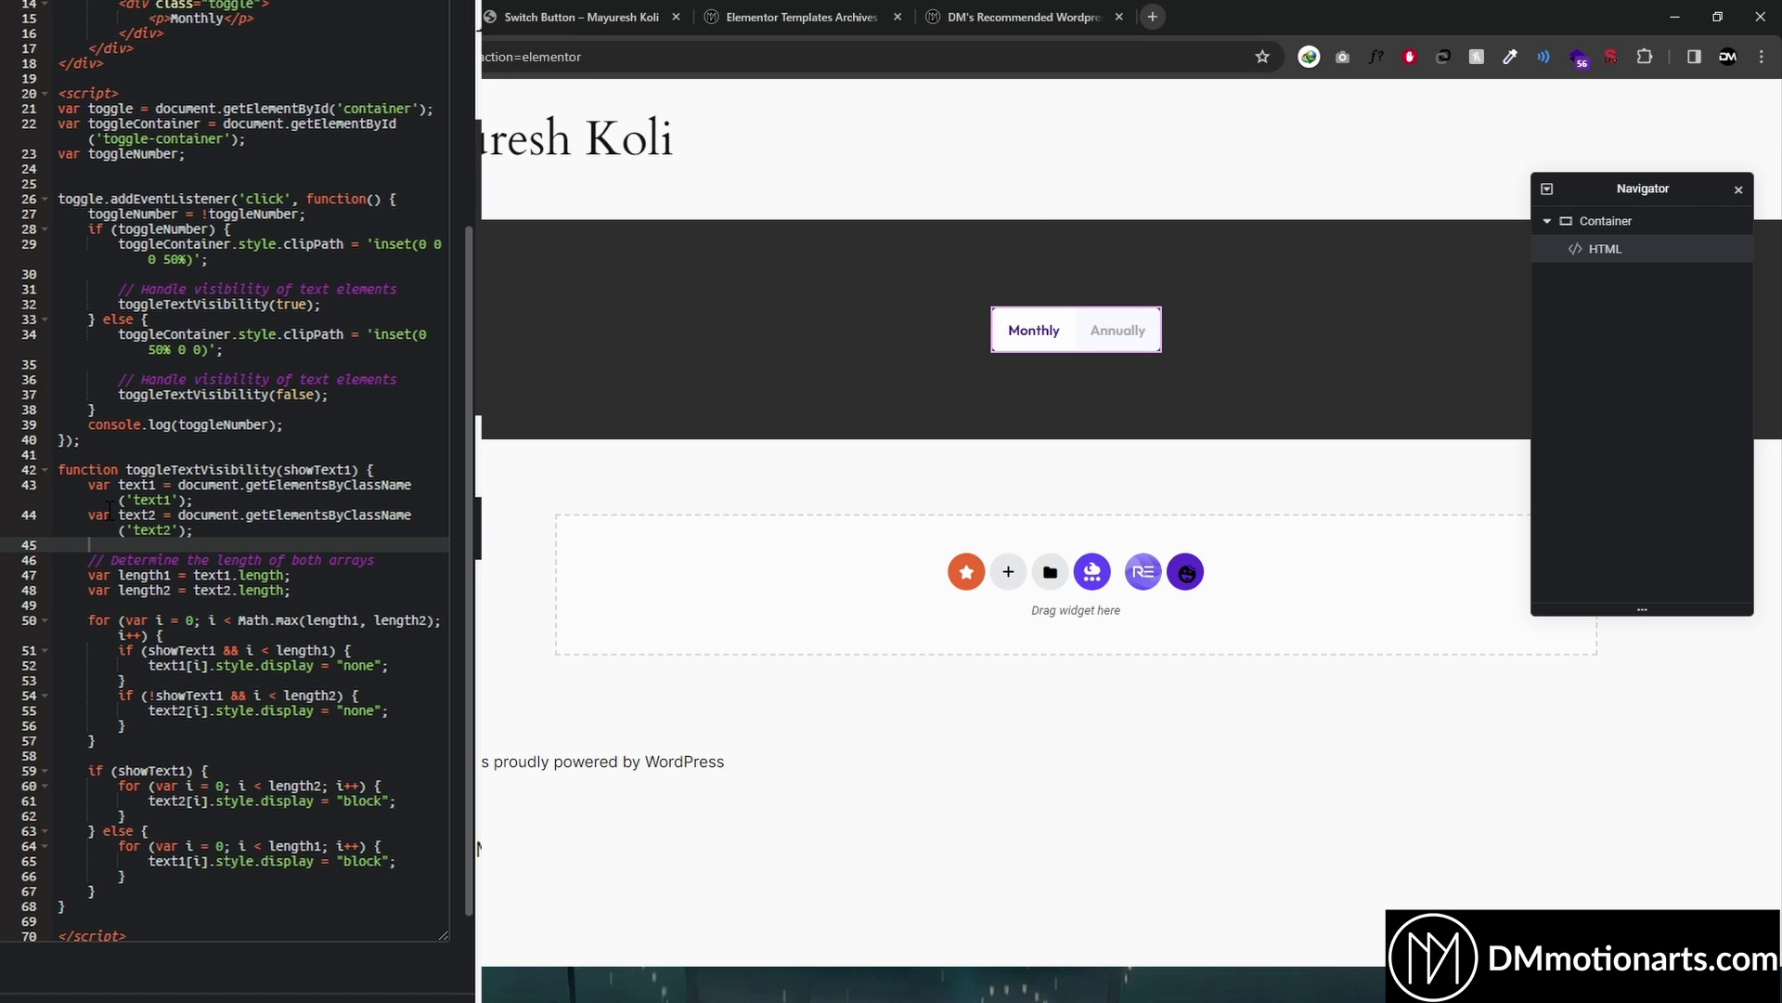
Inspect the text1 and text2 class lookups in toggleTextVisibility and compare them with the switch's labels.
left_click(149, 485)
left_click(171, 529)
left_click(139, 500)
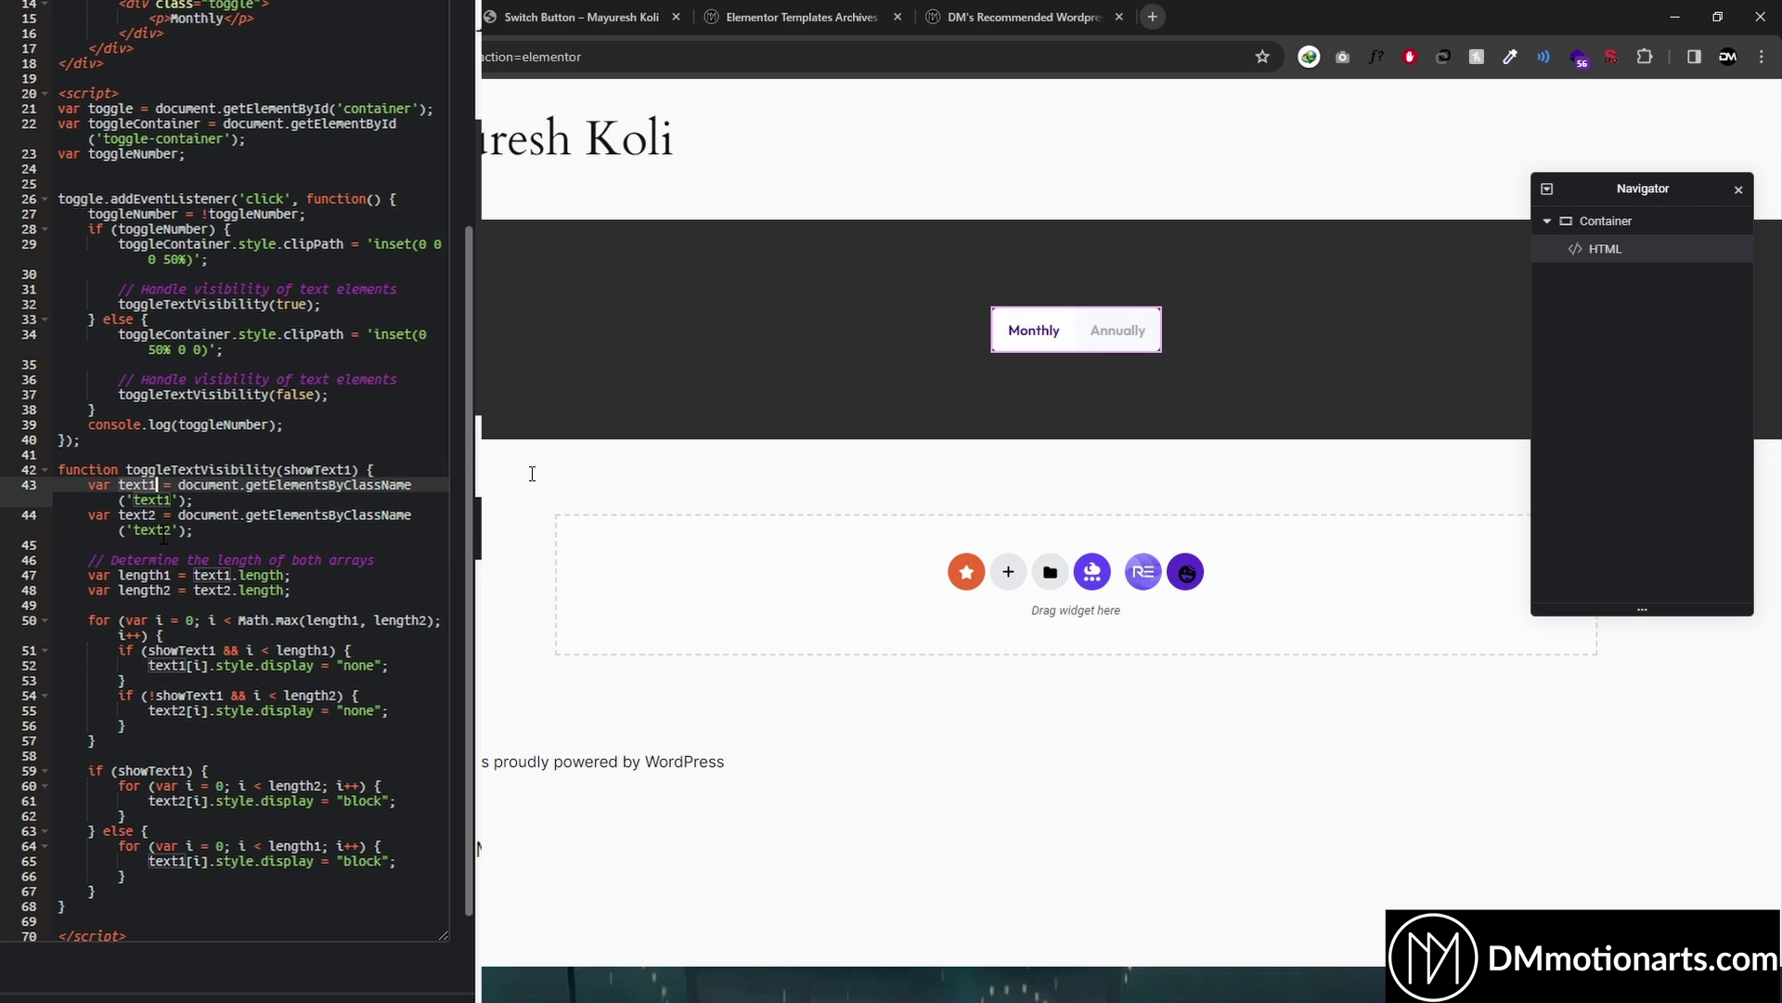
left_click(172, 529)
left_click(1074, 348)
left_click(1075, 349)
left_click(1076, 349)
left_click(1077, 348)
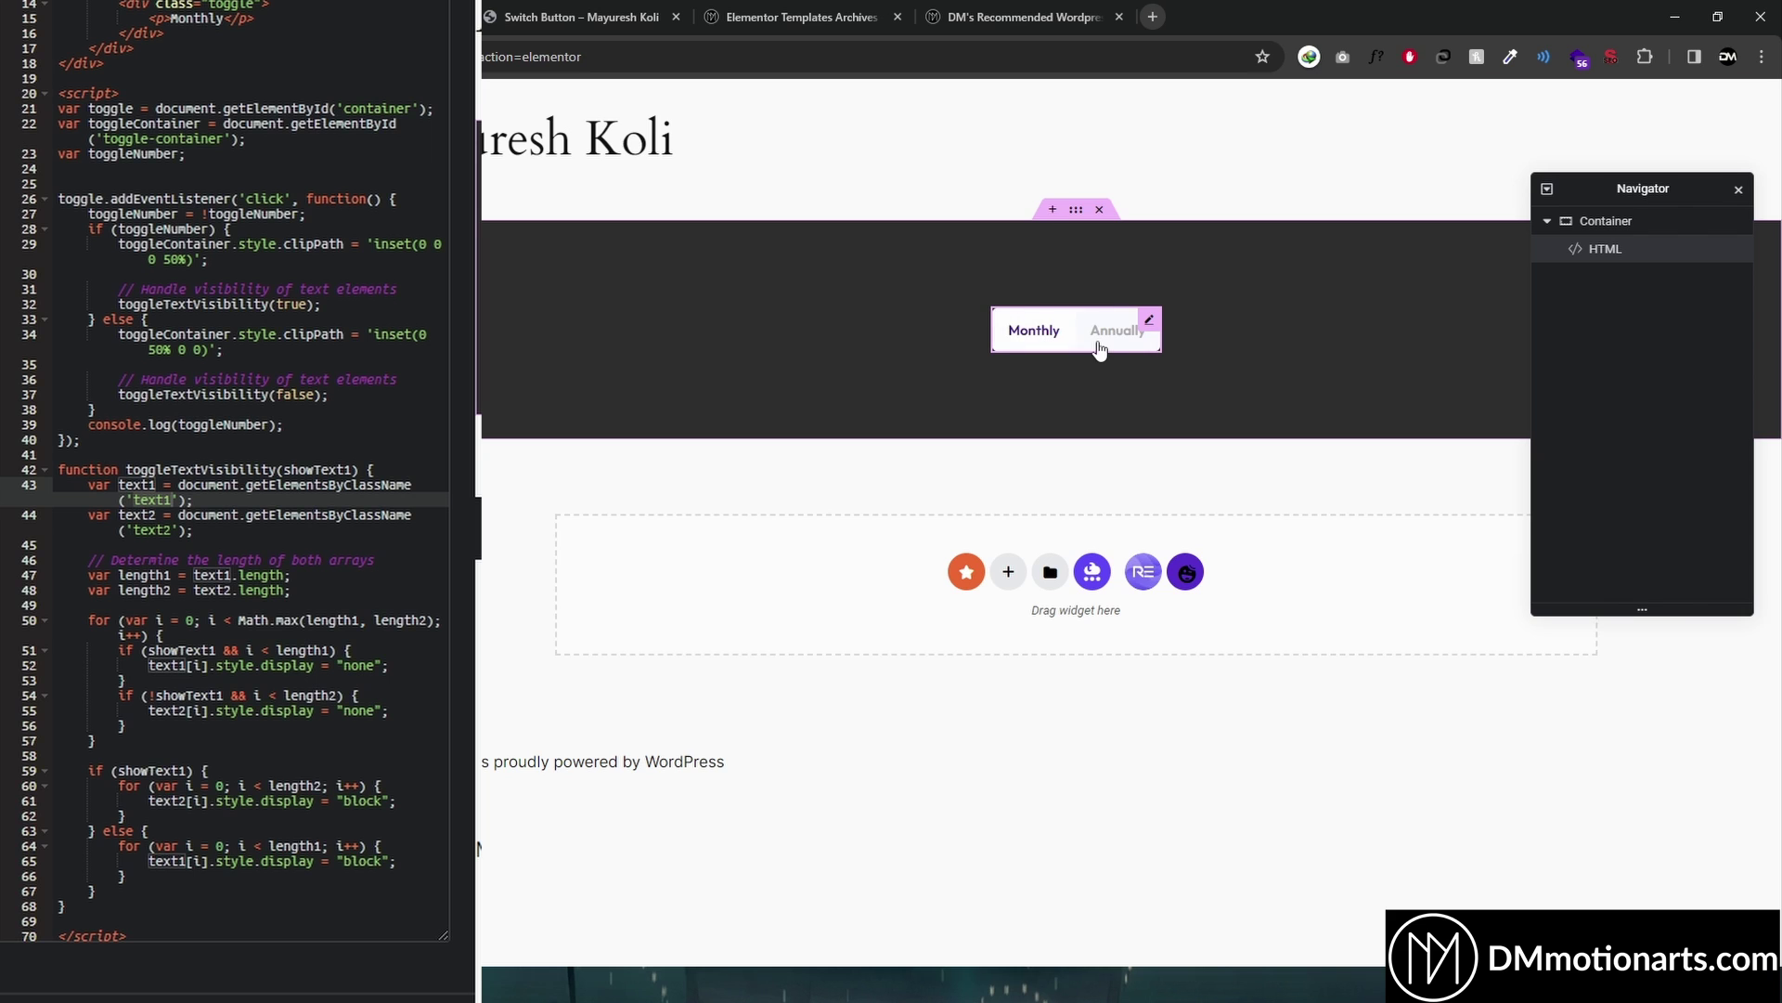
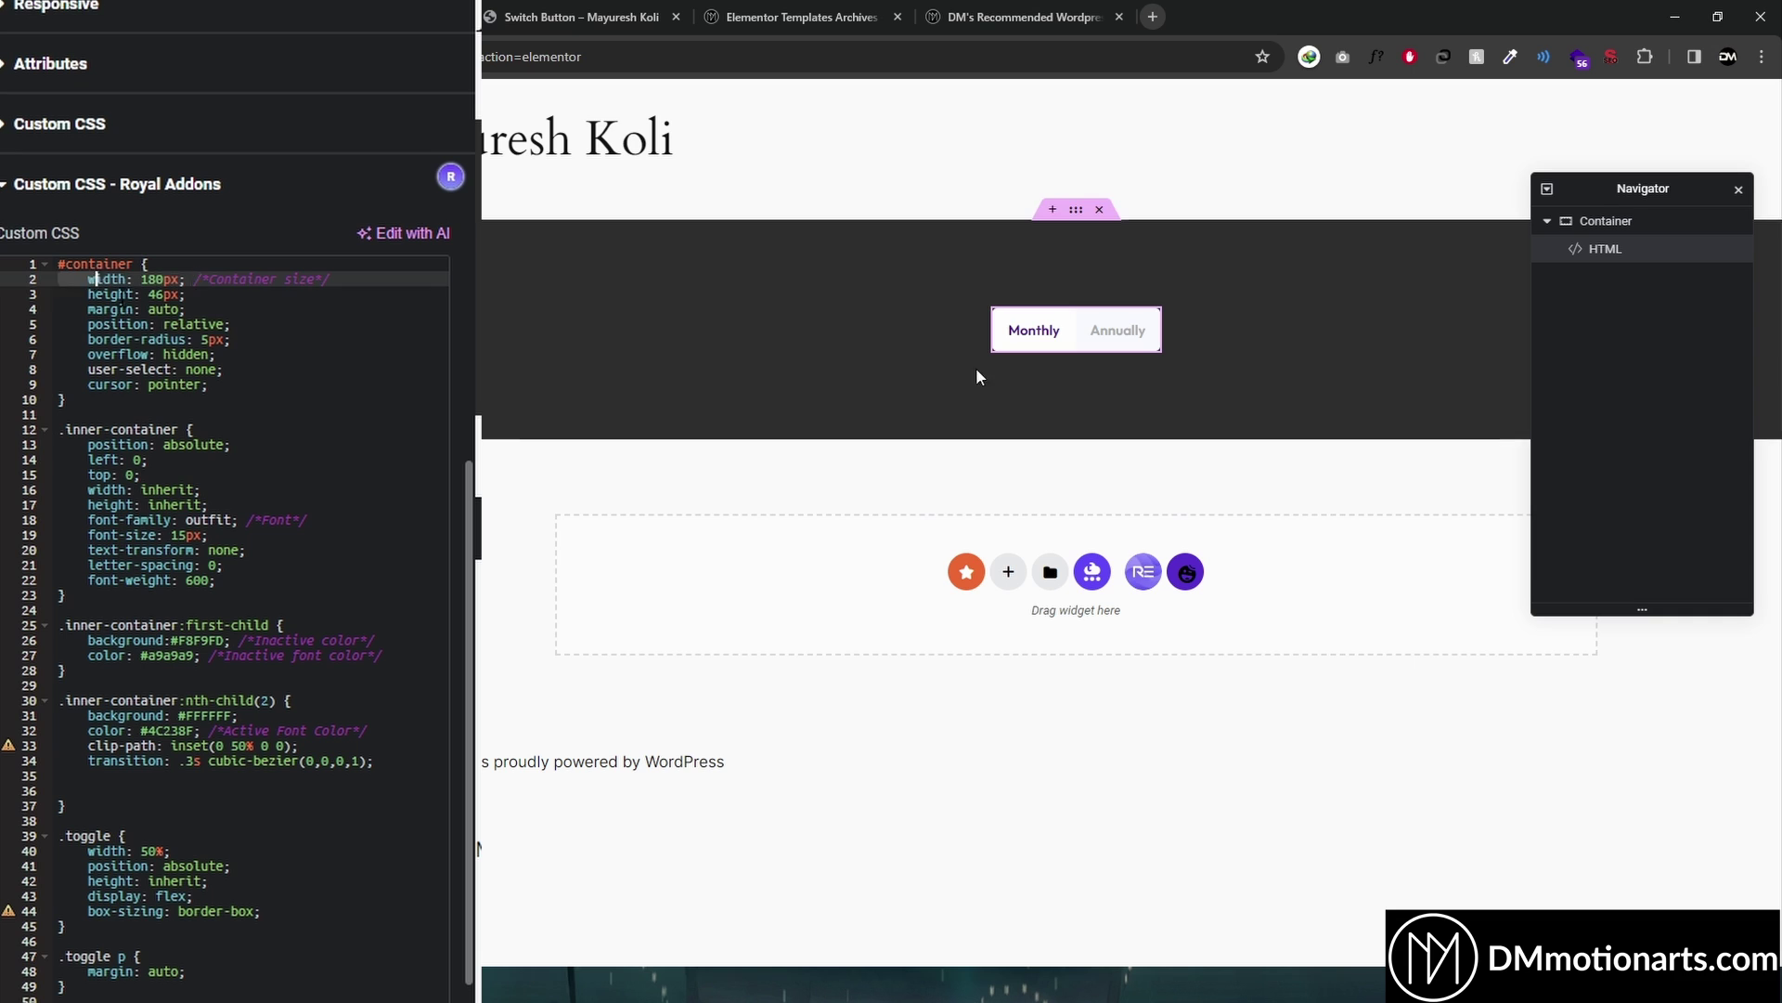
Review the #container rule, try a width of 580px for the switch, and restore the width to 180px.
key("shift+End")
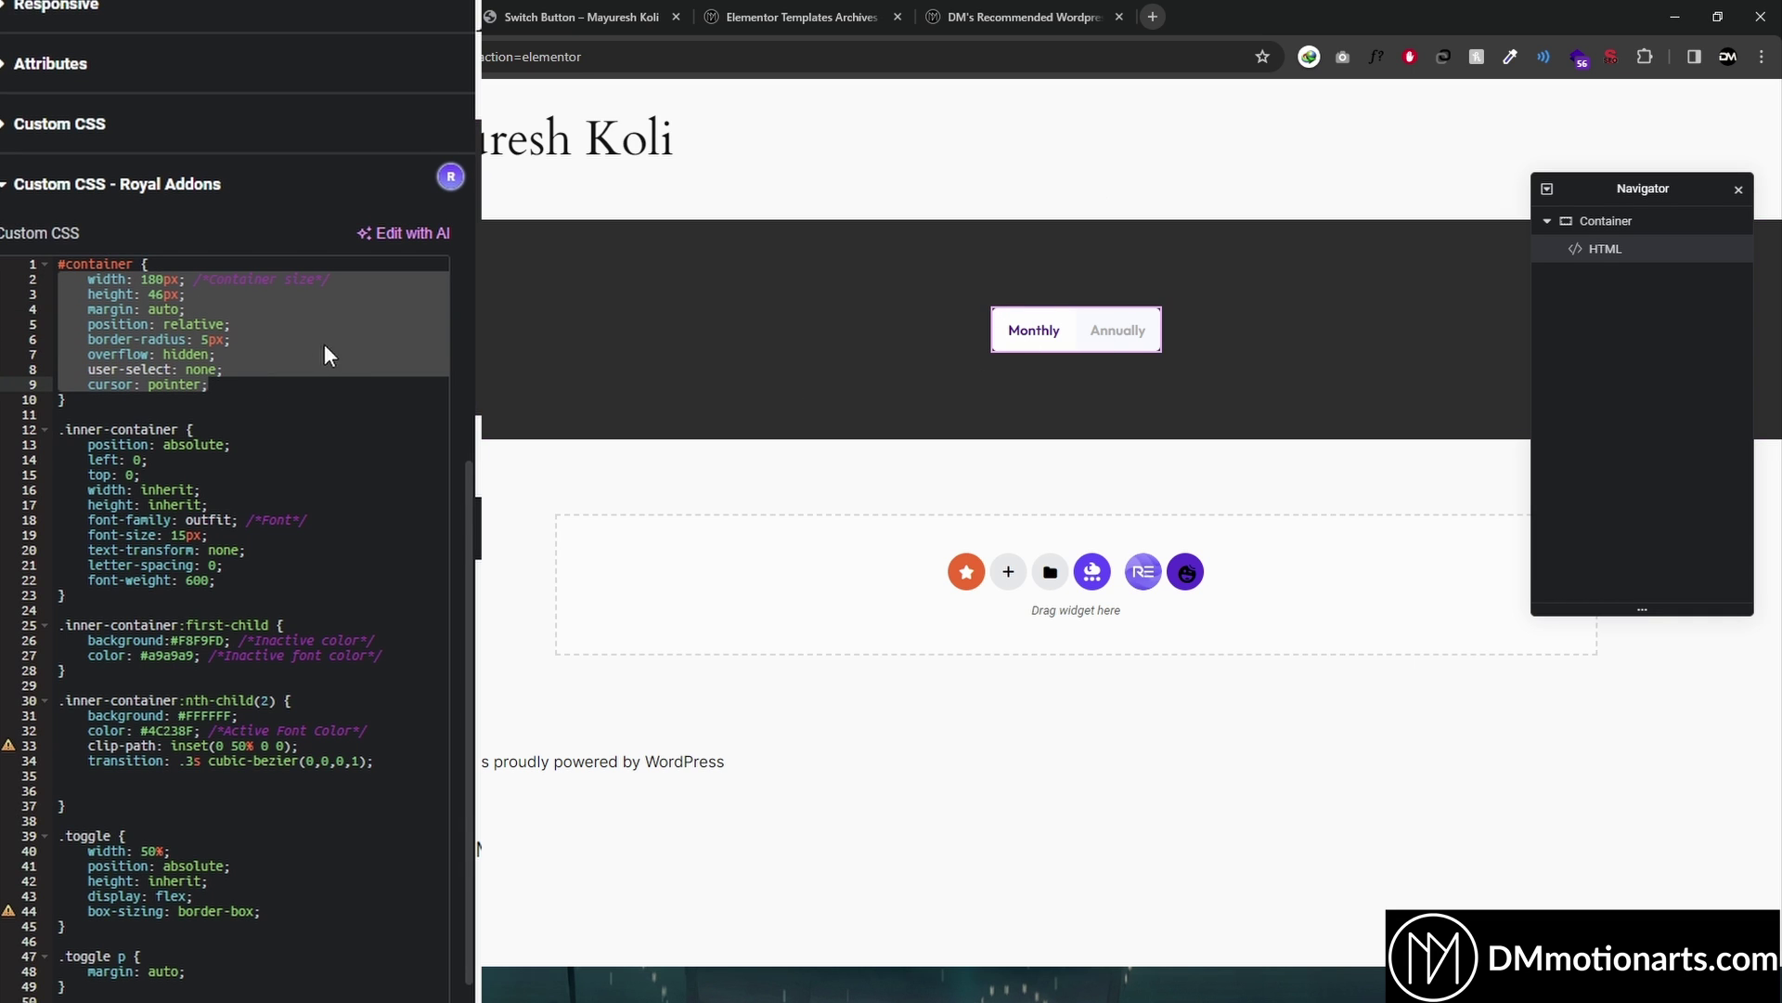
left_click(148, 279)
key("BackSpace")
key("BackSpace")
type("5")
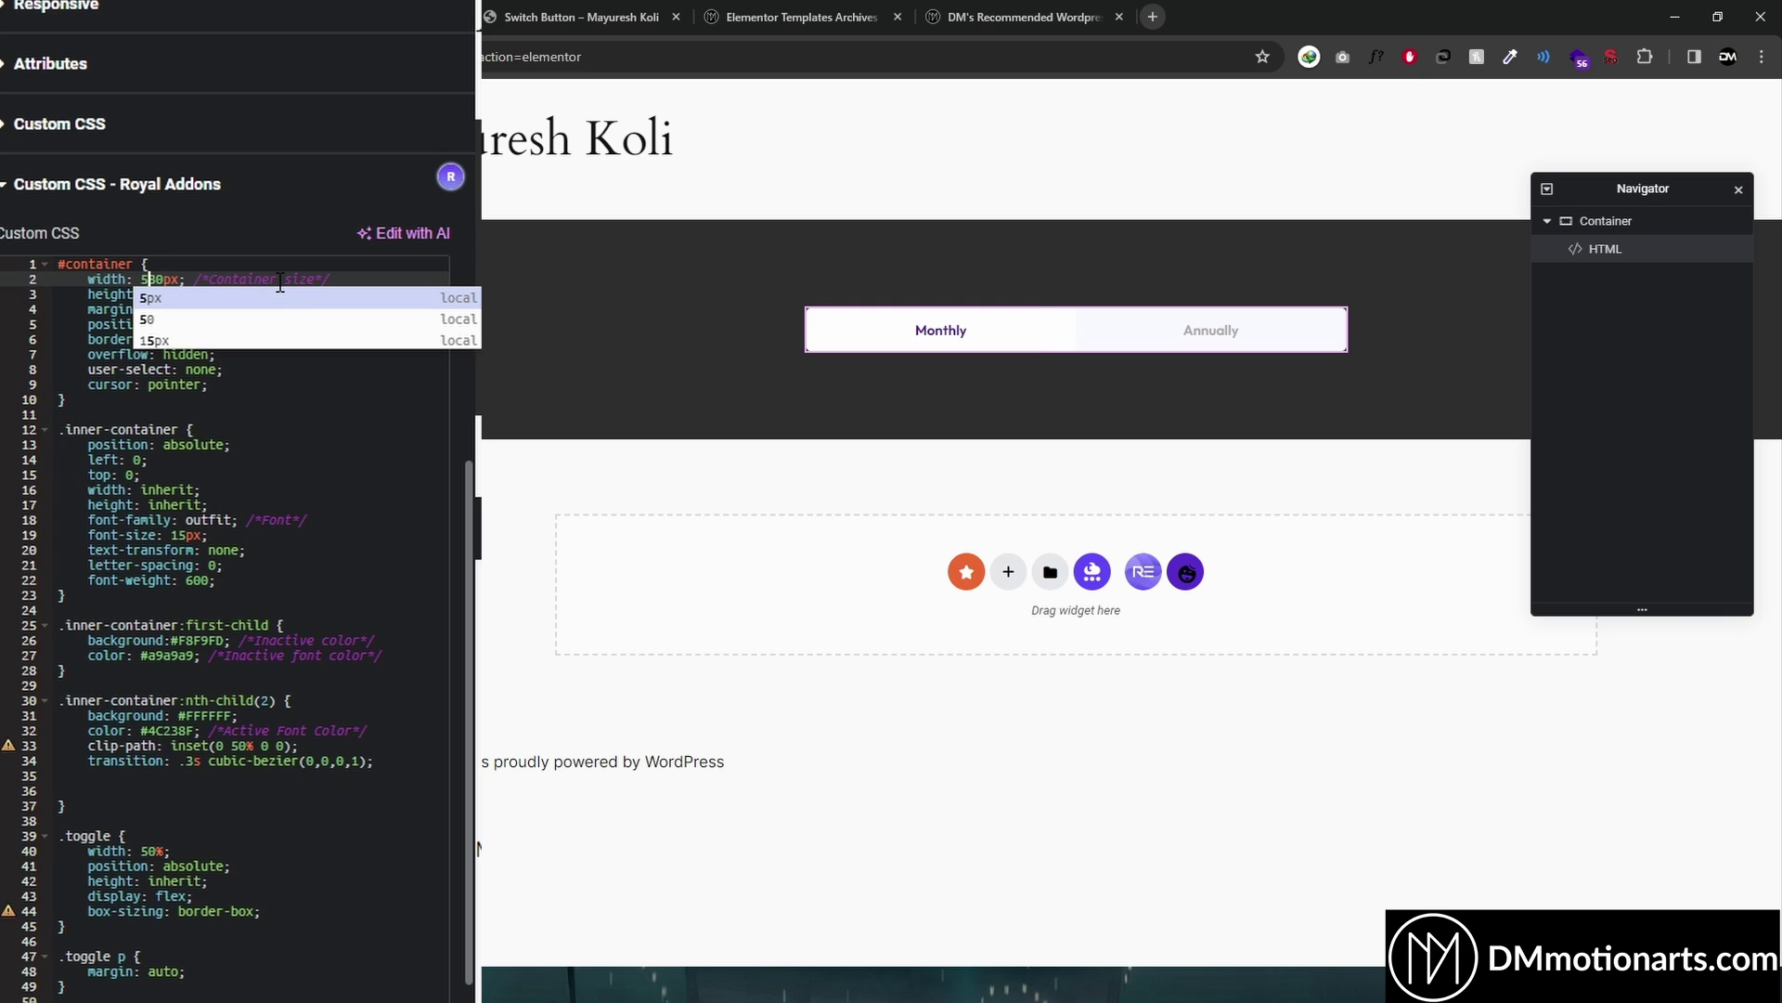
key("BackSpace")
type("18")
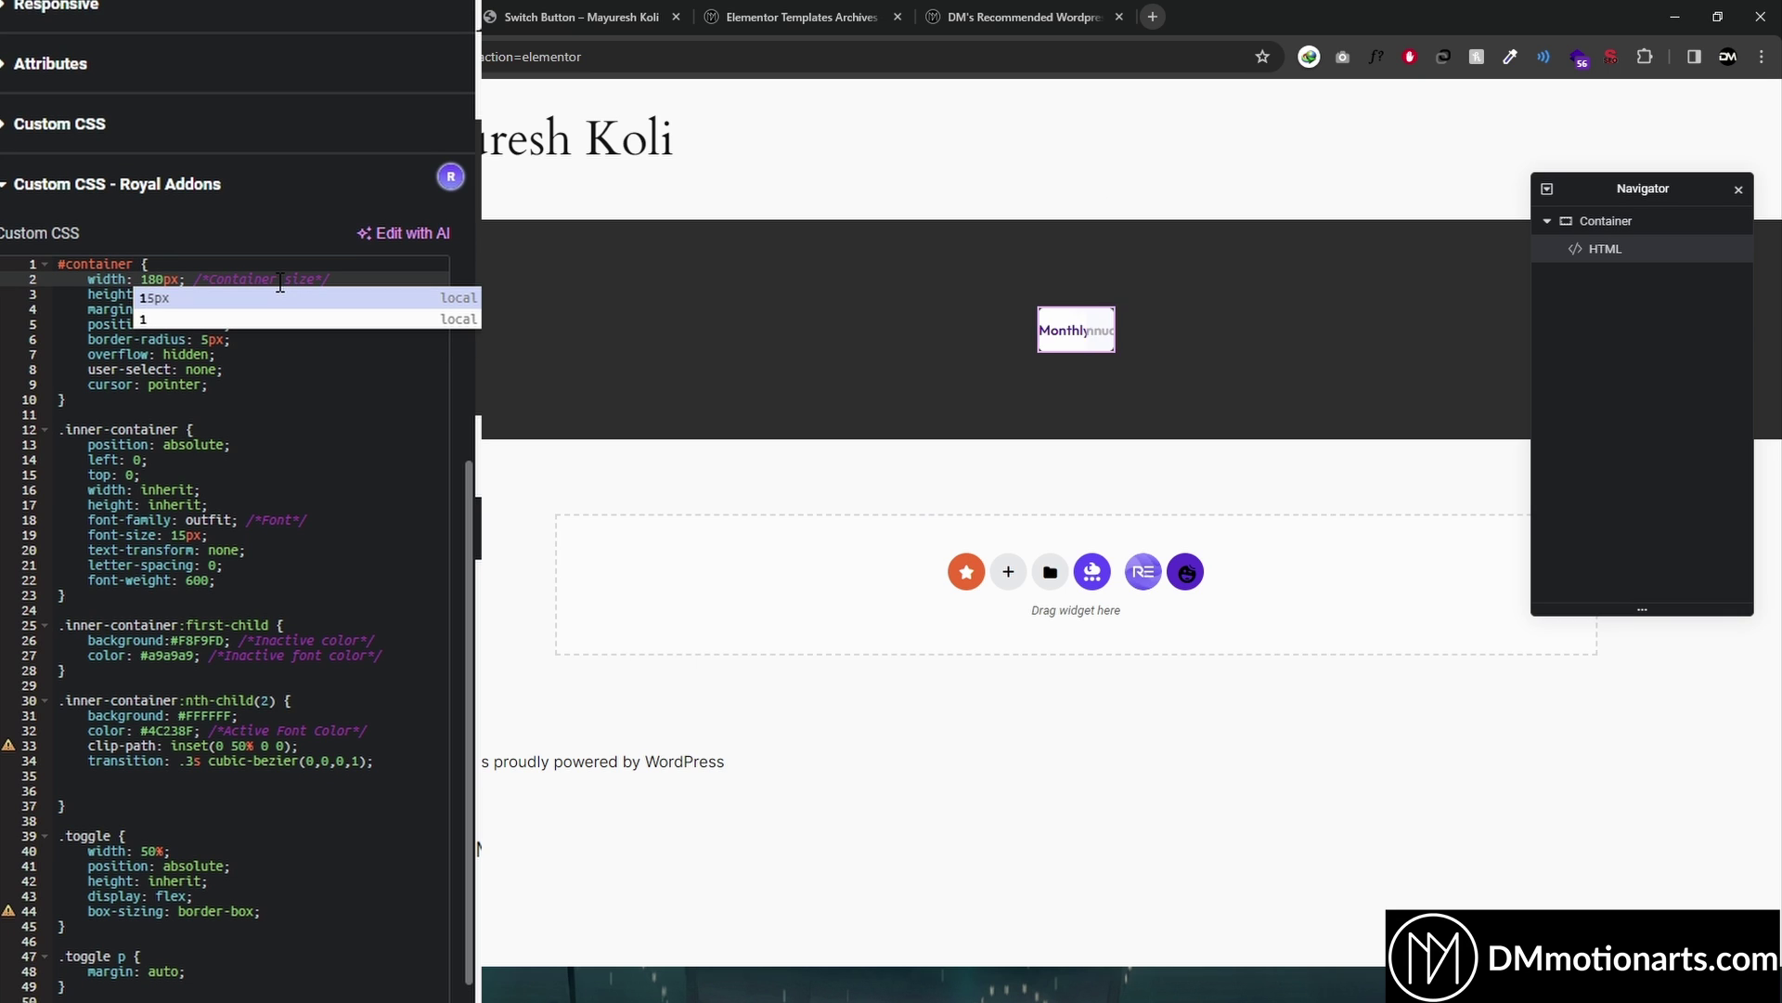
key("BackSpace")
type("3")
key("BackSpace")
type("1")
left_click(241, 385)
Try heights of 56px and 86px in the #container rule, and restore the height to 46px.
left_click(165, 293)
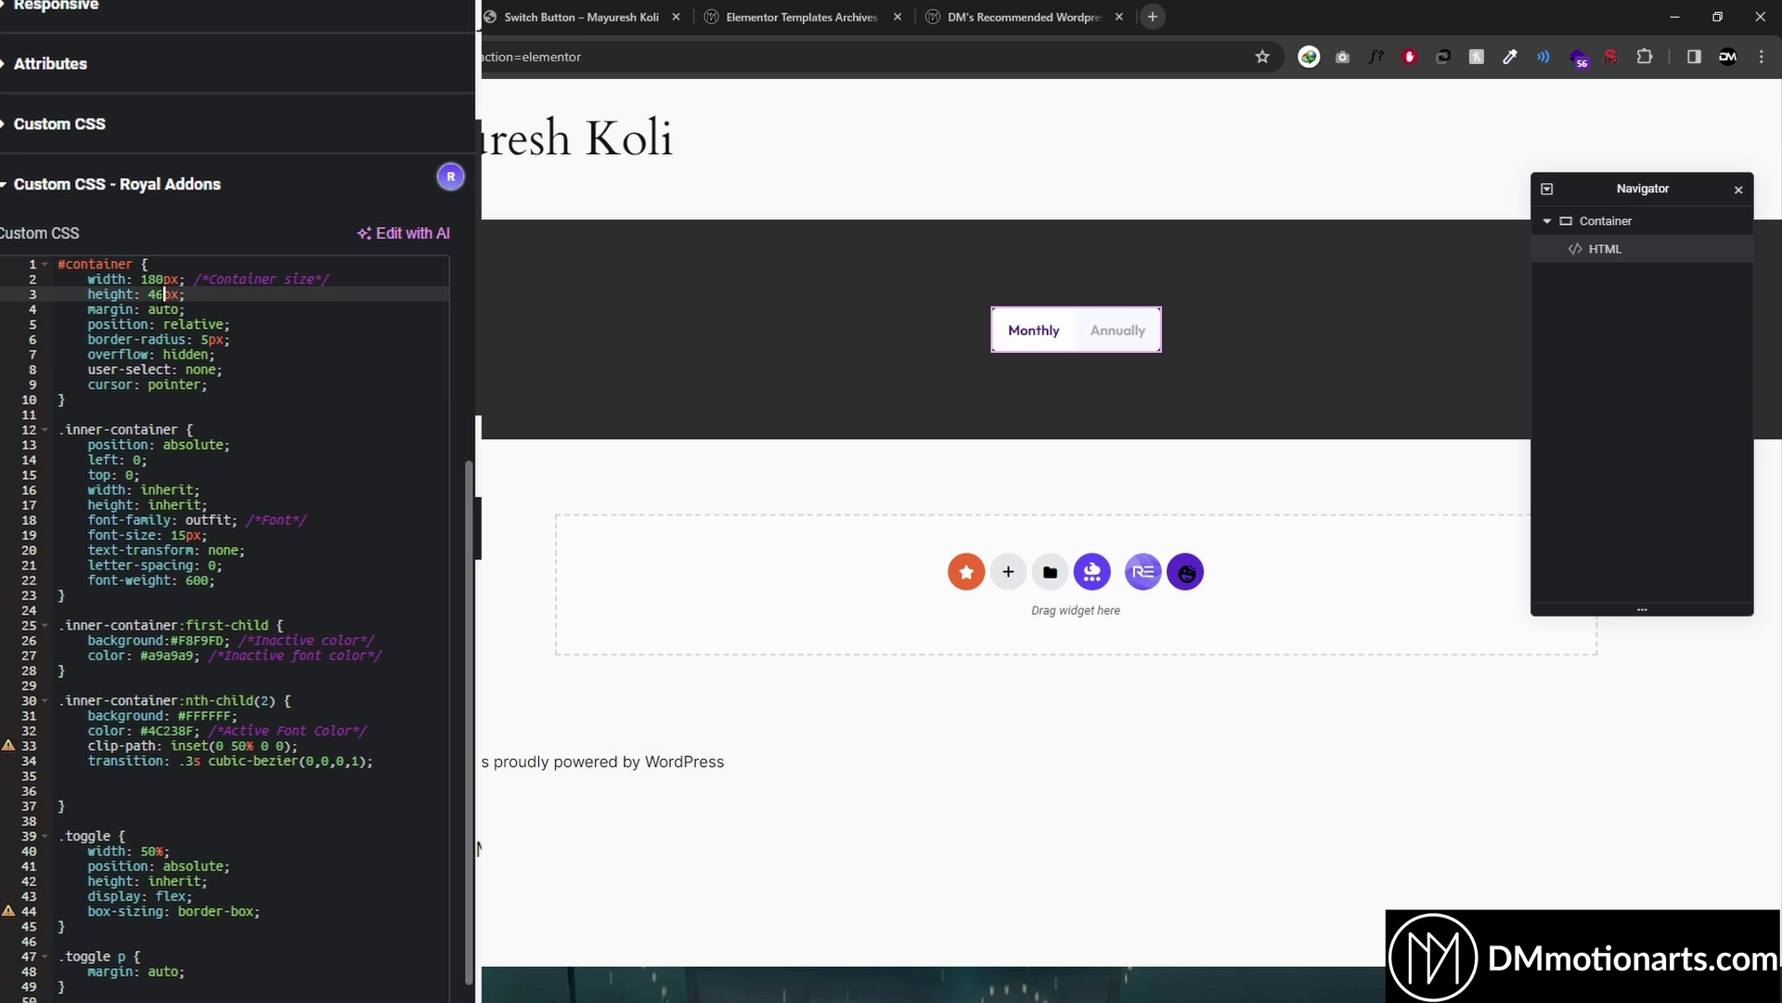
key("BackSpace")
type("8")
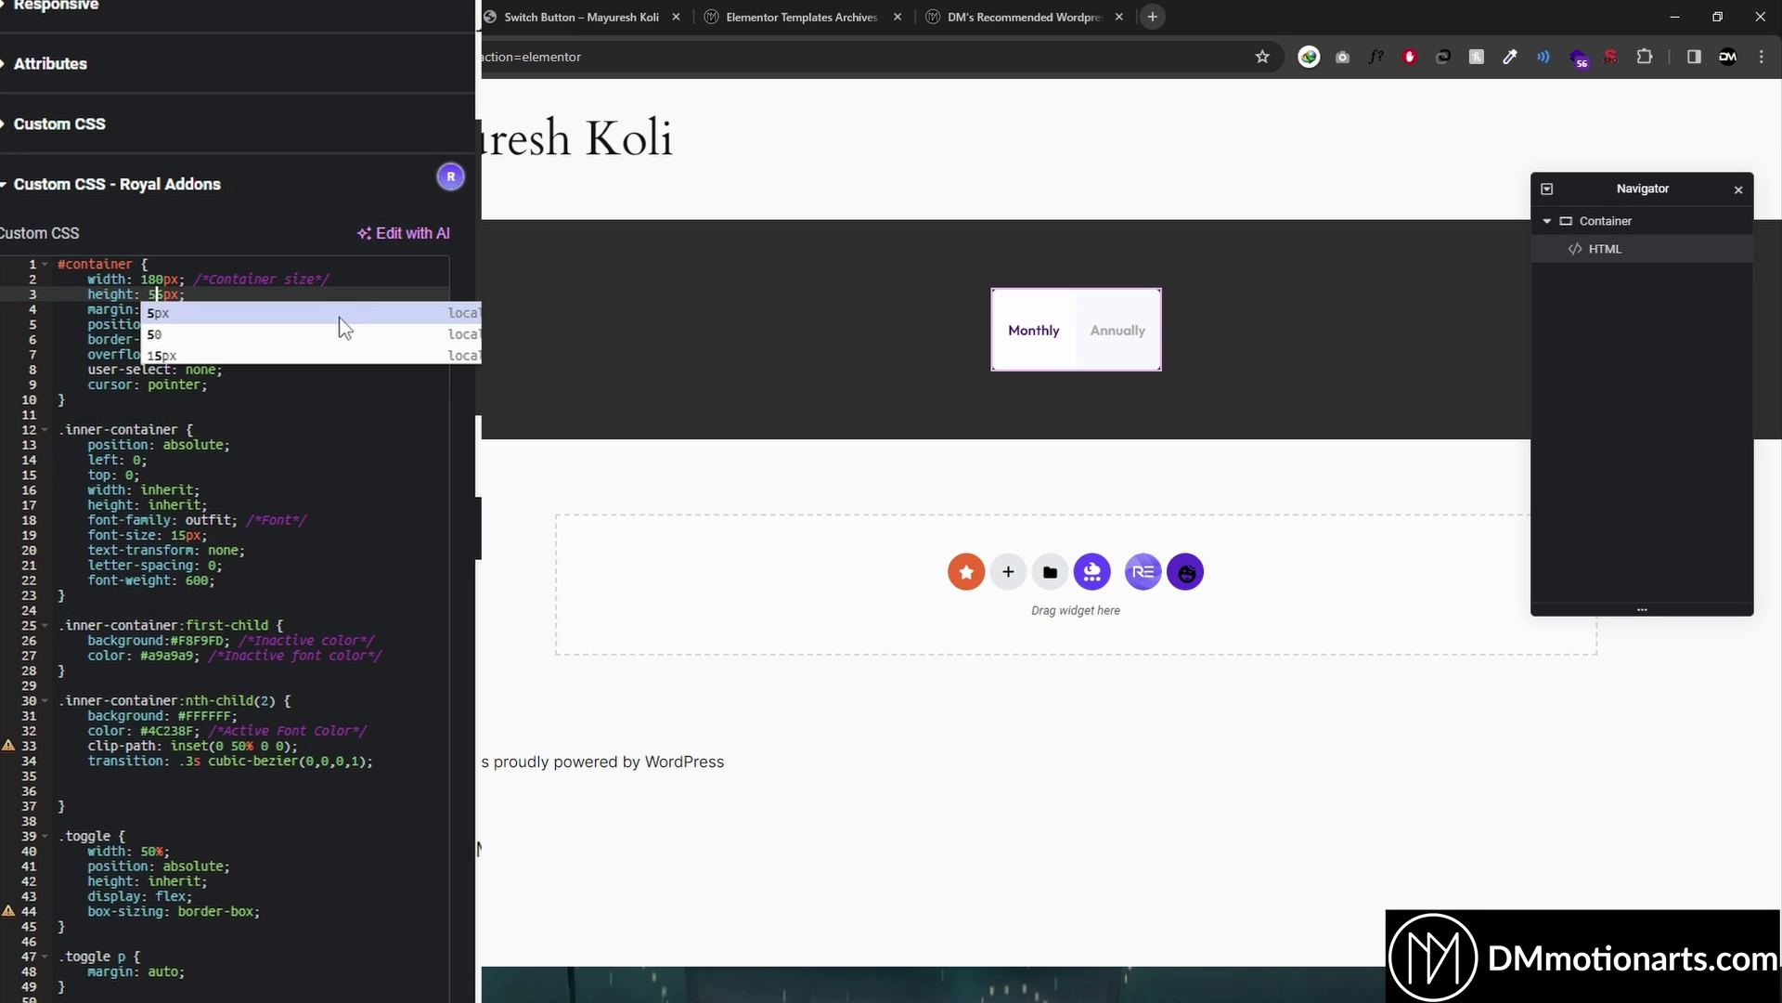
key("BackSpace")
type("4")
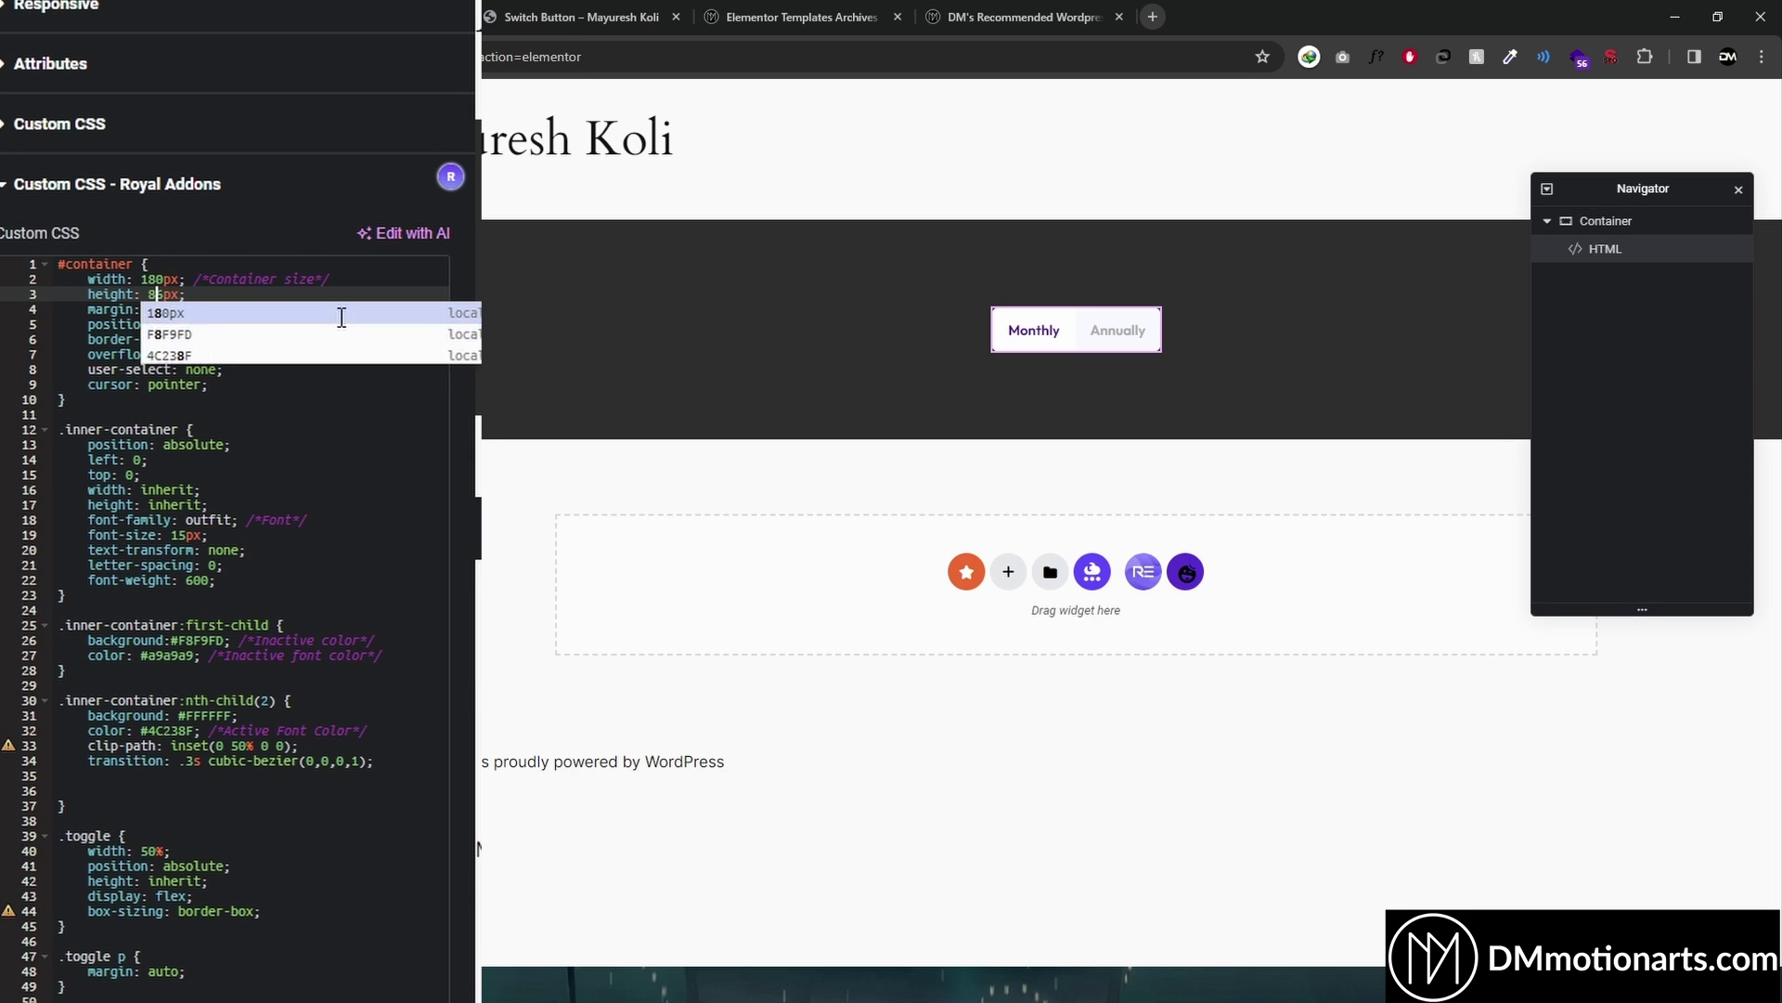
left_click(233, 399)
Try border-radius values of 0px and 50px in the #container rule, and restore the radius to 5px.
left_click(229, 293)
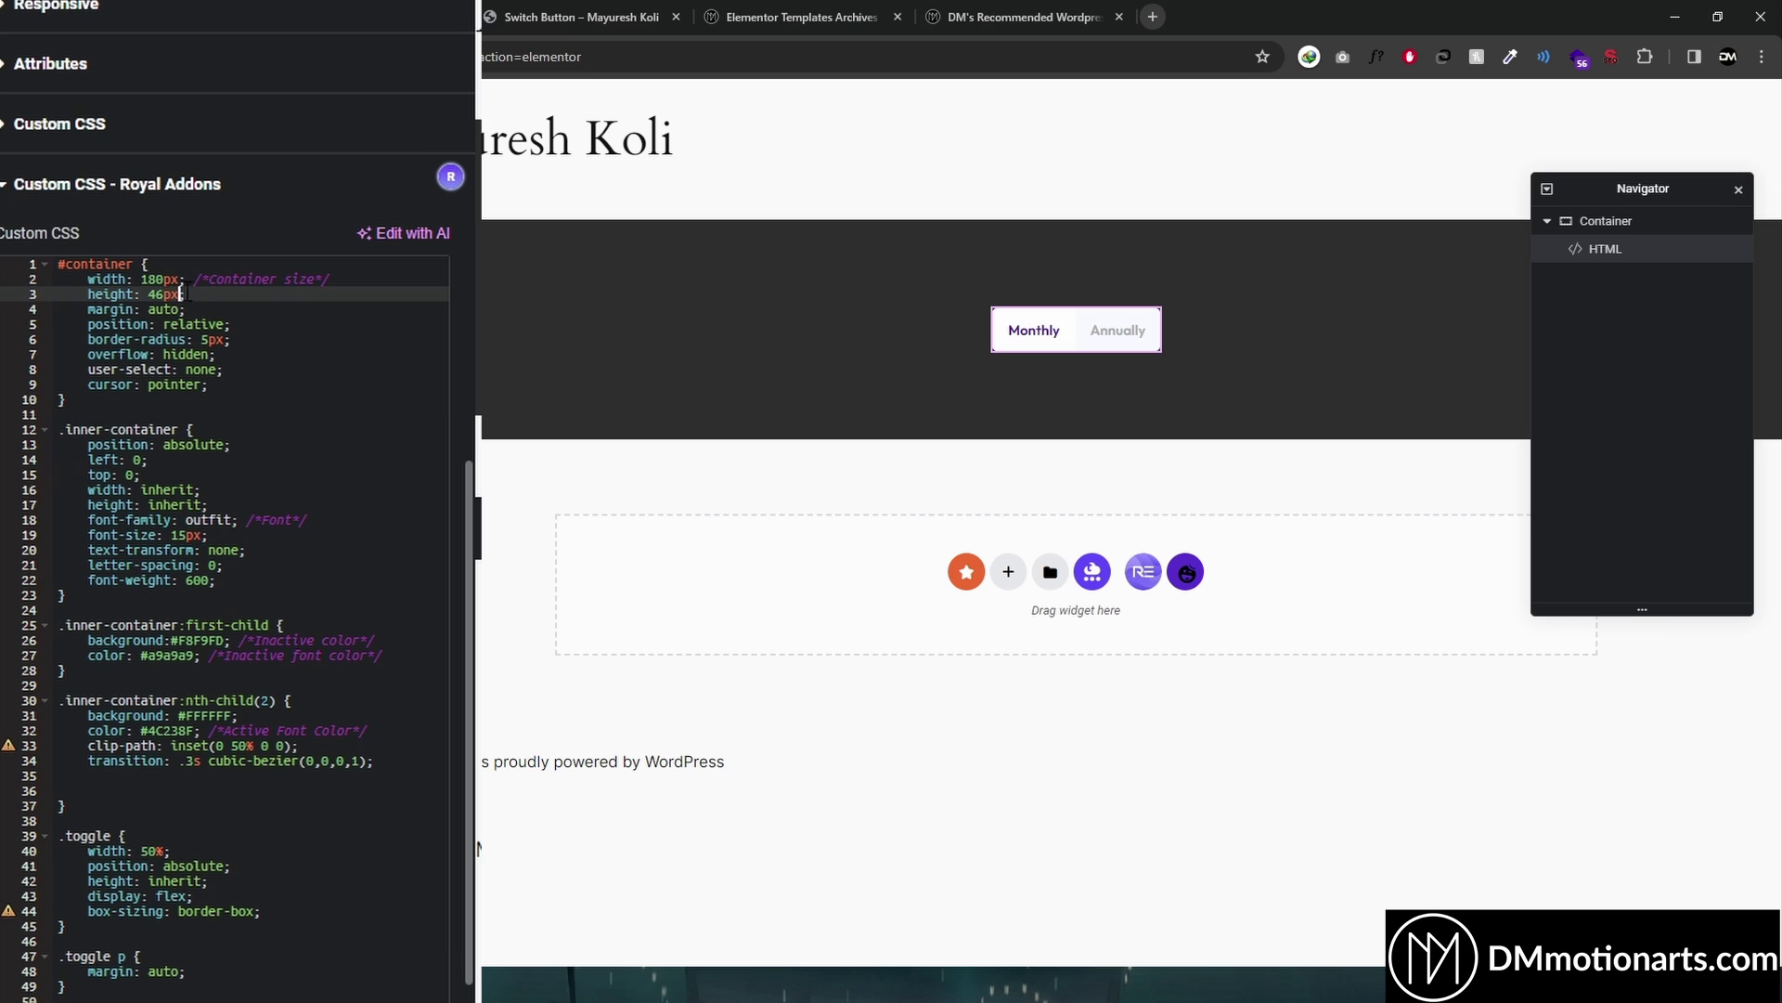
left_click(228, 306)
left_click(179, 324)
left_click(240, 339)
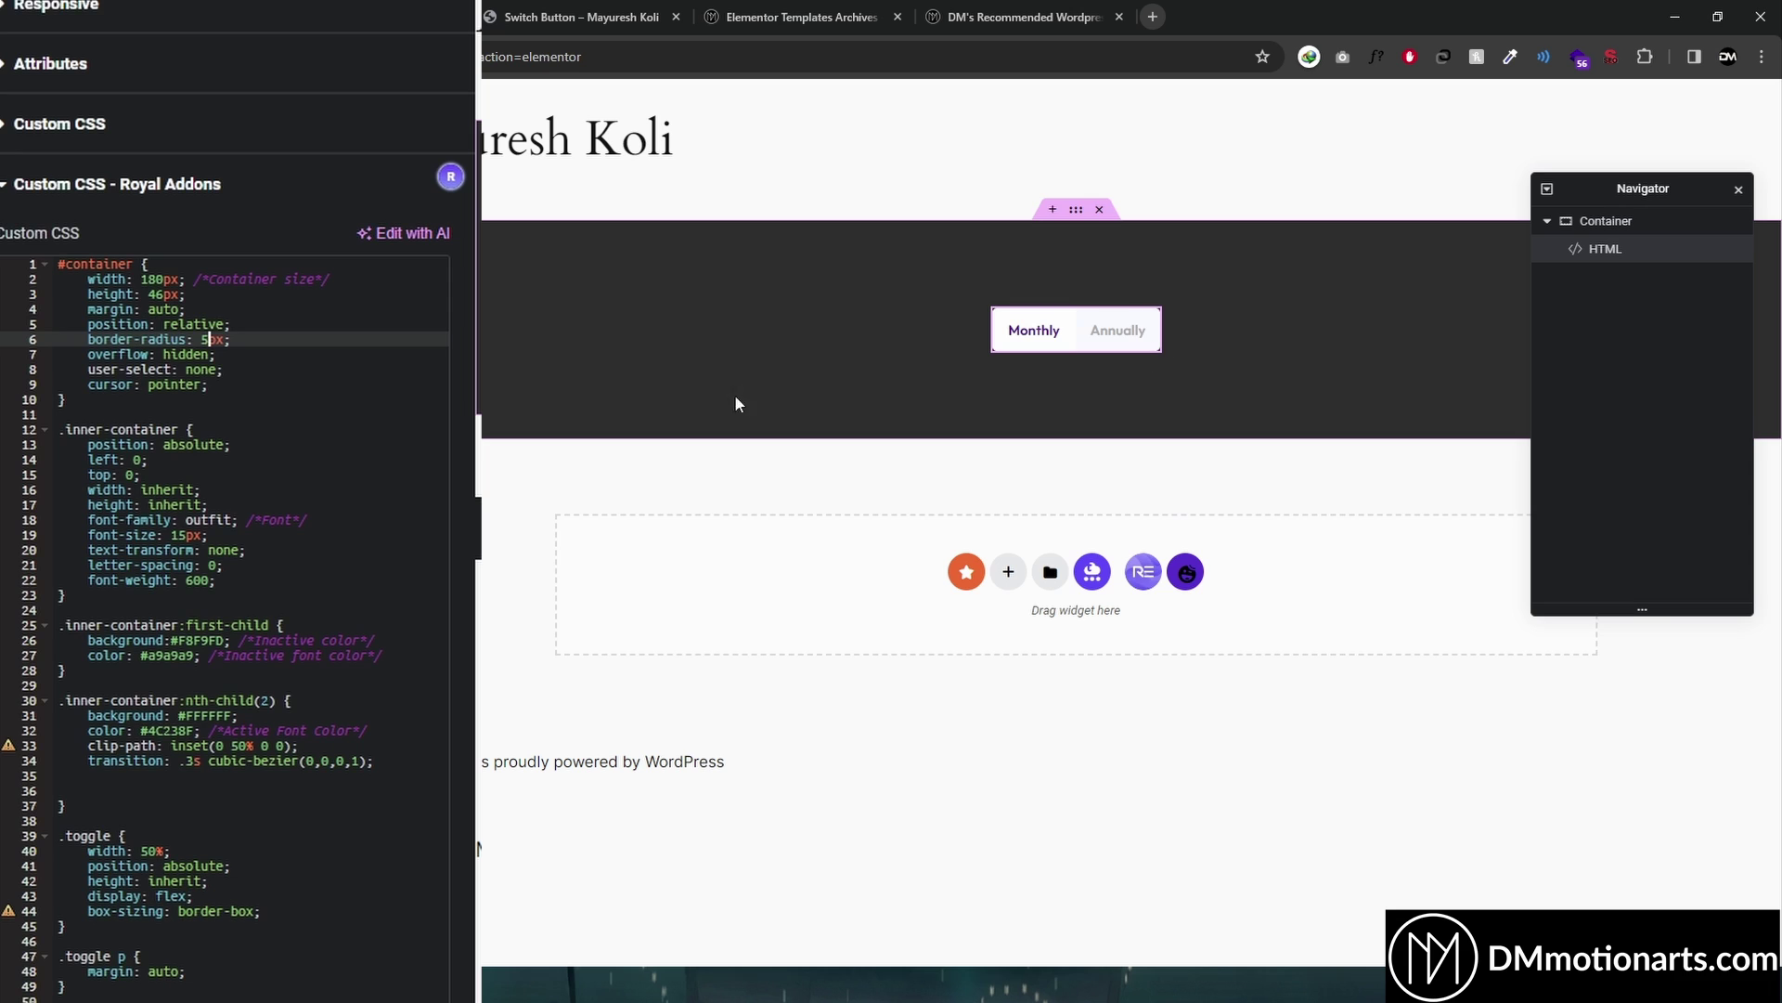
key("BackSpace")
type("0")
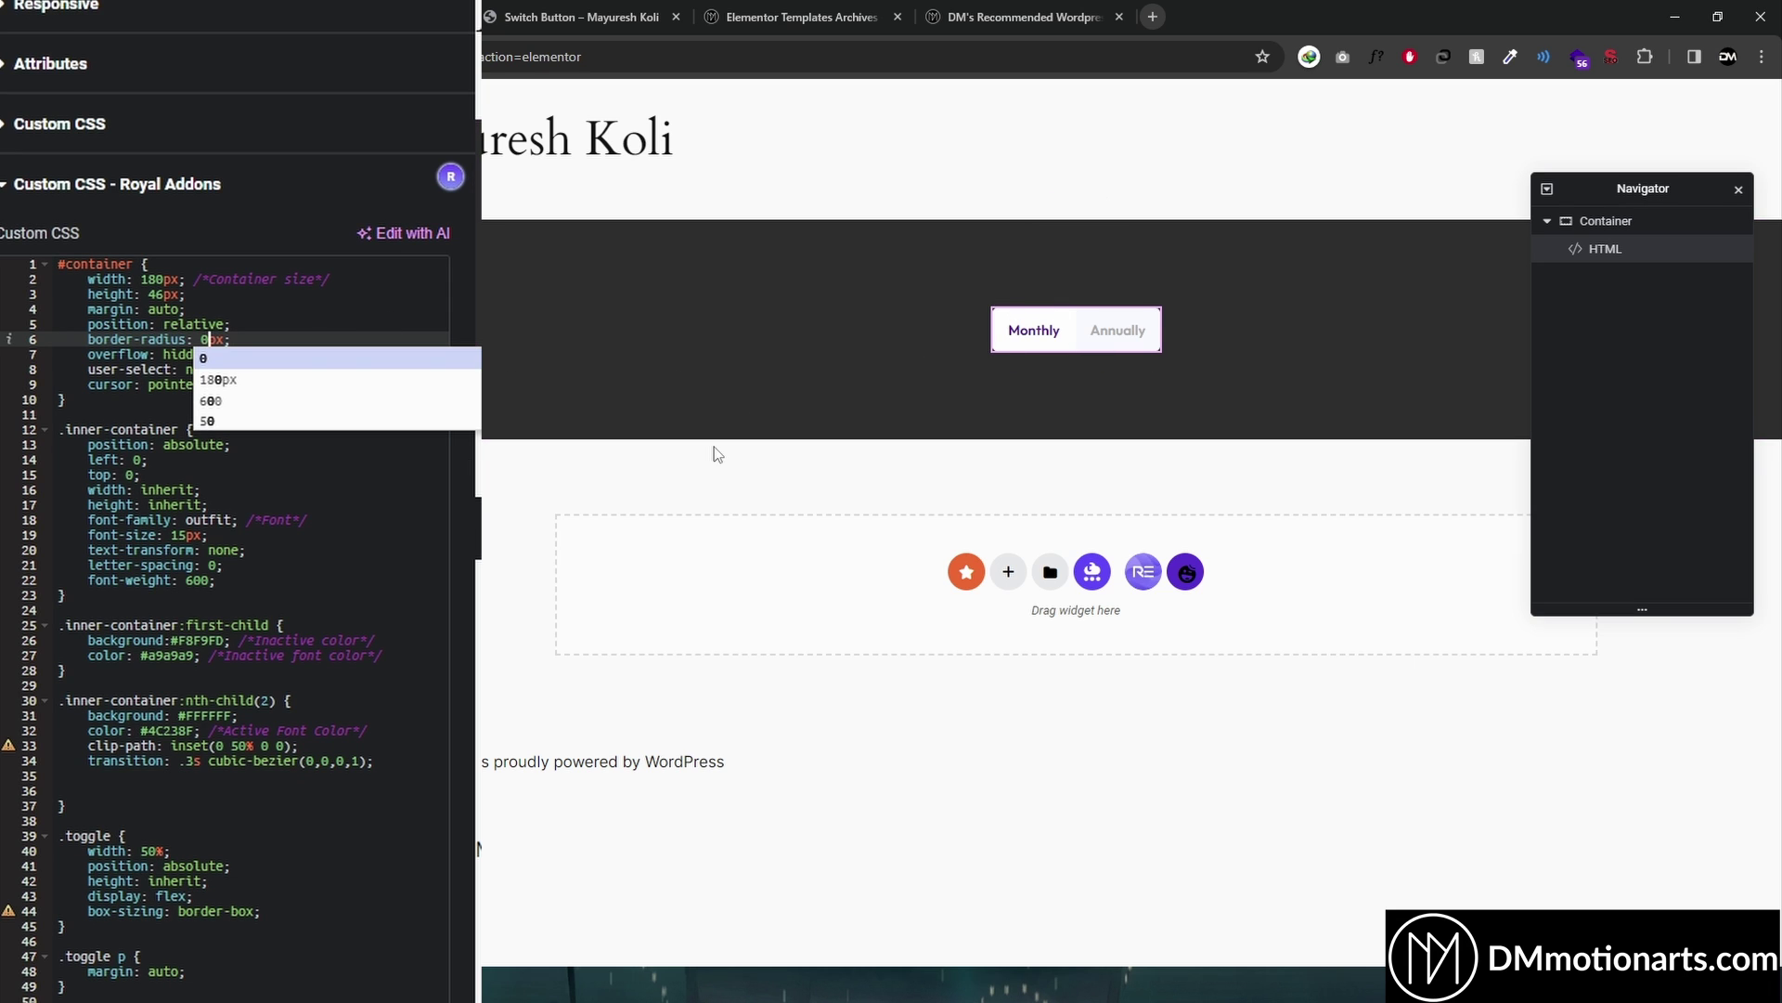
key("BackSpace")
type("50")
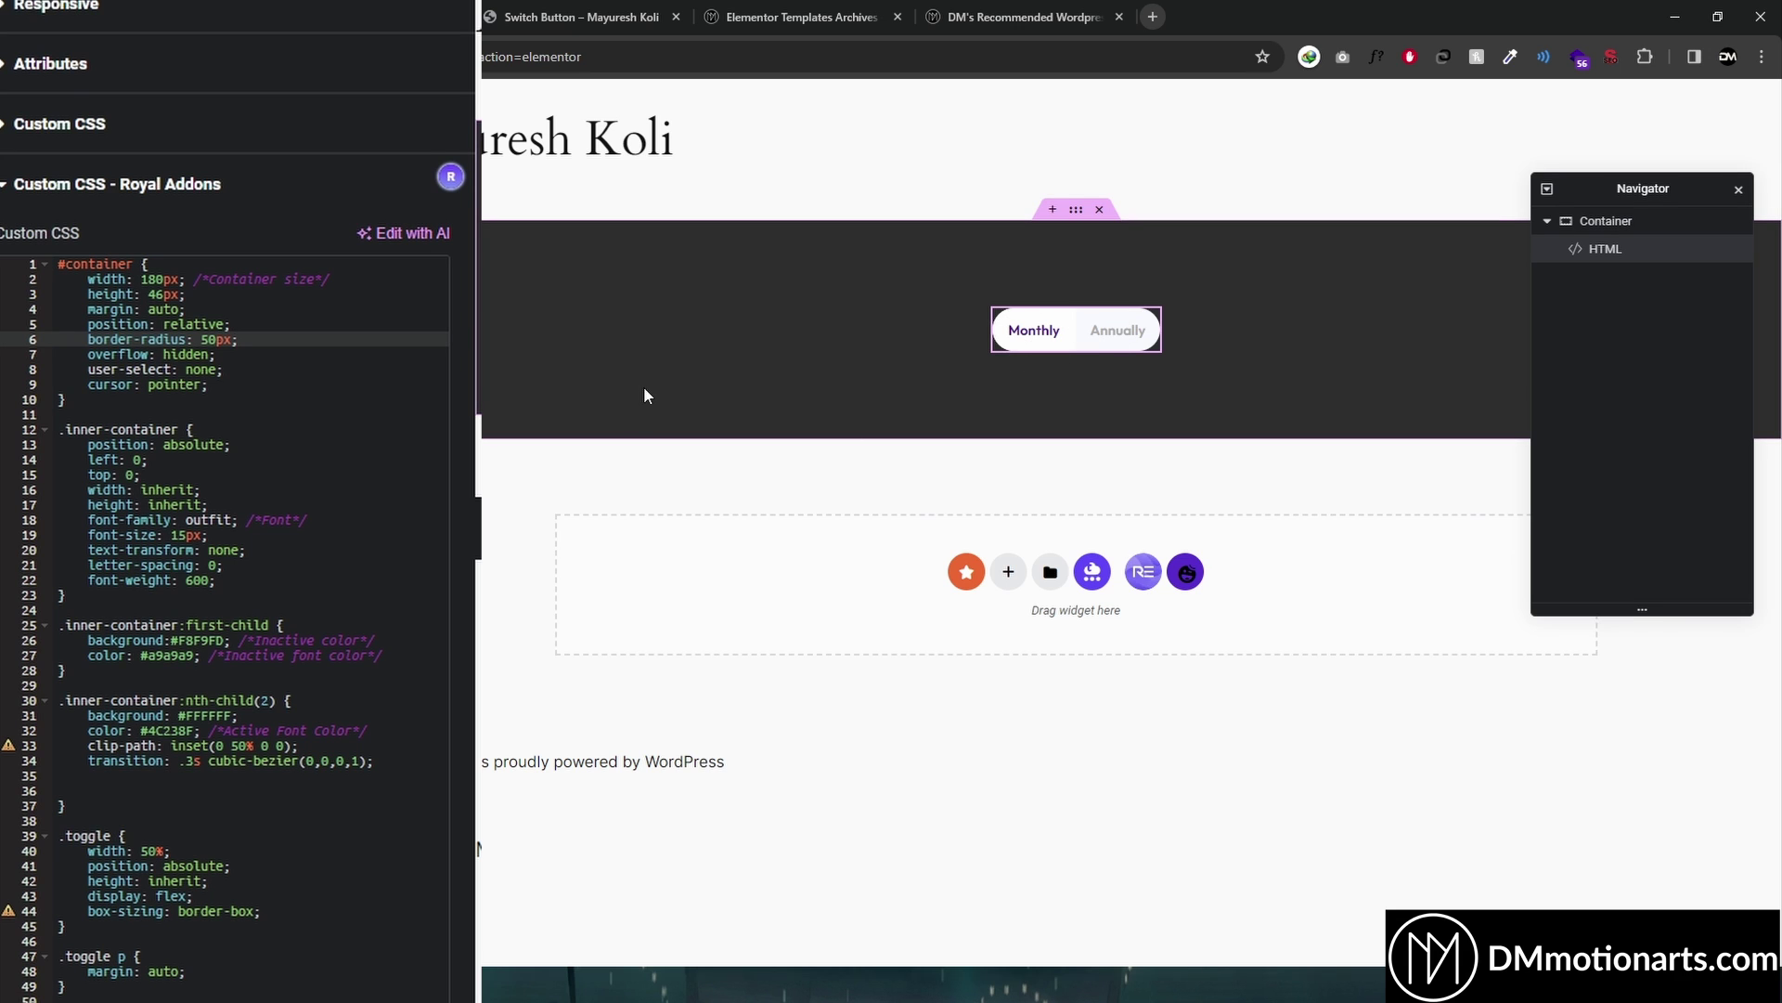
key("BackSpace")
left_click(232, 339)
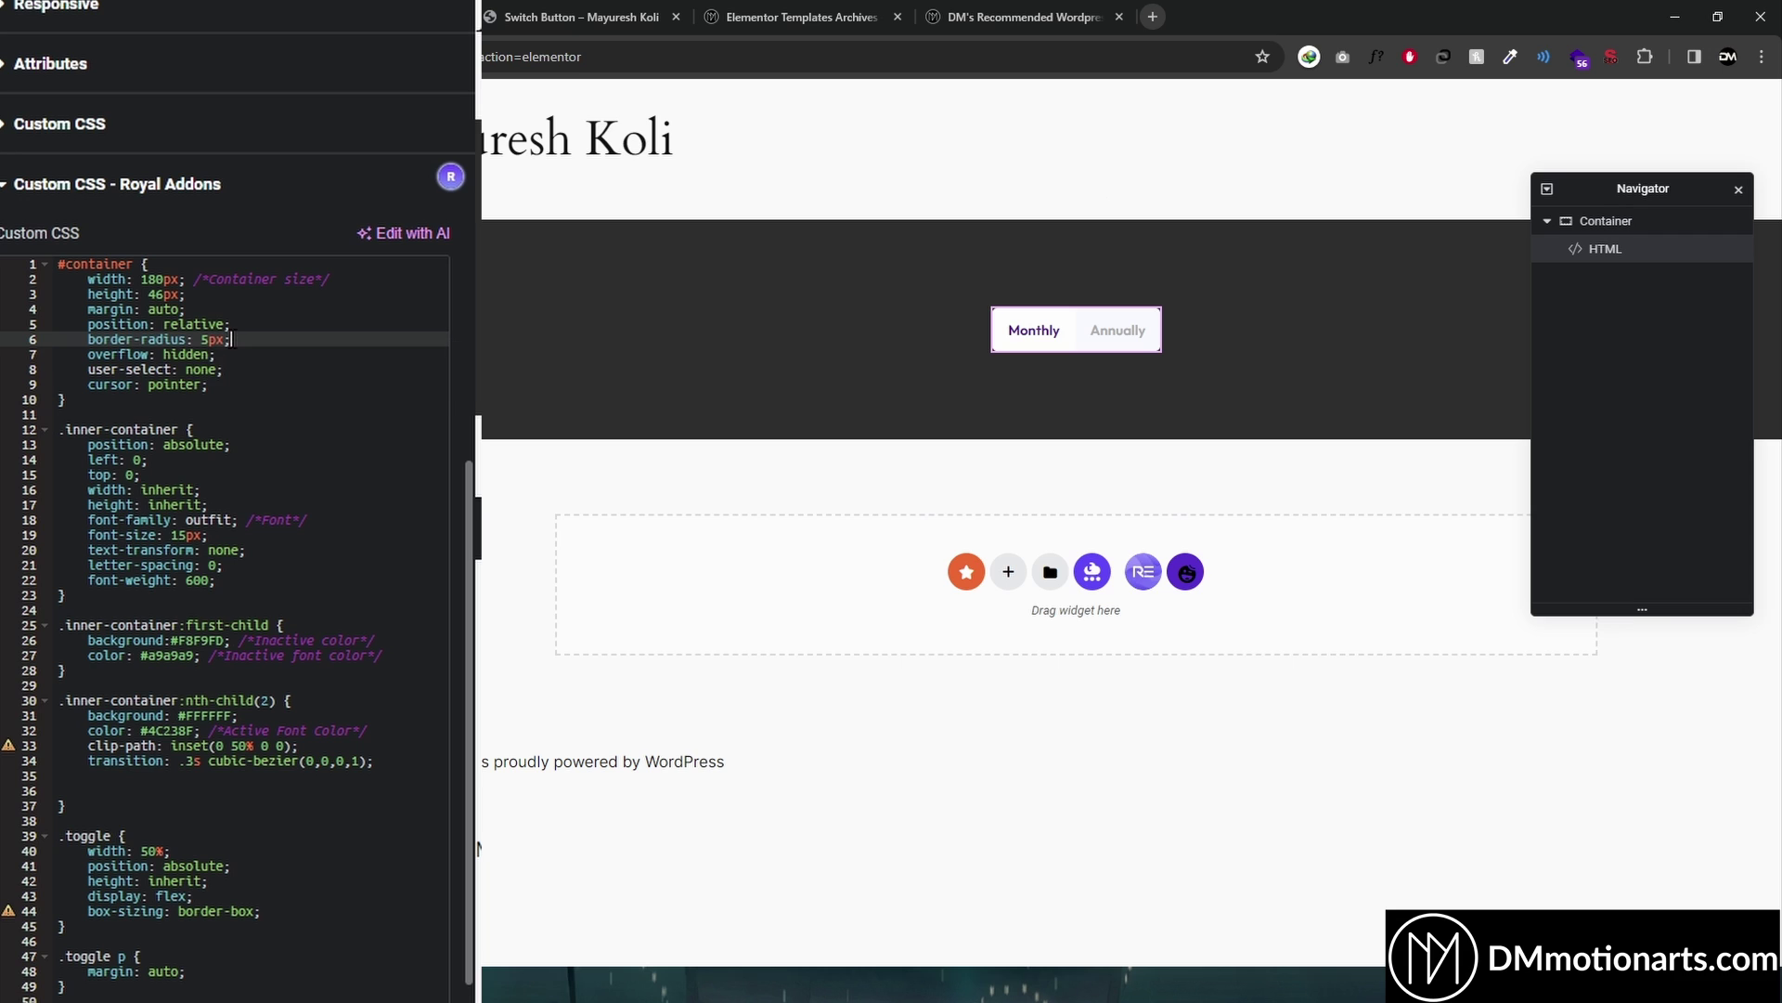
Examine the #container cursor setting and the position, left, top, width and height declarations of the .inner-container rule.
left_click(219, 383)
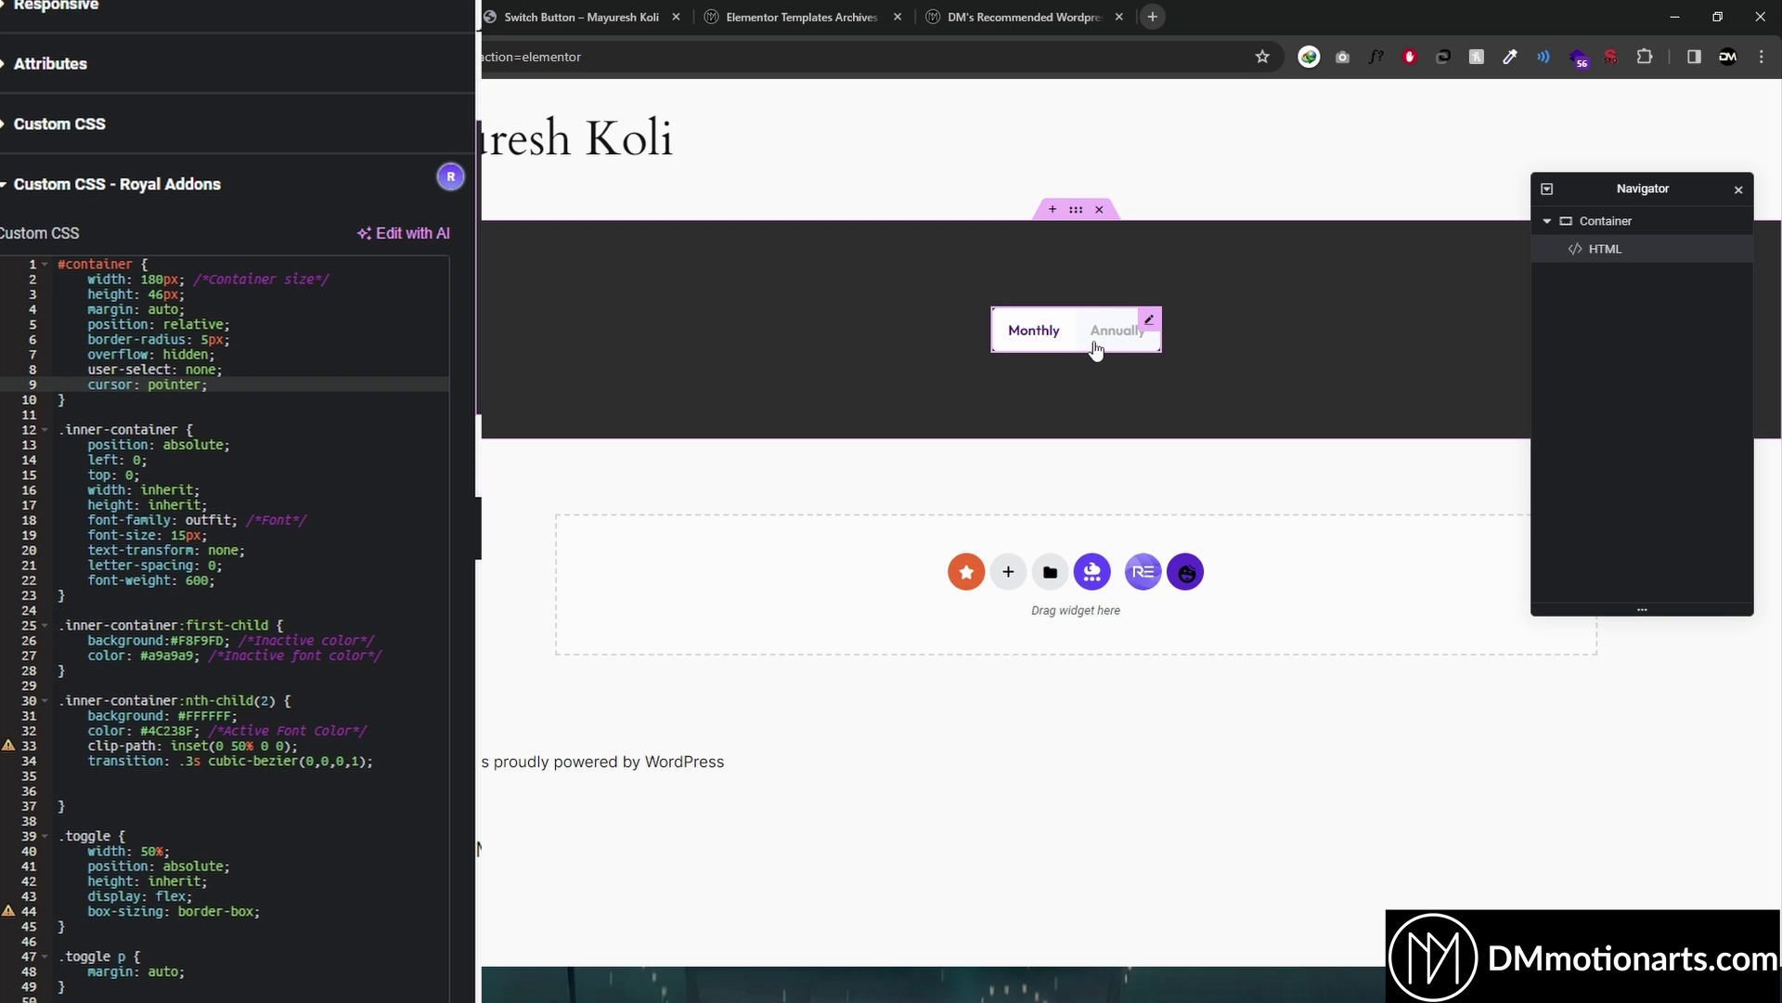
left_click(263, 416)
left_click(275, 430)
left_click(278, 446)
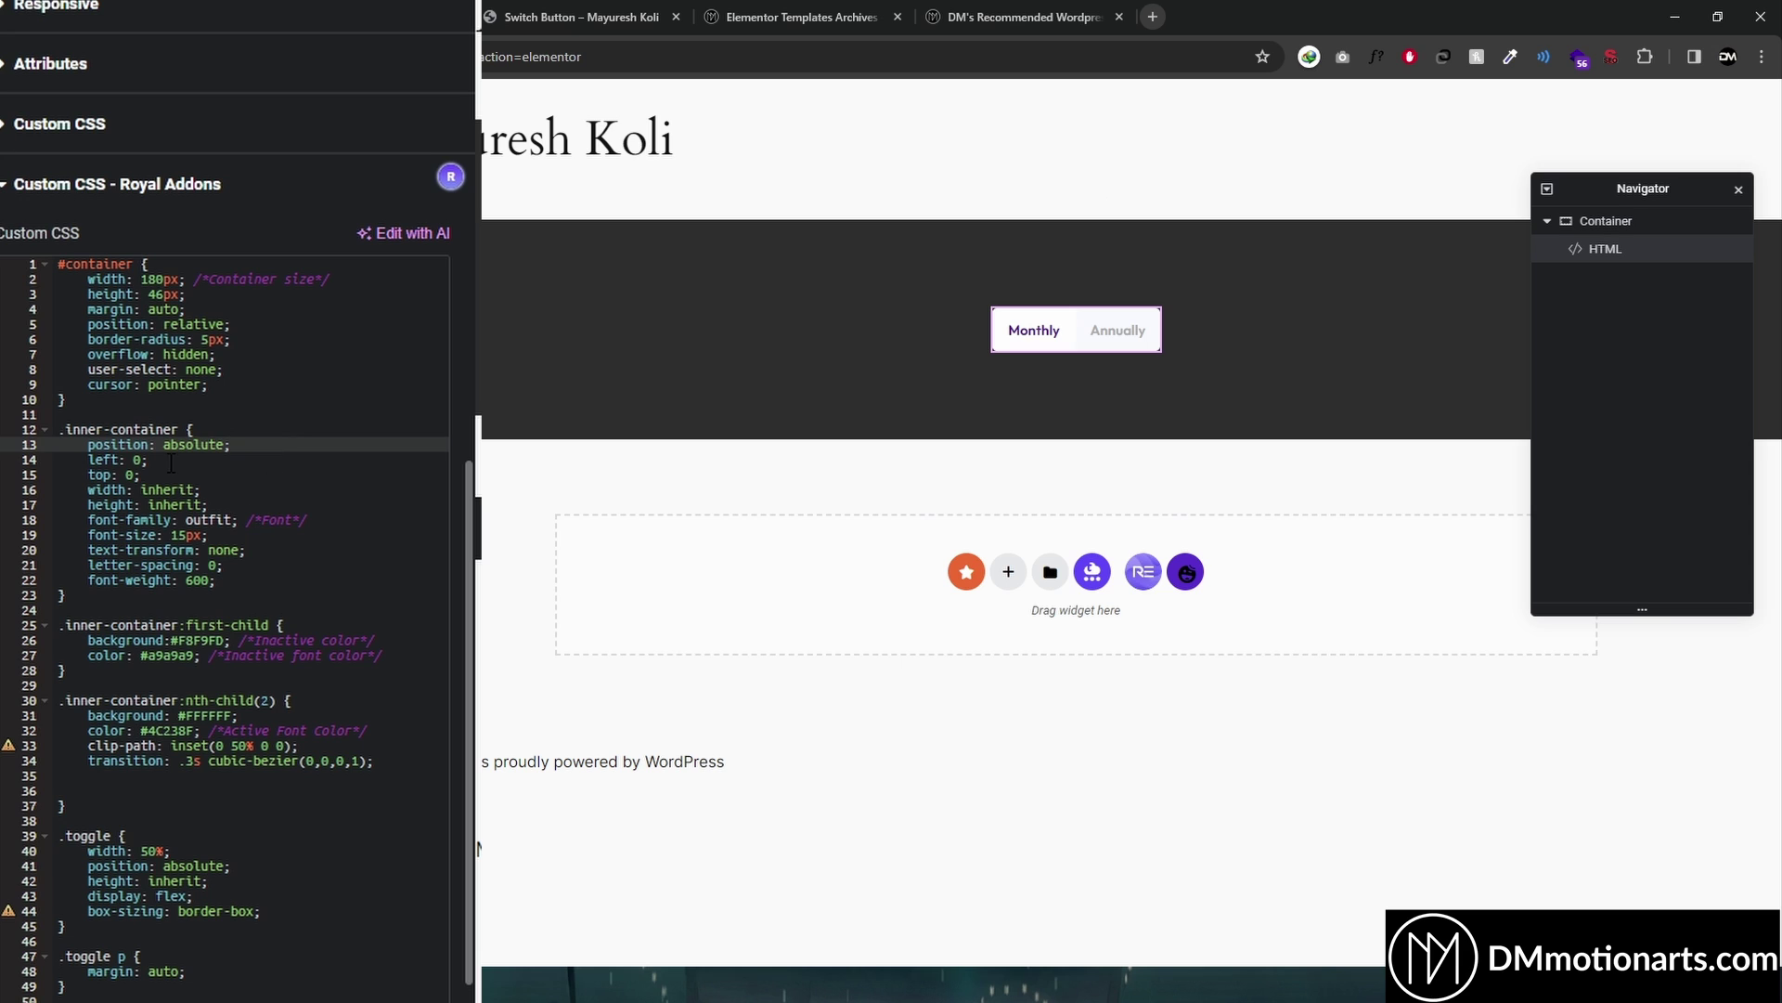
left_click_drag(120, 445, 258, 502)
left_click(258, 502)
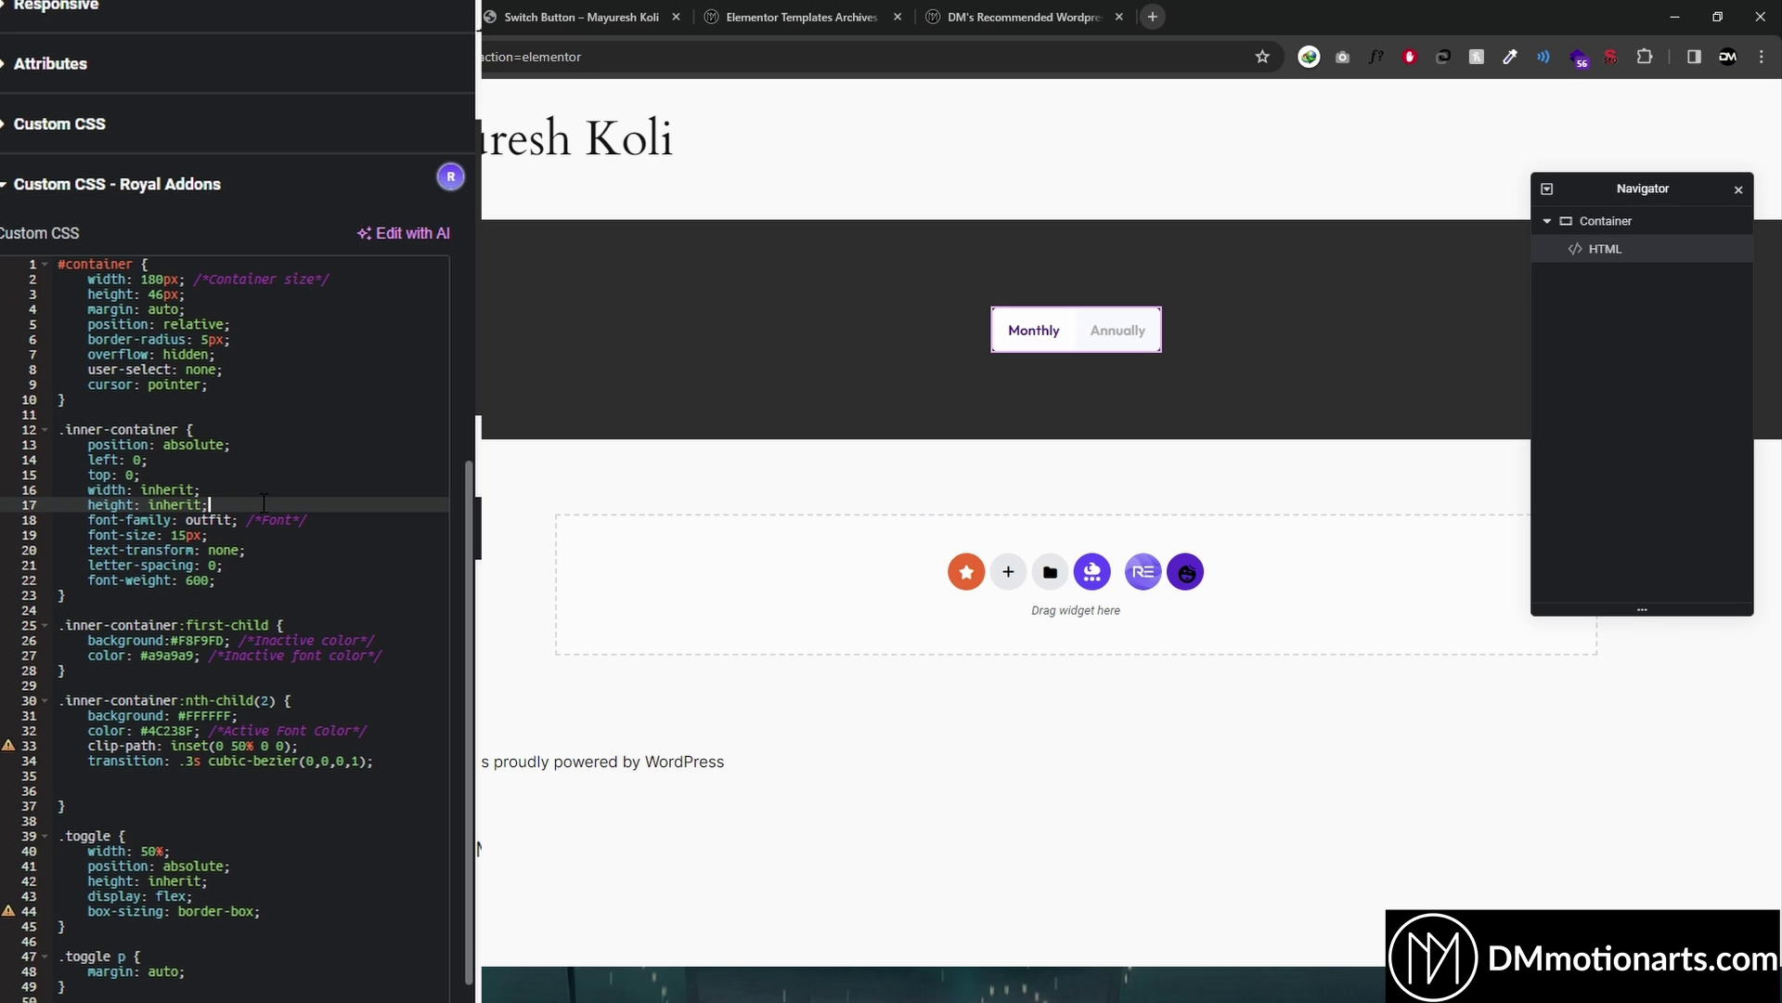
left_click(91, 444, "shift")
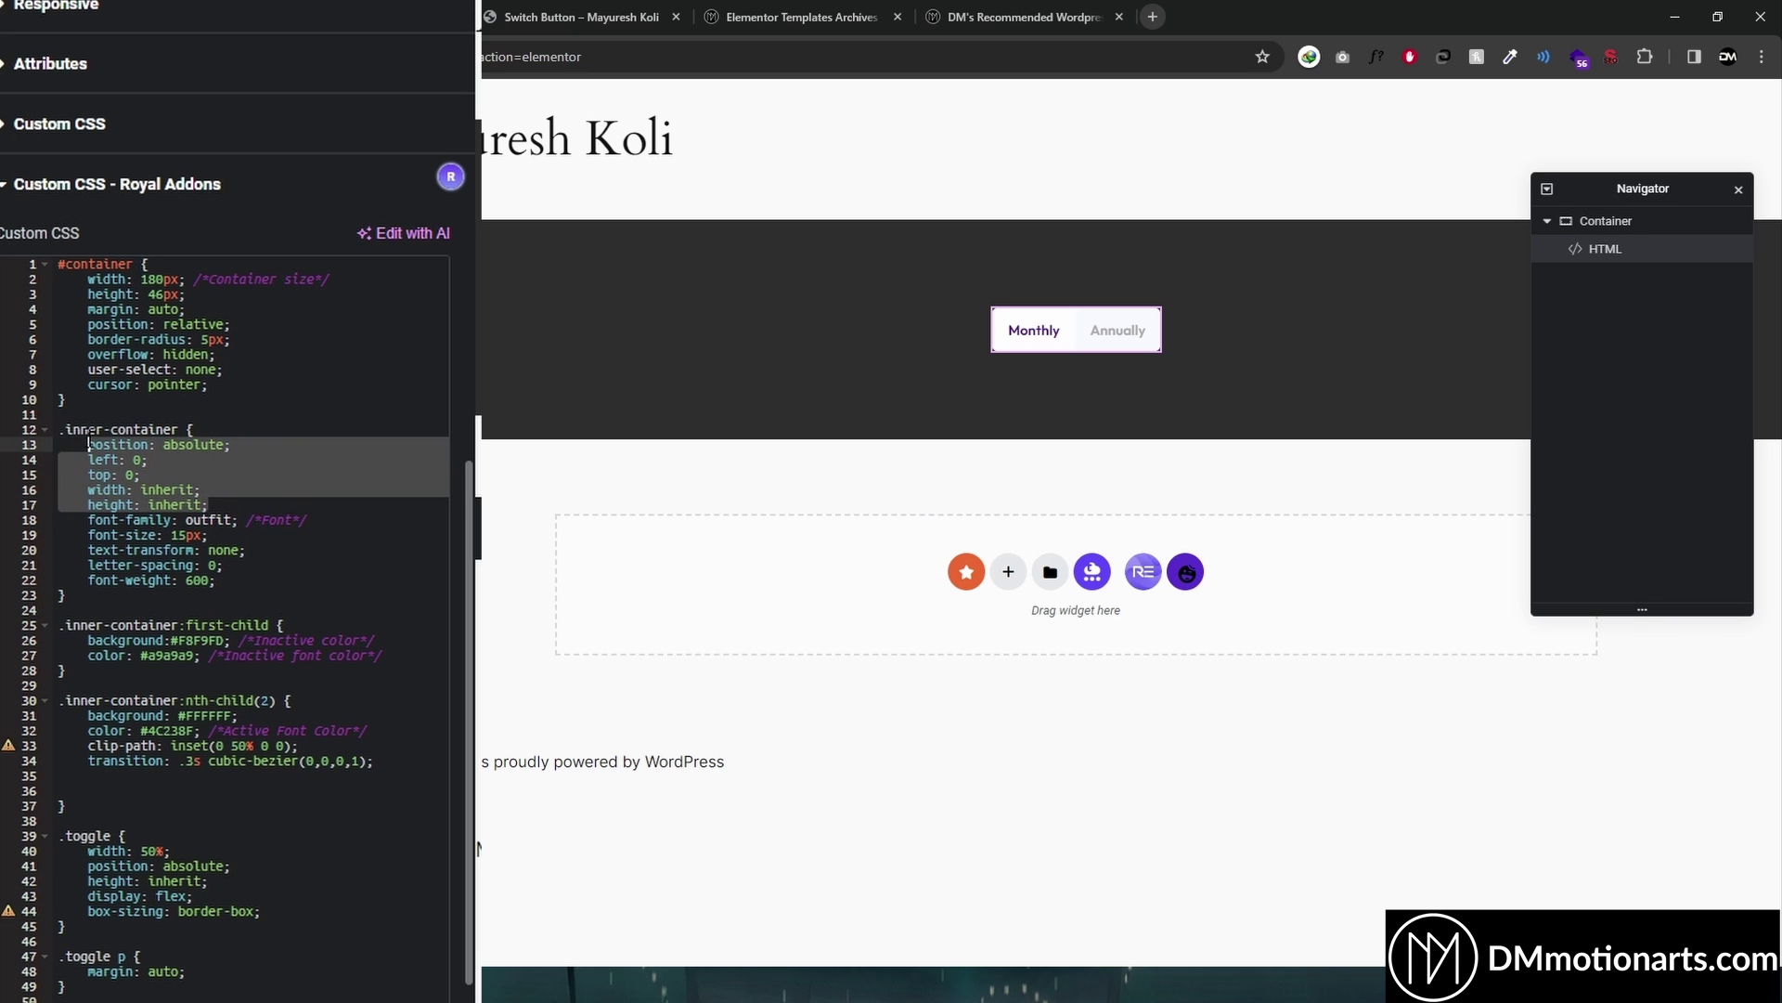
left_click(206, 504)
Try lato and poppins as the font-family in the .inner-container rule.
left_click(187, 519)
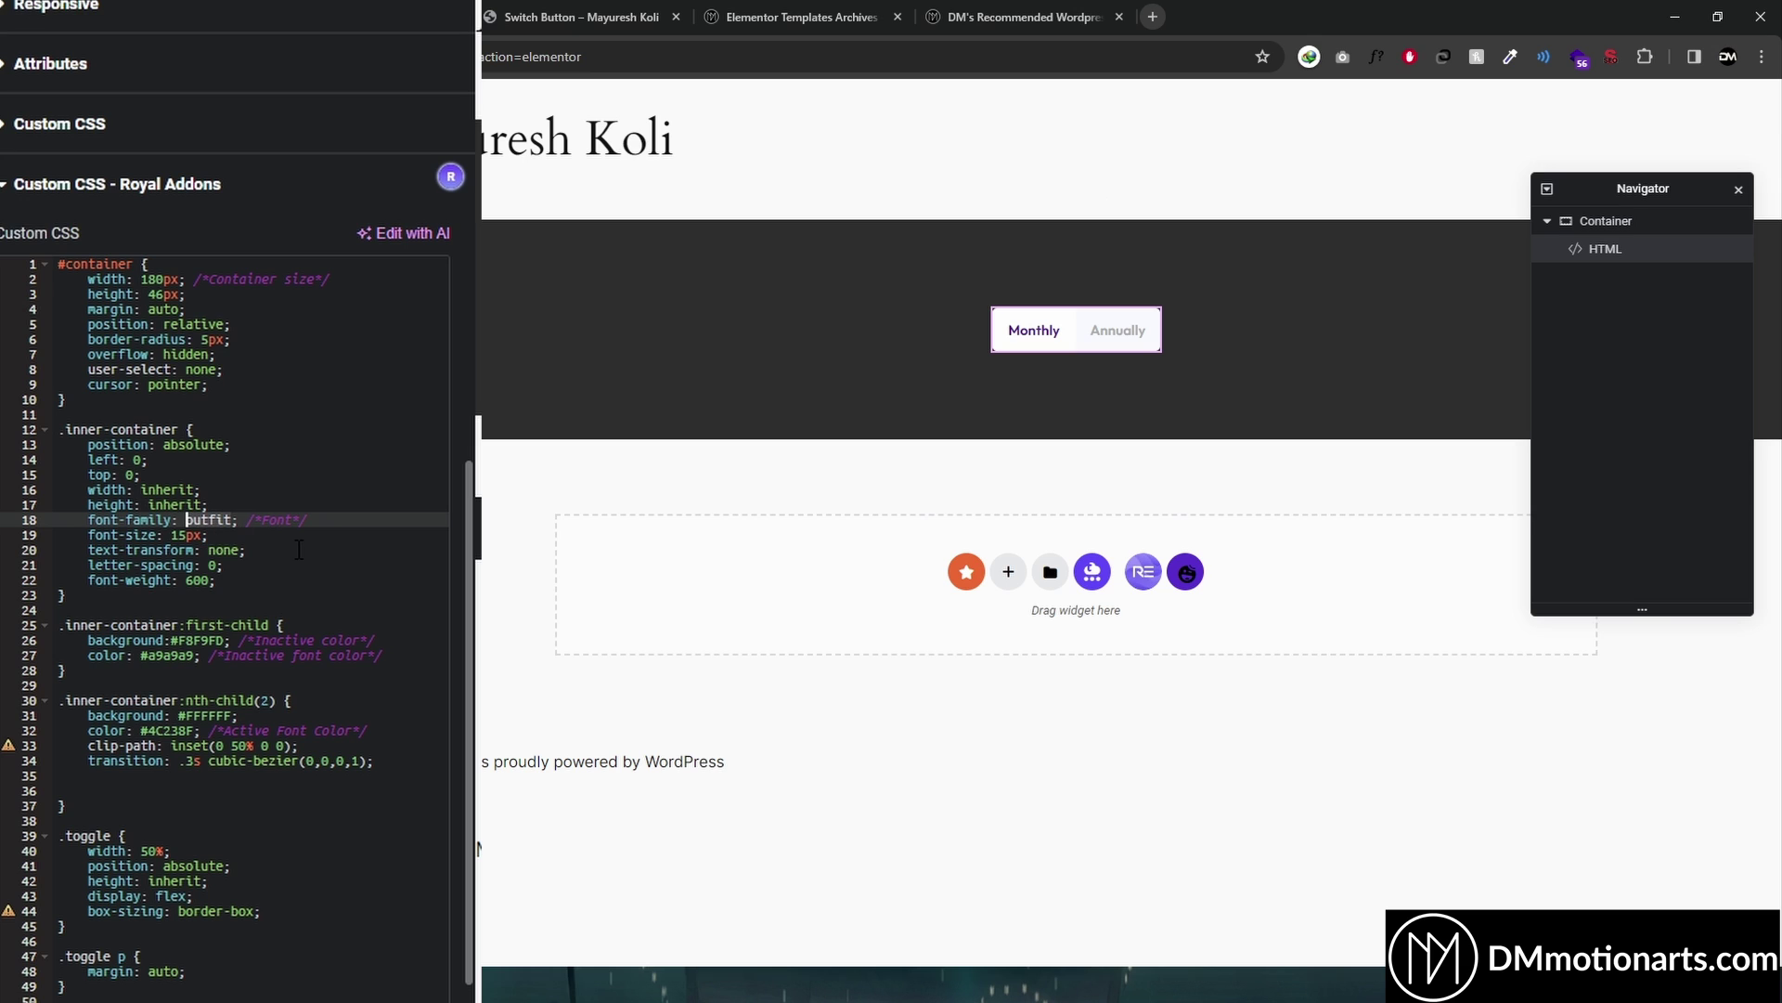
key("ctrl+shift+Right")
type("lato")
key("BackSpace")
key("BackSpace")
key("Escape")
type("poppins")
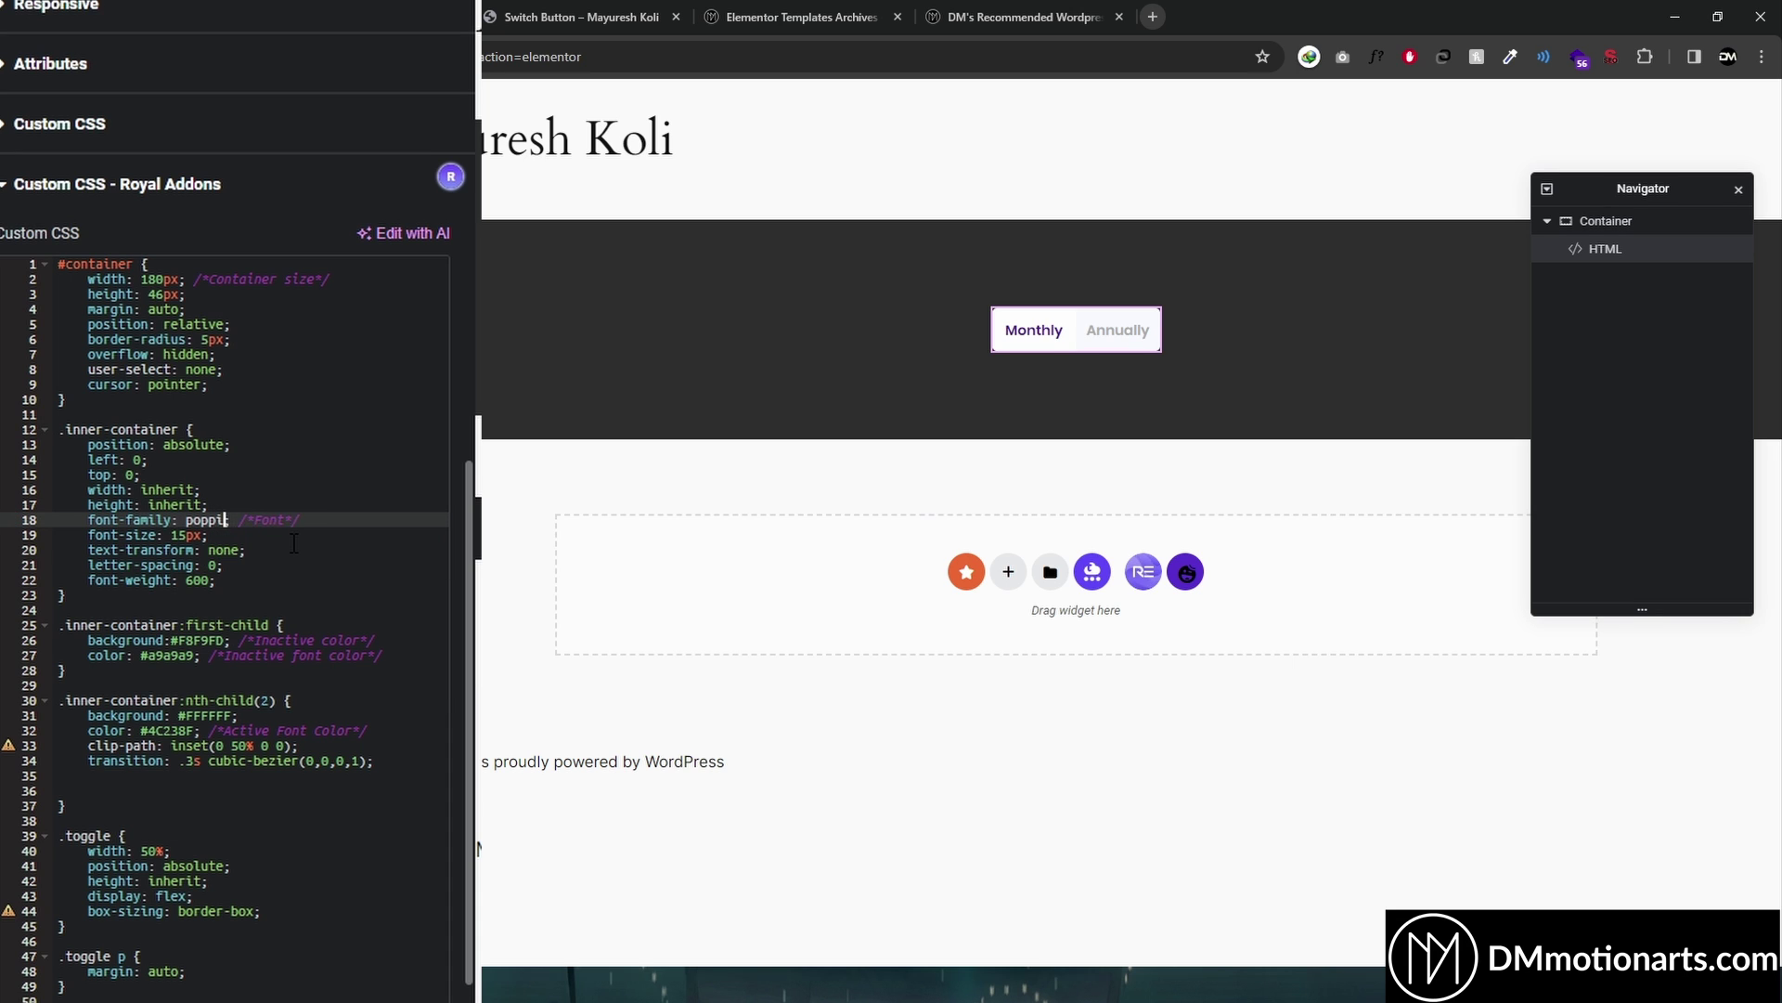
Set the font-family in the .inner-container rule back to outfit.
key("BackSpace")
key("BackSpace")
key("BackSpace")
key("BackSpace")
key("BackSpace")
key("BackSpace")
key("BackSpace")
key("BackSpace")
type("outfit;")
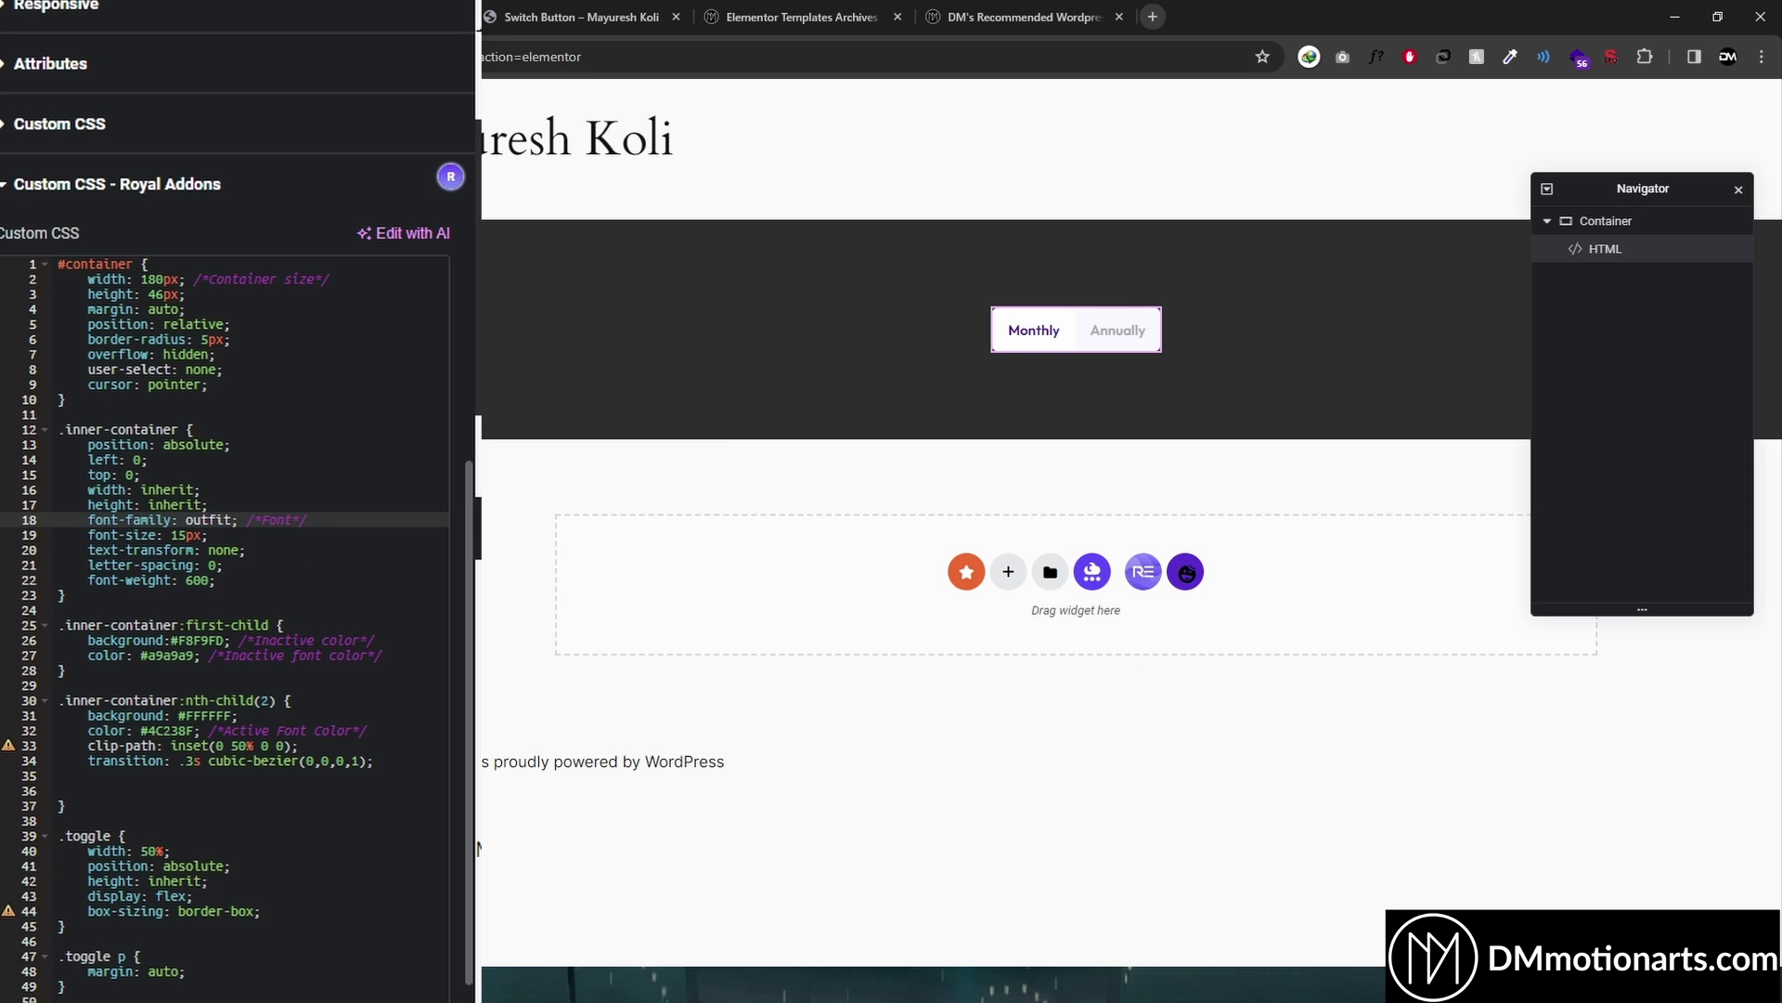
Try a 25px font-size in the .inner-container rule, and restore the size to 15px.
left_click(186, 534)
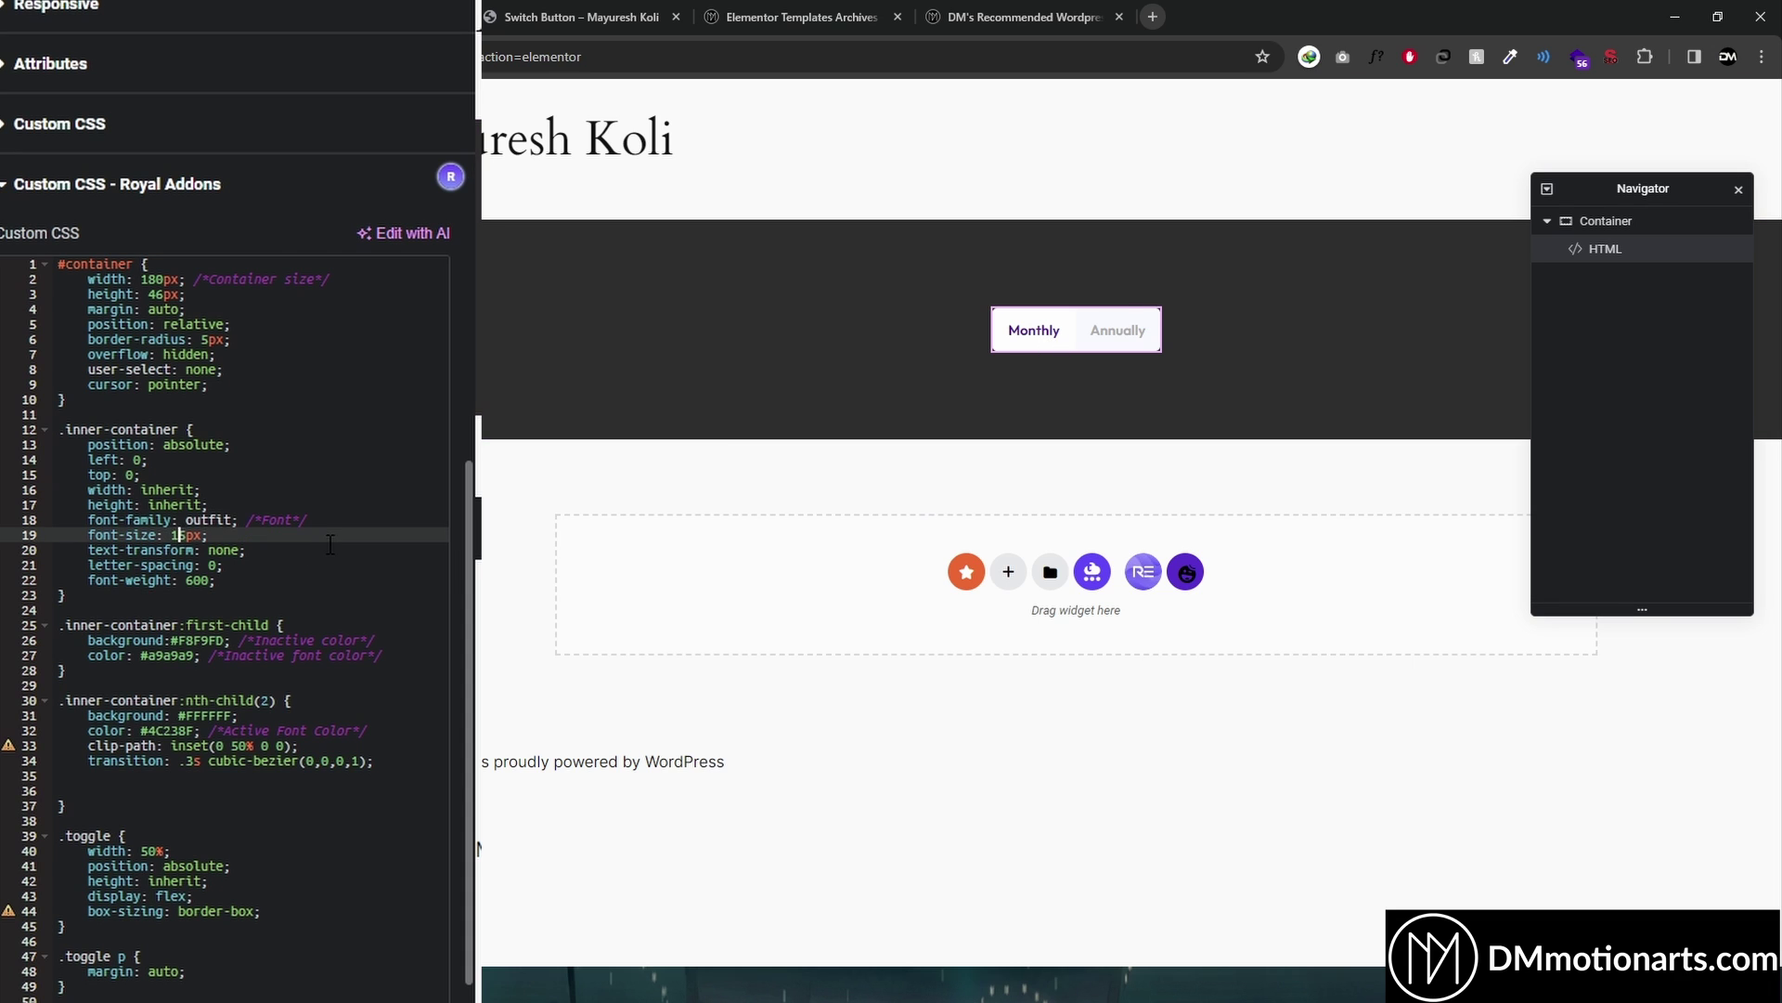
type("5")
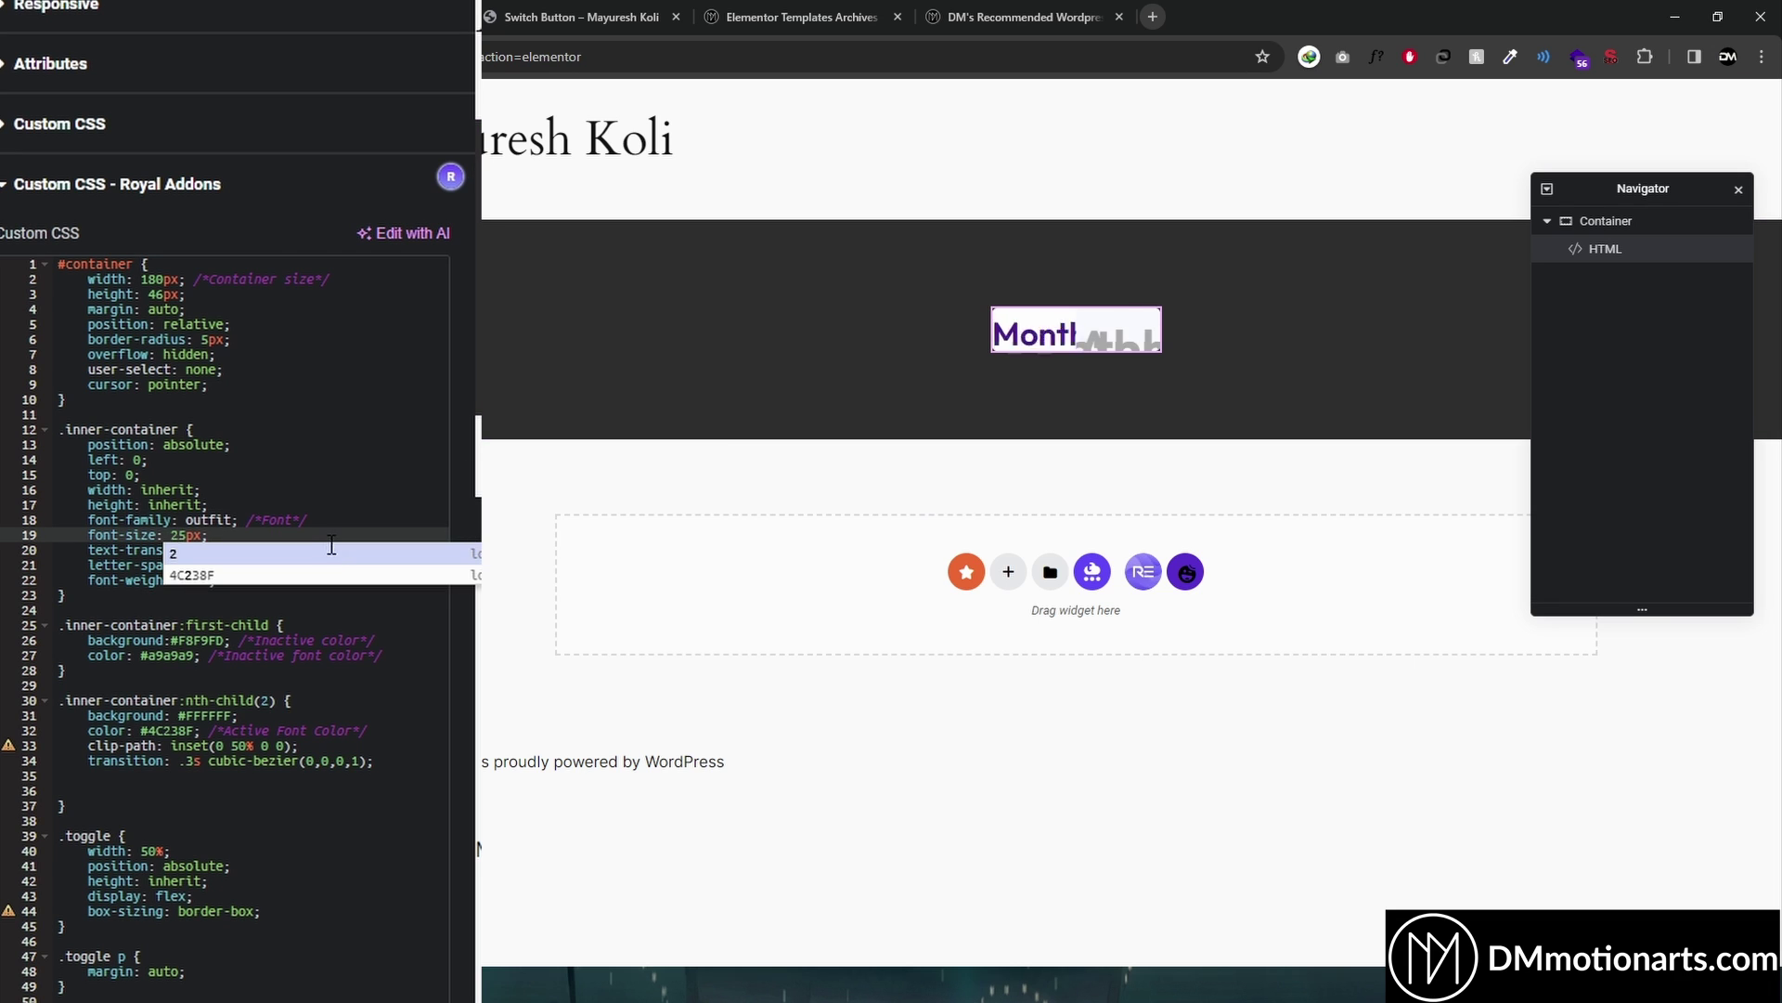
key("BackSpace")
type("1")
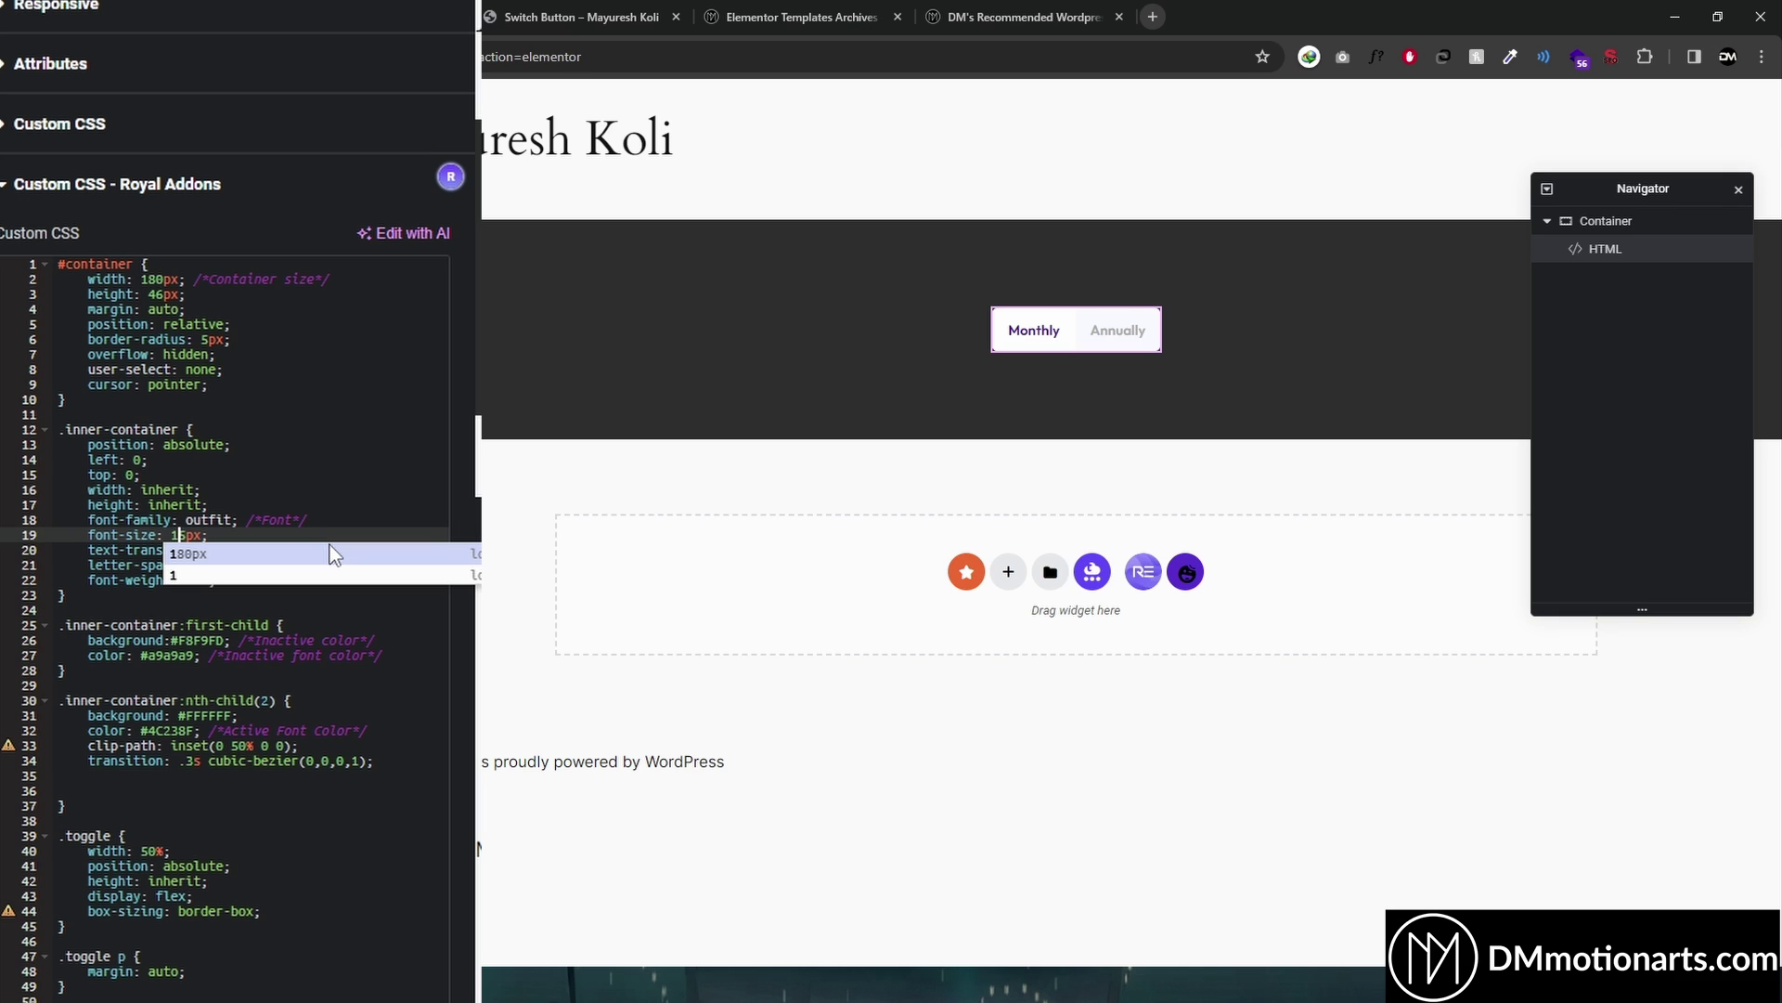
key("Escape")
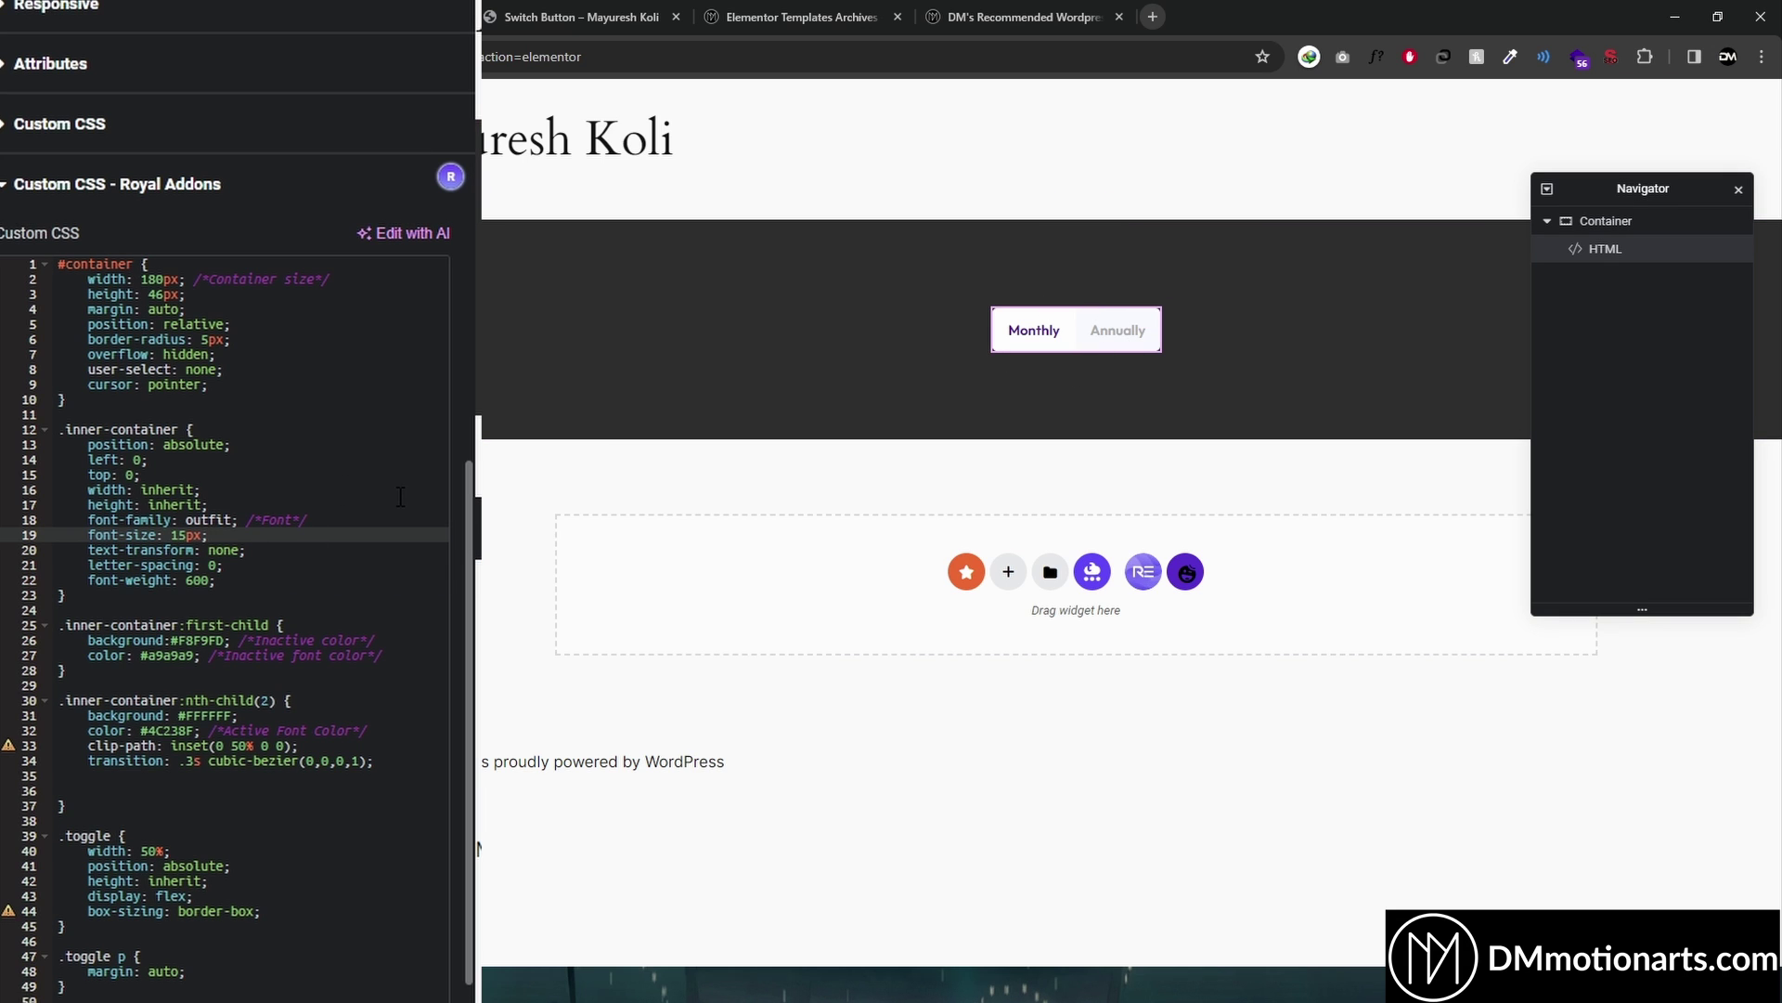
key("Left")
key("Left")
key("Left")
key("Left")
key("Left")
Review .inner-container's text-transform and letter-spacing, try a font-weight of 500, and restore the weight to 600.
double_click(223, 550)
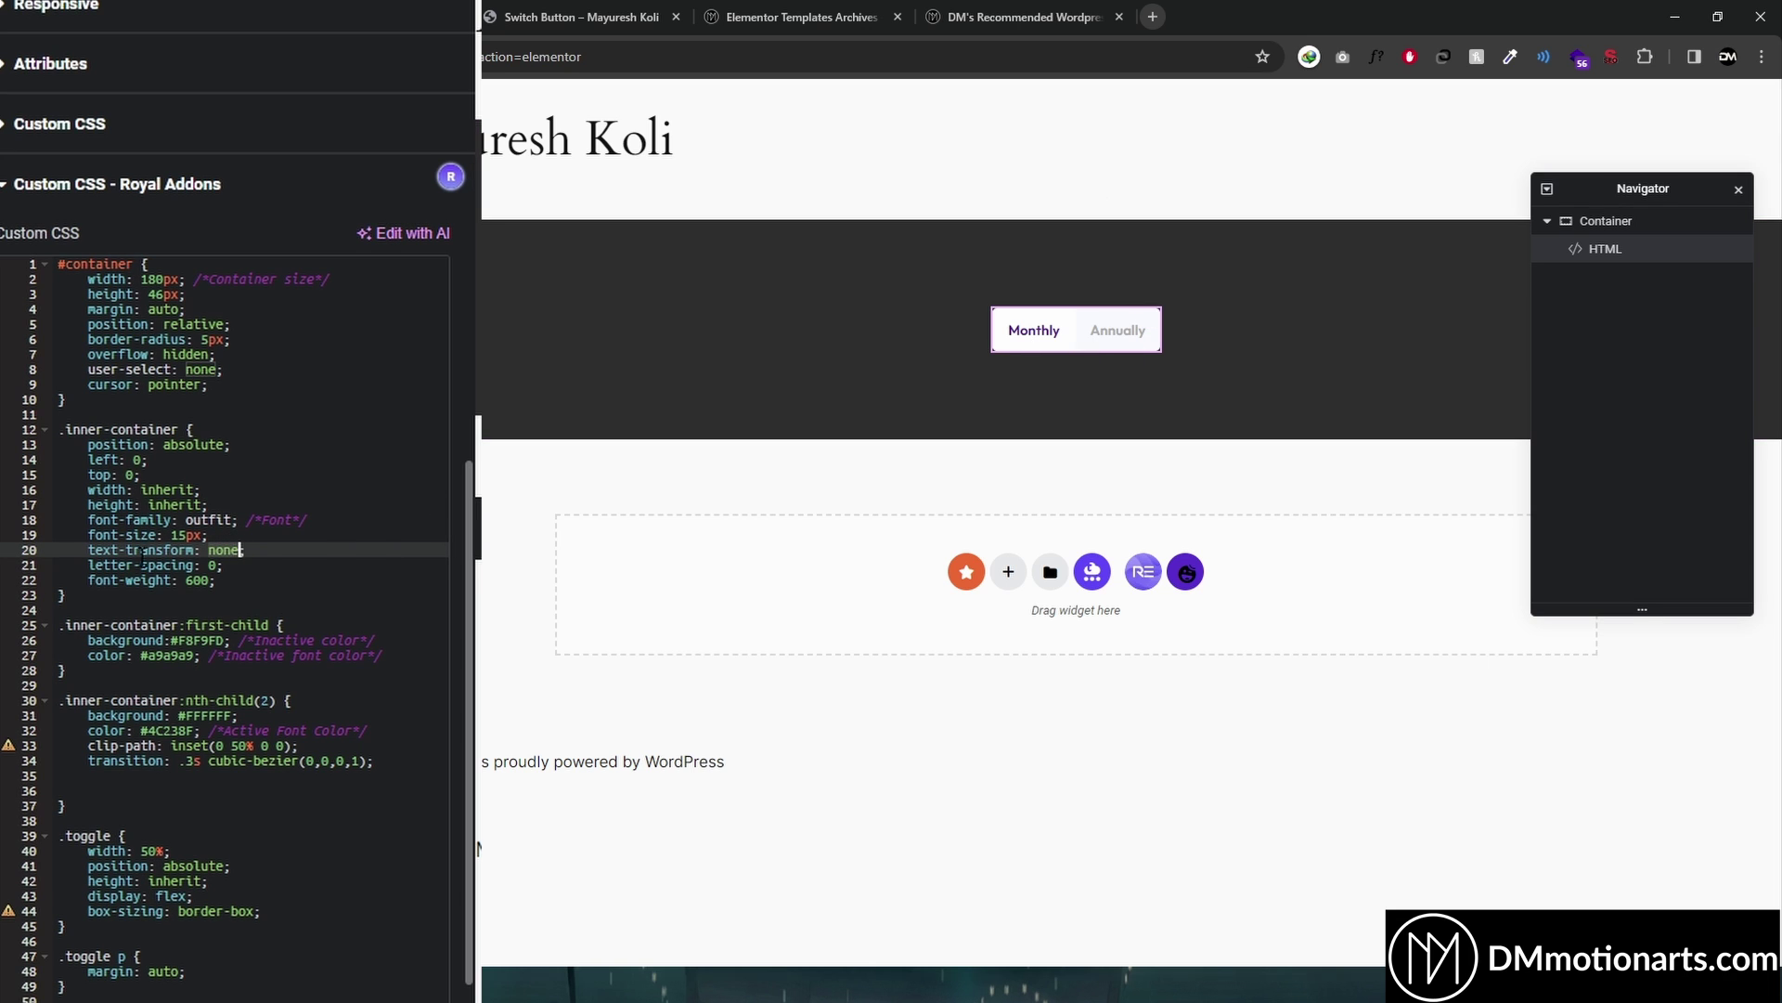
left_click(224, 566)
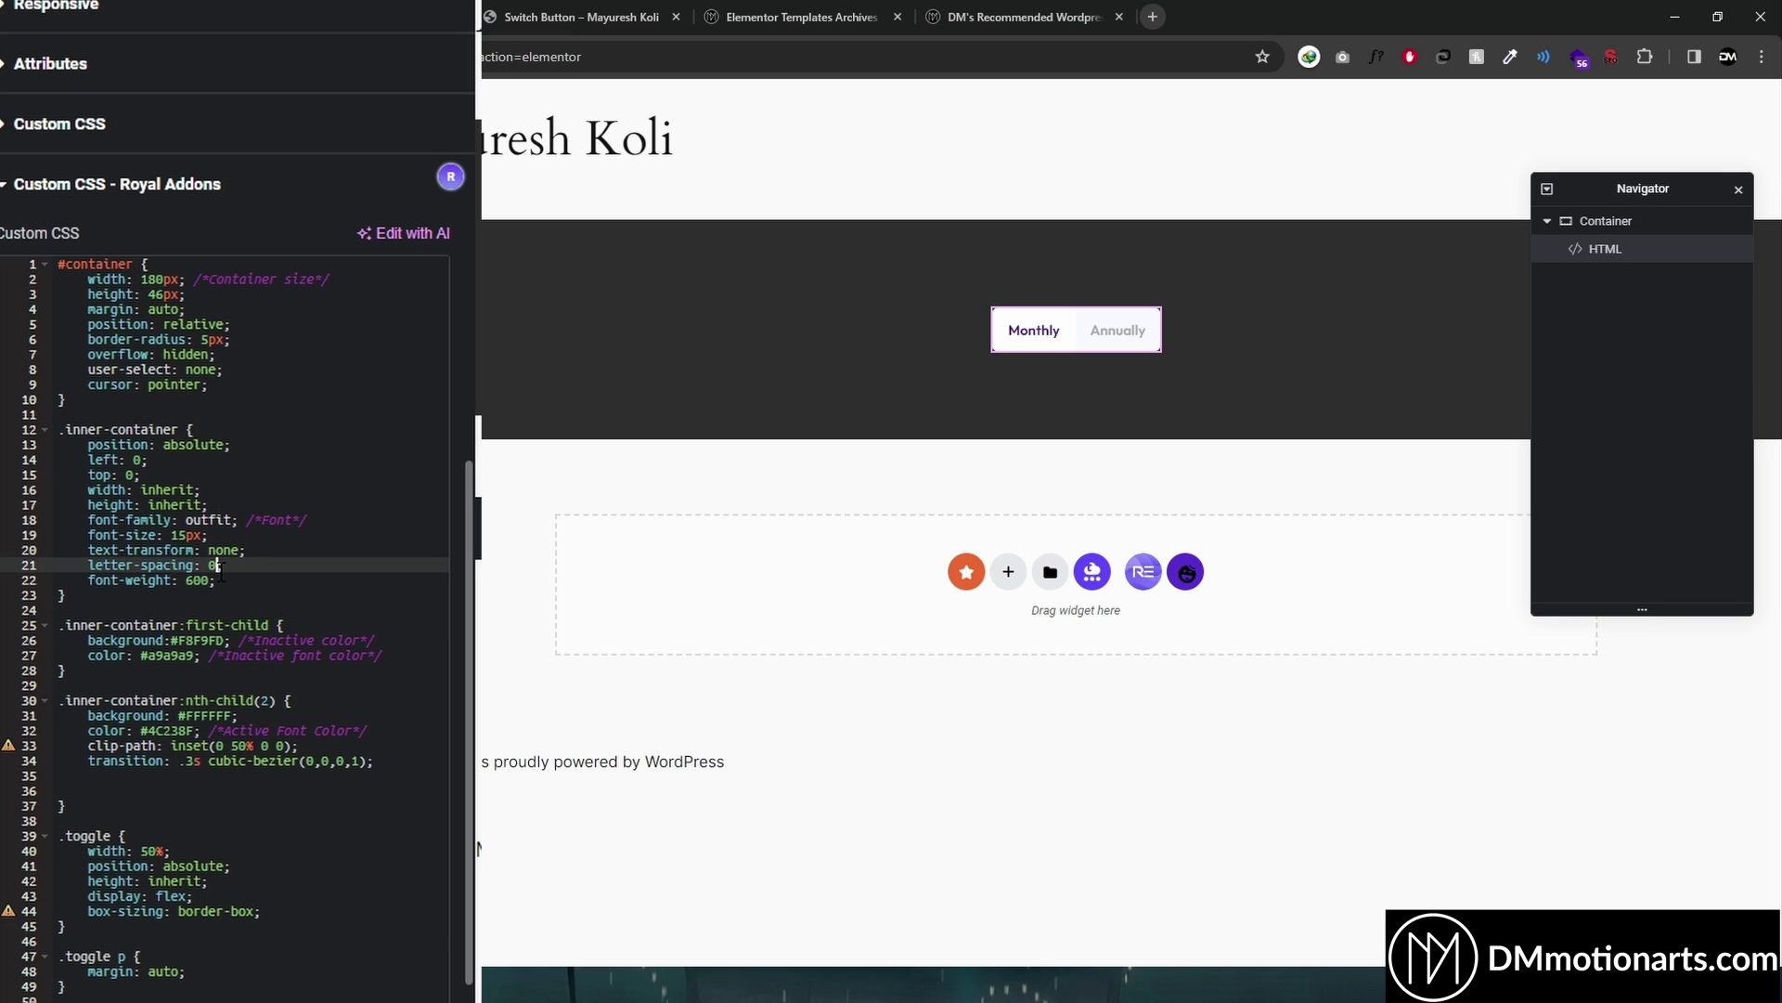
left_click(188, 581)
key("Delete")
type("5")
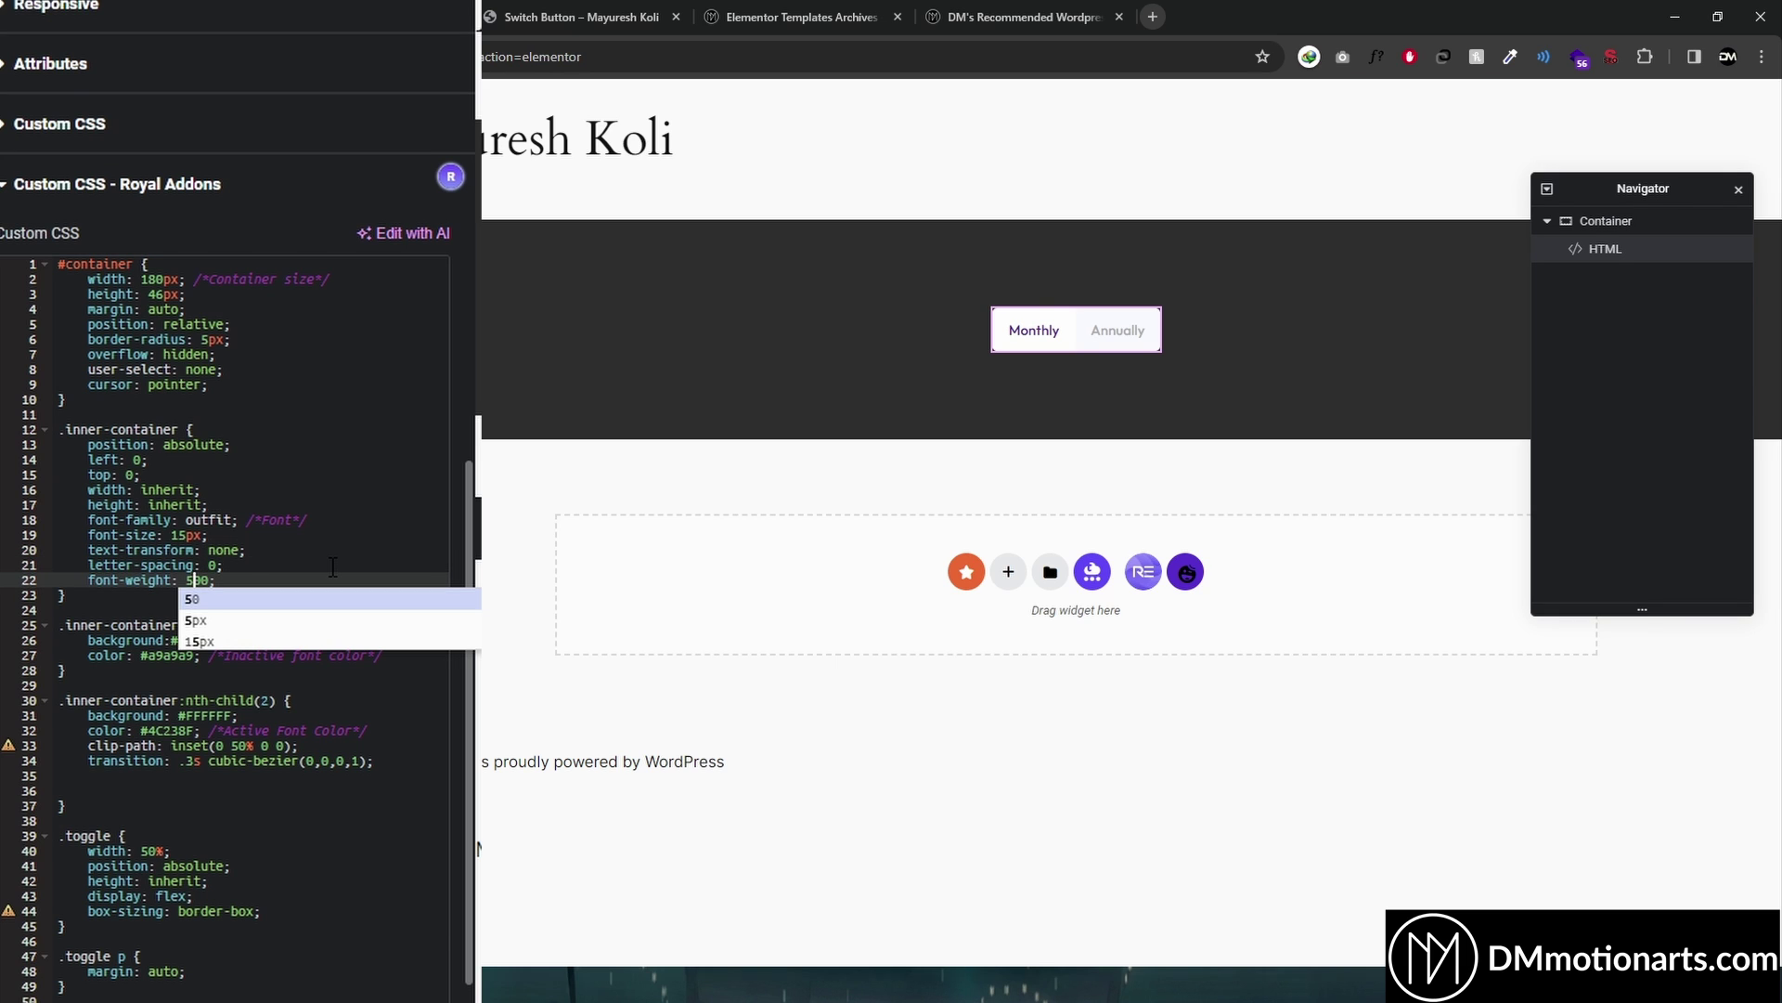
key("BackSpace")
type("5")
key("BackSpace")
type("6")
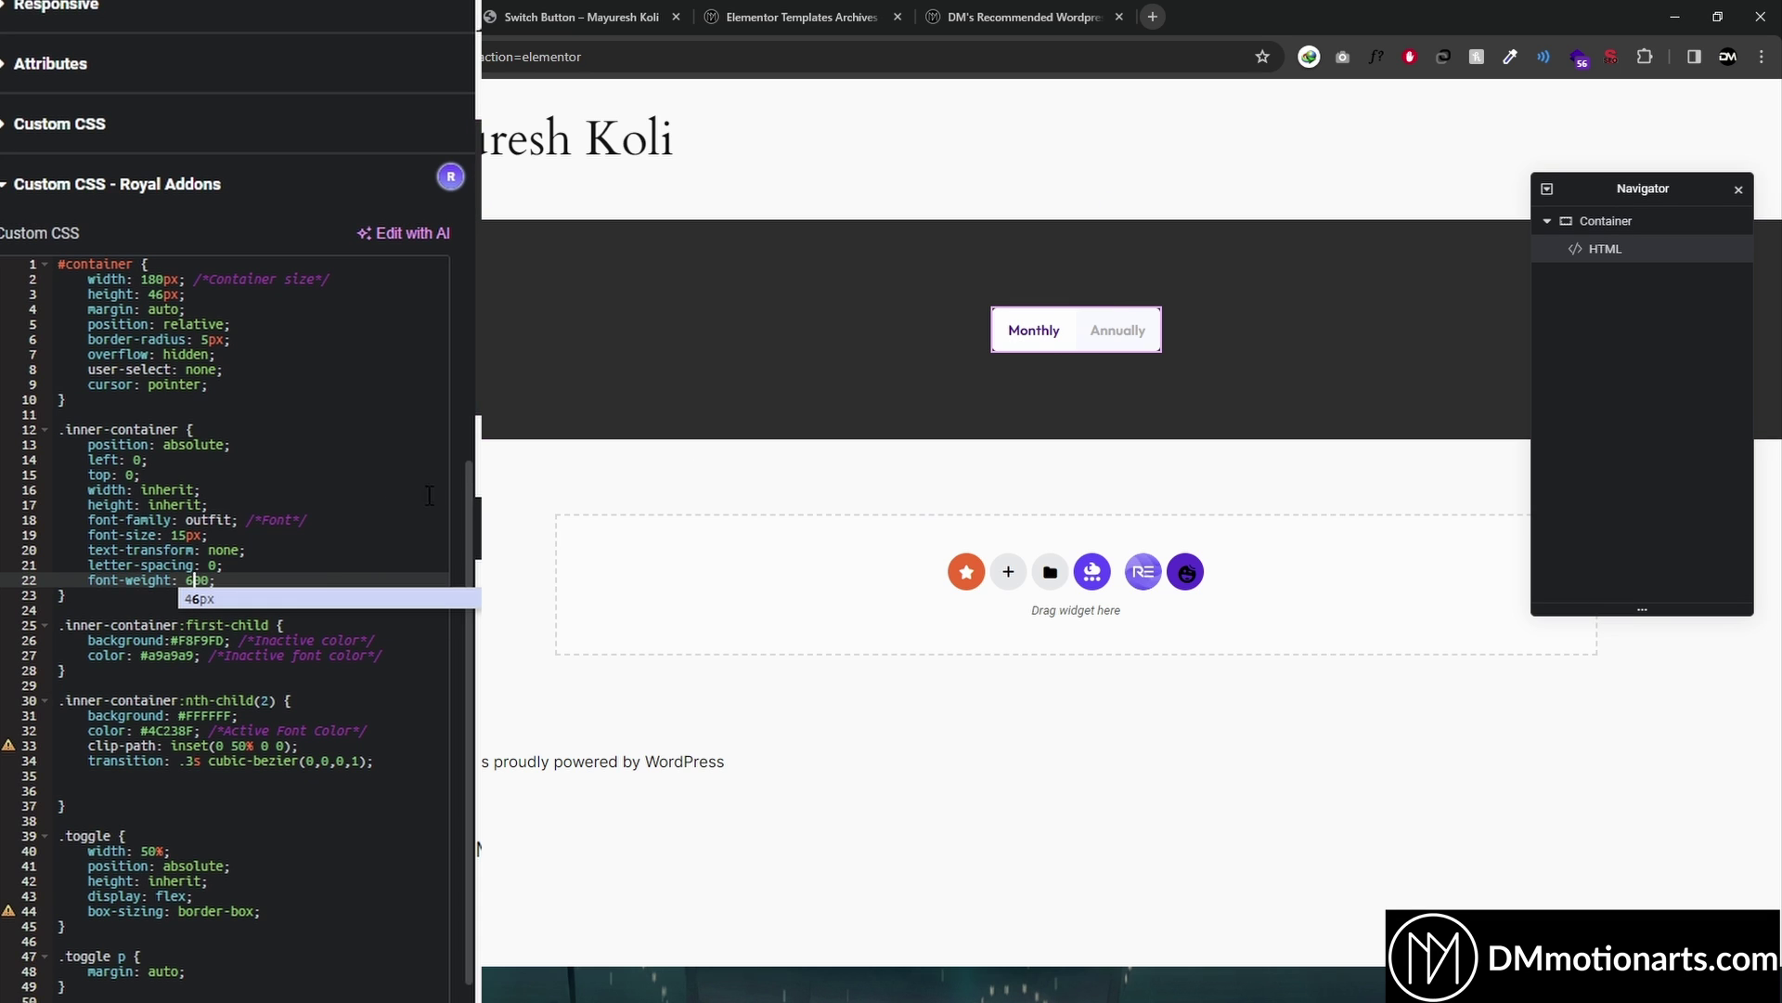
left_click(411, 513)
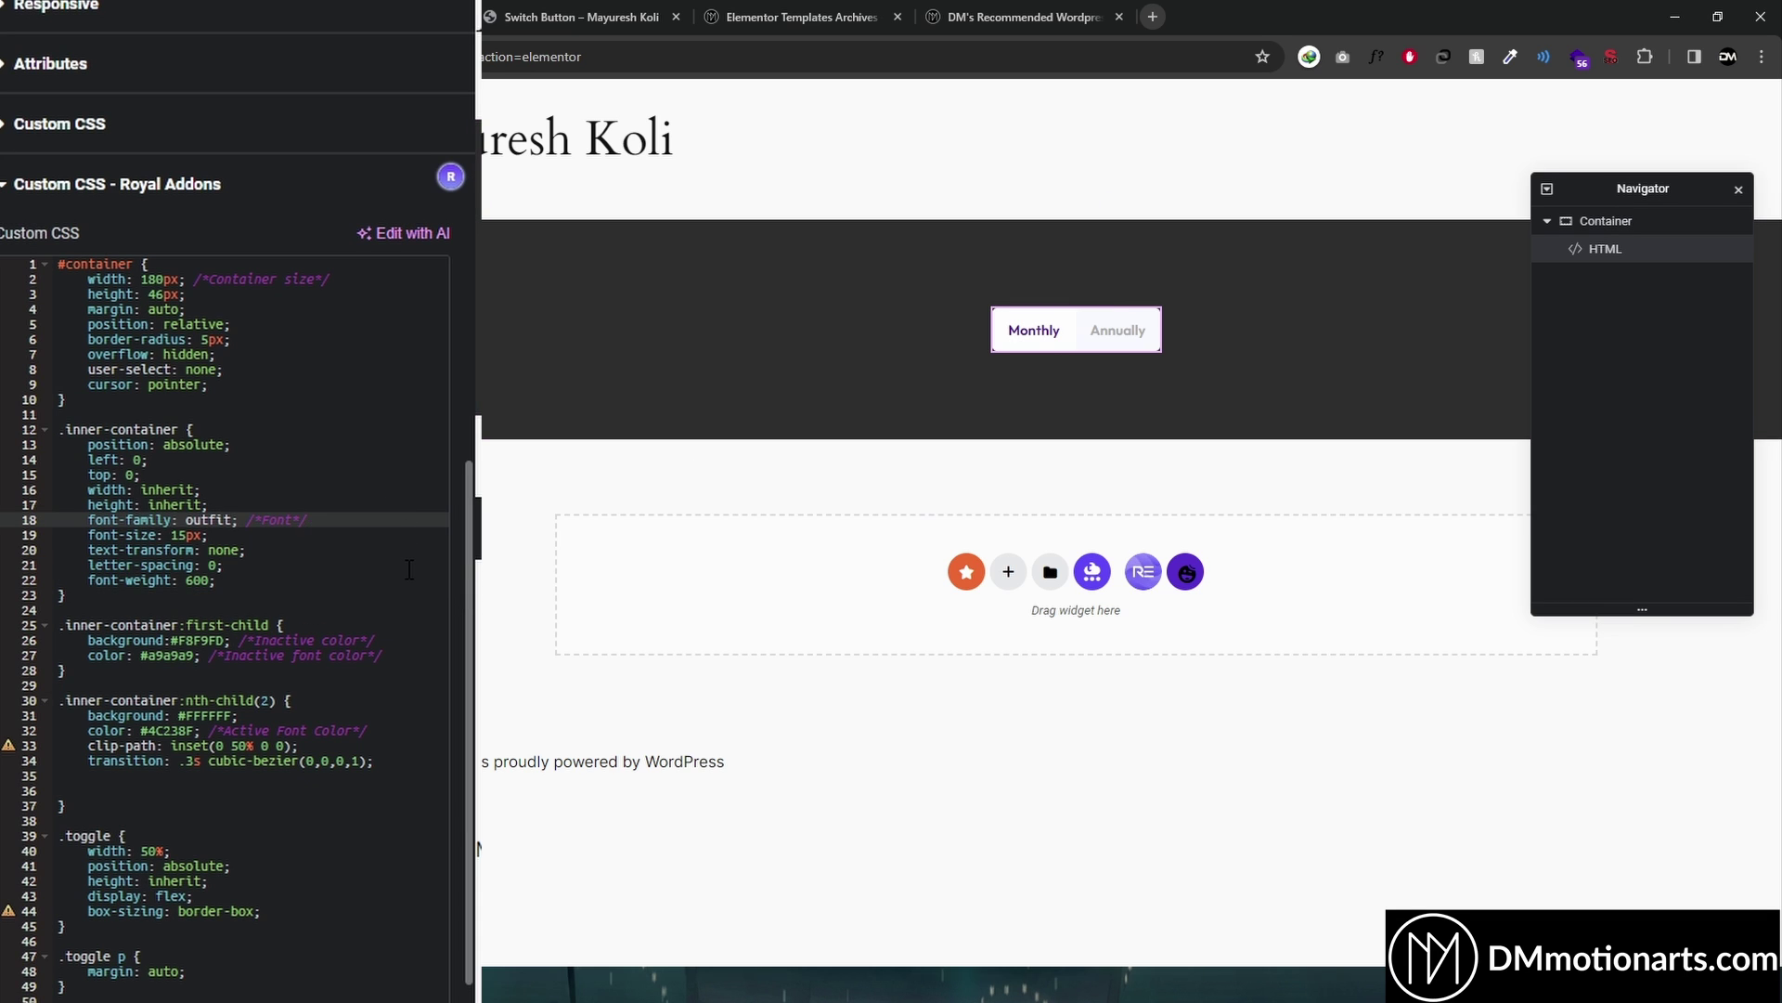
Review the #container and .inner-container rules in the custom CSS.
left_click(312, 597)
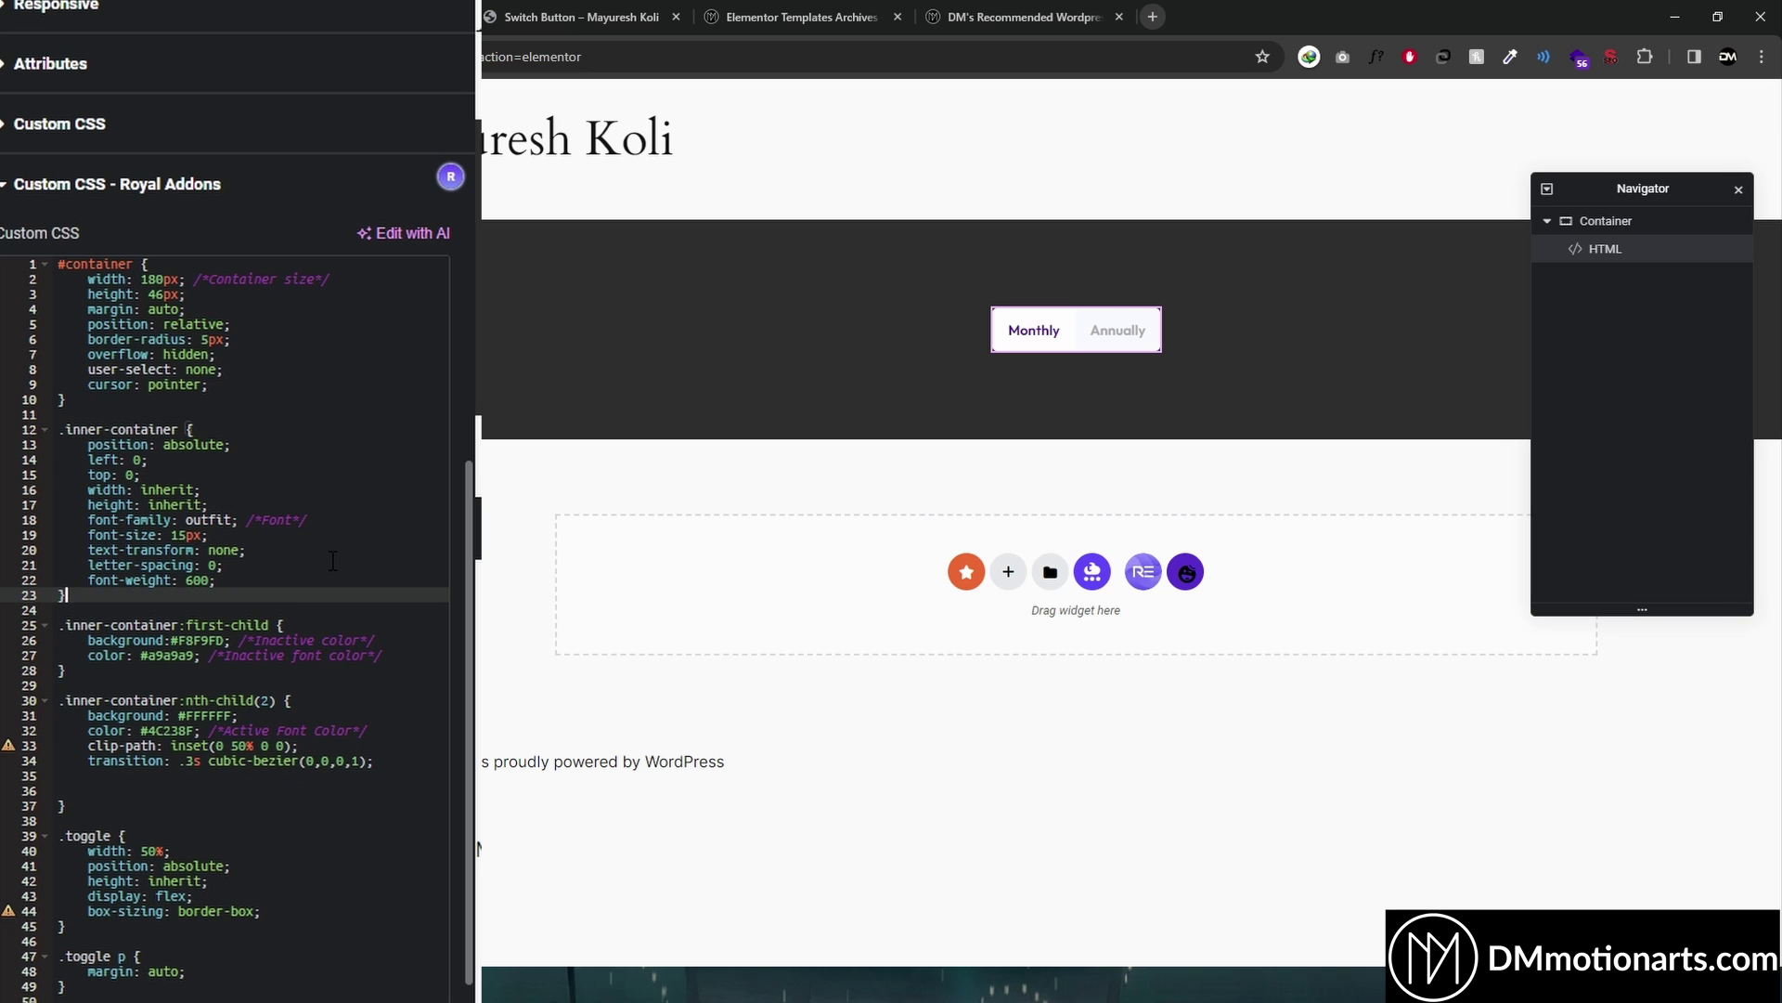
scroll(316, 561, "down", 1)
left_click(277, 455)
left_click(279, 499)
left_click(277, 454)
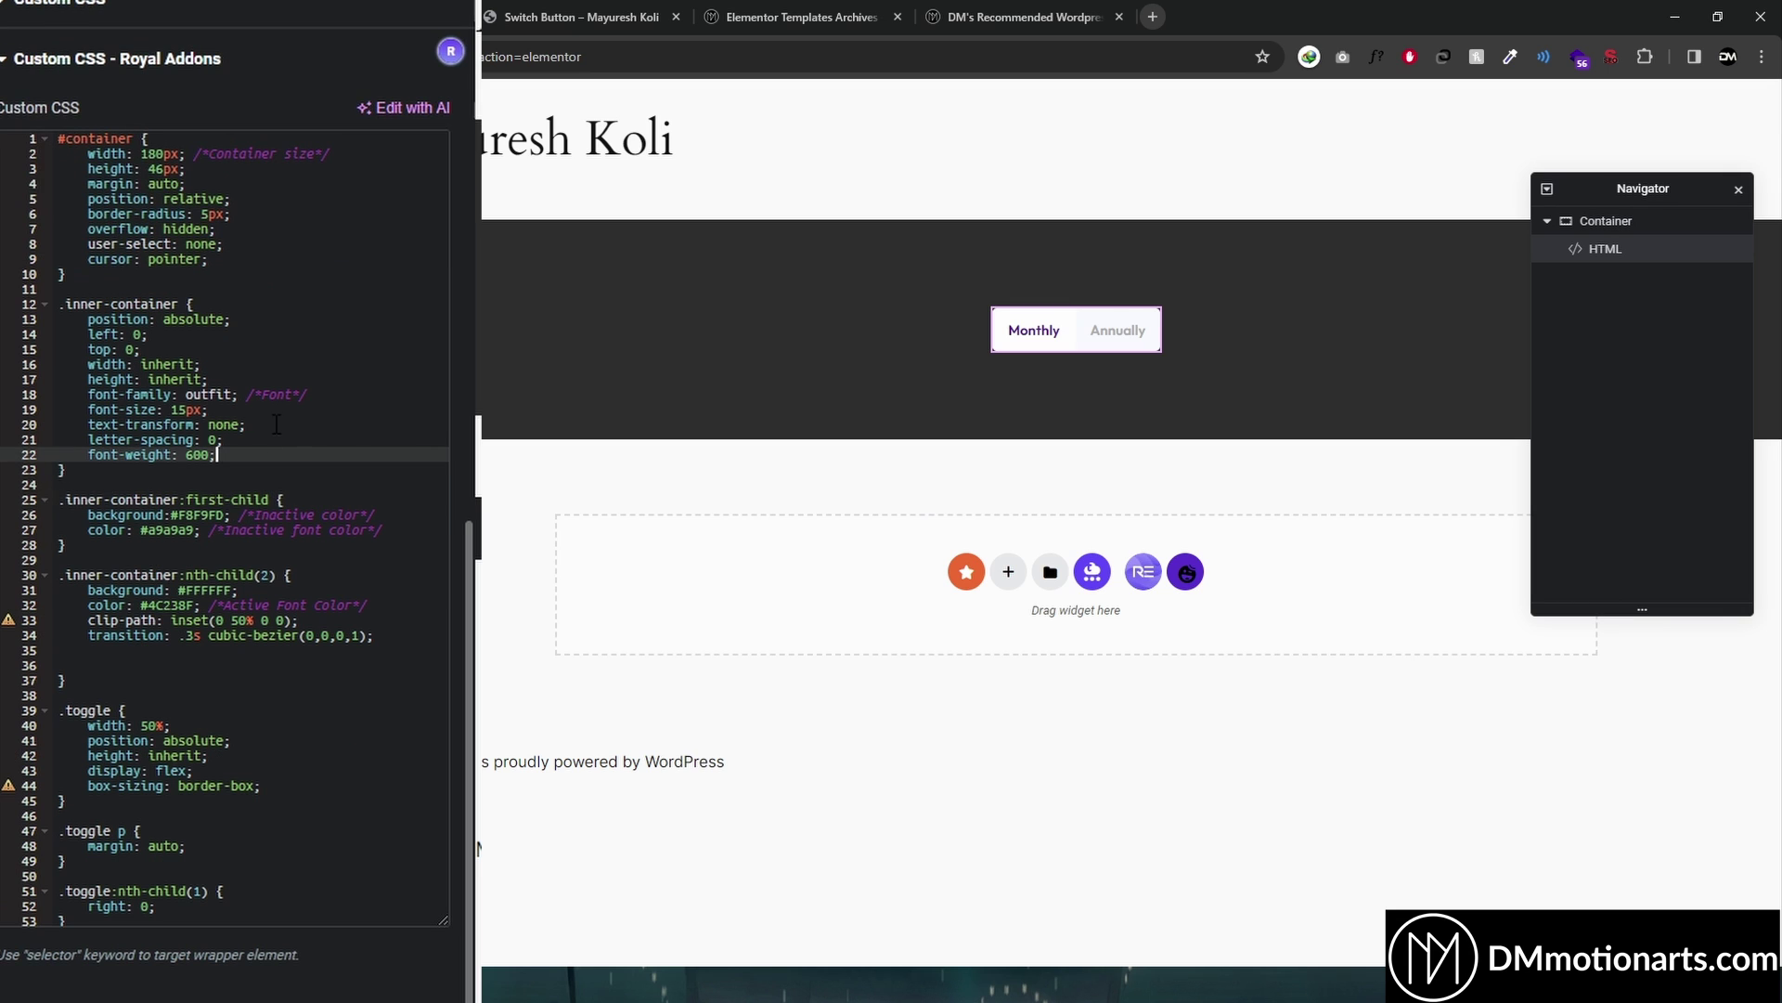
left_click(89, 320, "shift")
left_click(219, 247)
left_click(89, 169, "shift")
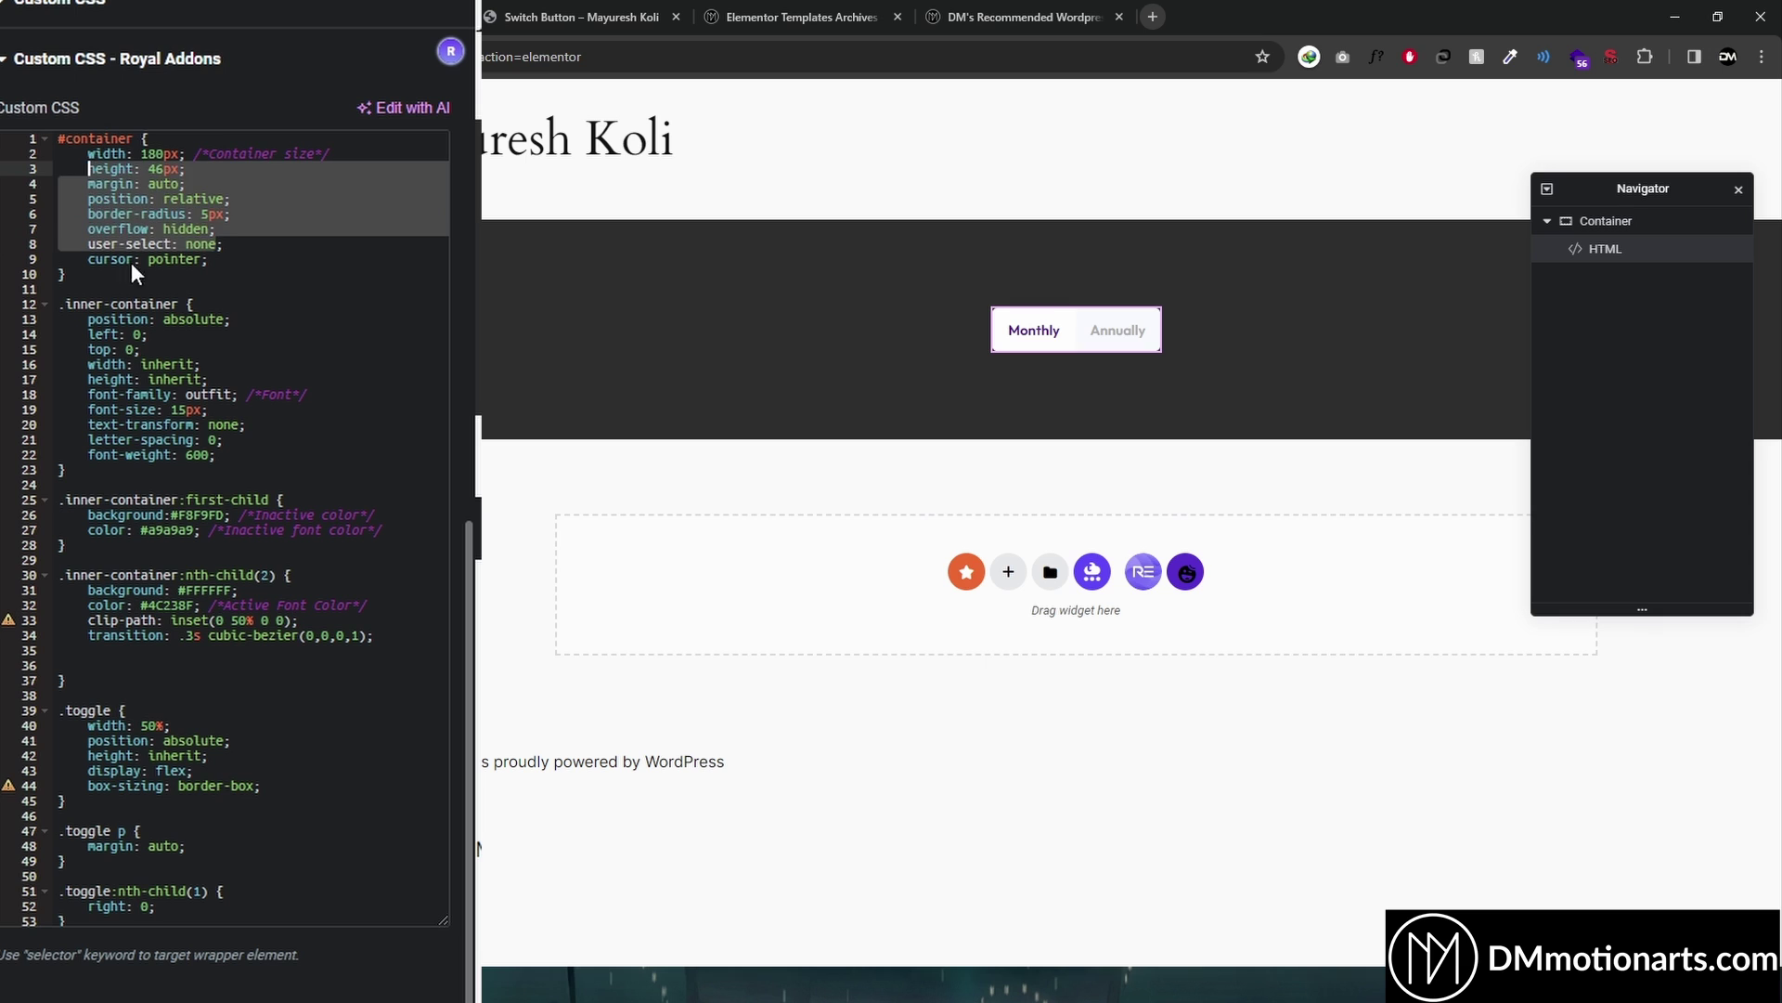
Try red as the inactive background in the .inner-container:first-child rule and test the switch in the preview.
left_click(203, 516)
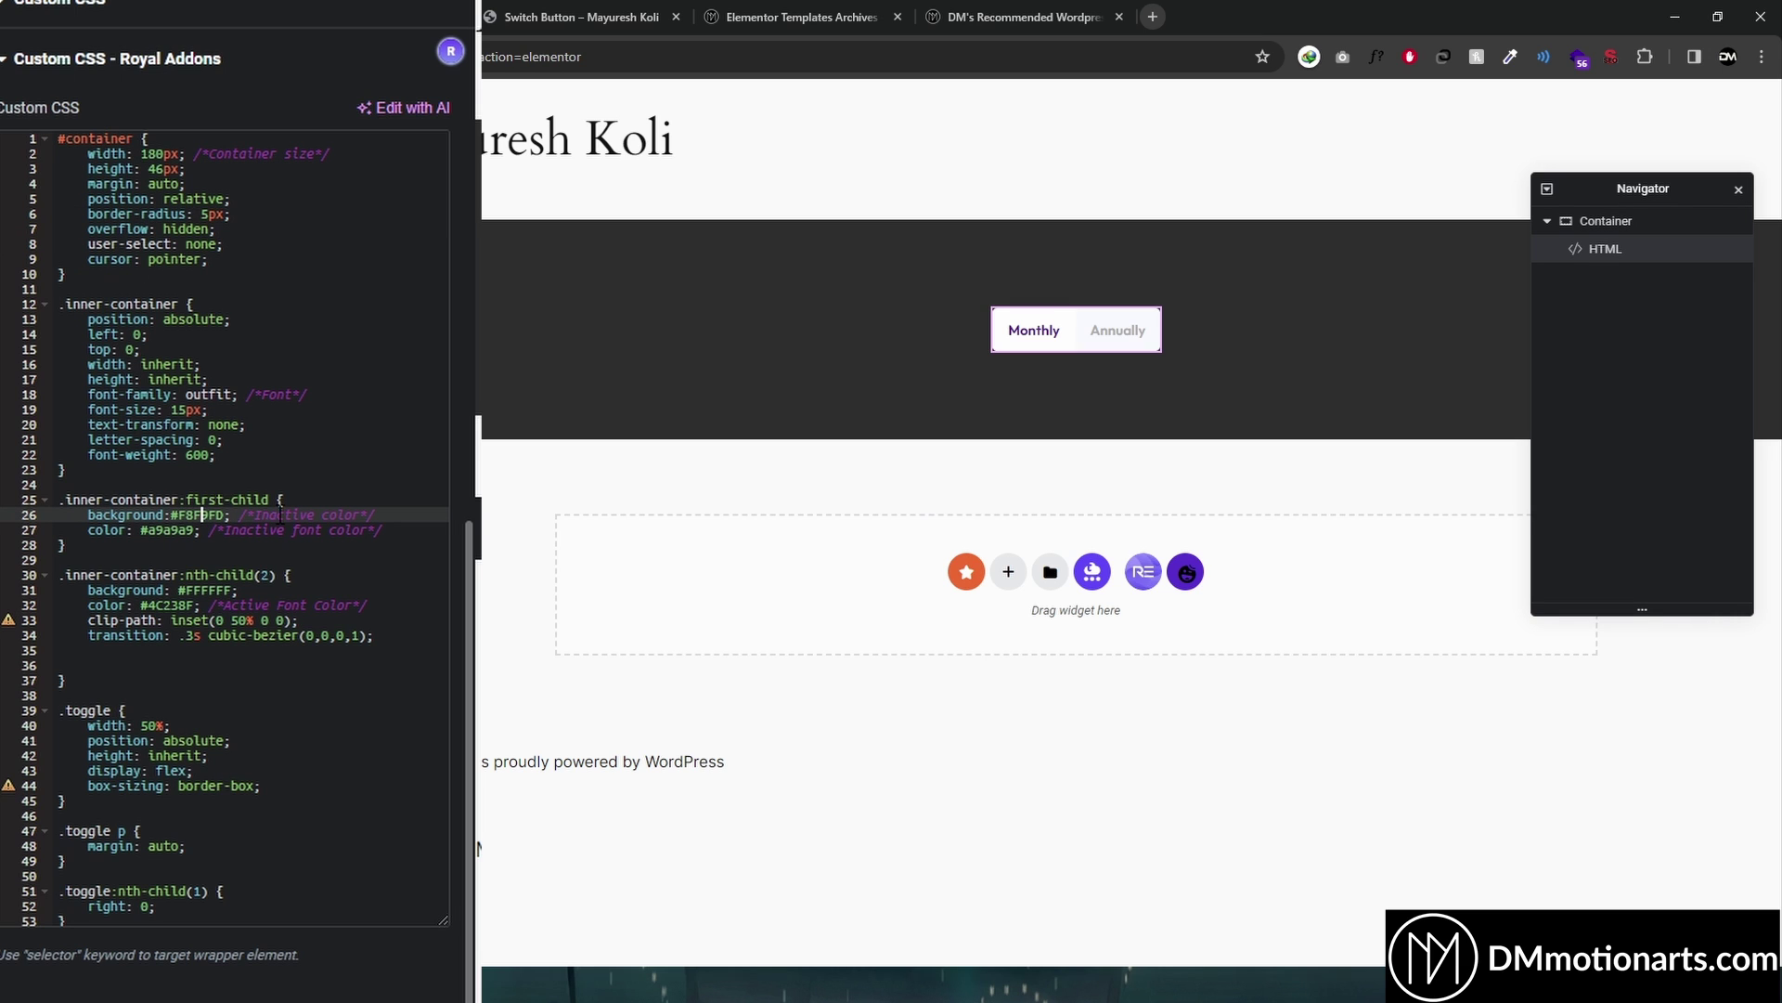
left_click(238, 530)
left_click(361, 529, "shift")
left_click(179, 516)
key("Right")
key("Right")
key("Right")
key("Right")
key("Right")
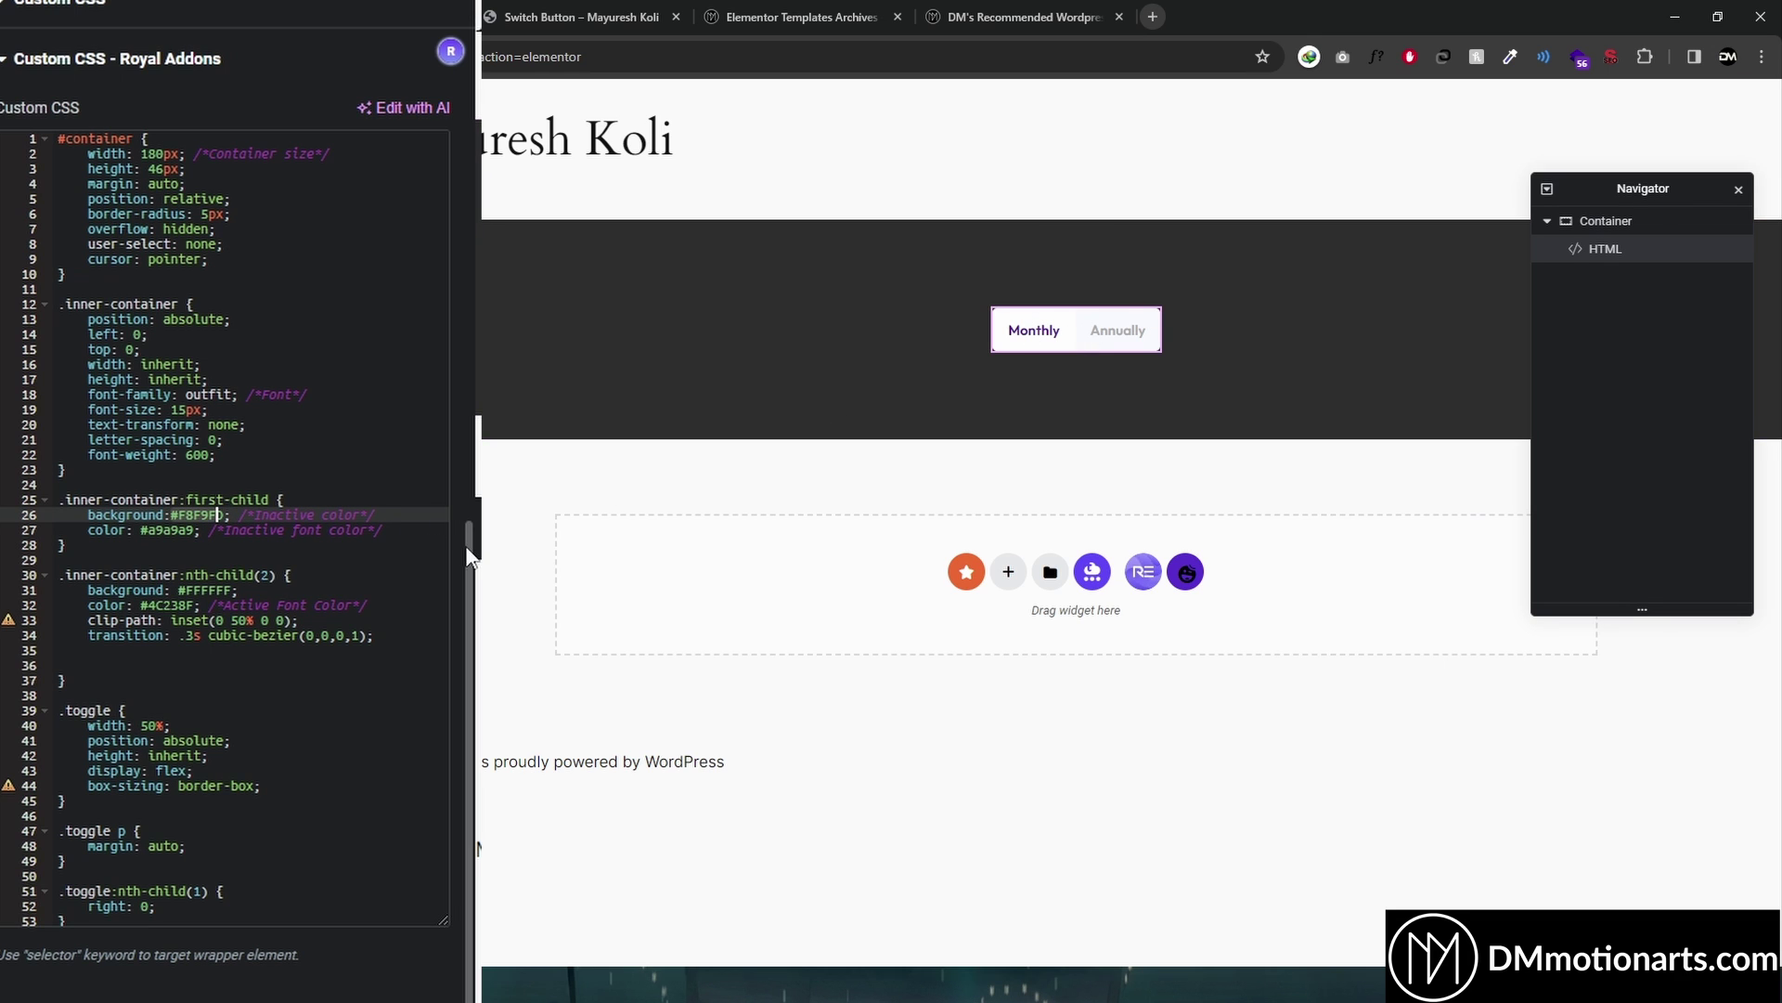
key("BackSpace")
key("BackSpace")
key("BackSpace")
key("BackSpace")
key("BackSpace")
key("BackSpace")
key("Delete")
type("red")
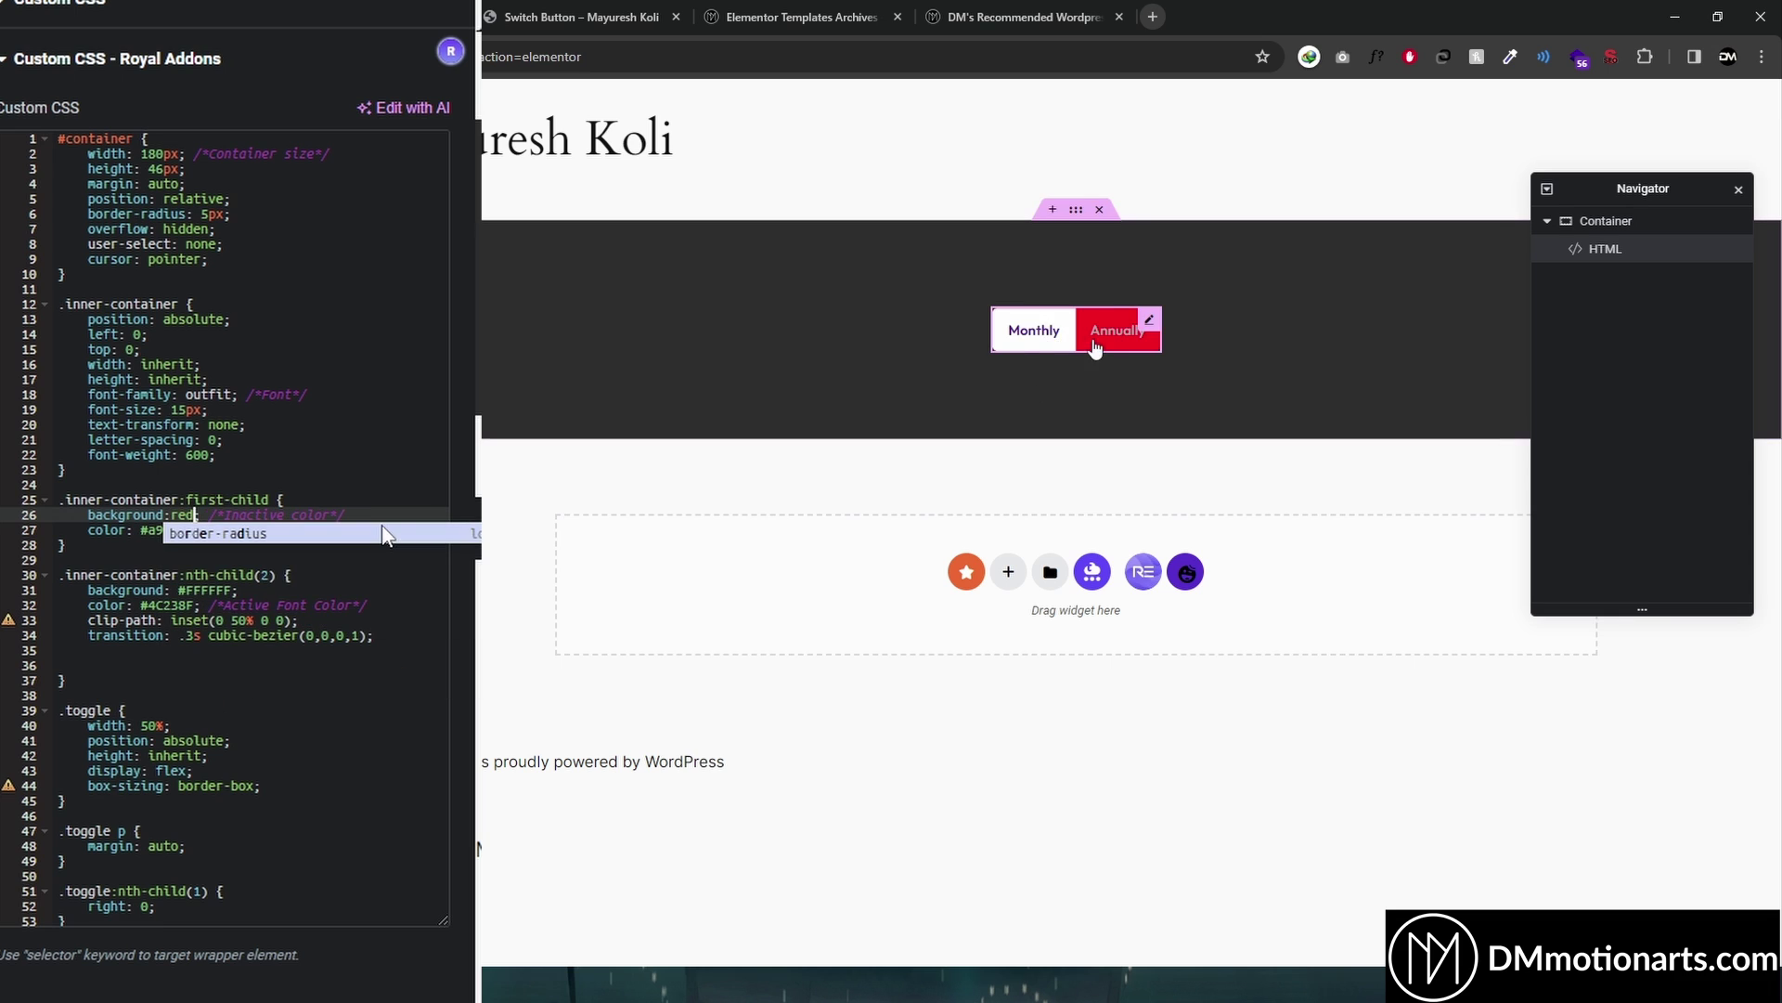
left_click(1096, 348)
left_click(1026, 338)
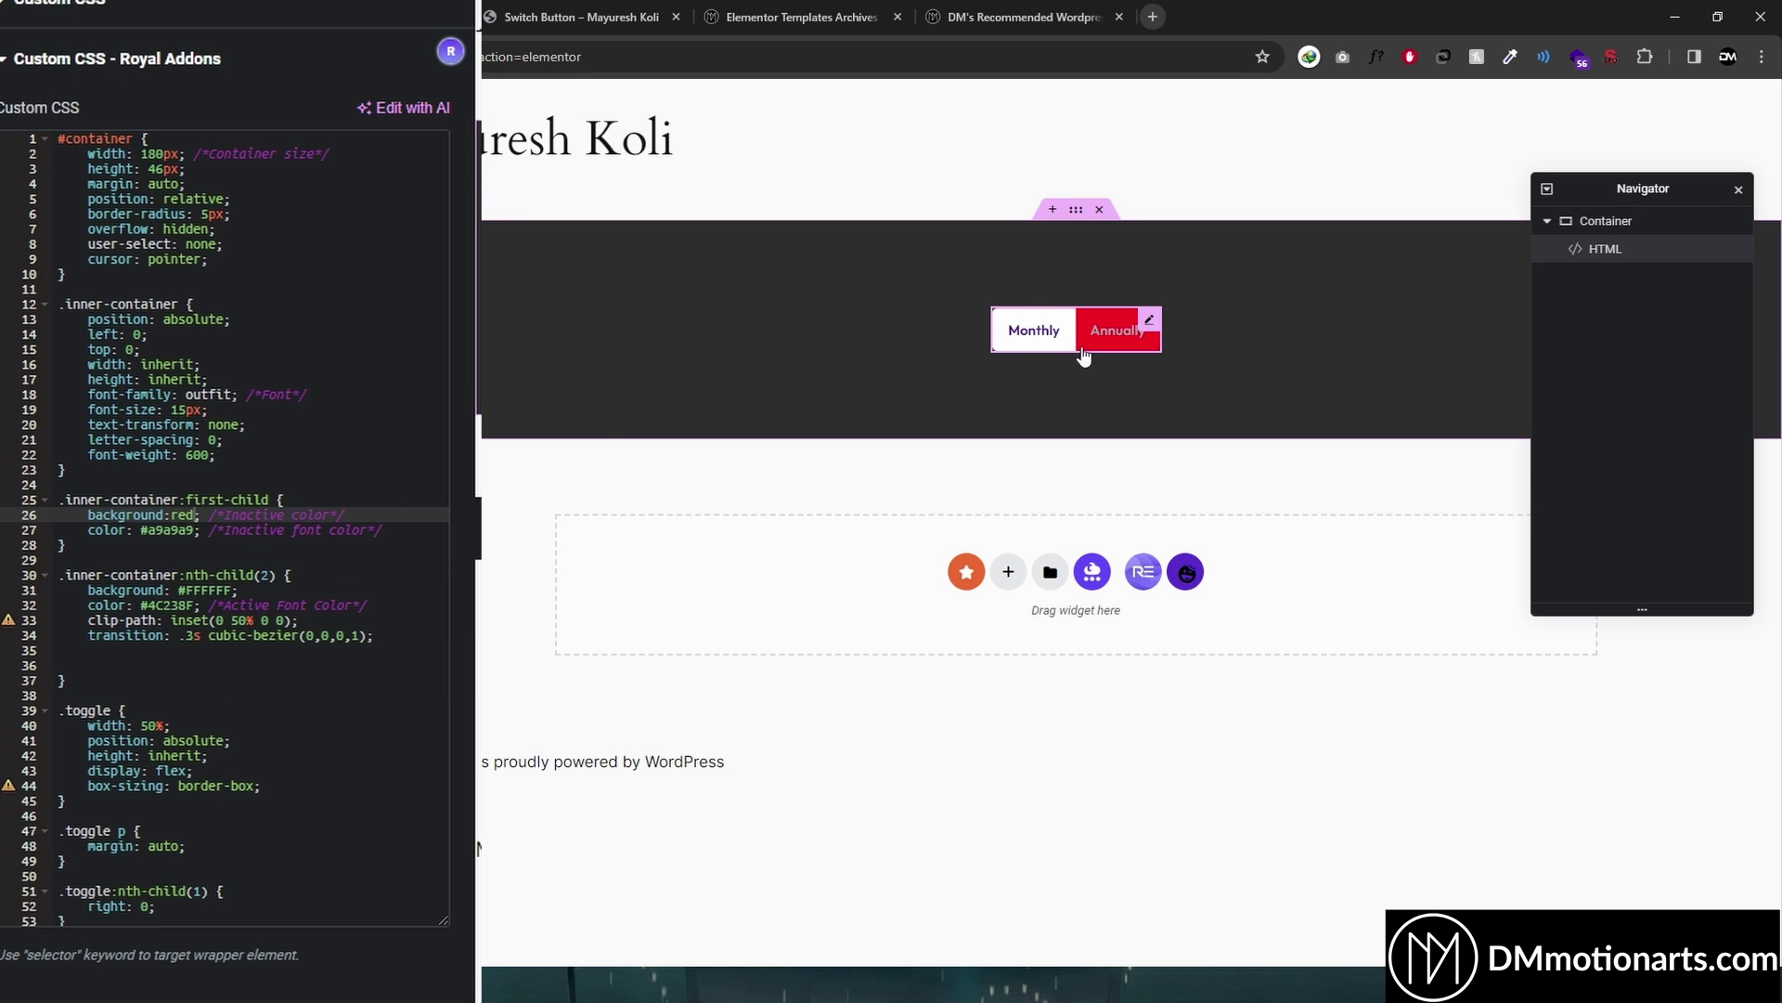
Set the background in the .inner-container:first-child rule back to #F8F9FD.
key("BackSpace")
key("BackSpace")
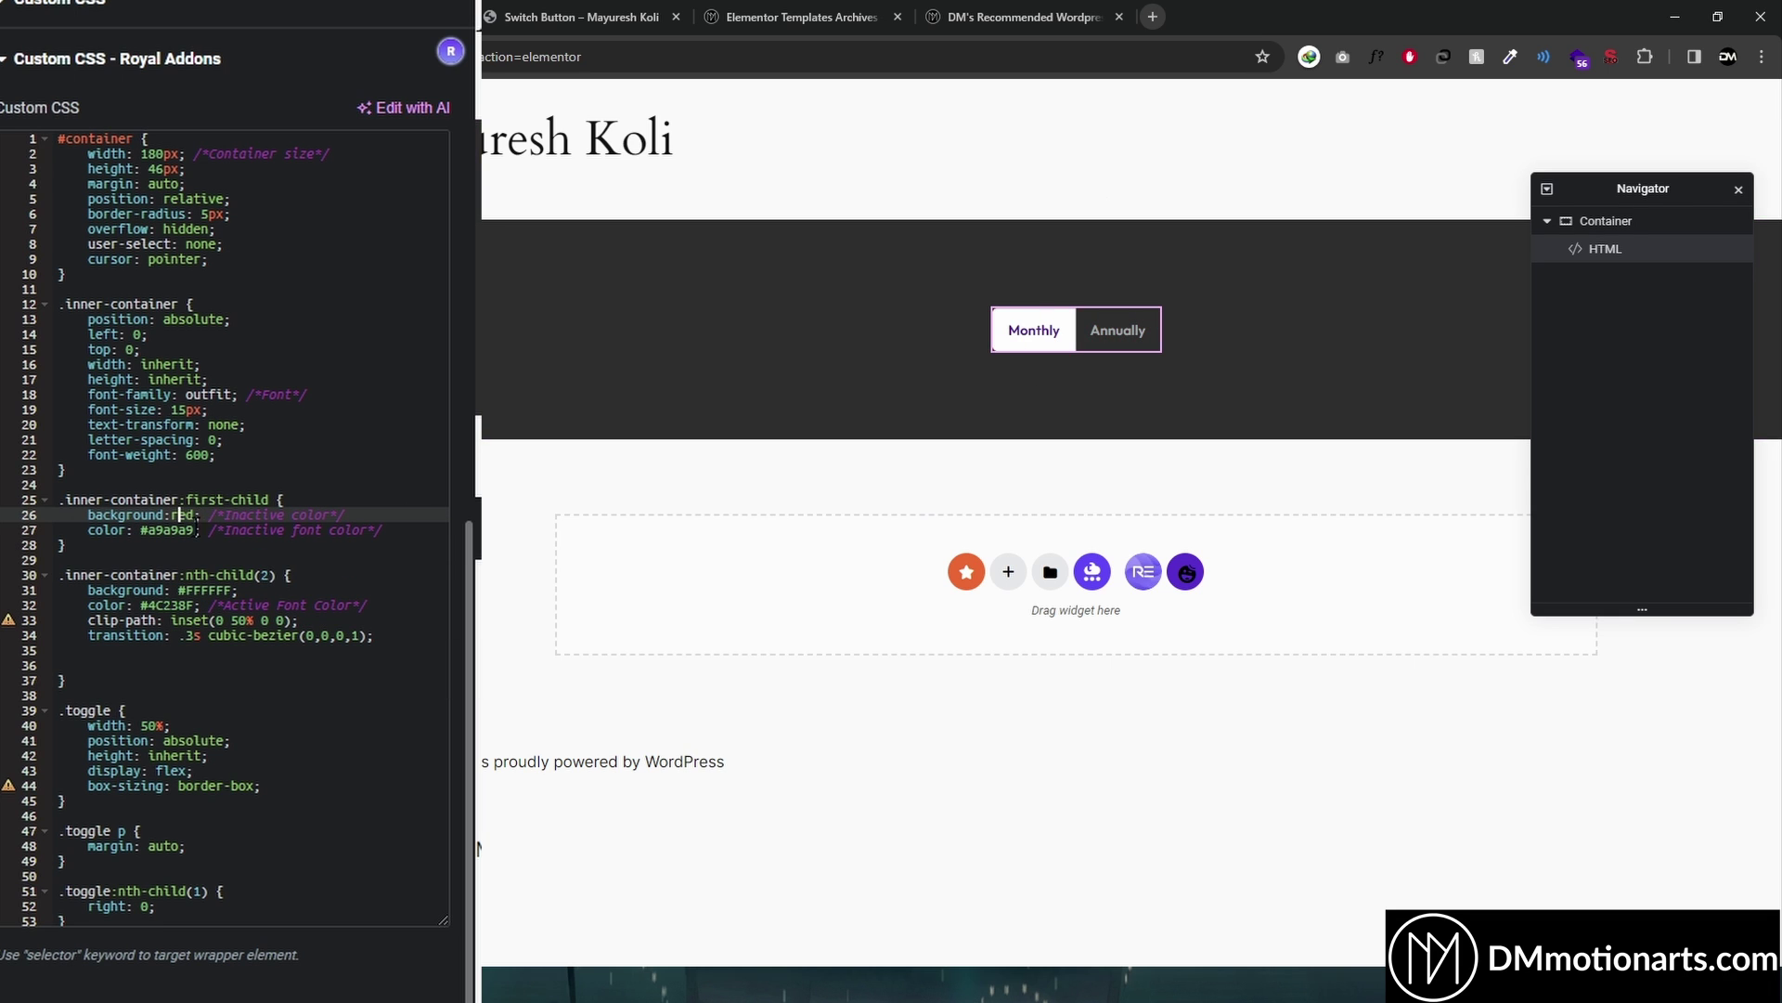
key("BackSpace")
key("BackSpace")
key("BackSpace")
type("#F8F9FD")
Try red as the inactive font color in the .inner-container:first-child rule, test the switch, and undo the change.
left_click(164, 531)
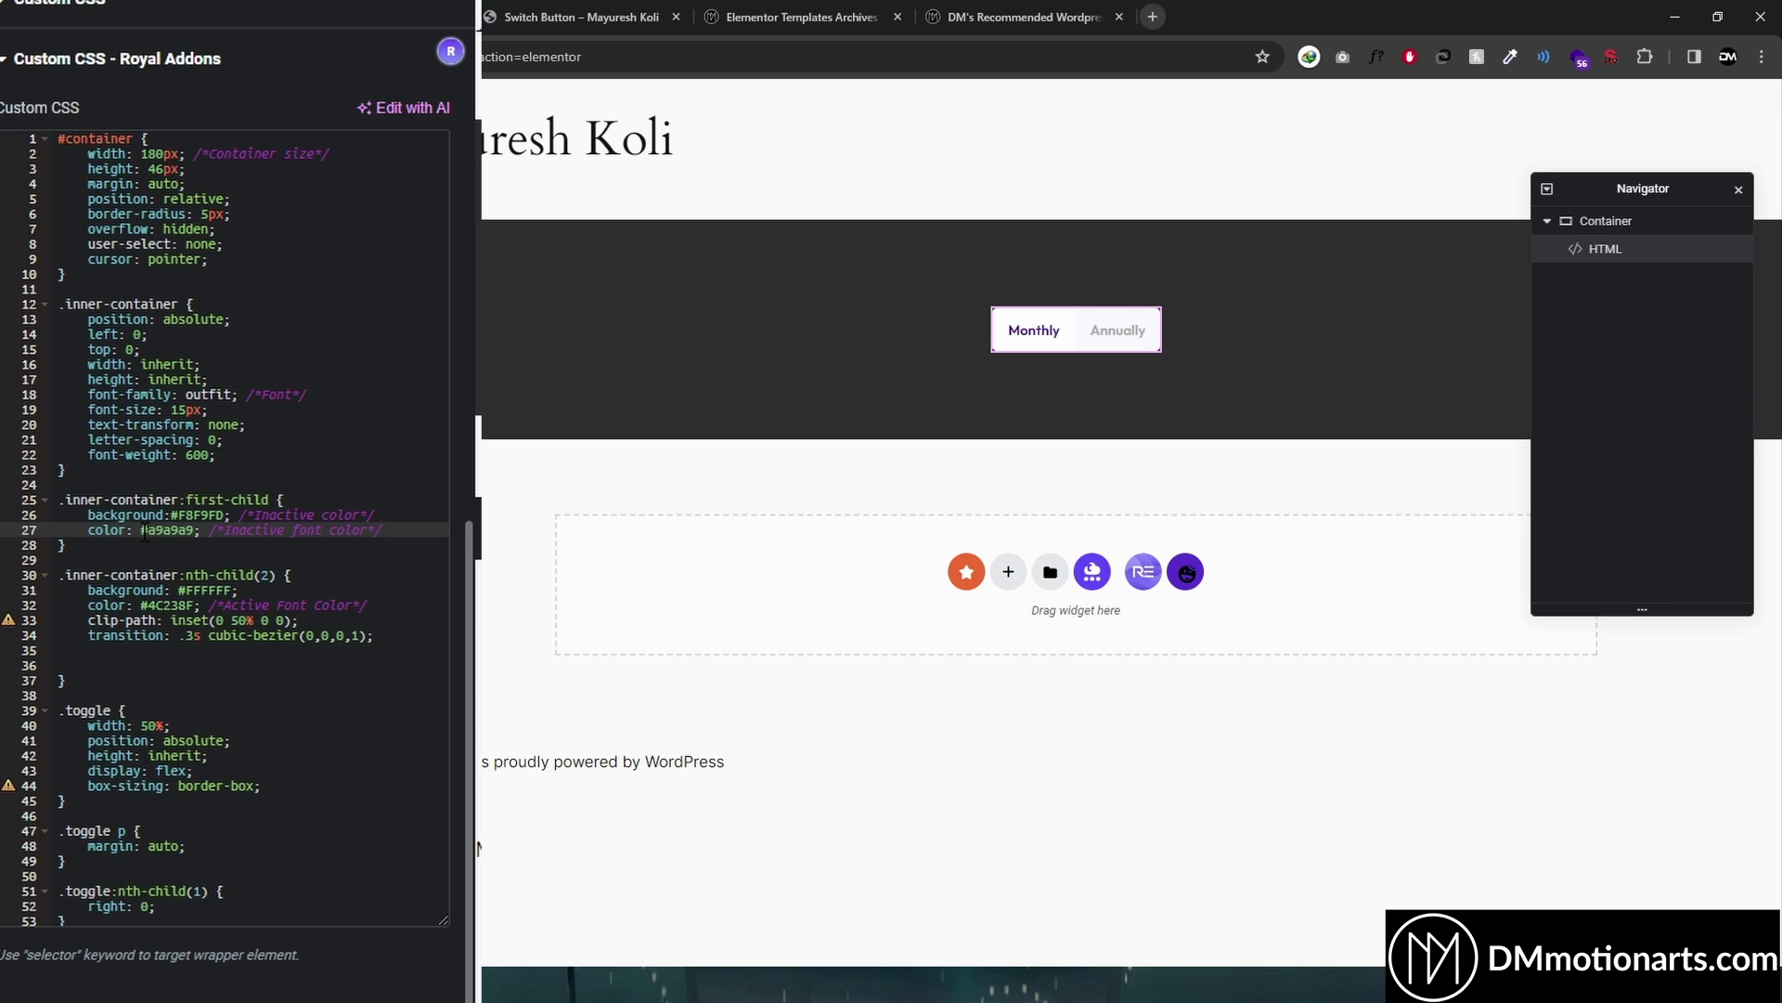
double_click(165, 531)
type("red")
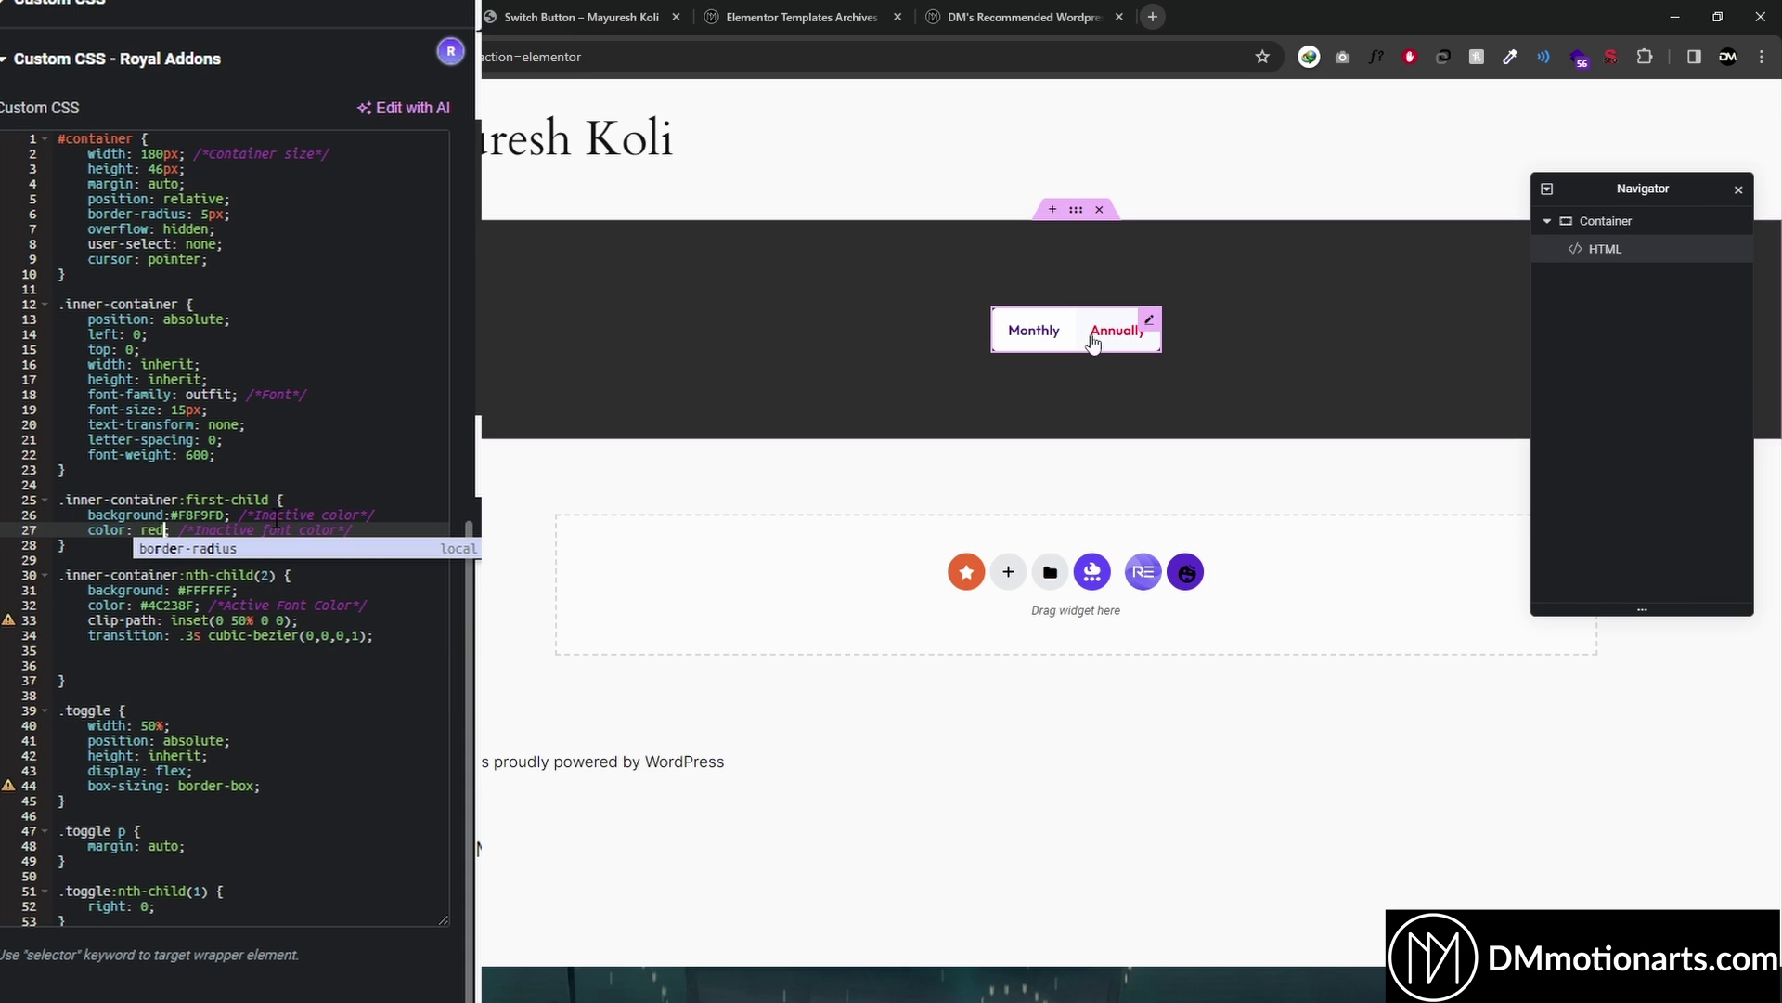
left_click(1096, 344)
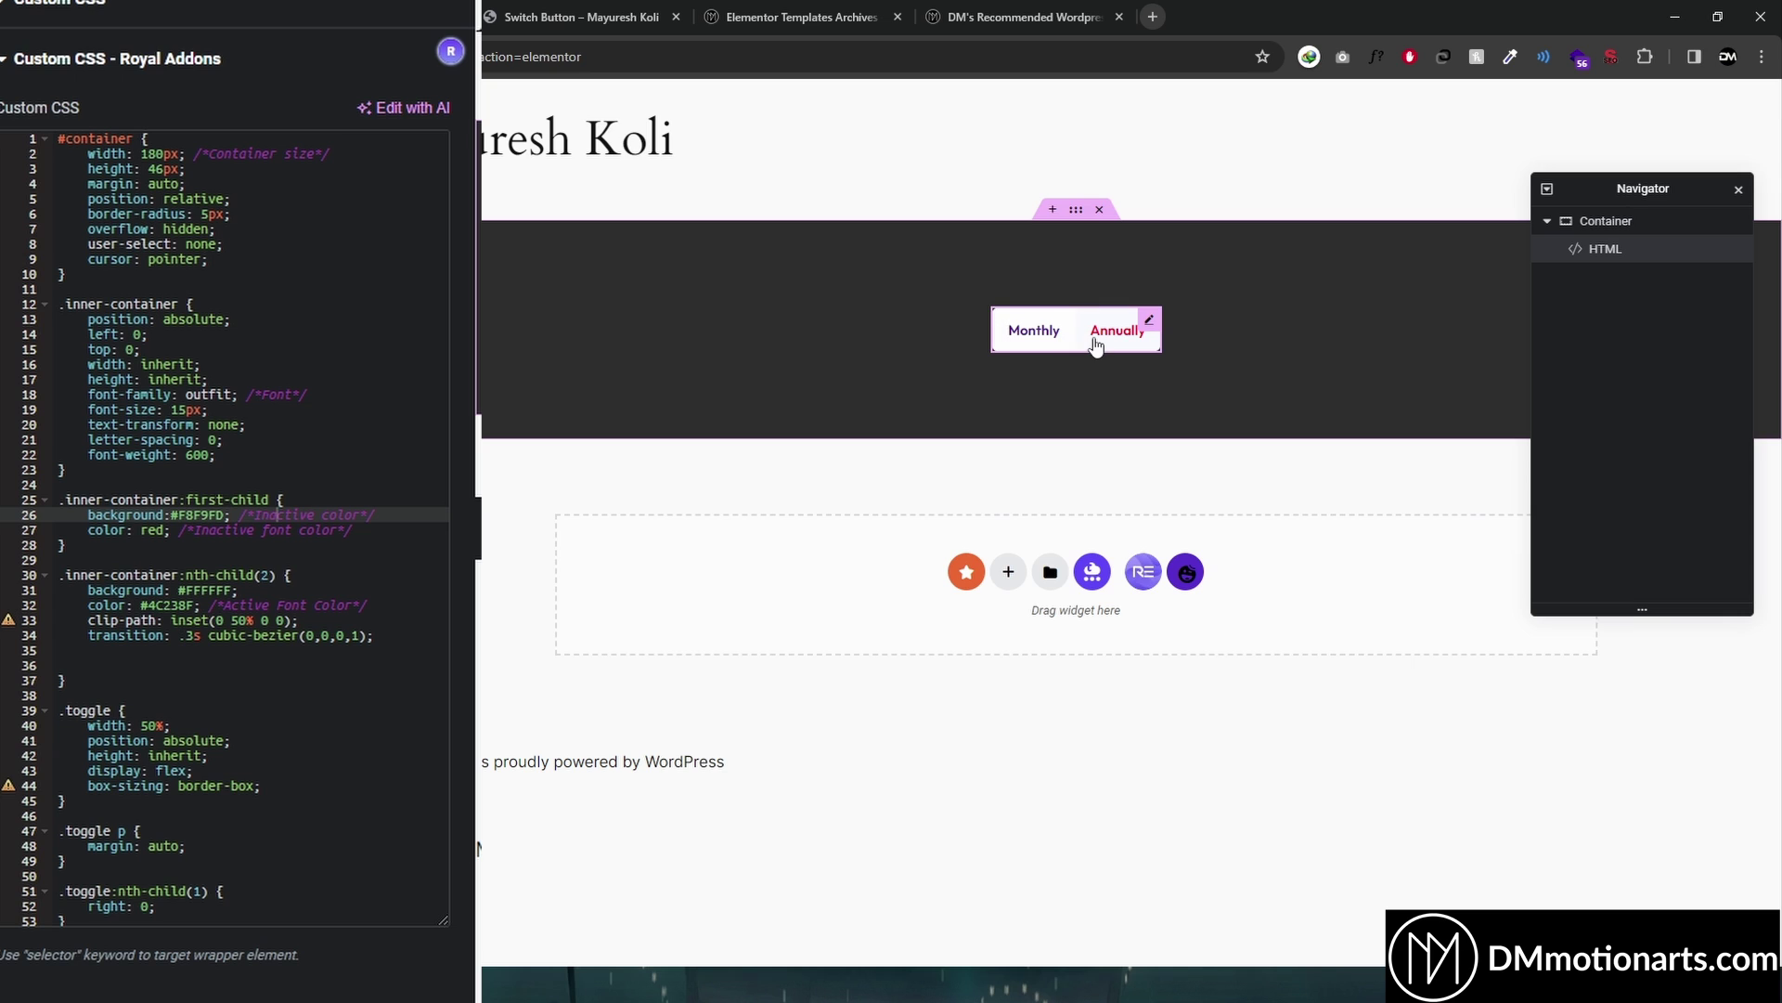
left_click(1095, 345)
key("ctrl+z")
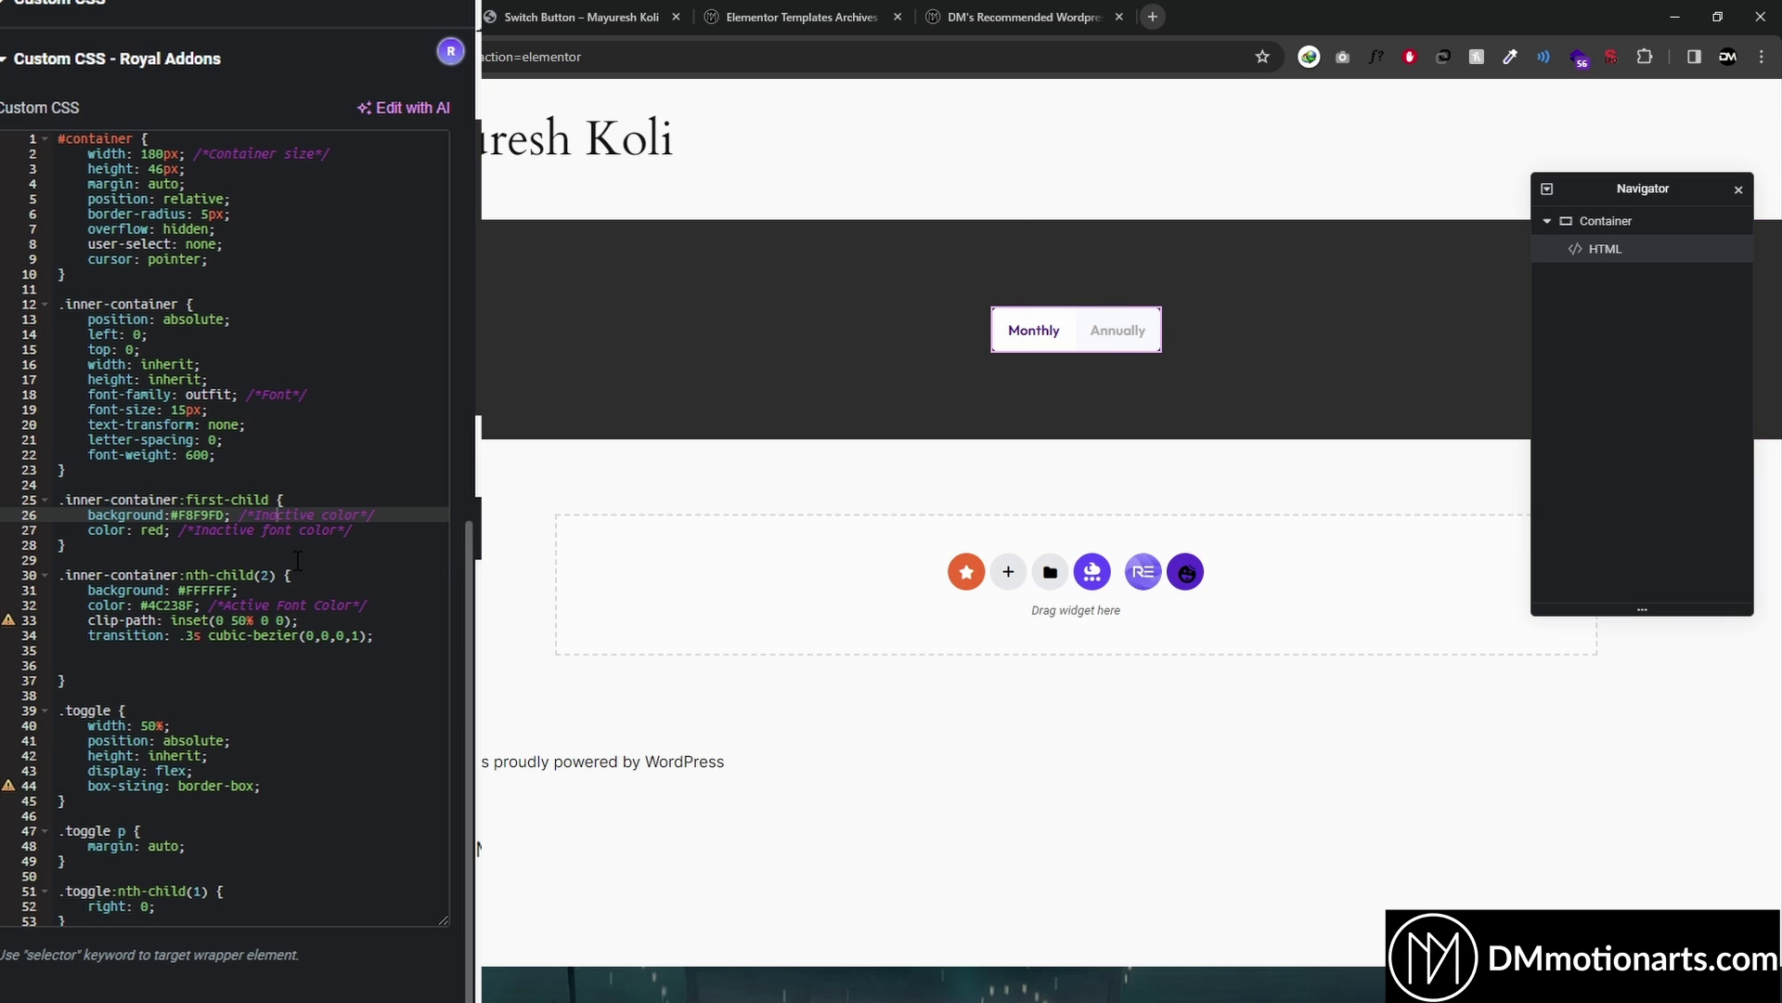
Try red as the active font color in the .inner-container:nth-child(2) rule, test the switch, and undo the change.
left_click(236, 620)
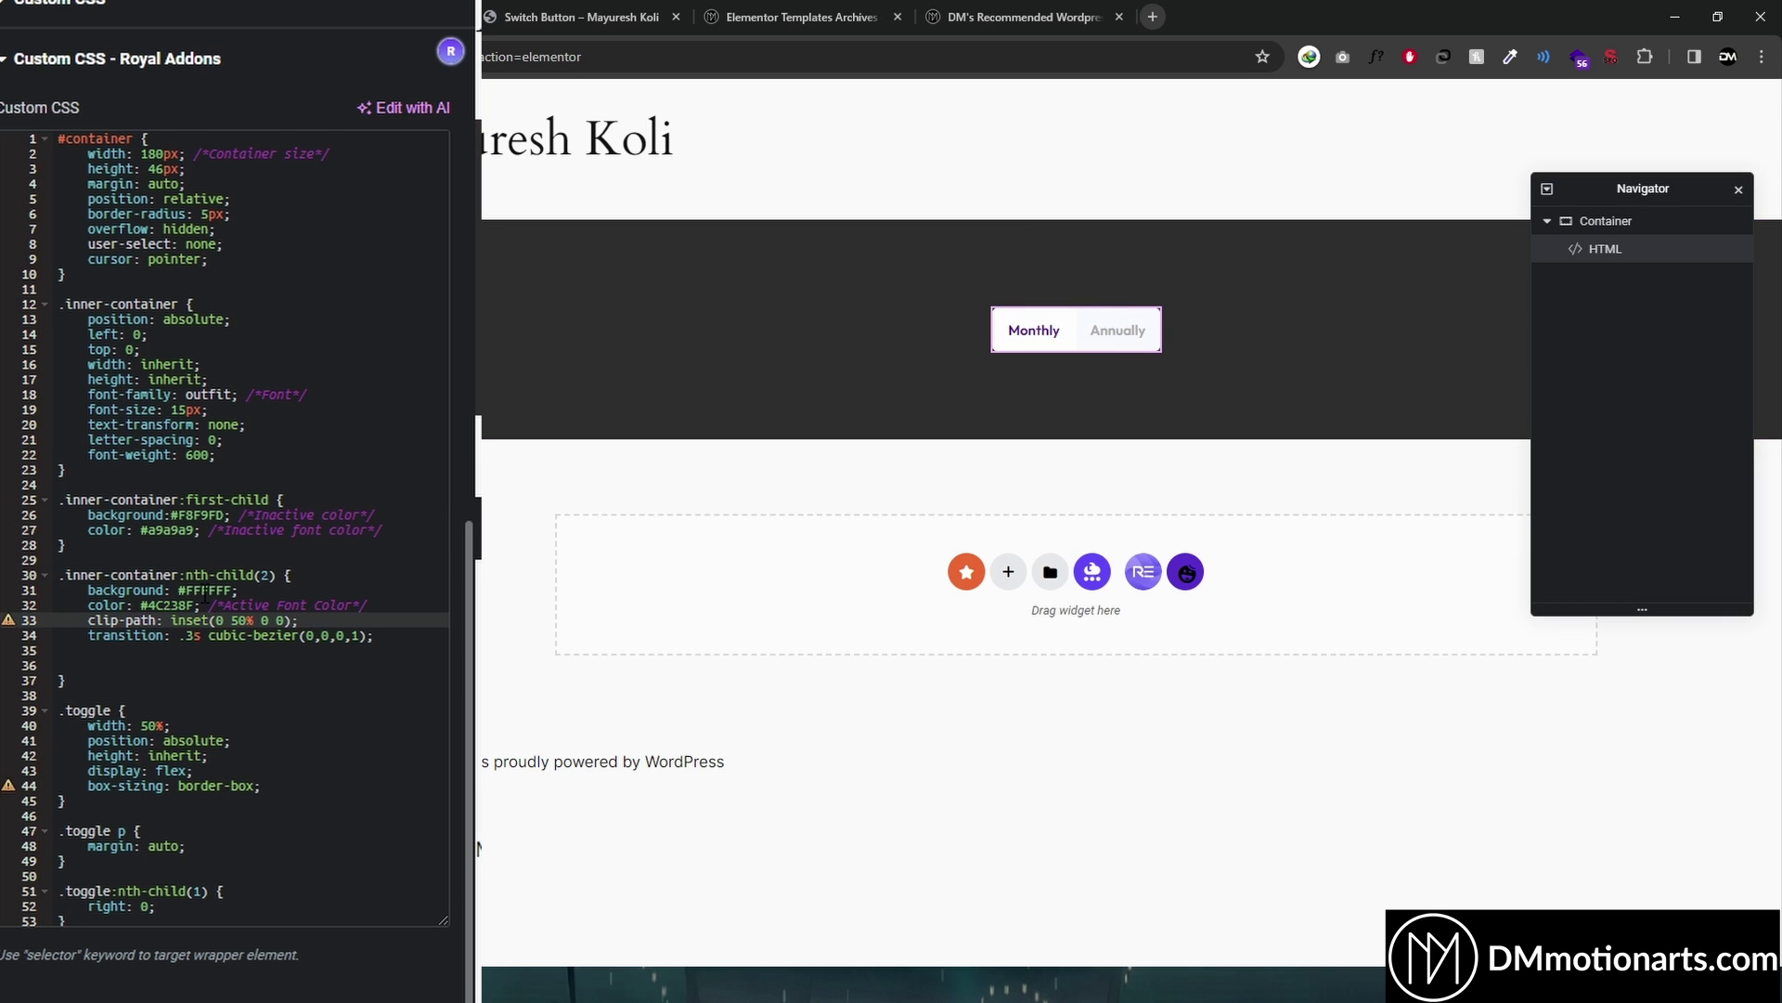
left_click(142, 604)
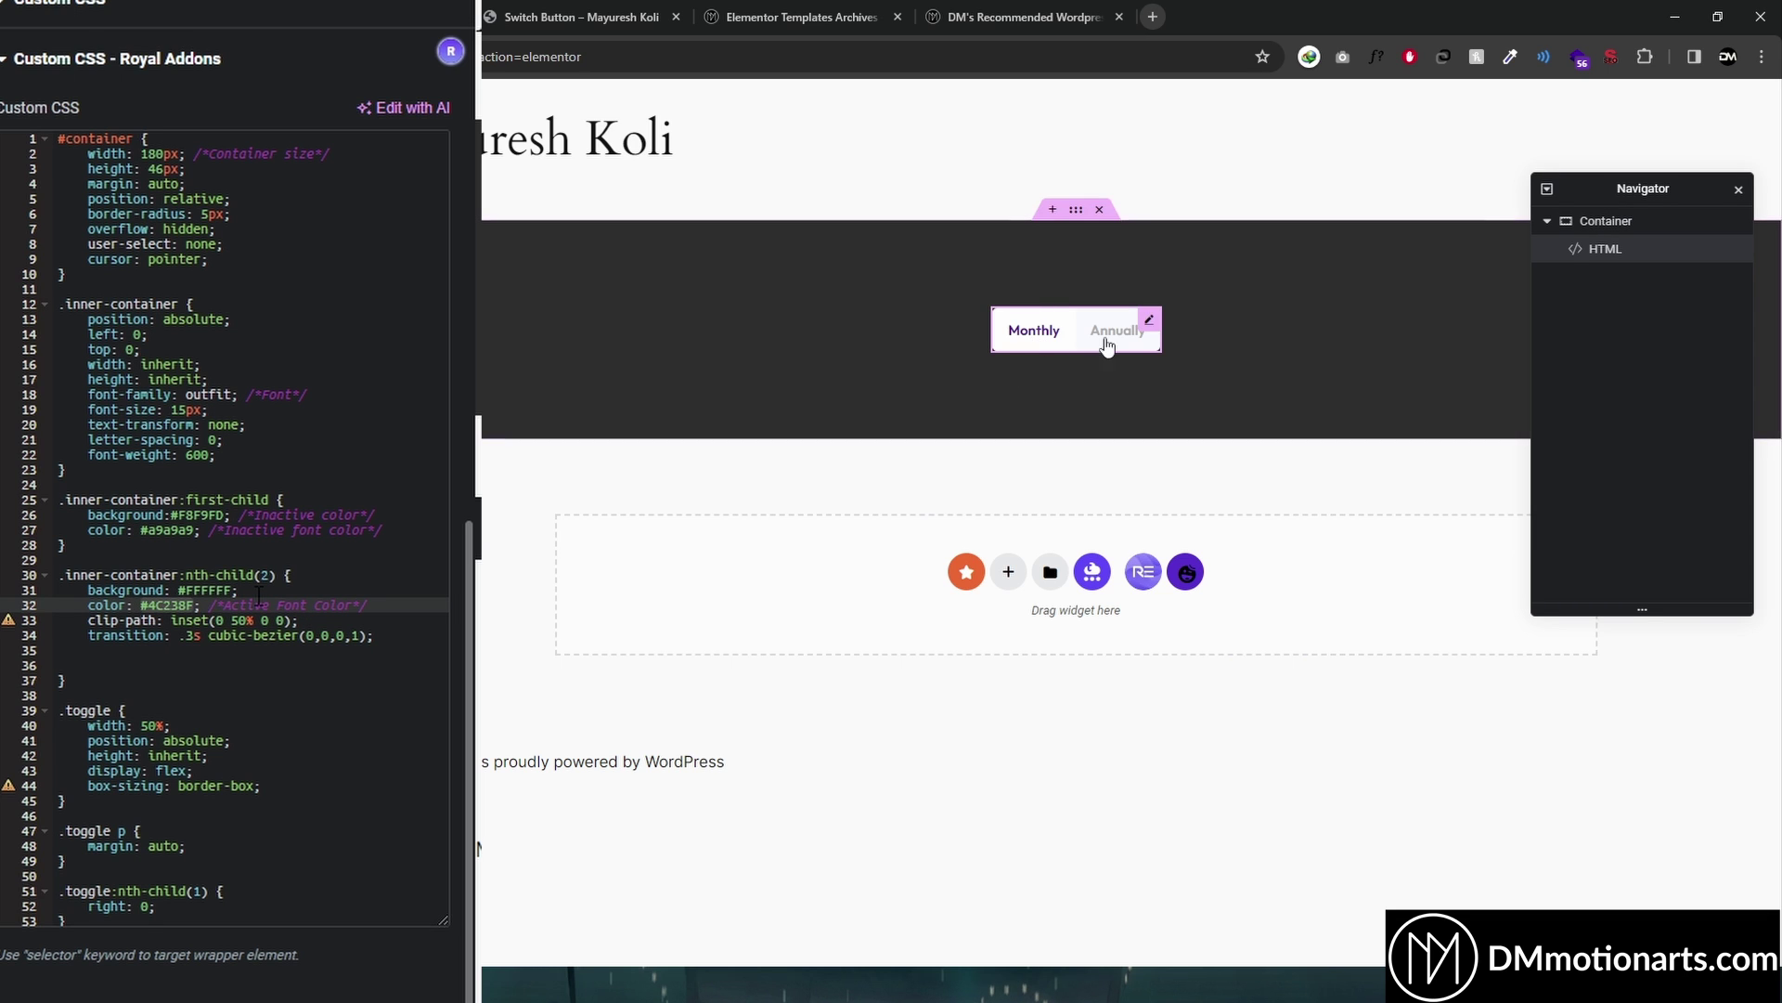
key("ctrl+shift+Right")
type("red")
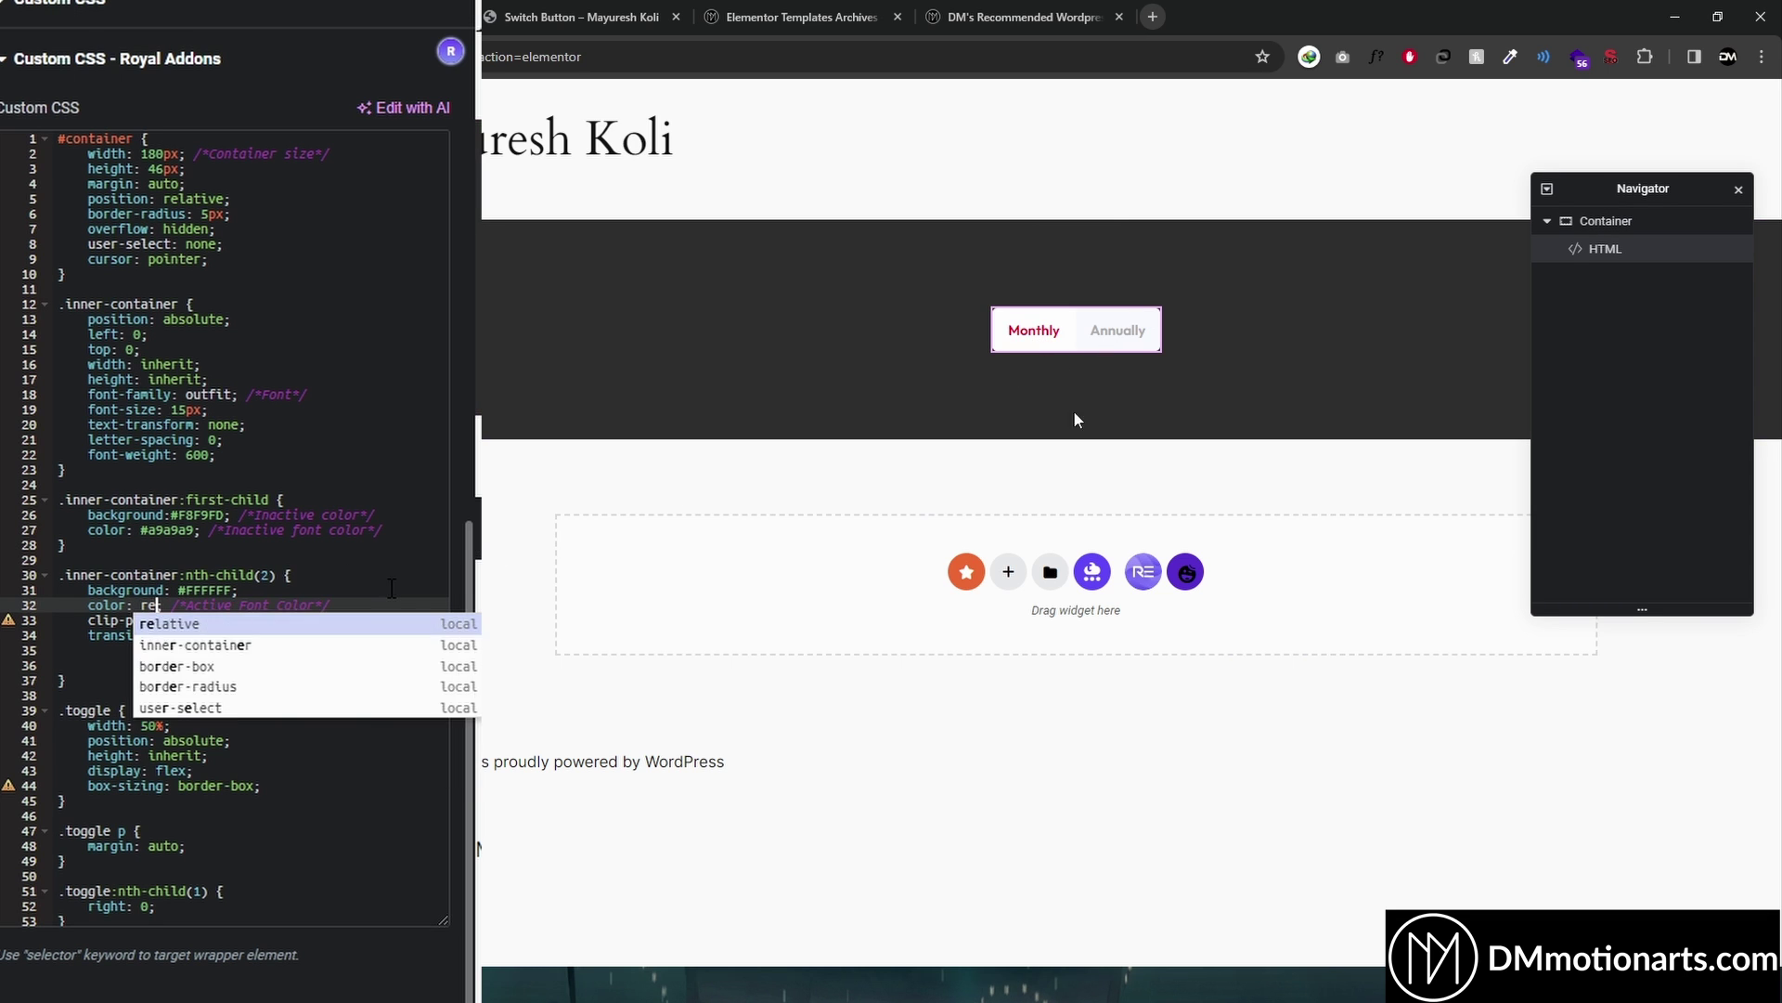
left_click(1012, 345)
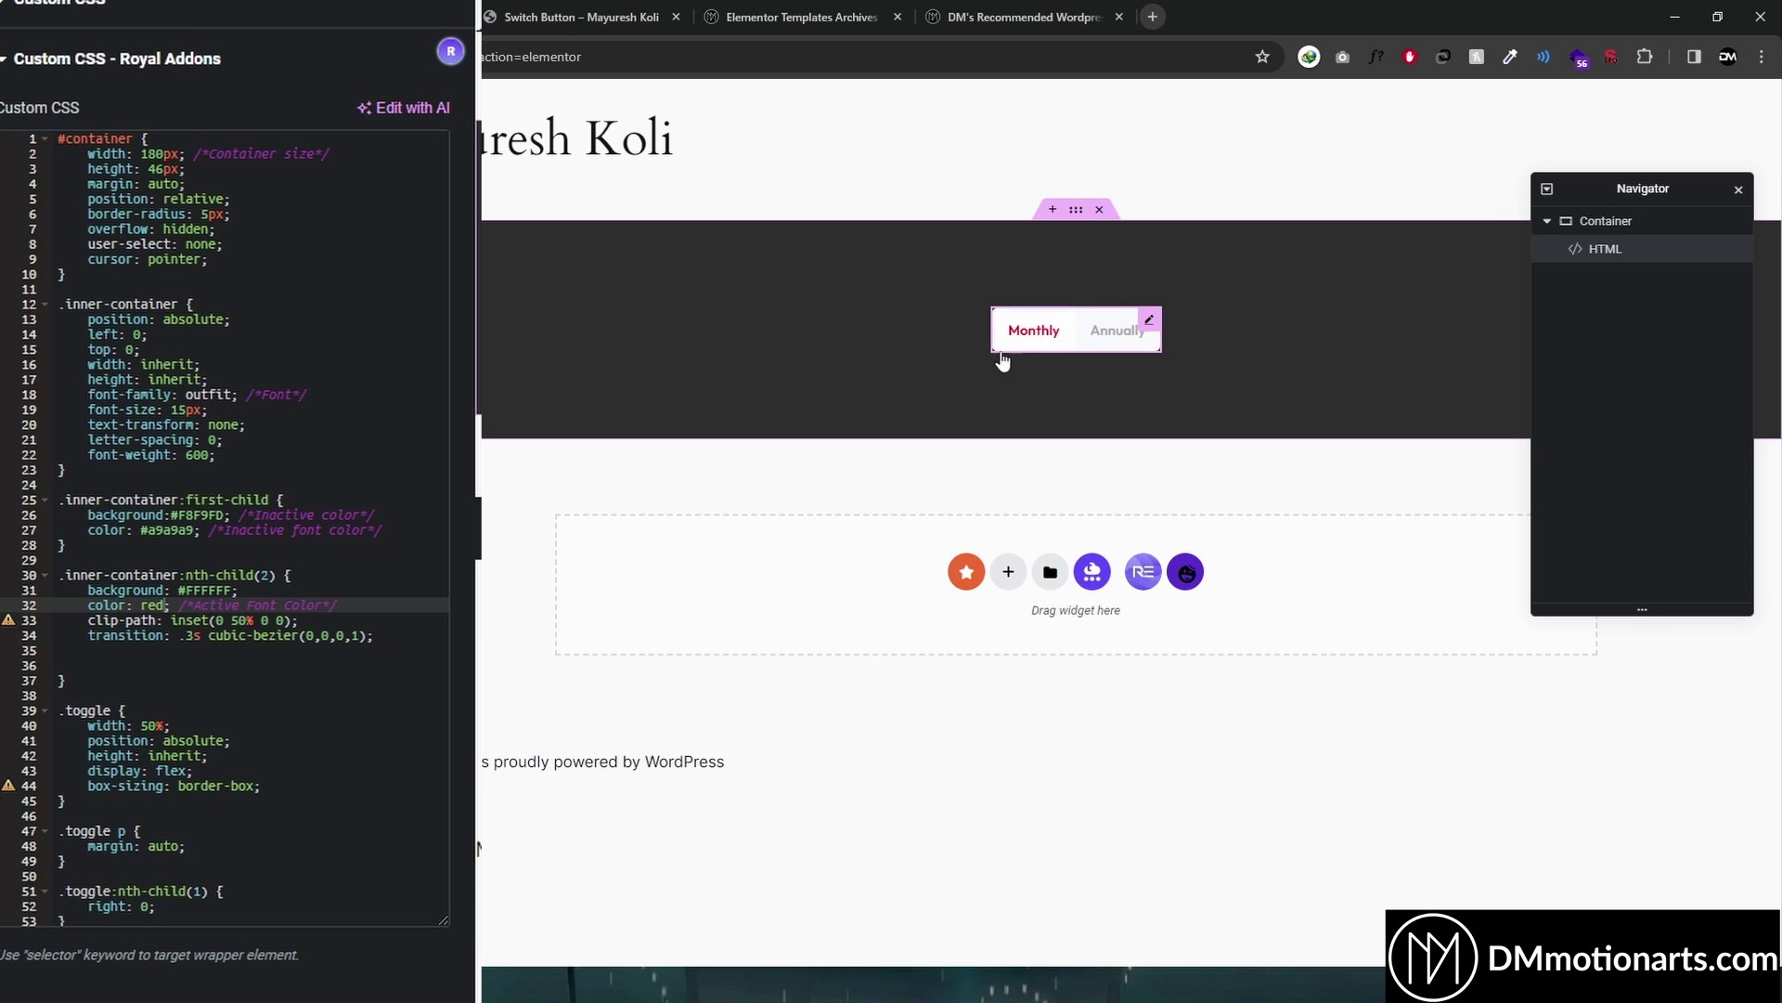
key("ctrl+z")
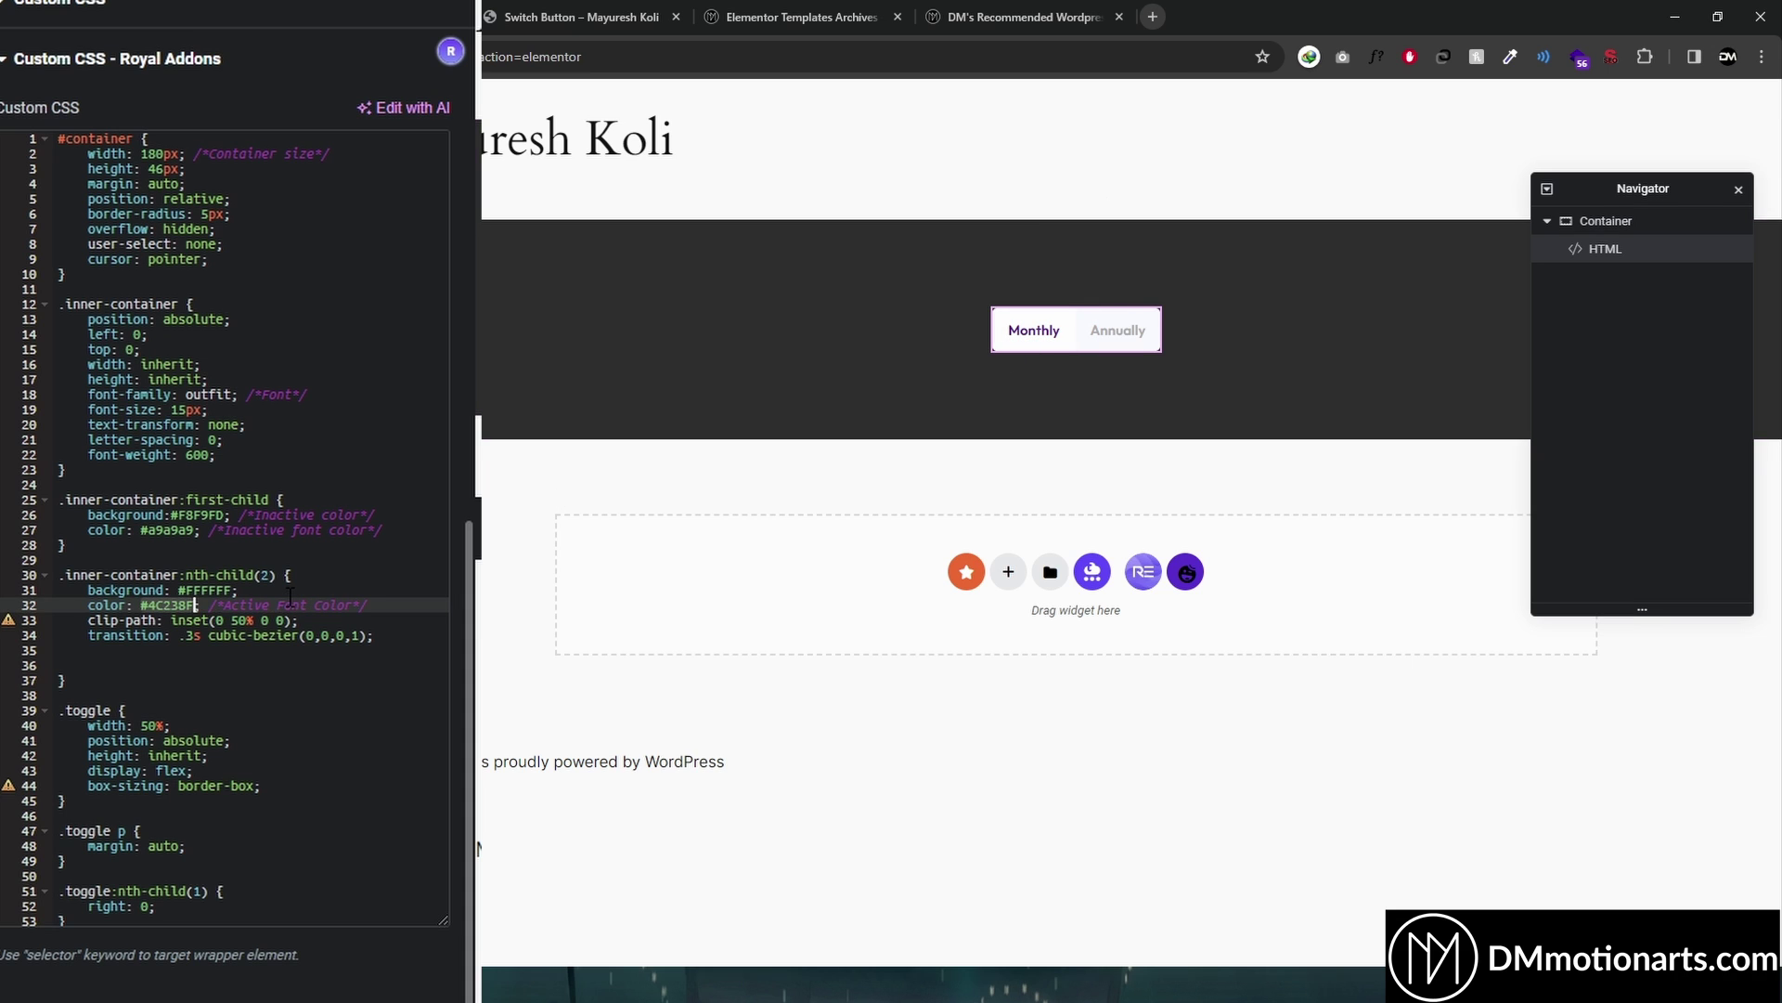
Try red as the active background in the .inner-container:nth-child(2) rule and toggle the switch between Monthly and Annually.
left_click(240, 620)
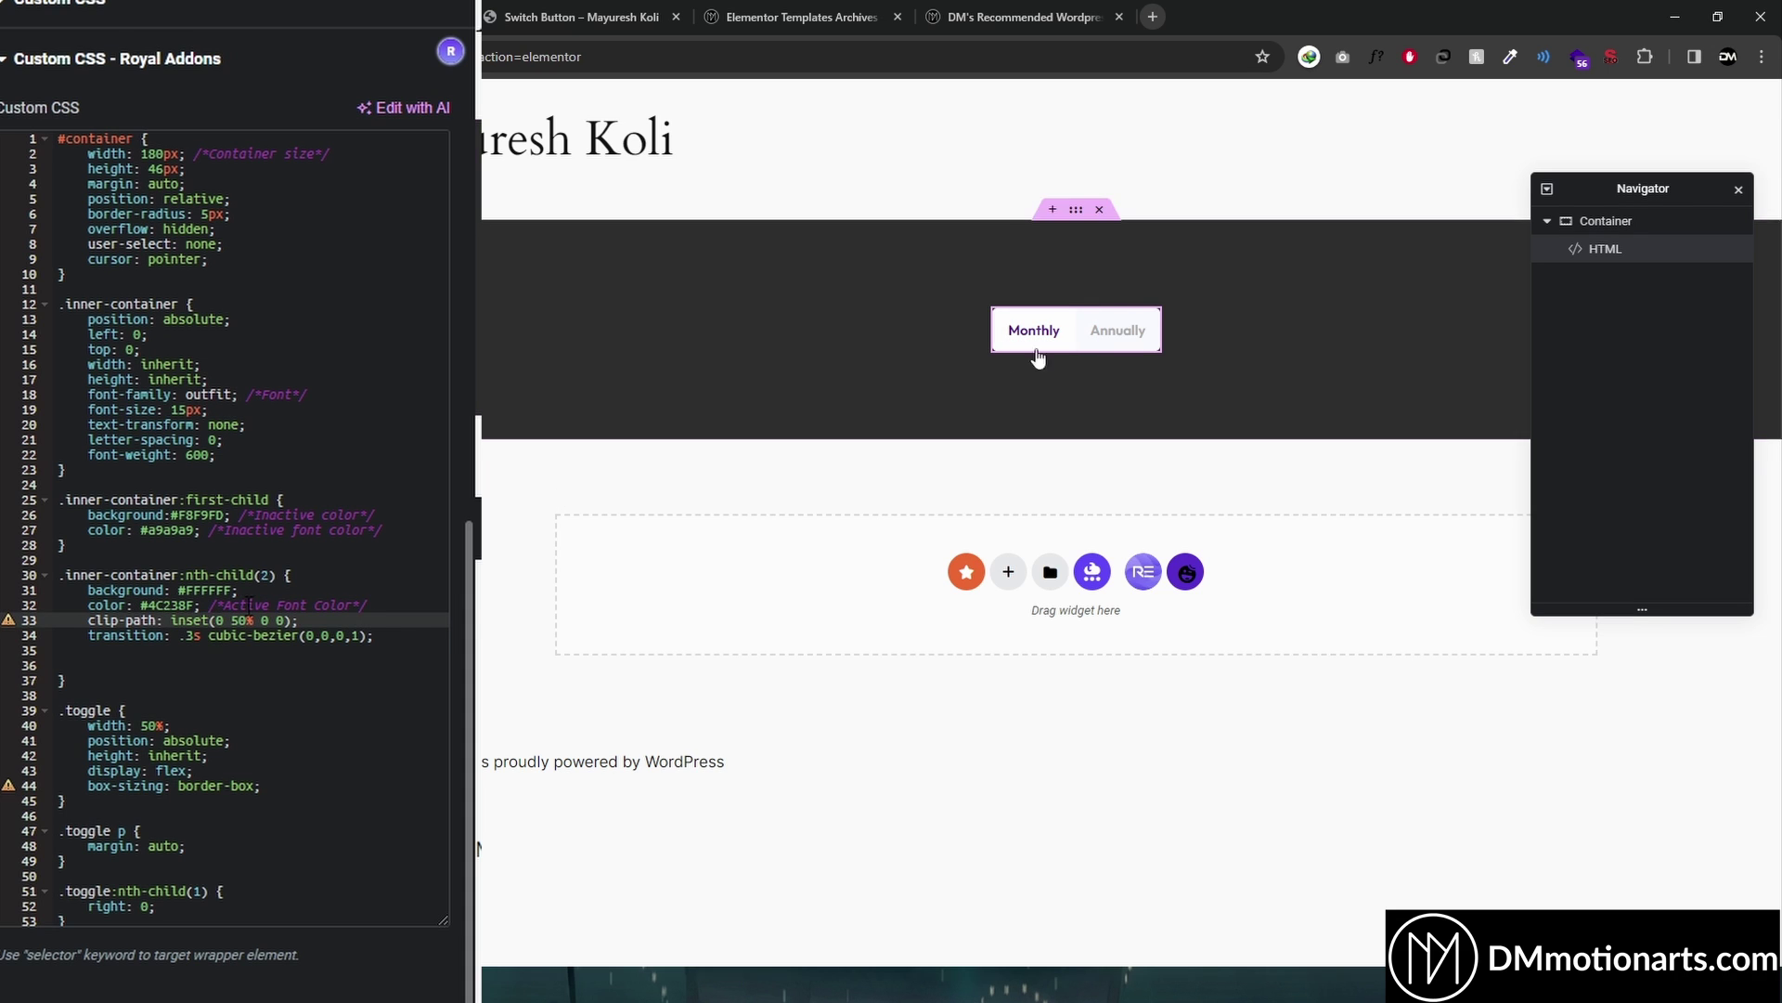
left_click(262, 635)
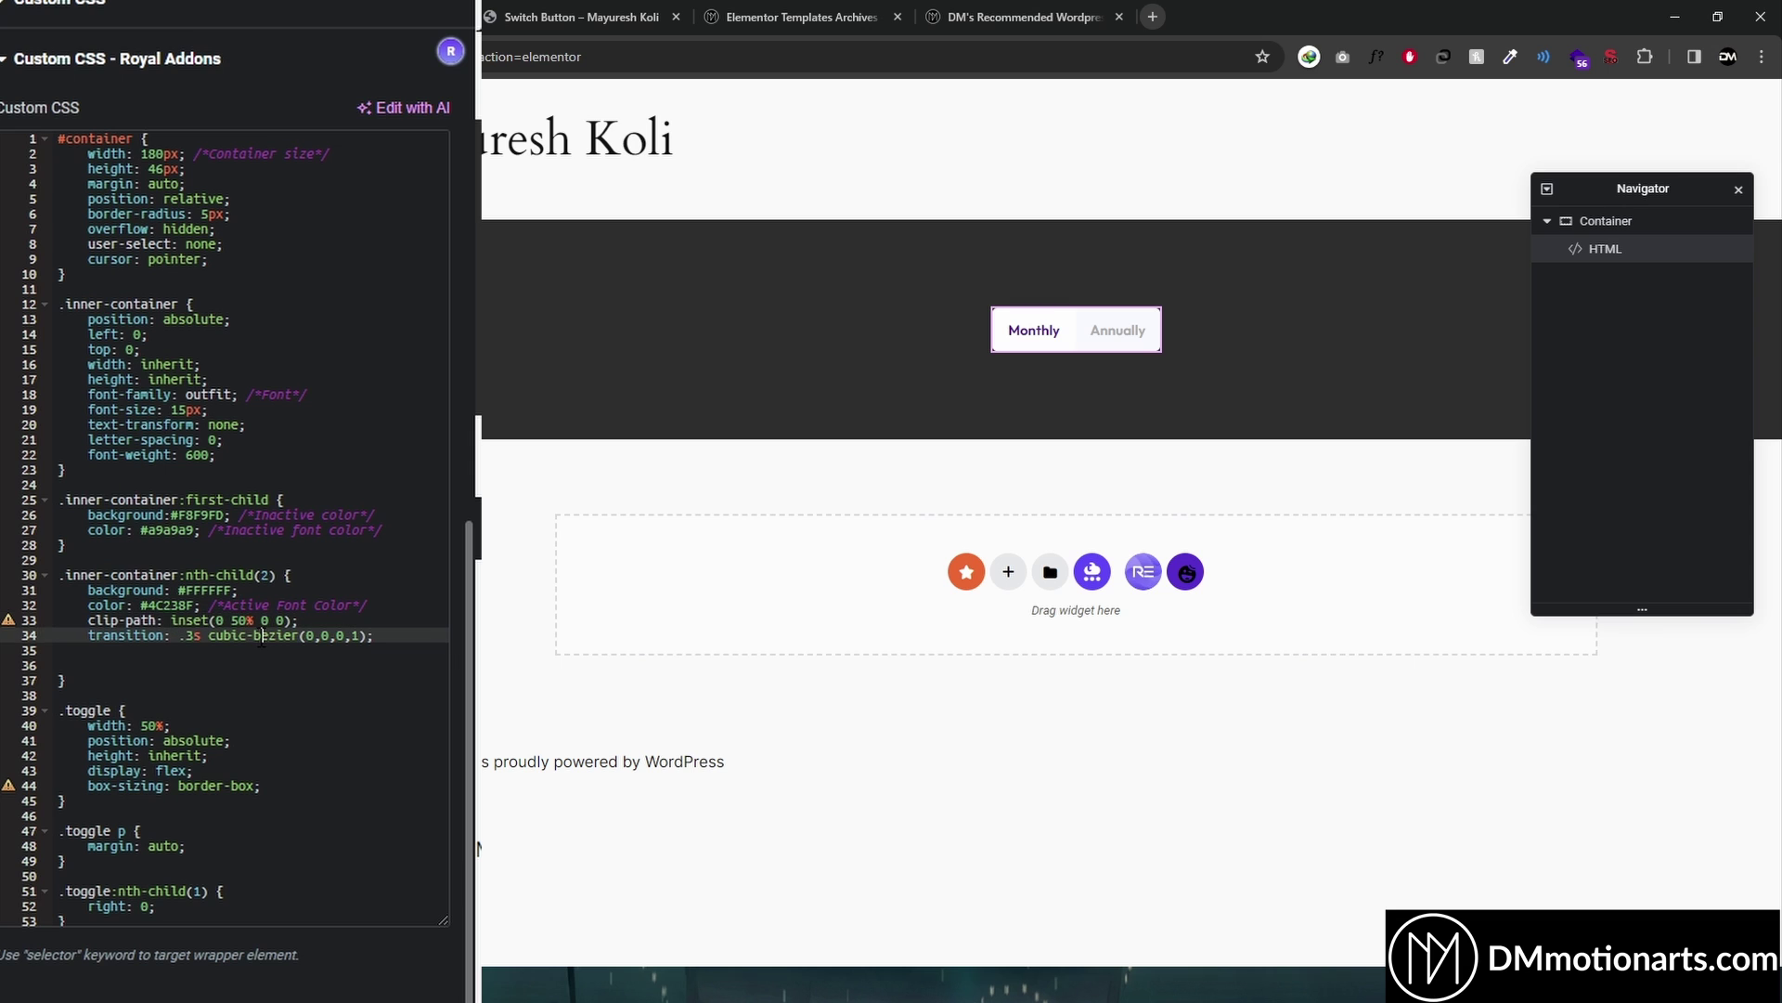
left_click_drag(178, 590, 240, 590)
type("red")
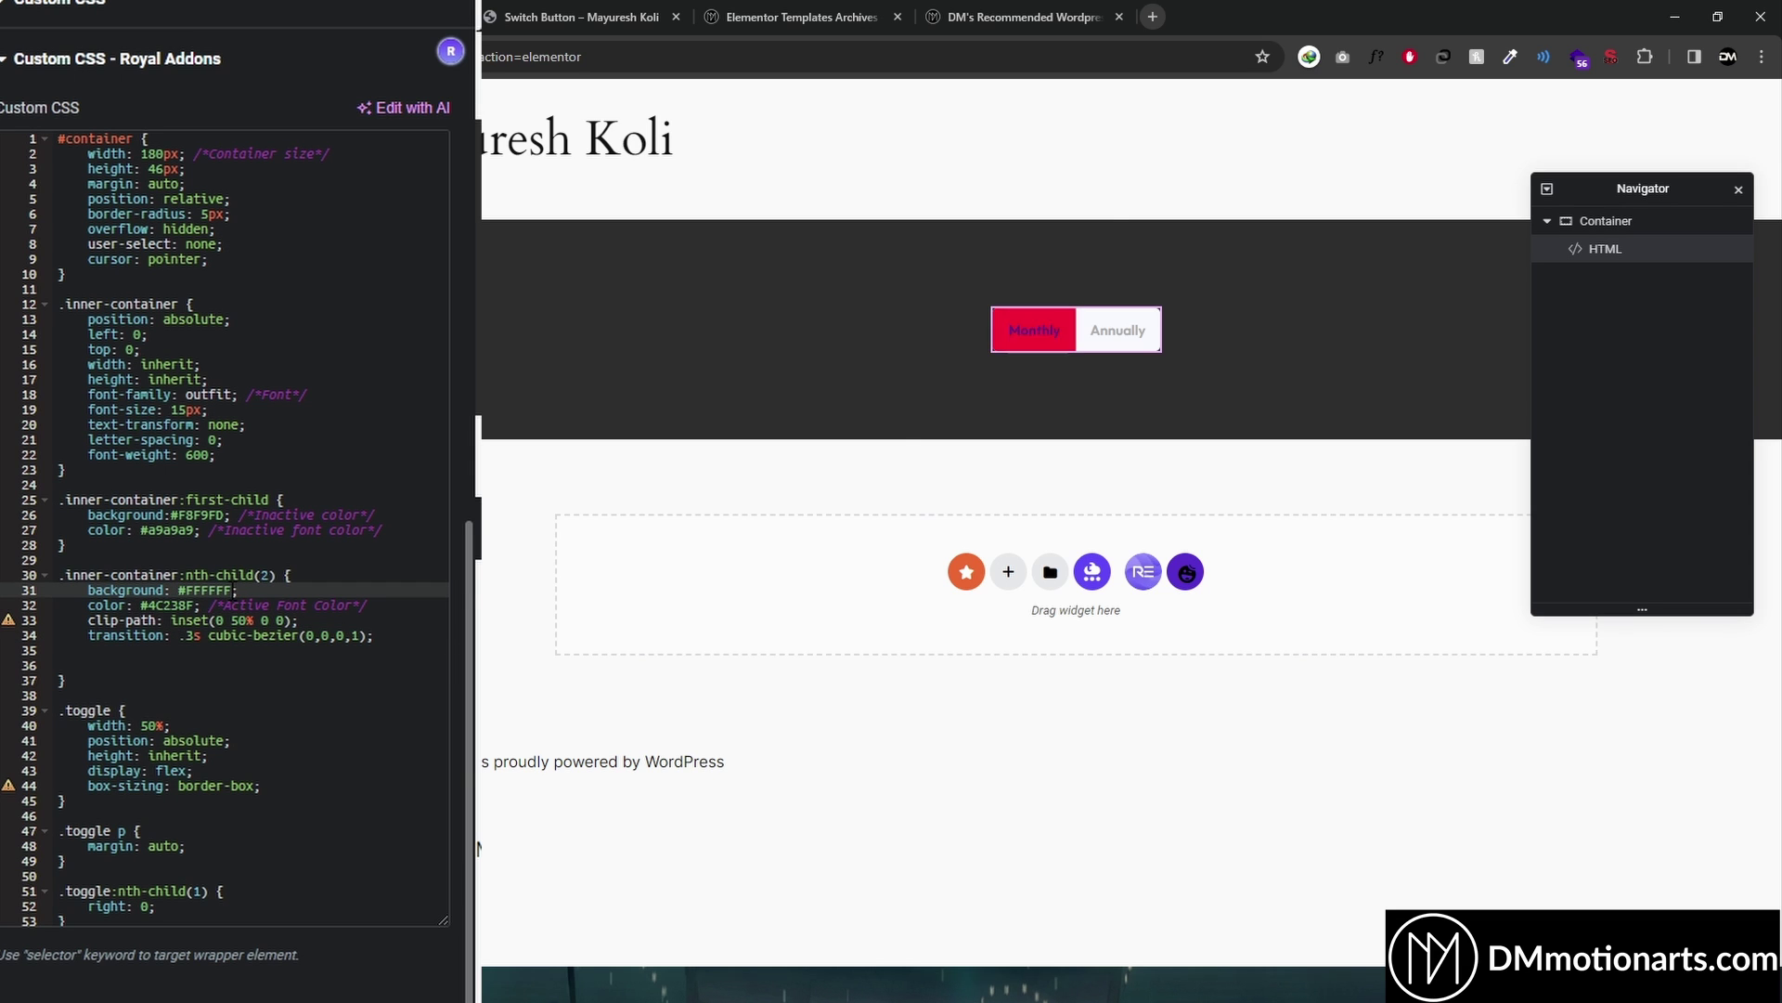
type(";")
left_click(1068, 336)
left_click(1105, 345)
left_click(1021, 337)
left_click(1030, 339)
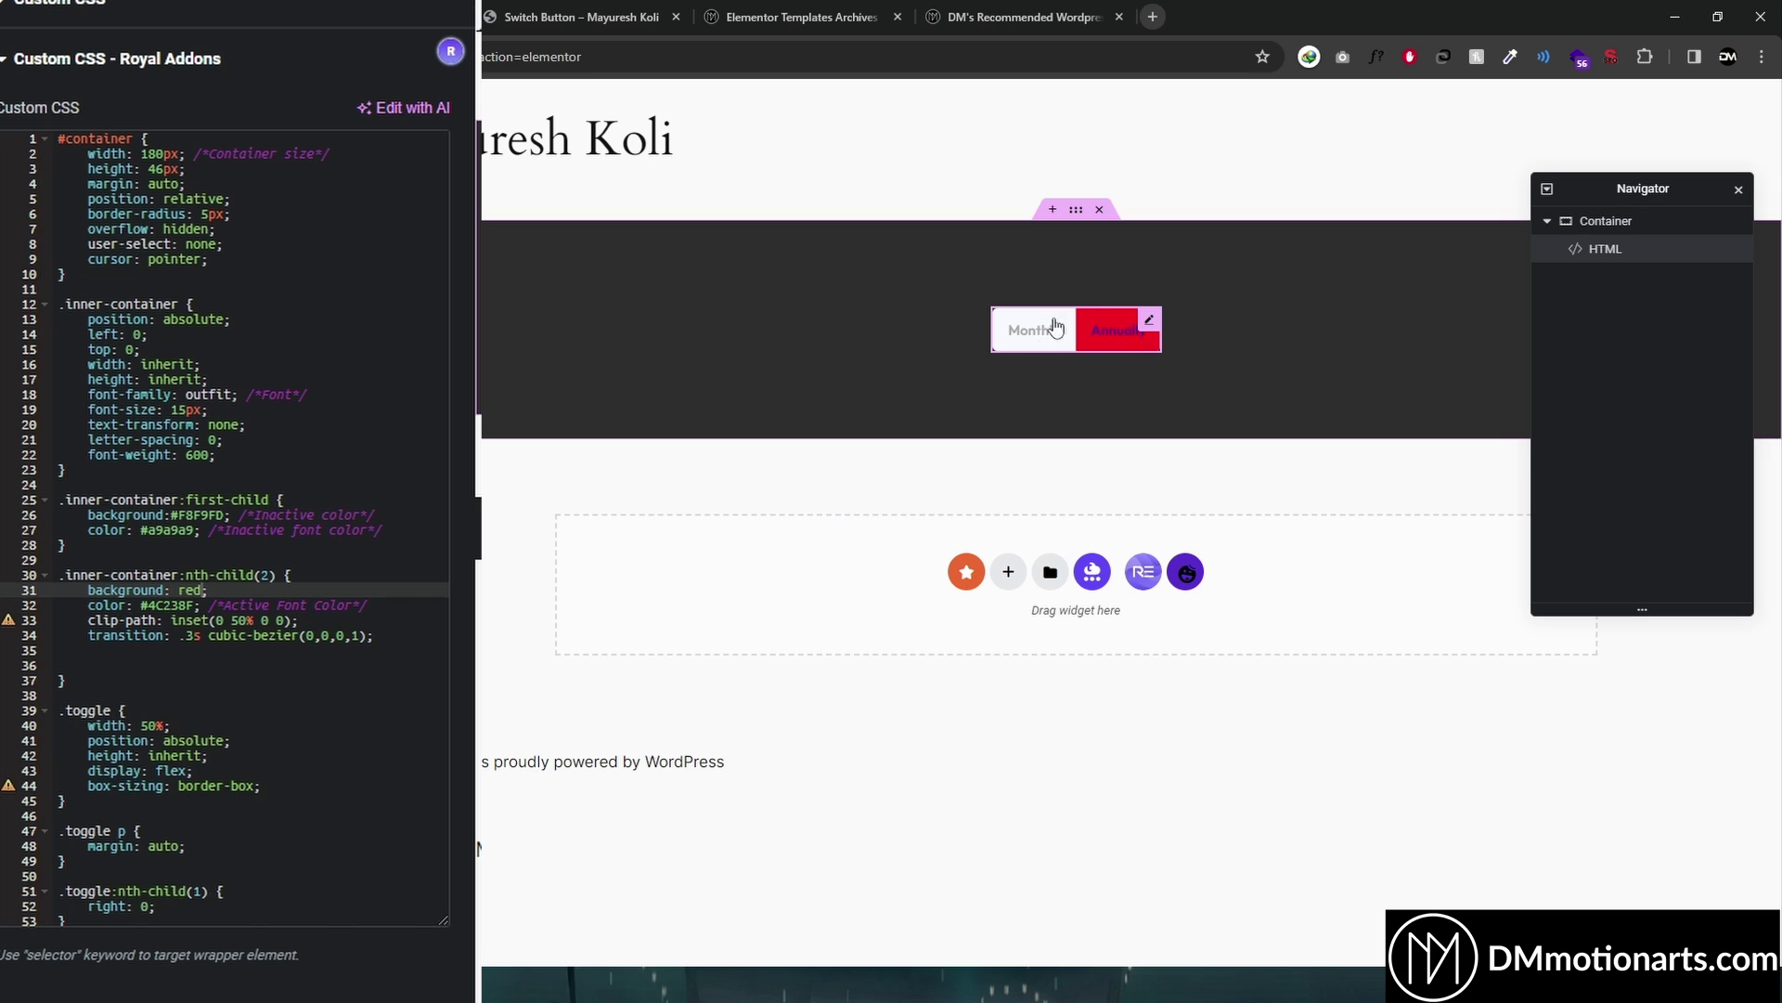
left_click(1032, 338)
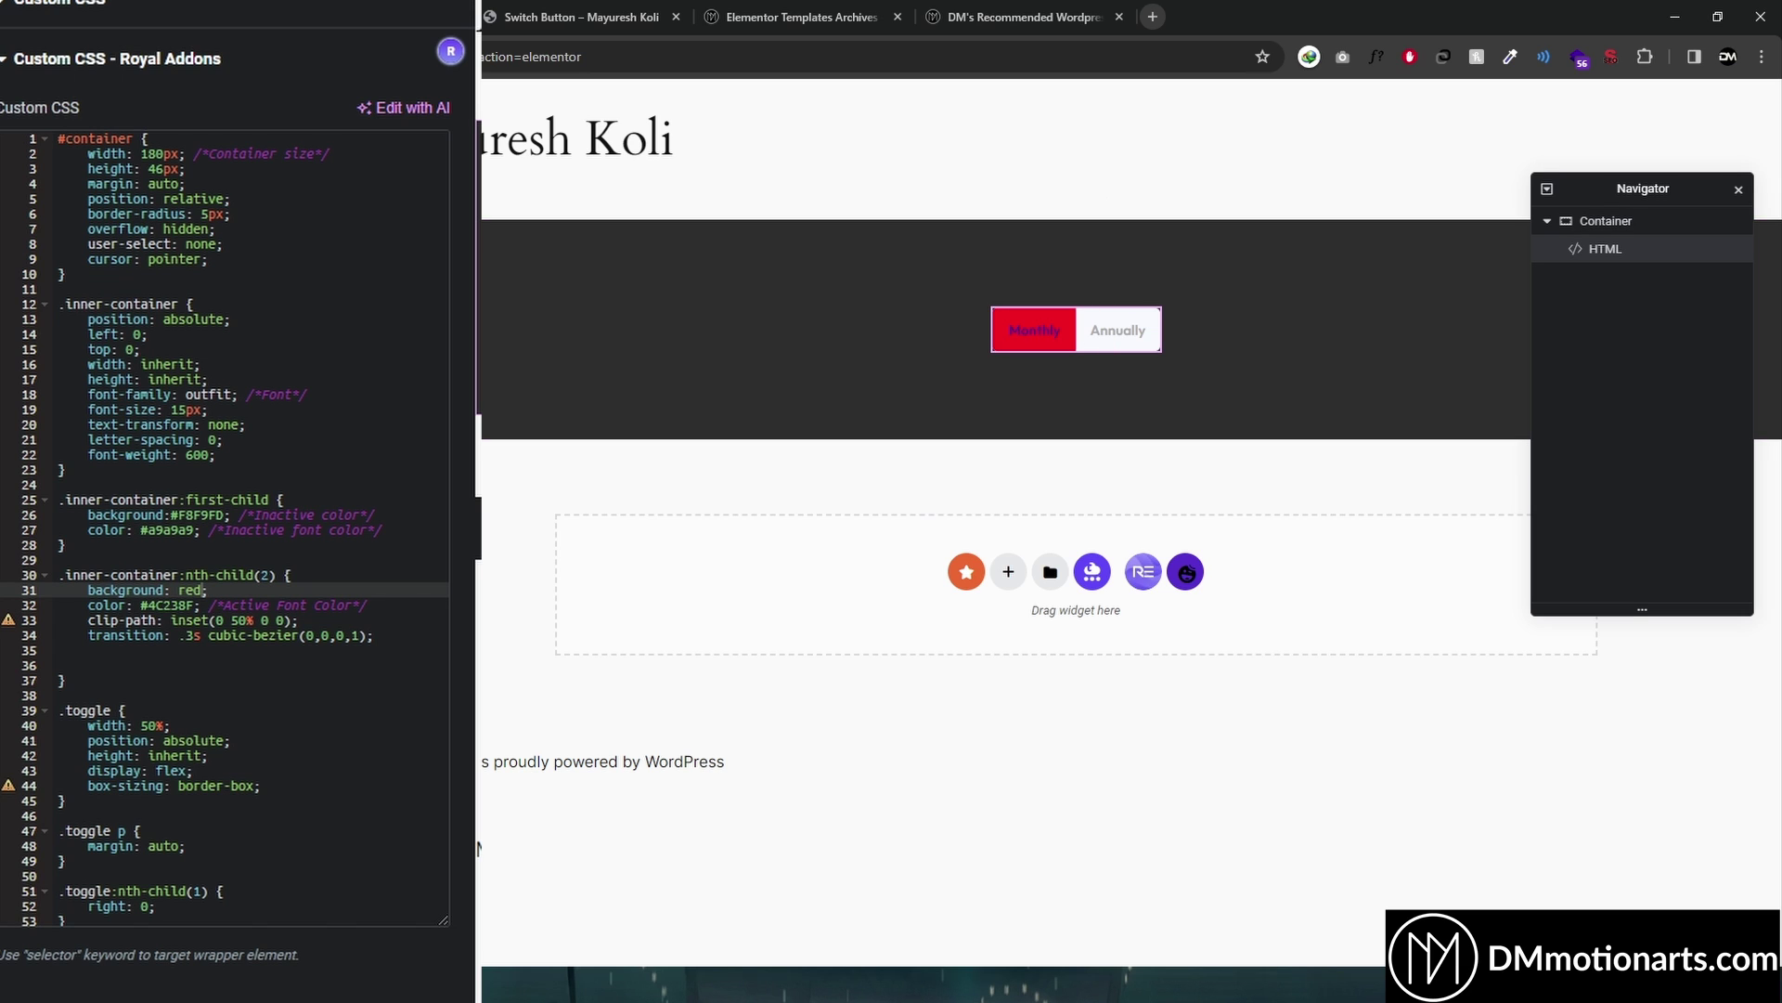
Set the background in the .inner-container:nth-child(2) rule back to #FFFFFF.
key("BackSpace")
key("BackSpace")
key("BackSpace")
type("#FFFFFF")
type(";")
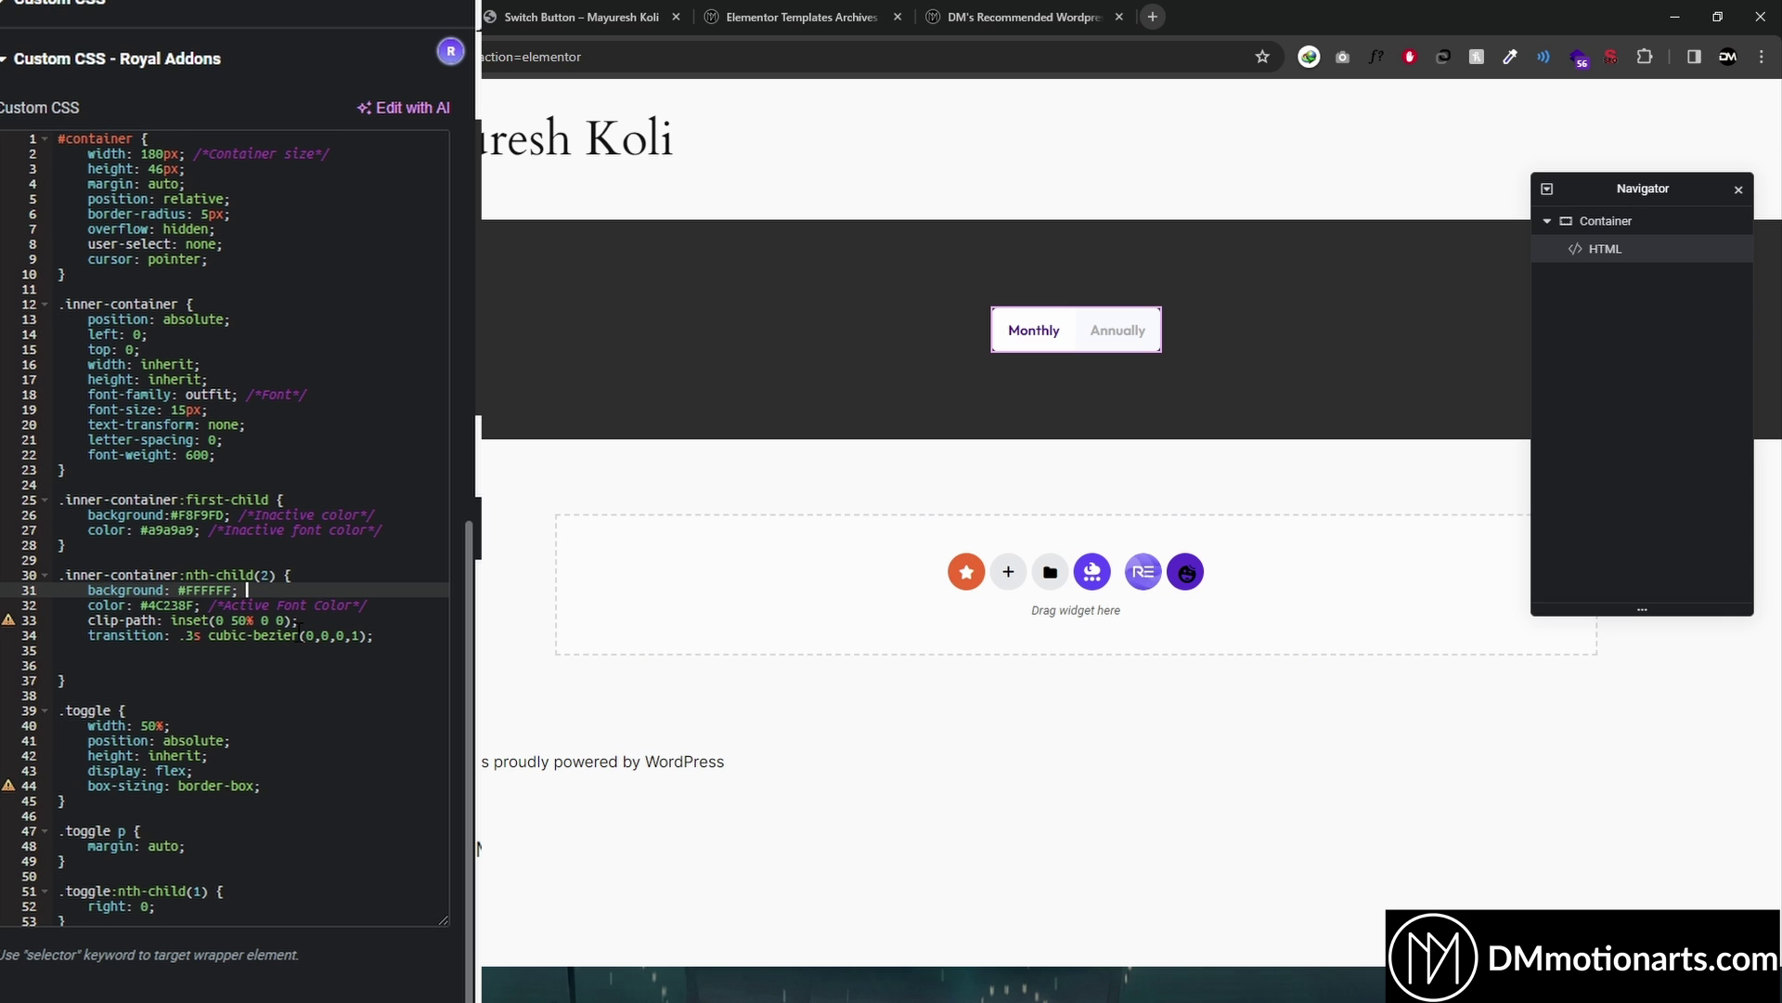
Review the .toggle, .toggle p and .toggle:nth-child(1) rules at the end of the custom CSS.
scroll(293, 637, "down", 1)
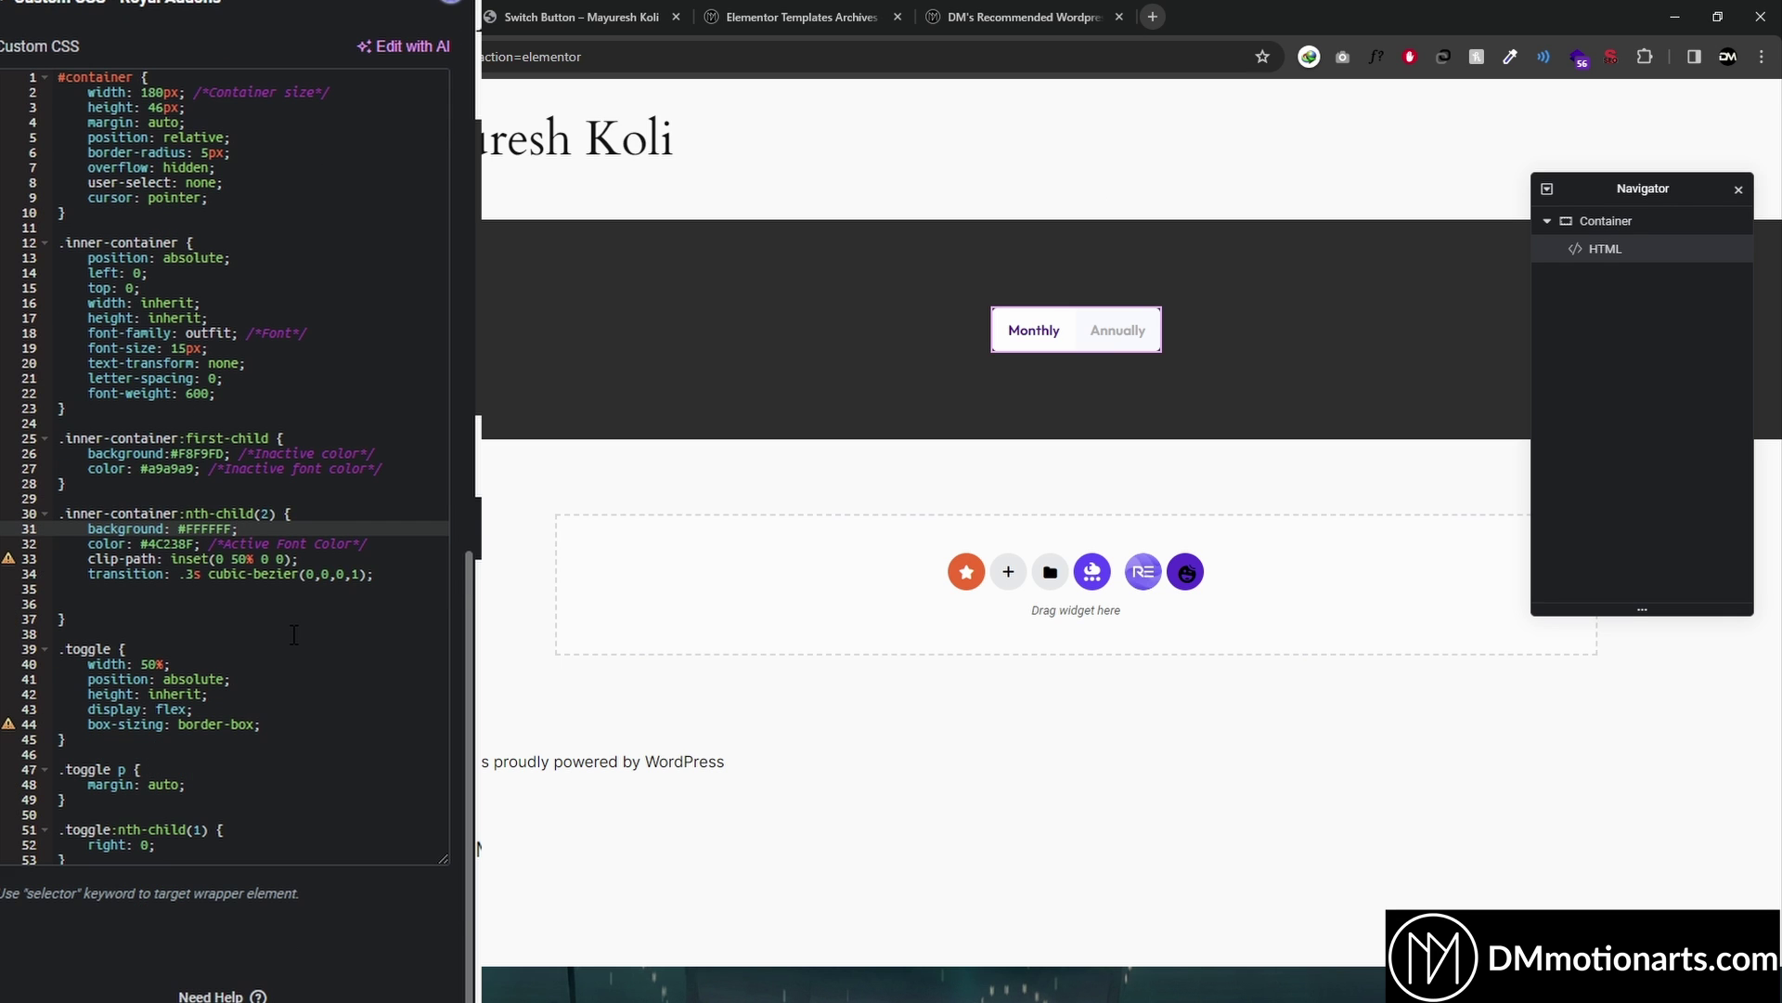
left_click_drag(67, 641, 159, 844)
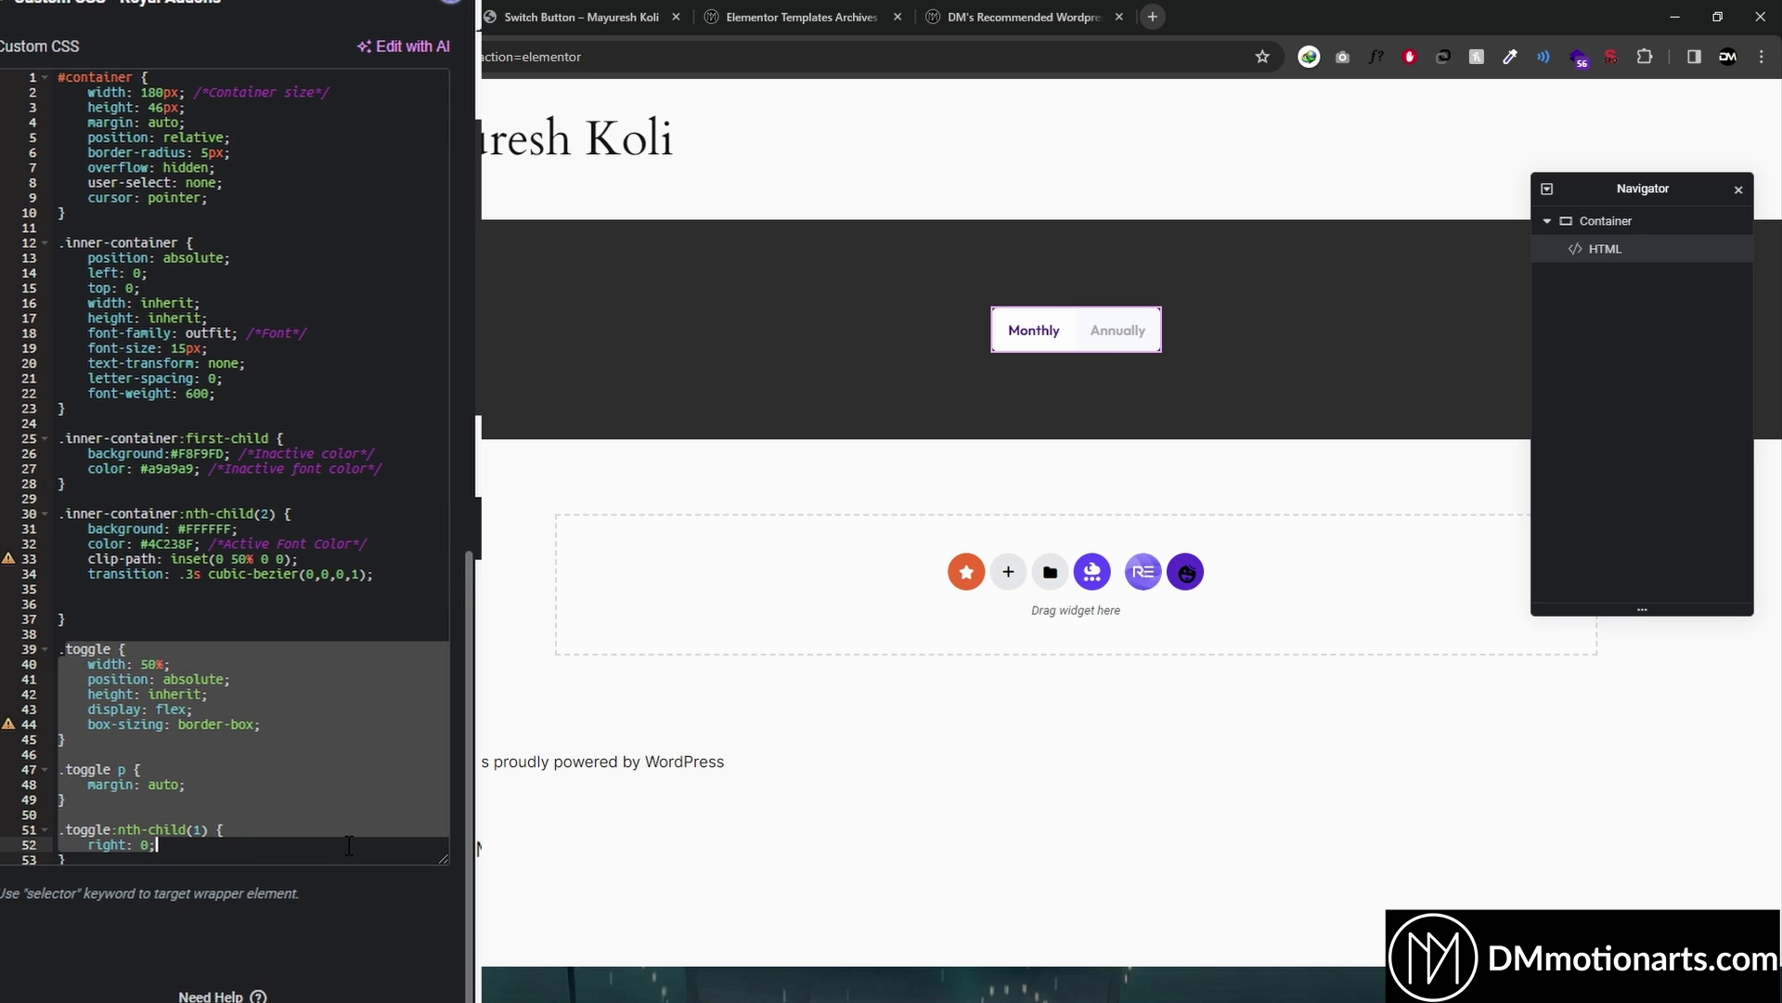
left_click(260, 711)
Add a Heading widget in a new container below the switch's container.
scroll(260, 710, "up", 12)
scroll(131, 167, "up", 5)
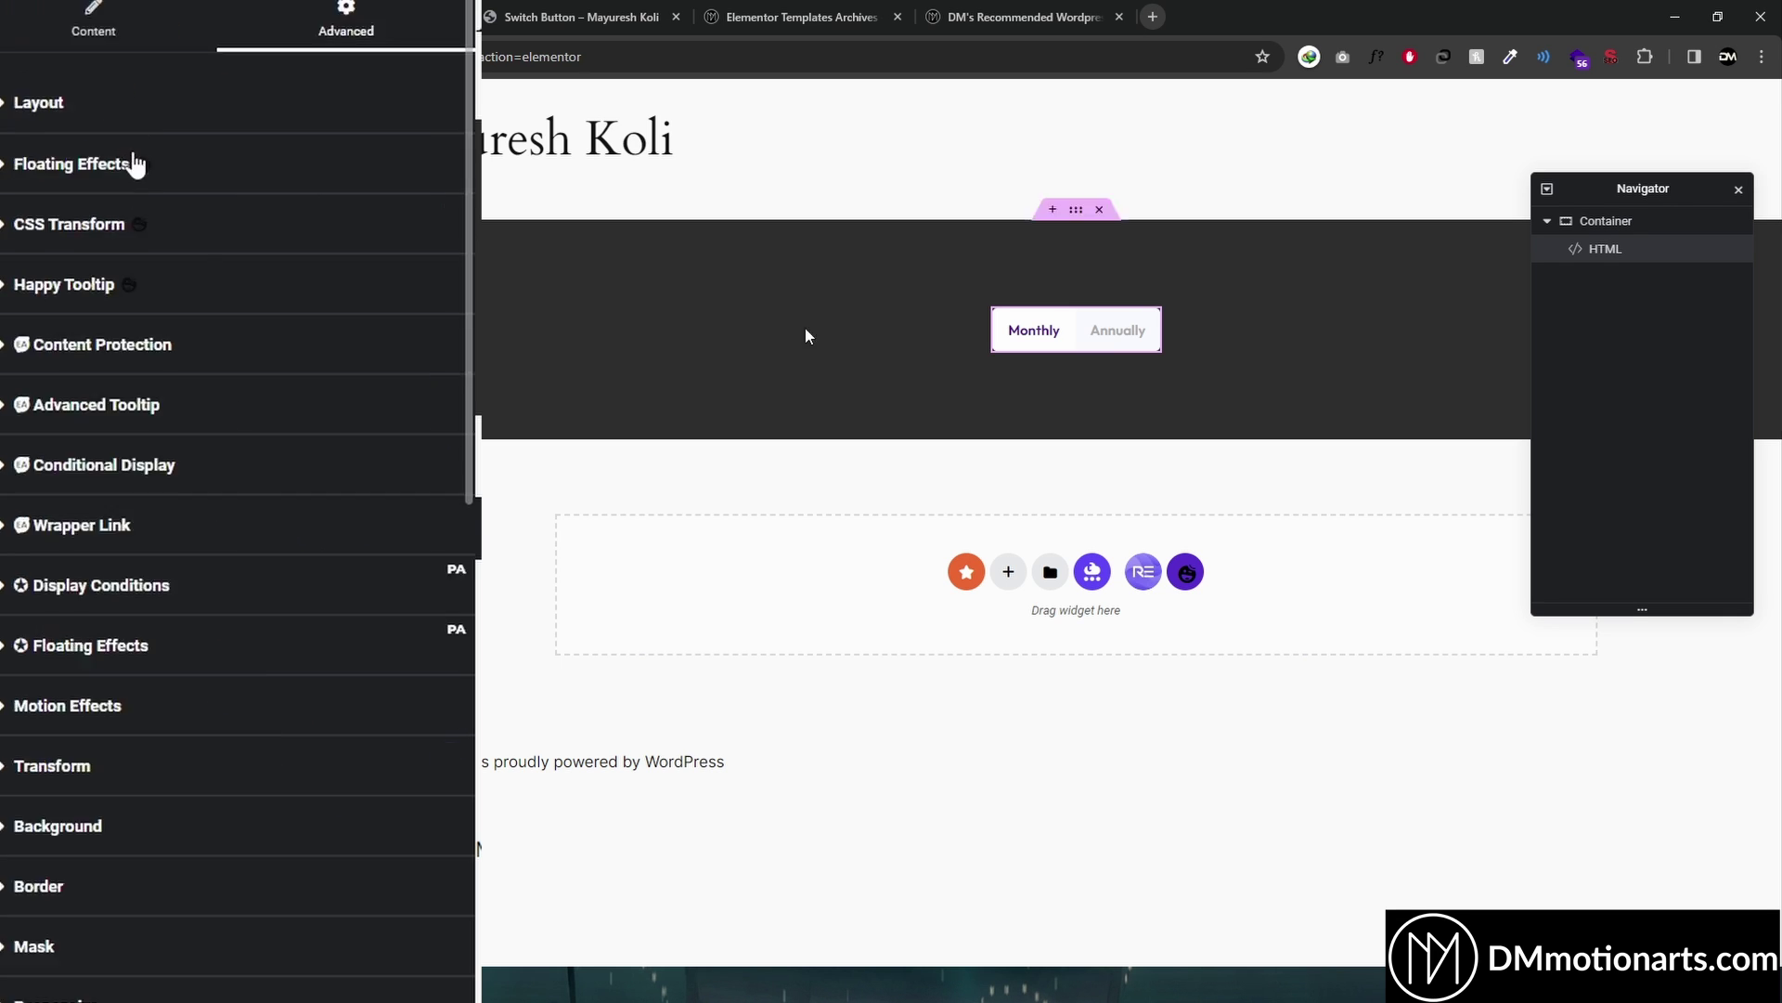
left_click(71, 42)
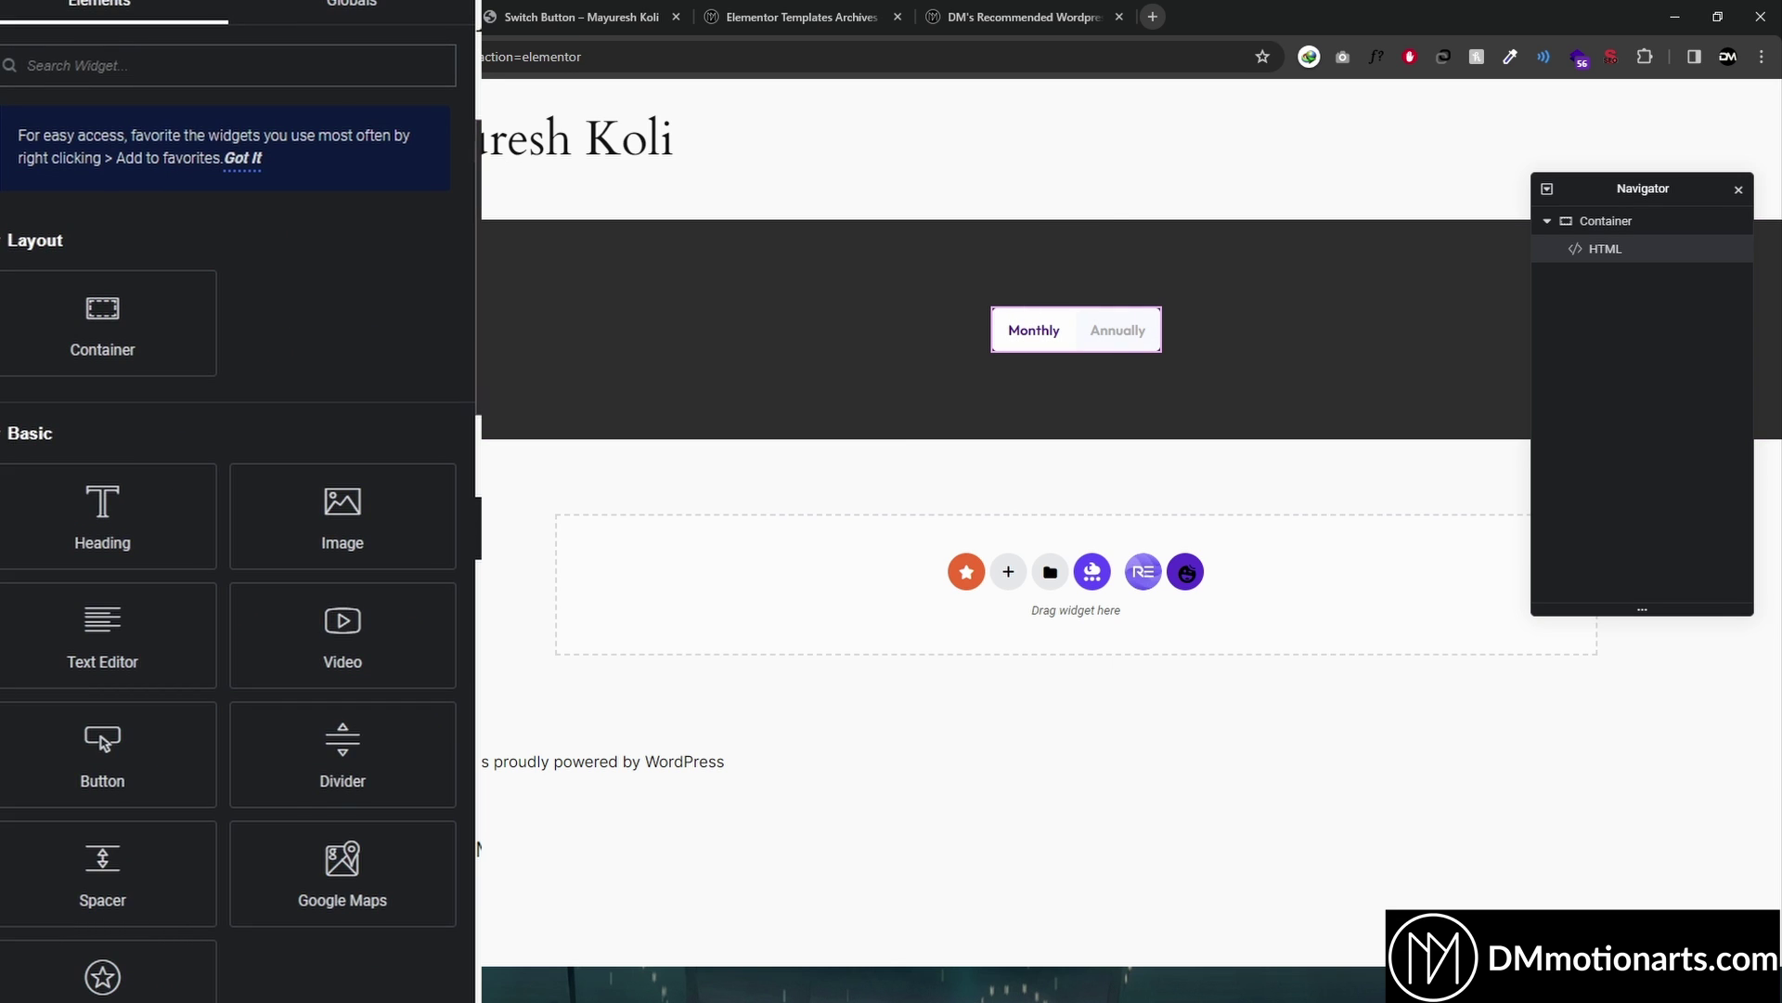
left_click_drag(93, 508, 1031, 315)
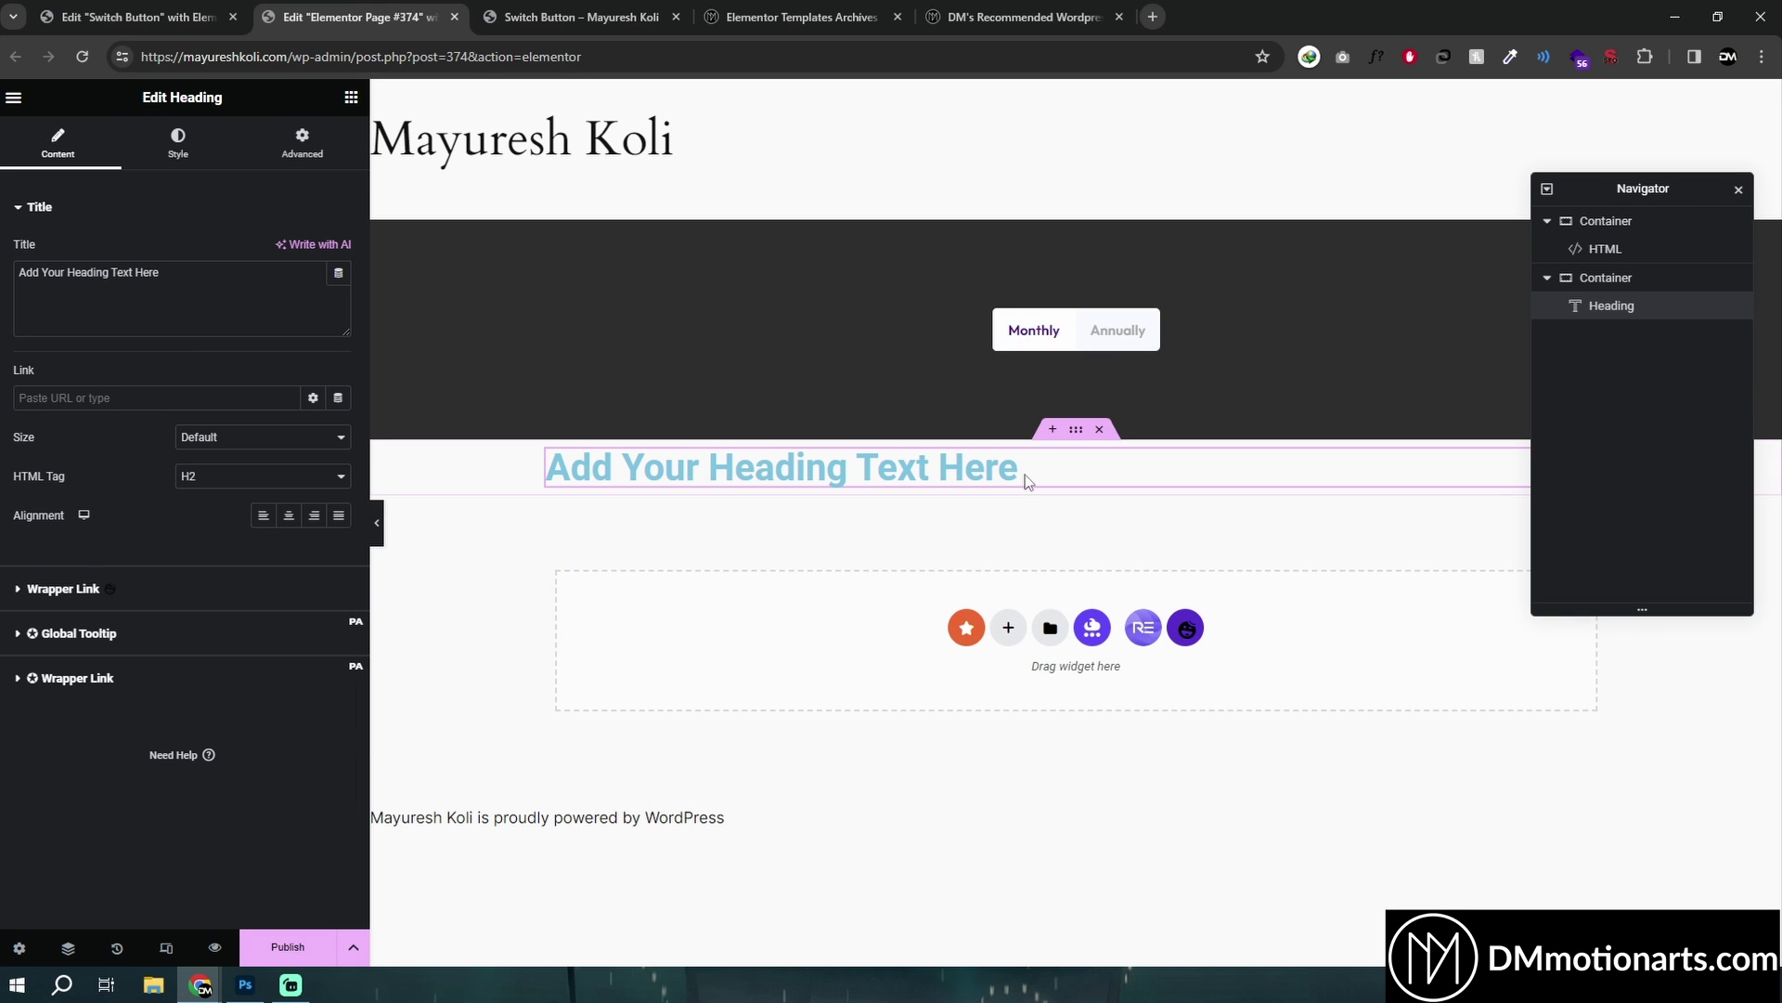
Set the new heading's title to 25$ and its HTML tag to p.
triple_click(157, 307)
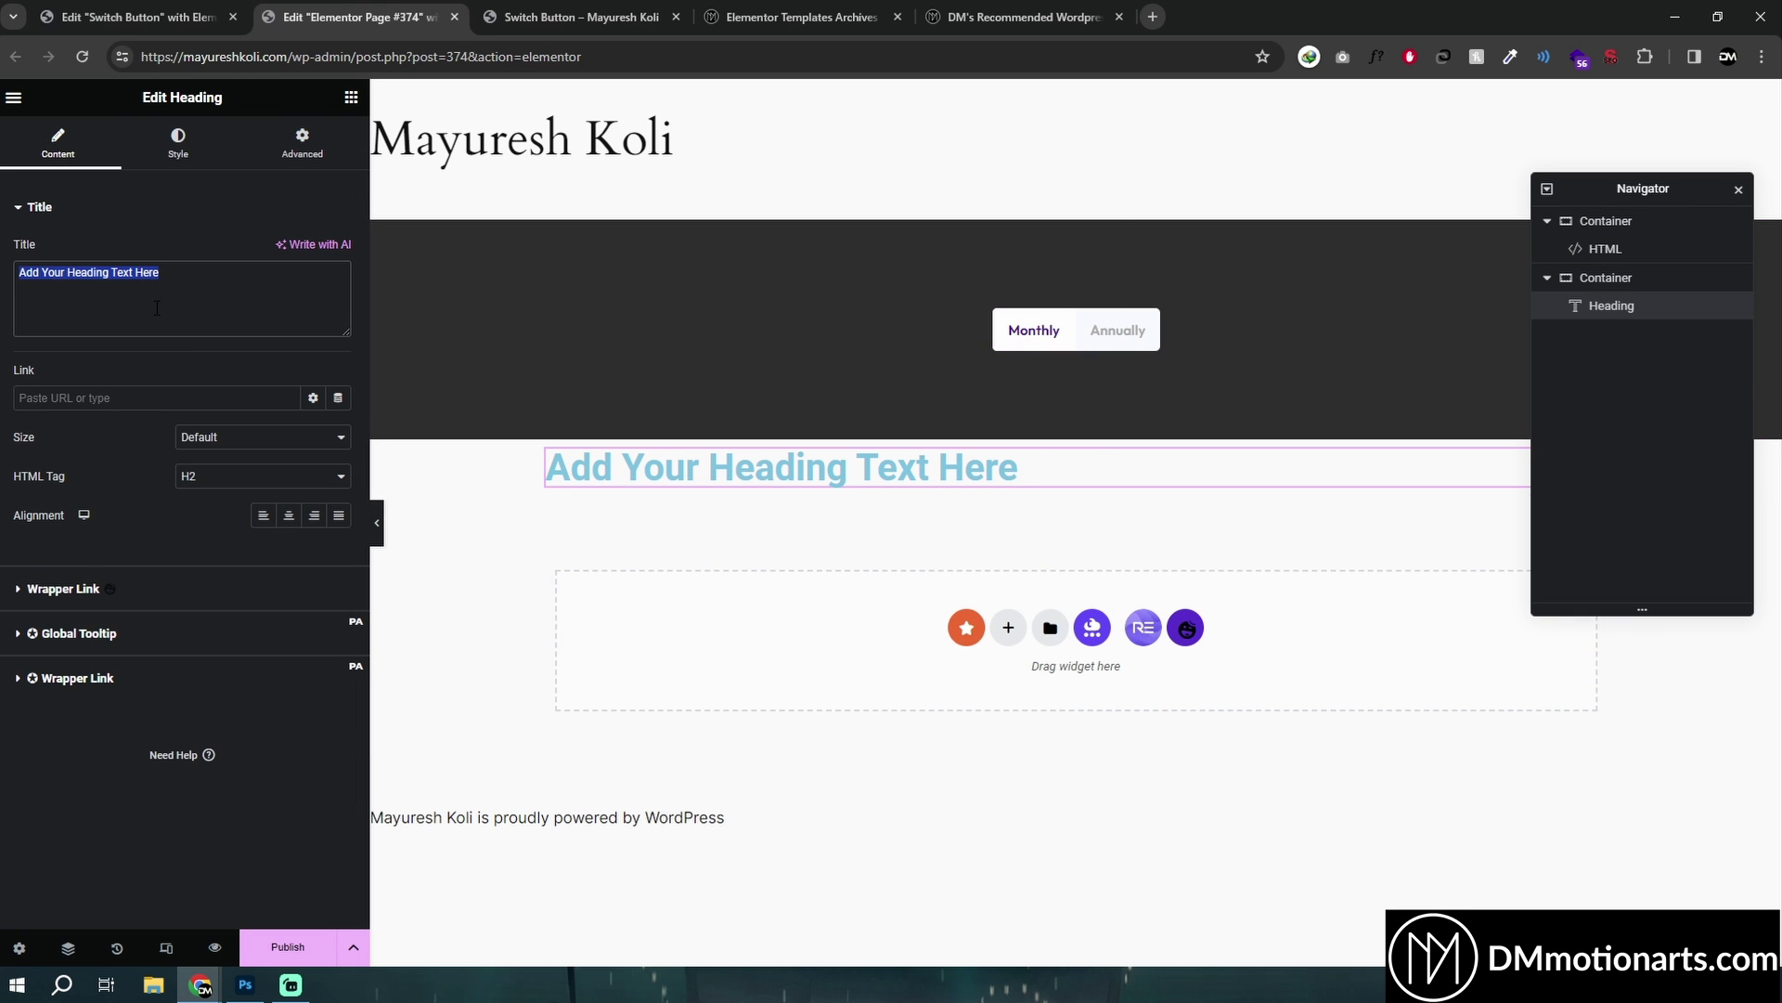
type("25$")
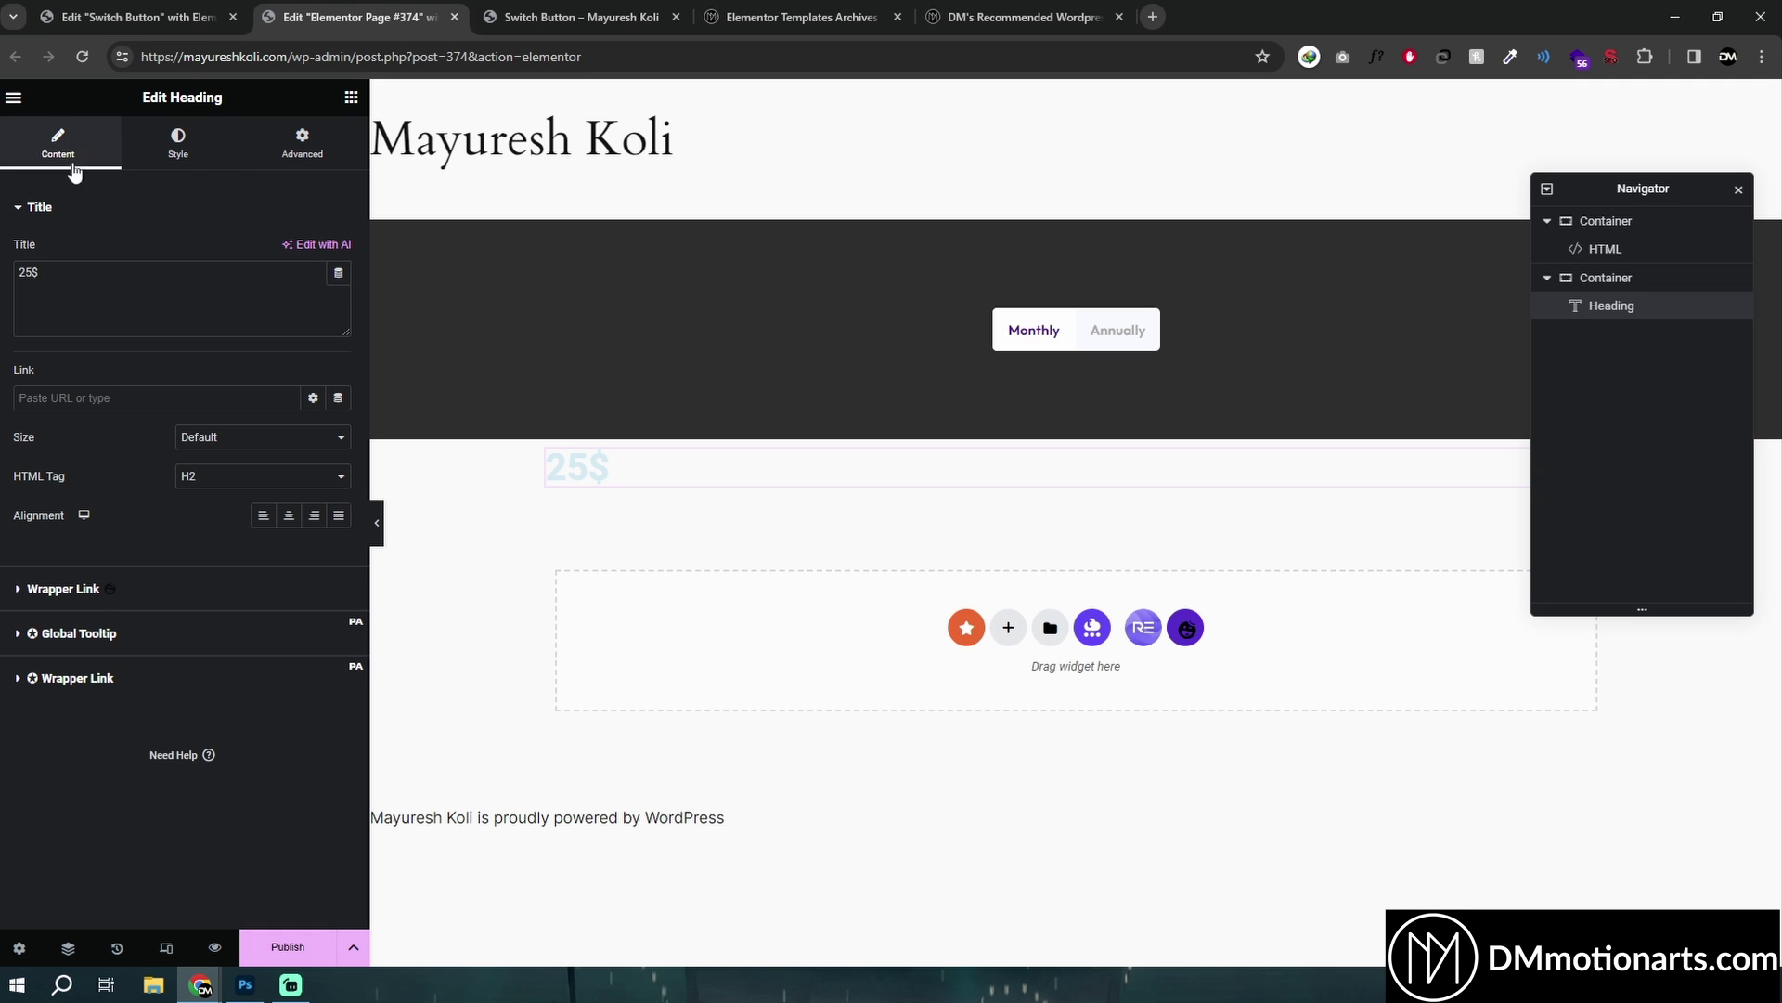
left_click(223, 476)
left_click(215, 613)
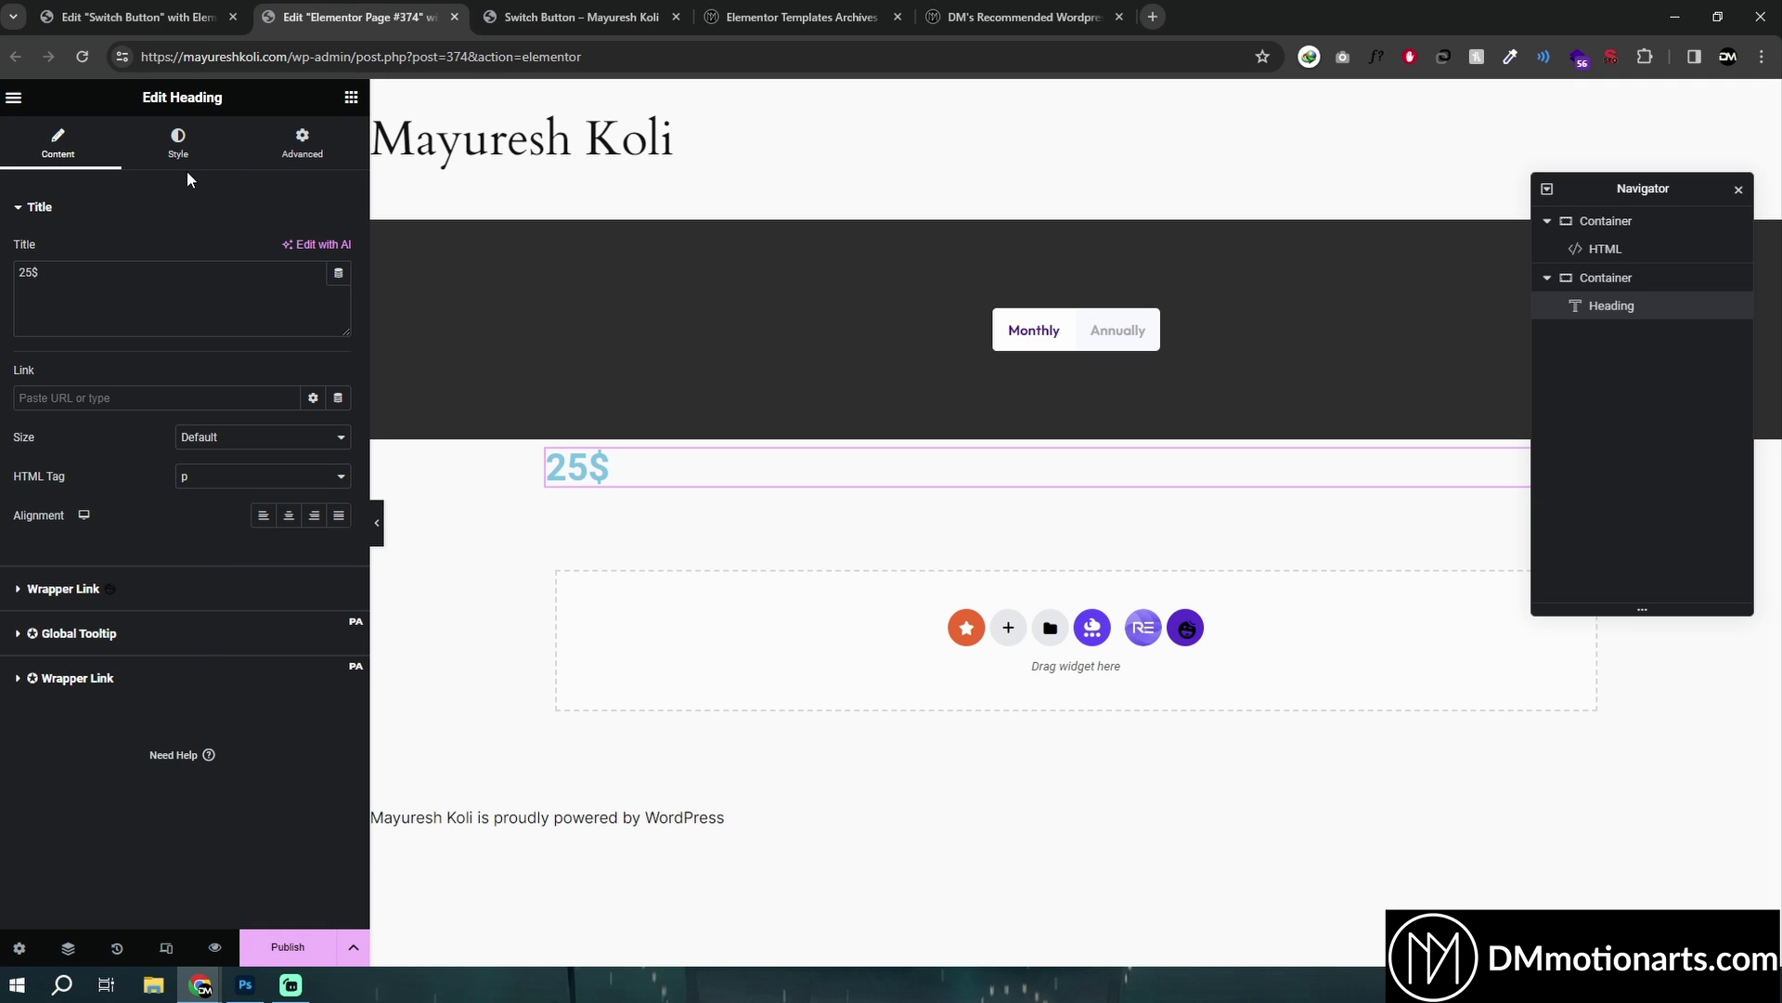
Change the 25$ heading's text color to black and center-align it.
left_click(179, 144)
left_click(332, 253)
left_click_drag(446, 483, 124, 529)
left_click(140, 529)
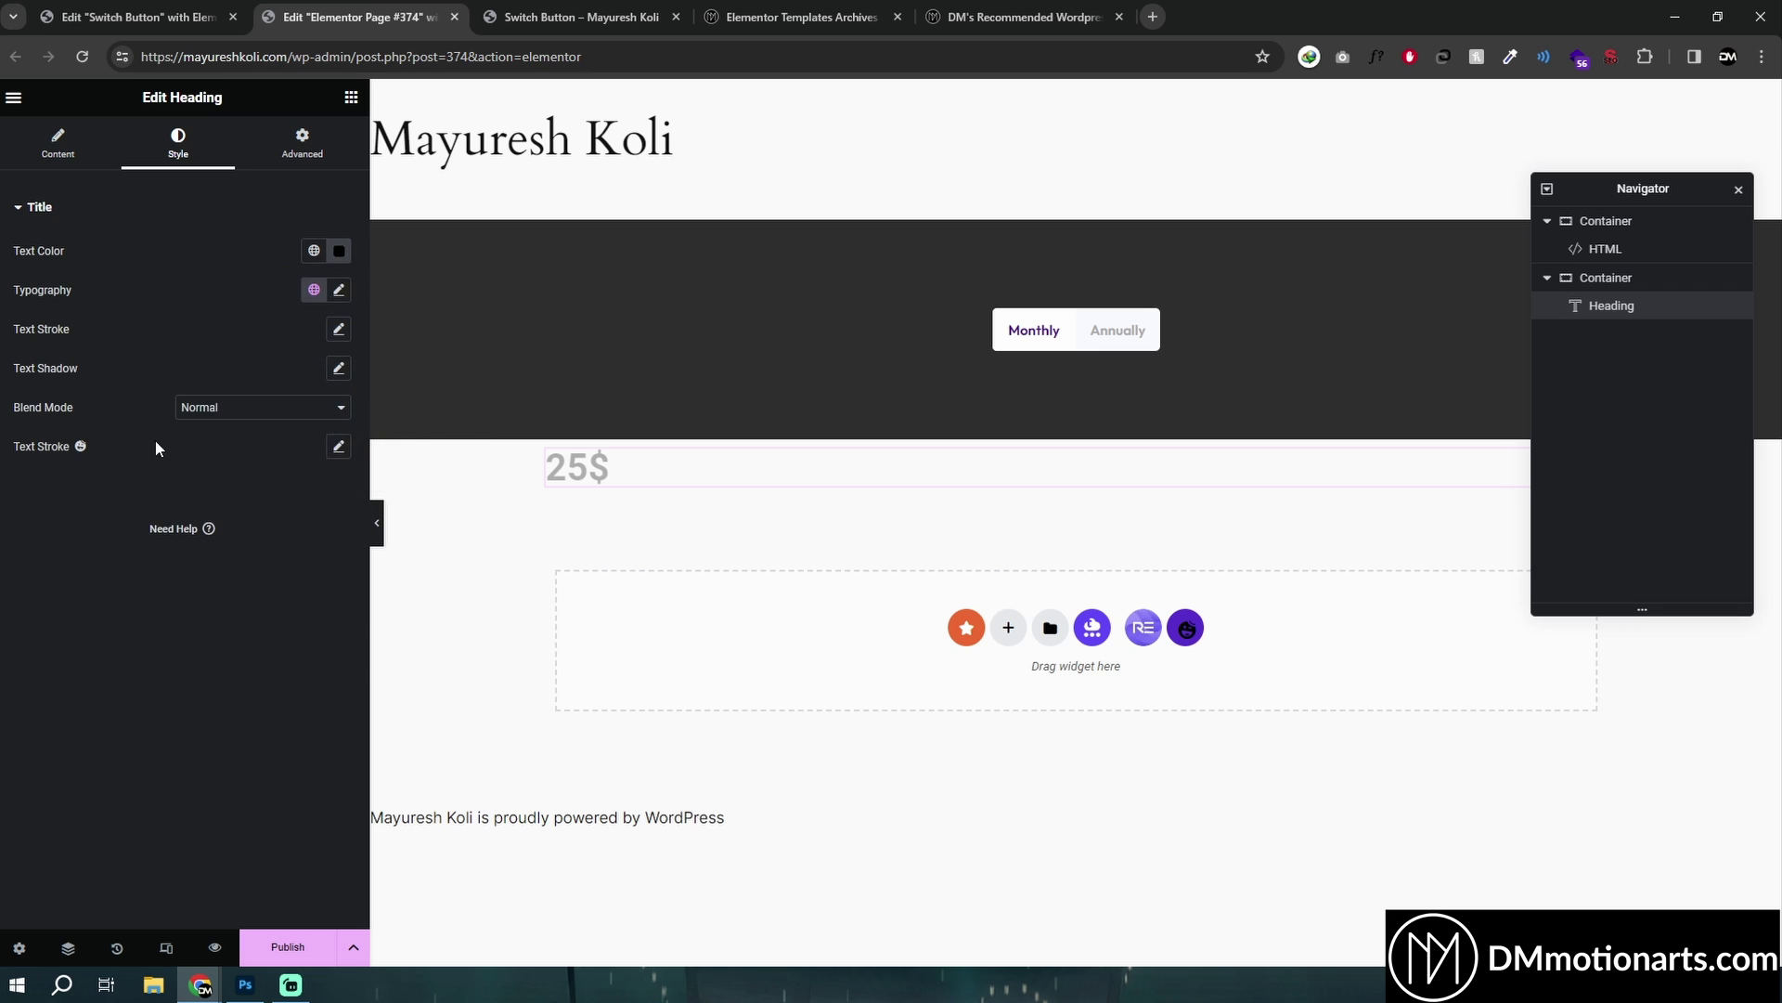
left_click(74, 148)
left_click(289, 515)
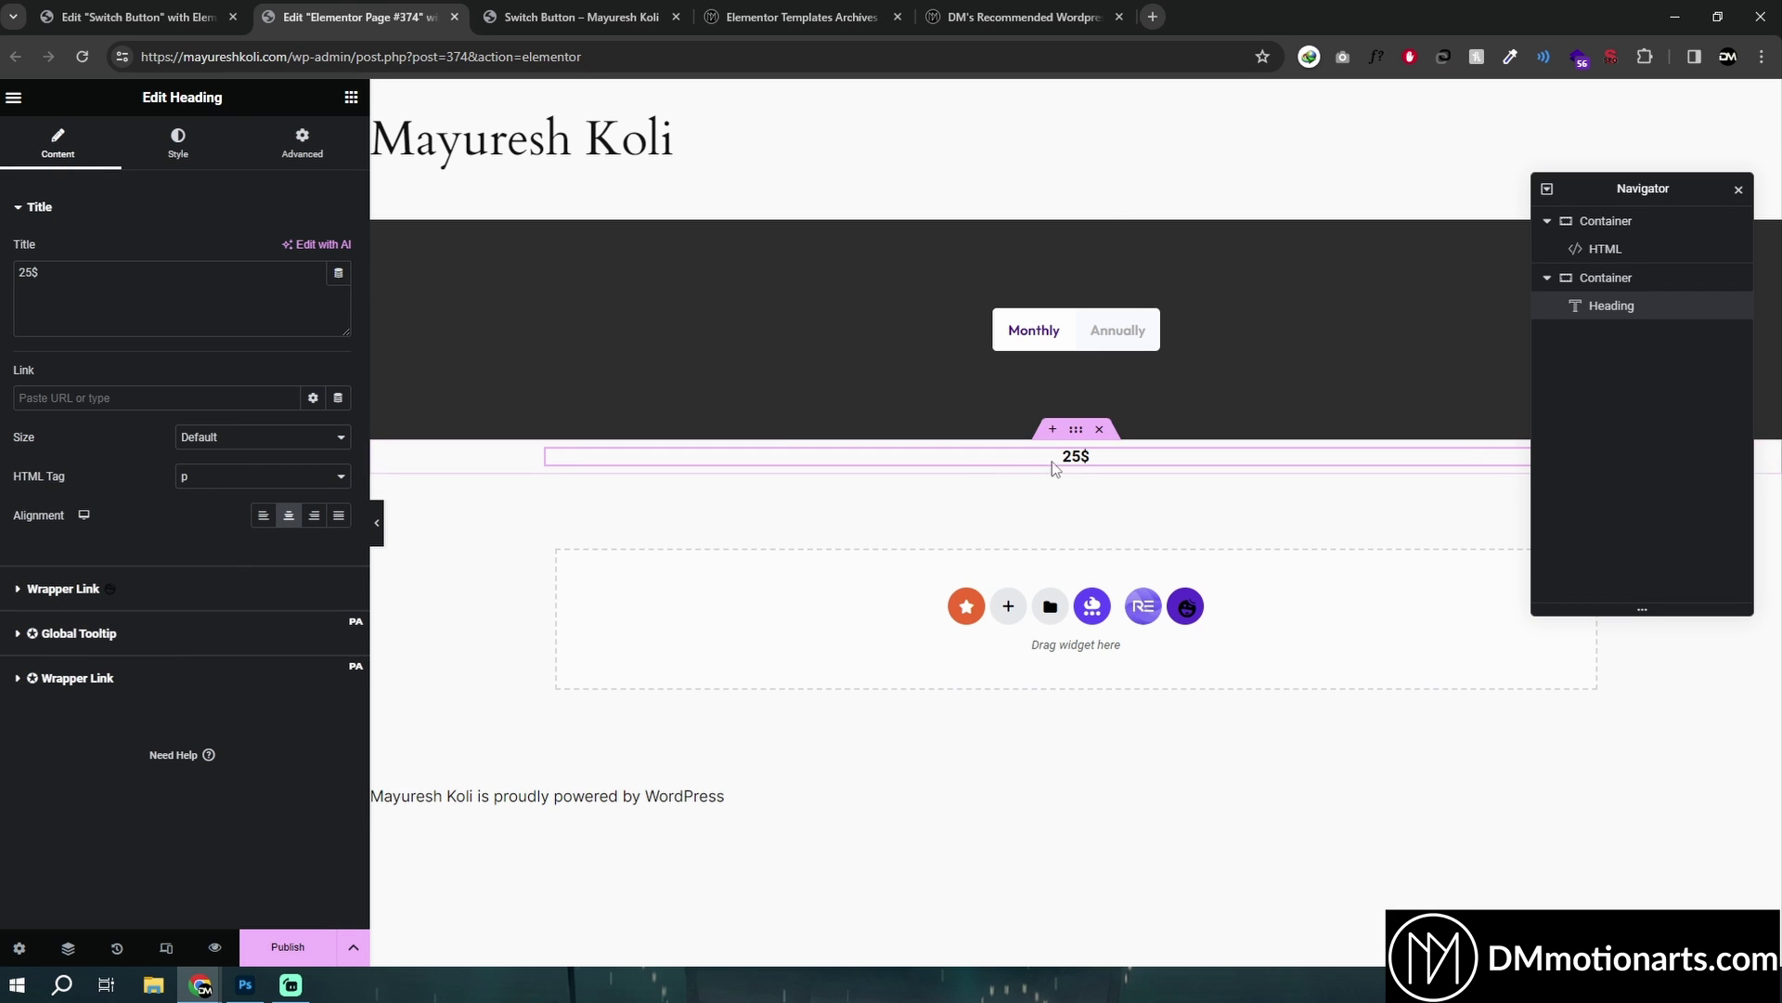
Set the 25$ heading's font size to 51 px and duplicate the heading.
left_click(178, 141)
left_click(339, 289)
left_click_drag(34, 445, 87, 470)
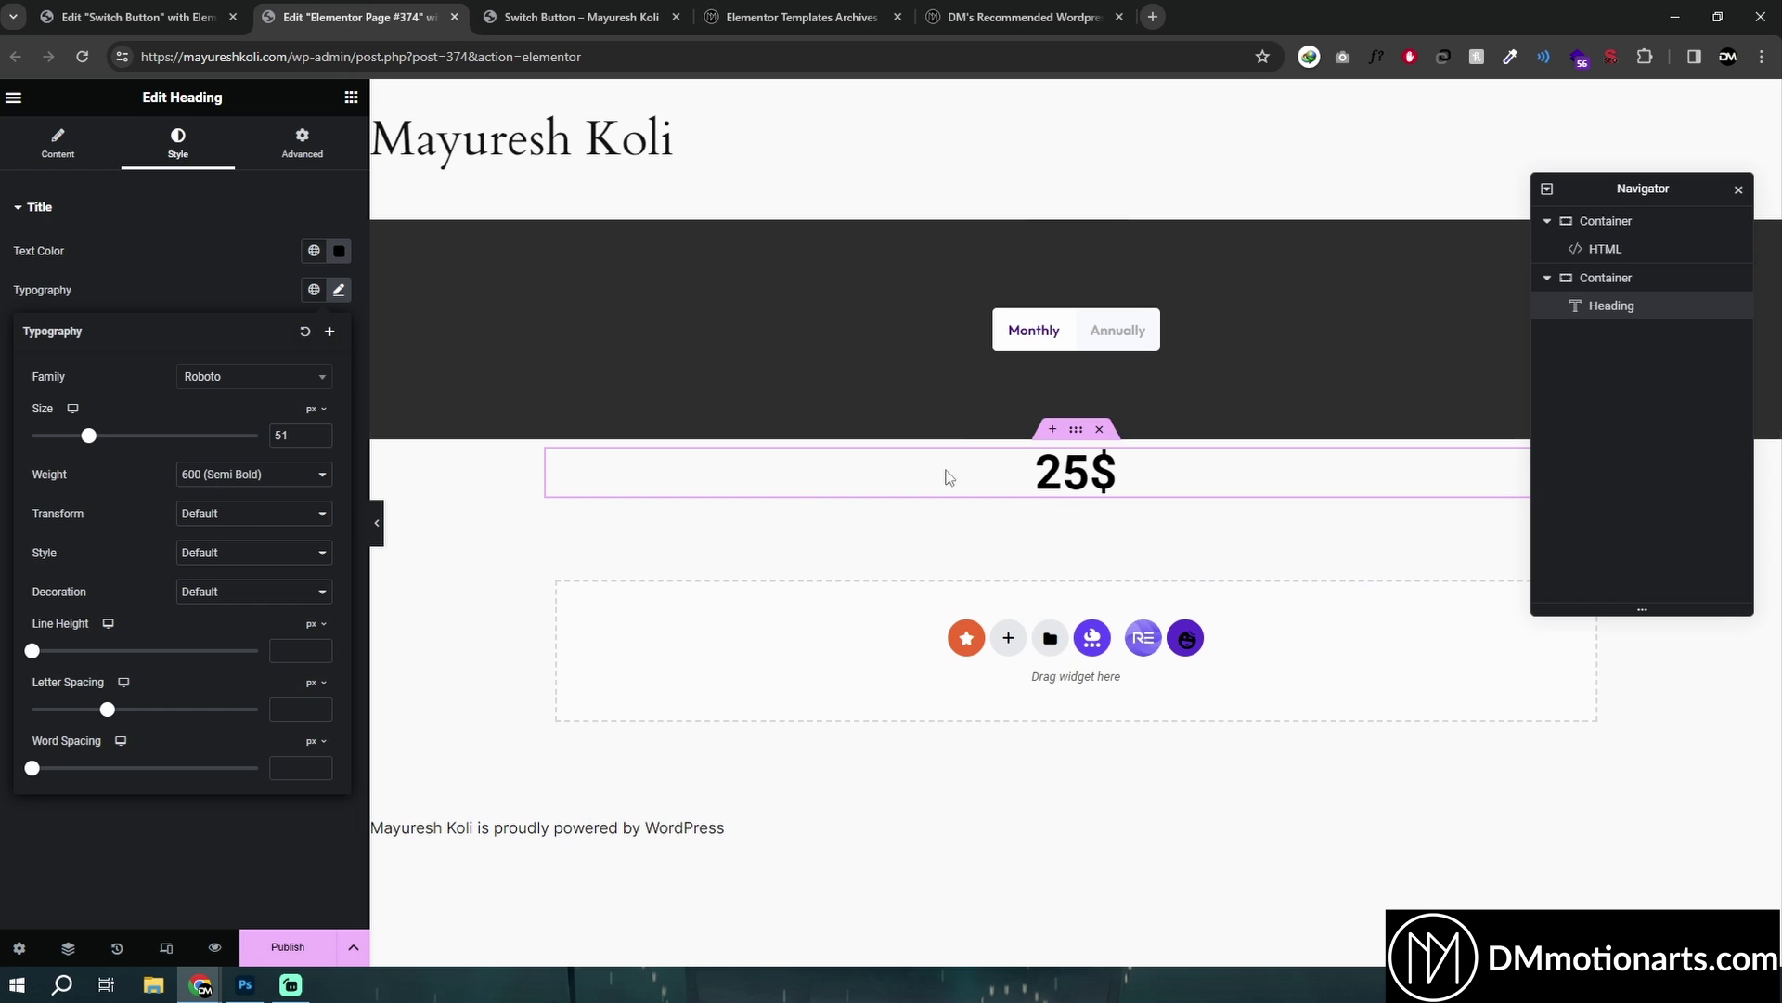
right_click(1042, 475)
left_click(1105, 384)
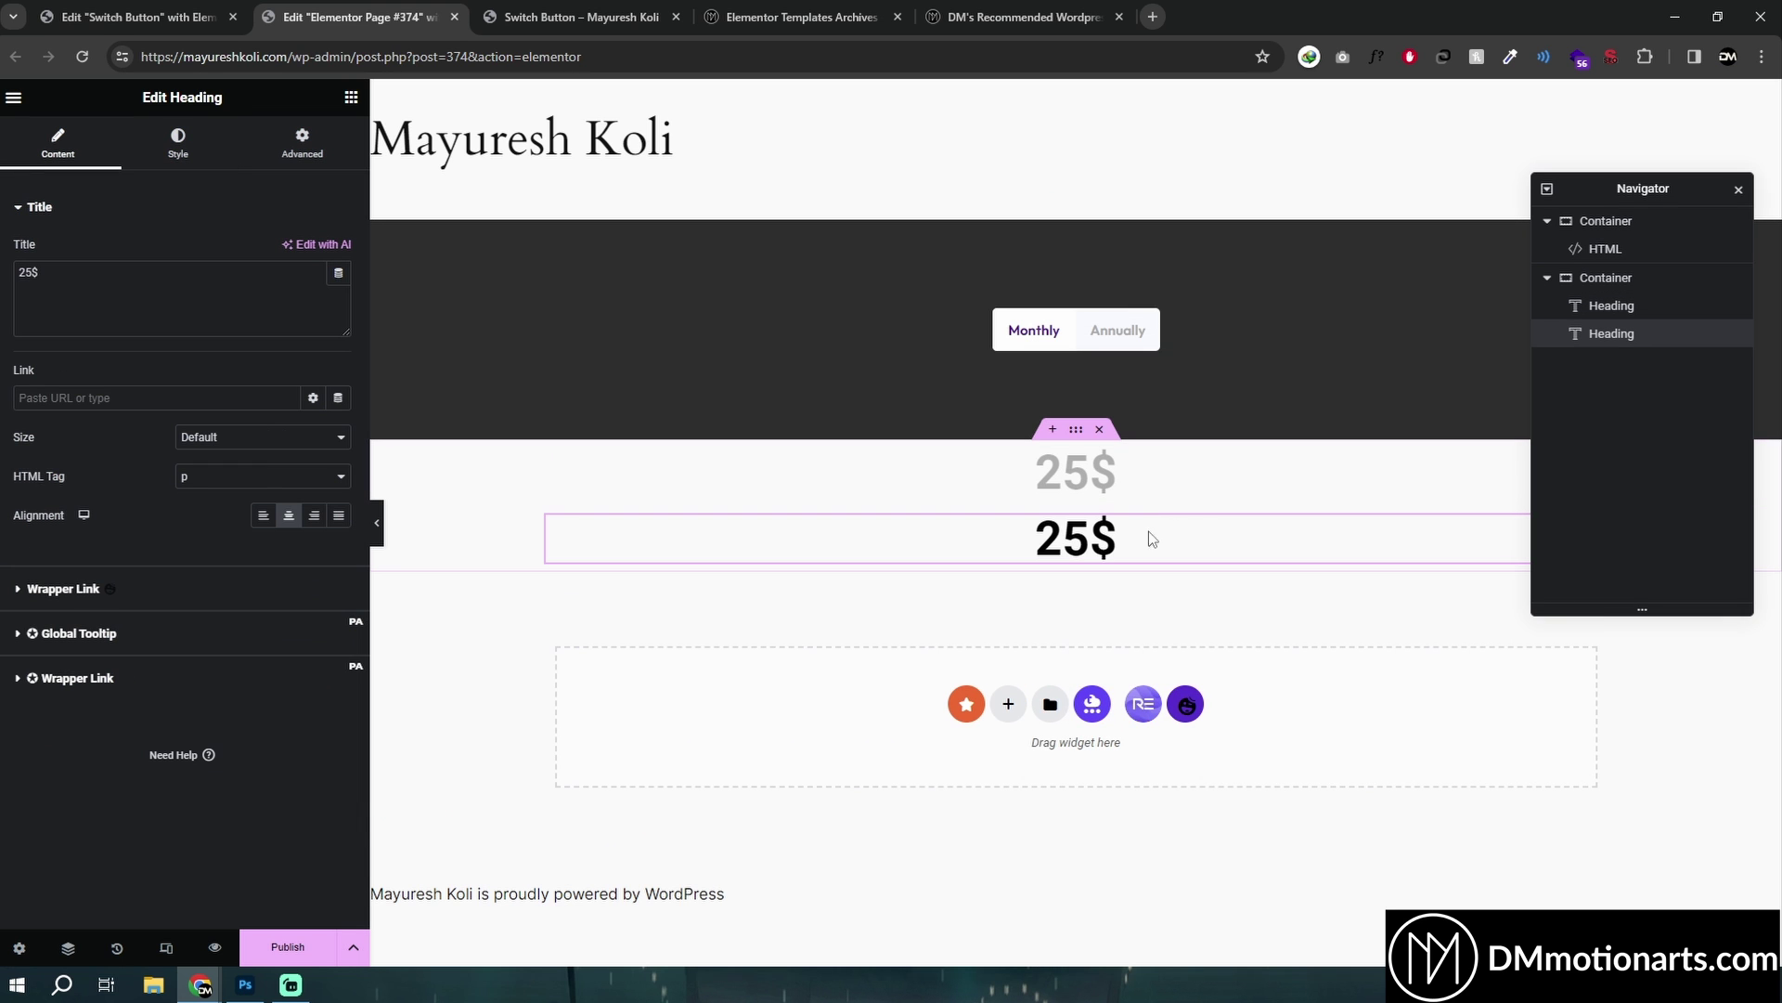
Assign the CSS class text1 to the first 25$ heading.
left_click(1120, 483)
left_click(1114, 531)
left_click(1116, 486)
left_click(1119, 531)
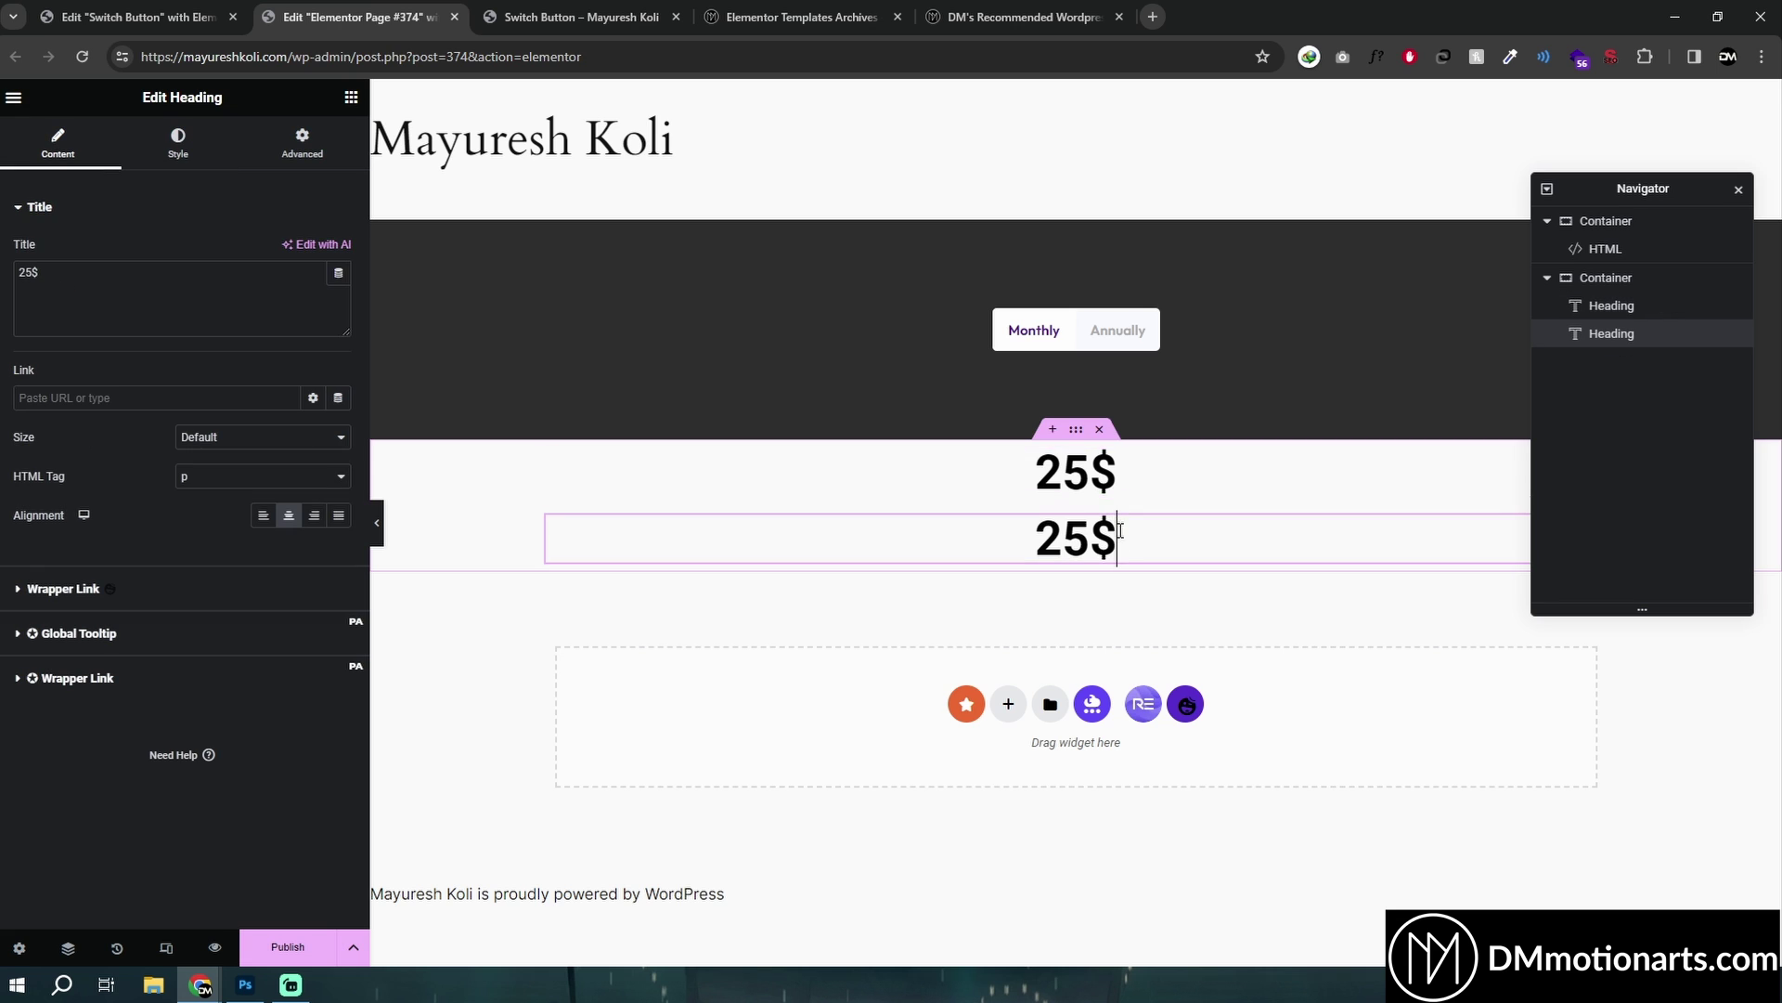
left_click(321, 171)
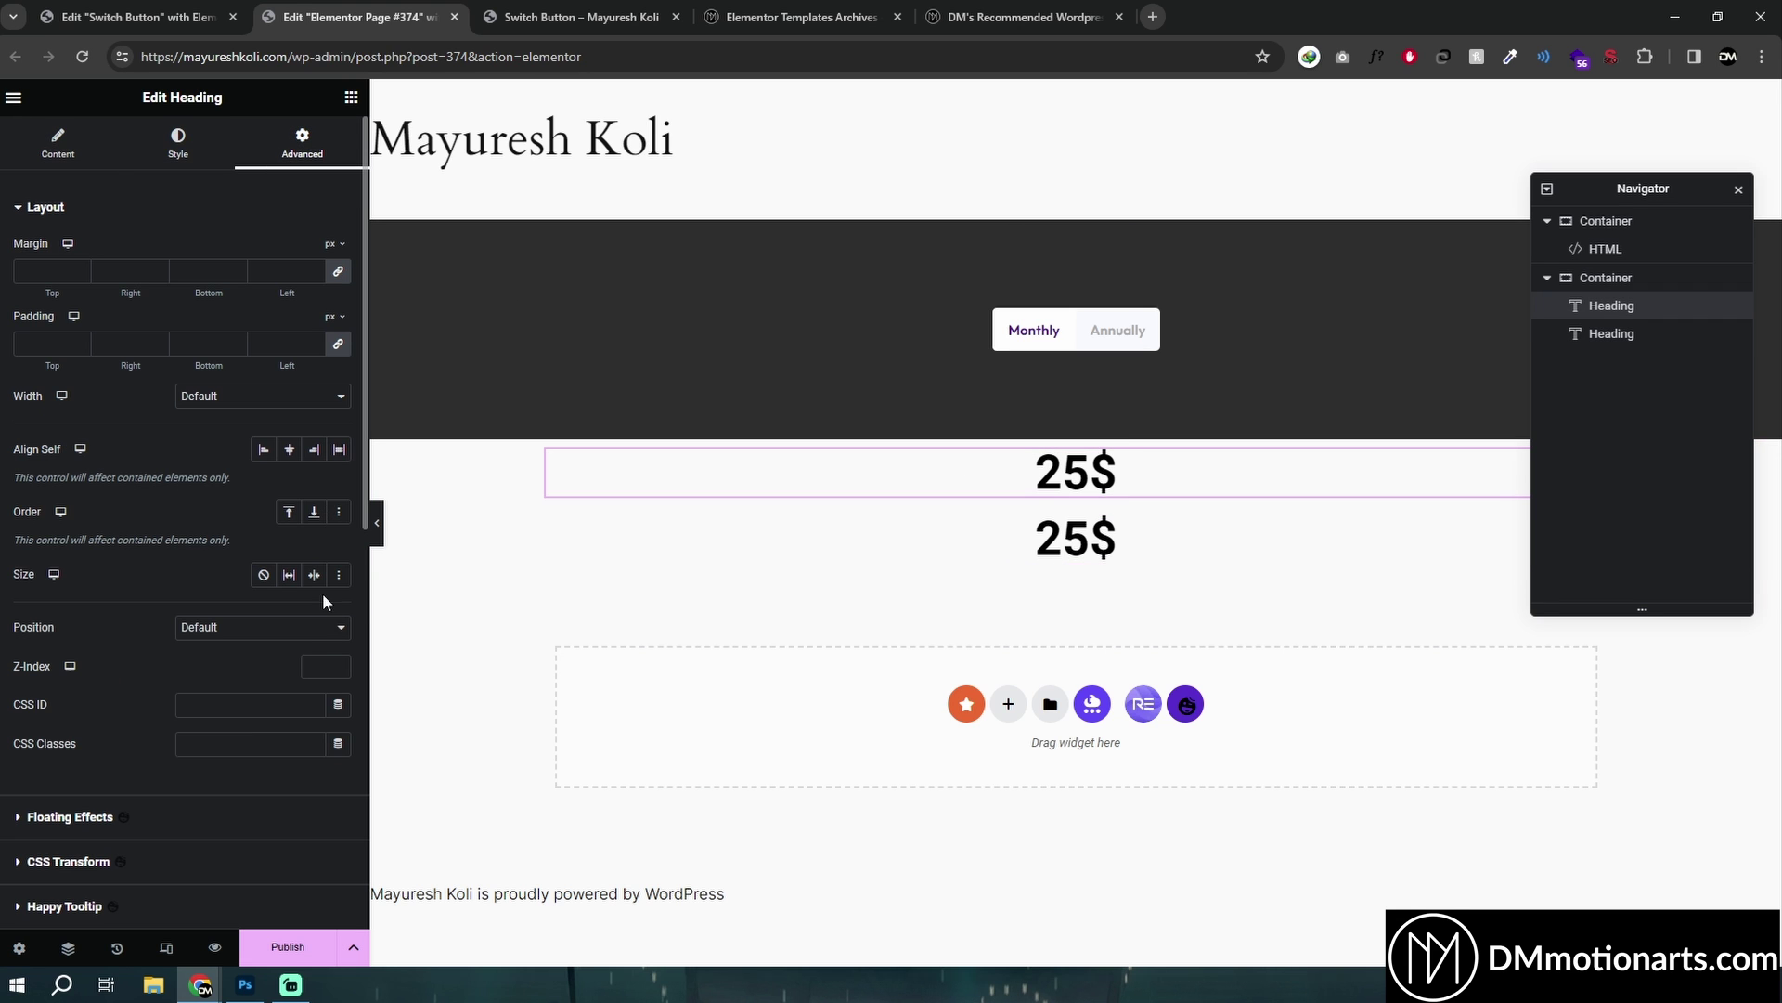
left_click(232, 741)
type("text1")
Assign the CSS class text2 to the second 25$ heading and try the switch to Annually.
left_click(1129, 551)
left_click(302, 147)
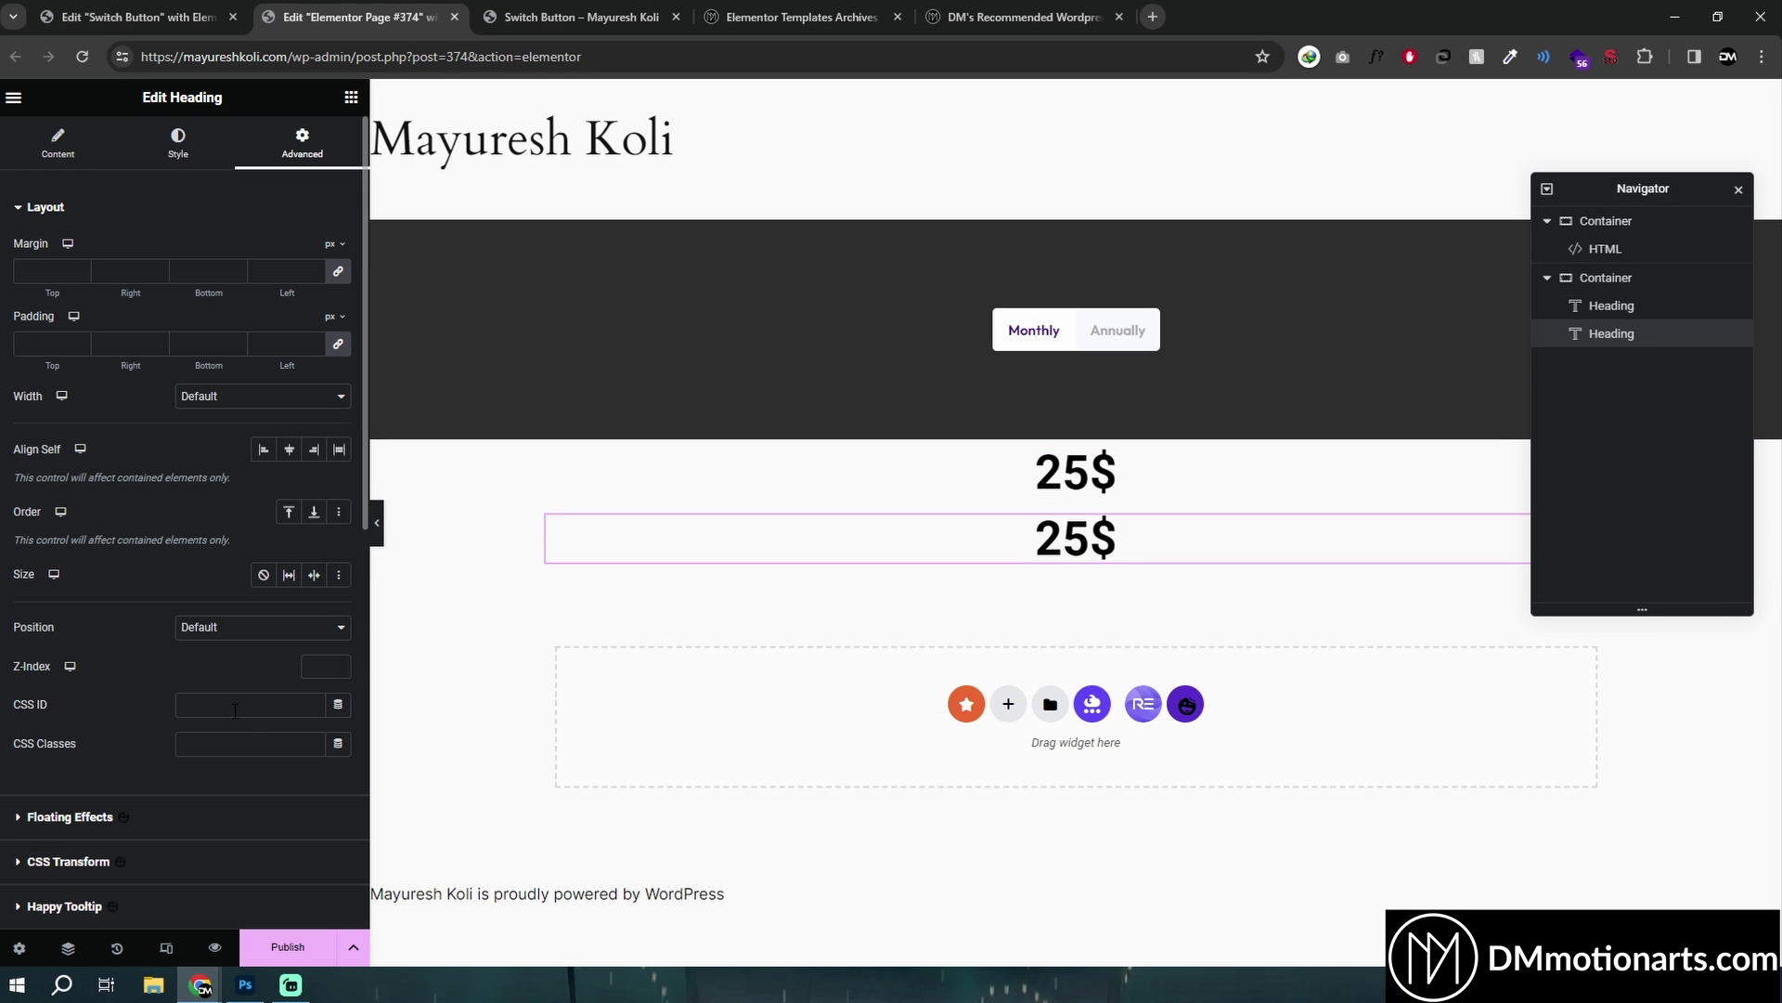
left_click(226, 744)
type("text2")
left_click(1108, 334)
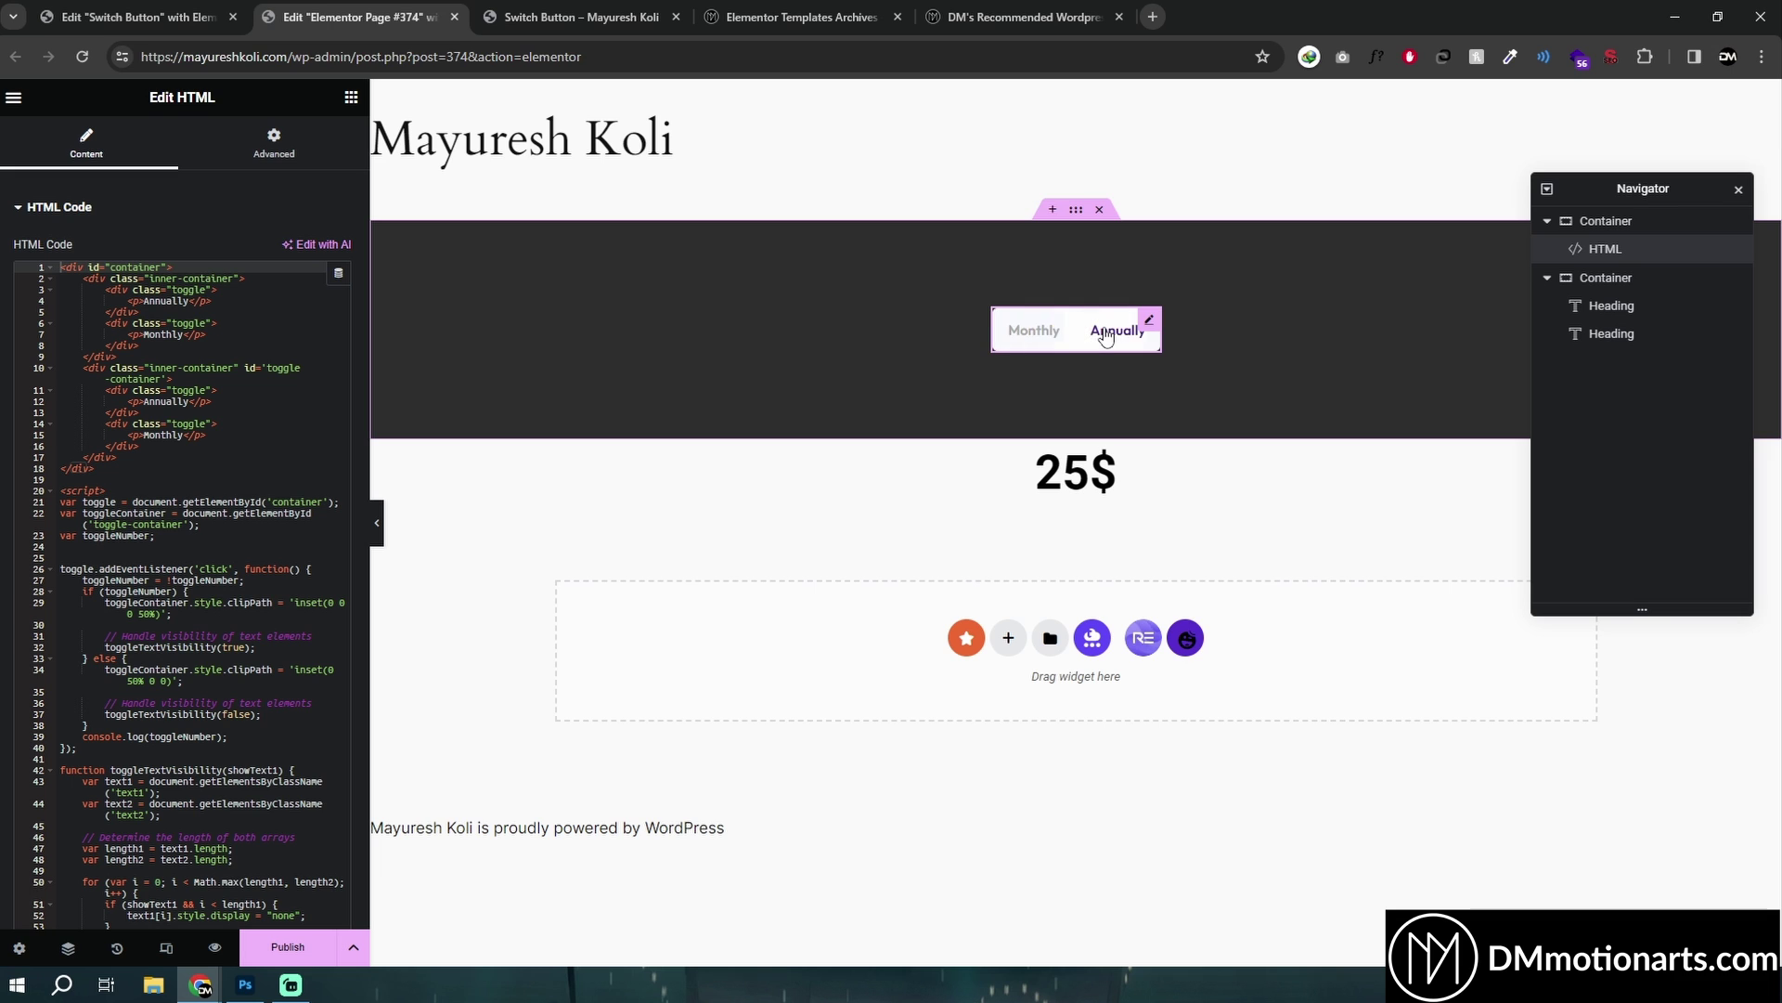
left_click(13, 96)
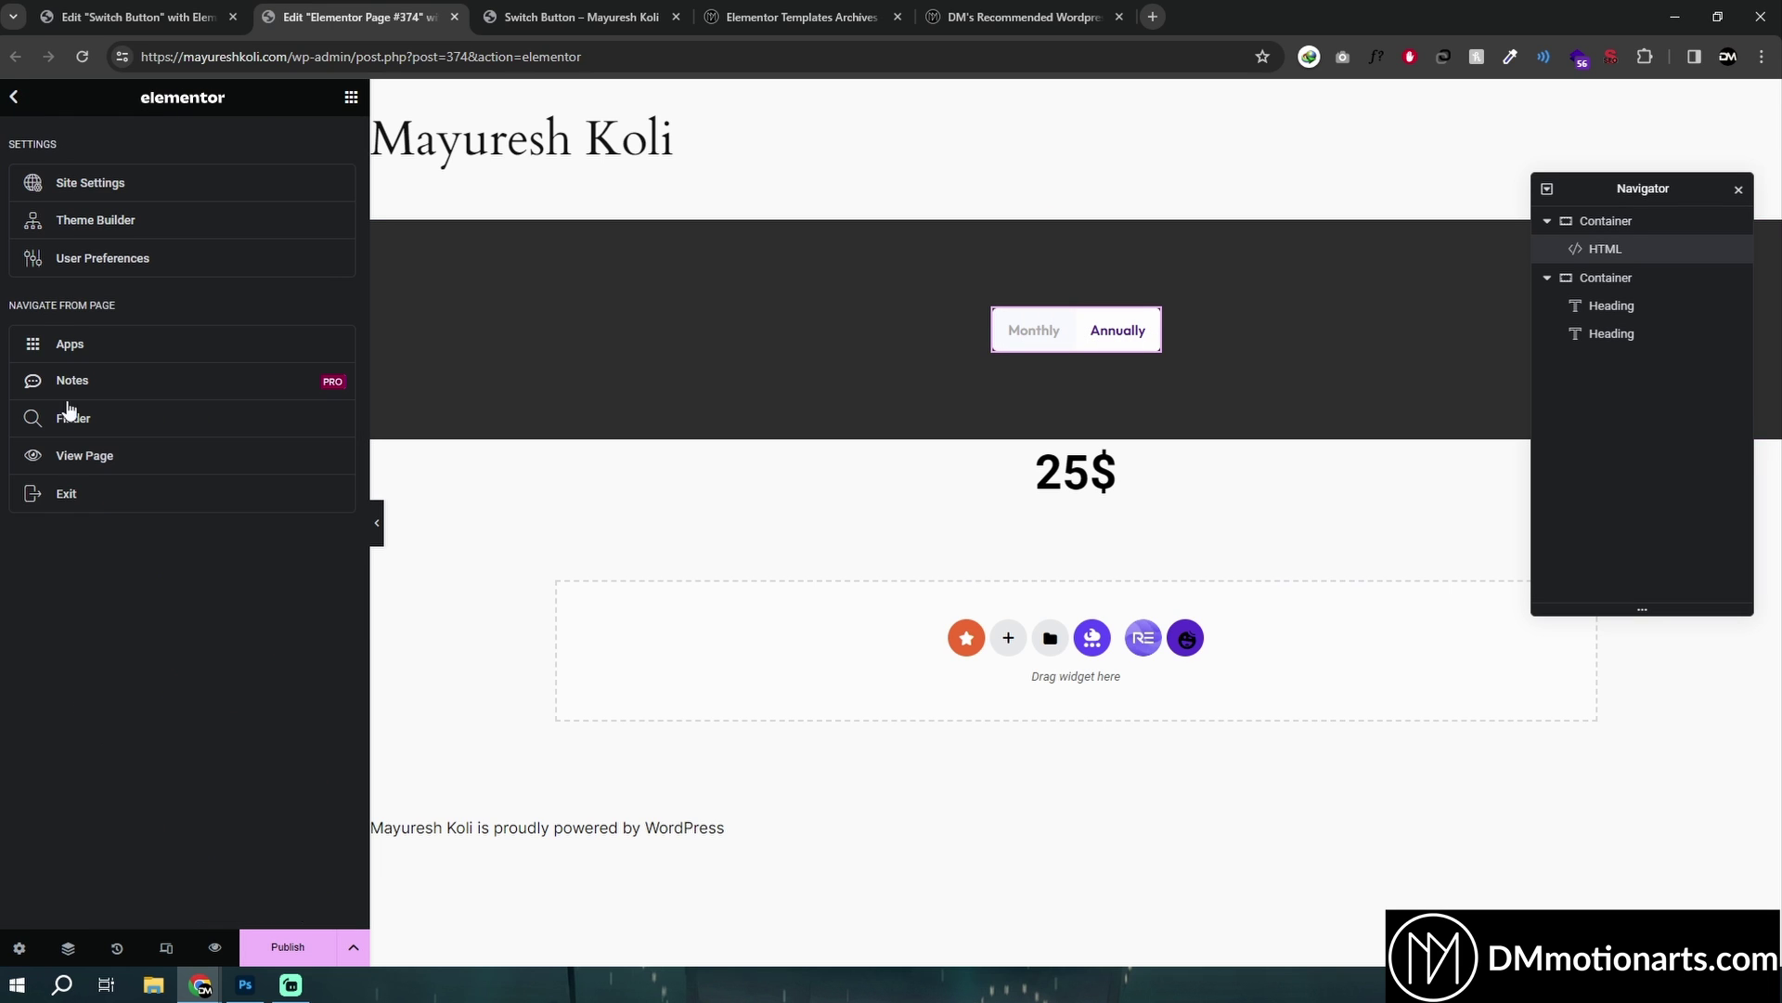
left_click(93, 456)
left_click(499, 9)
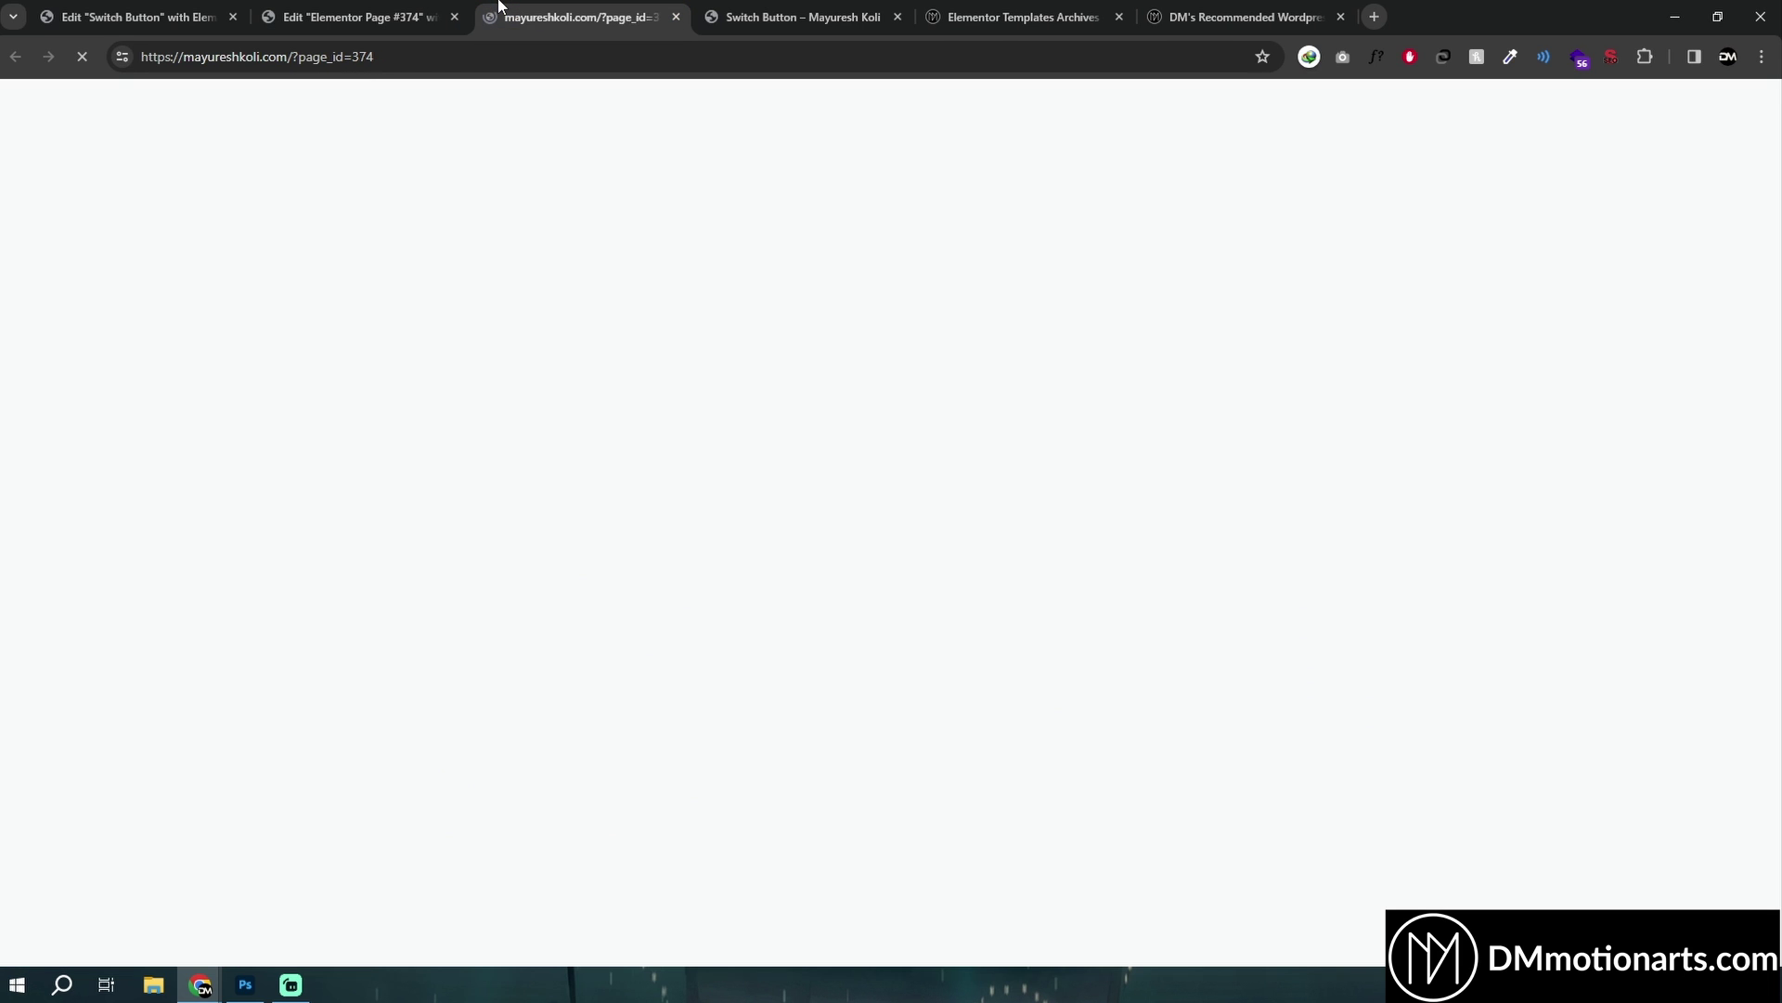
key("ctrl+w")
Publish the page, view it live and try its Monthly/Annually switch.
left_click(307, 943)
left_click(15, 98)
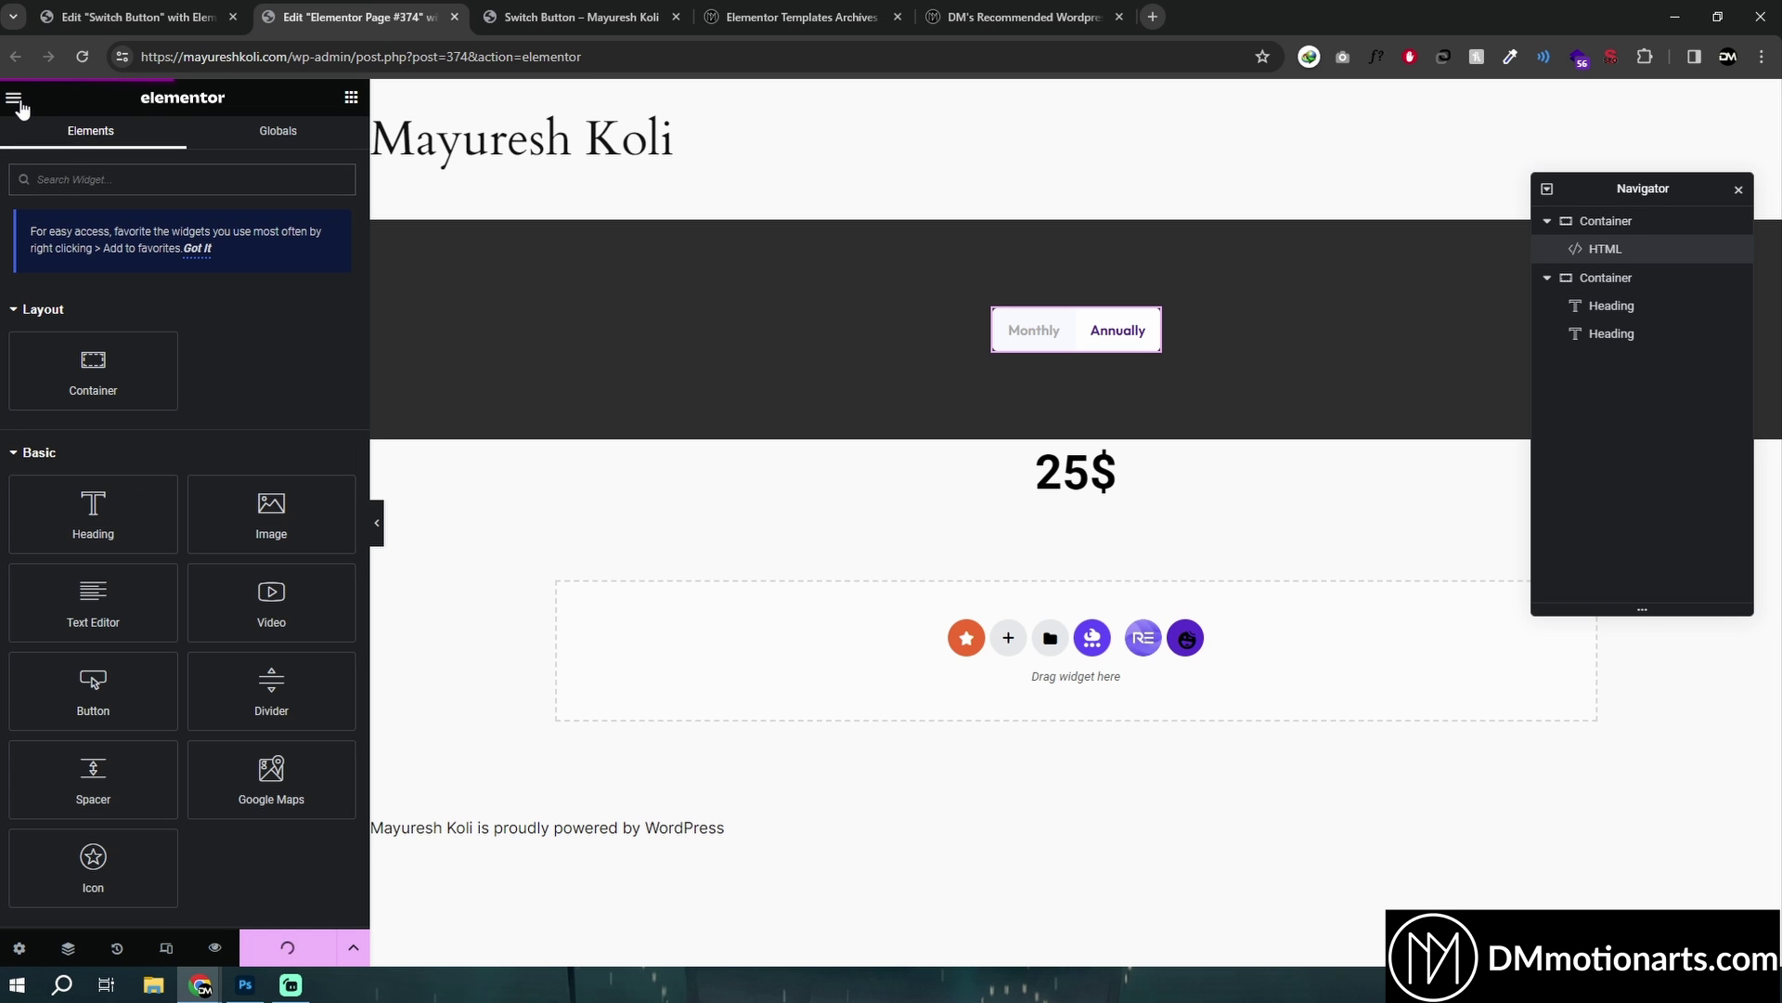
left_click(14, 98)
left_click(85, 455)
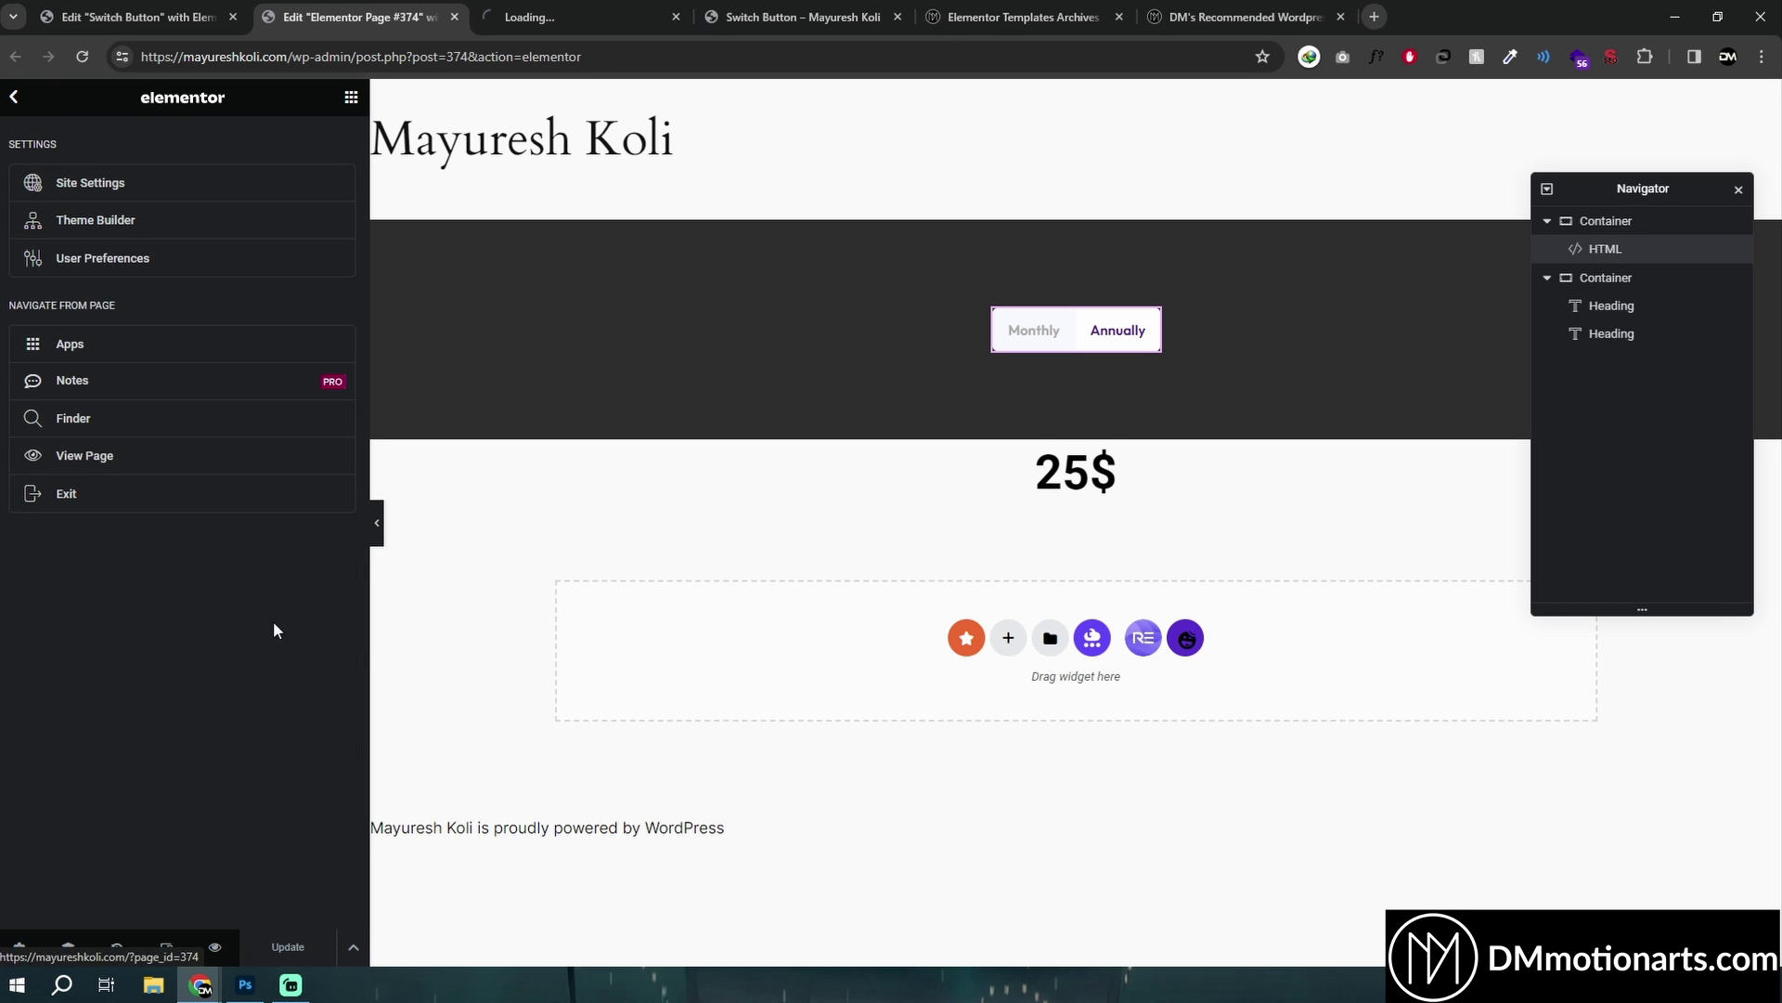
left_click(591, 9)
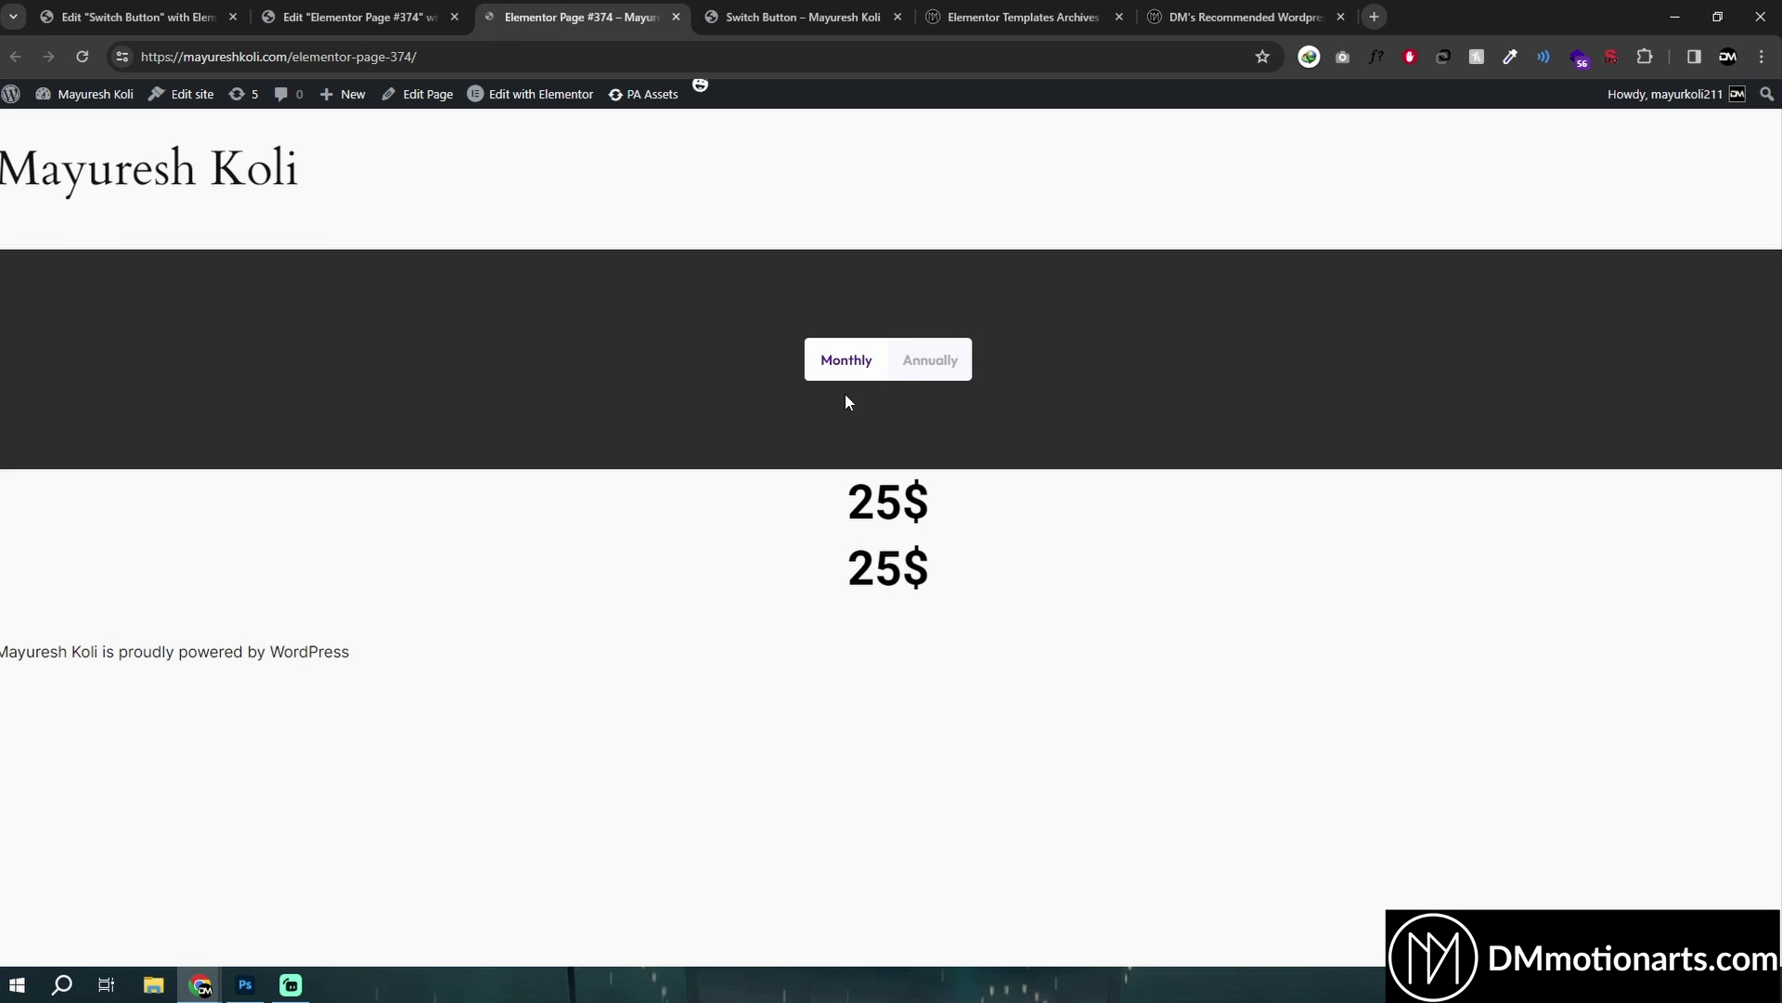
left_click(886, 365)
Set the second heading's title to 155$ in the editor, toggle the switch to check it, and save the page.
left_click(362, 17)
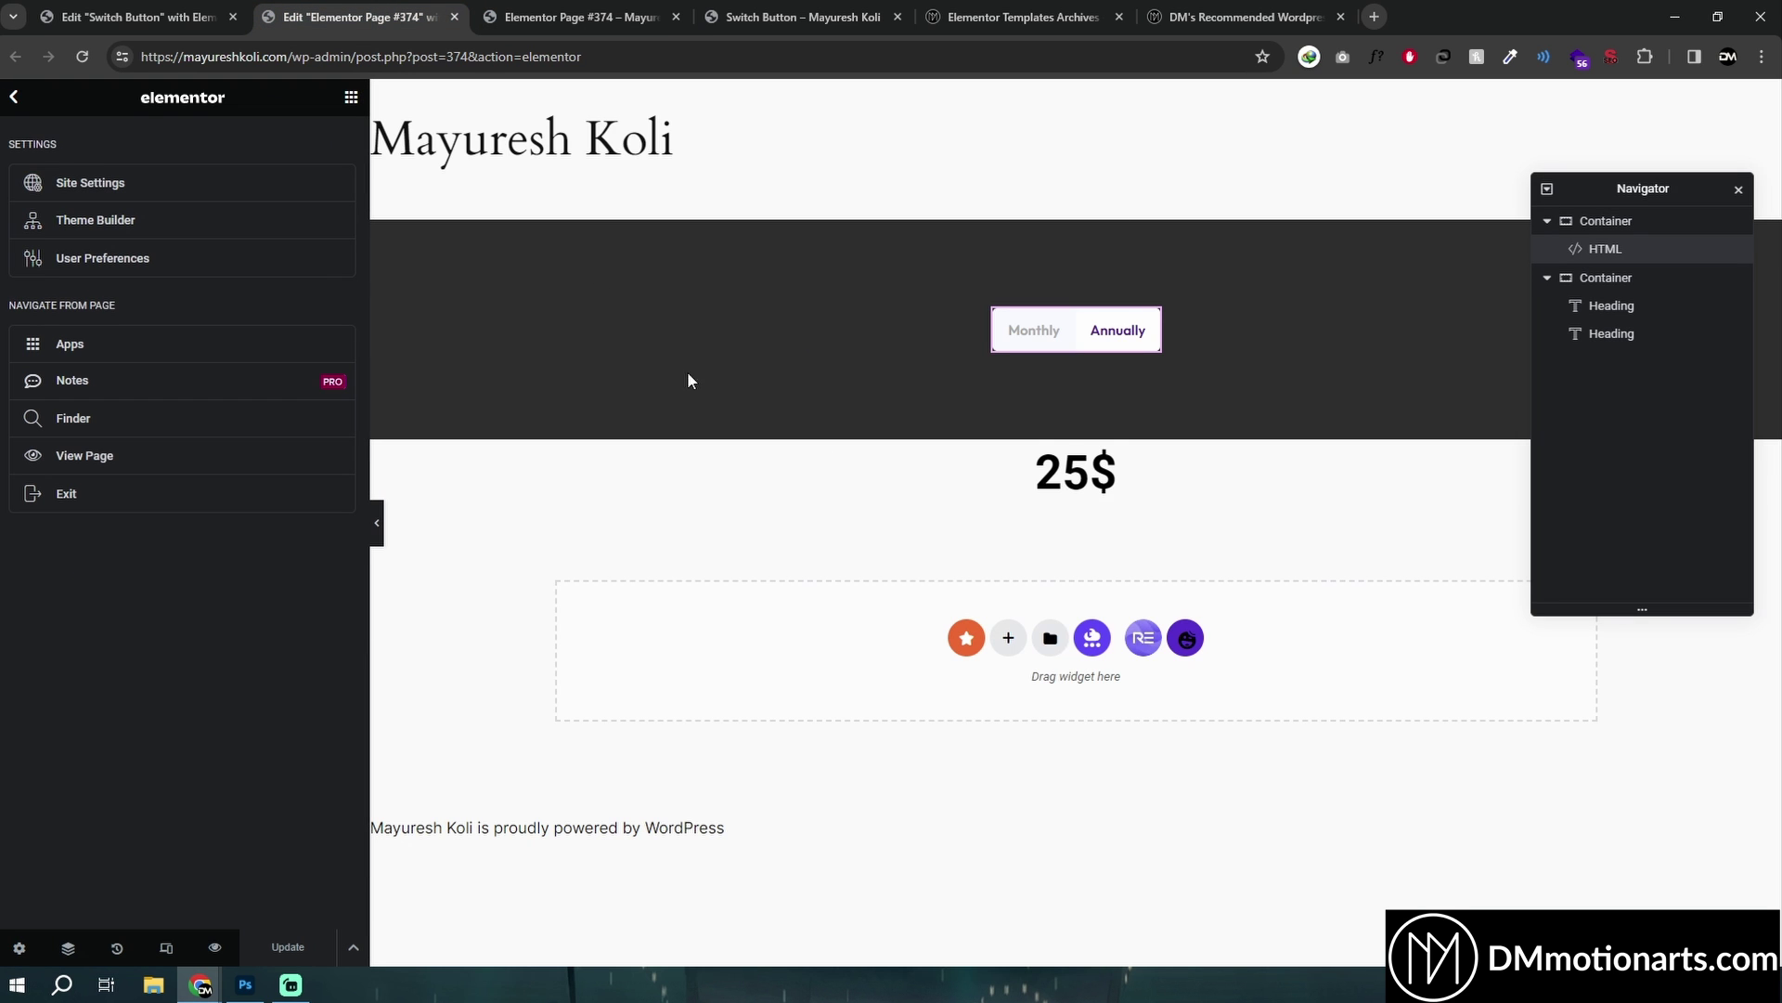
left_click(1624, 334)
left_click(57, 144)
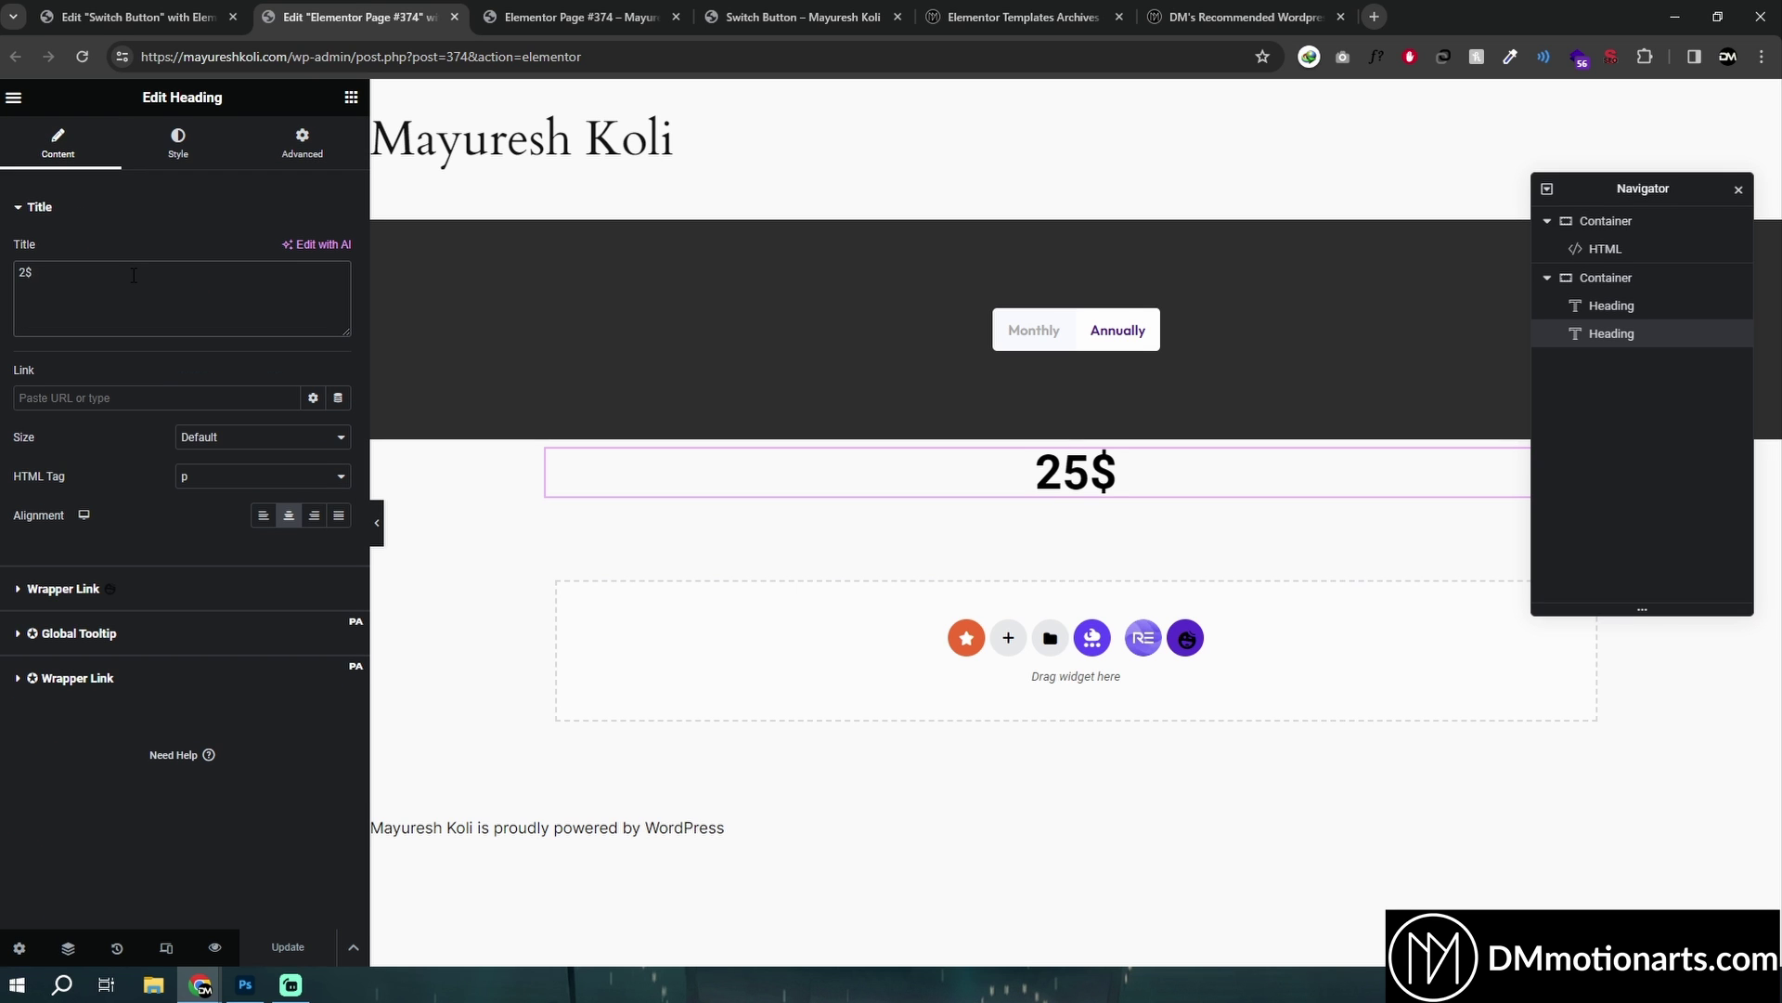
double_click(134, 275)
type("155")
left_click(1098, 336)
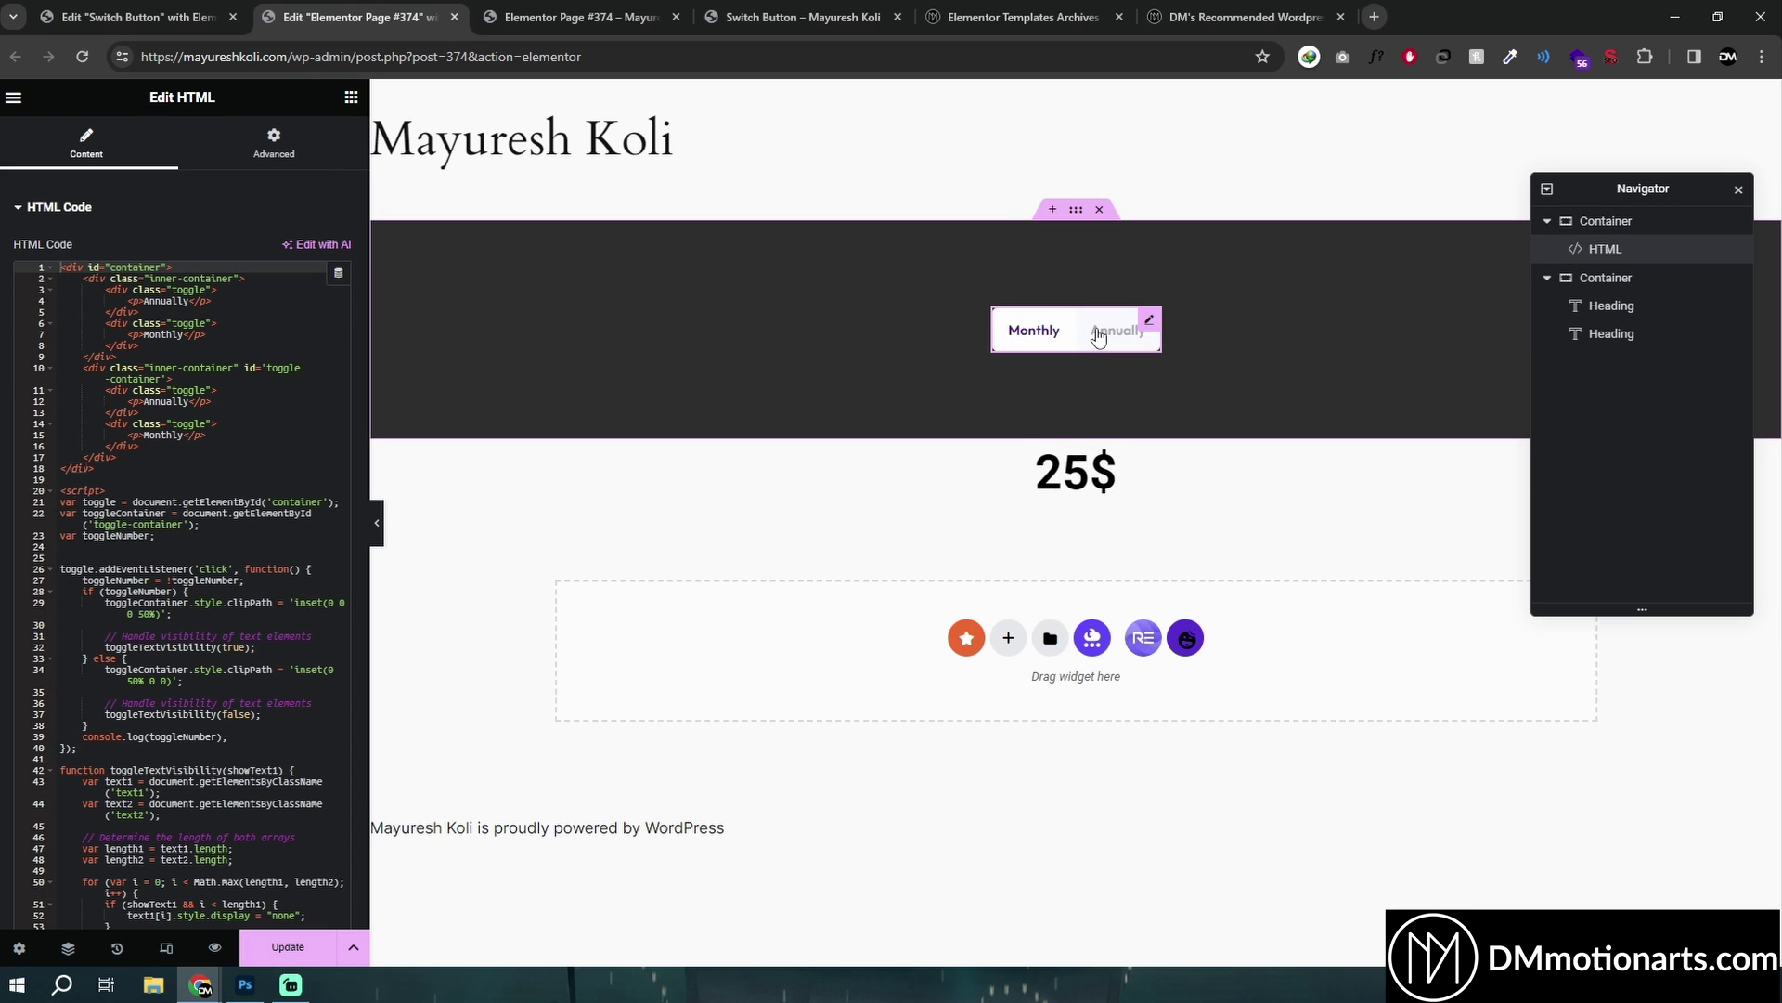
left_click(1098, 336)
key("ctrl+s")
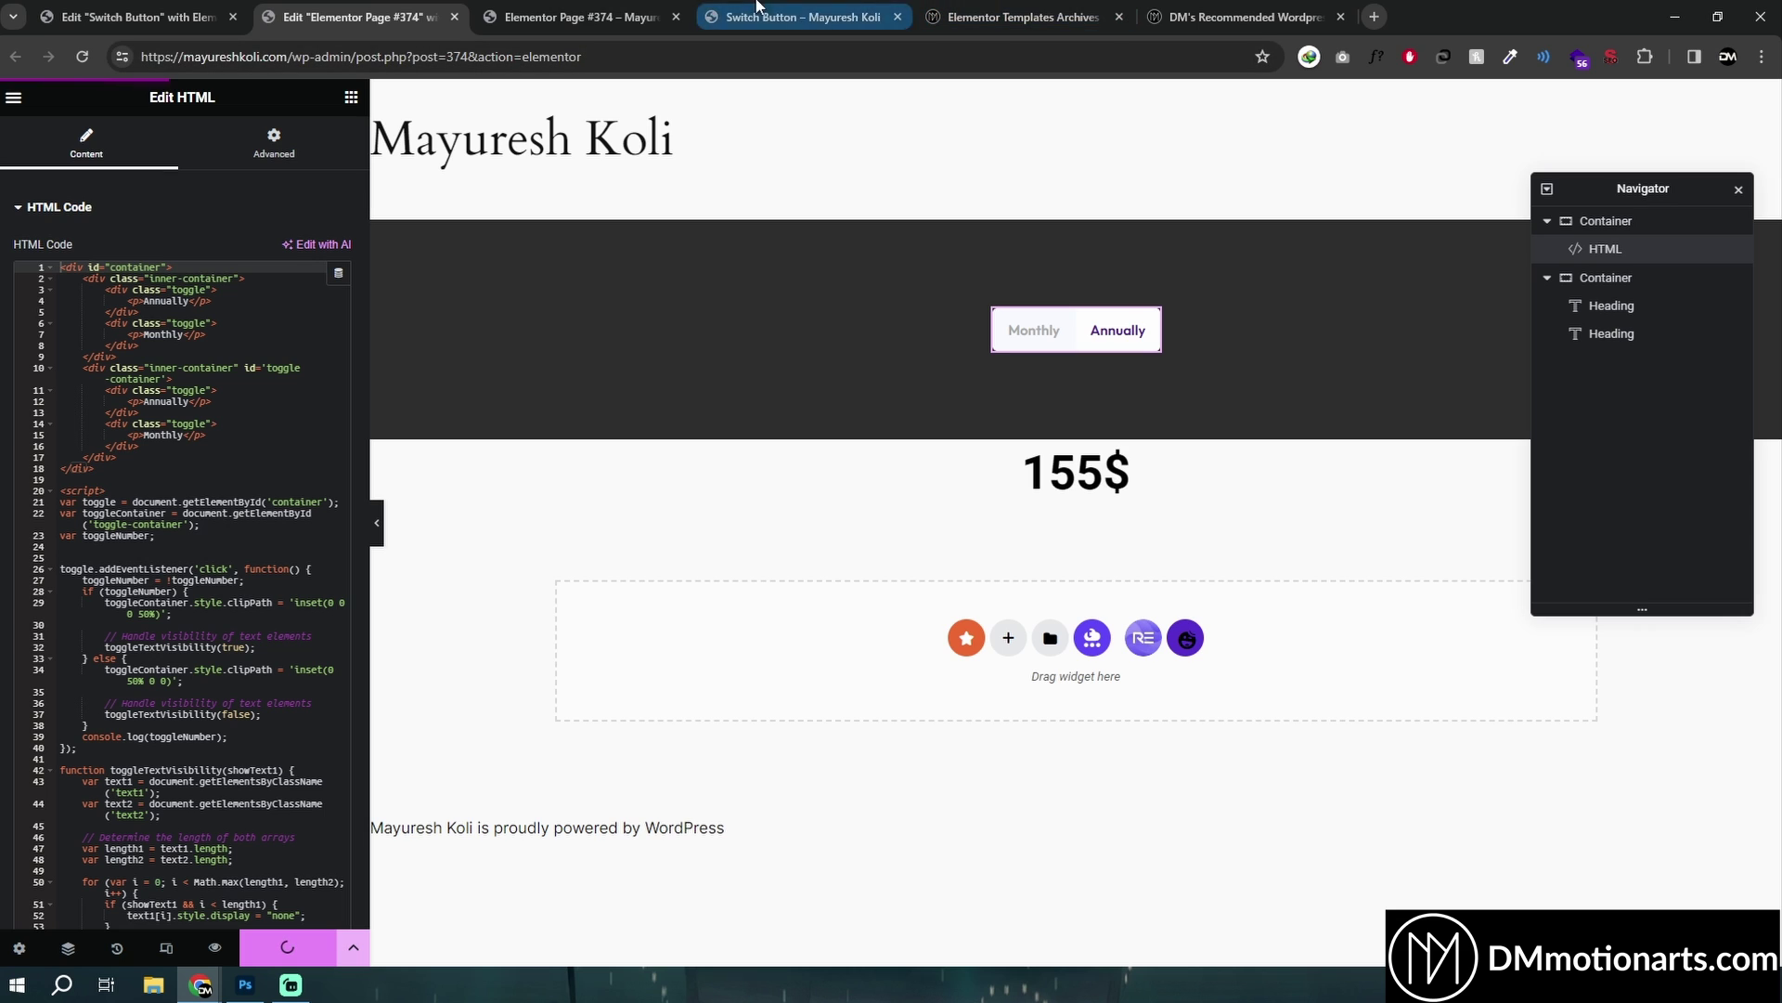
Reload the live page, toggle the switch between Monthly and Annually, and reload it again to check the initial prices.
left_click(599, 17)
key("F5")
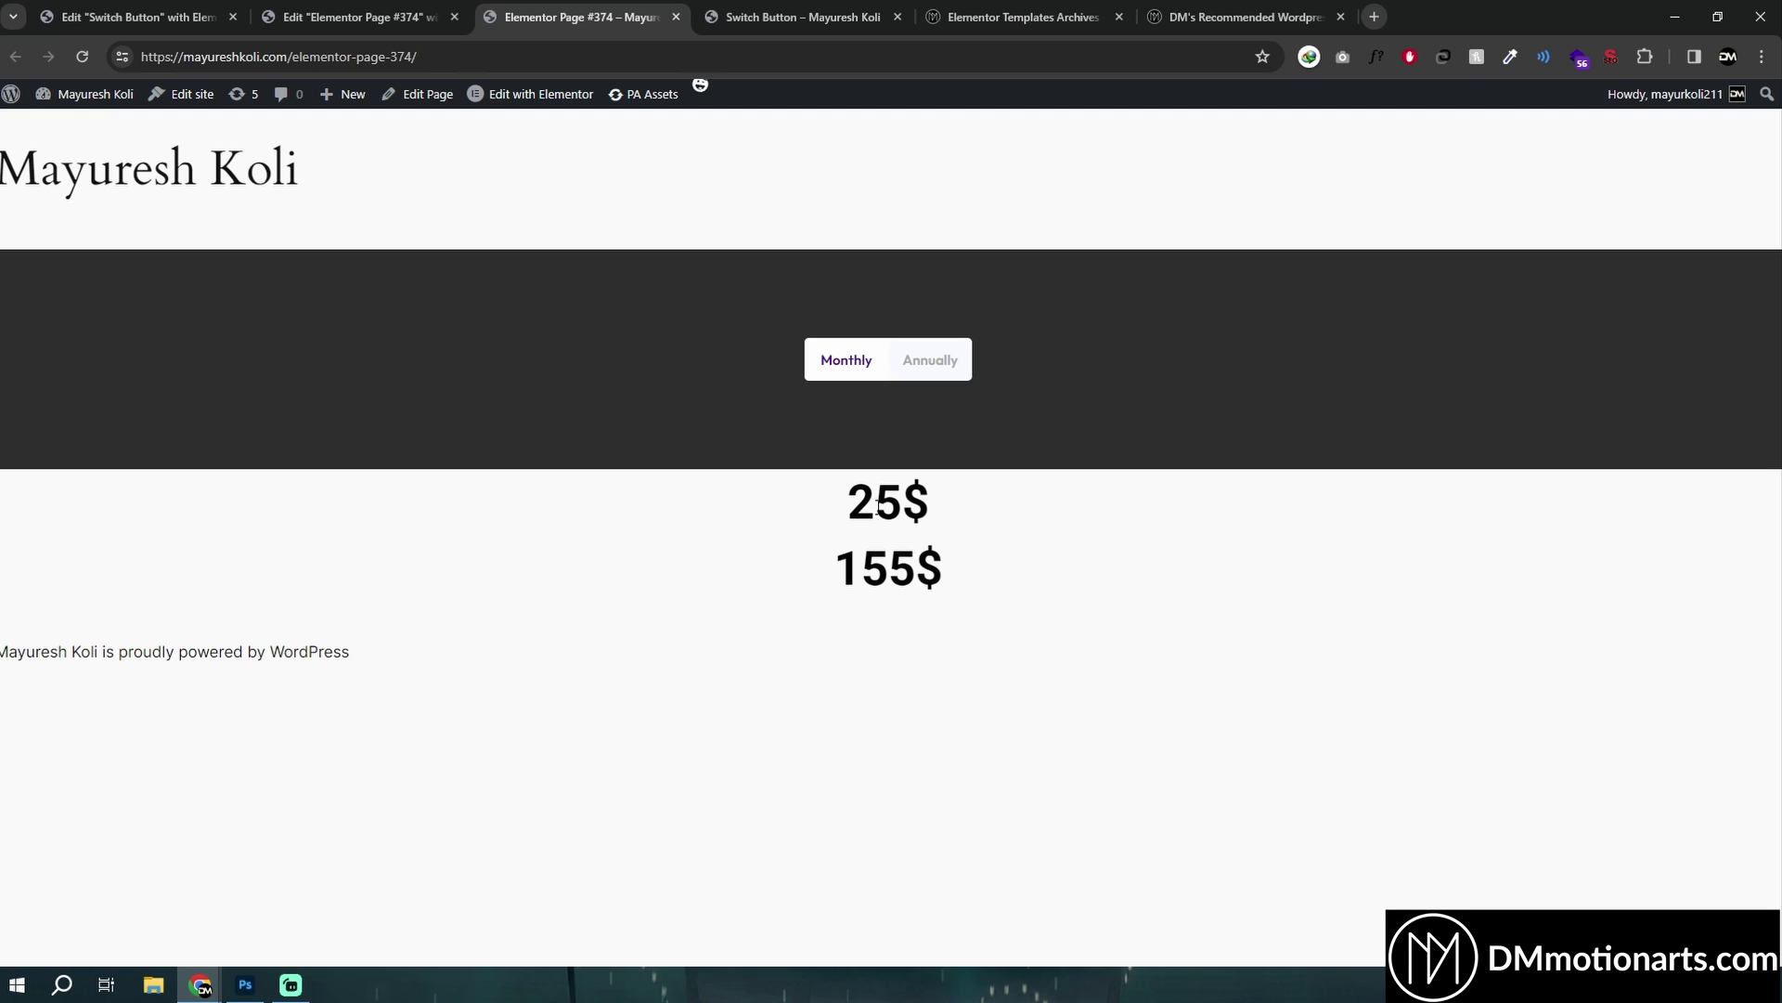
left_click(891, 360)
left_click(841, 361)
left_click(889, 360)
left_click(72, 60)
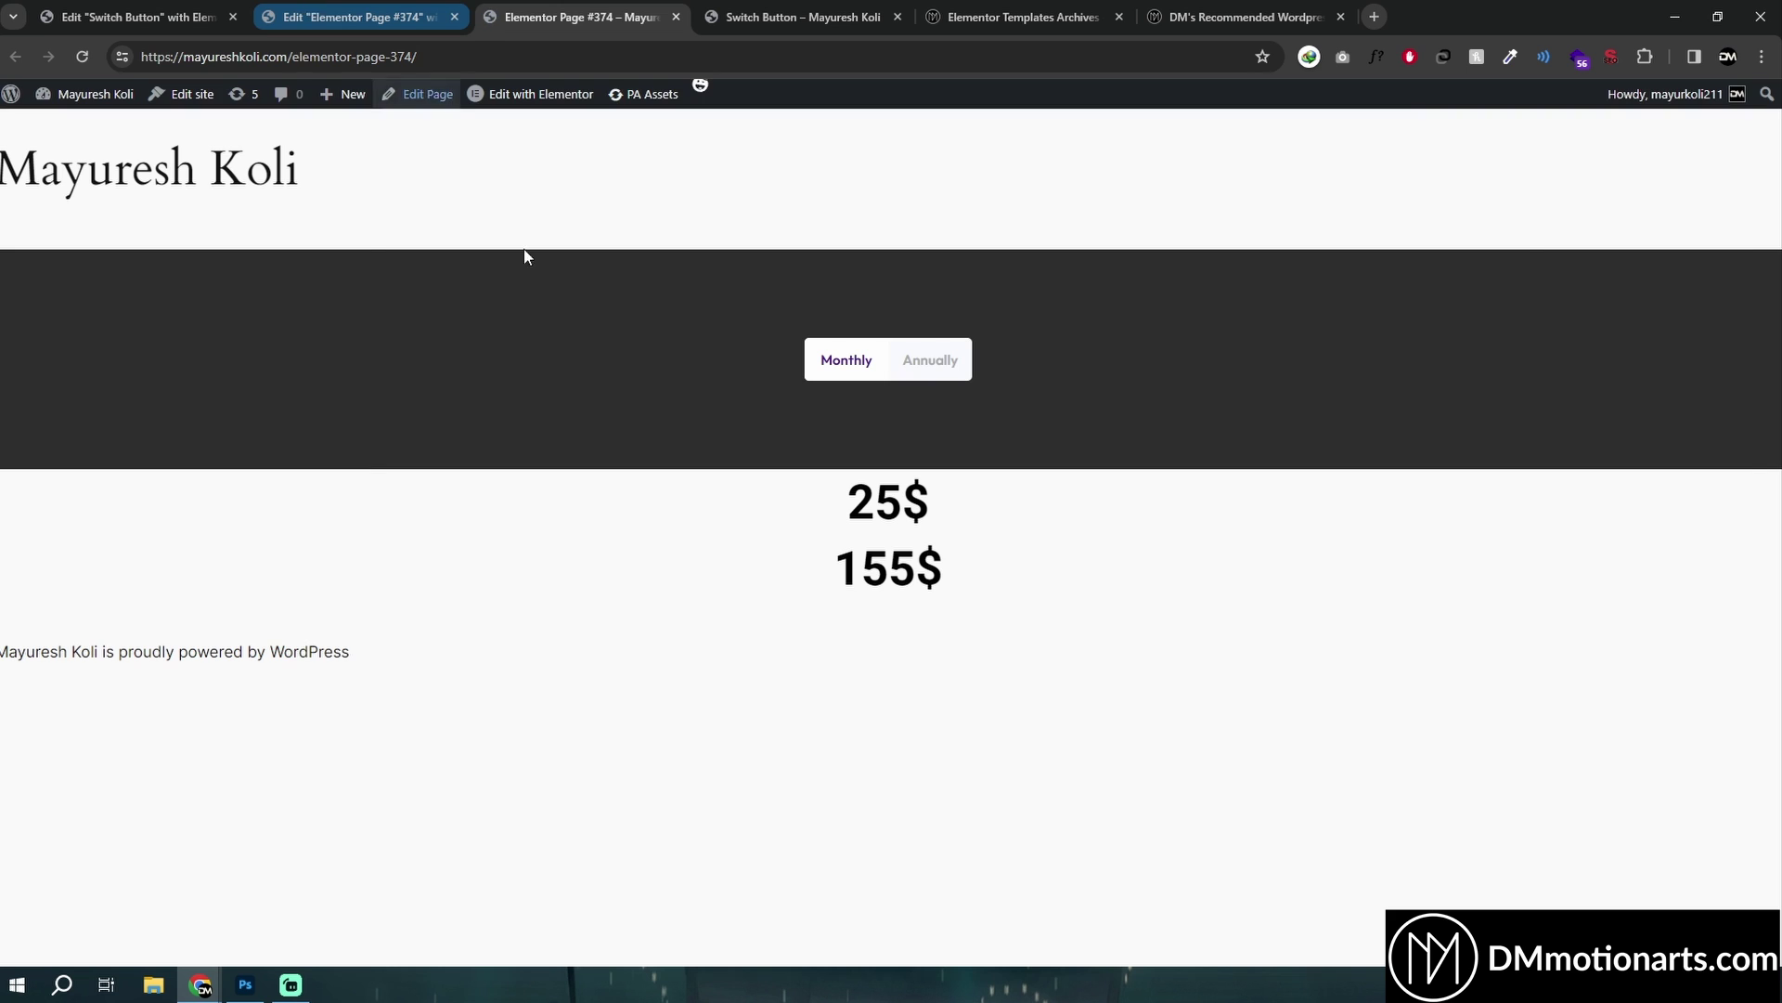
Copy the CSS class text2 from the 155$ heading's settings in the page editor.
left_click(353, 17)
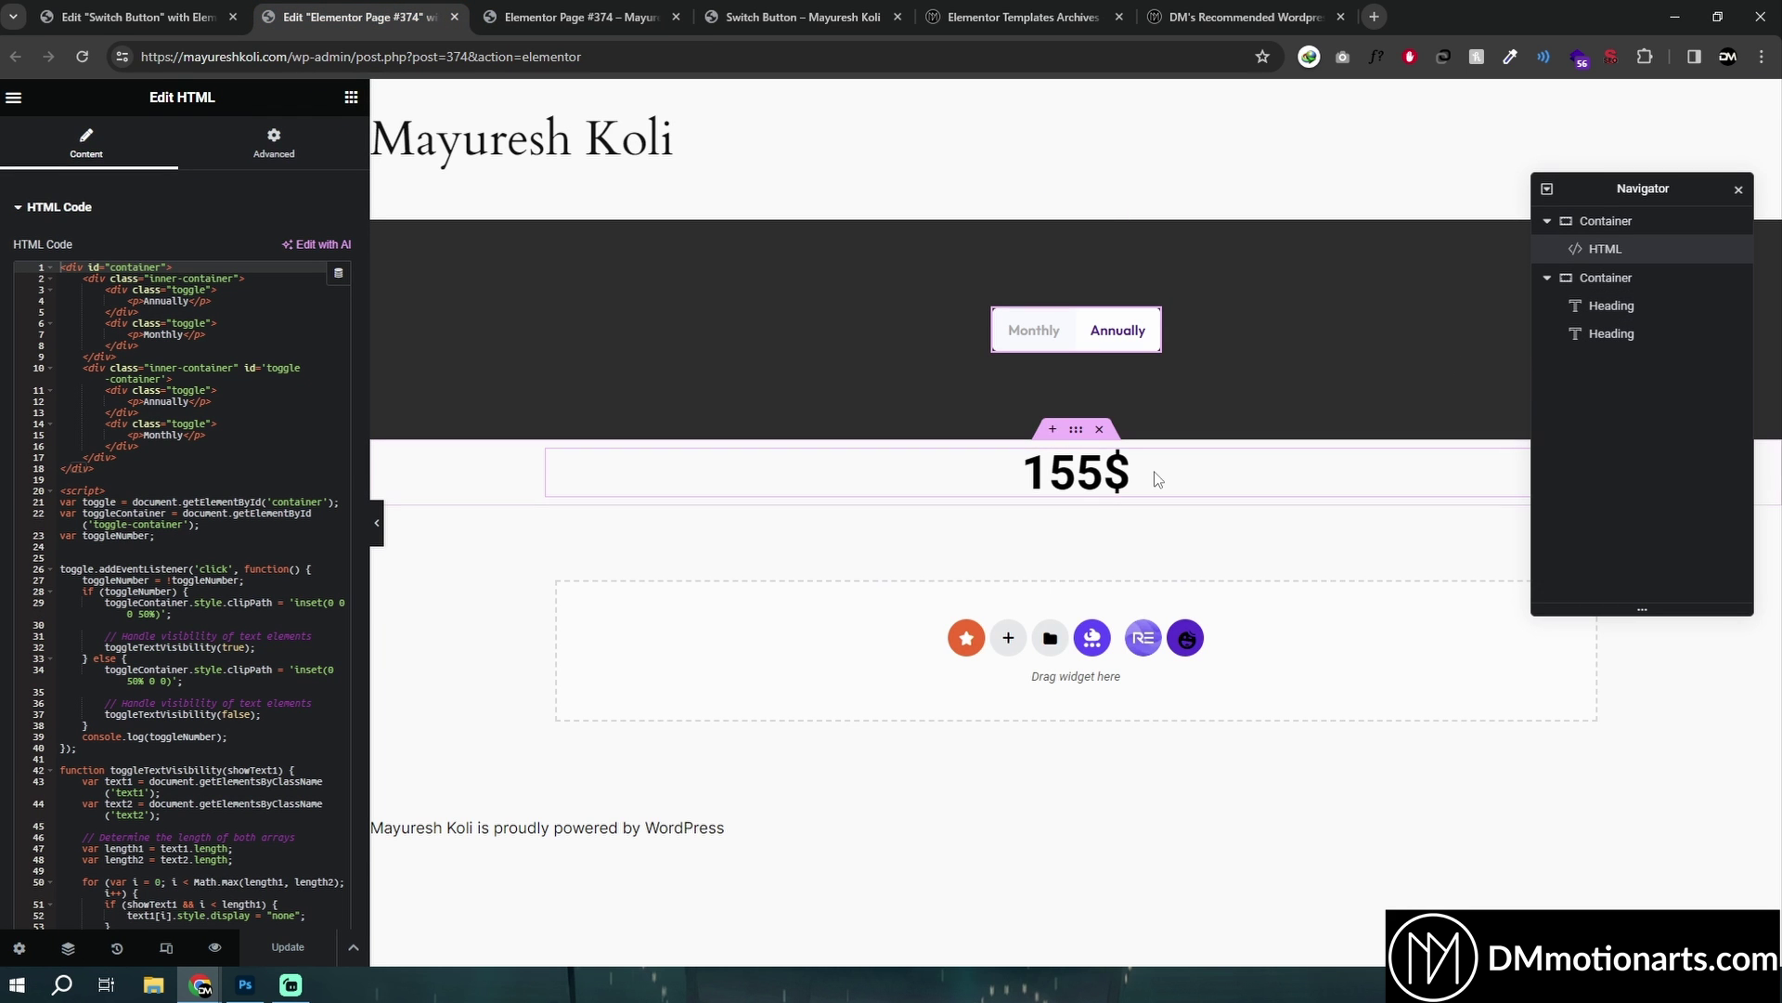
left_click(1589, 341)
left_click(302, 144)
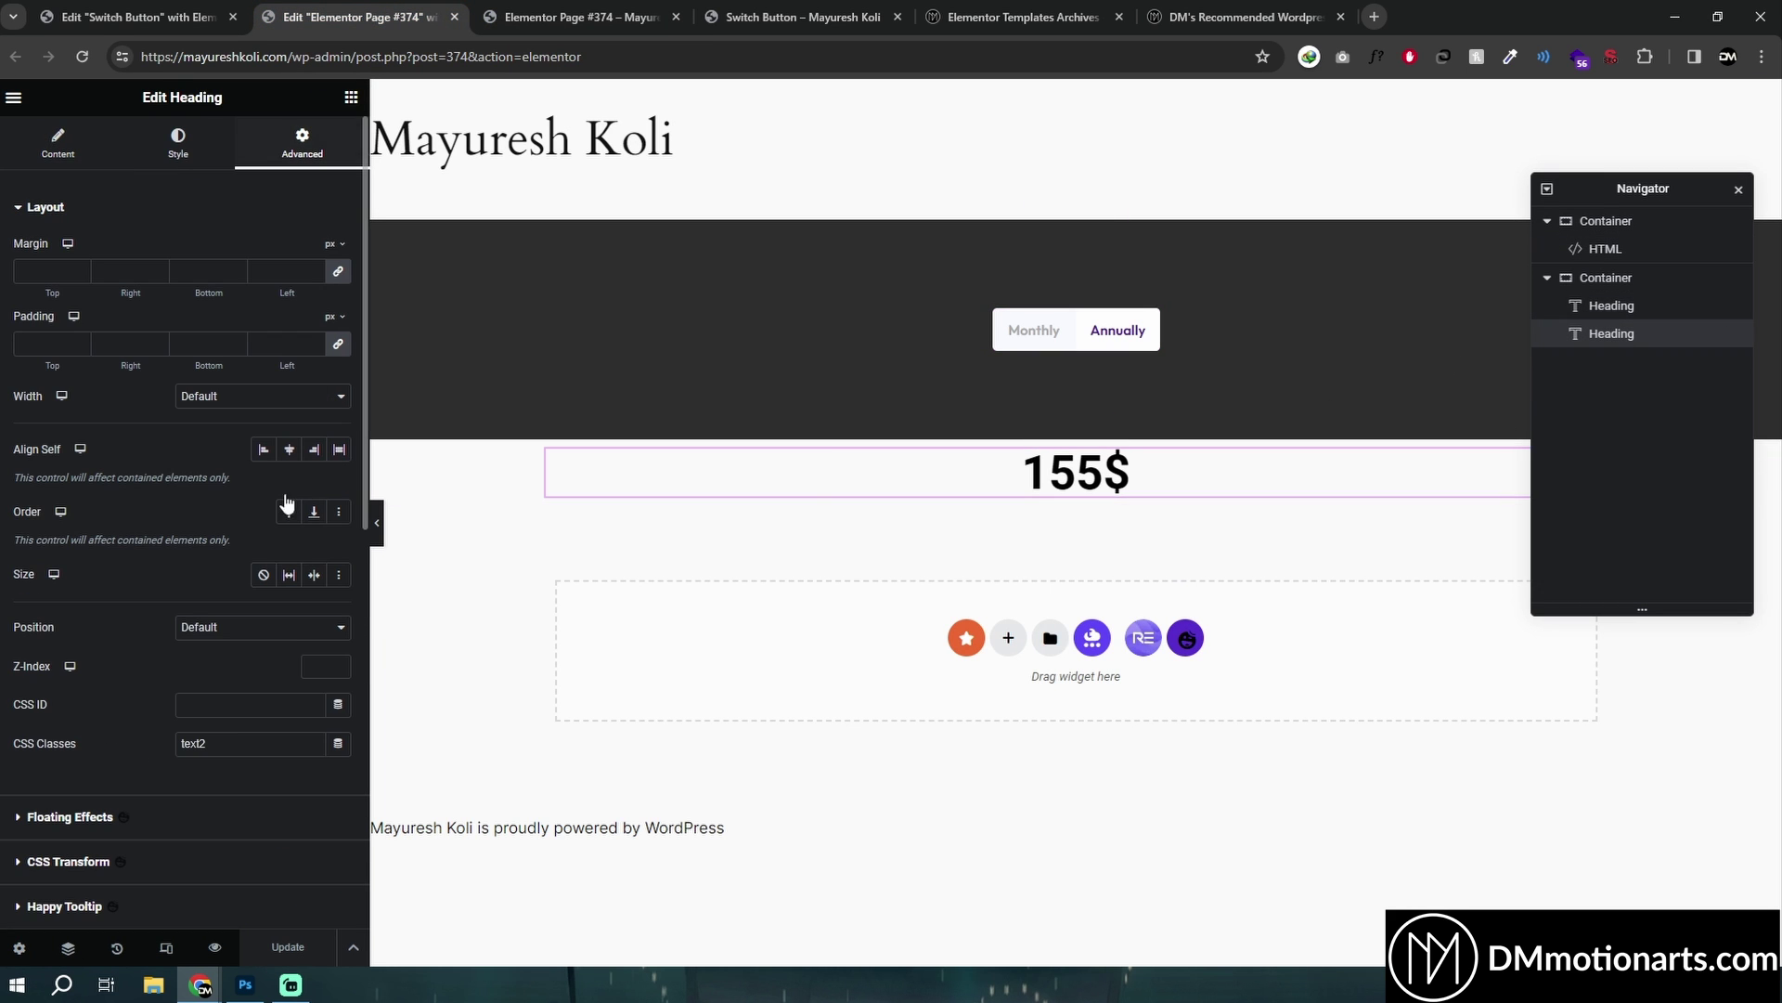
left_click(237, 741)
right_click(229, 744)
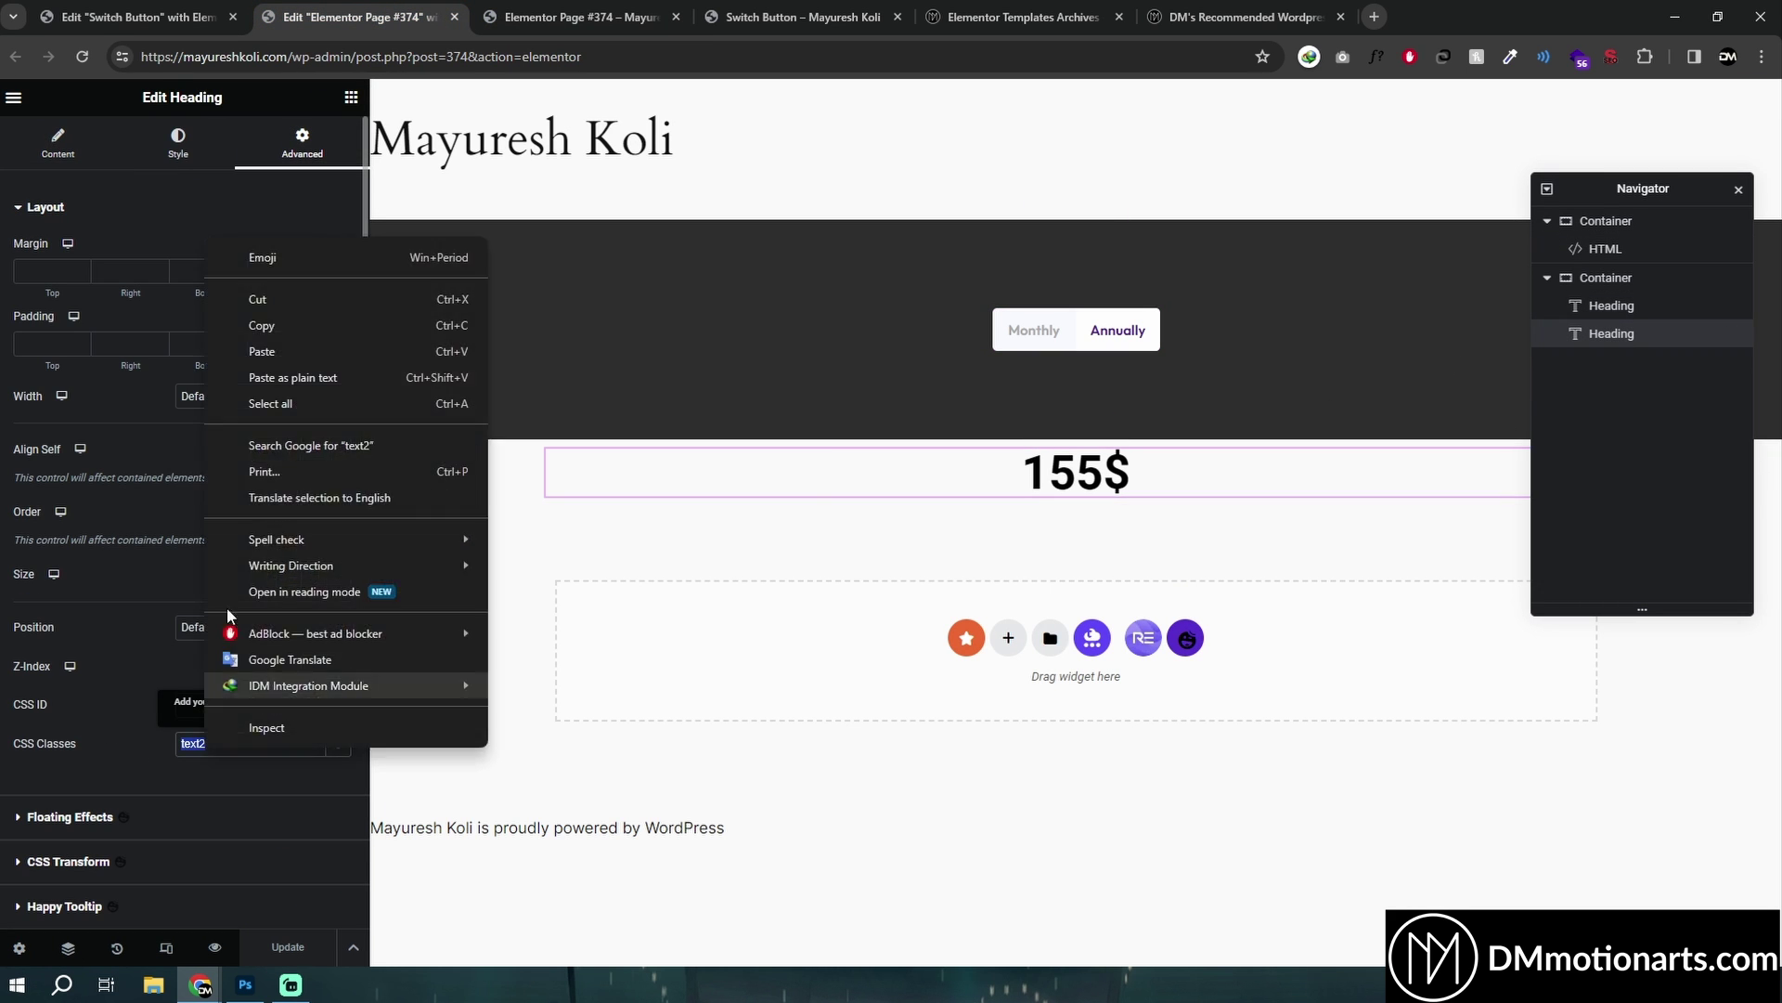
left_click(262, 332)
Add the custom CSS rule .text2 { display: none; } to the 155$ heading and update the page.
scroll(186, 650, "down", 8)
left_click(70, 796)
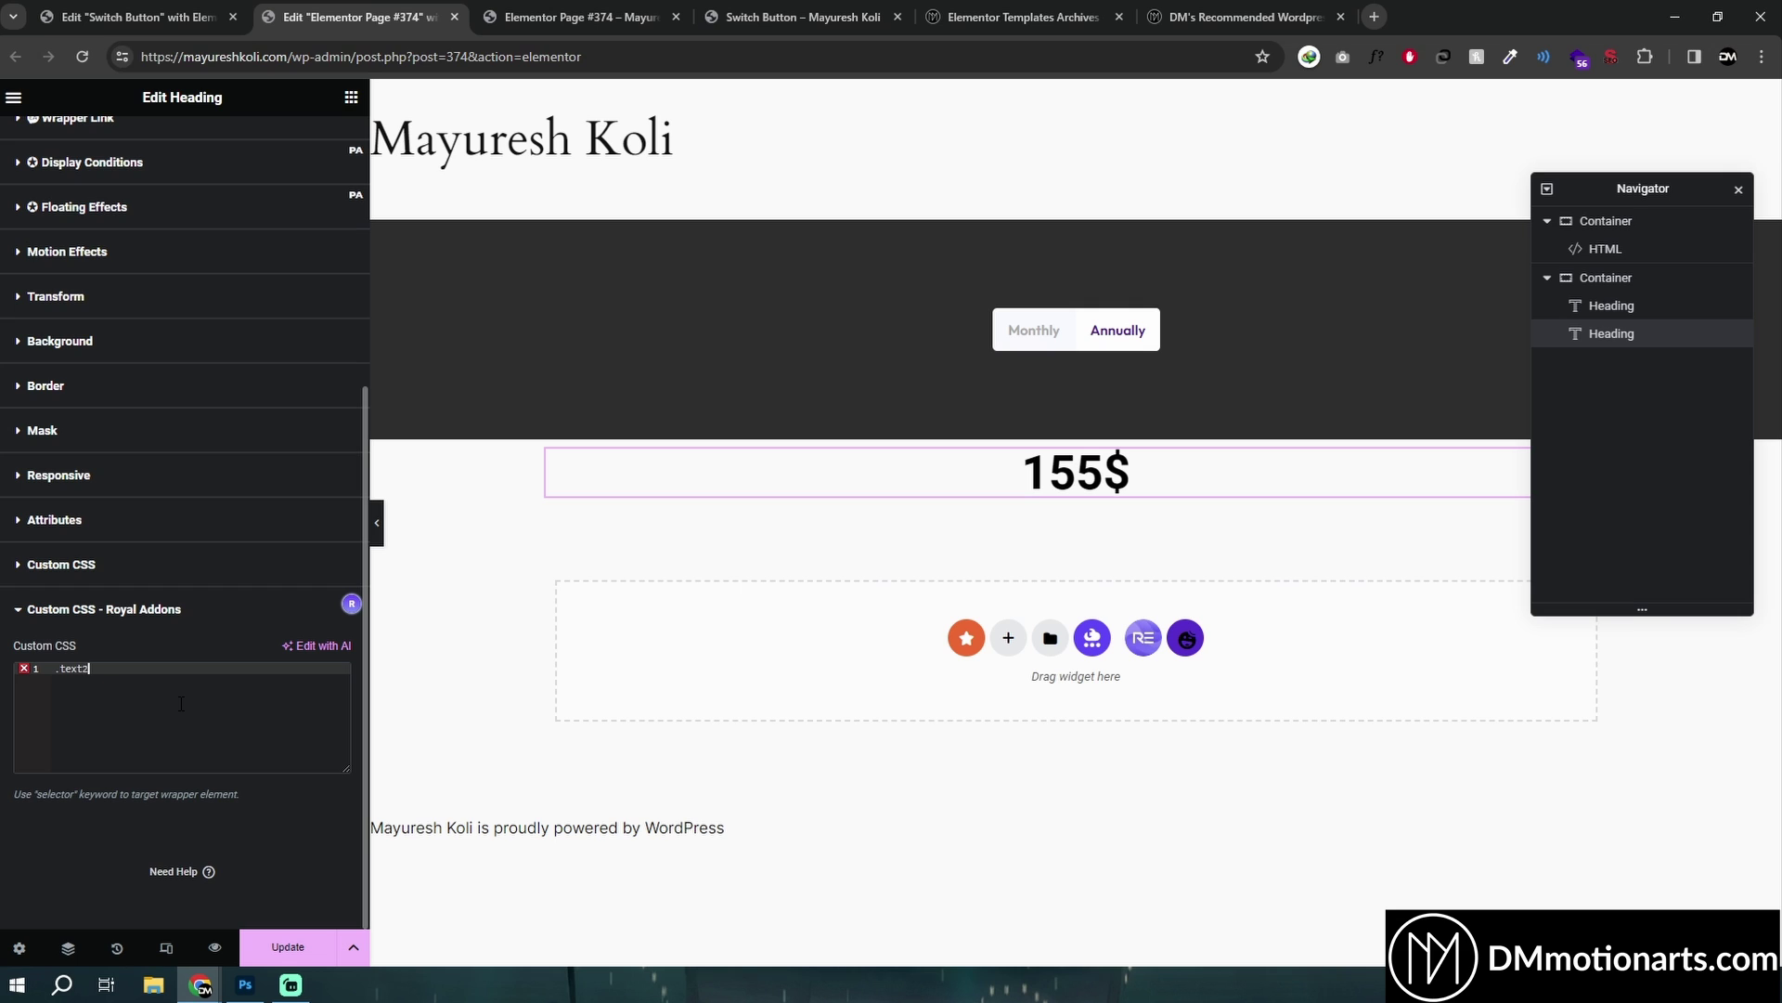
key("Return")
key("Return")
key("Return")
key("Return")
type("}")
key("Up")
key("Up")
type("d")
key("Return")
type("none;")
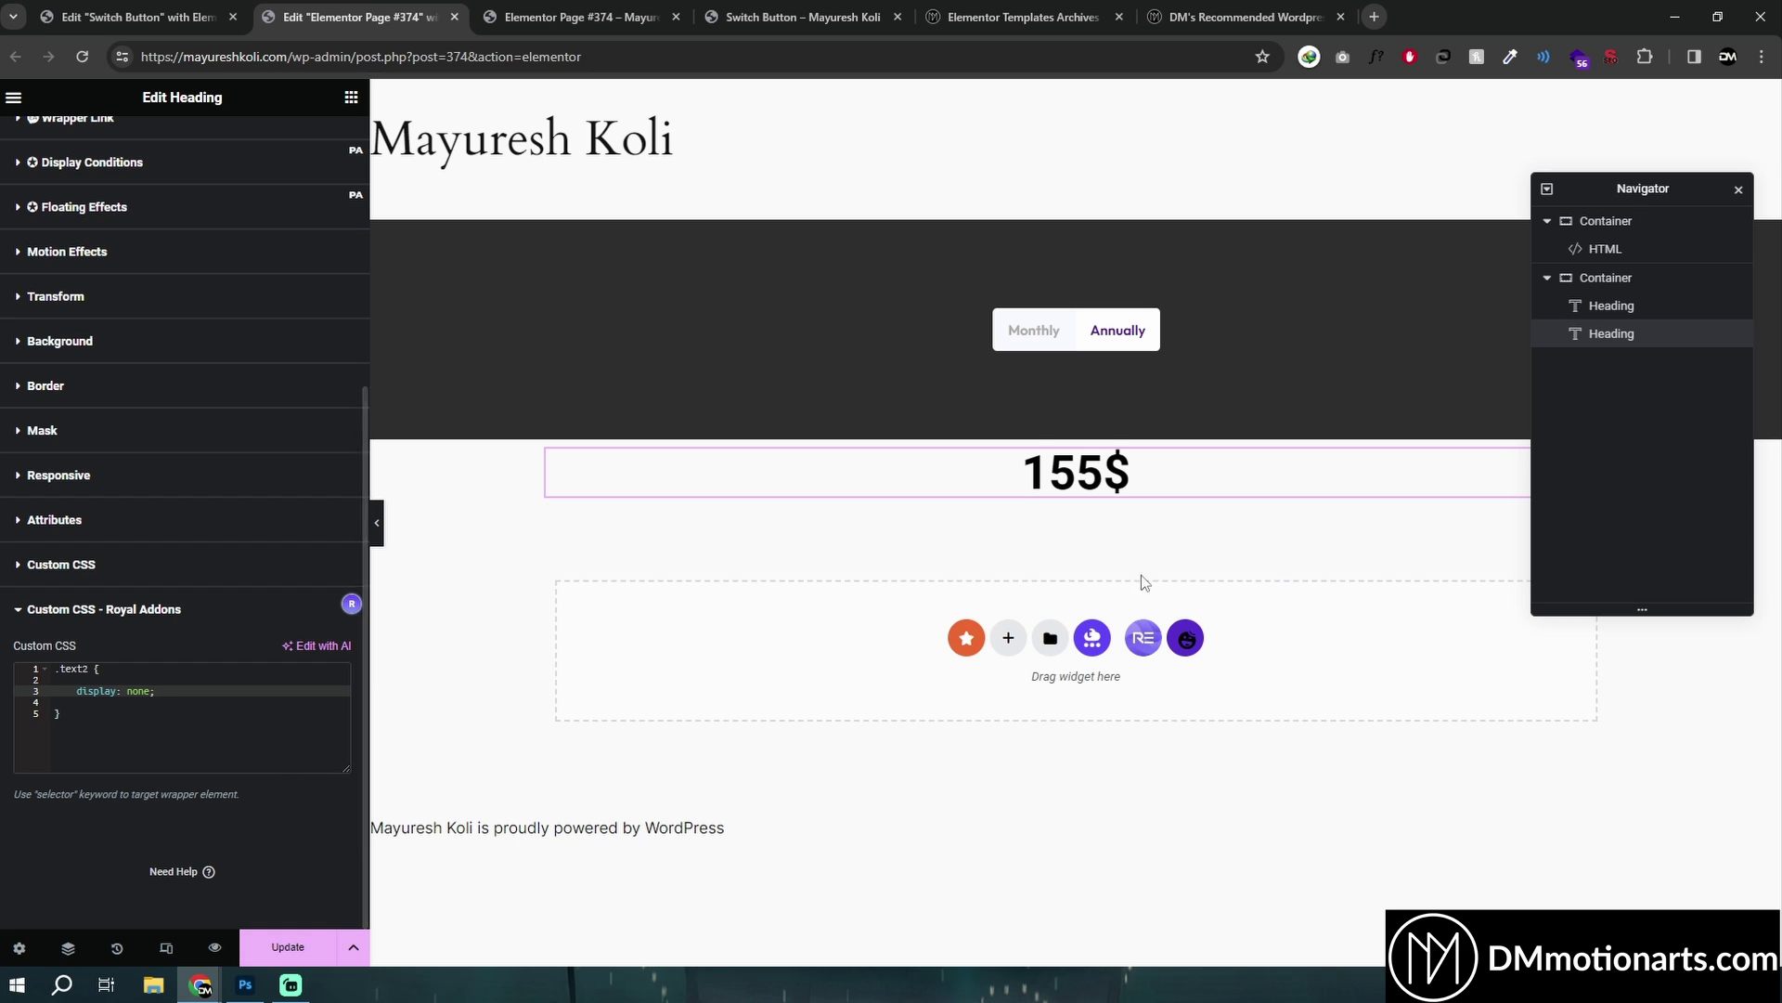
left_click(286, 945)
left_click(93, 668)
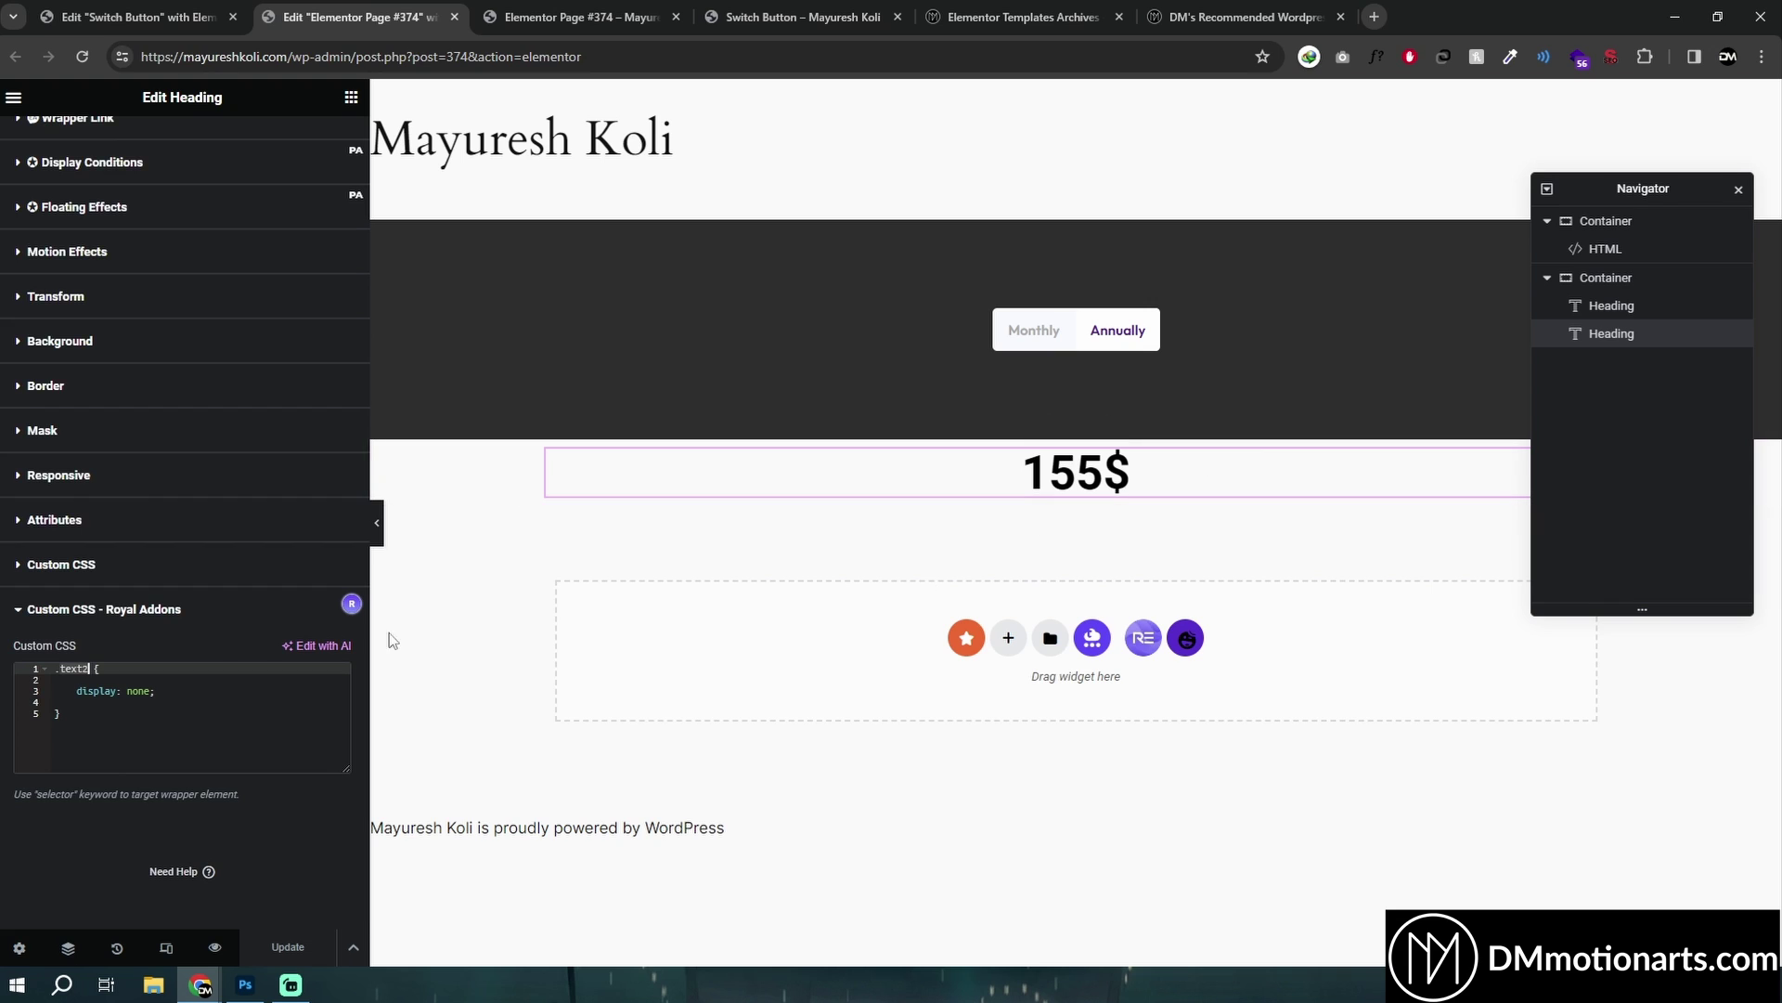
left_click(320, 703)
left_click(60, 668)
key("ctrl+a")
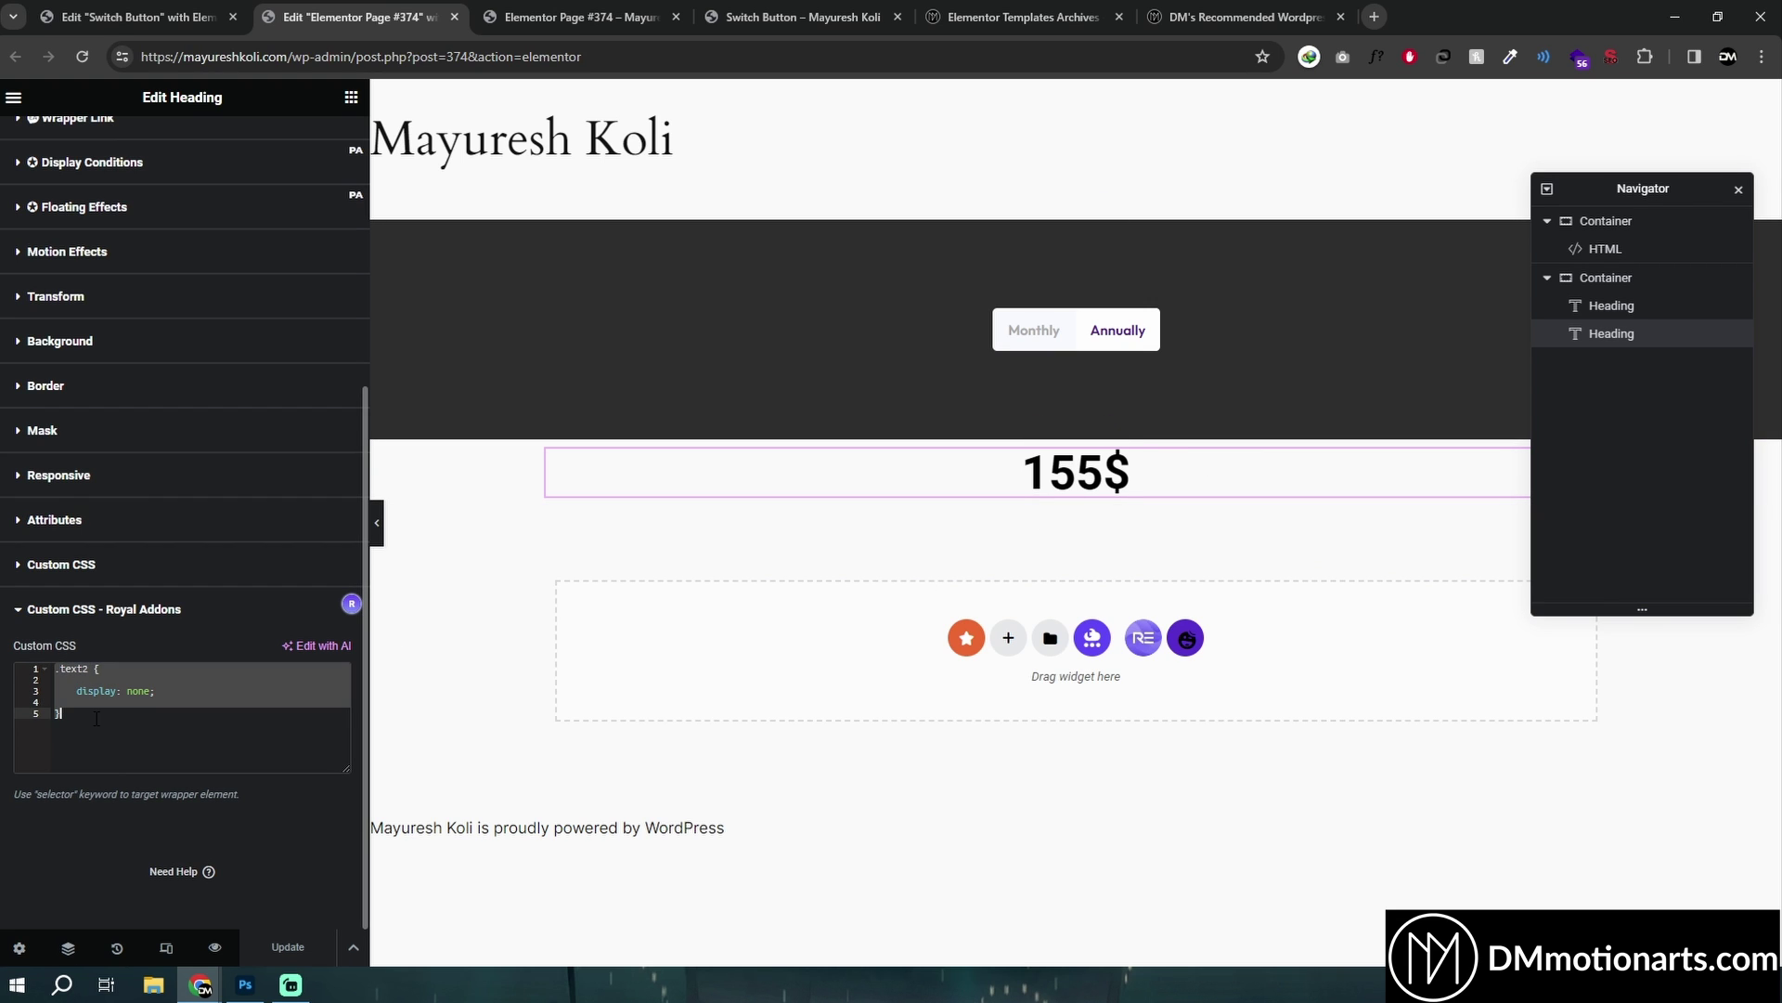
left_click(61, 668)
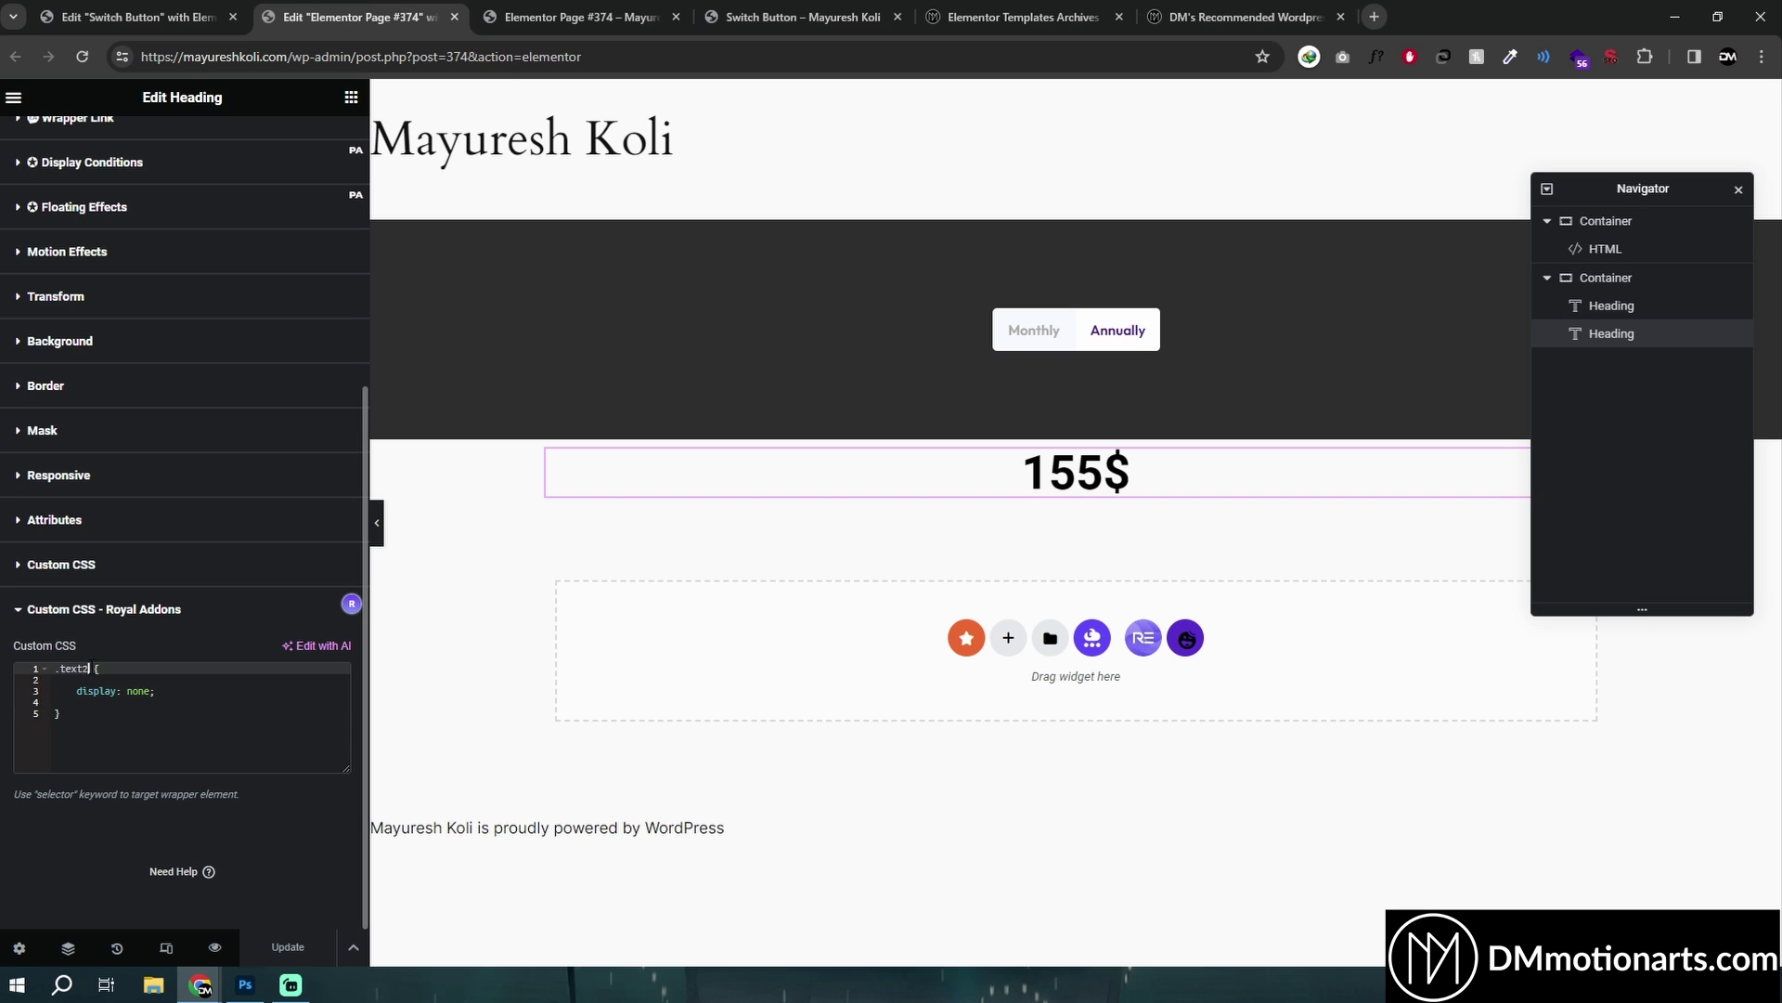
Reload the live Elementor Page #374 and toggle the switch to check which price each option shows.
left_click(798, 17)
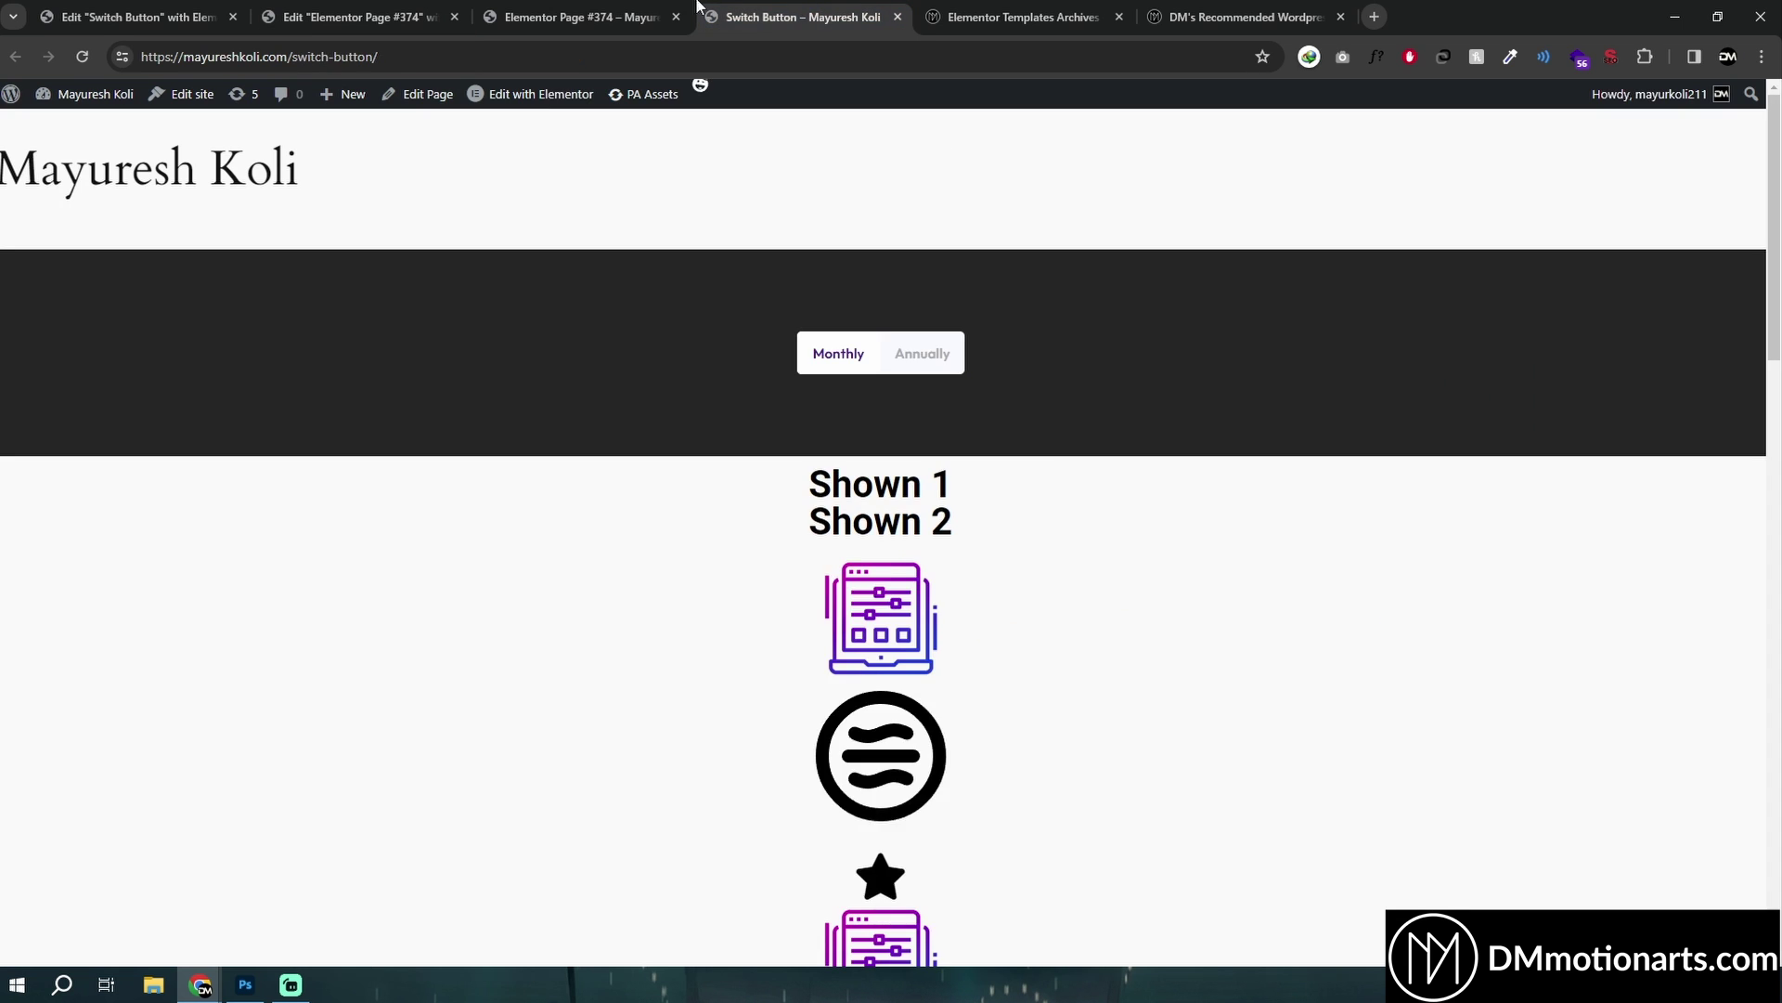
left_click(580, 16)
key("F5")
key("ctrl+shift+Tab")
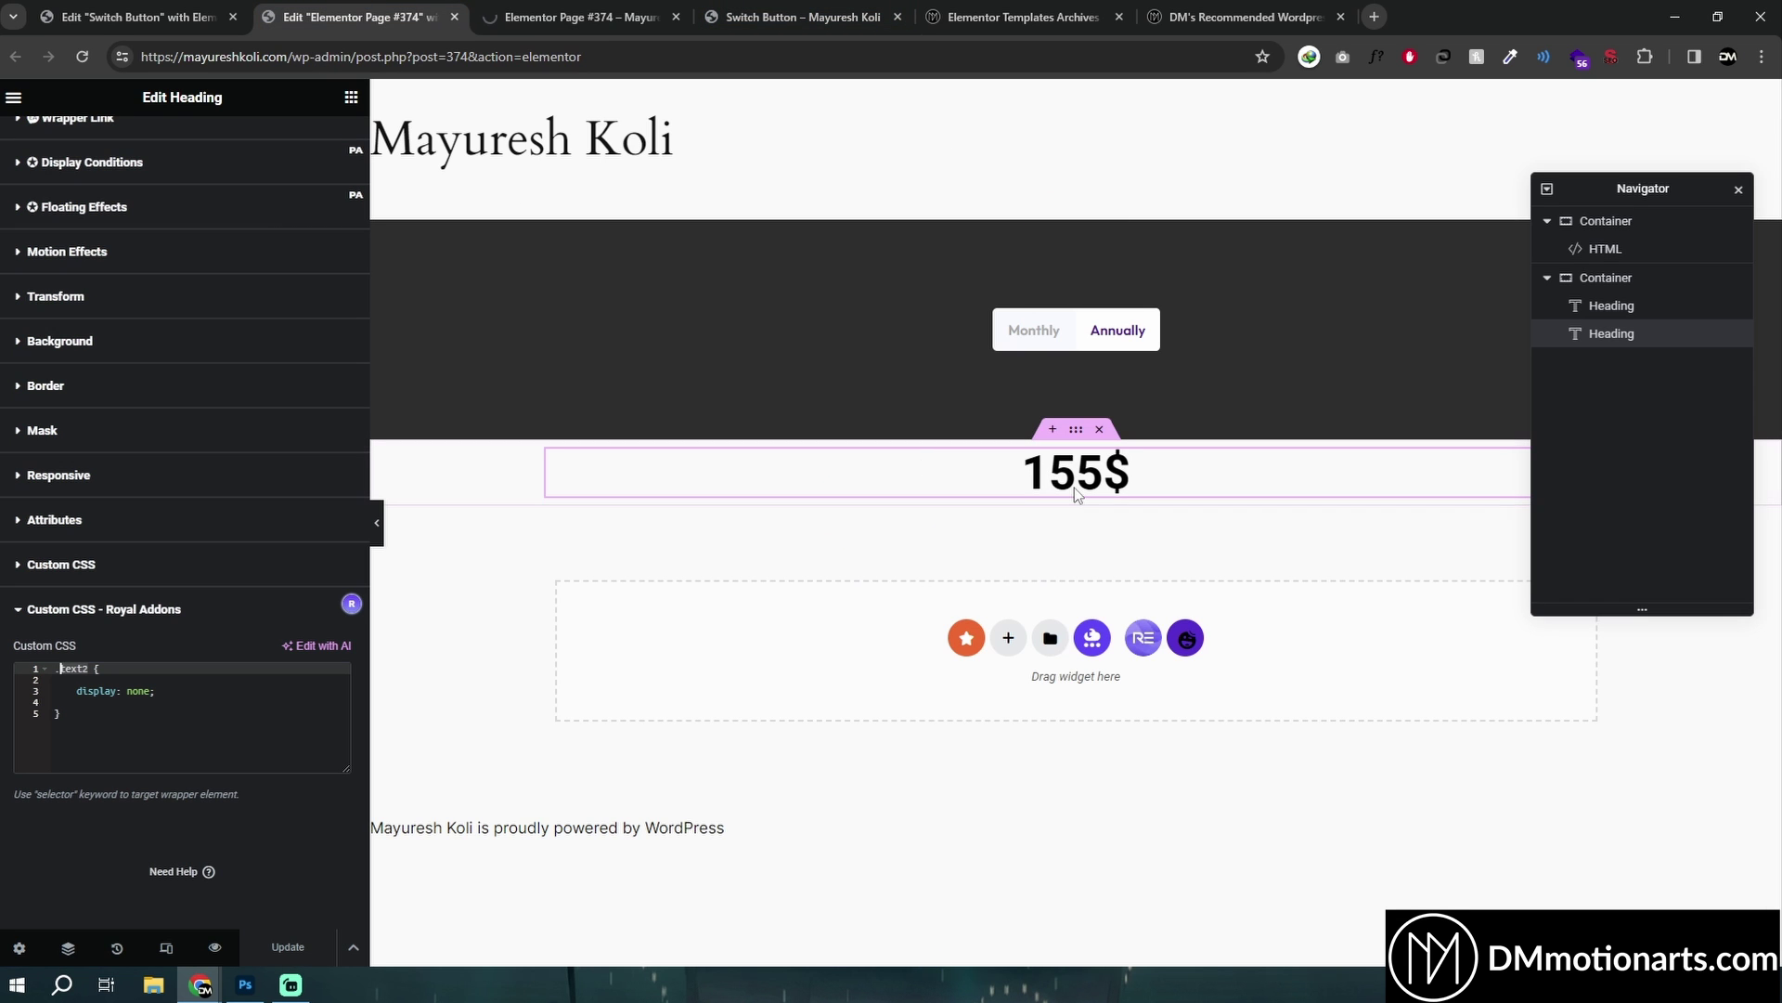
key("ctrl+Tab")
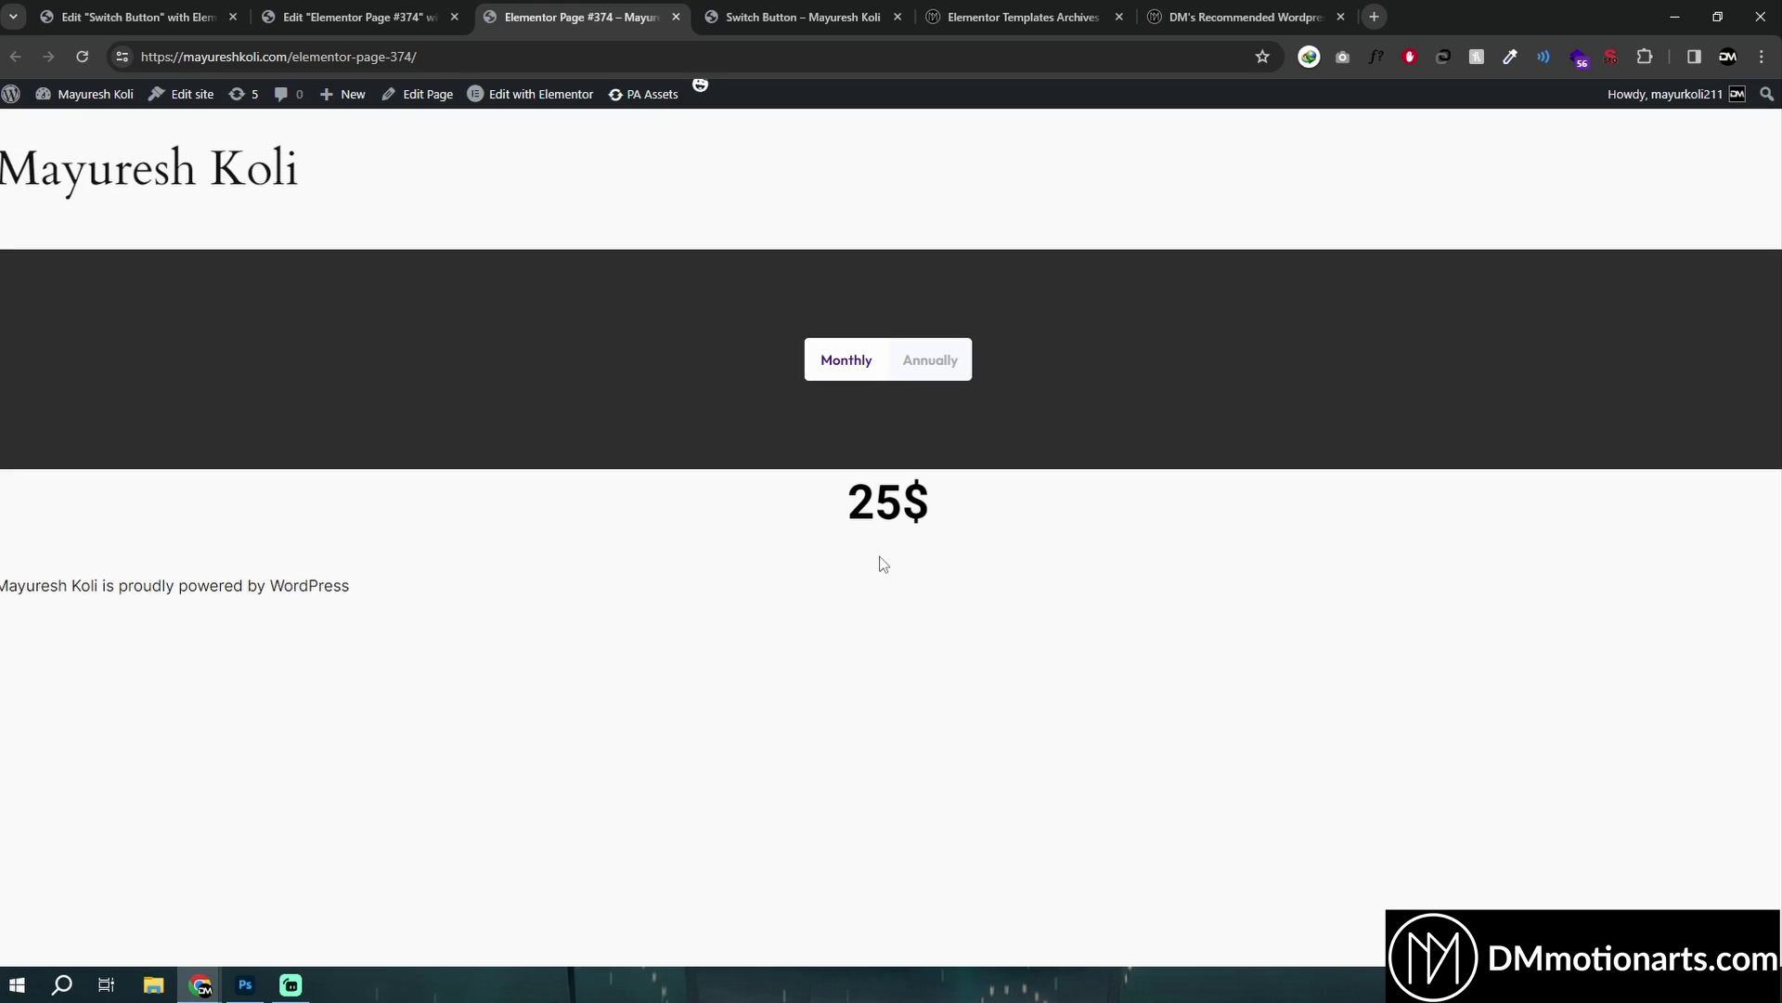
left_click(901, 376)
left_click(901, 376)
left_click(902, 376)
Return to the Elementor Page #374 editor and show the list of available widgets.
key("ctrl+shift+Tab")
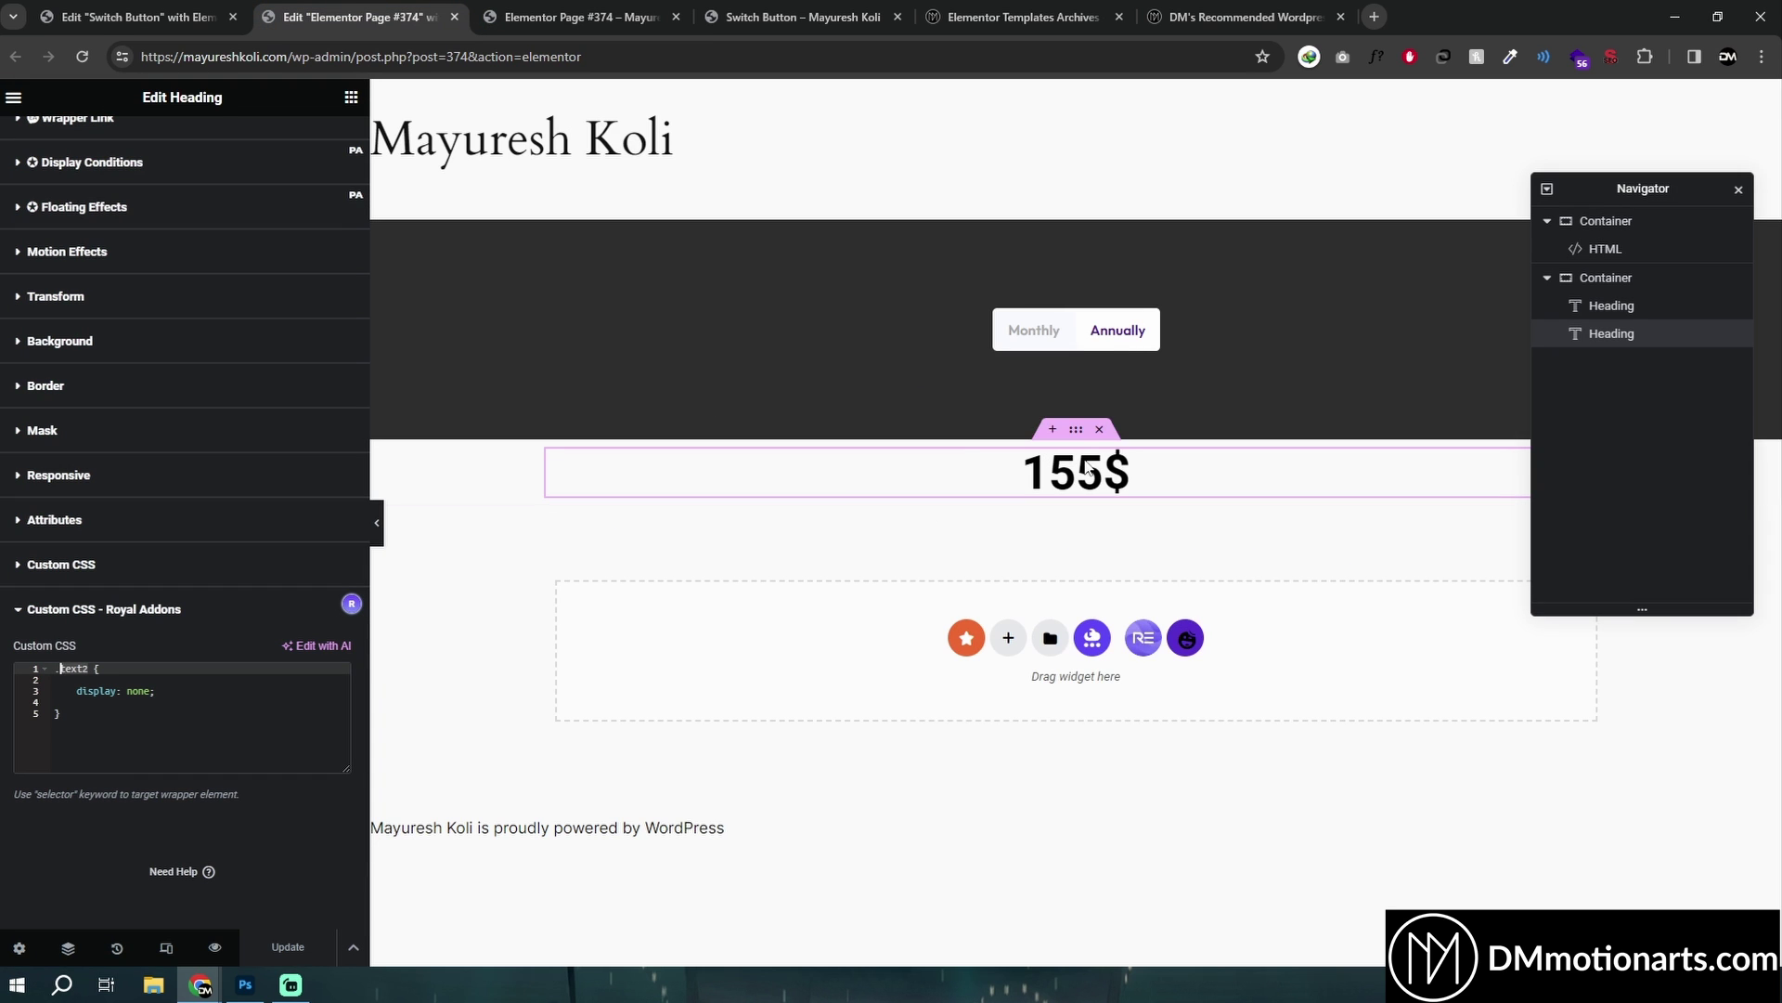
right_click(1088, 461)
left_click(351, 97)
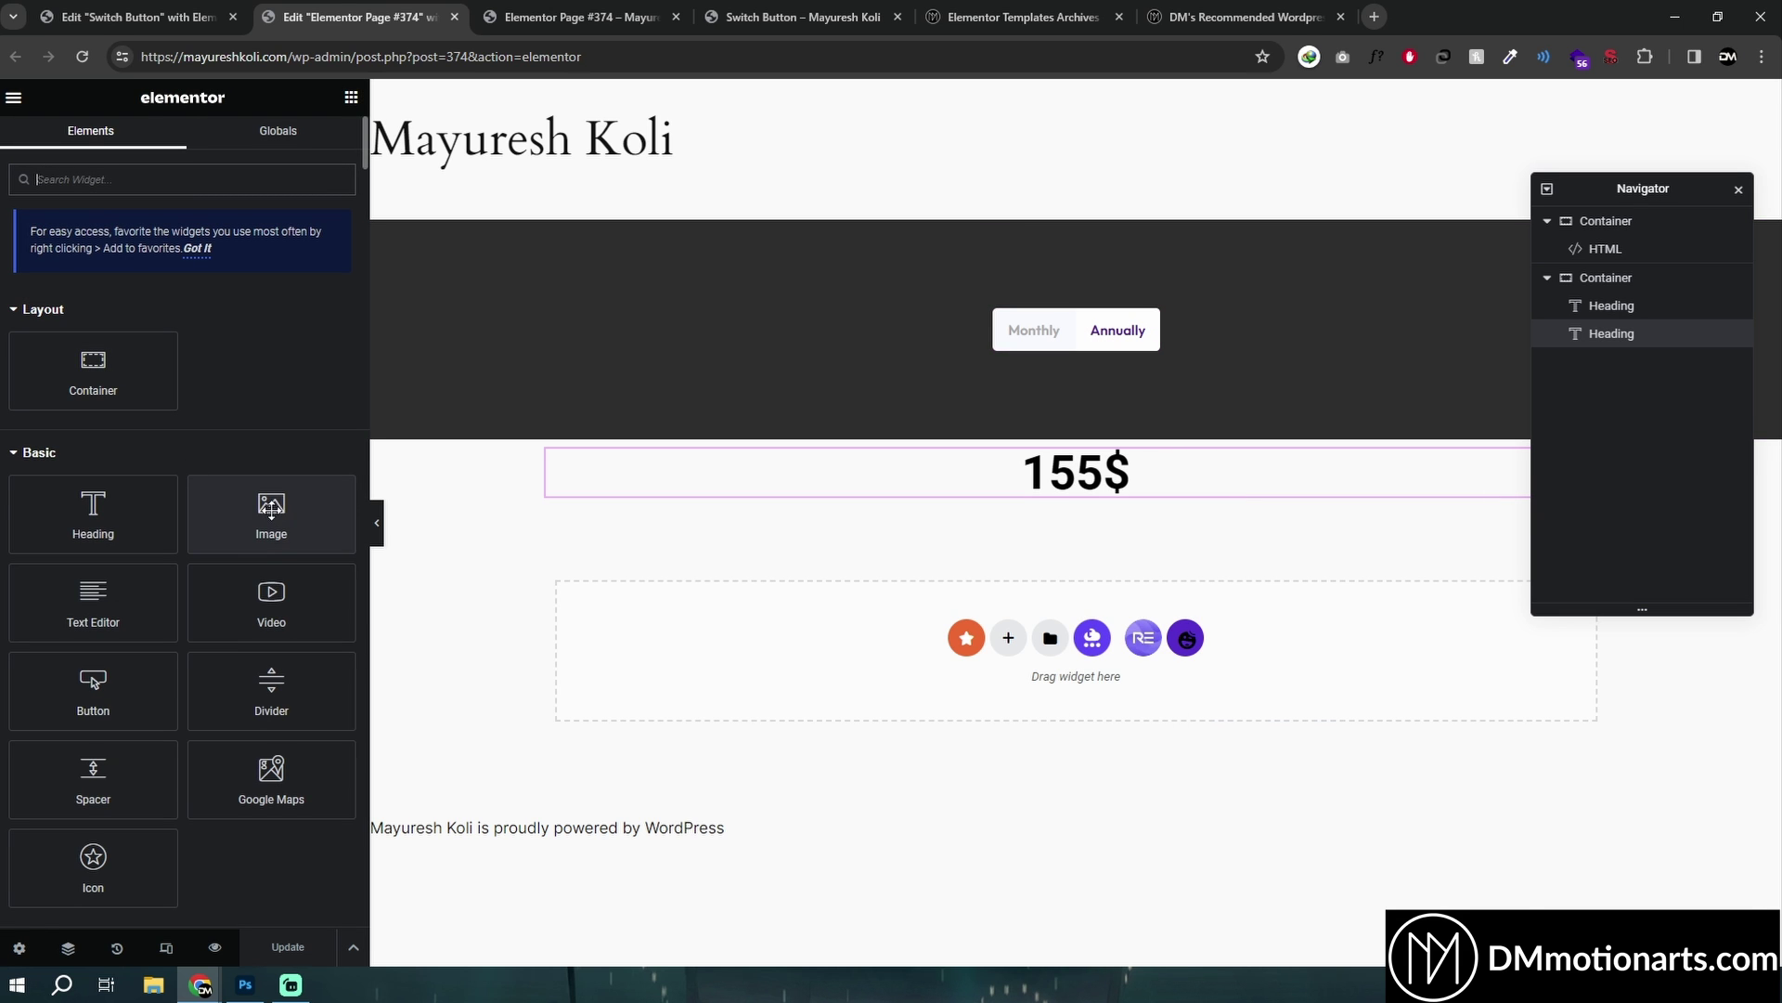
Switch to the Switch Button page's editor and toggle Monthly/Annually to compare which headings, images and icons appear.
key("ctrl+shift+Tab")
left_click(1010, 327)
left_click(1015, 331)
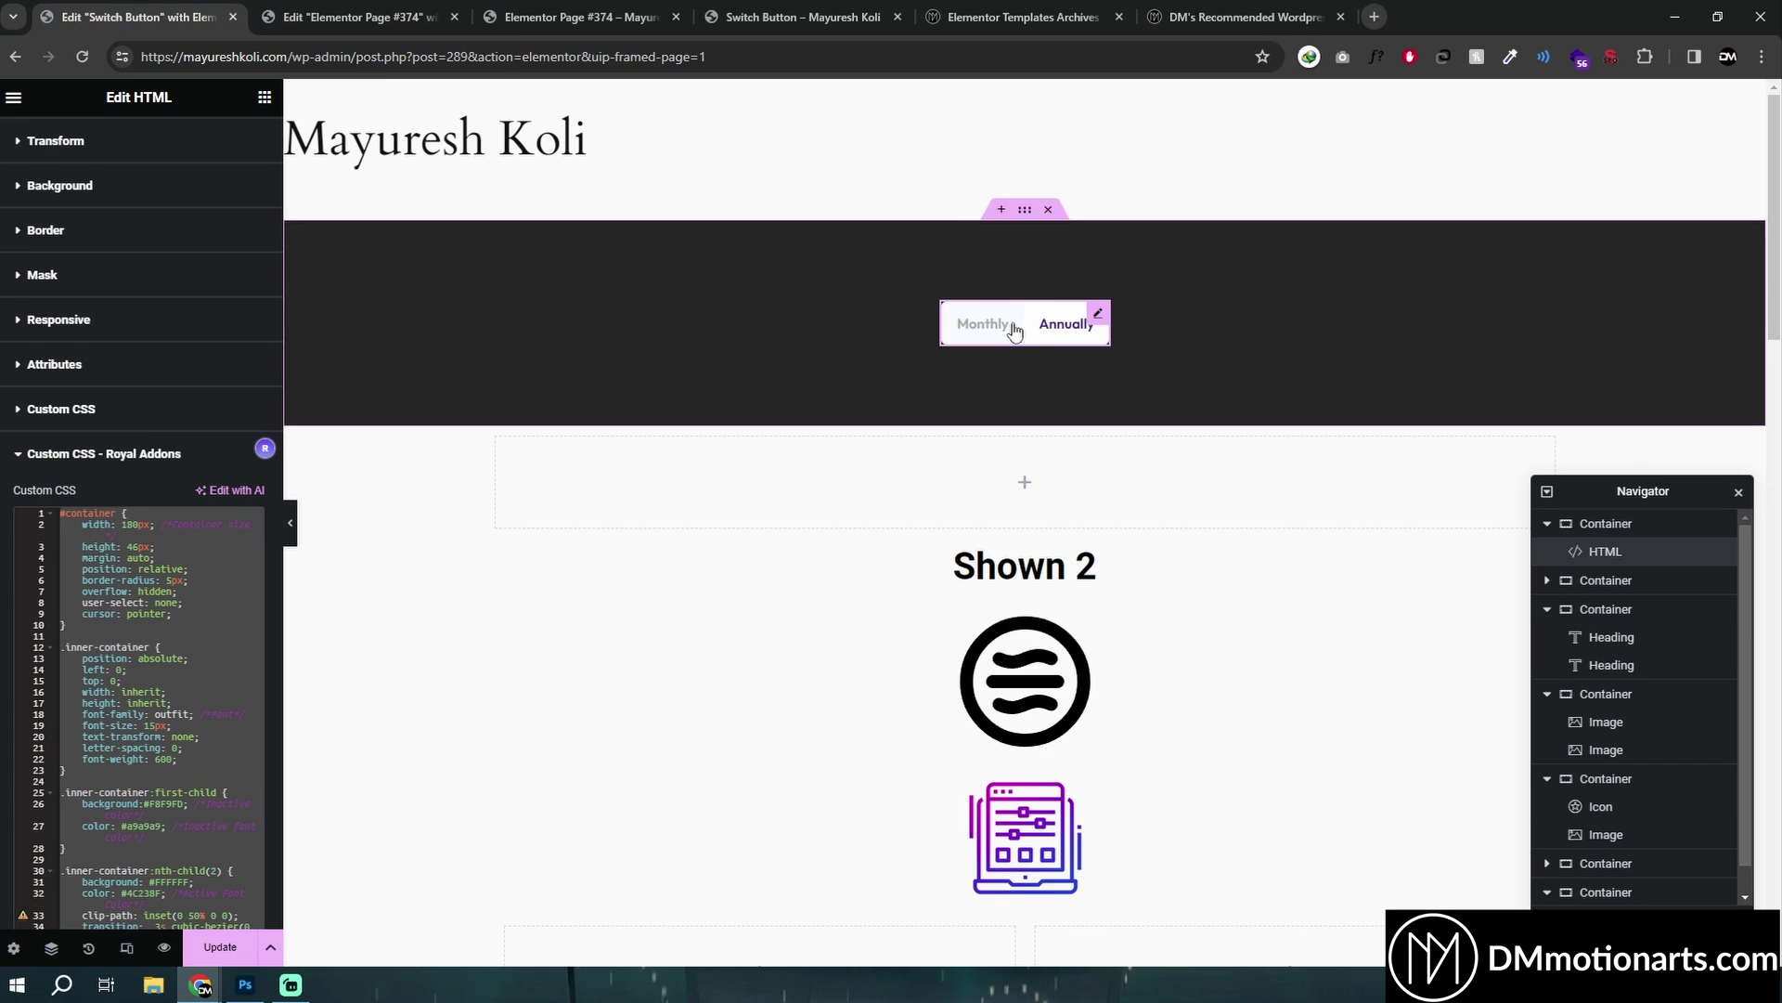
left_click(1035, 323)
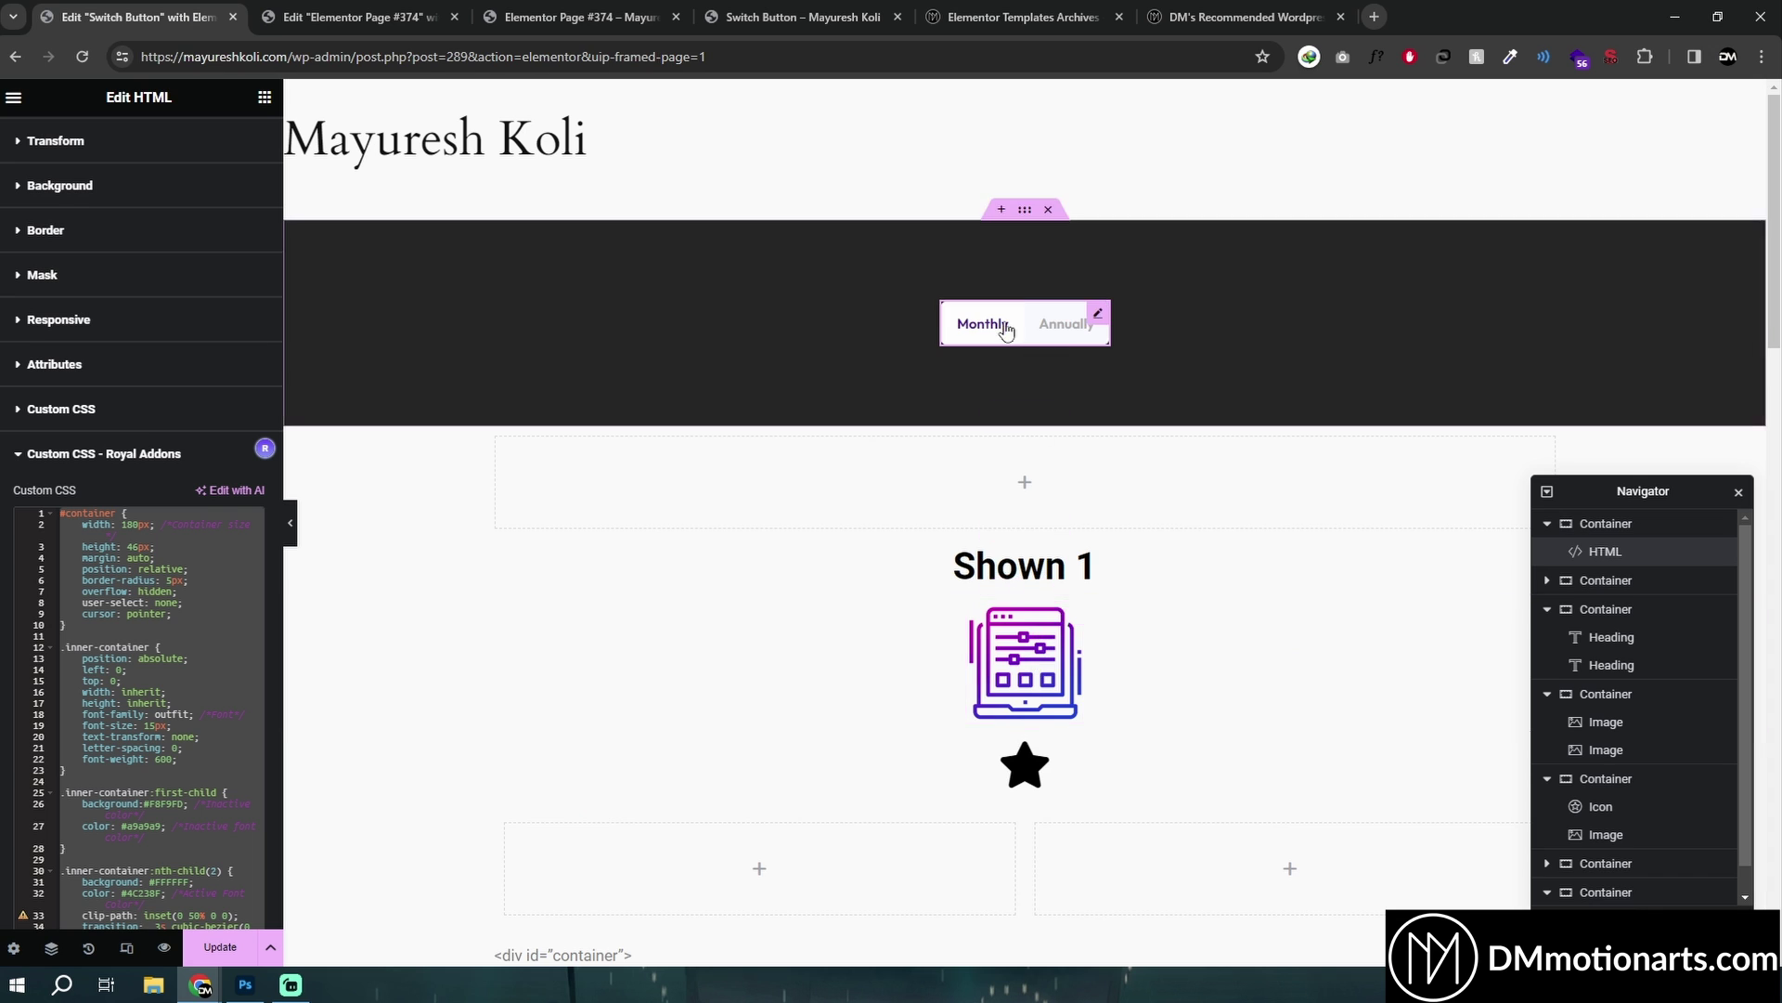
left_click(1063, 323)
left_click(1015, 326)
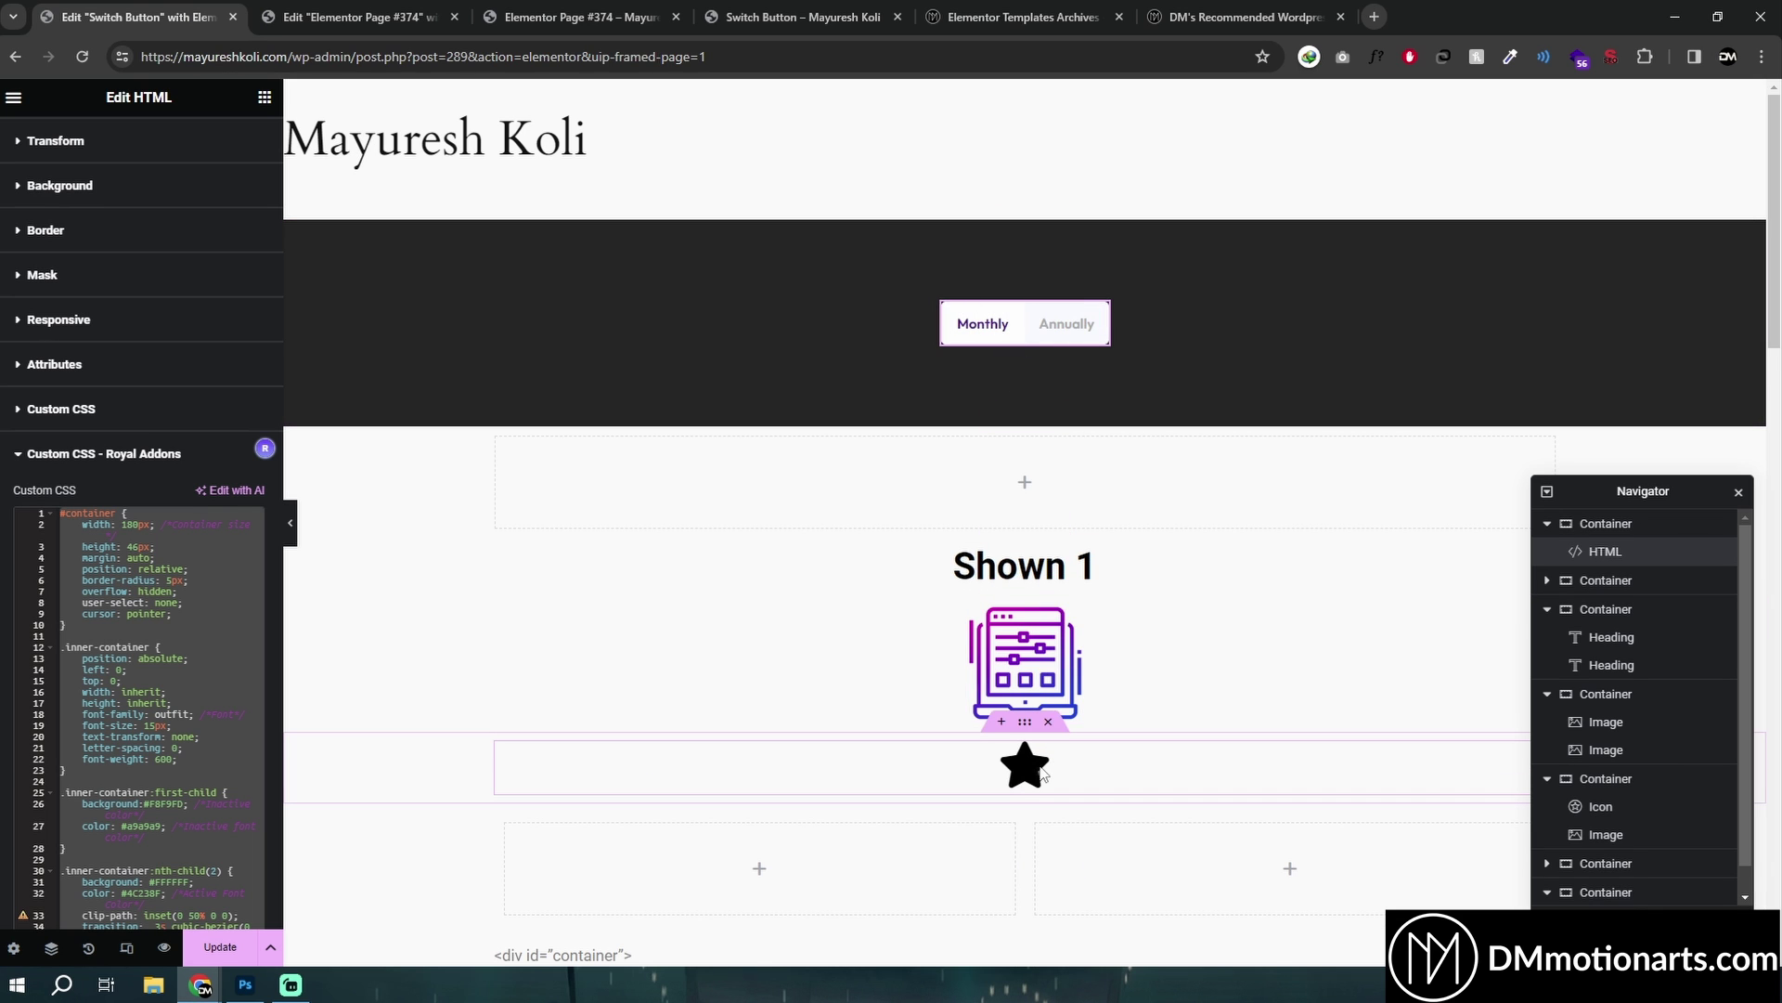
left_click(1056, 323)
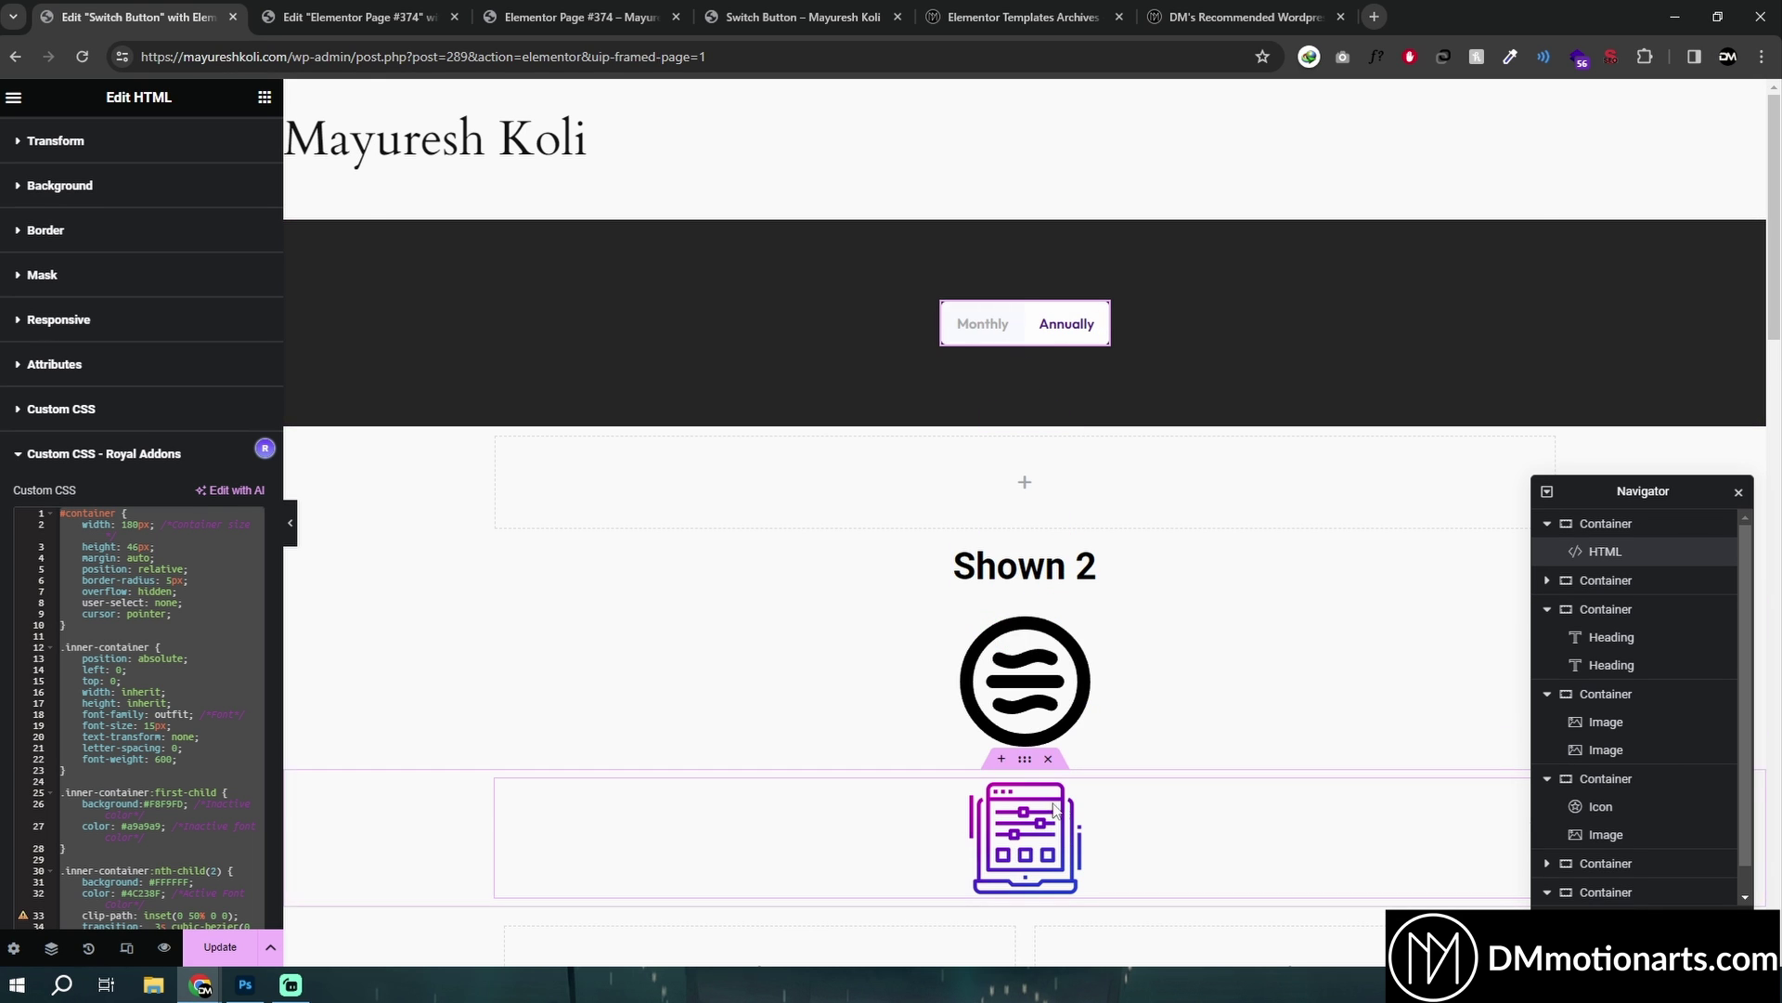
Return to the Elementor Page #374 editor and open the 155$ heading's content settings.
left_click(358, 16)
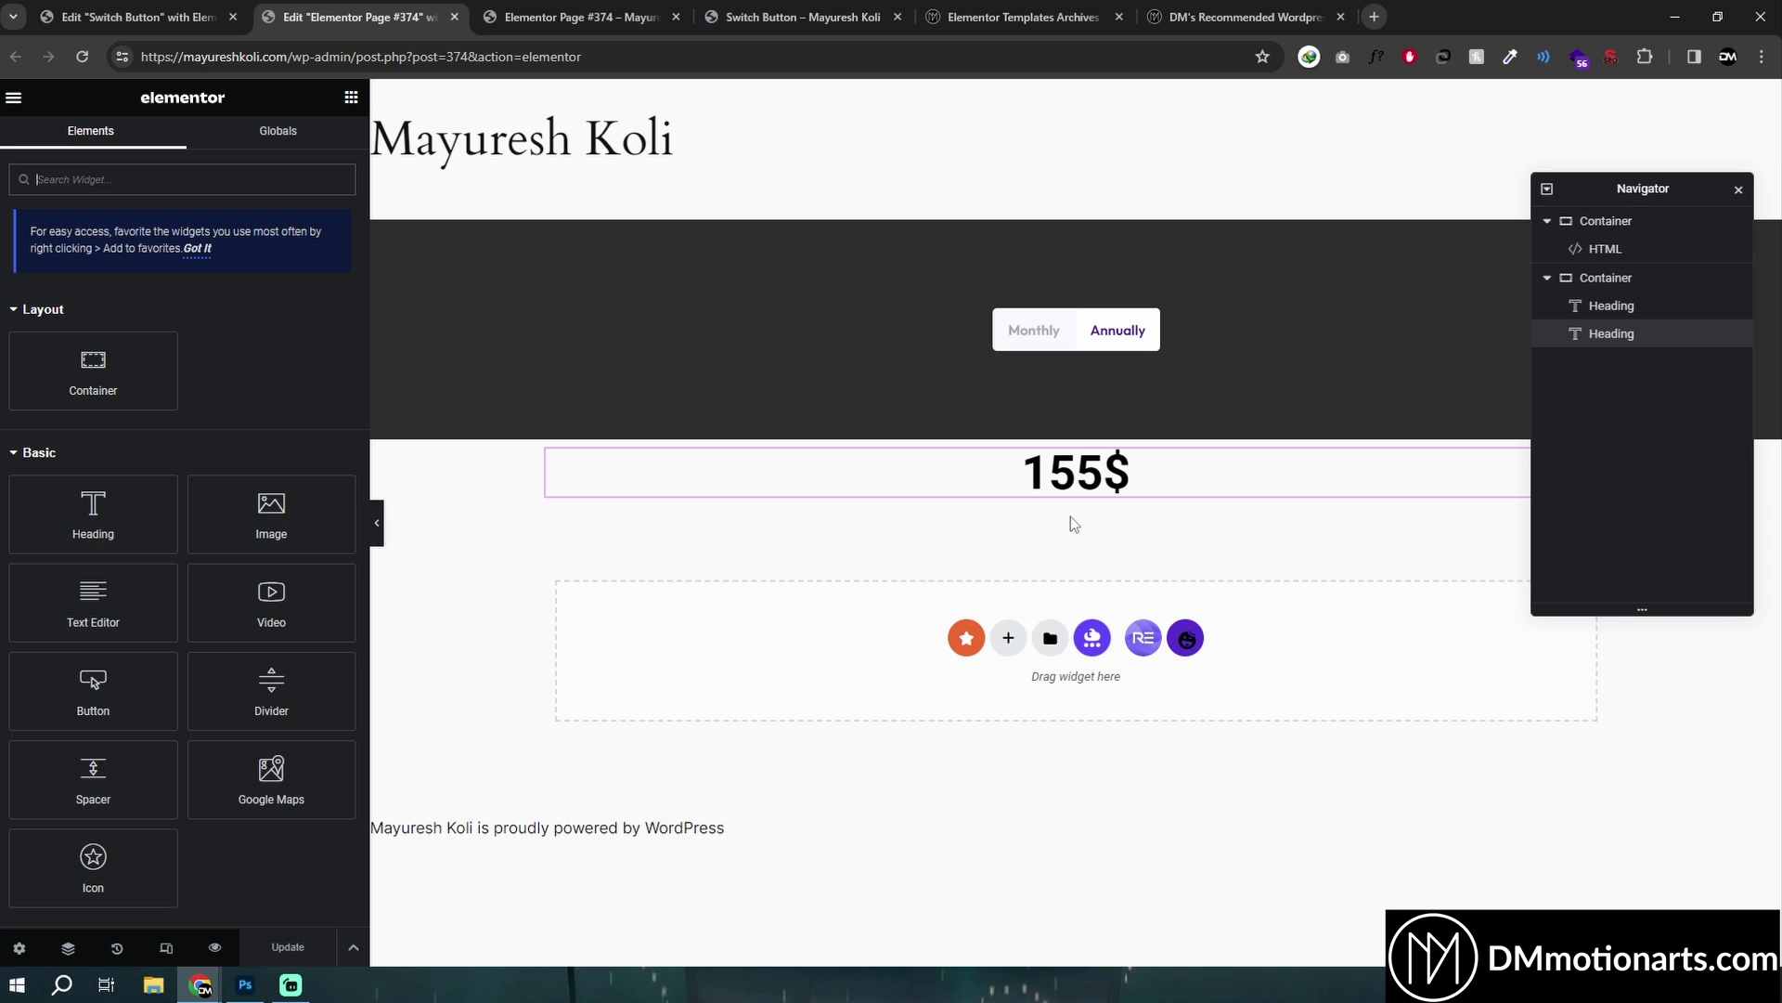
left_click(939, 480)
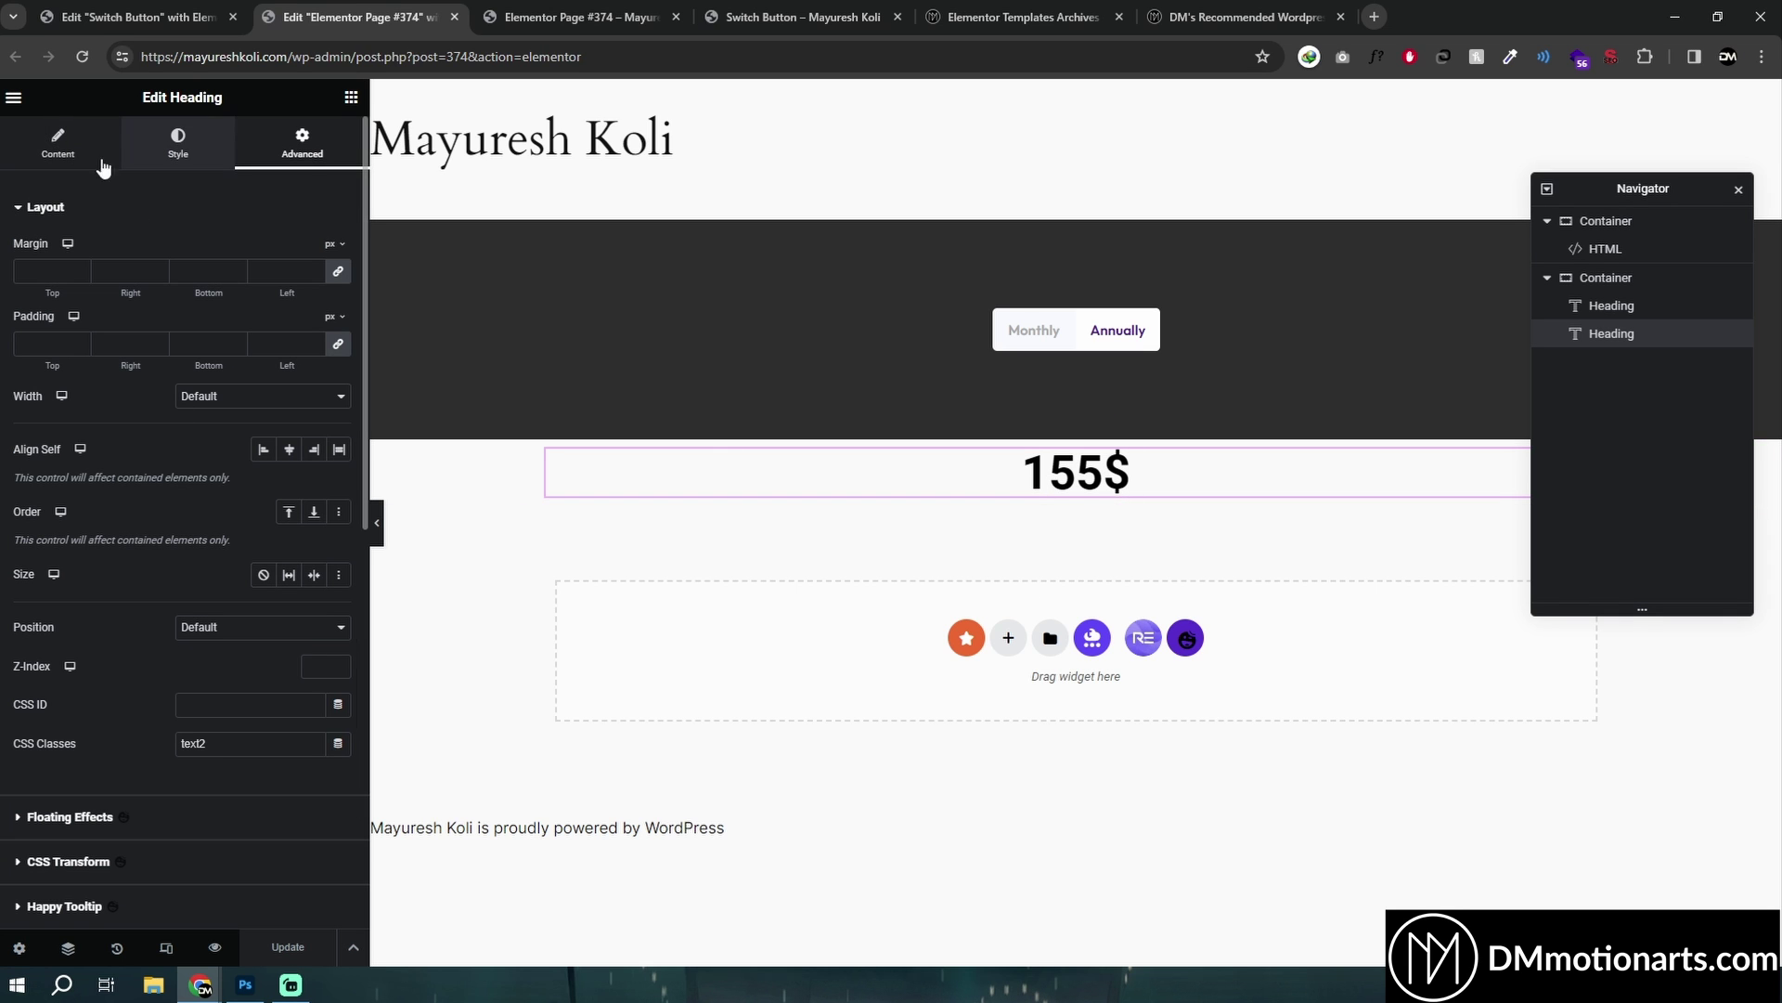
left_click(1016, 476)
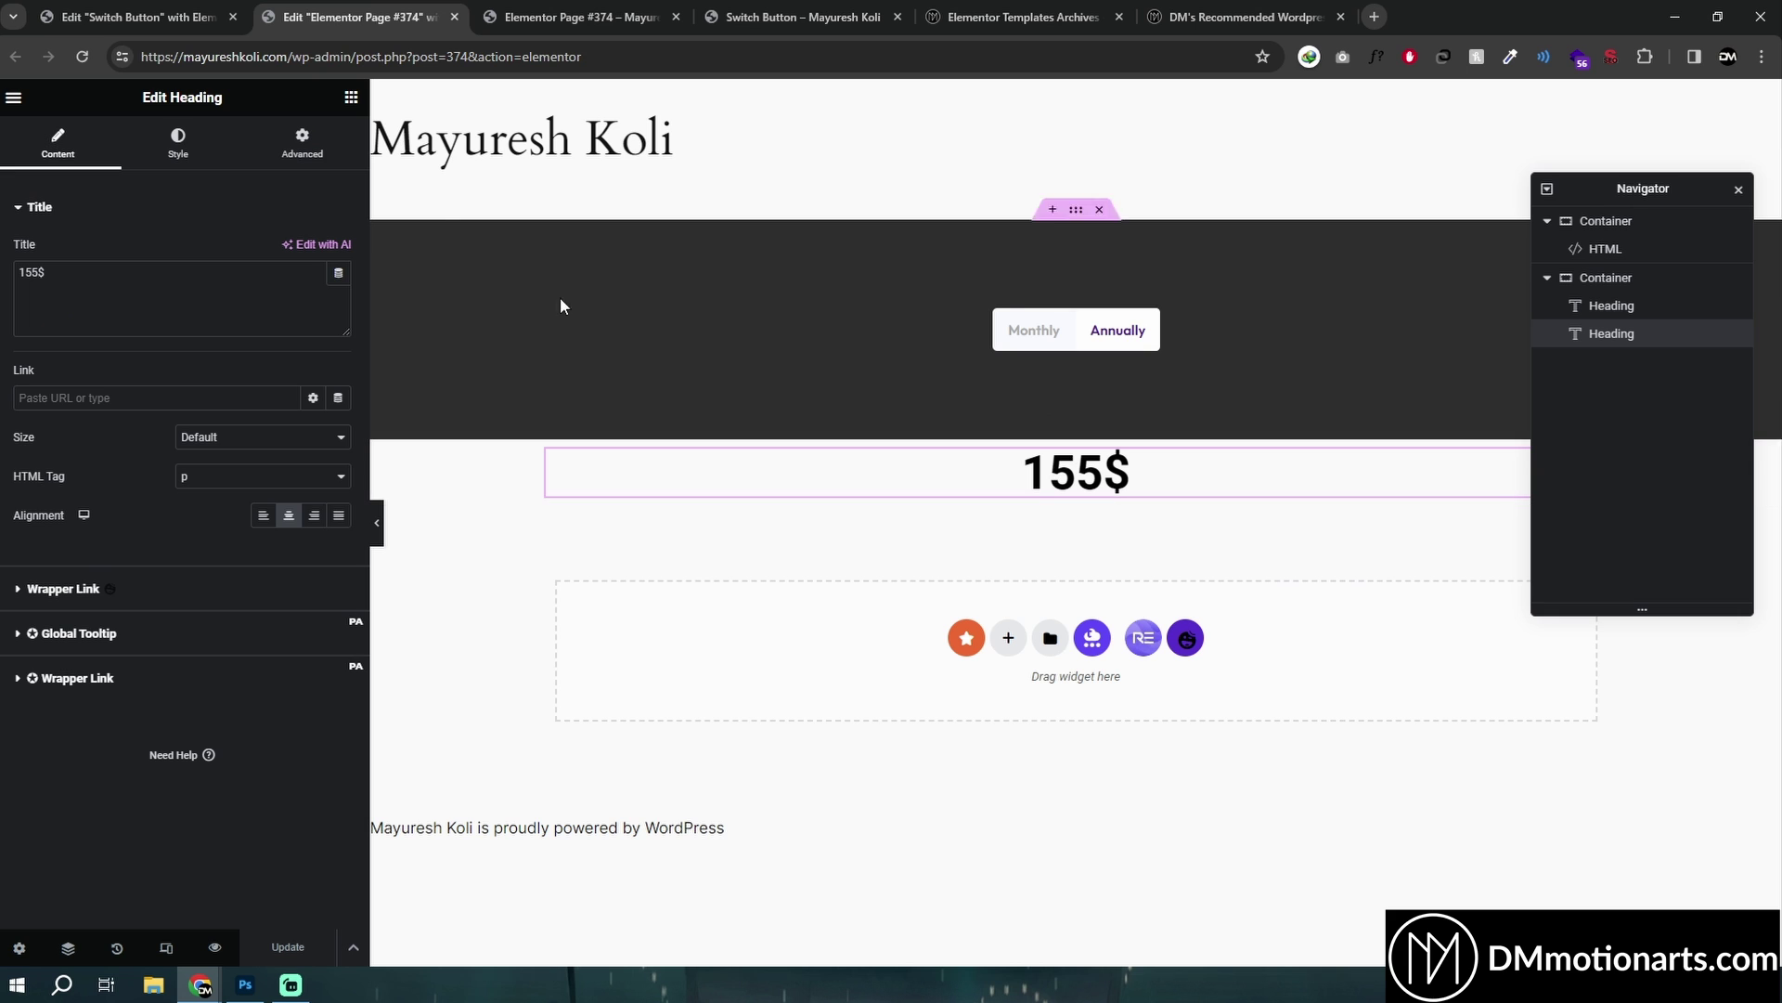
Show the Elementor widget list, look at the pricing-table sketch in Photoshop, and return to the Elementor Page #374 editor.
left_click(1110, 336)
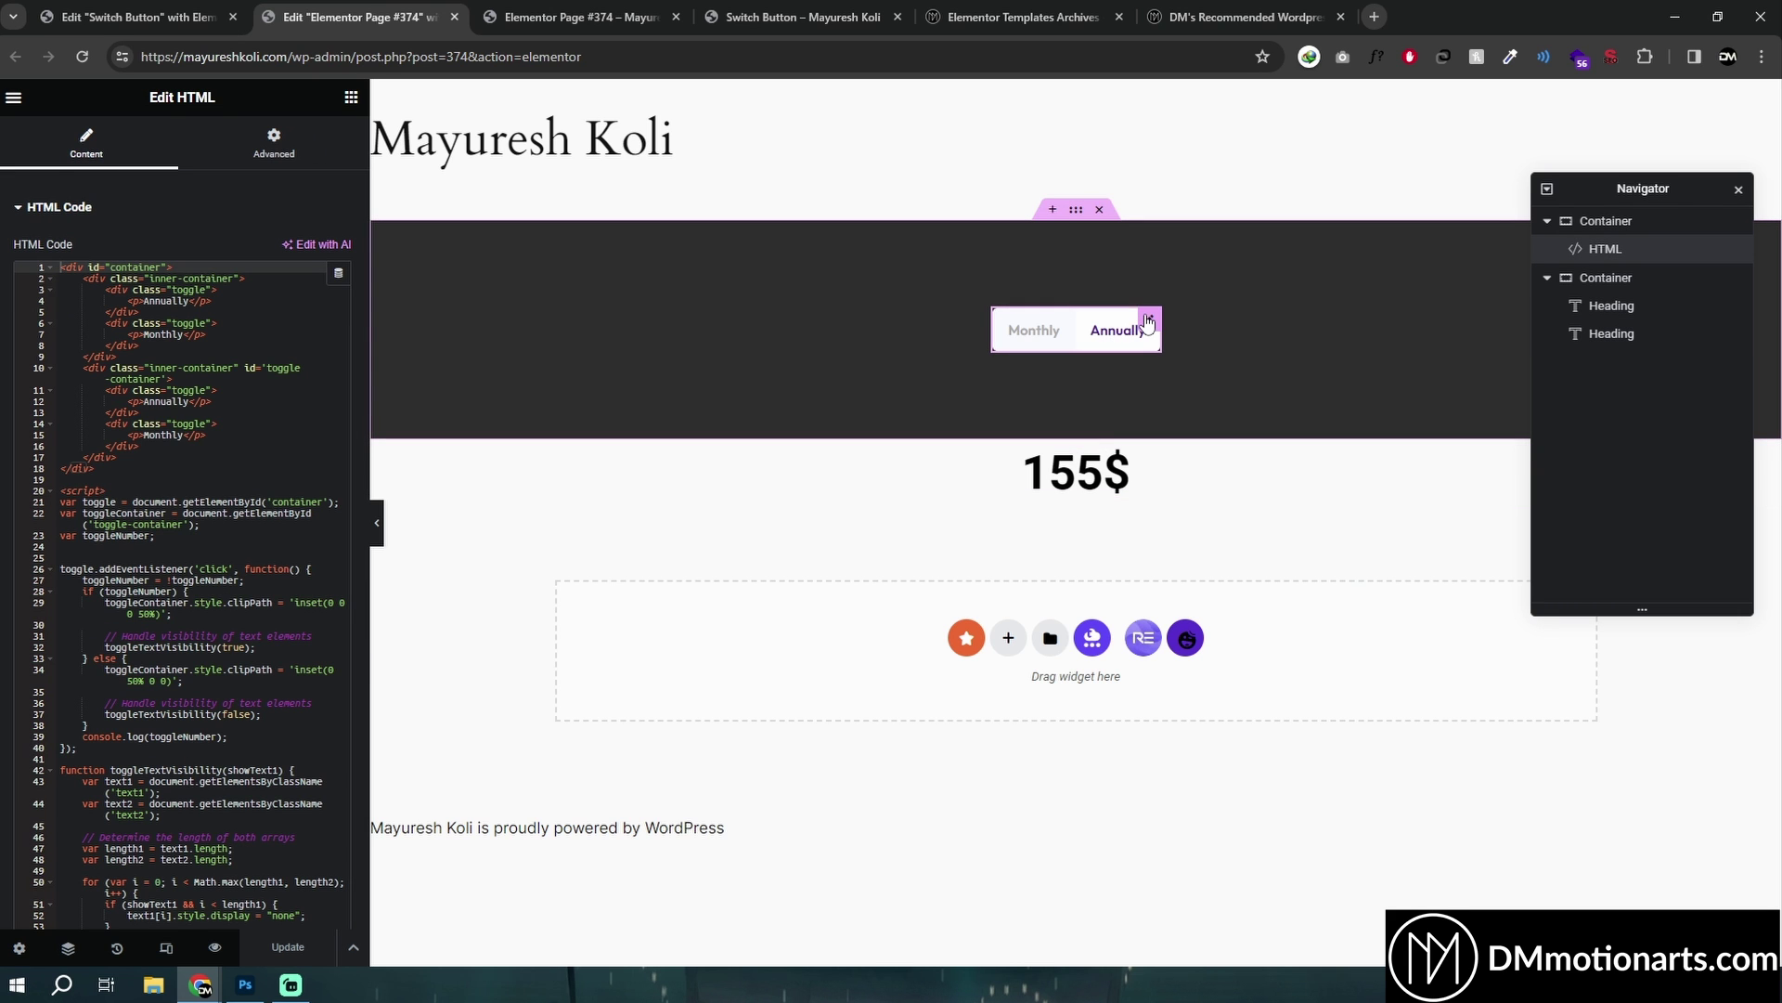
left_click(351, 101)
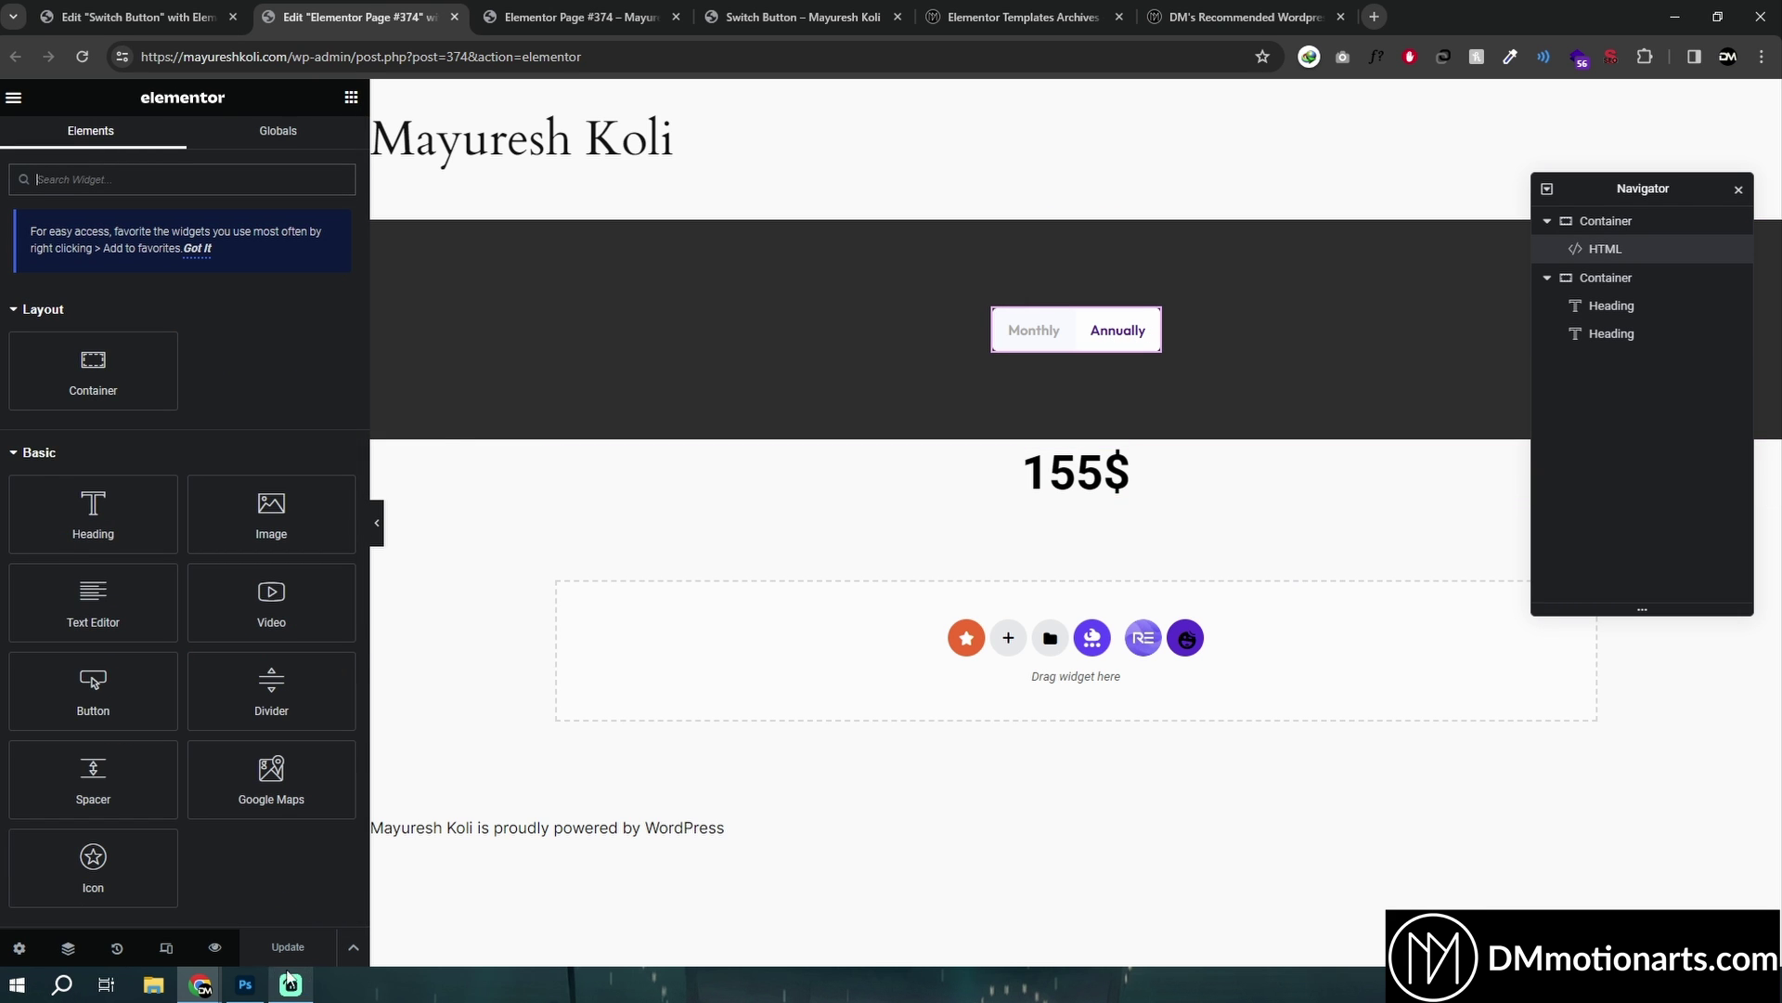
left_click(245, 984)
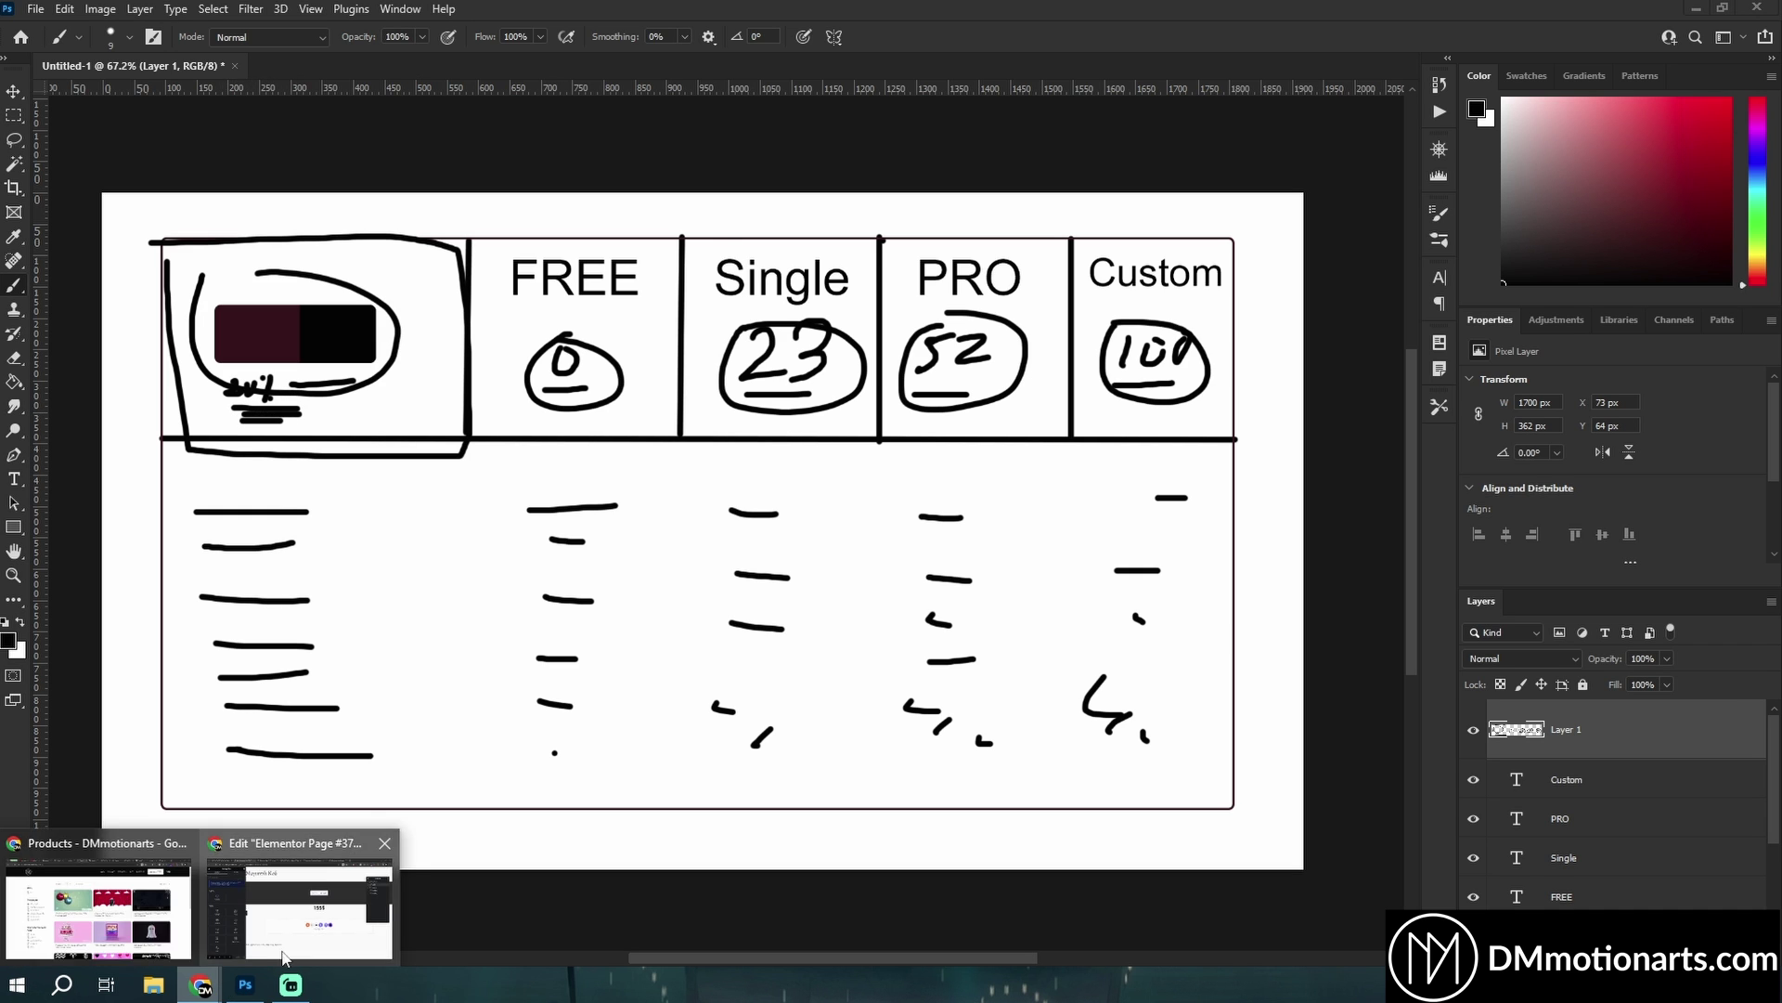
left_click(306, 863)
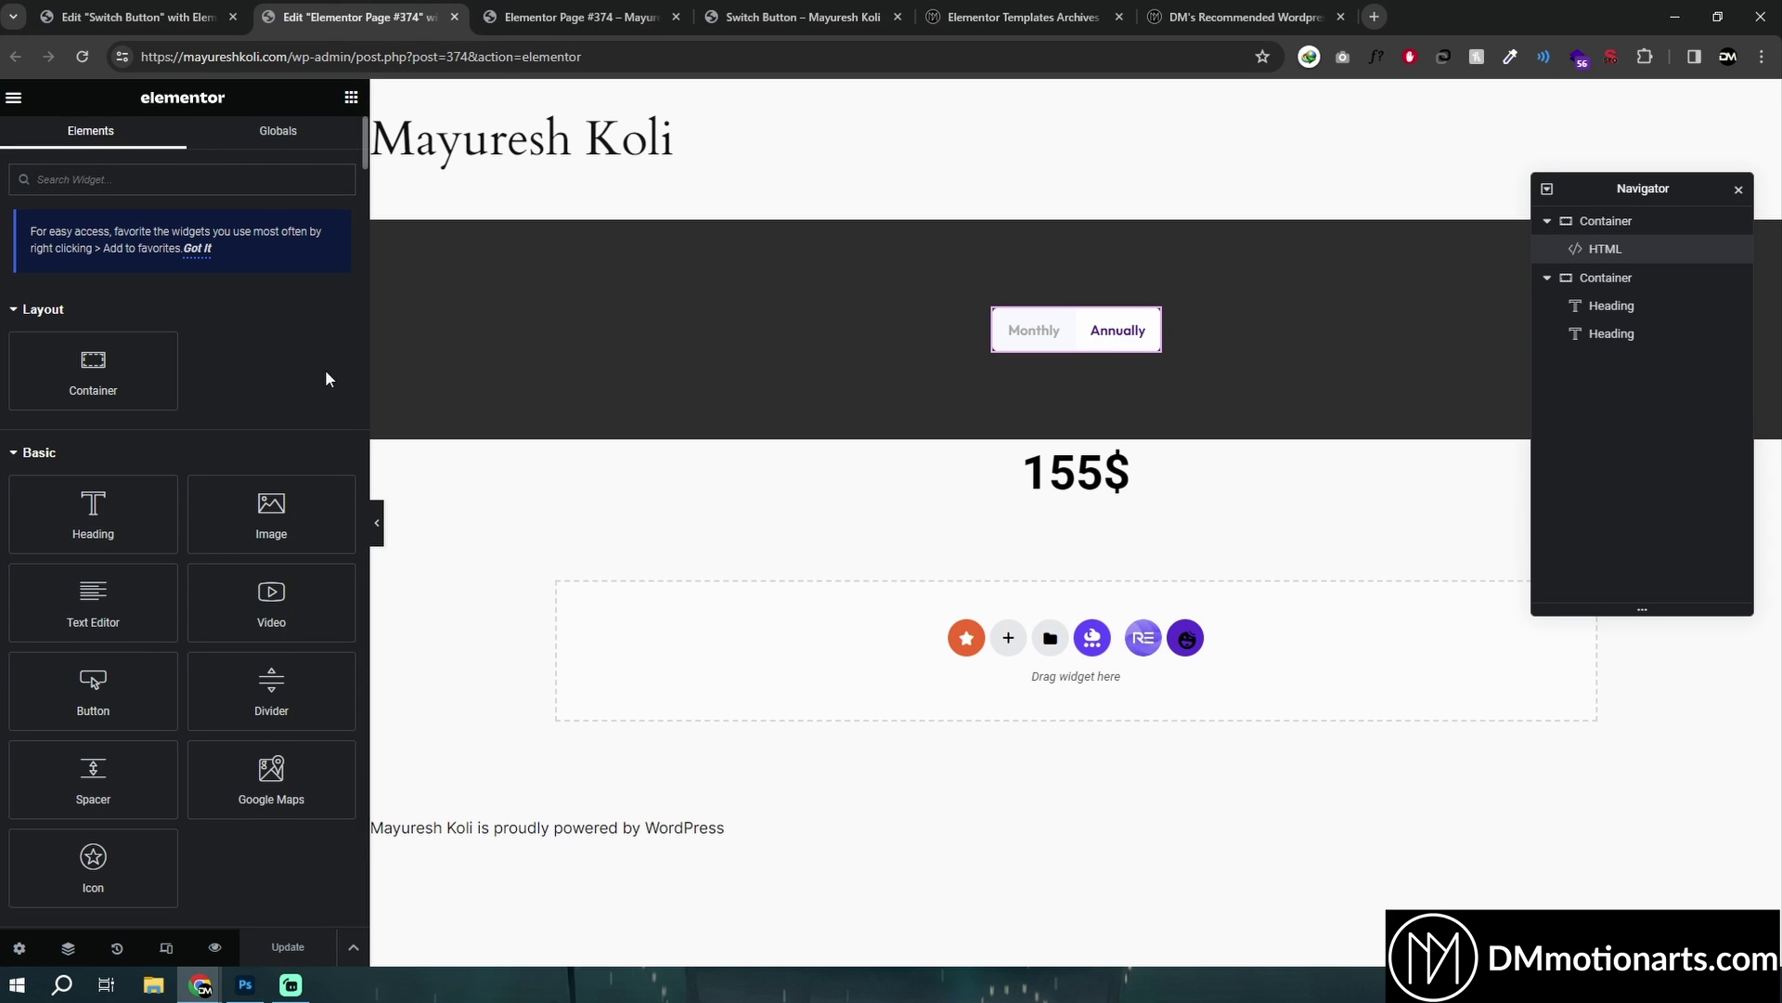
Add a nested container inside the dark container, move the HTML switch widget into it, and open the nested container's settings.
left_click_drag(96, 378, 1072, 387)
left_click_drag(1119, 269, 1004, 362)
left_click(557, 309)
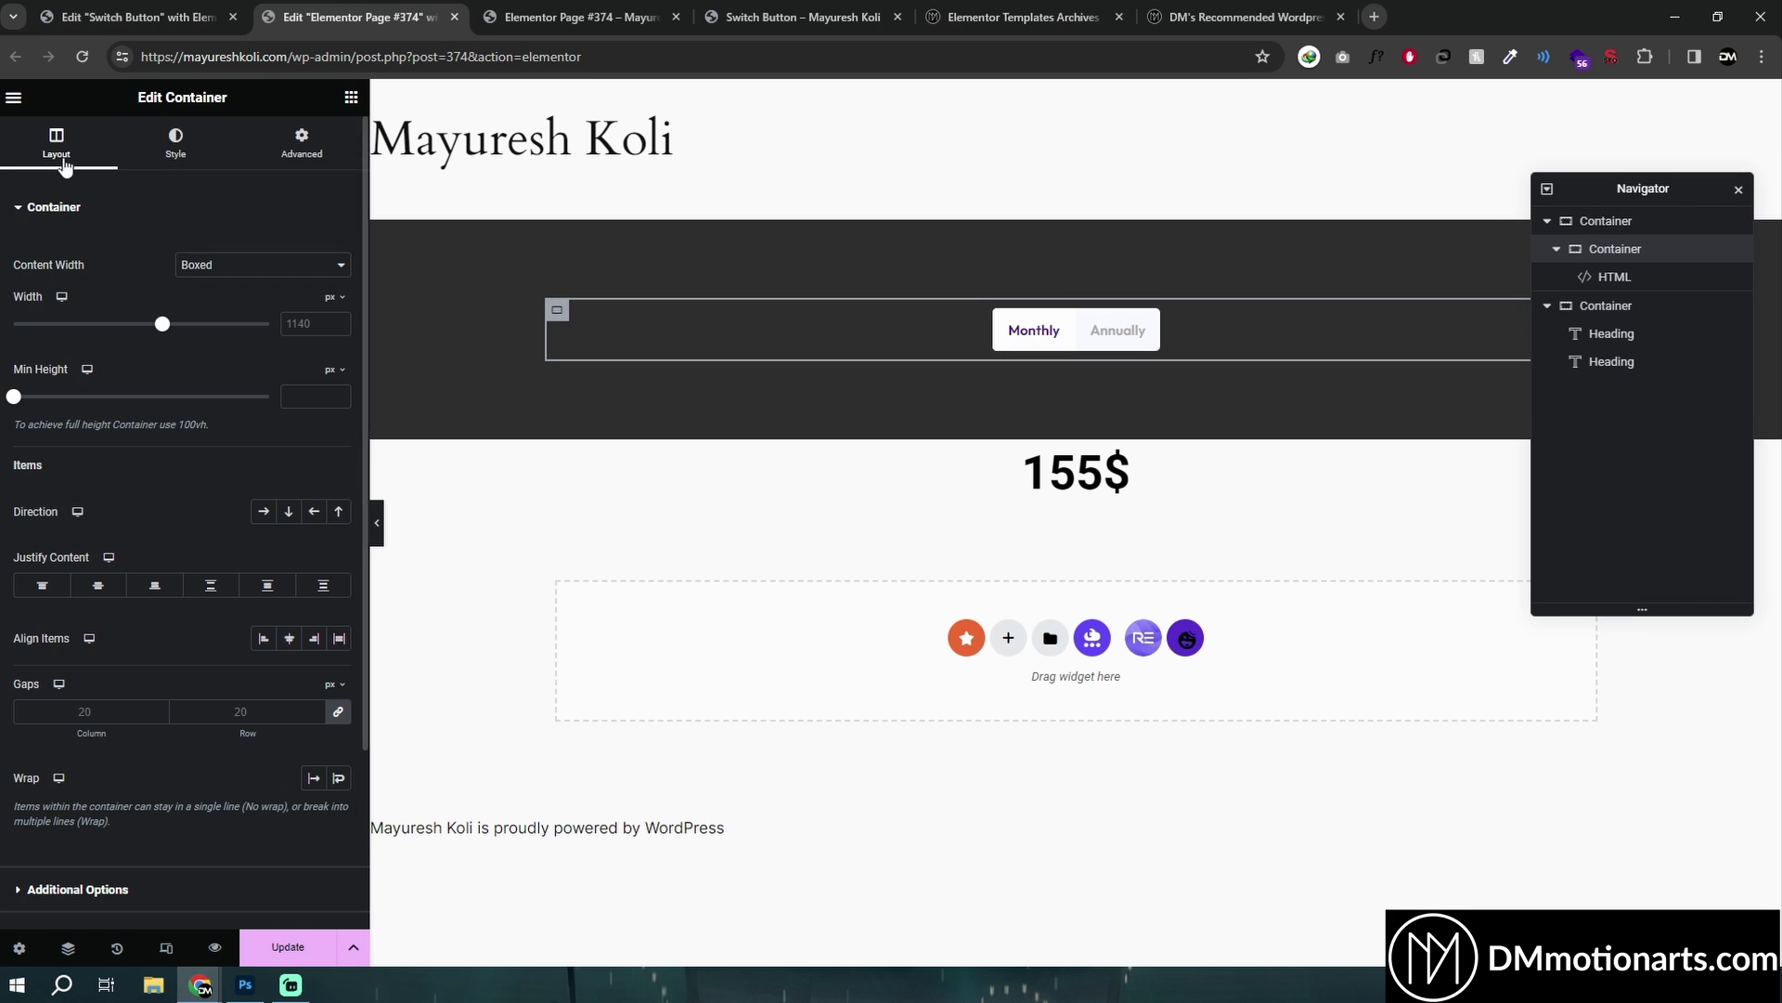
Set the nested container's content width to Full Width and its width to 250 px.
left_click(306, 265)
left_click(299, 301)
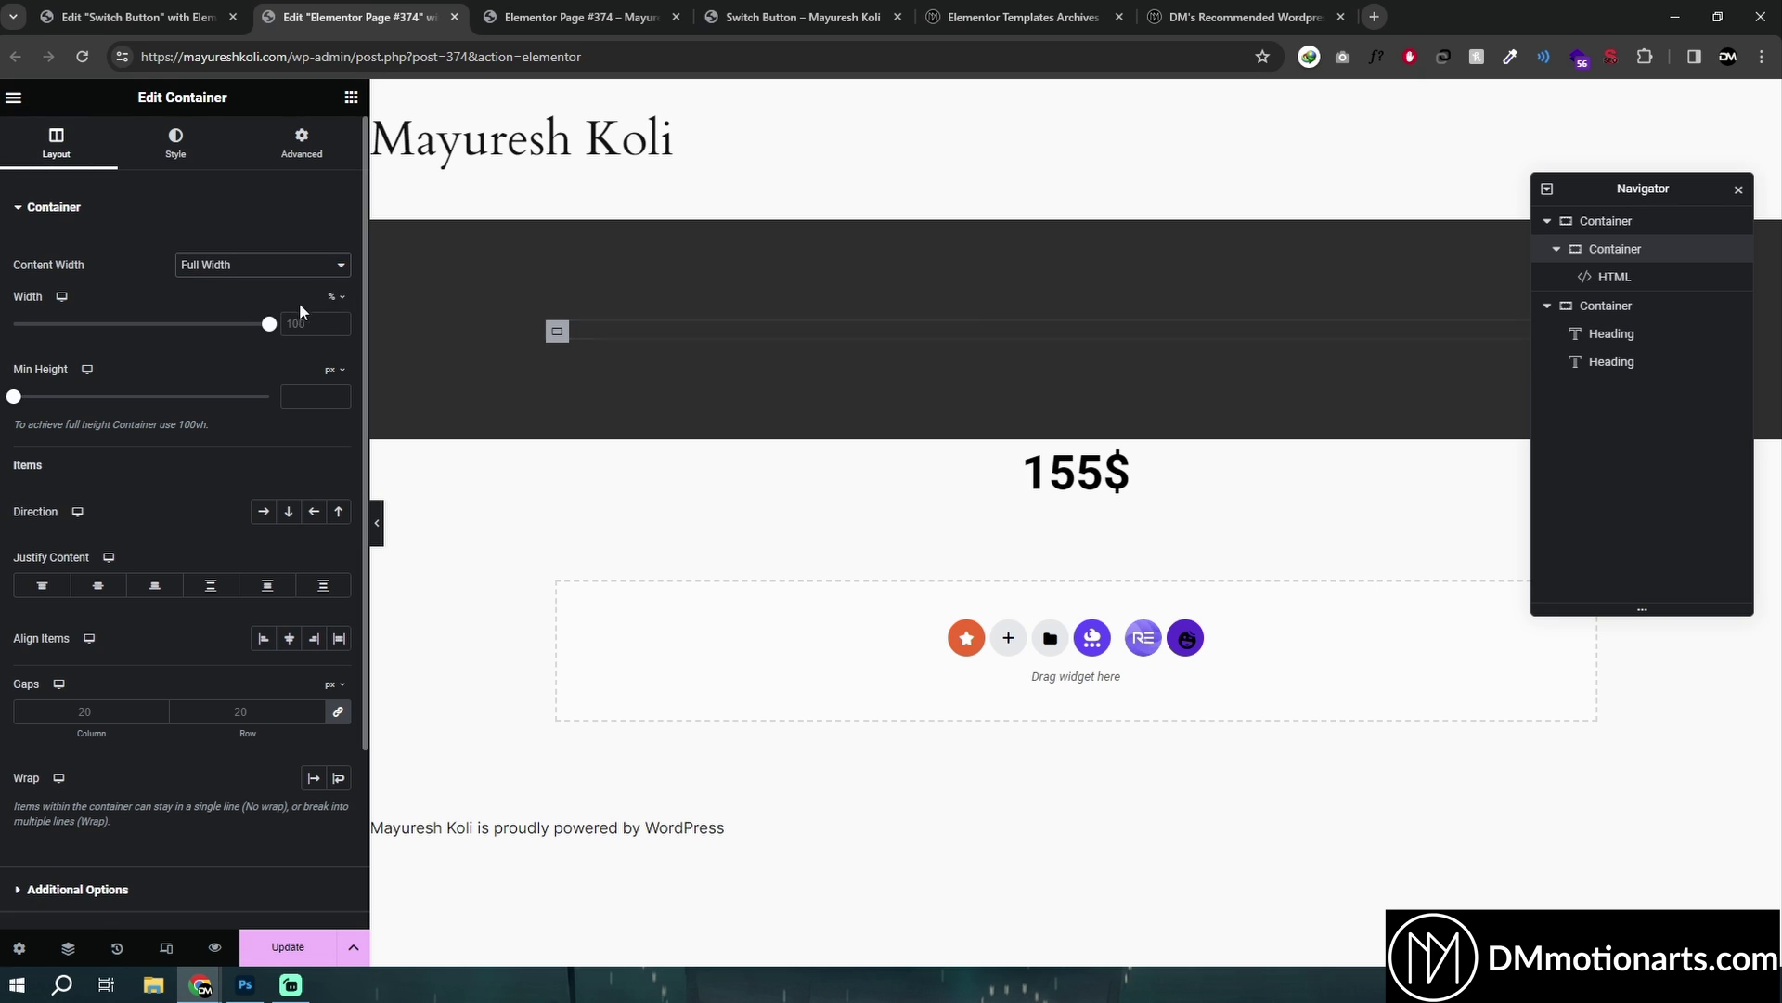
left_click(335, 319)
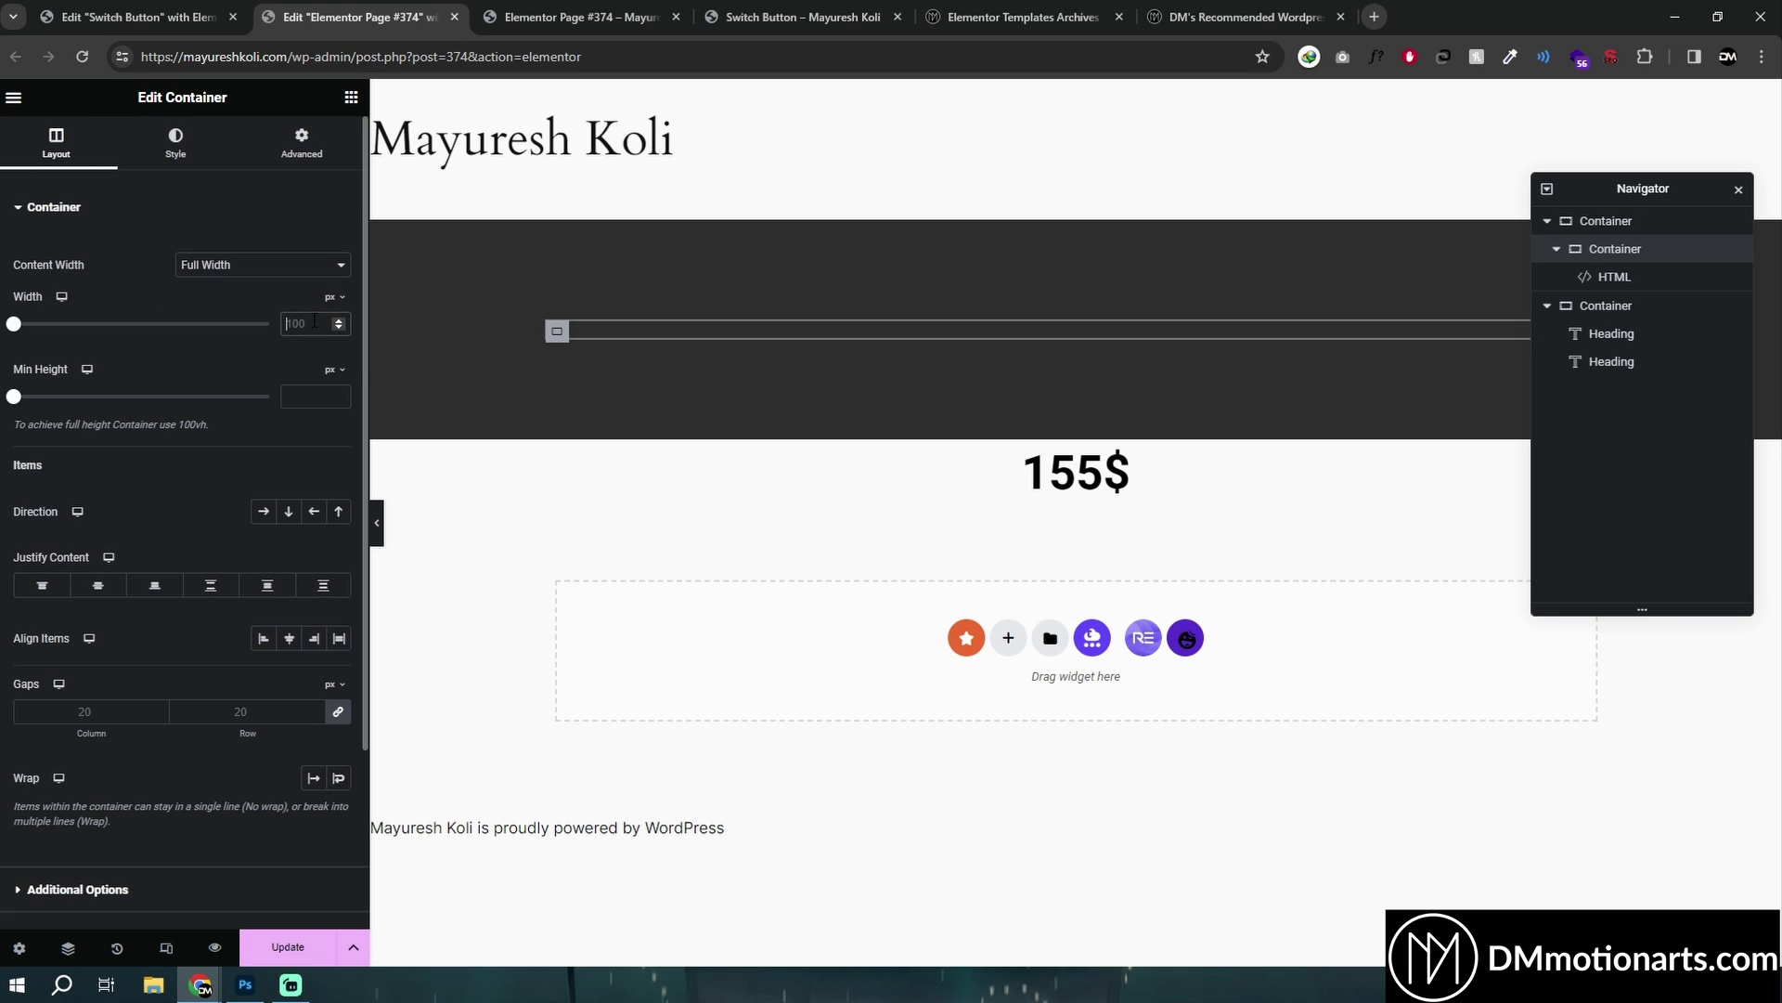
left_click(307, 324)
type("2")
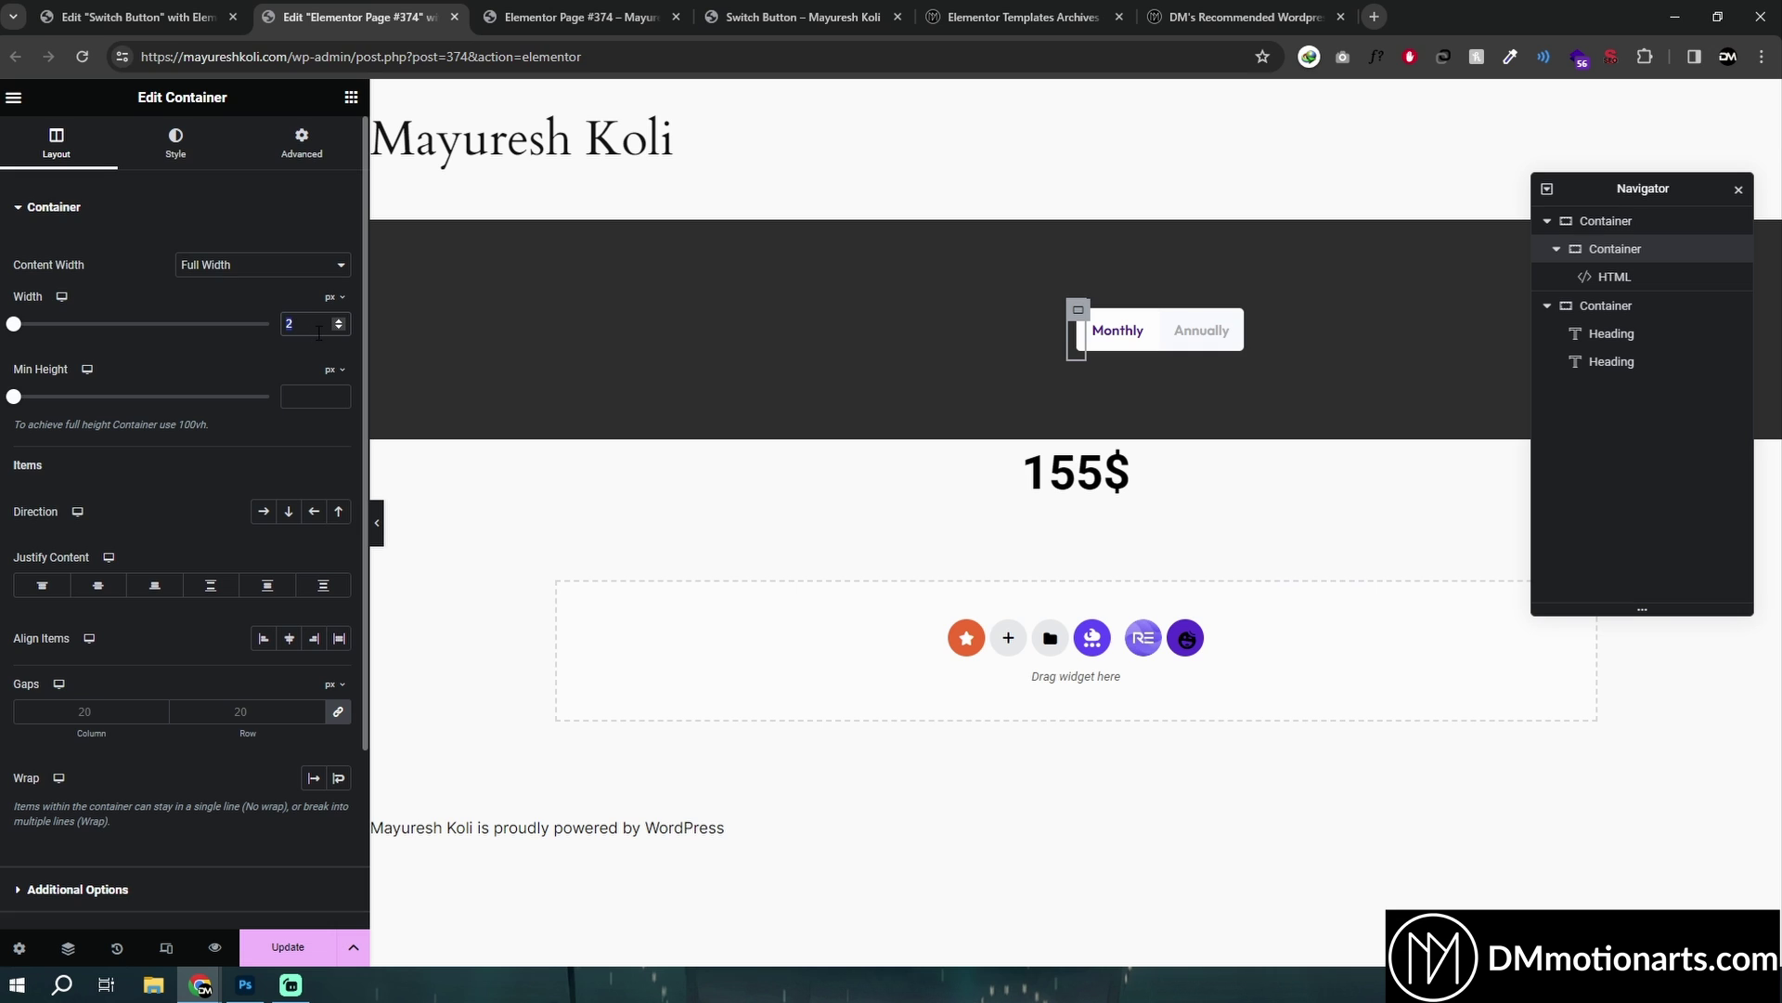
type("00")
type("250")
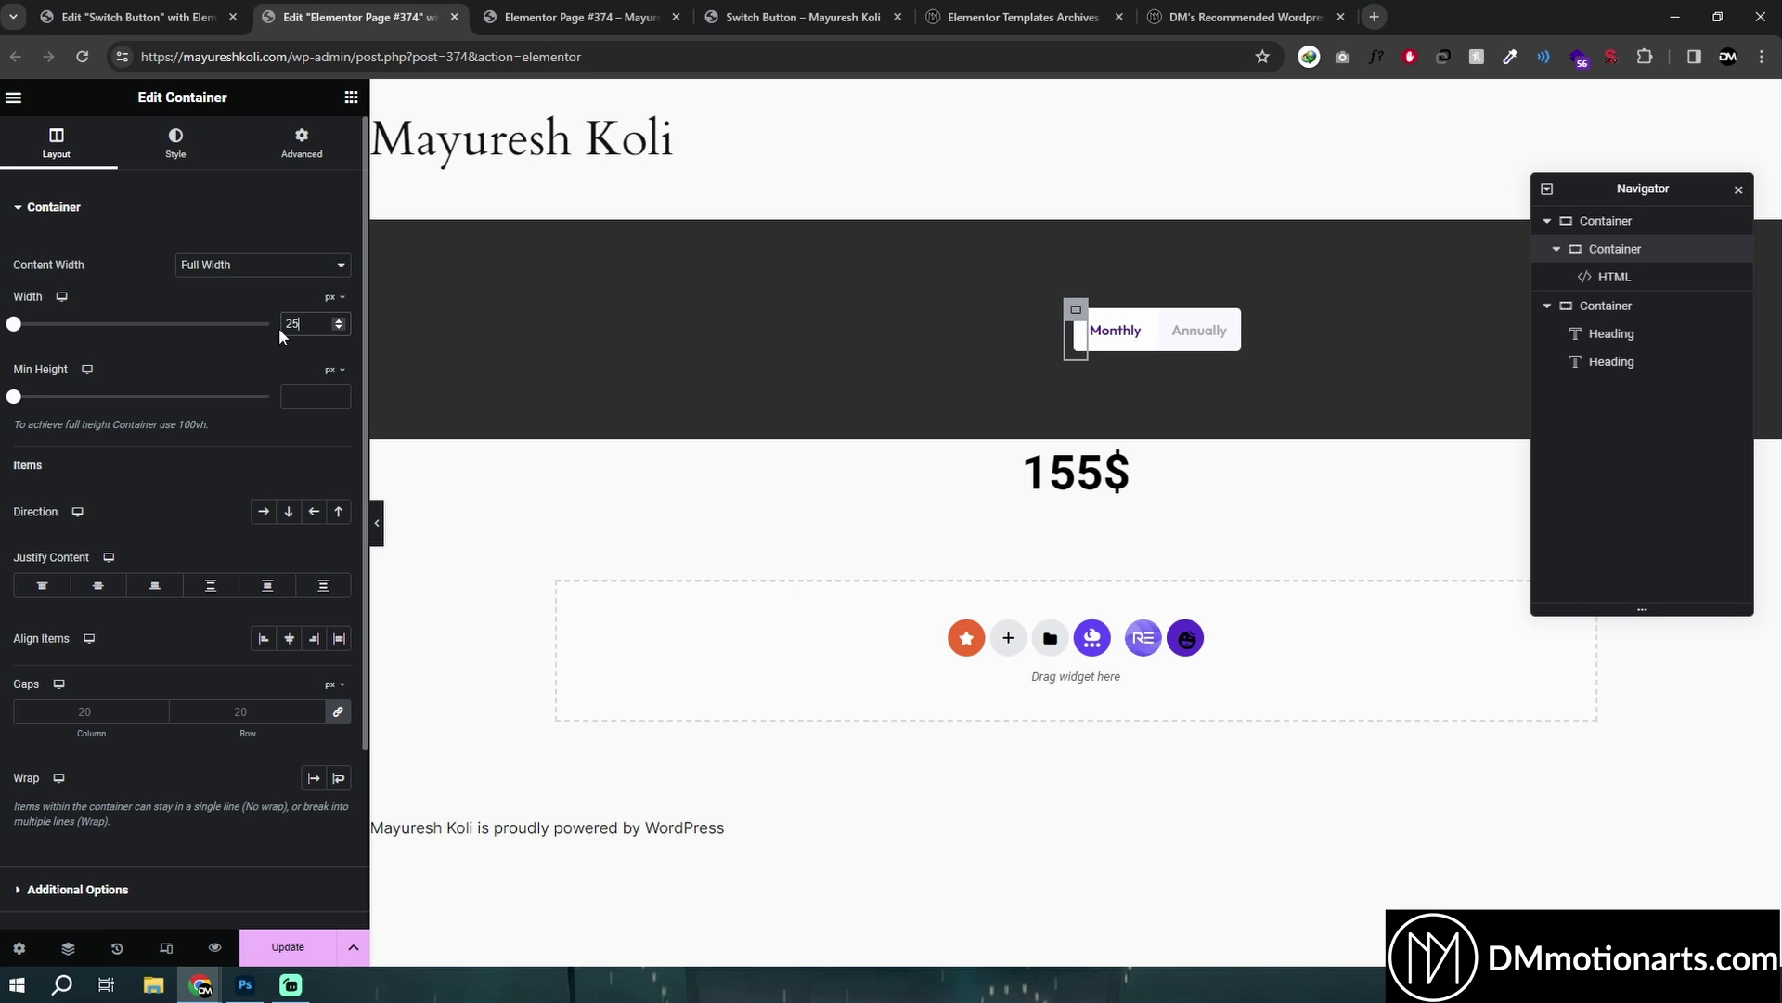
Add a heading below the switch in the nested container with HTML tag p and the title "20% off DMmotionarts.com".
left_click(351, 98)
left_click_drag(127, 502, 1075, 369)
left_click(278, 476)
left_click(214, 616)
triple_click(138, 287)
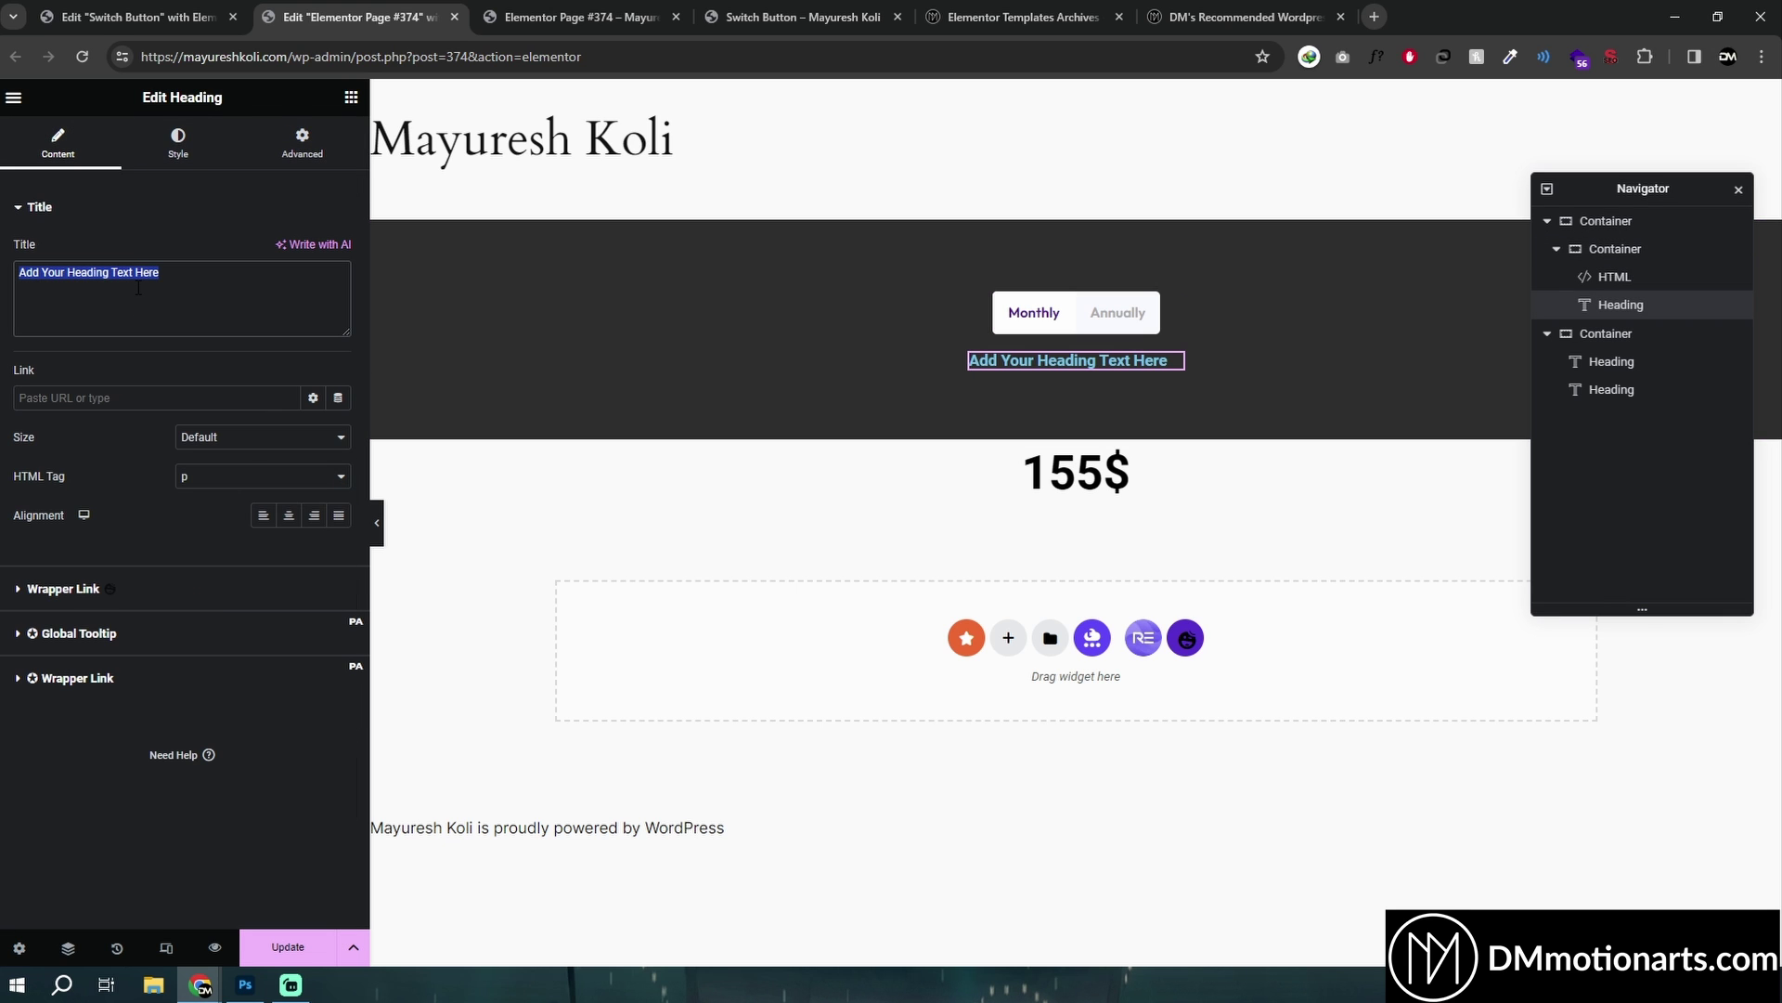
type("20% off DMmotionarts.com")
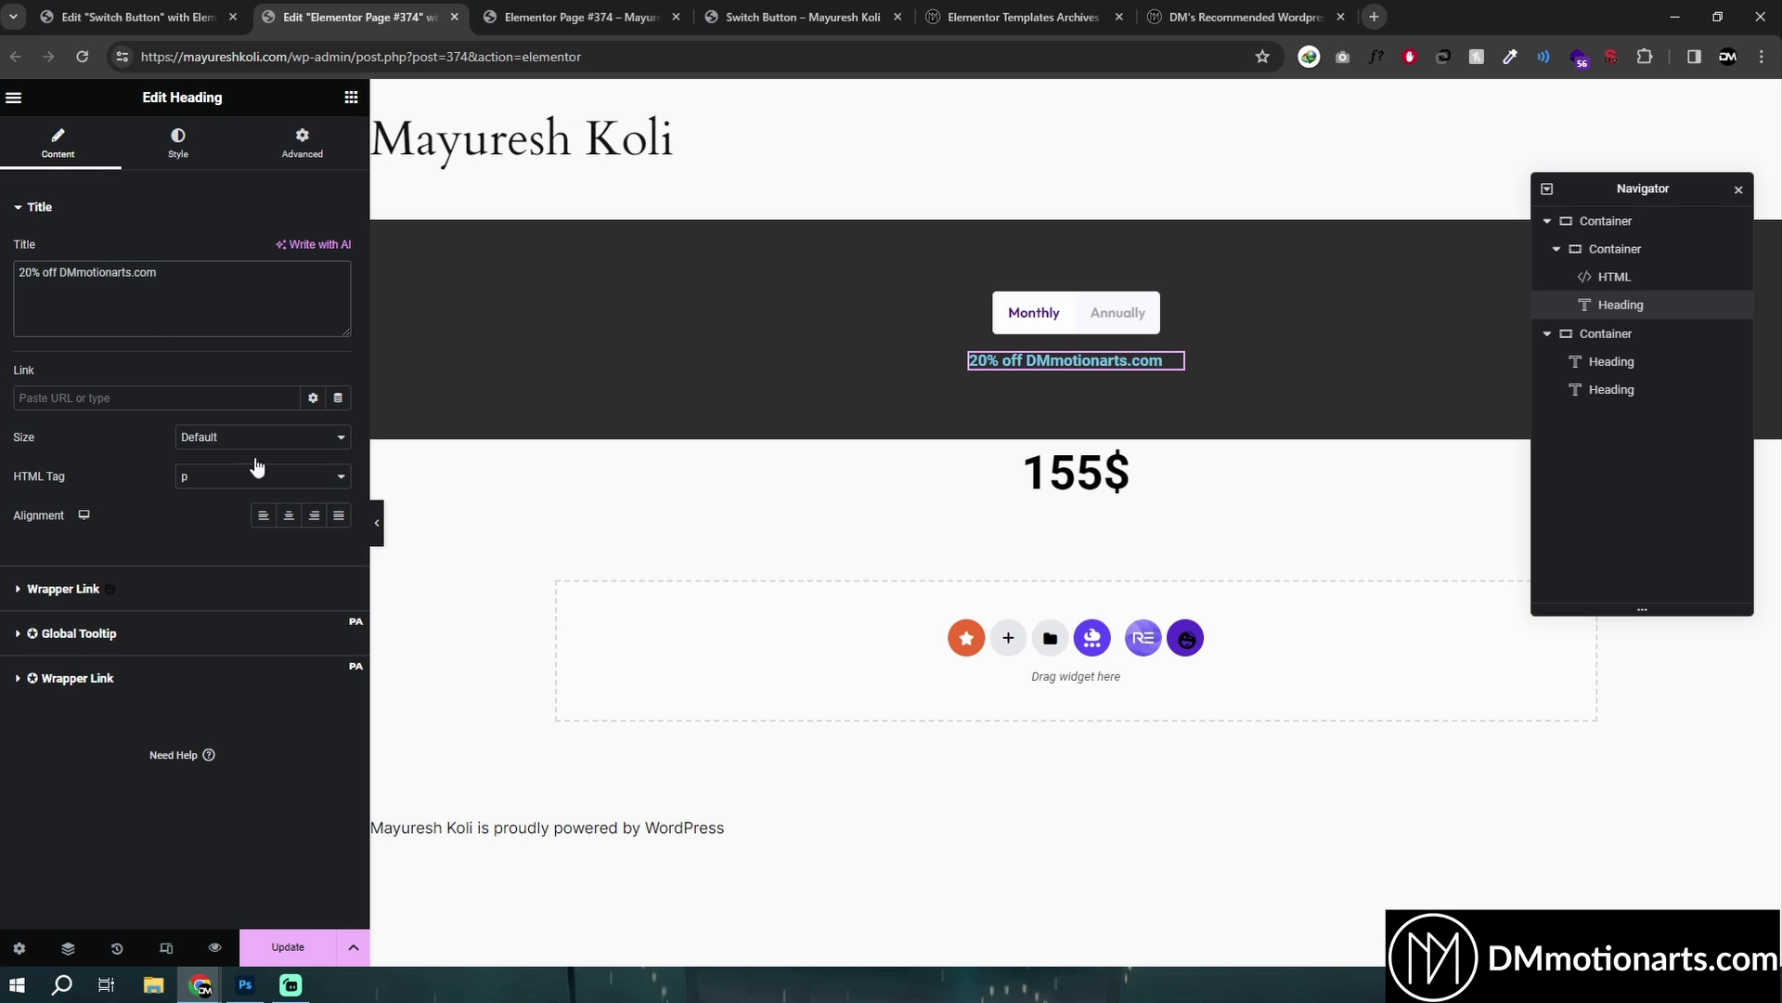
Center the 20% off heading and set its text color to white (#FFFFFF).
left_click(289, 515)
left_click(179, 144)
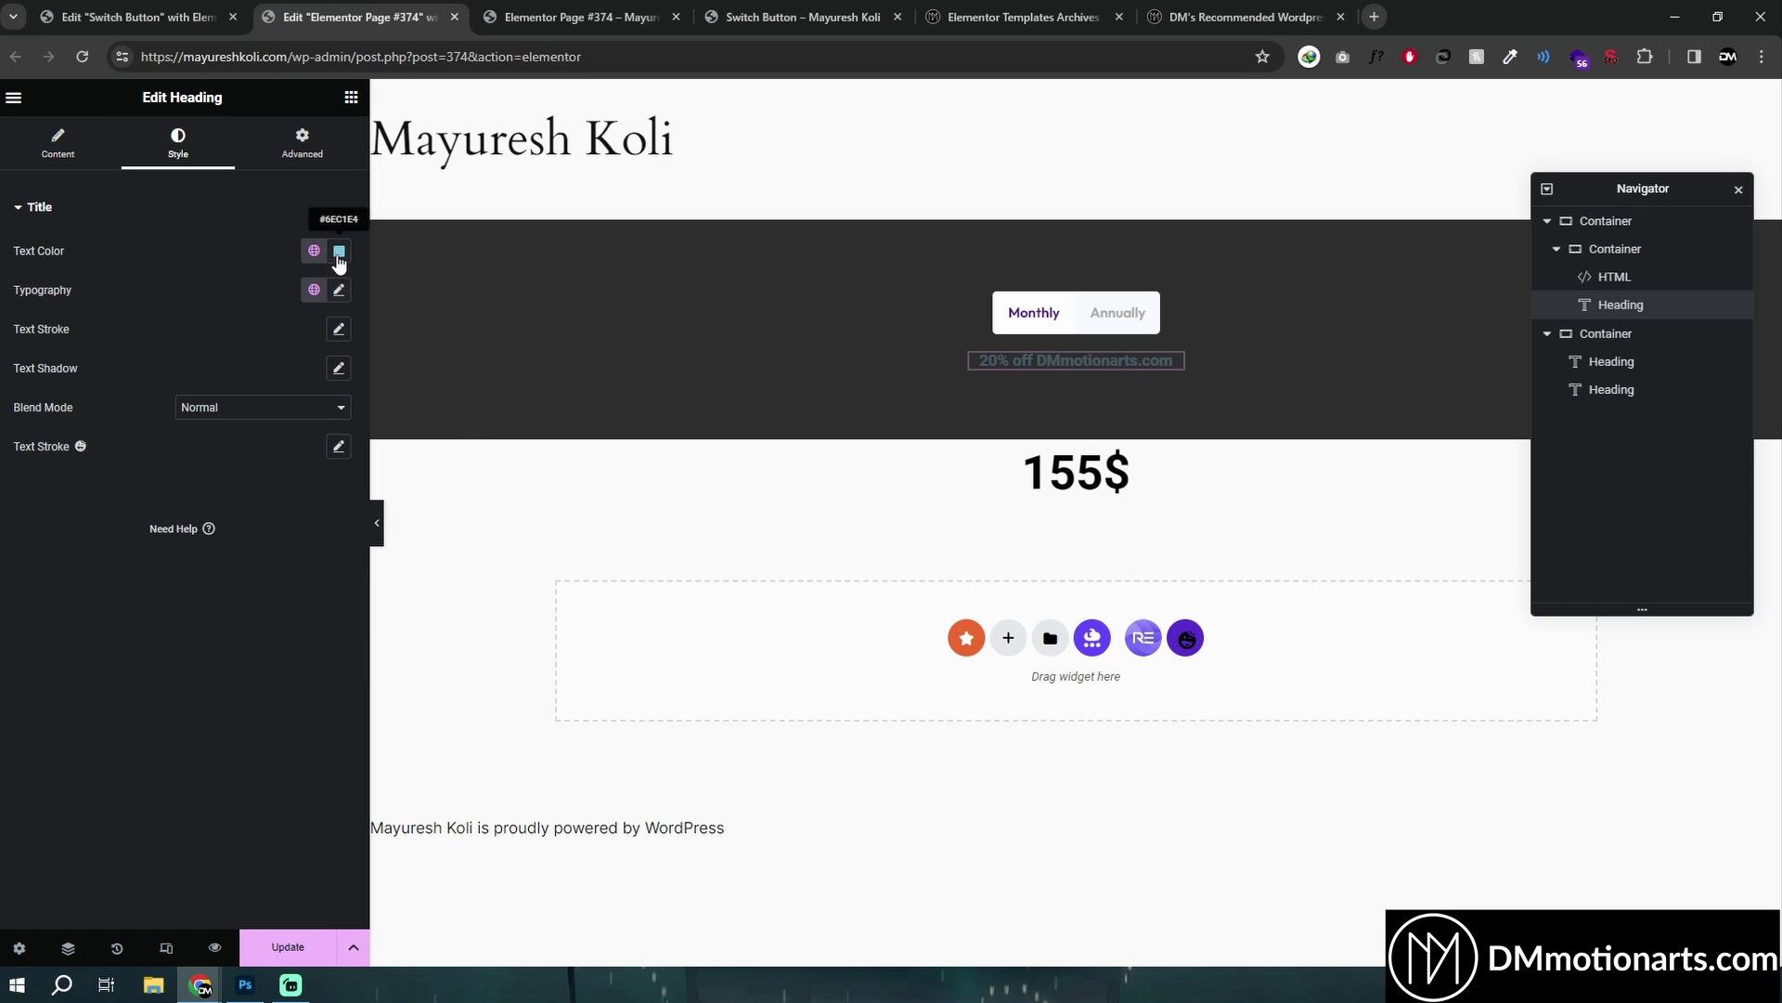
left_click(339, 251)
left_click(232, 327)
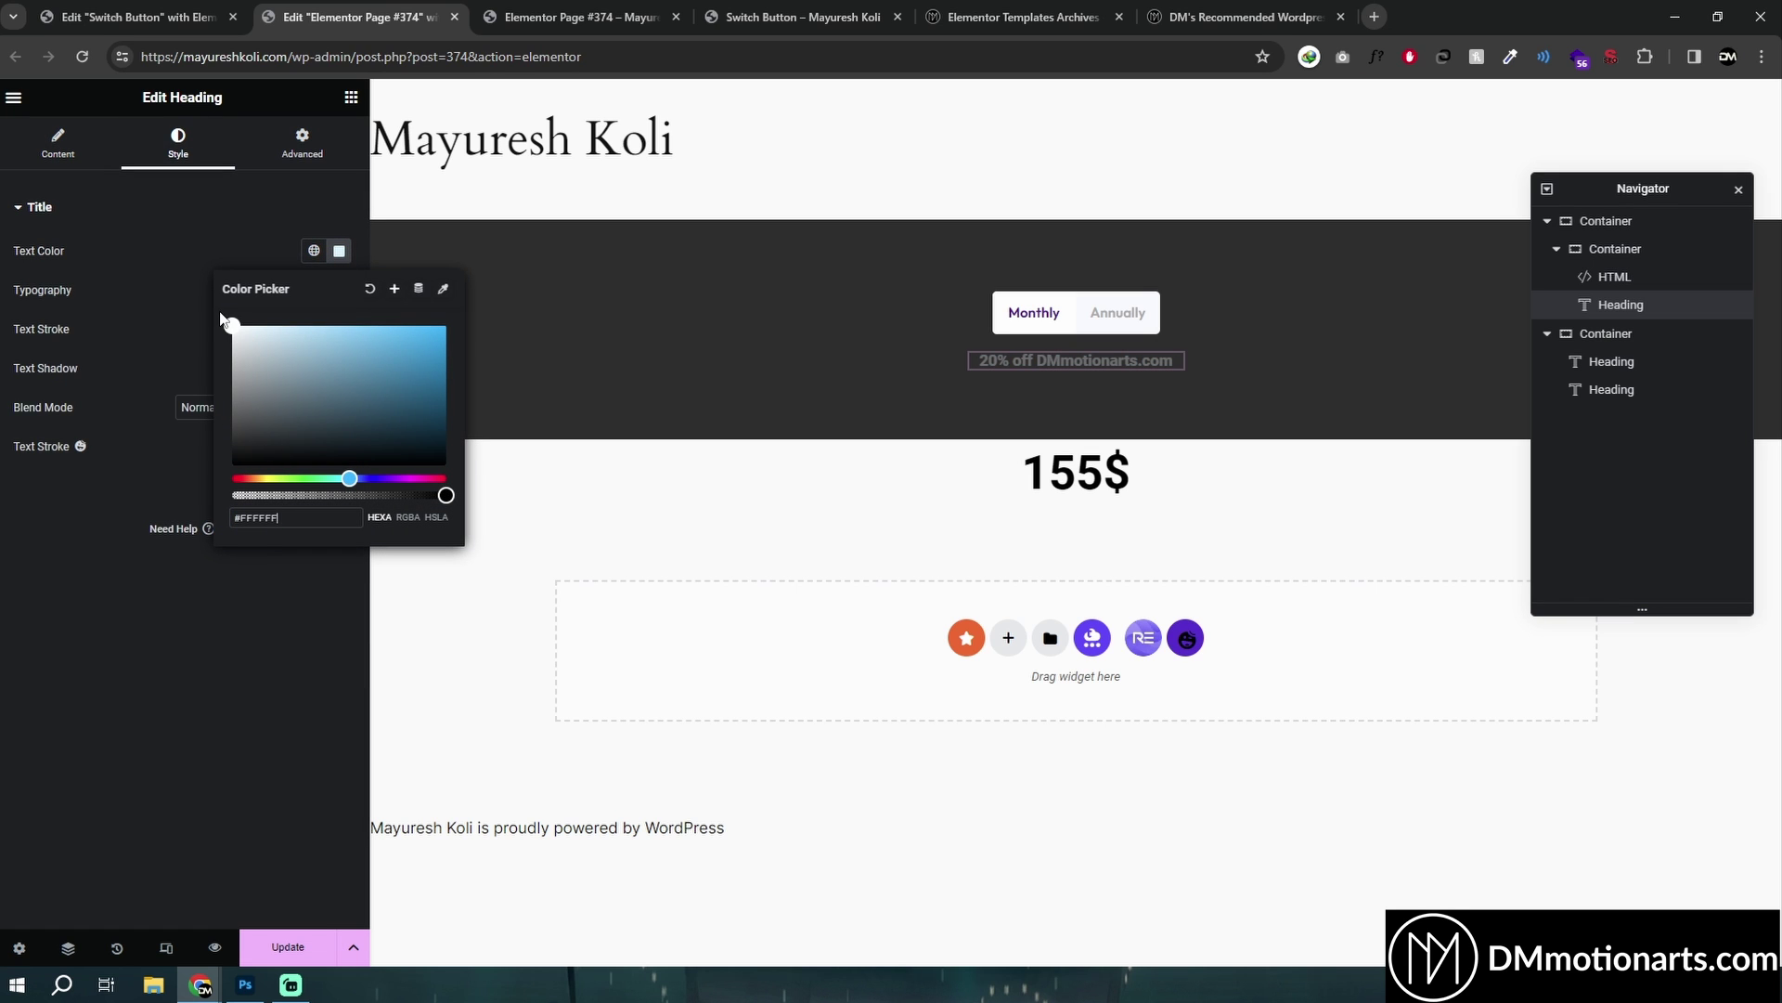
left_click(51, 592)
Assign the CSS class text2 to the 20% off heading.
left_click(306, 145)
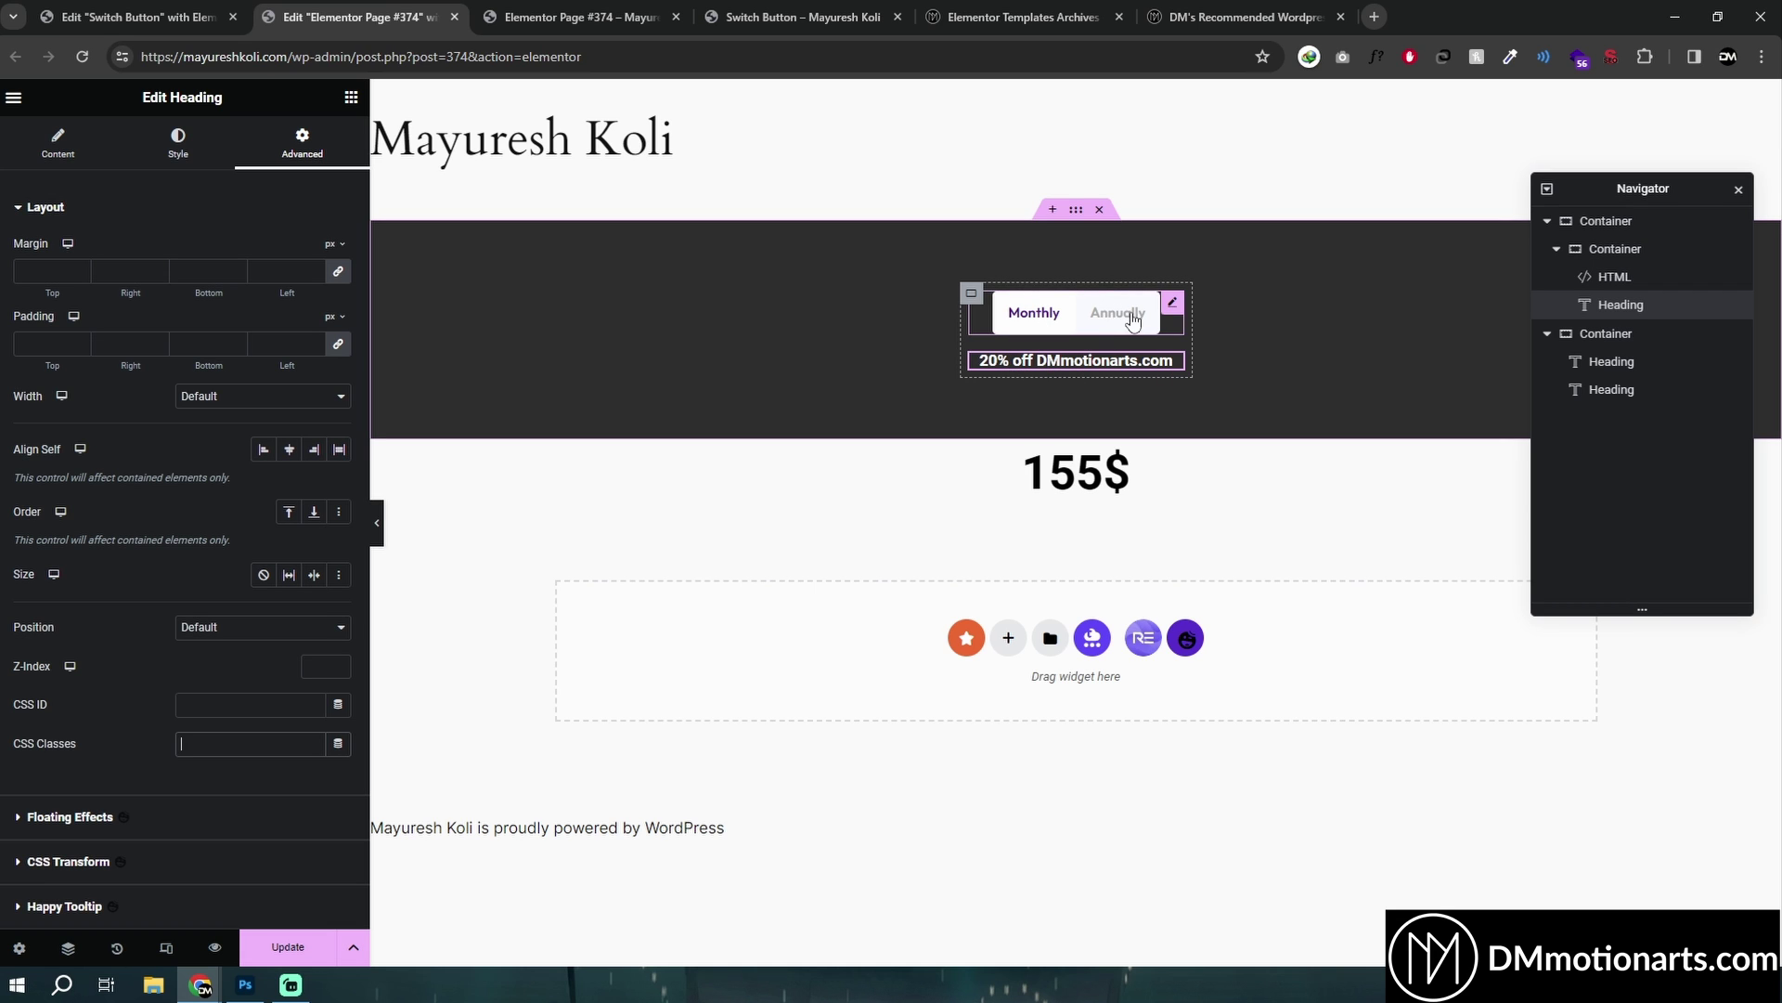
left_click(294, 747)
type("tex")
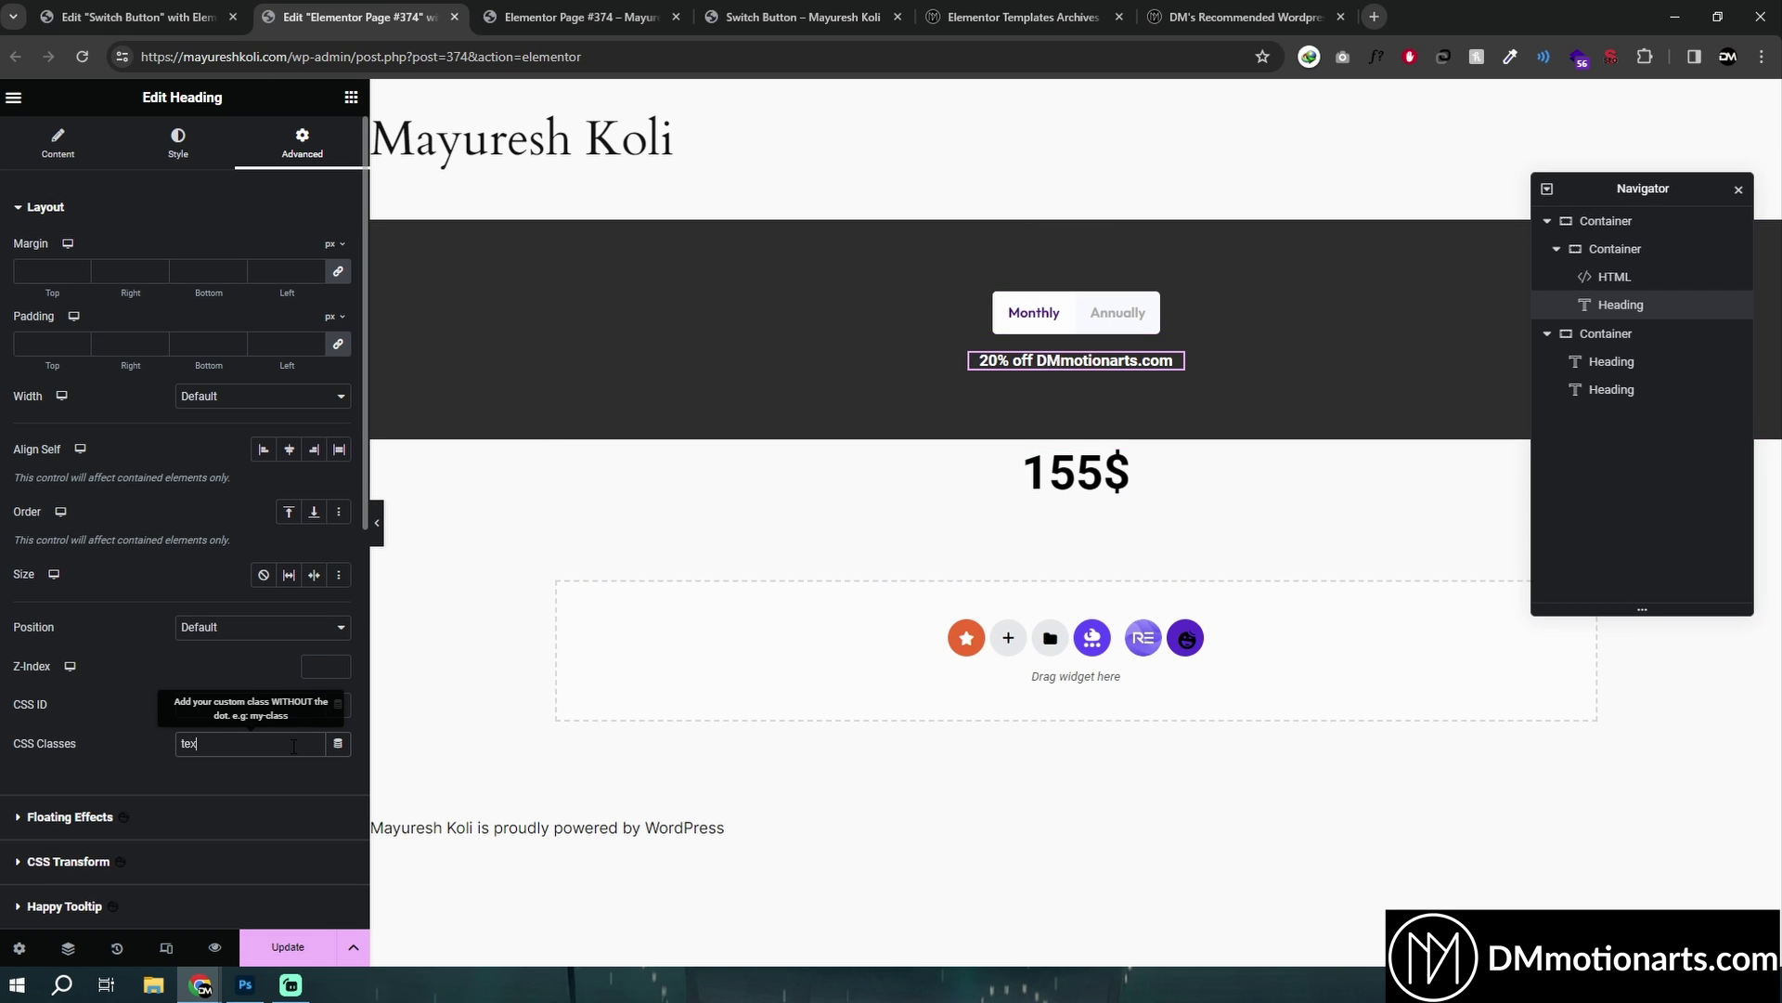
type("t2")
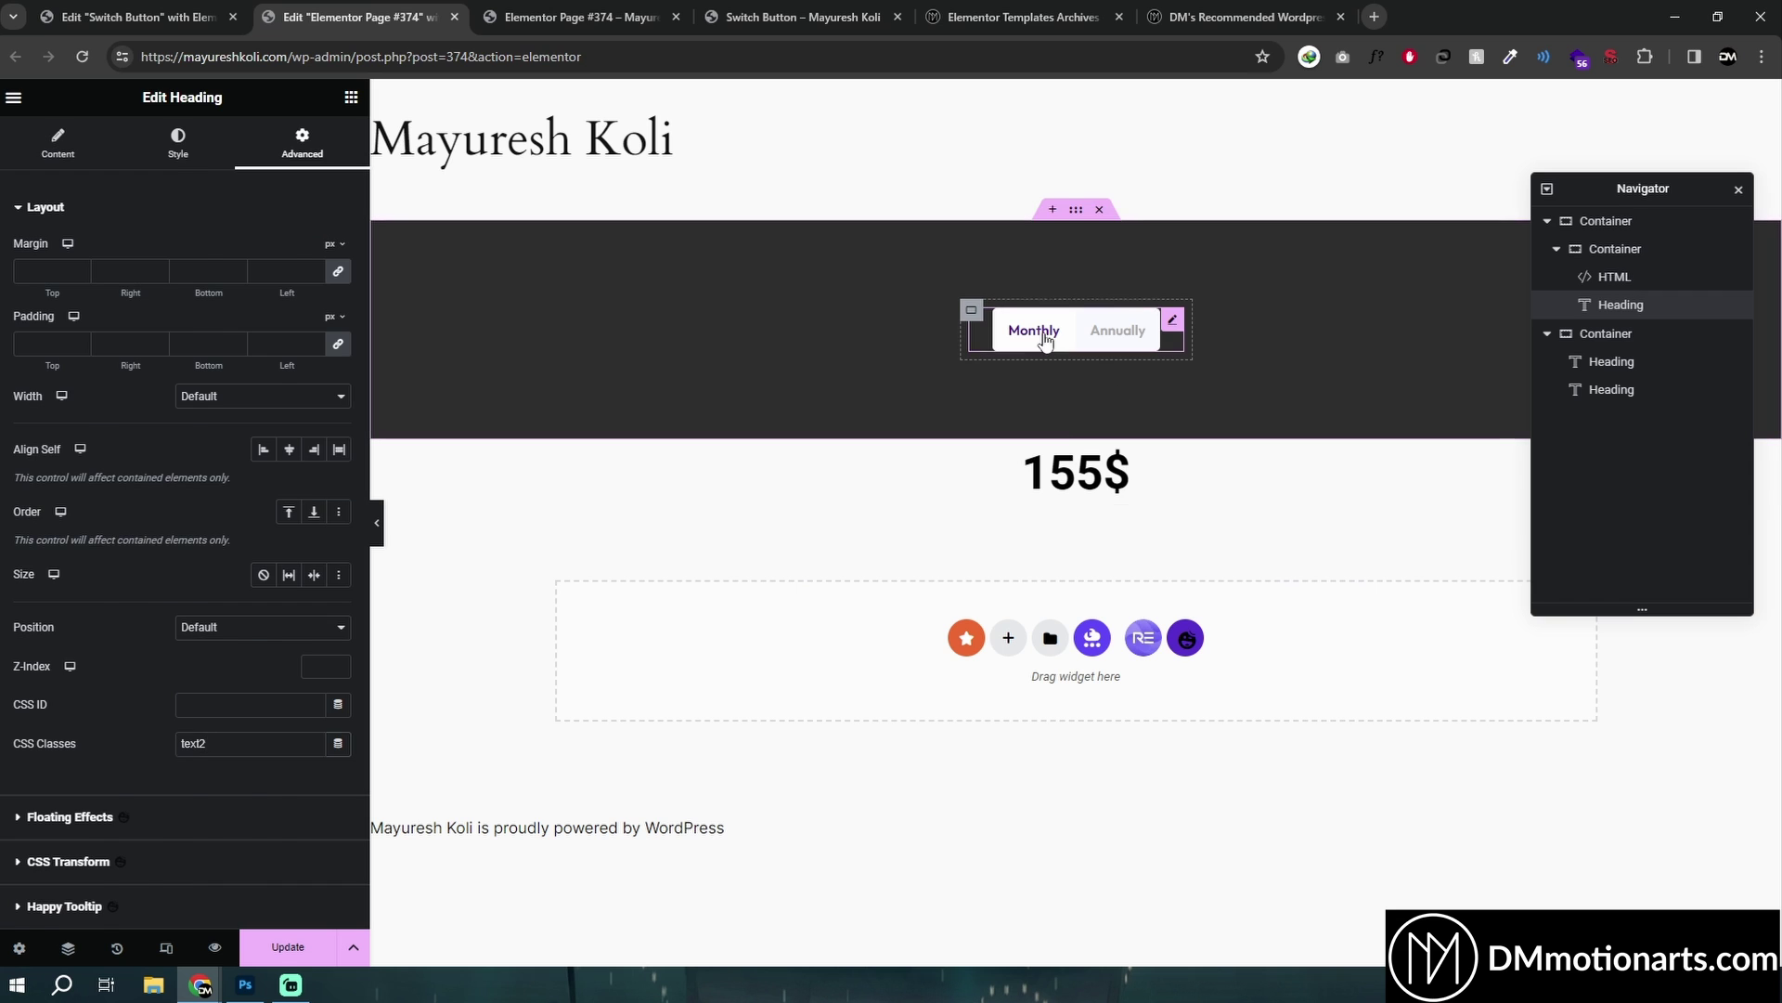
Toggle the switch repeatedly to check which option shows the 20% off heading, ending on Annually with that heading selected.
left_click(1089, 343)
left_click(1087, 320)
left_click(1075, 342)
left_click(1081, 325)
left_click(1089, 327)
left_click(1089, 328)
left_click(1088, 335)
left_click(1086, 332)
left_click(1074, 342)
left_click(1075, 341)
left_click(1076, 335)
left_click(1080, 331)
left_click(1080, 332)
left_click(1143, 370)
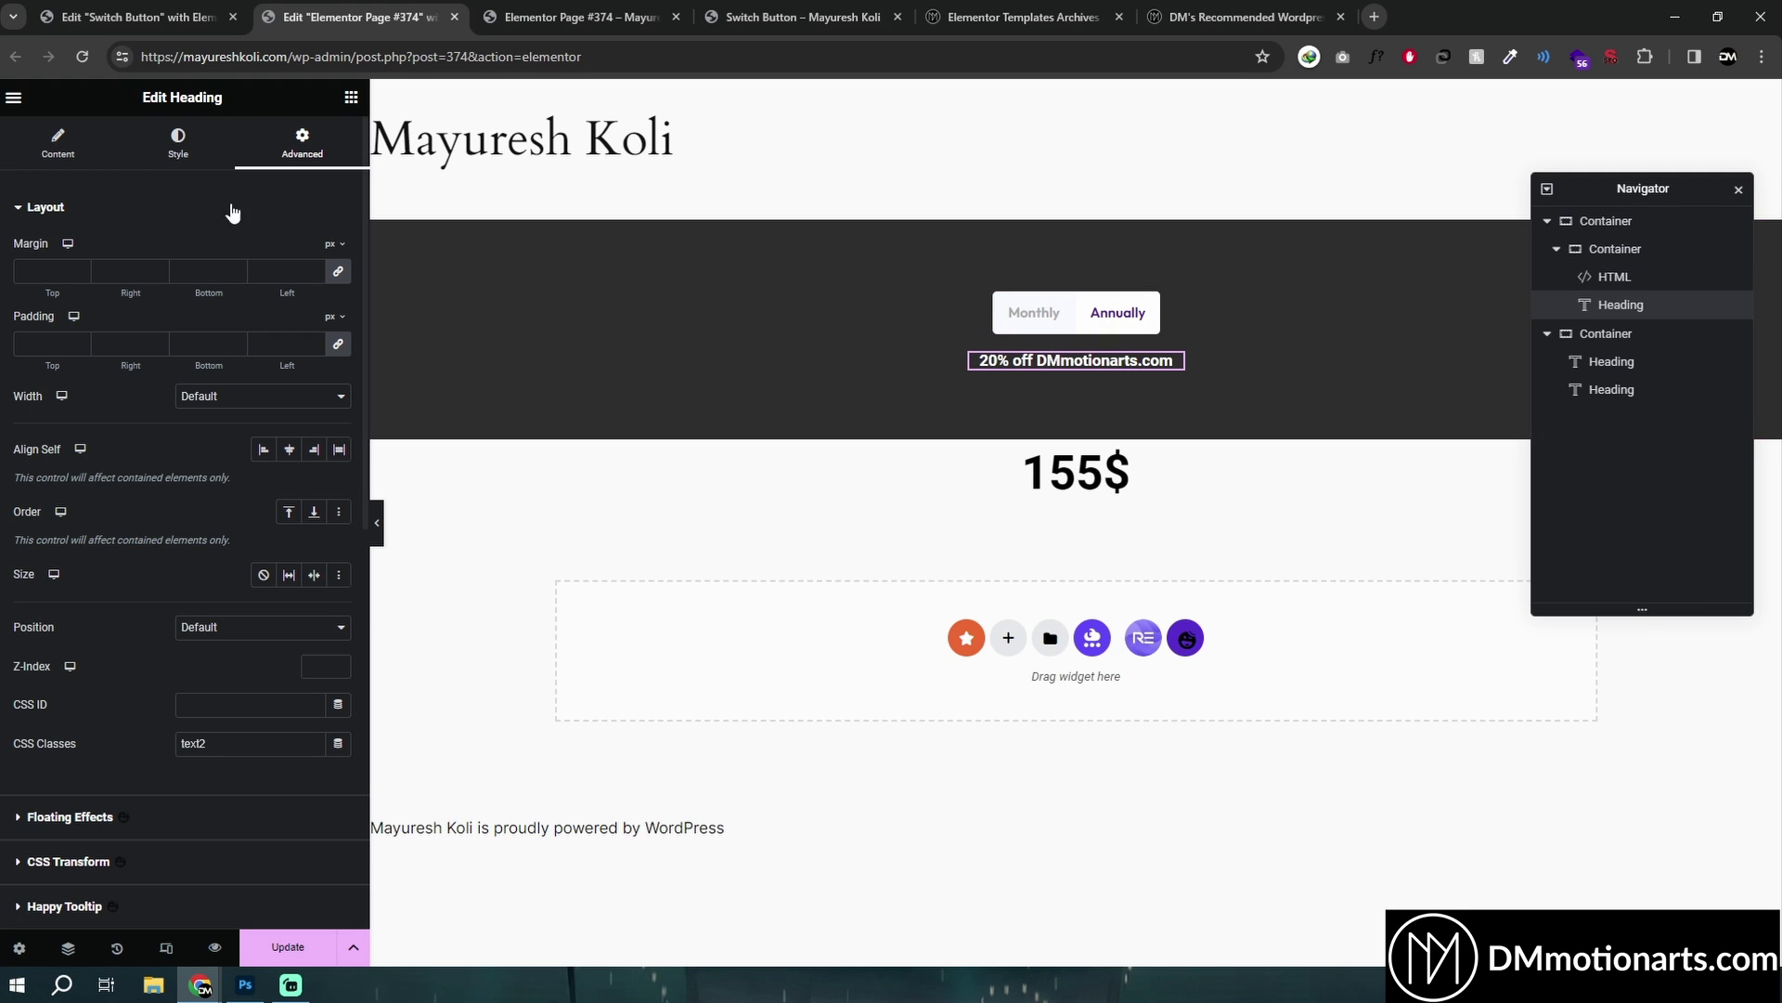
Examine the switch's vertical position in the dark container while toggling between Monthly and Annually.
scroll(81, 648, "down", 3)
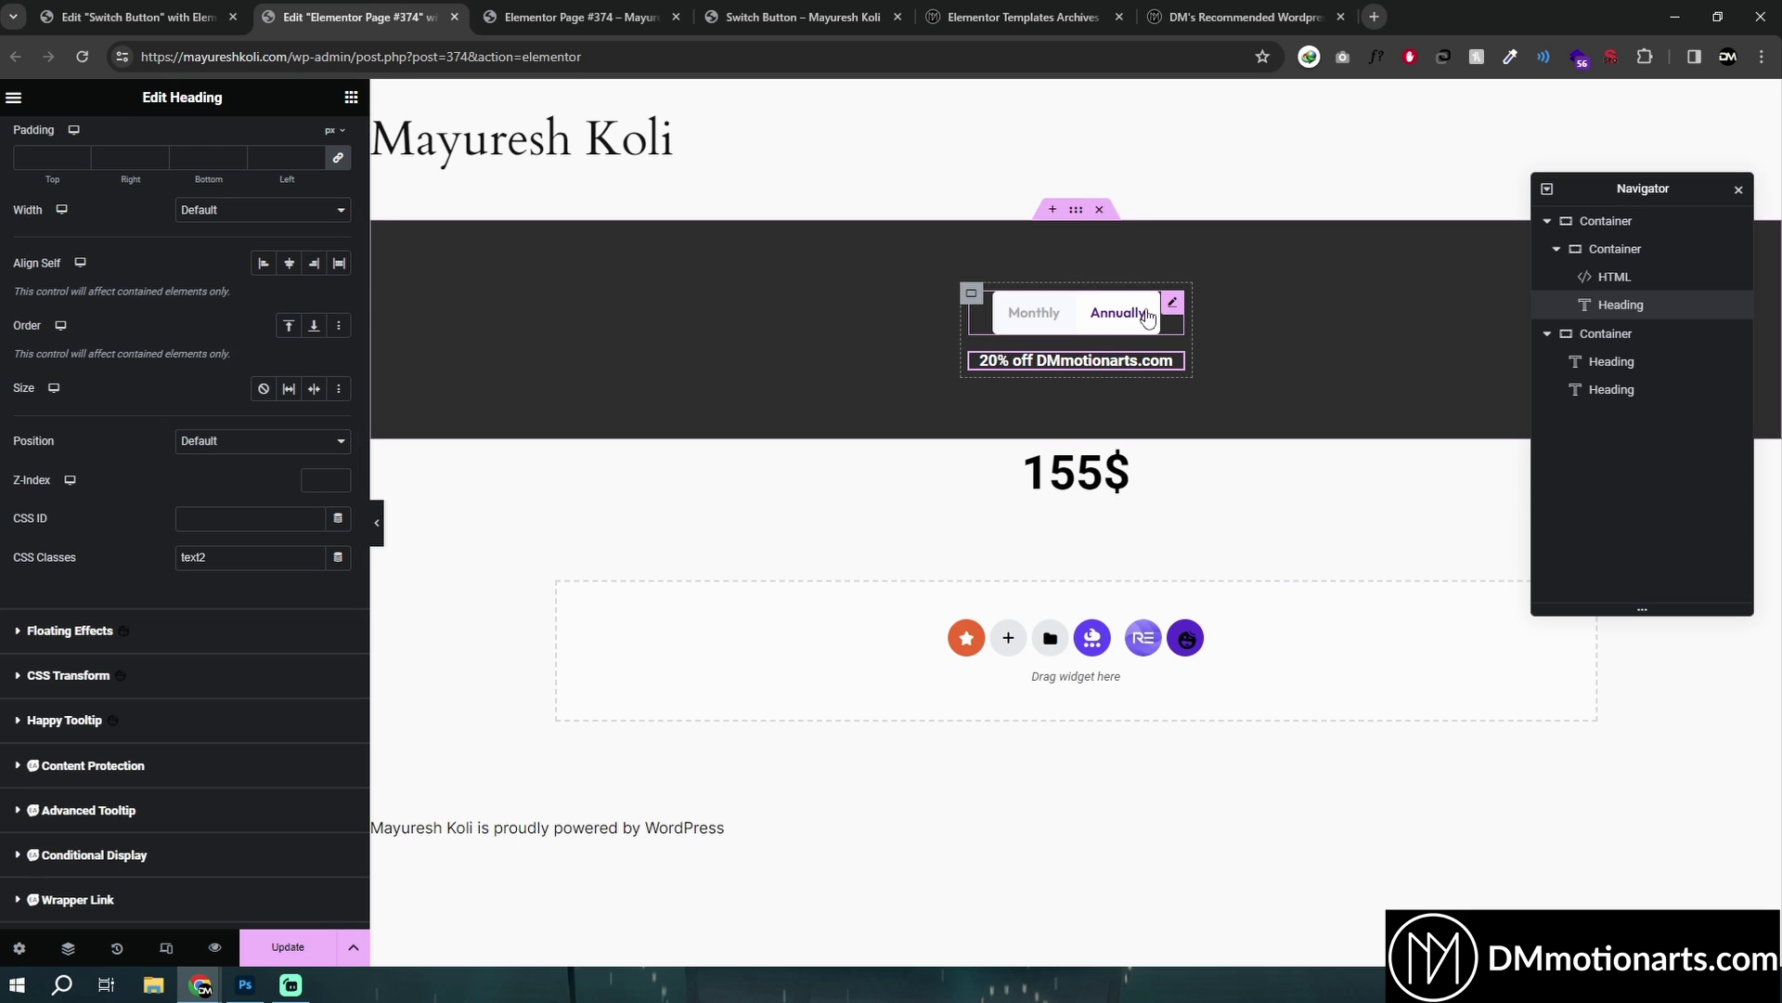
left_click(1031, 290)
left_click(1077, 320)
left_click(1077, 336)
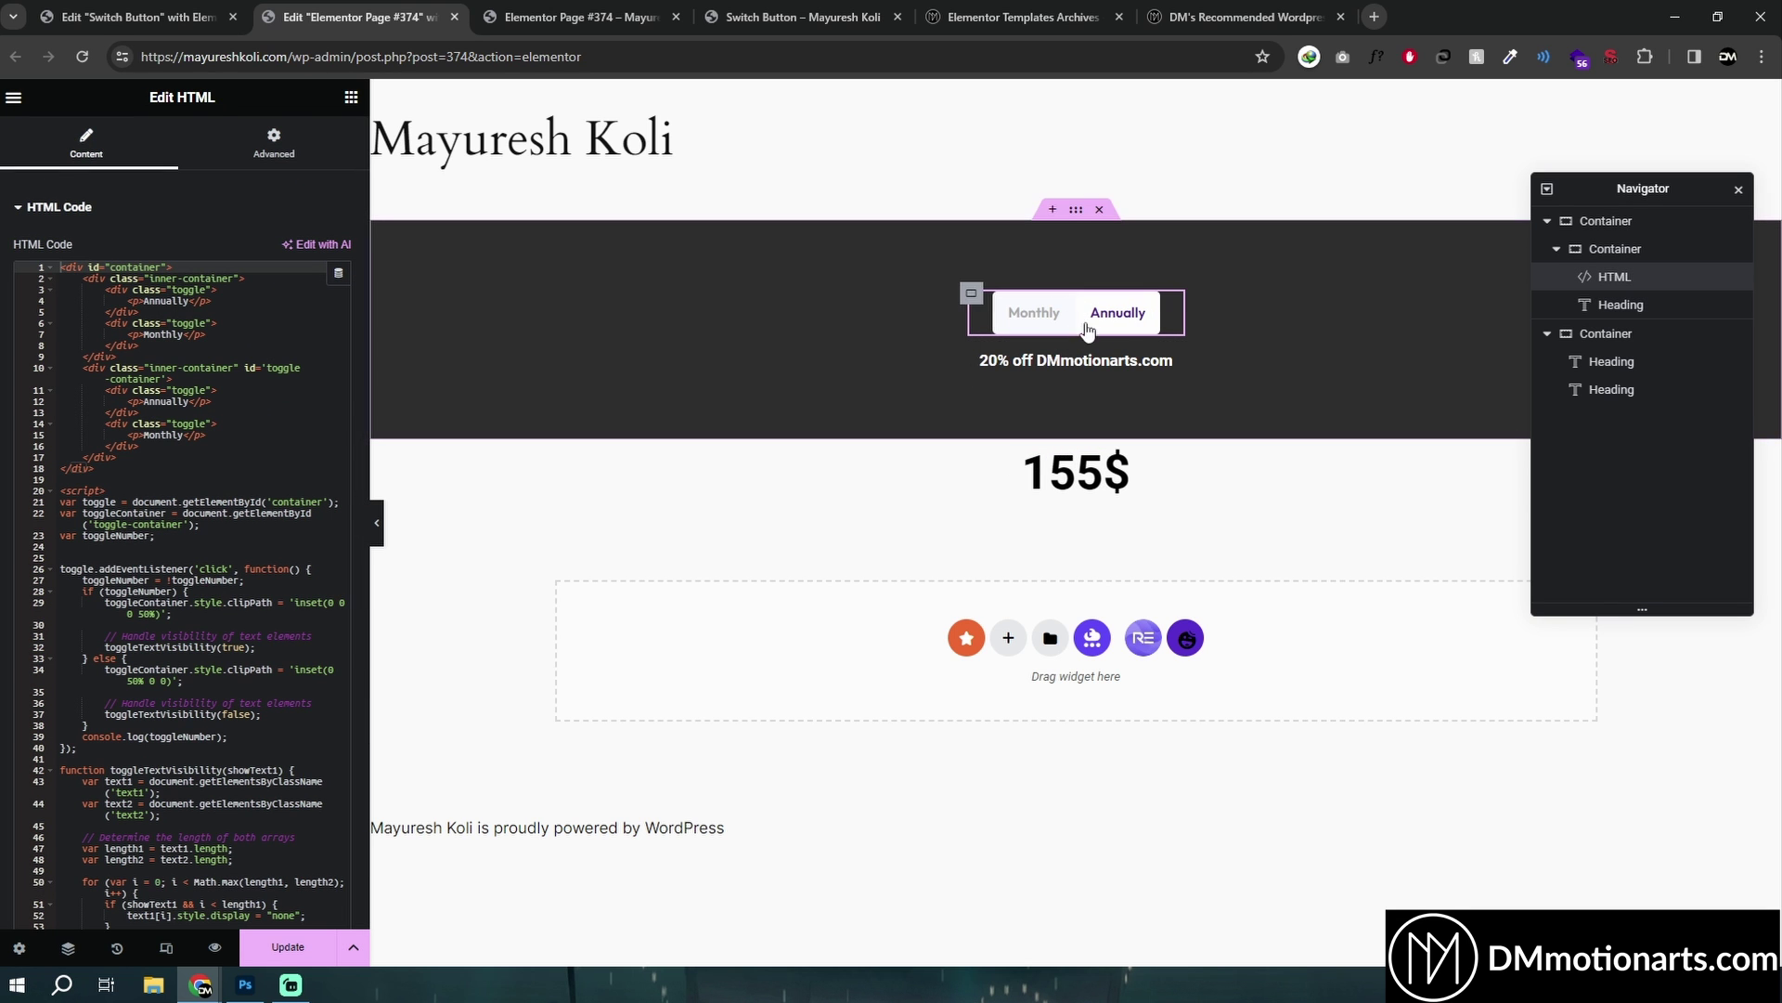
left_click(1048, 340)
left_click(1063, 343)
left_click(1064, 342)
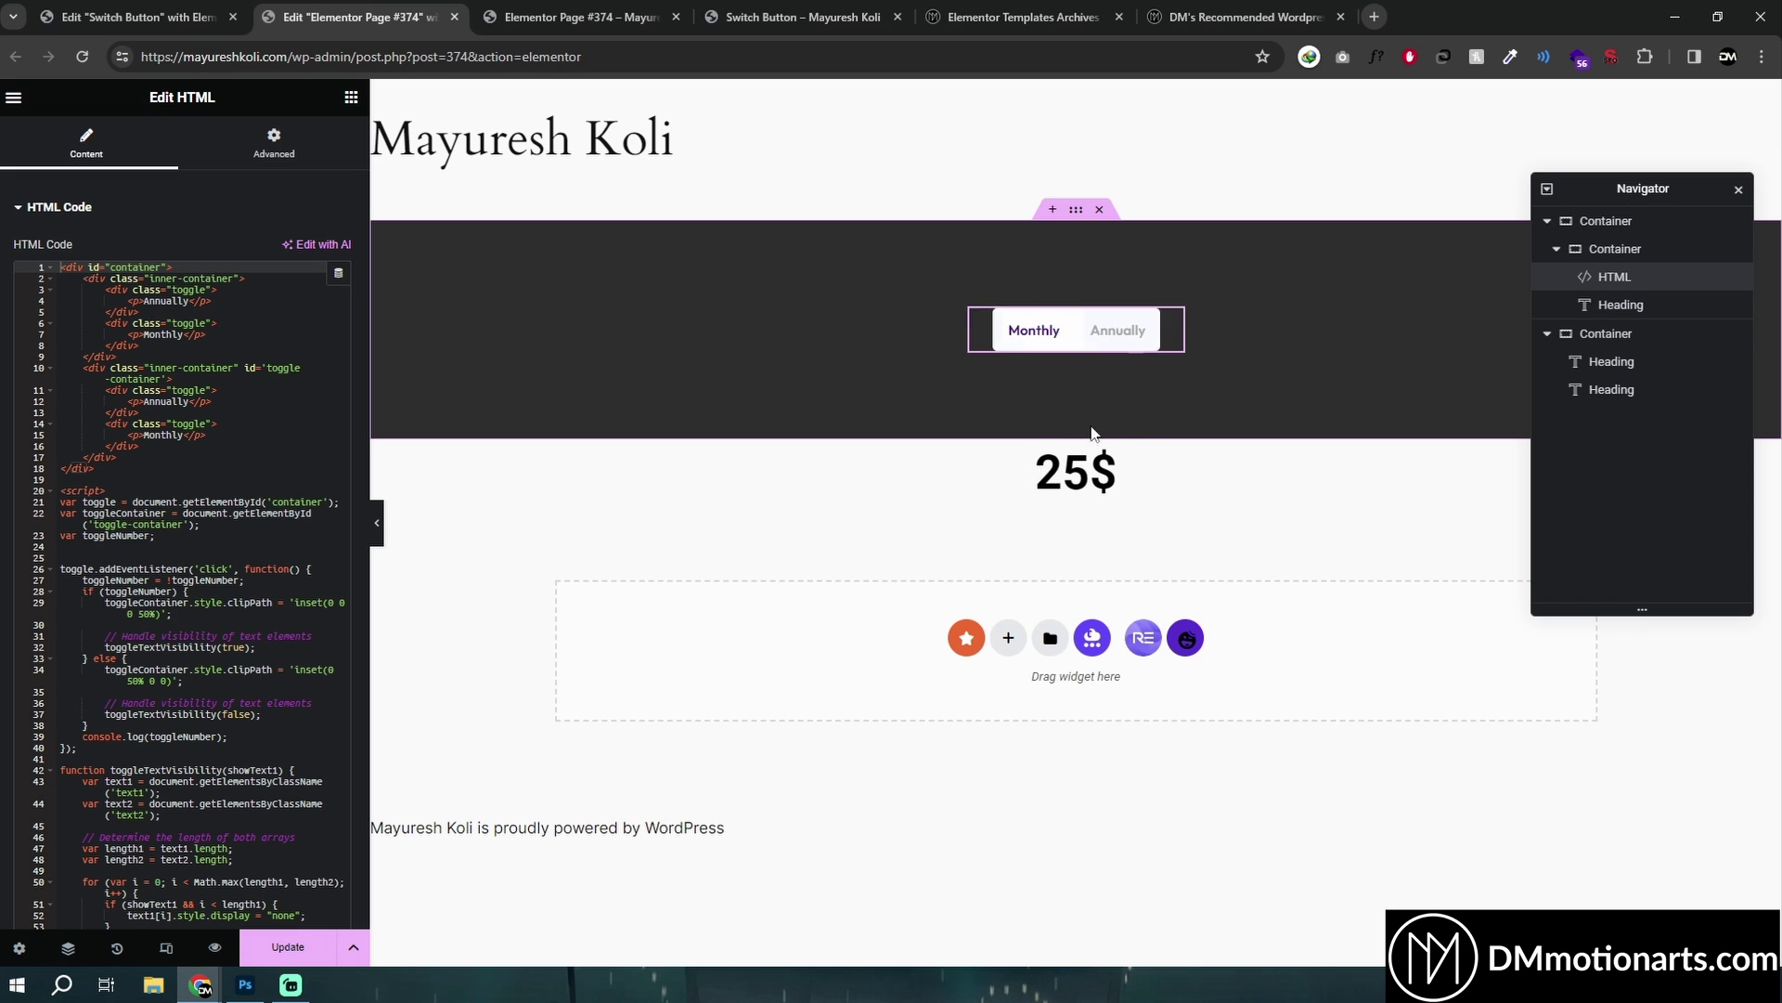
left_click(1044, 332)
left_click(1045, 331)
left_click(1047, 332)
left_click(1114, 340)
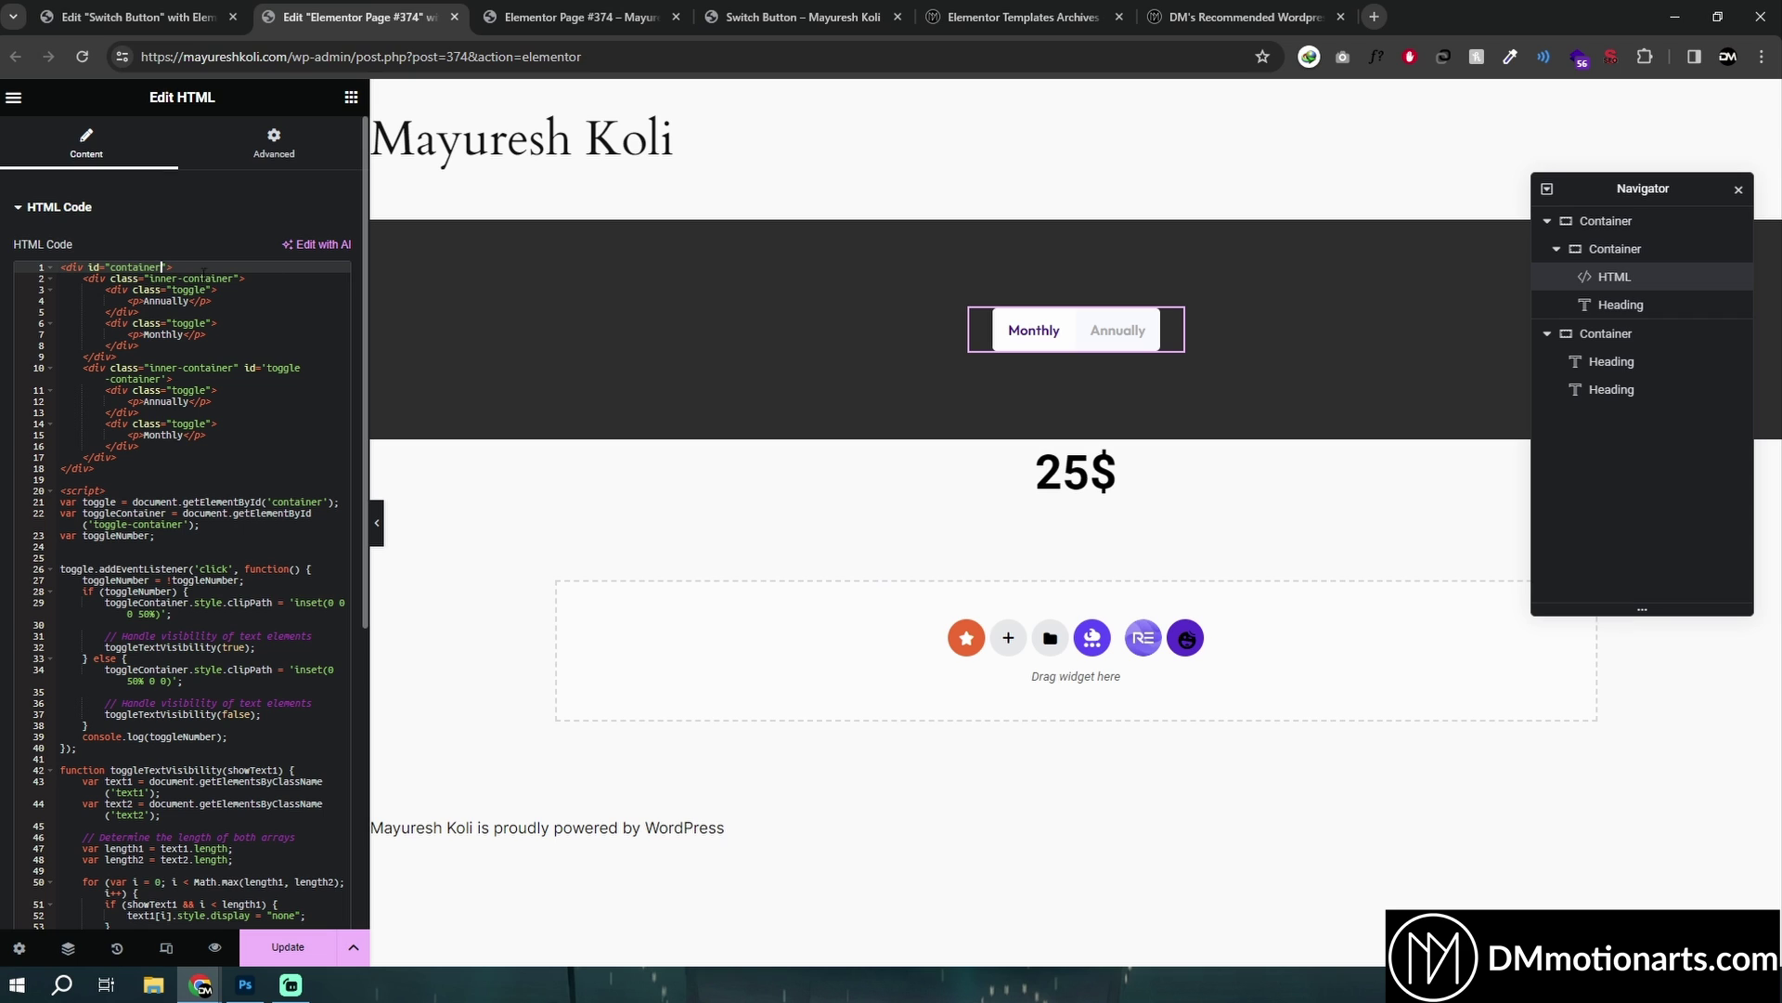
left_click(201, 391)
left_click(233, 282)
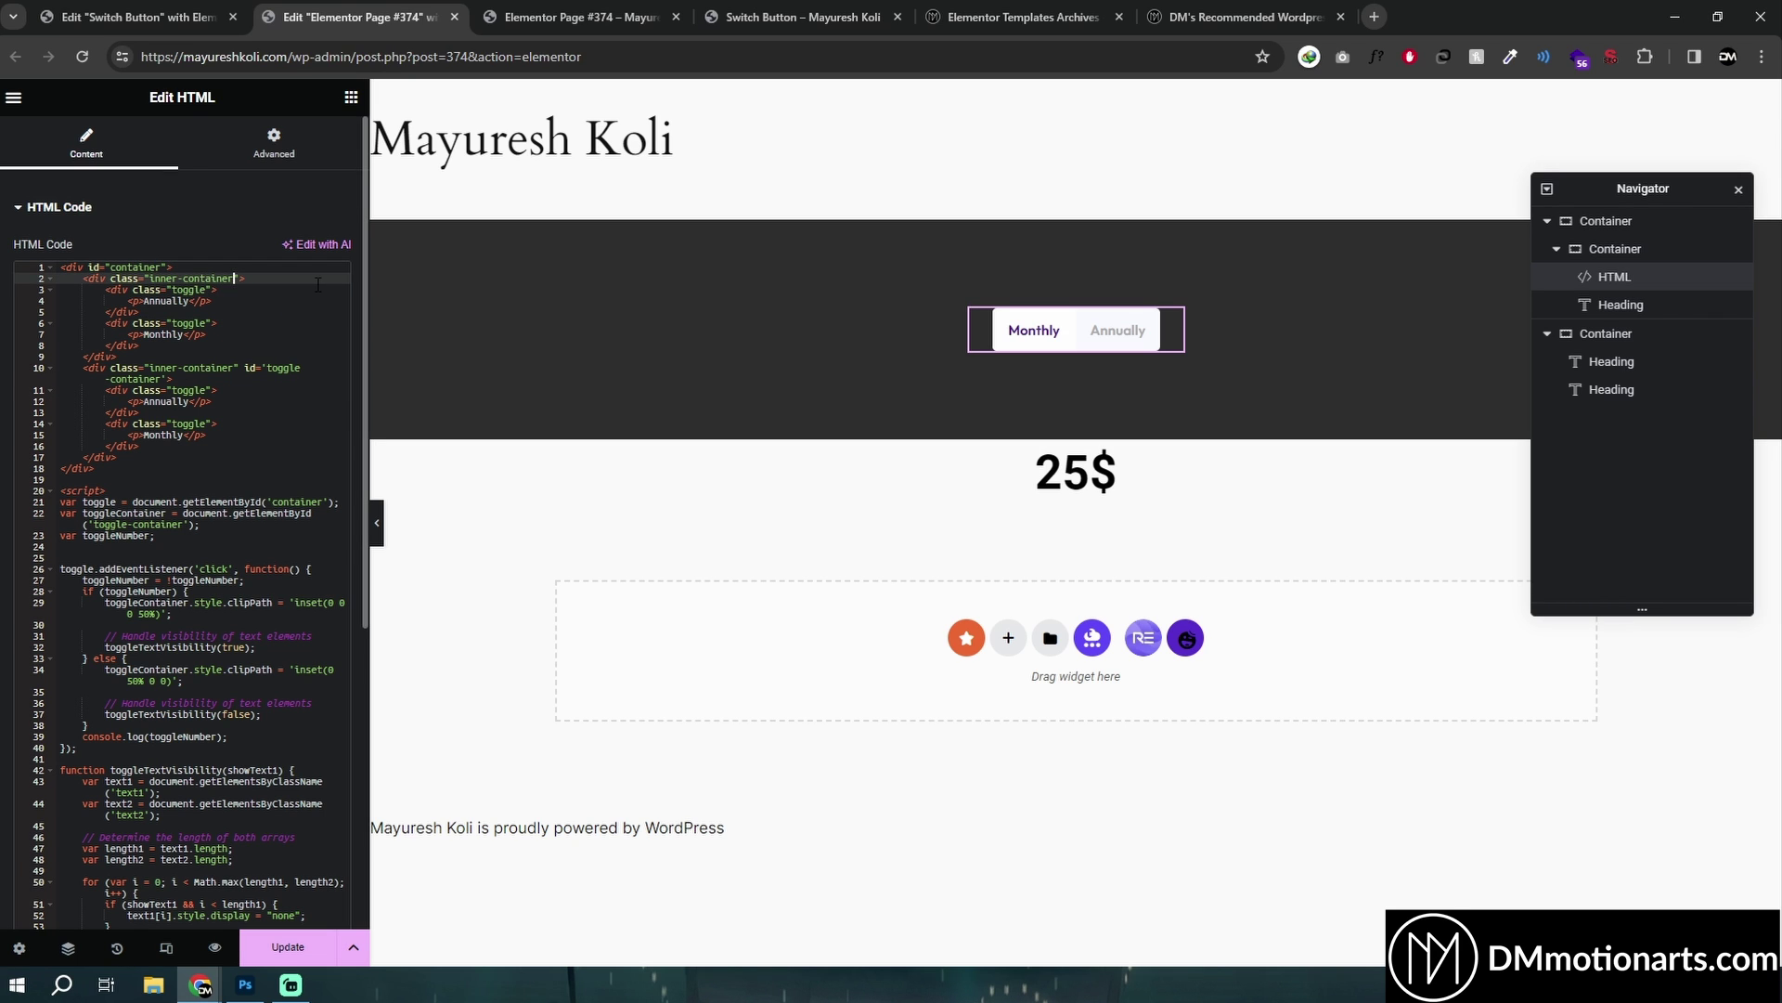
left_click(1075, 331)
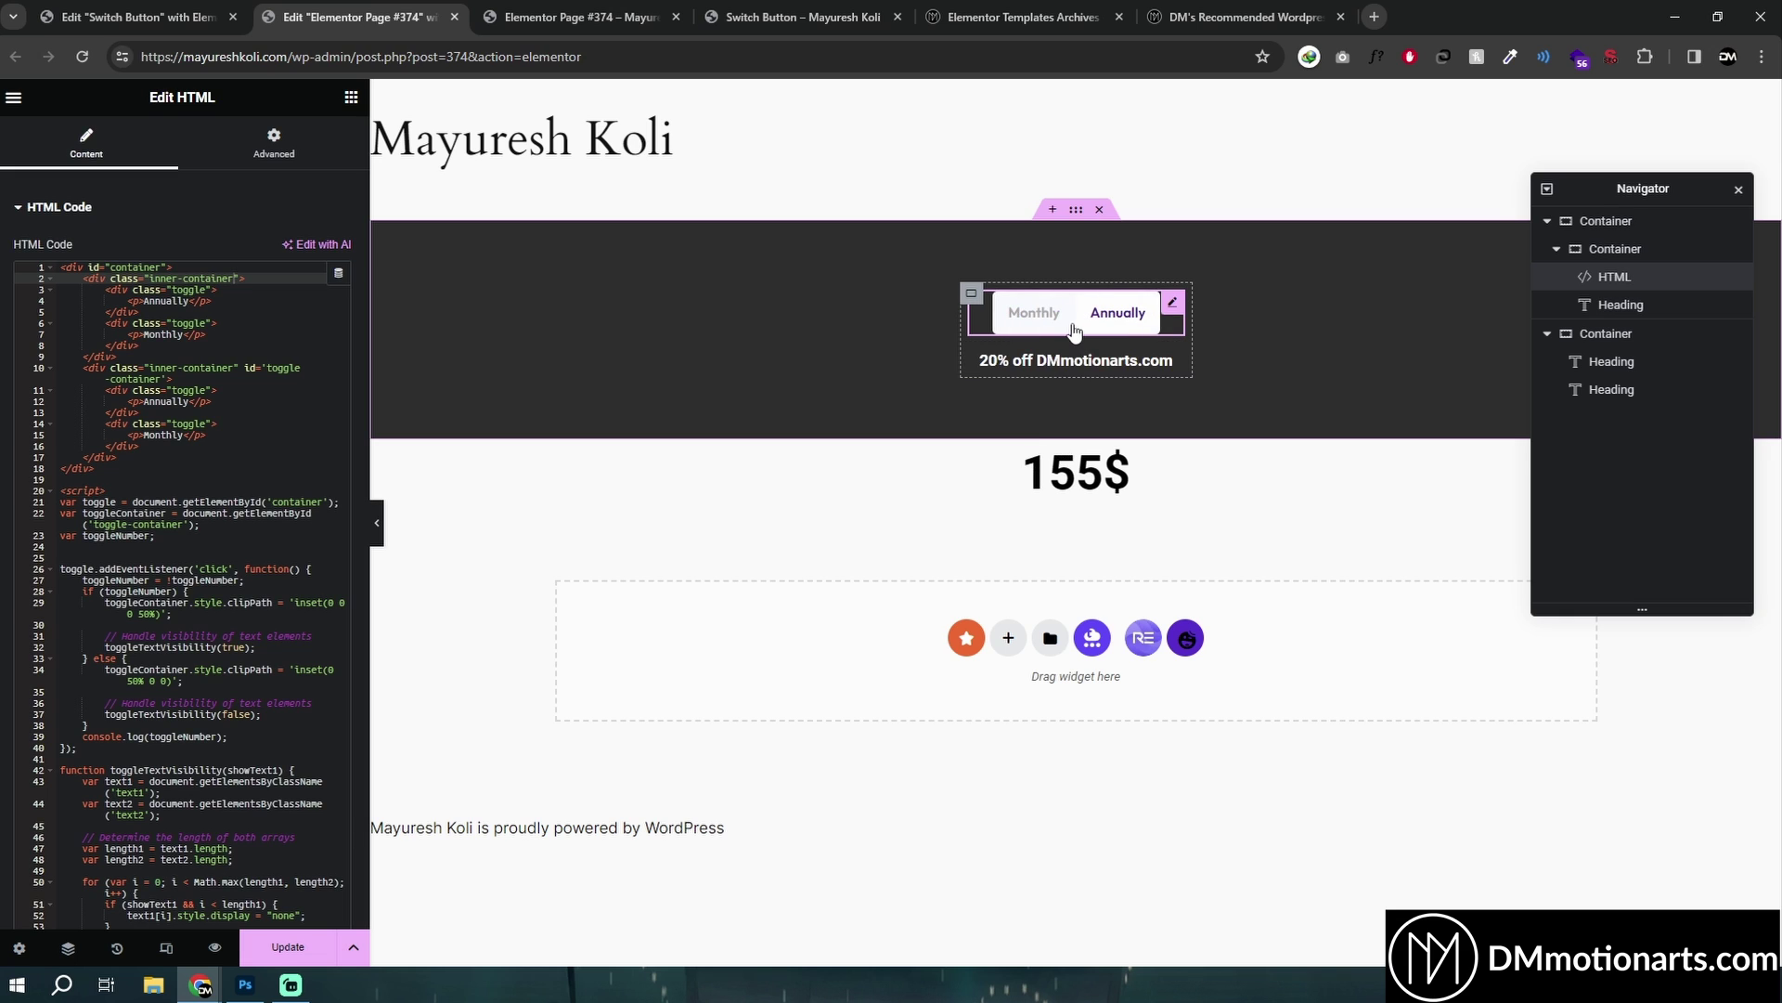
left_click(1075, 330)
left_click(1075, 331)
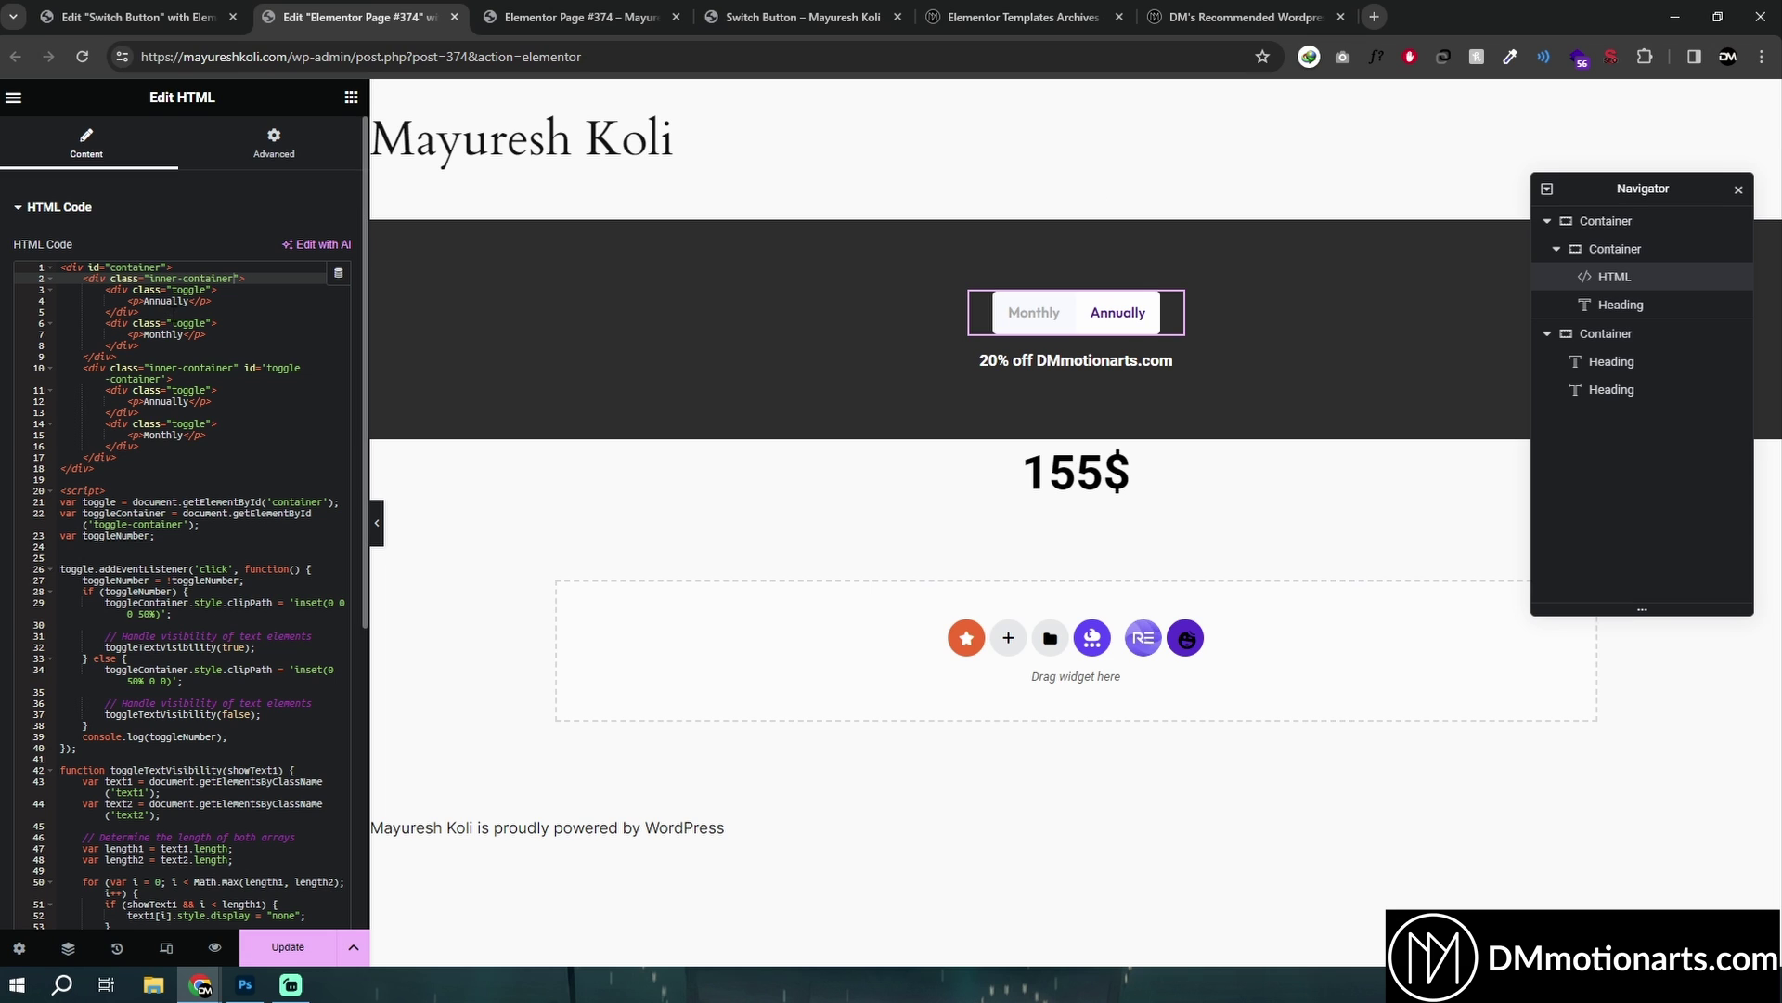
left_click(216, 312)
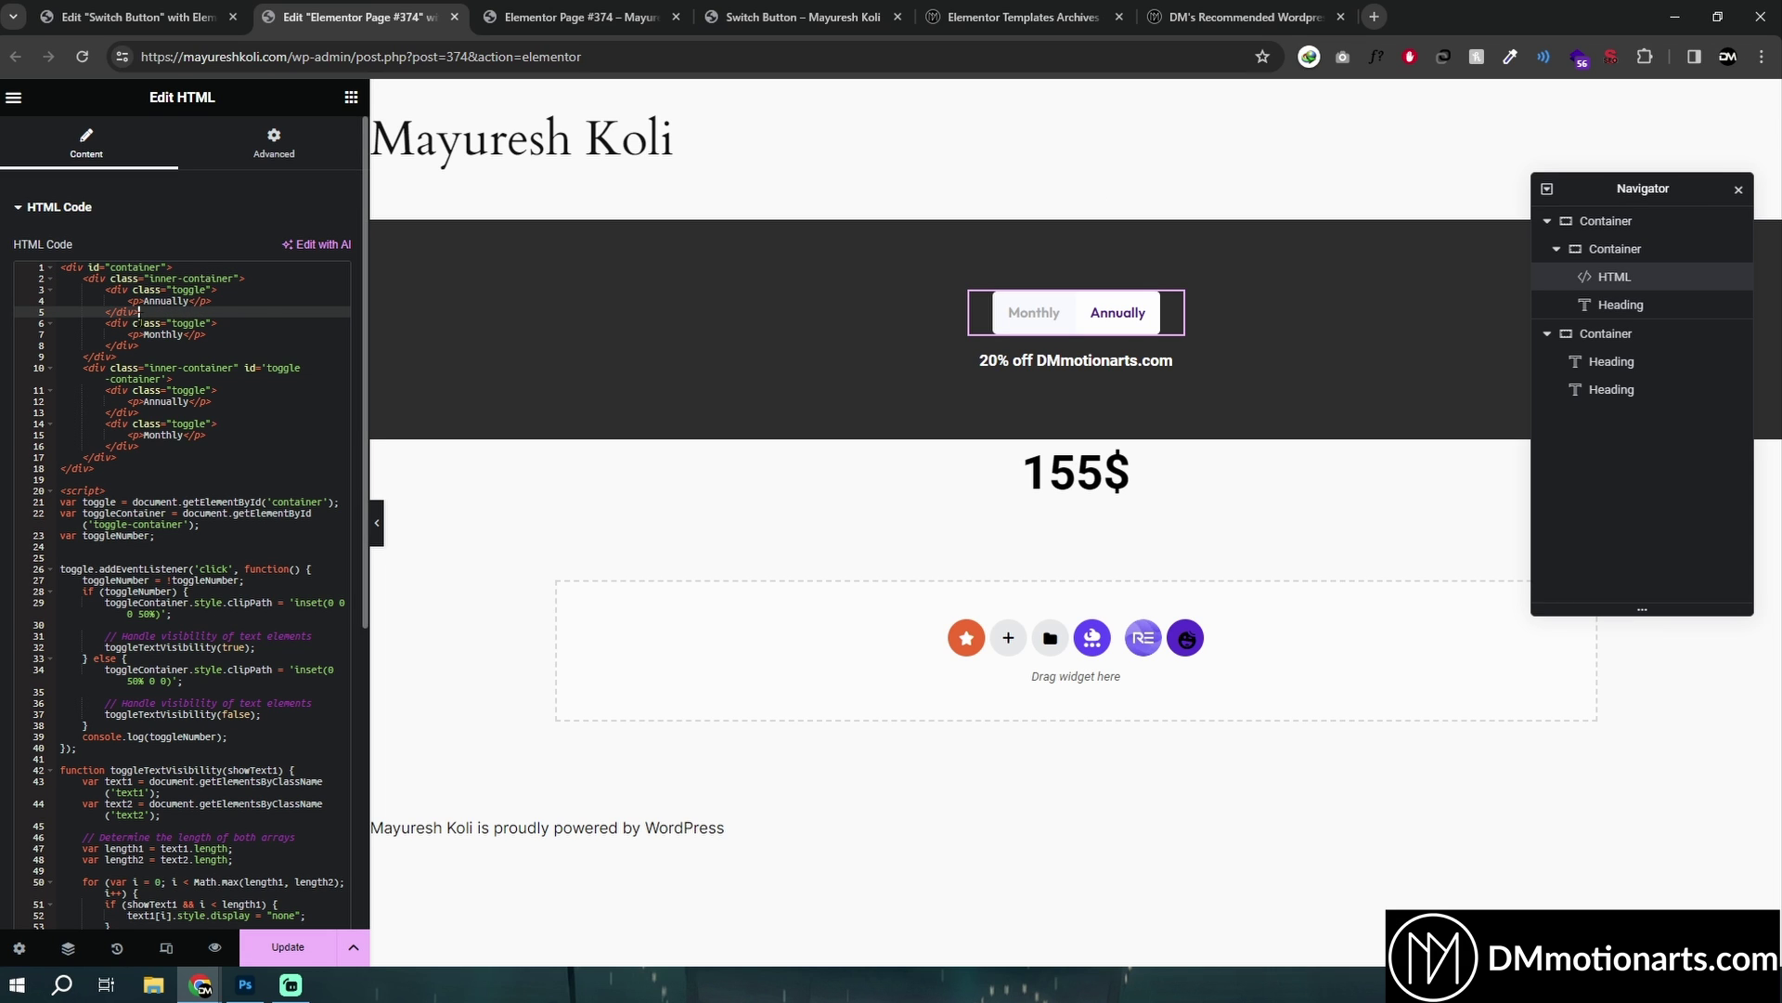
Set the 20% off heading's position to Absolute and clear its horizontal and vertical offsets.
left_click(1170, 366)
left_click(215, 637)
left_click(215, 660)
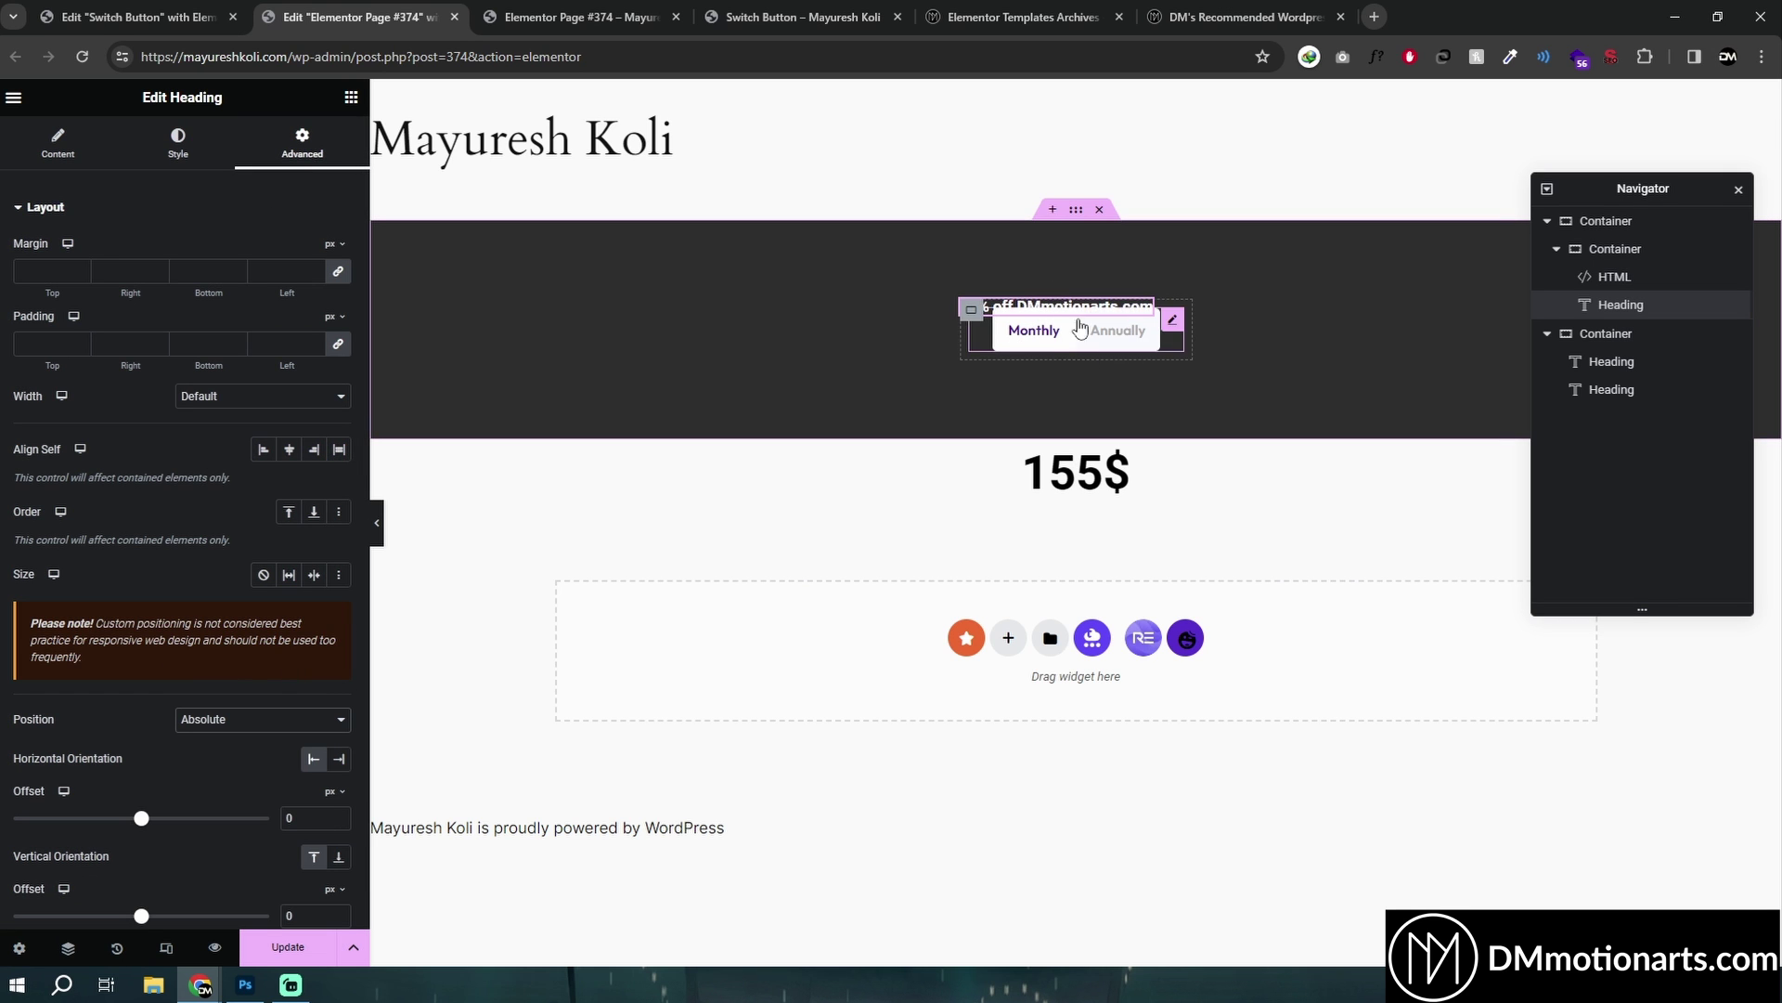
scroll(258, 631, "down", 3)
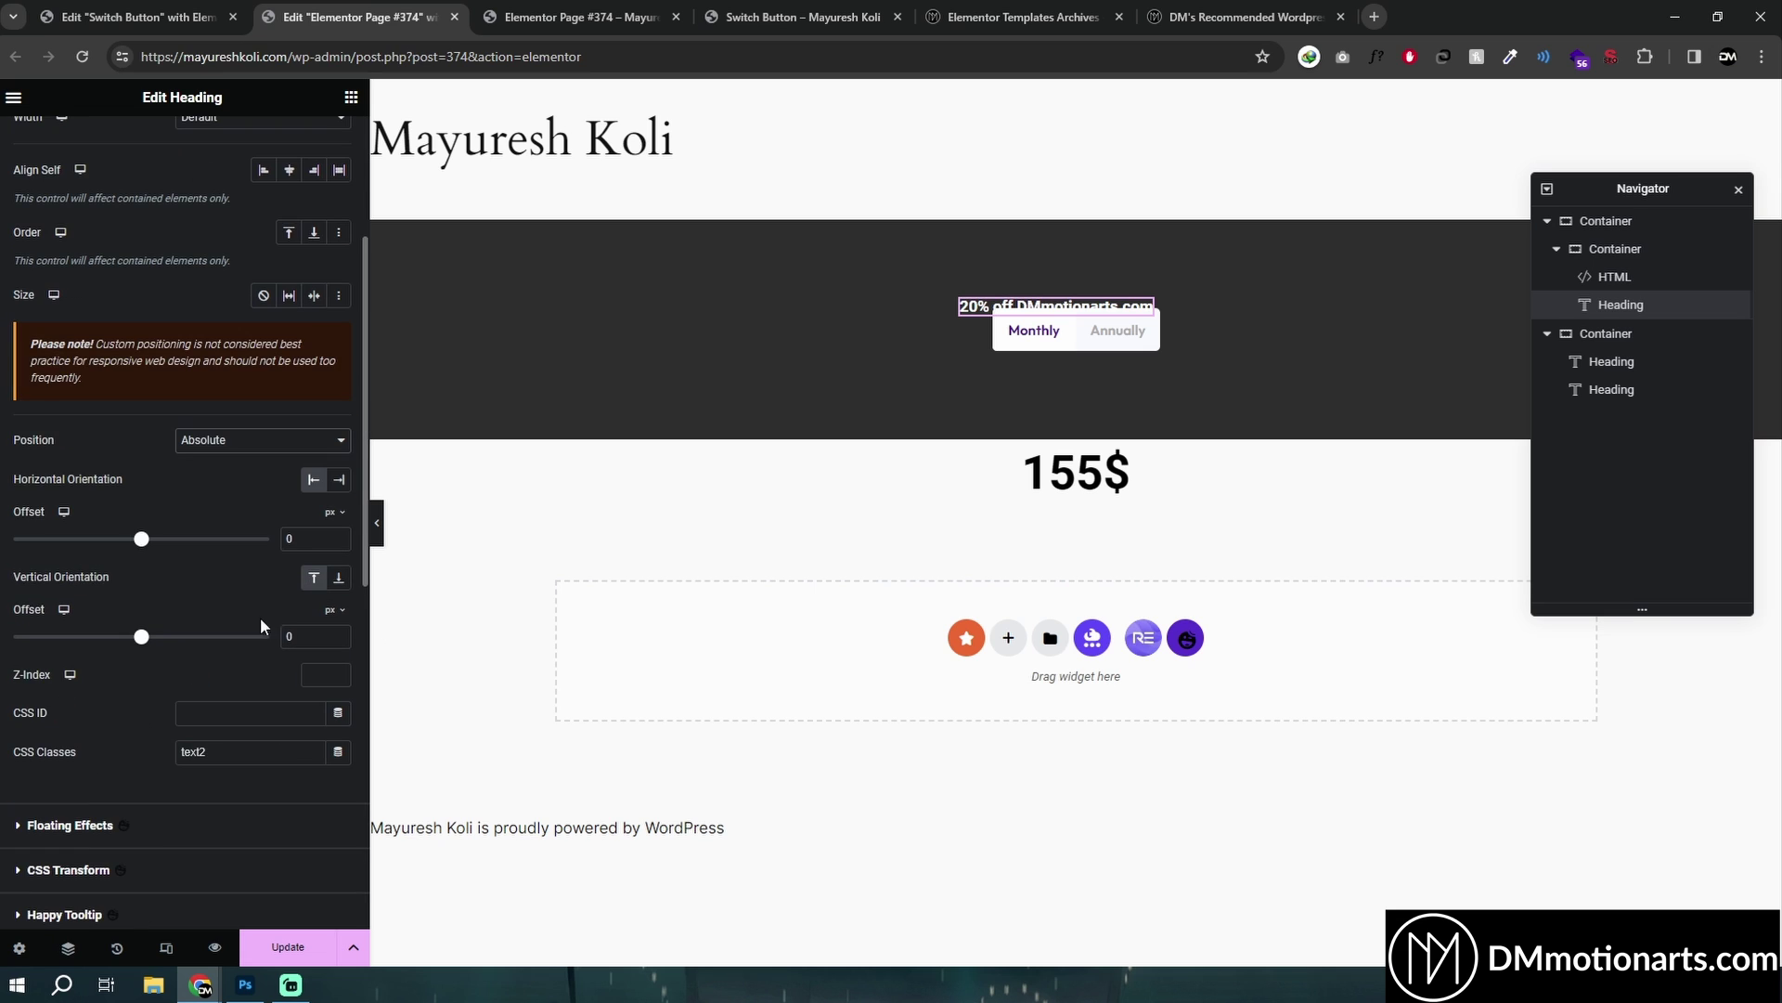
left_click(308, 540)
key("BackSpace")
key("BackSpace")
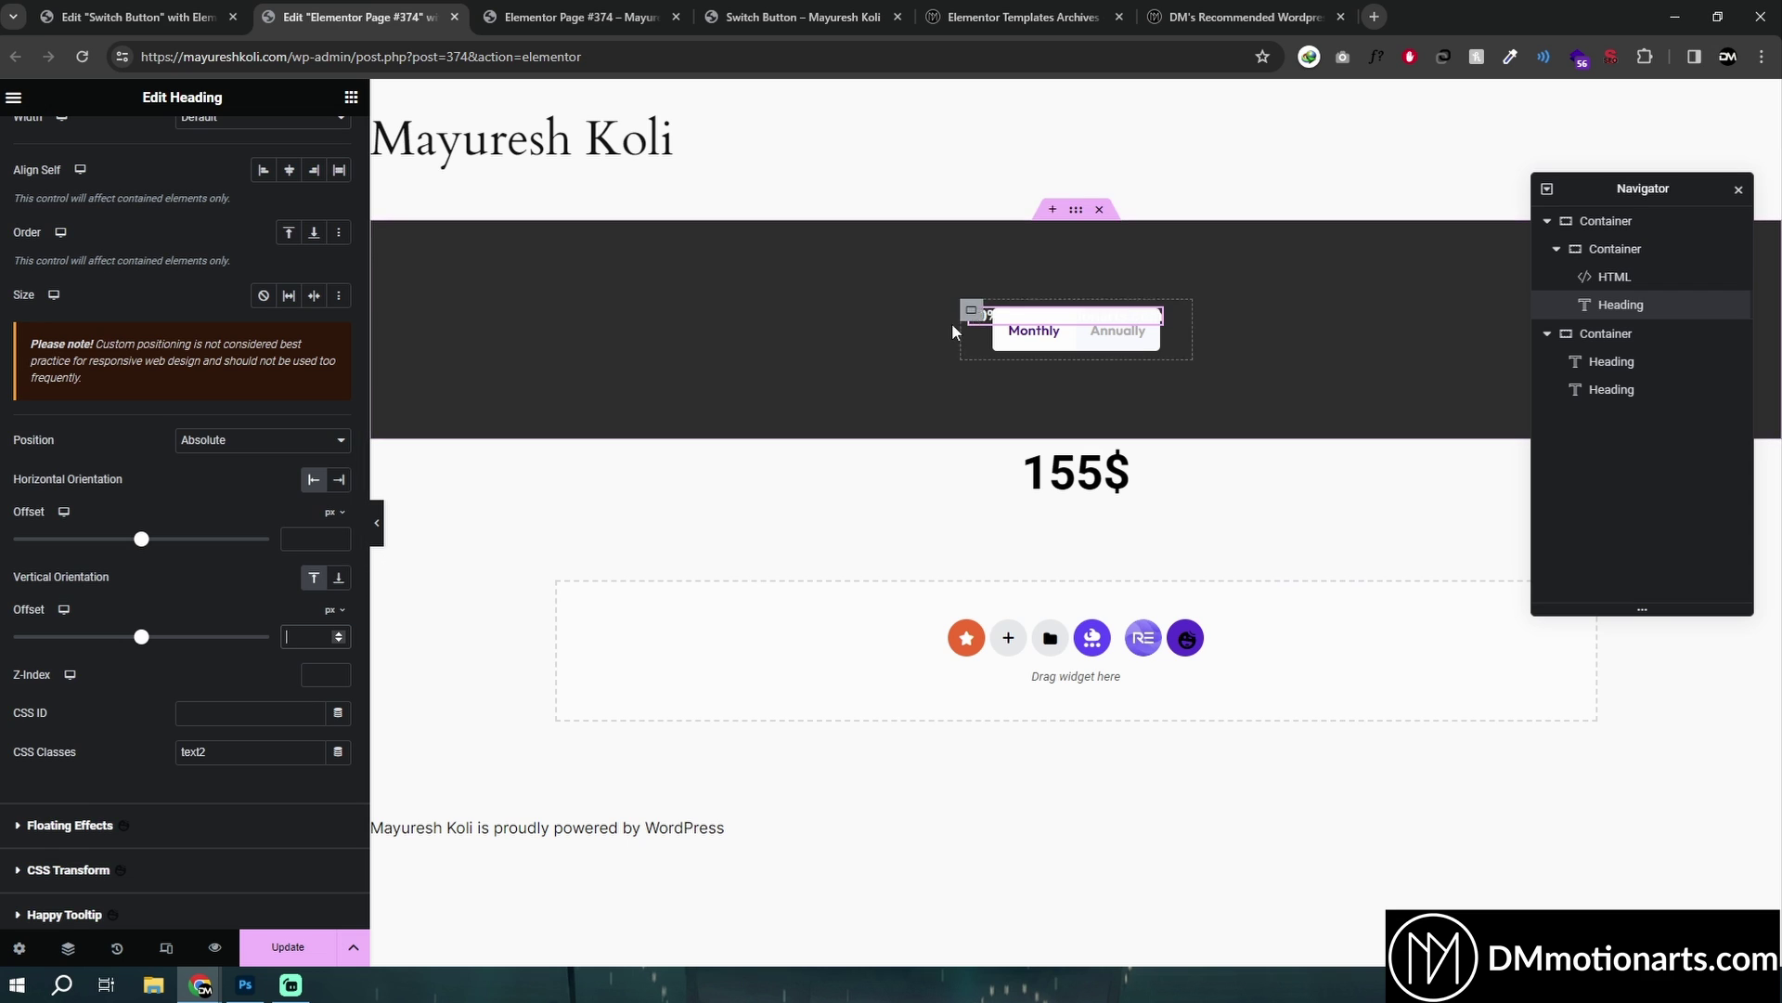
Center the nested container's contents with Justify Content and Align Items.
left_click(971, 309)
left_click(102, 587)
left_click(290, 638)
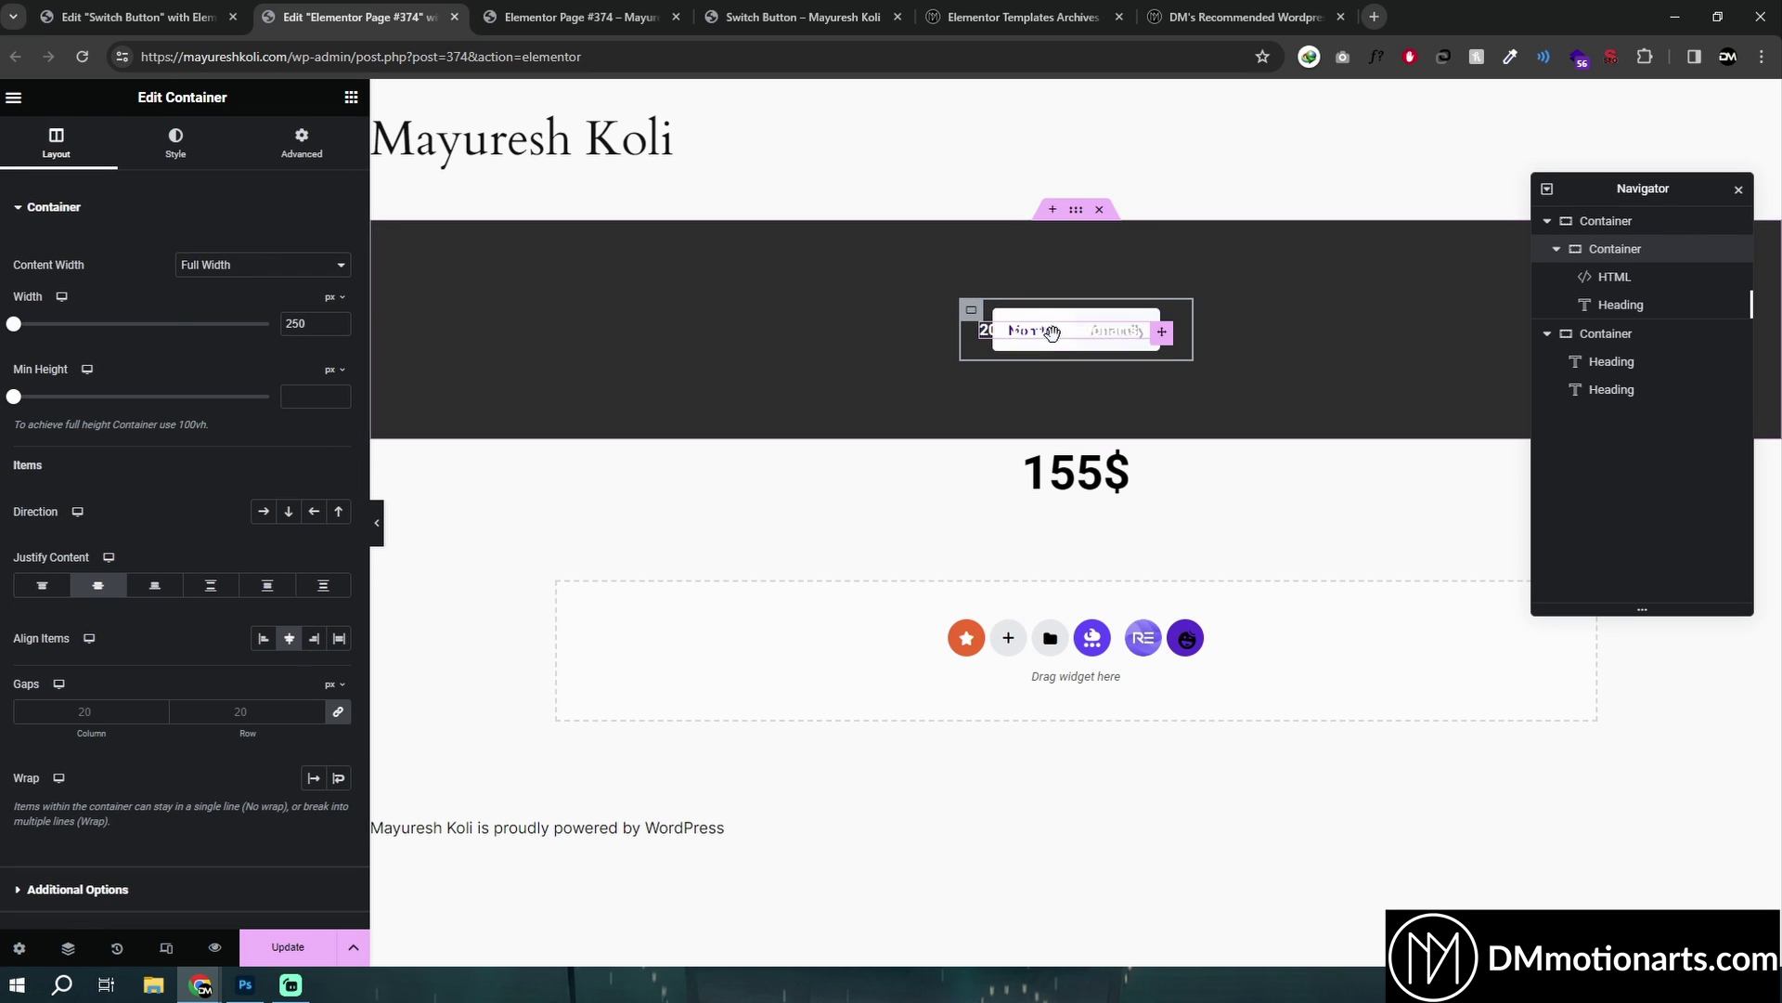
Move the 20% off heading below the switch by setting its vertical offset to 66 px.
left_click(1166, 332)
scroll(123, 507, "down", 4)
left_click_drag(141, 543, 155, 557)
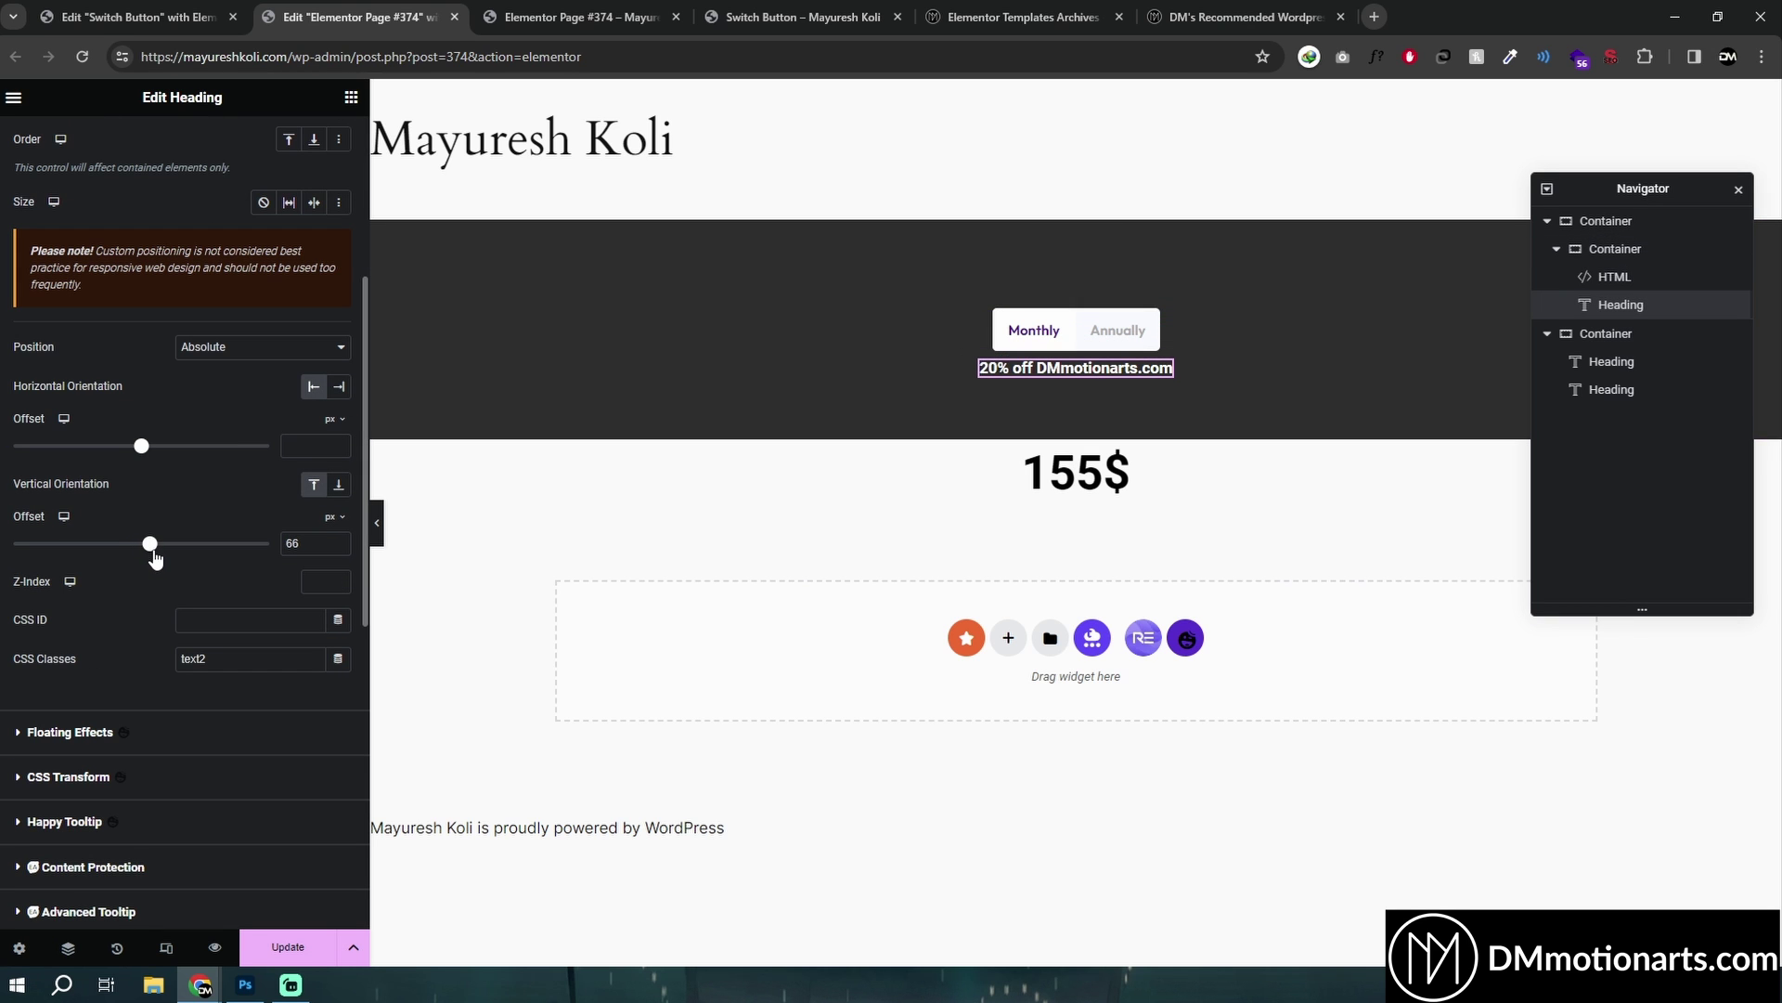
Toggle Monthly/Annually many times to check that the switch stays in place with the absolutely positioned 20% off heading.
left_click(1088, 341)
left_click(1090, 343)
left_click(1092, 342)
left_click(1097, 342)
left_click(1103, 344)
left_click(1105, 344)
left_click(1110, 344)
left_click(1059, 343)
left_click(1072, 344)
left_click(1072, 345)
left_click(1072, 345)
left_click(1072, 345)
left_click(1072, 345)
left_click(1072, 344)
left_click(1072, 344)
left_click(1072, 344)
left_click(1073, 344)
left_click(1072, 344)
left_click(1075, 343)
left_click(1079, 344)
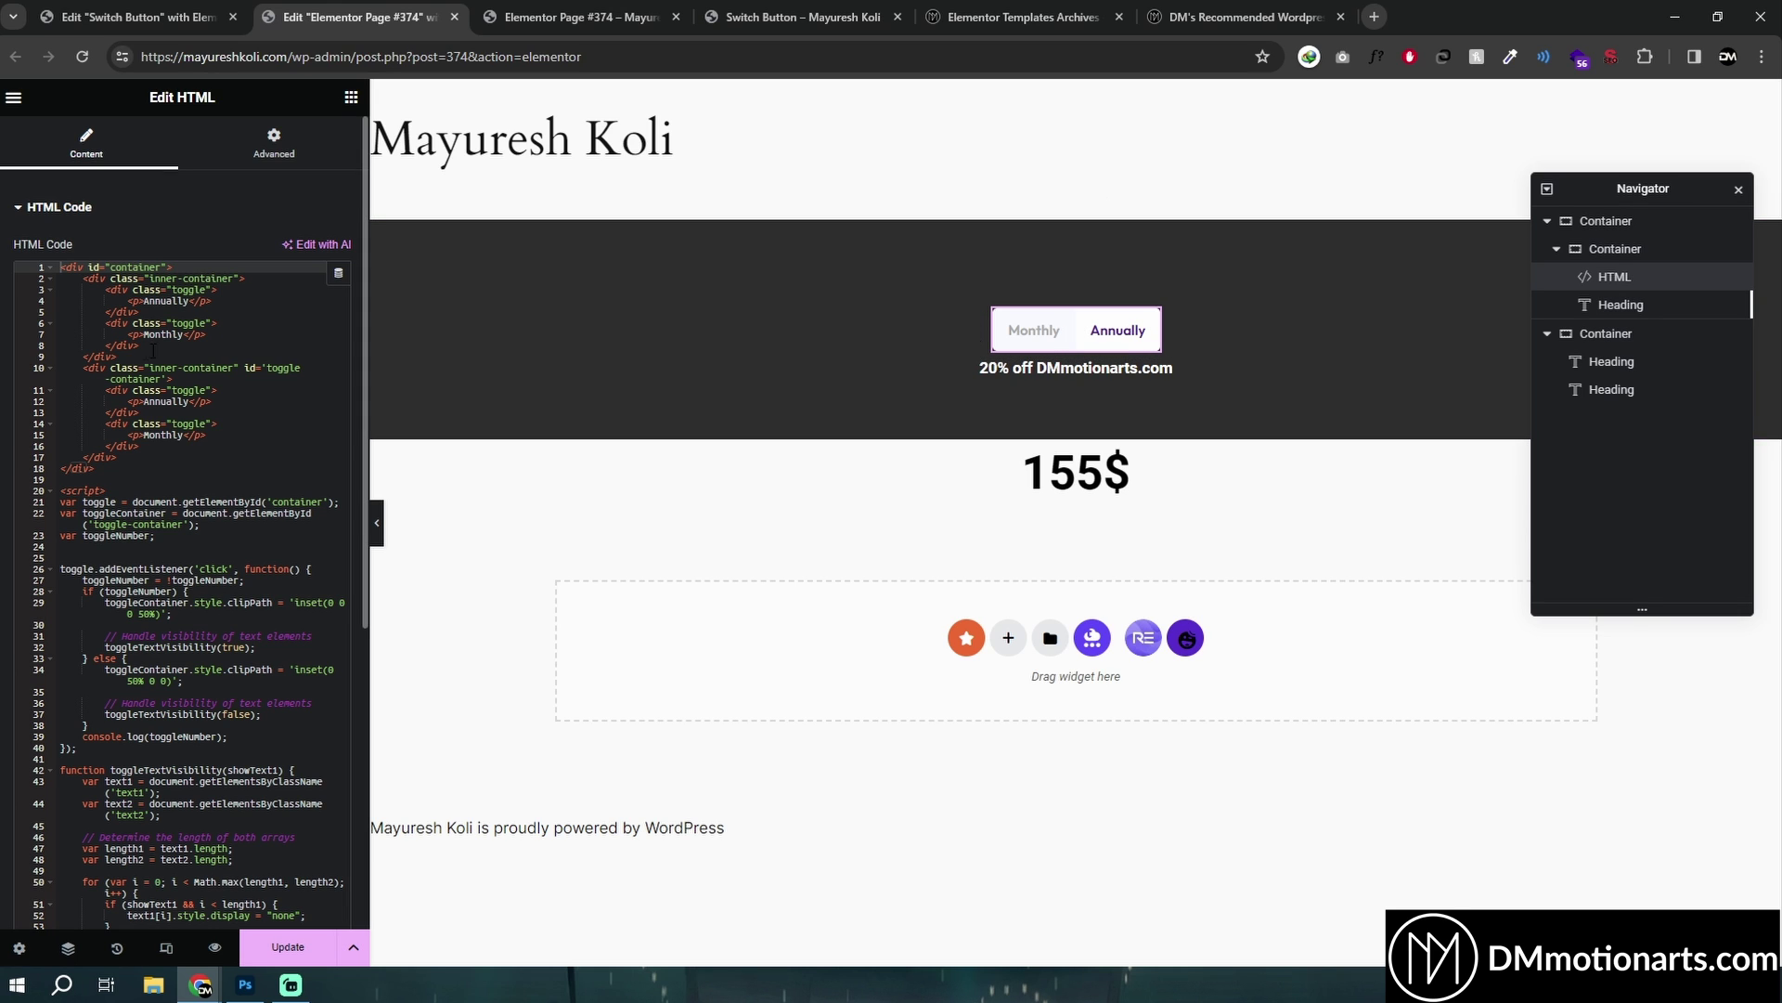
Review the HTML widget's Royal Addons custom CSS, highlighting the #container and .inner-container rules.
left_click(272, 142)
left_click(65, 163)
left_click(272, 142)
scroll(105, 672, "down", 7)
scroll(105, 673, "down", 5)
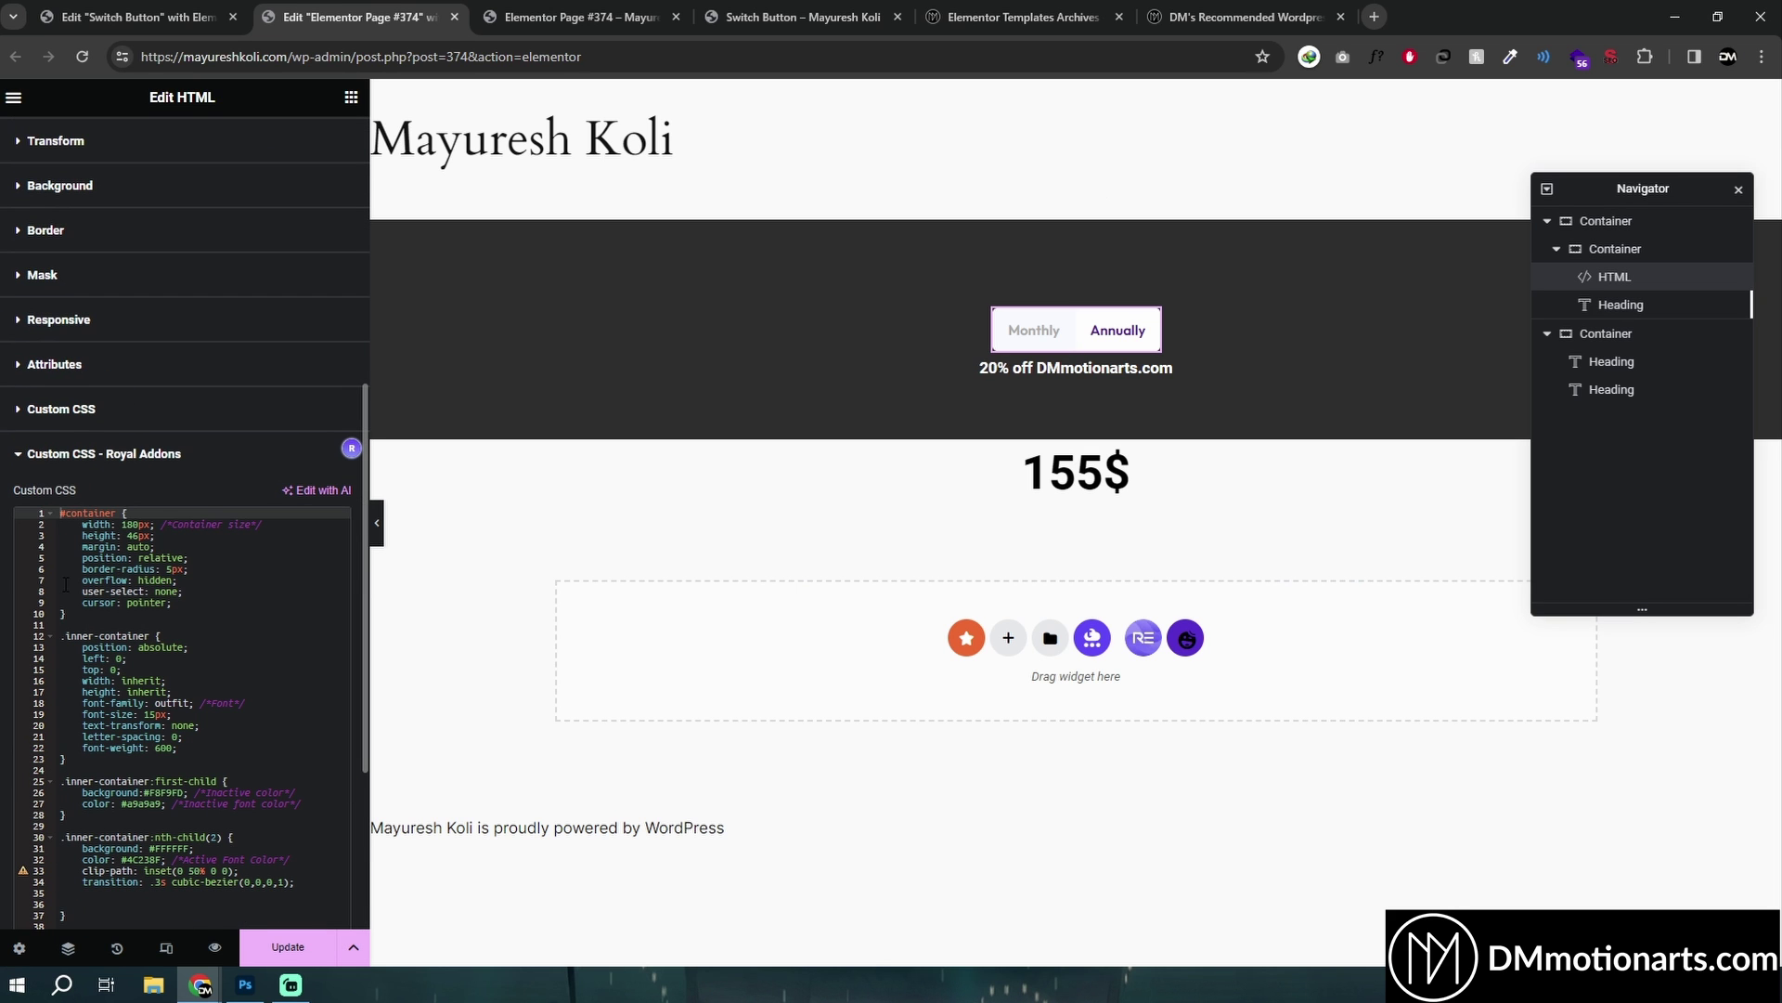
left_click(60, 514)
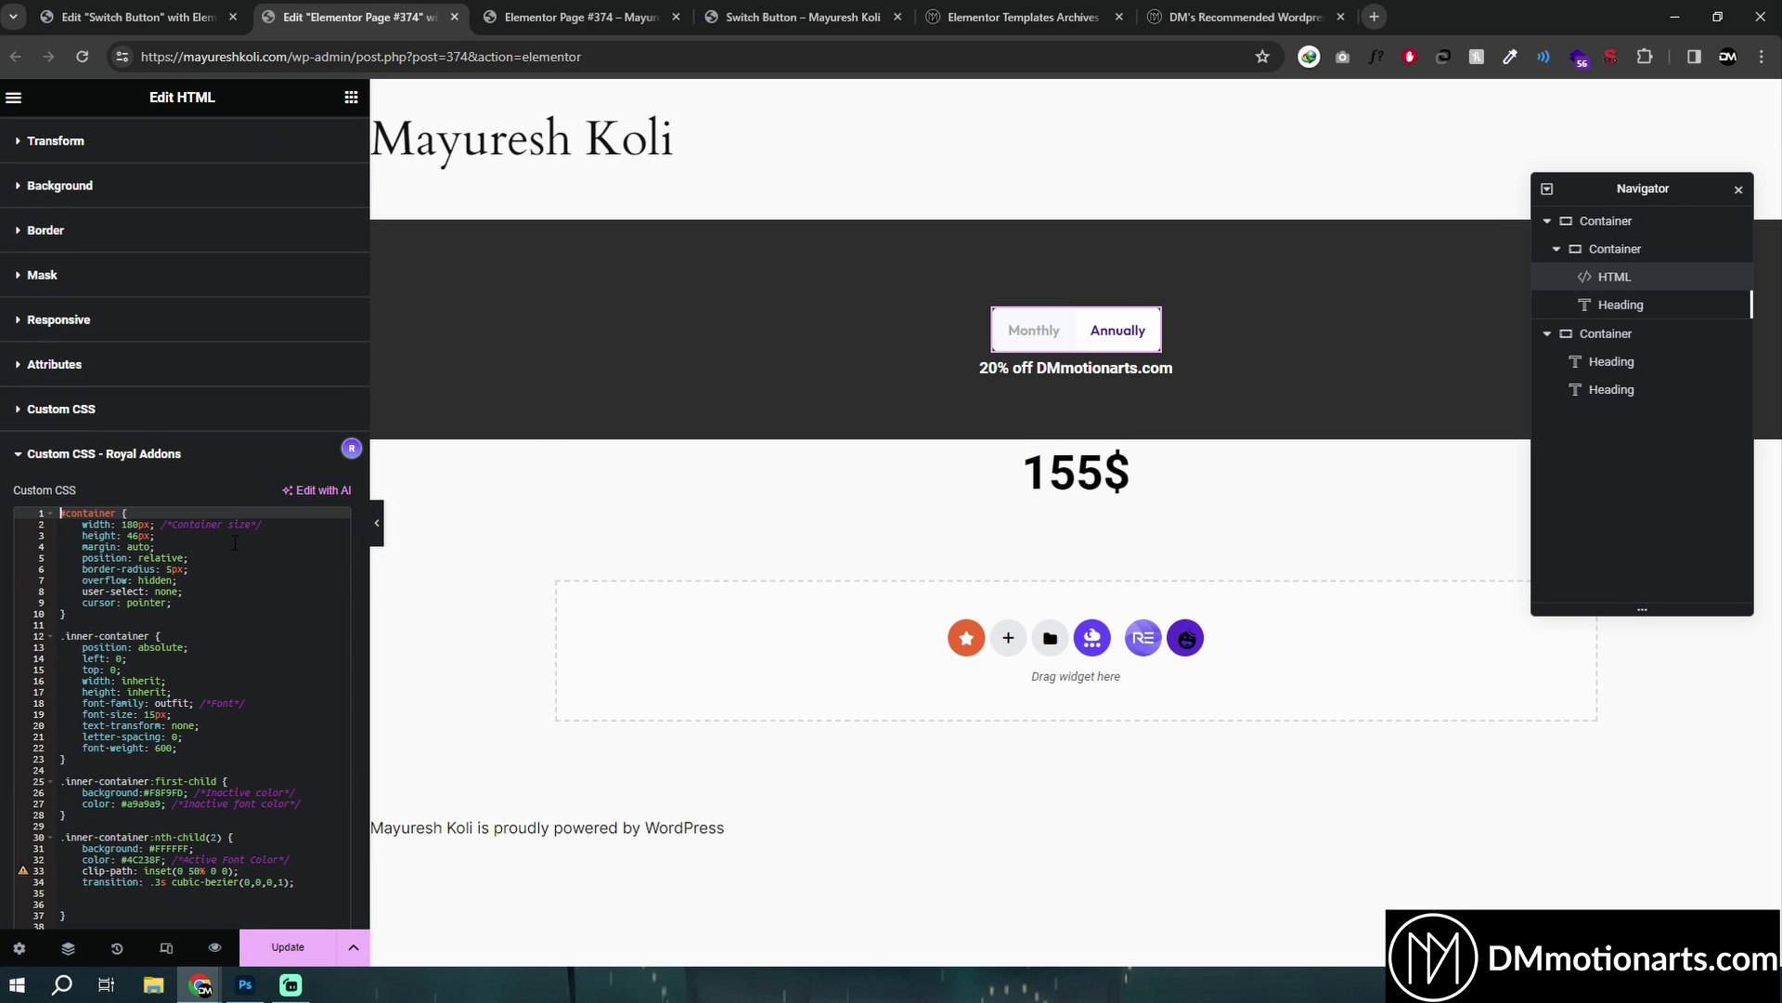
left_click_drag(63, 519, 281, 906)
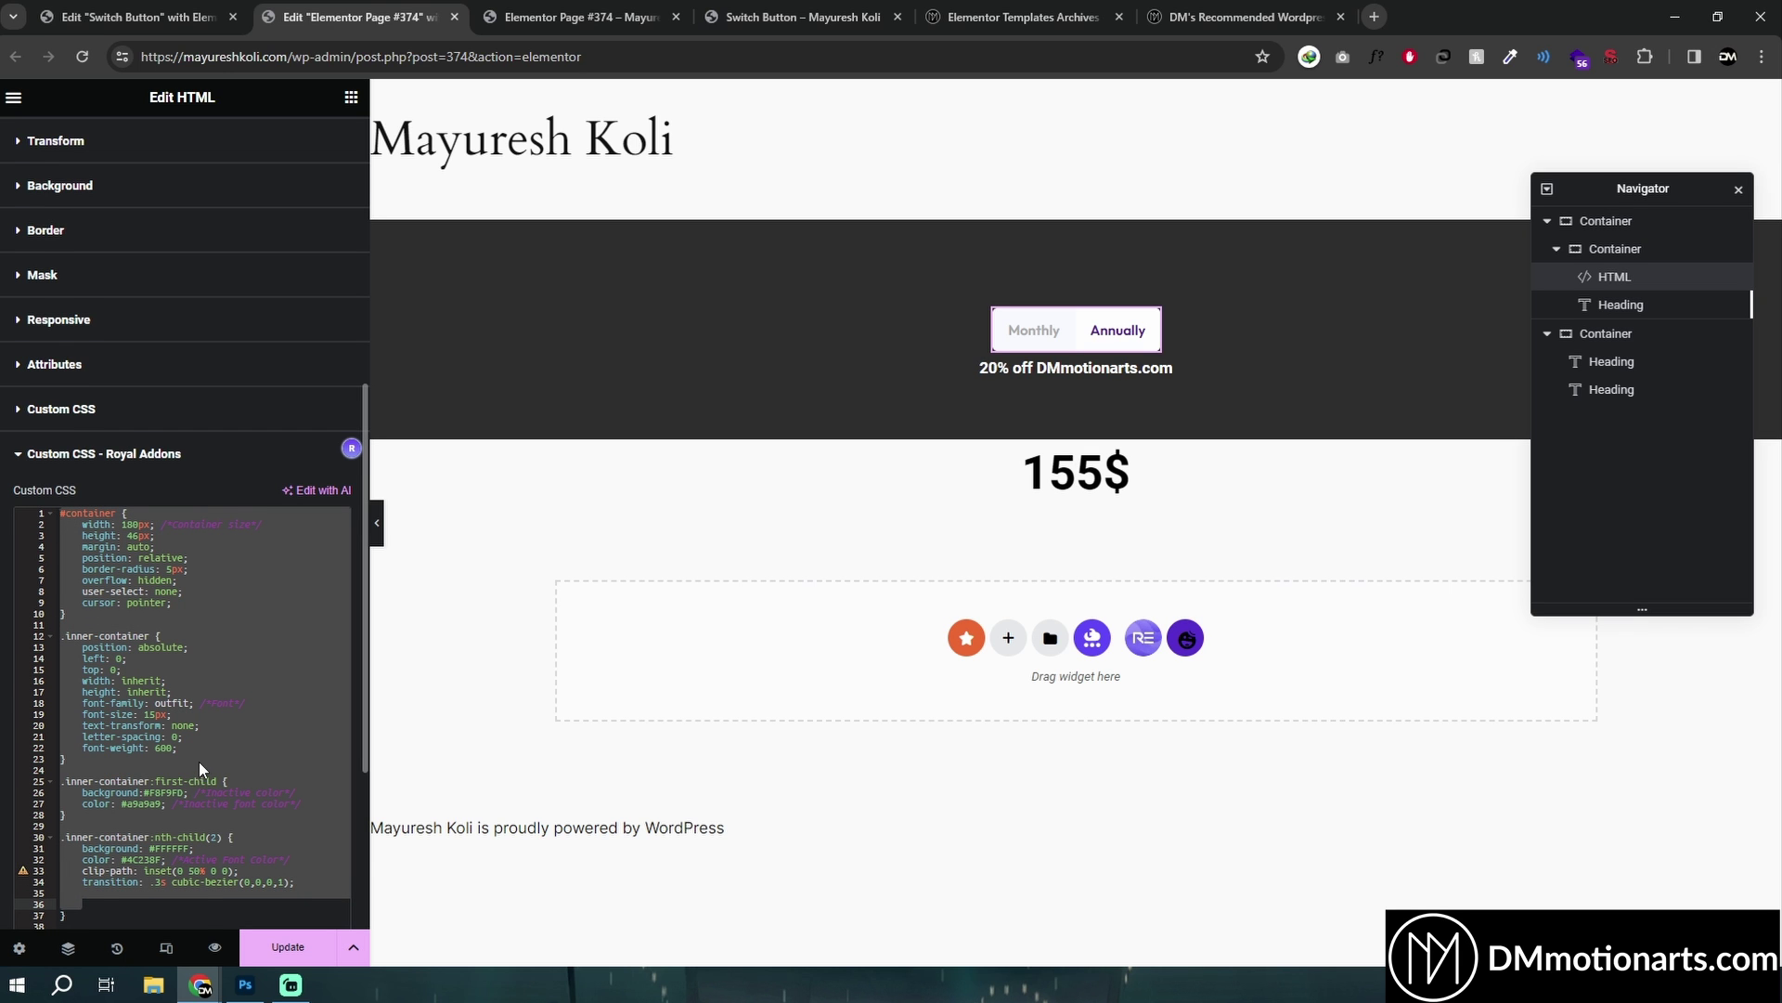
scroll(199, 763, "down", 2)
left_click(196, 733)
scroll(196, 733, "down", 1)
scroll(107, 504, "up", 3)
left_click_drag(61, 564, 296, 814)
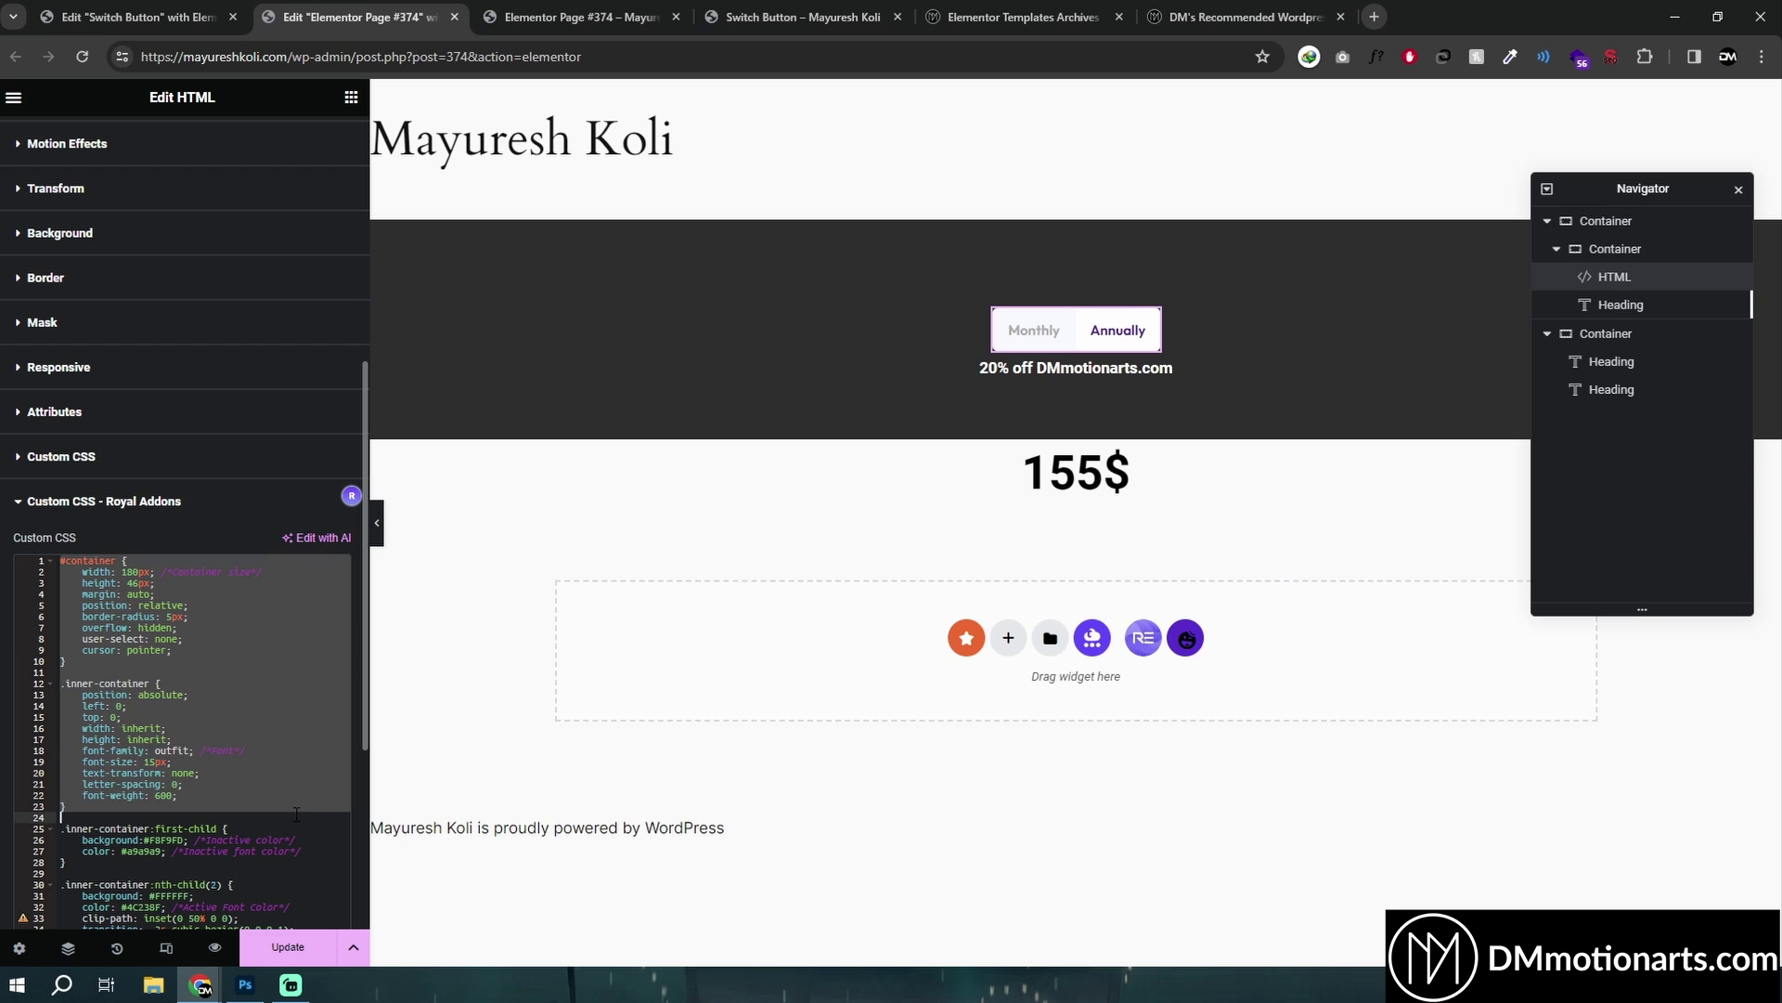
Toggle the Monthly/Annually switch several times in the editor to check the price and the 20% off heading.
left_click(283, 764)
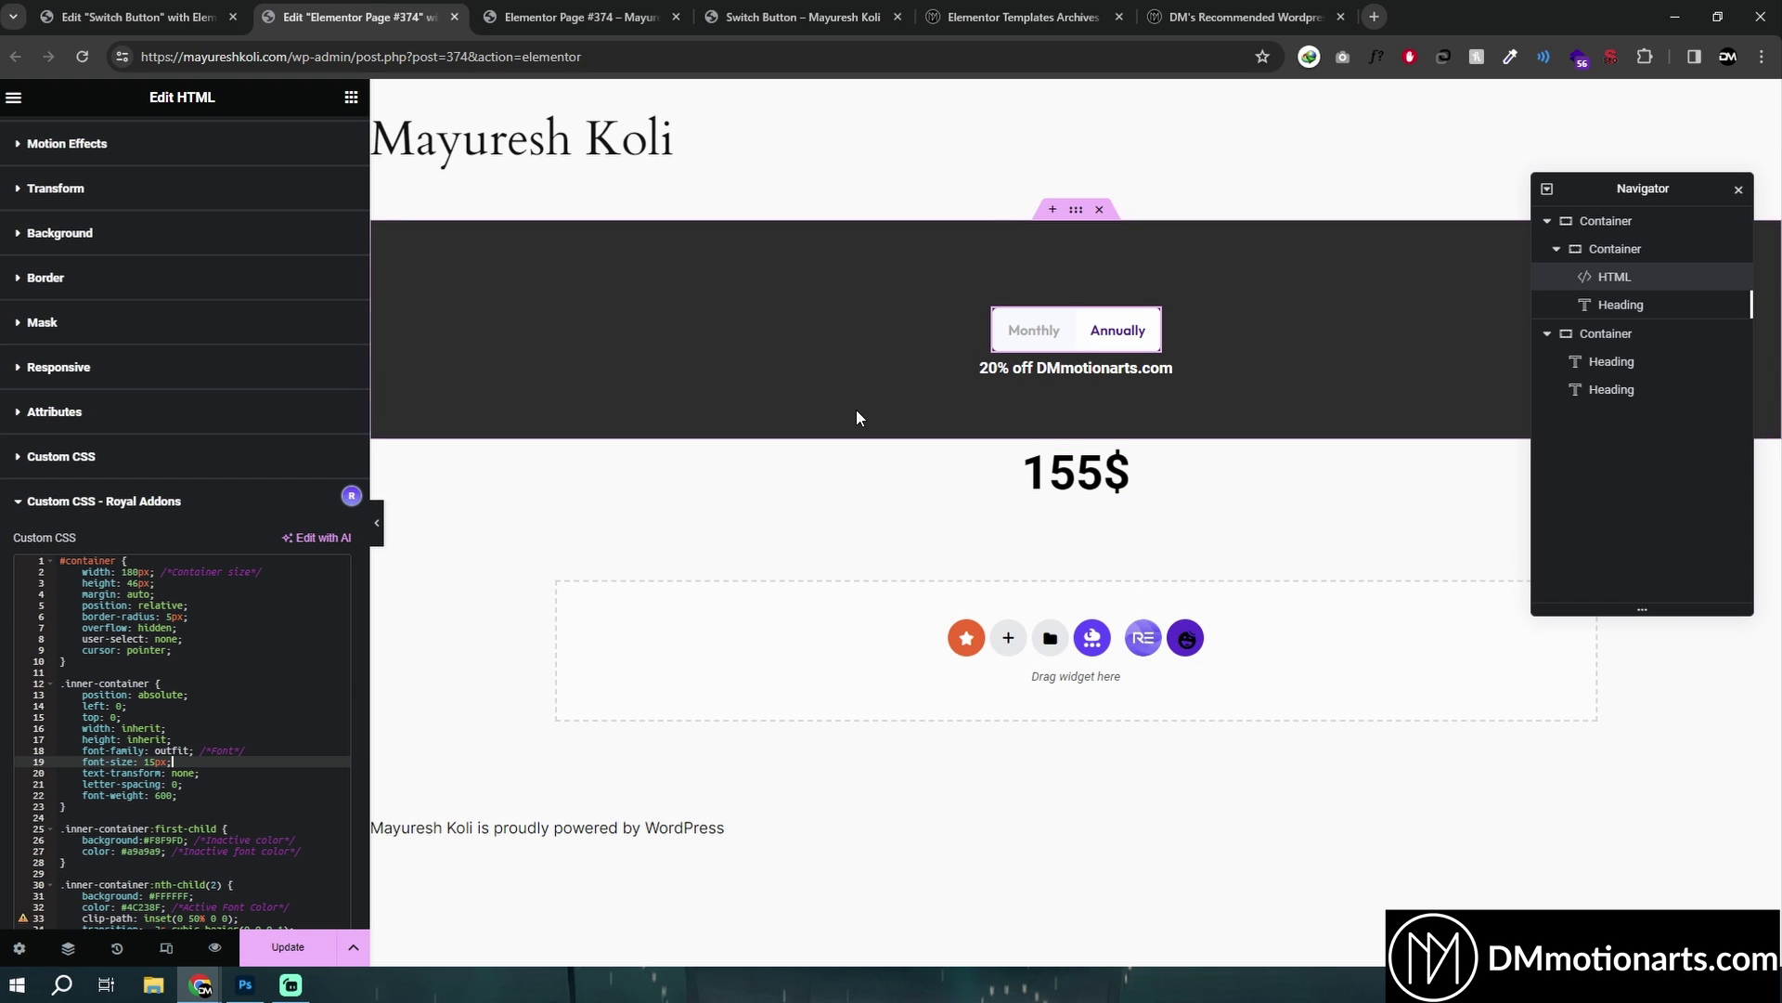
left_click(1105, 330)
left_click(1095, 330)
left_click(1096, 330)
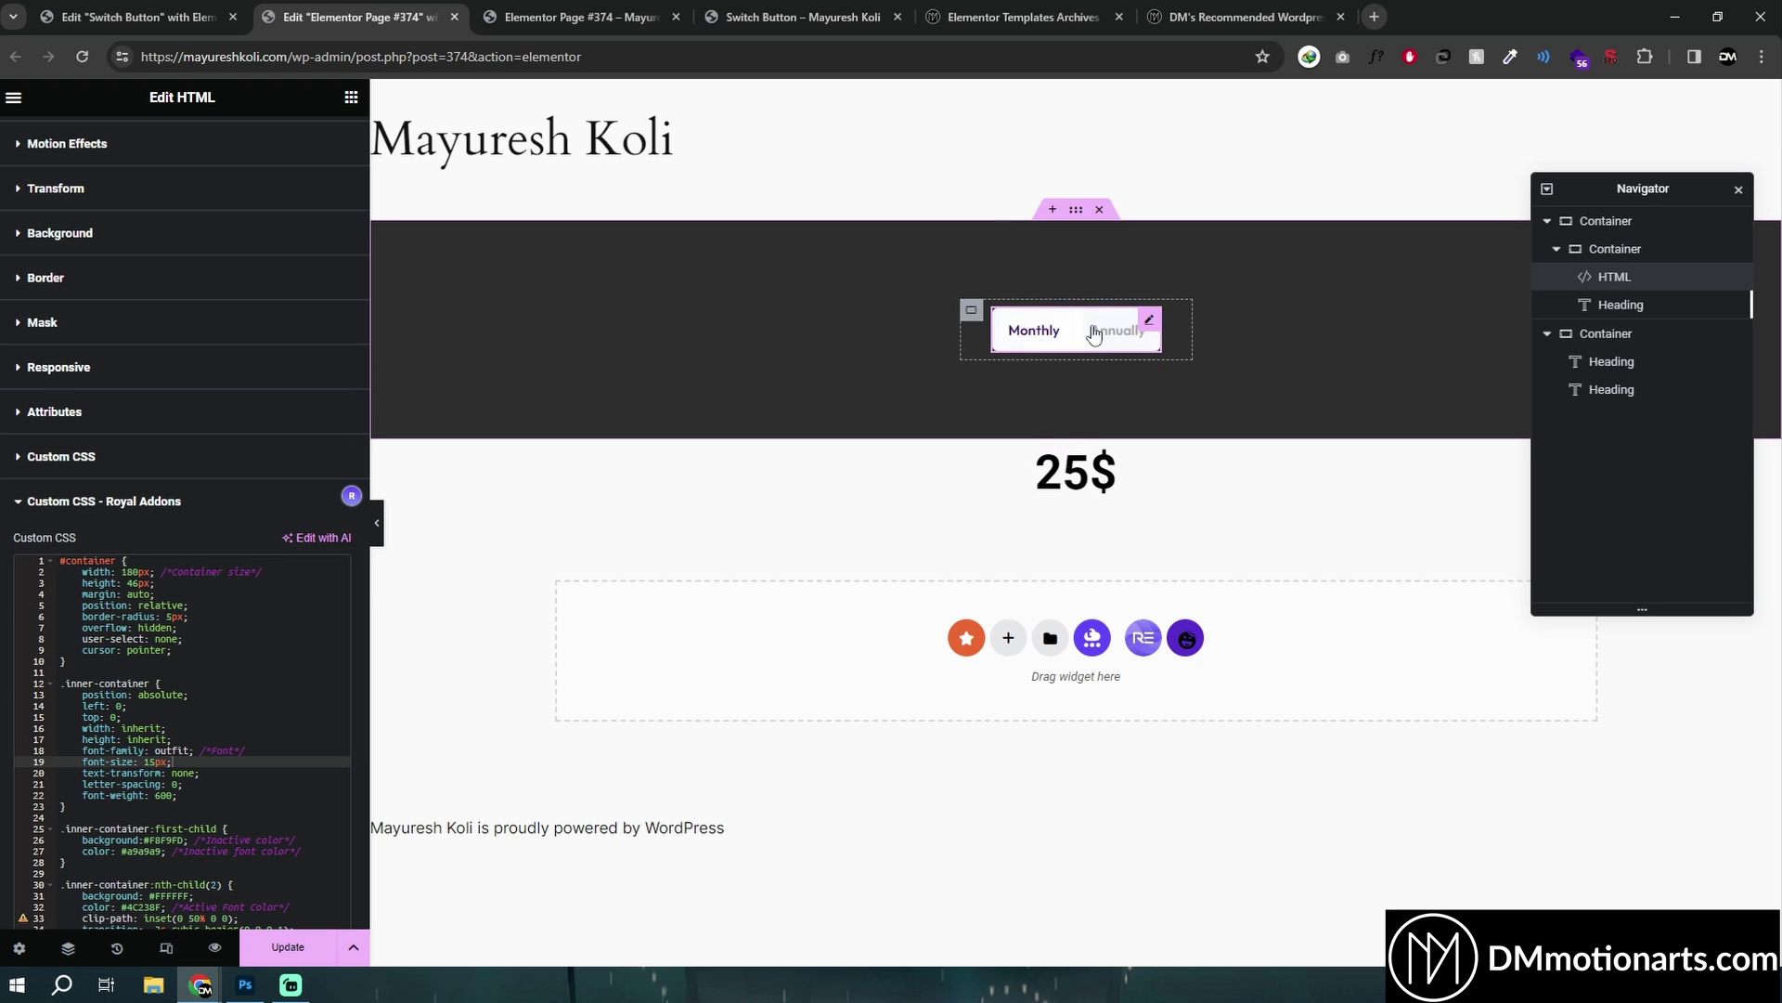
left_click(1096, 331)
left_click(1094, 332)
left_click(1094, 334)
left_click(1094, 333)
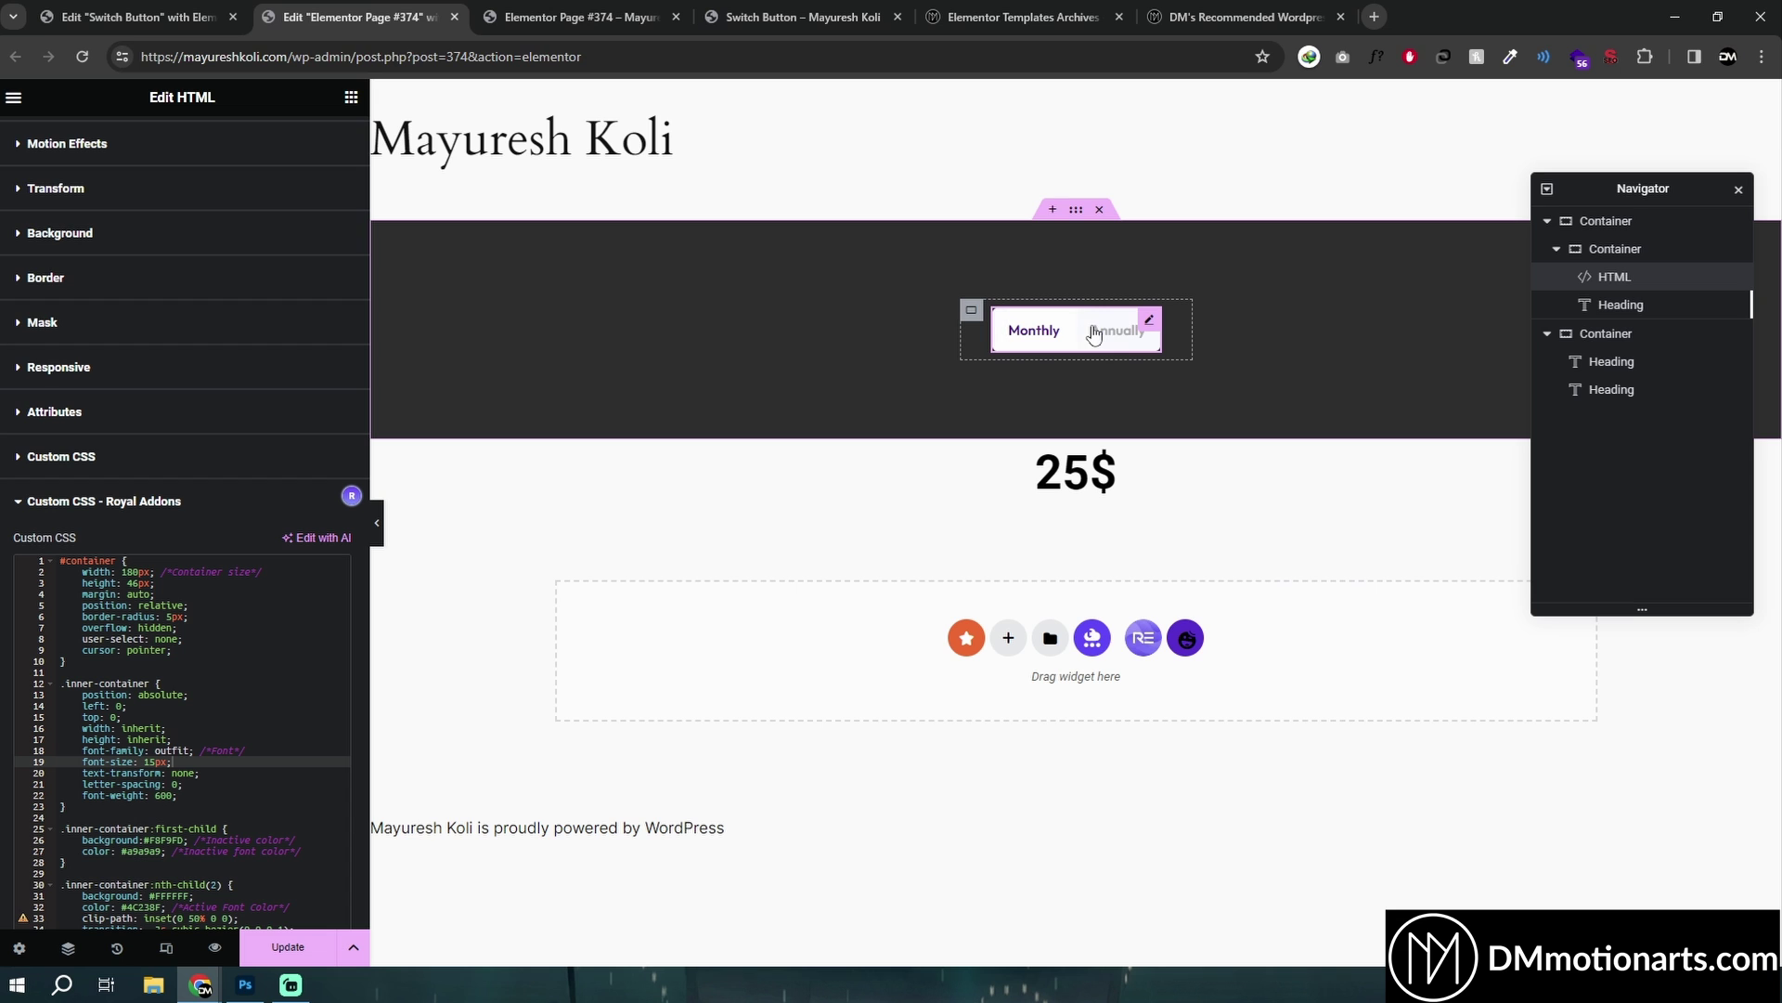
Copy the switch's HTML widget, outline the whole pricing table sketch freehand in Photoshop, undo the stroke and return to Elementor.
right_click(1147, 320)
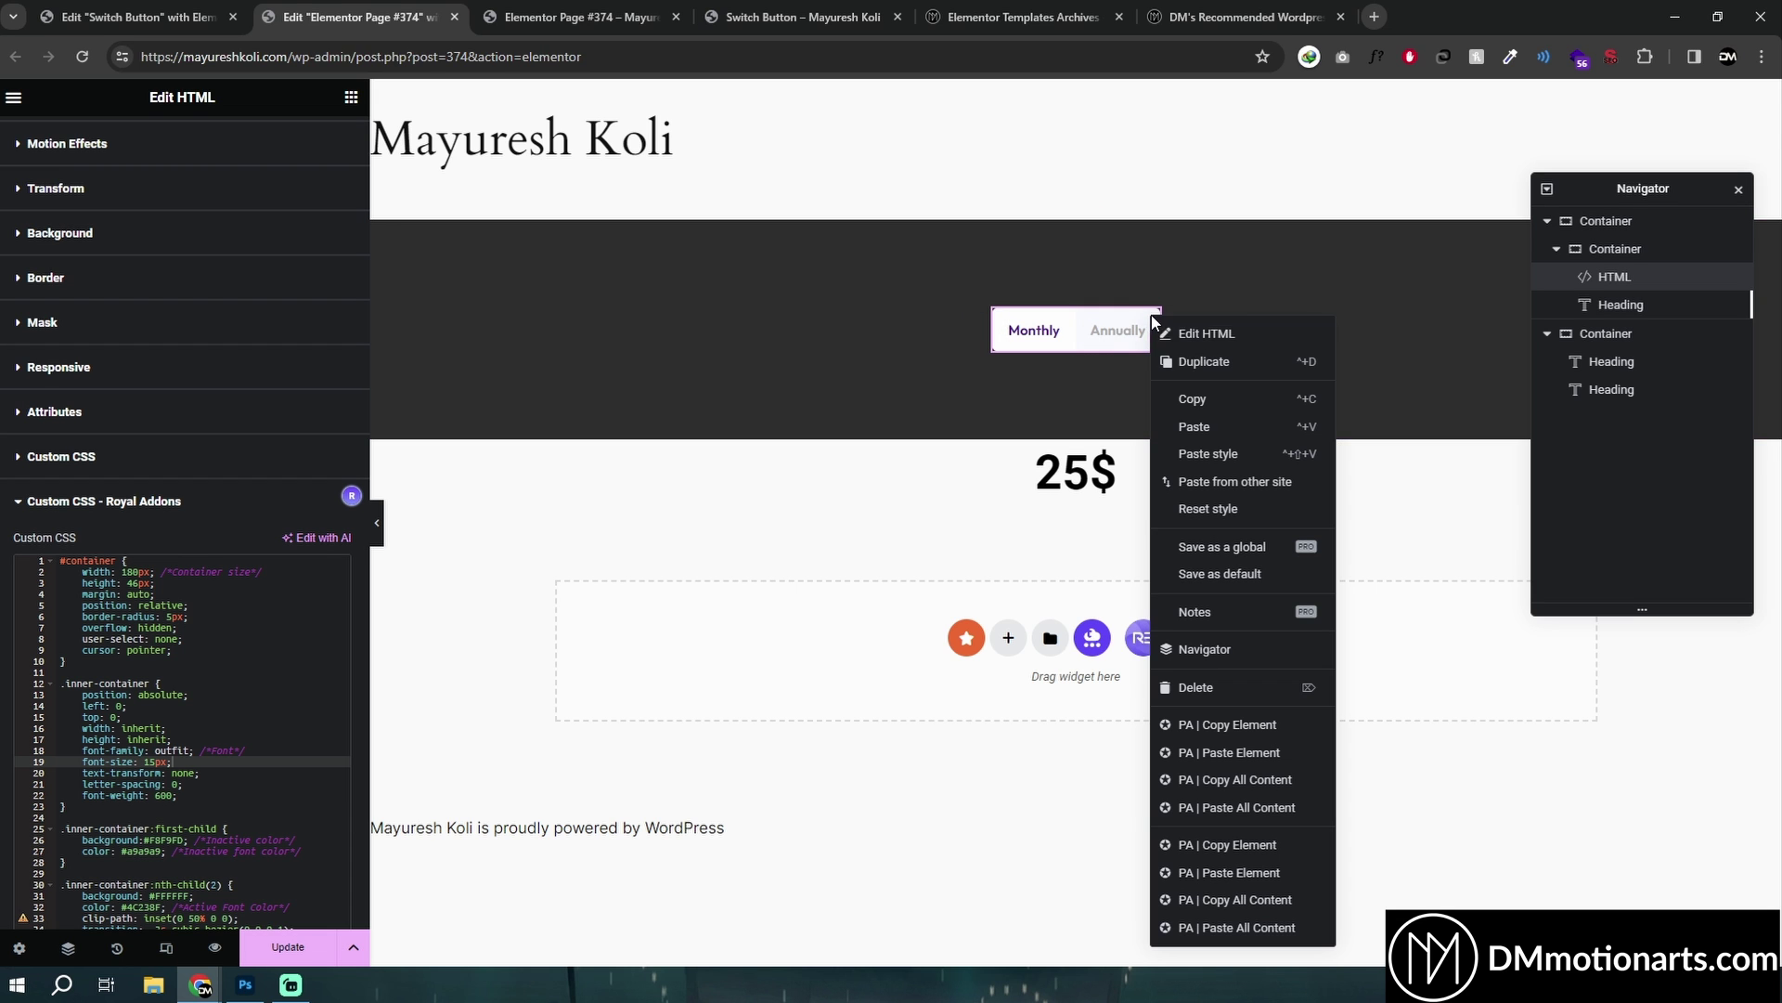
left_click(1187, 401)
left_click(245, 984)
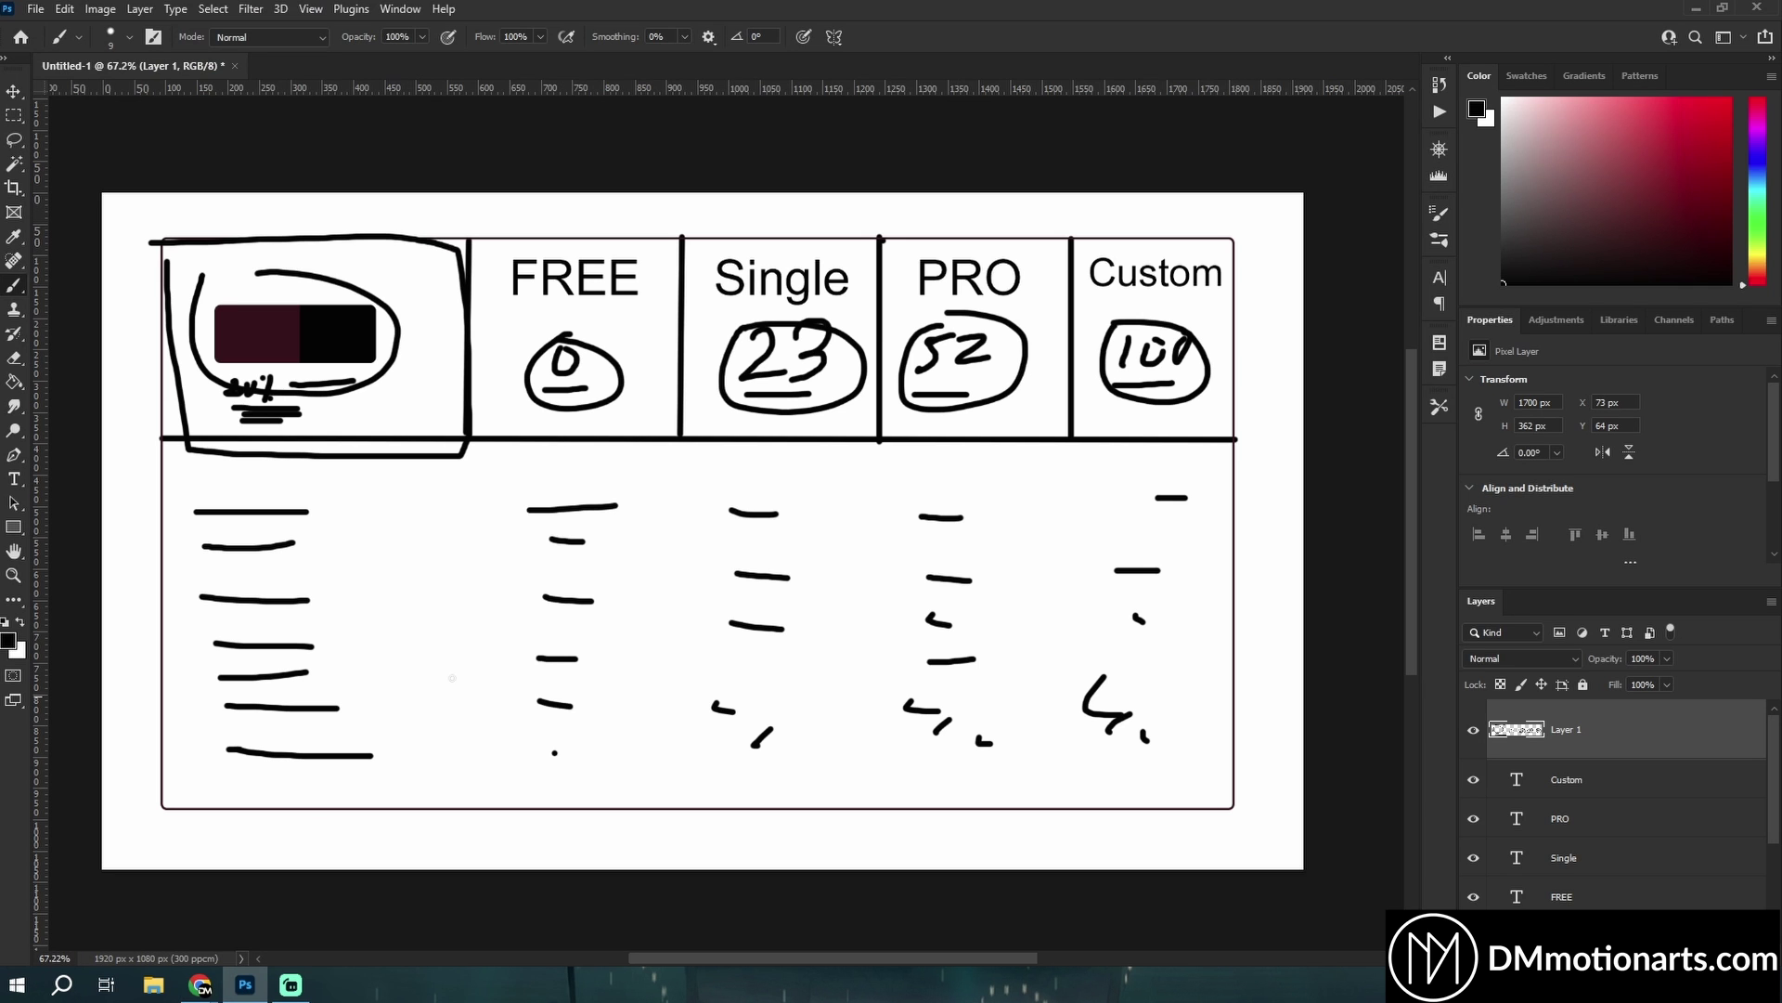
mouse_move(181, 216)
left_mouse_down()
mouse_move(134, 357)
mouse_move(775, 889)
mouse_move(1298, 563)
mouse_move(479, 158)
mouse_move(135, 228)
mouse_move(172, 223)
left_mouse_up()
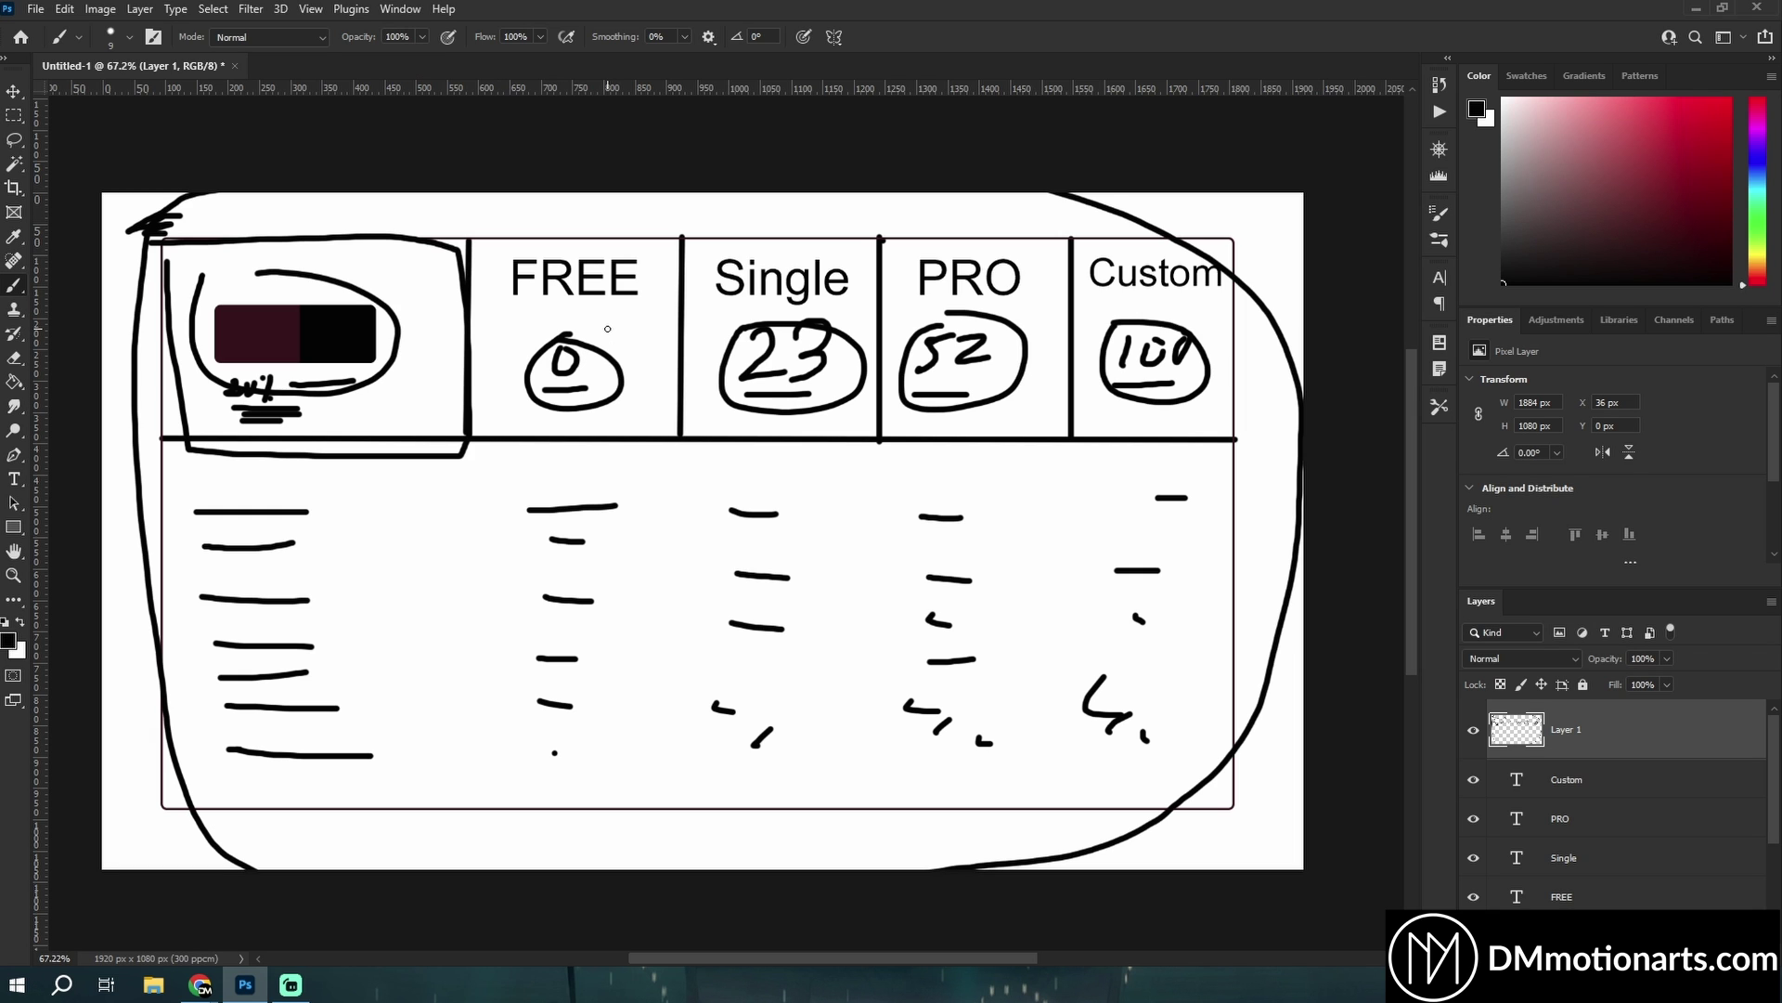
key("ctrl+z")
left_click(201, 984)
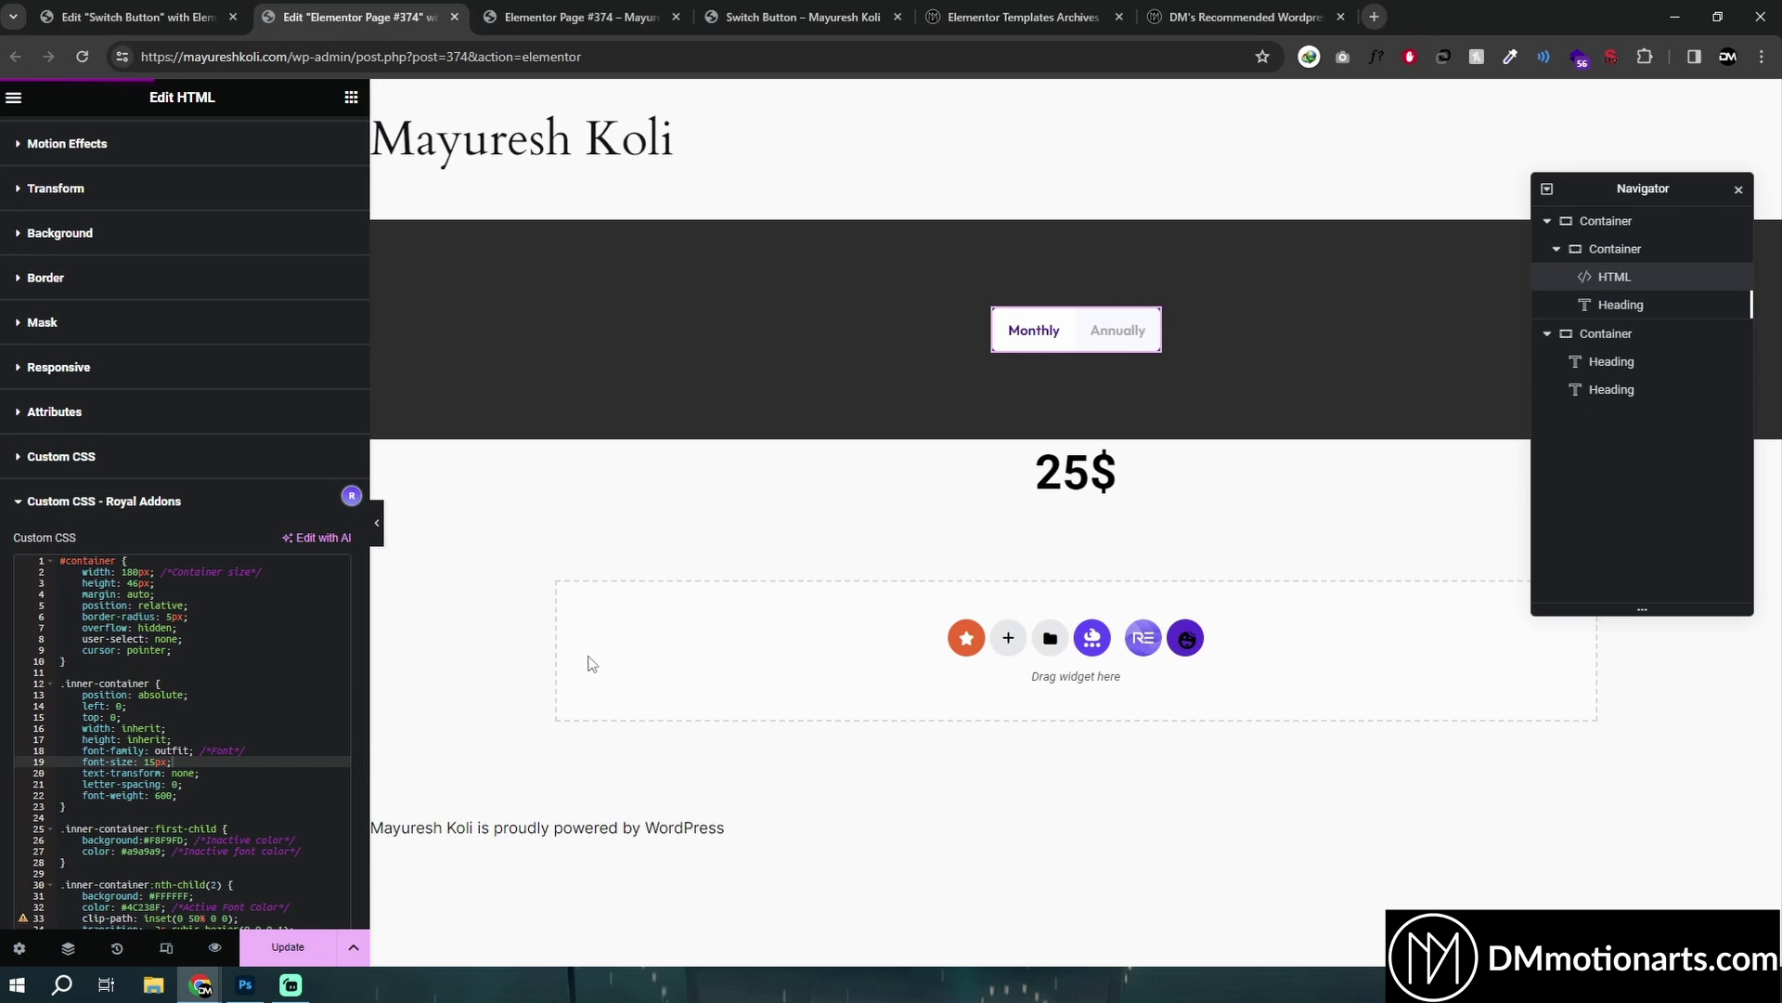
Examine the HTML widget's responsive visibility options for desktop, tablet and mobile, and its toggle script code.
scroll(51, 687, "up", 6)
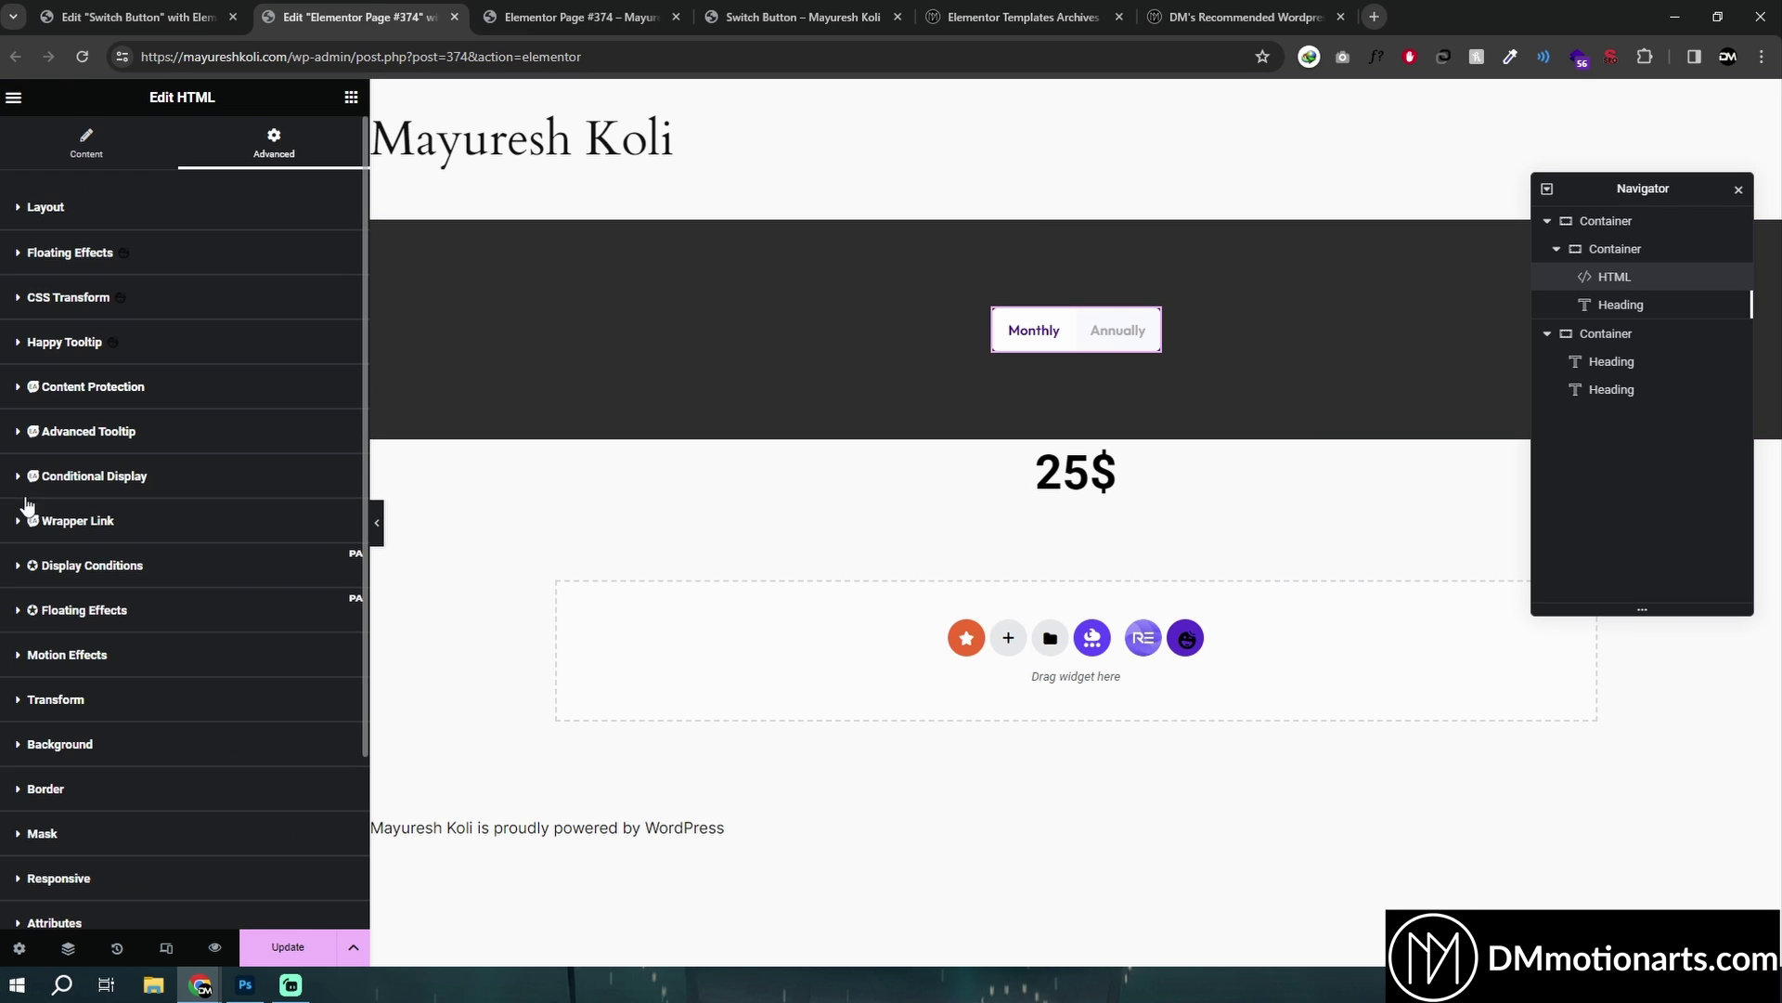
scroll(51, 687, "down", 3)
left_click(139, 656)
scroll(251, 612, "down", 1)
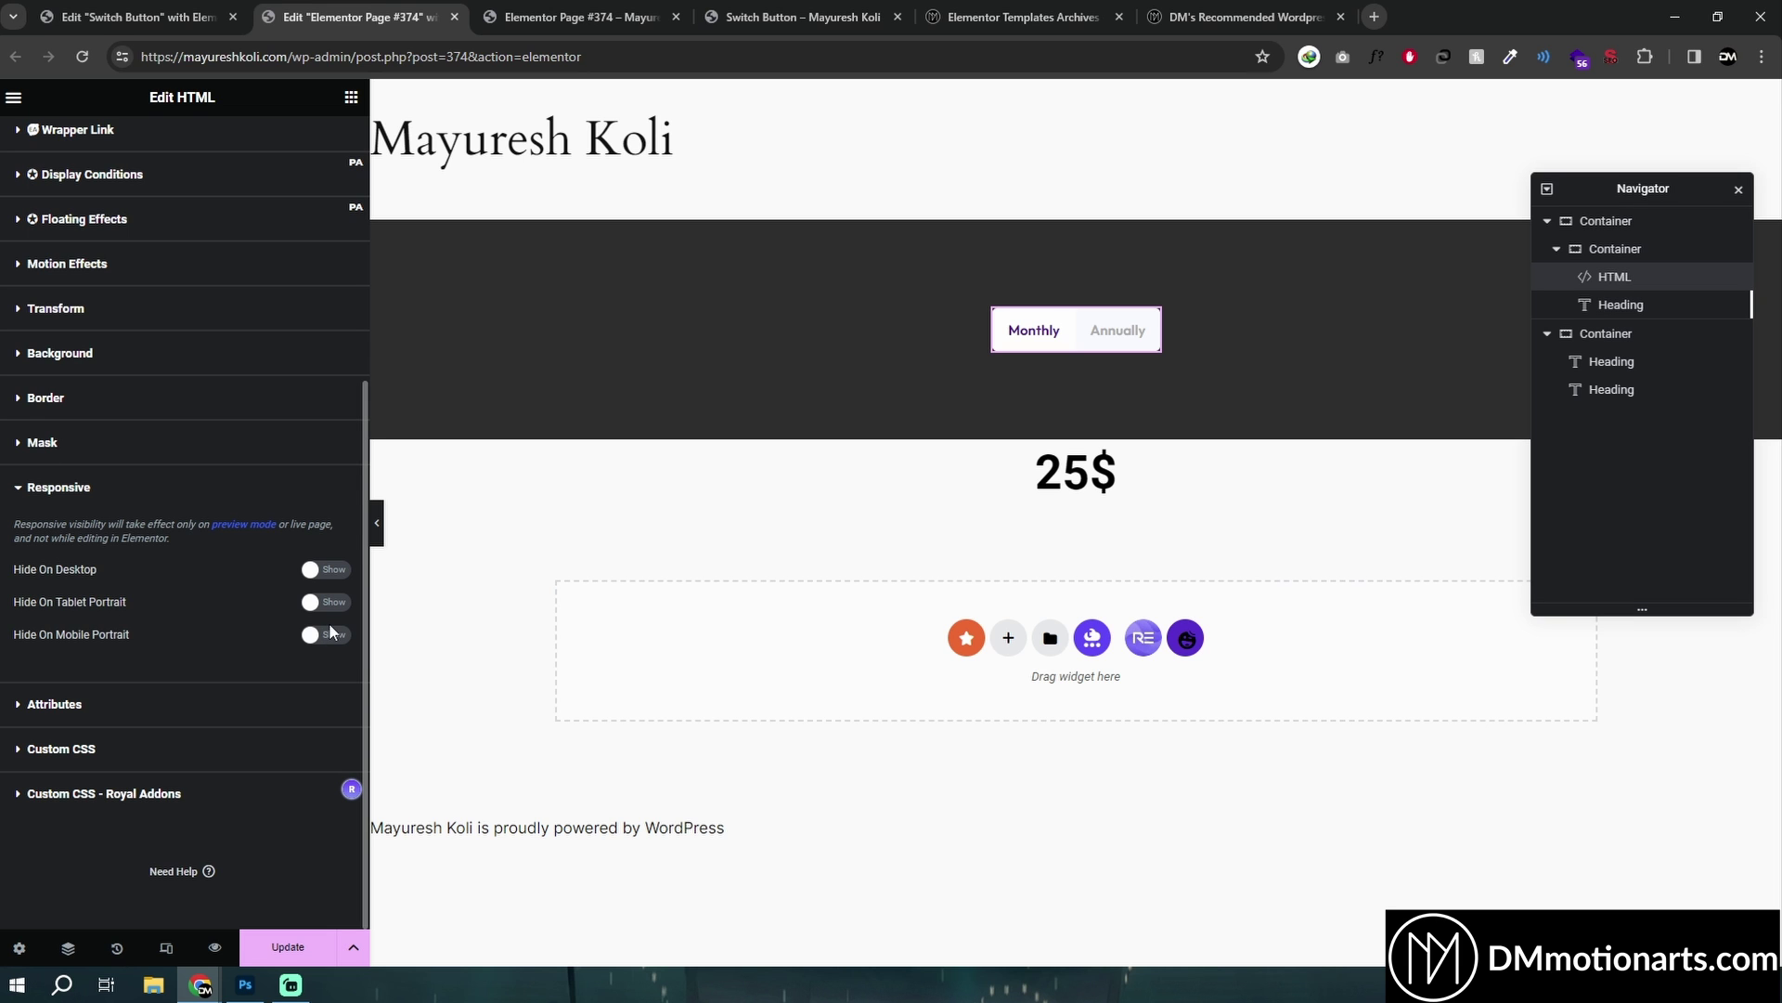
scroll(39, 225, "up", 4)
left_click(87, 144)
scroll(232, 464, "down", 3)
left_click(280, 698)
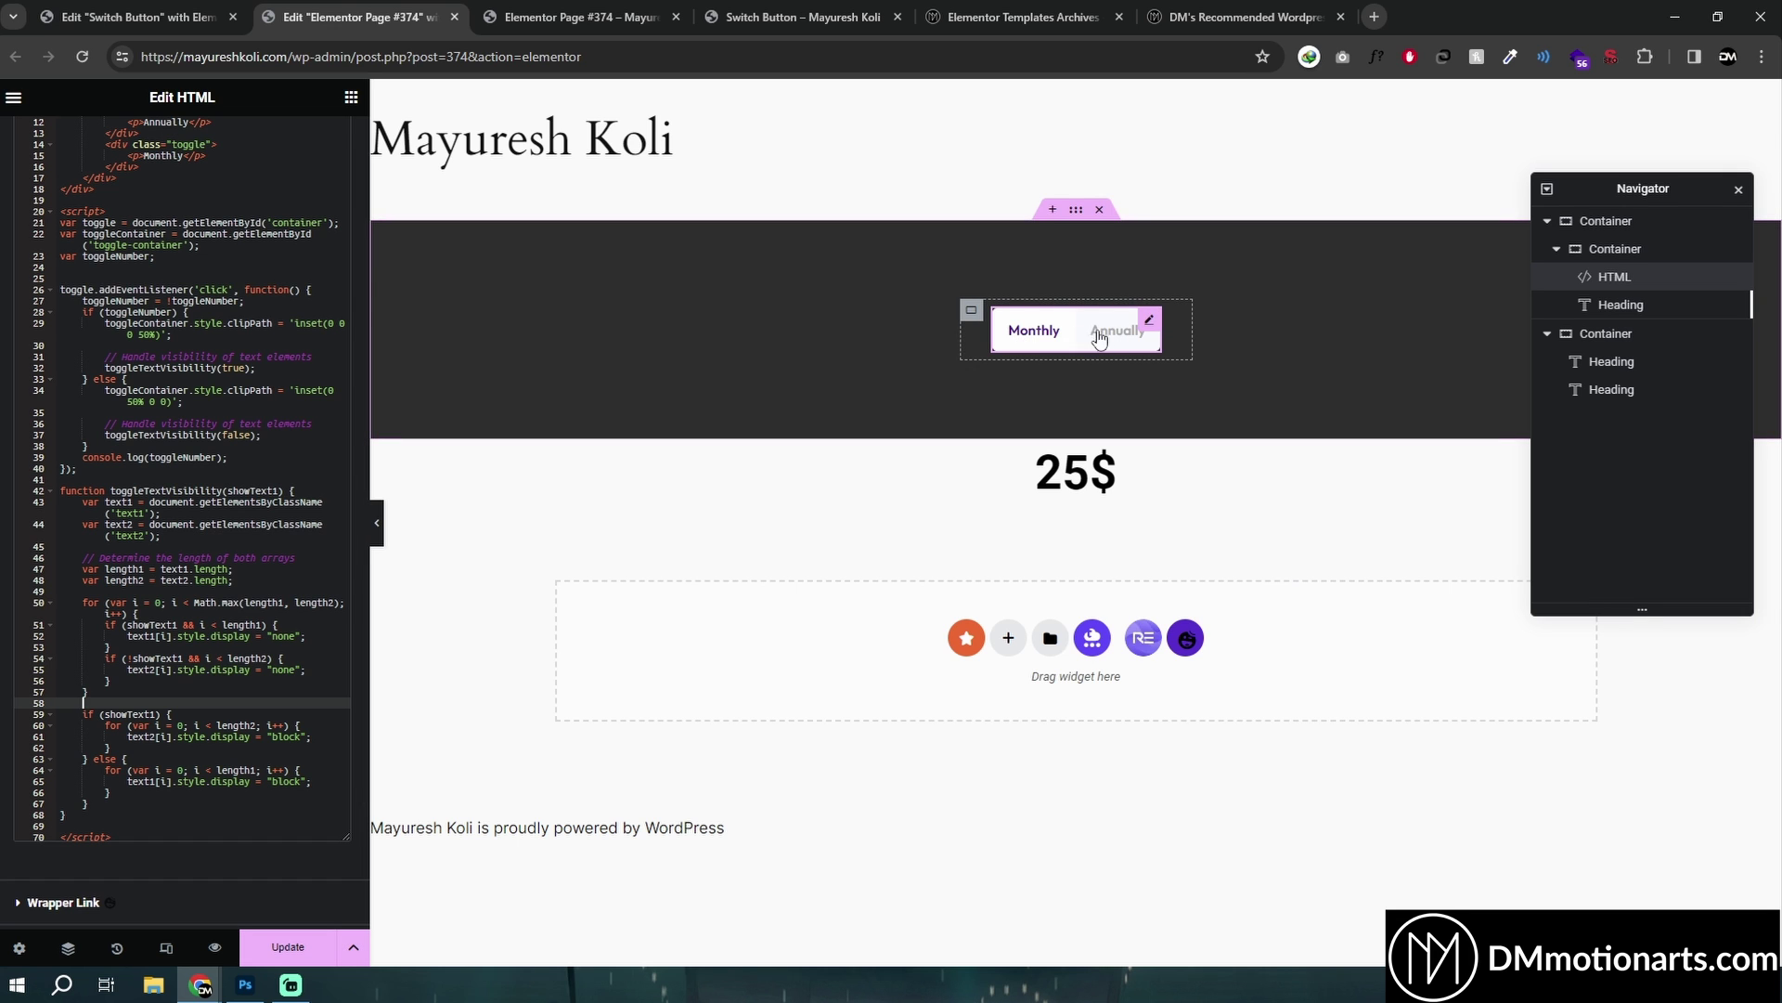
Duplicate the switch's HTML widget inside the nested container and delete the duplicate.
right_click(1147, 327)
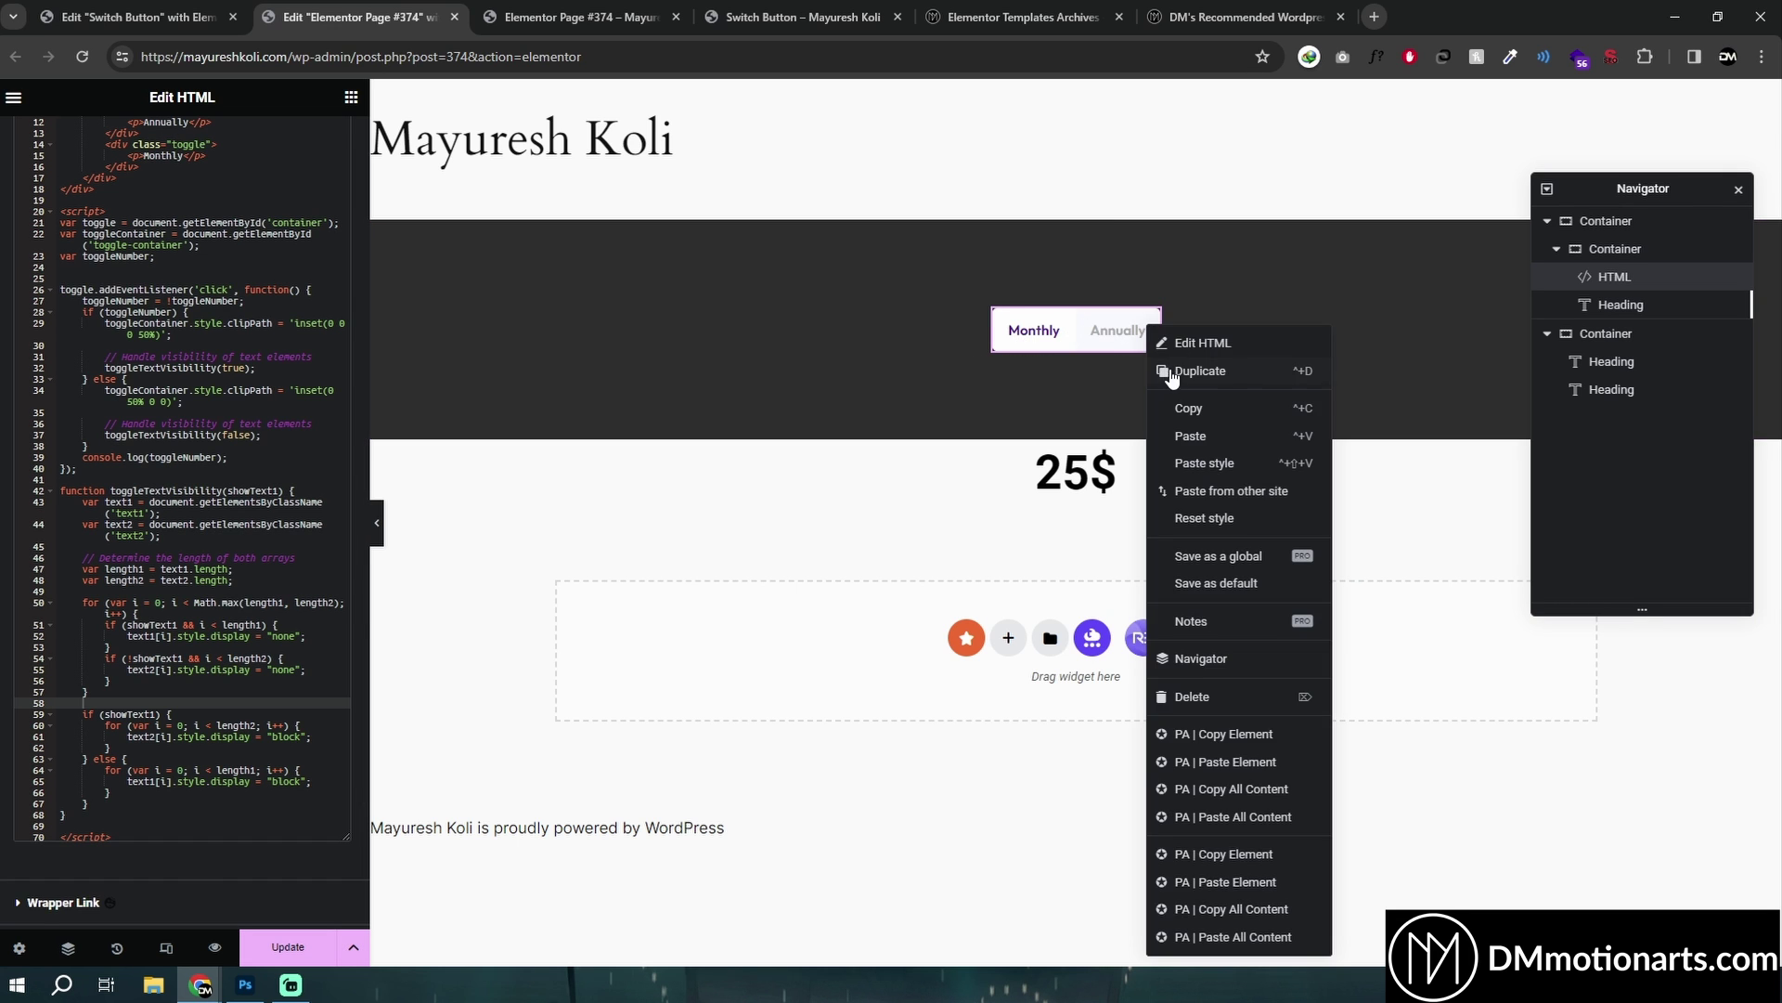
left_click(1175, 371)
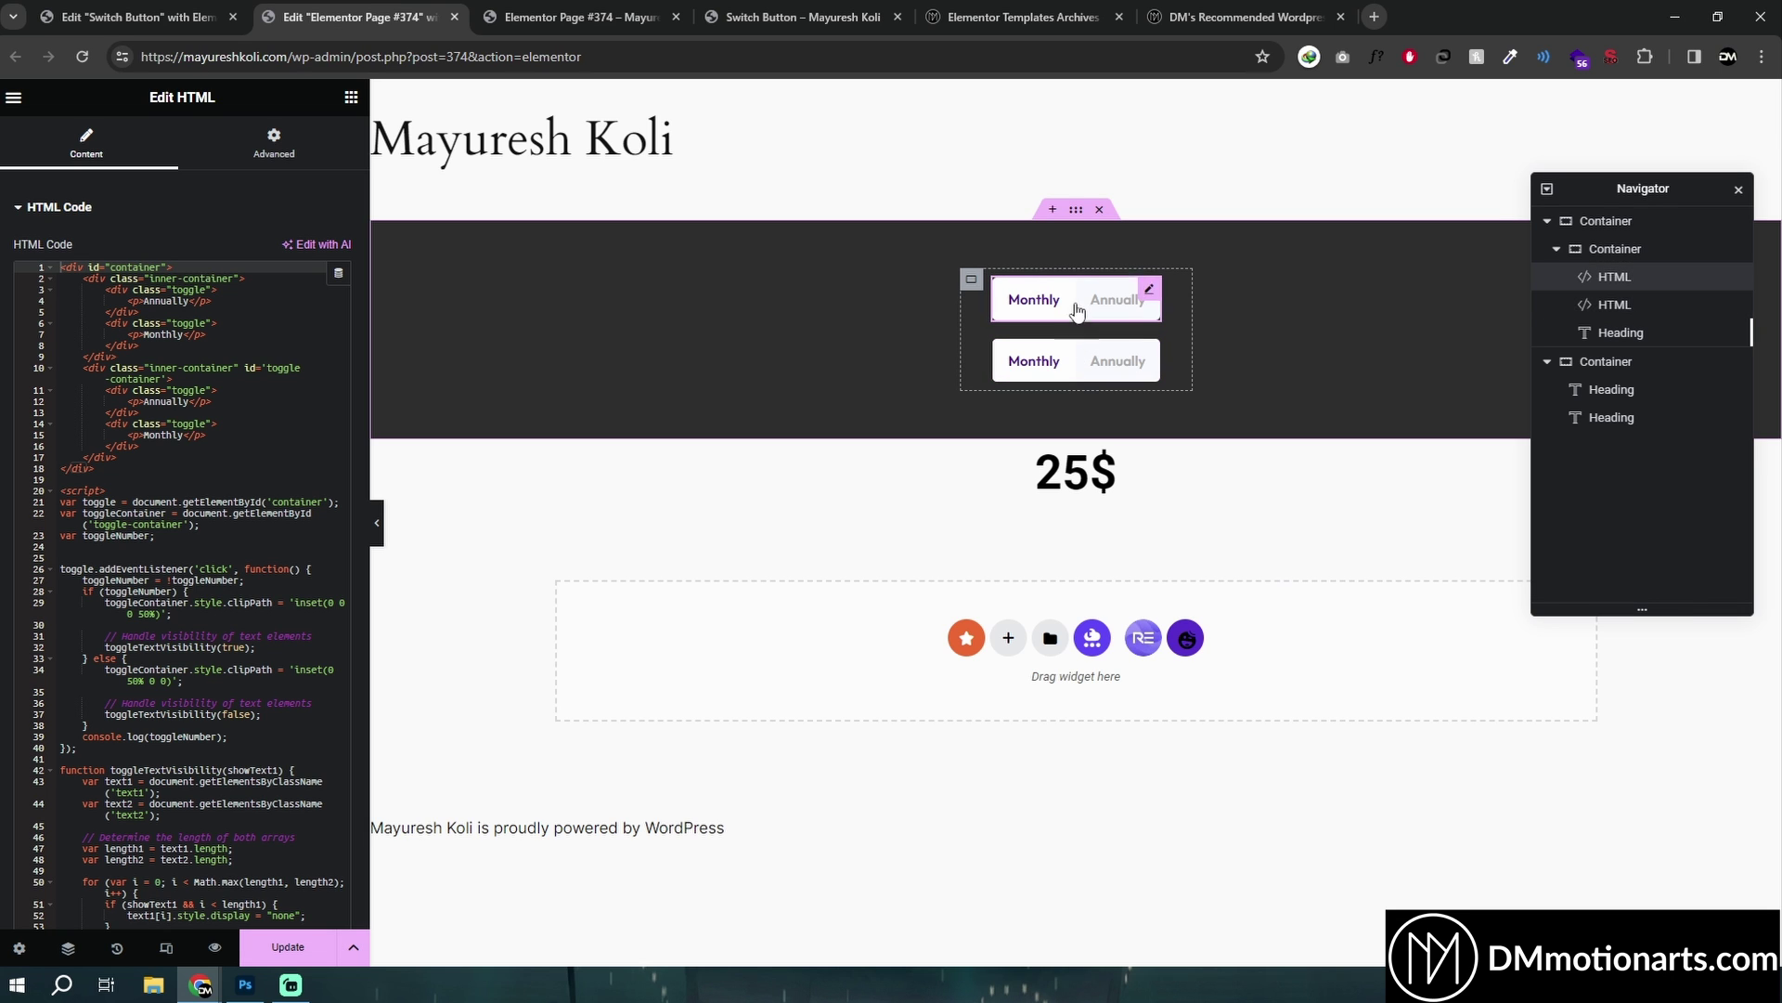
left_click(1150, 352)
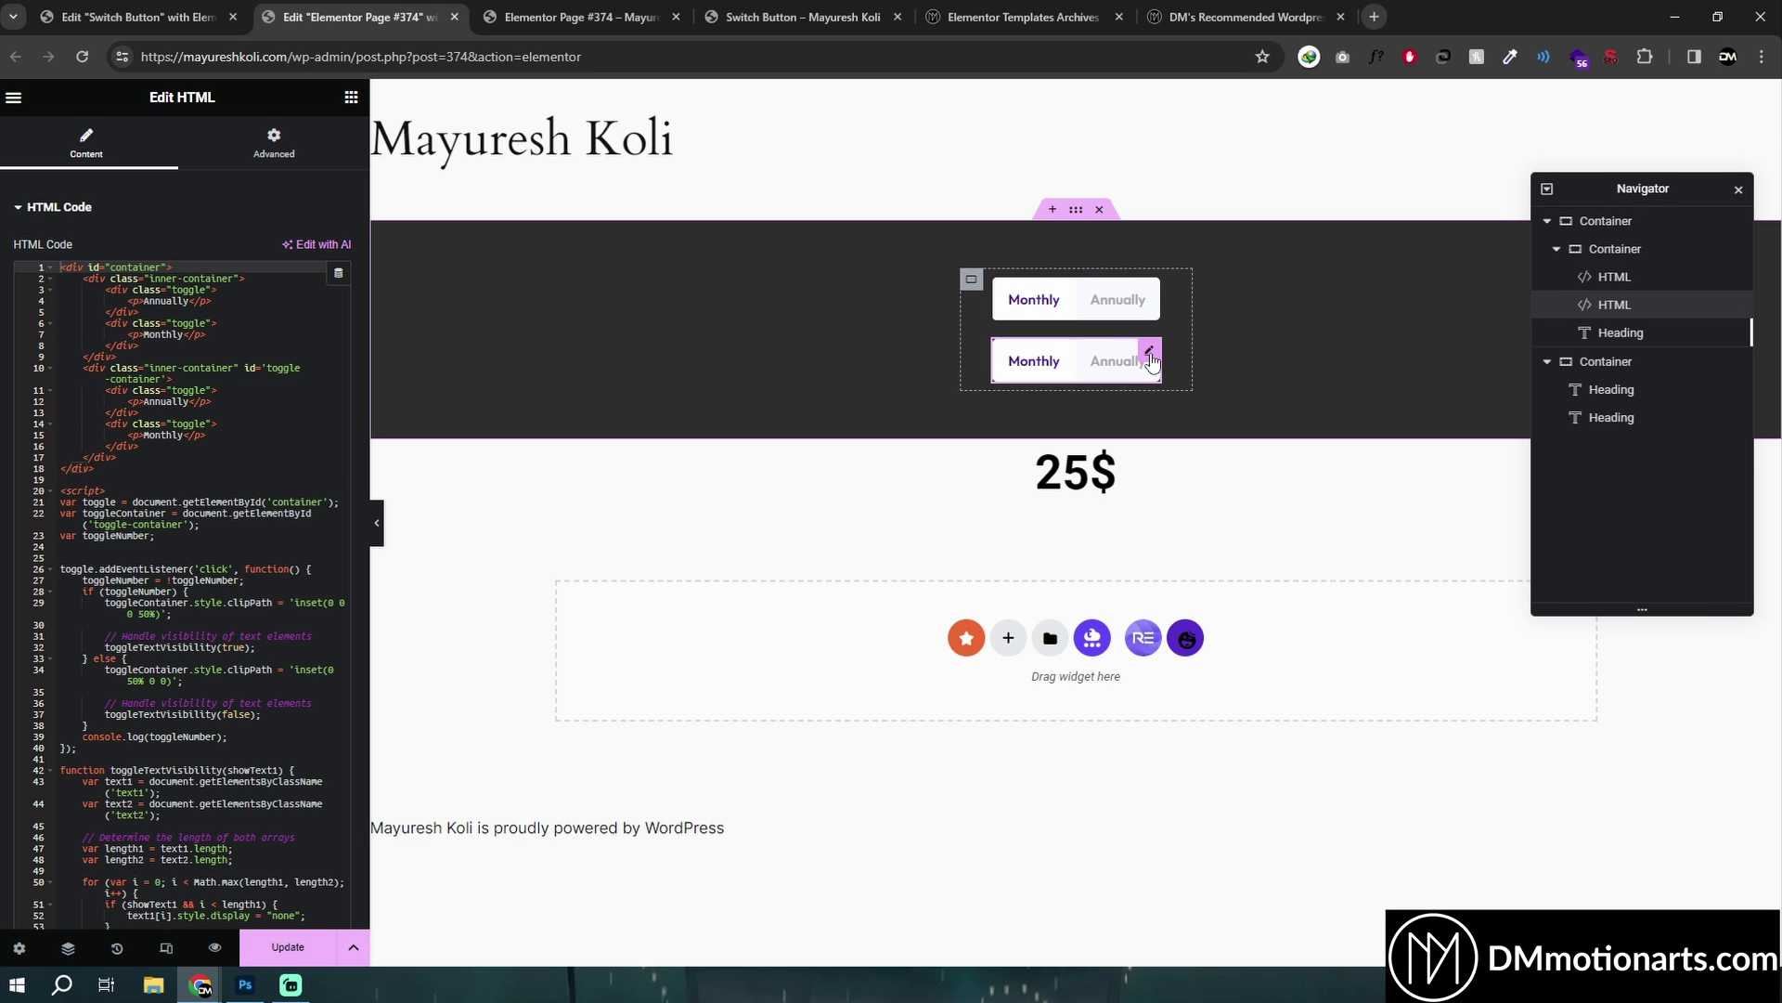
key("Delete")
Toggle the remaining Monthly/Annually switch to check that it still works.
left_click(1098, 322)
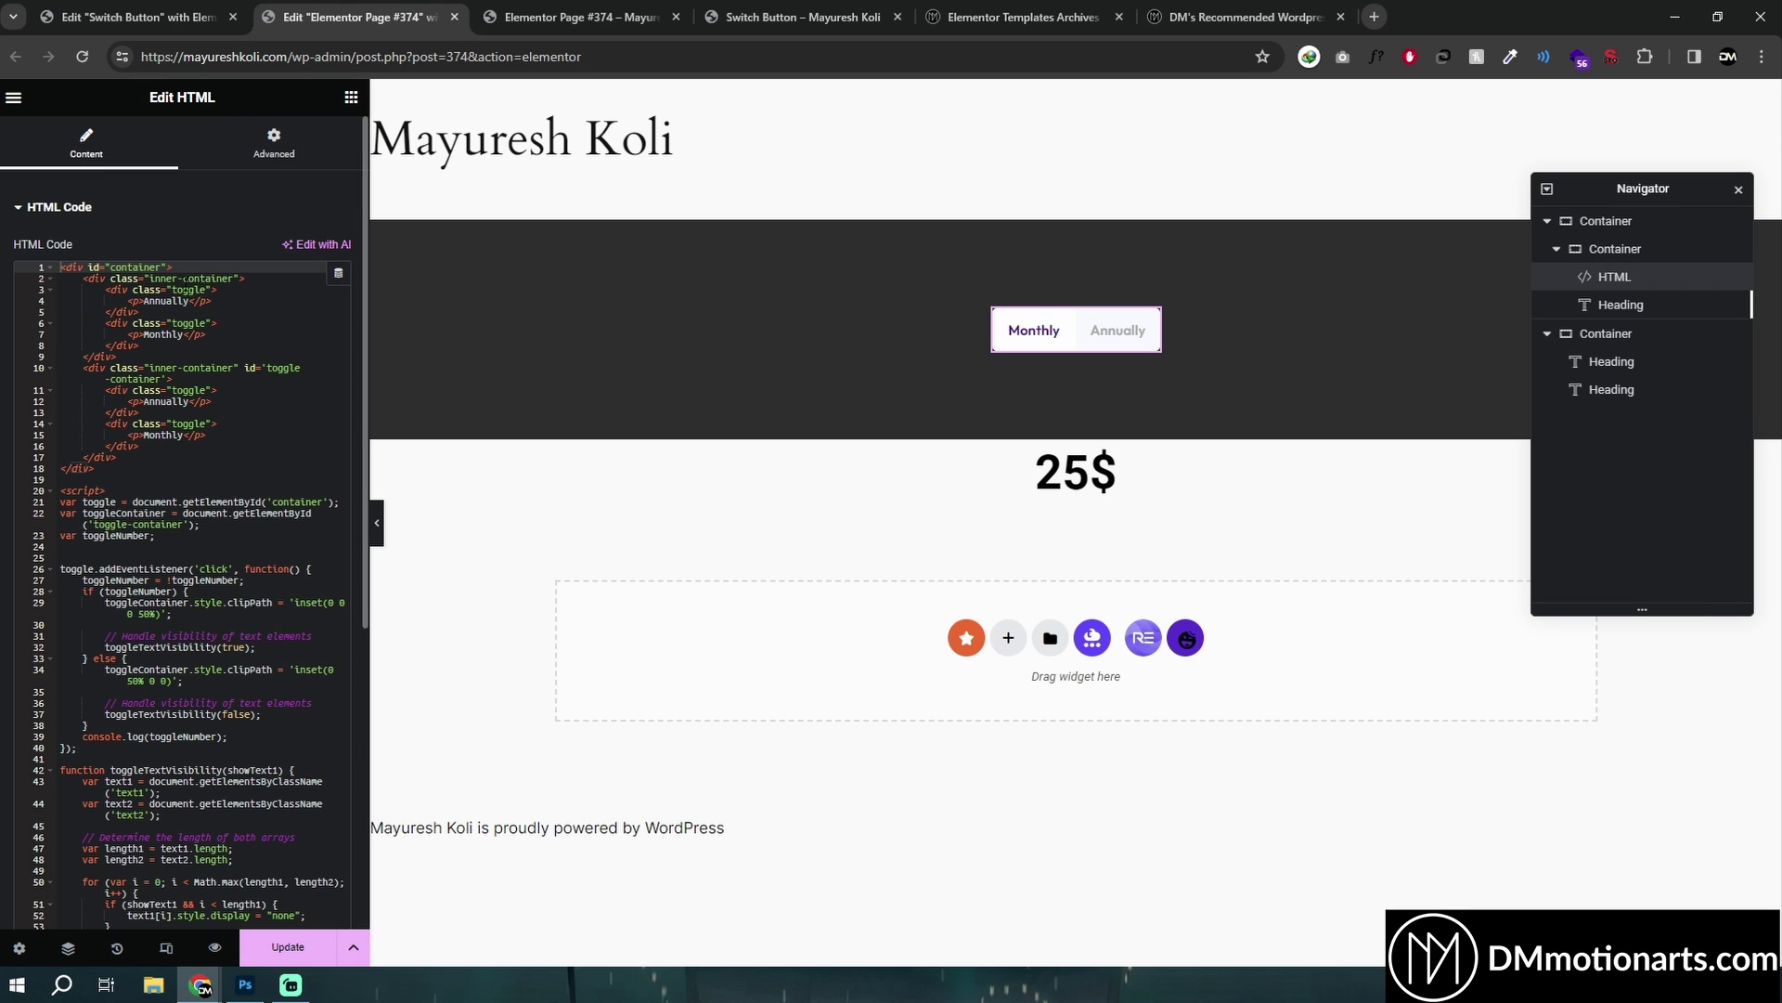
left_click(1074, 326)
left_click(1059, 329)
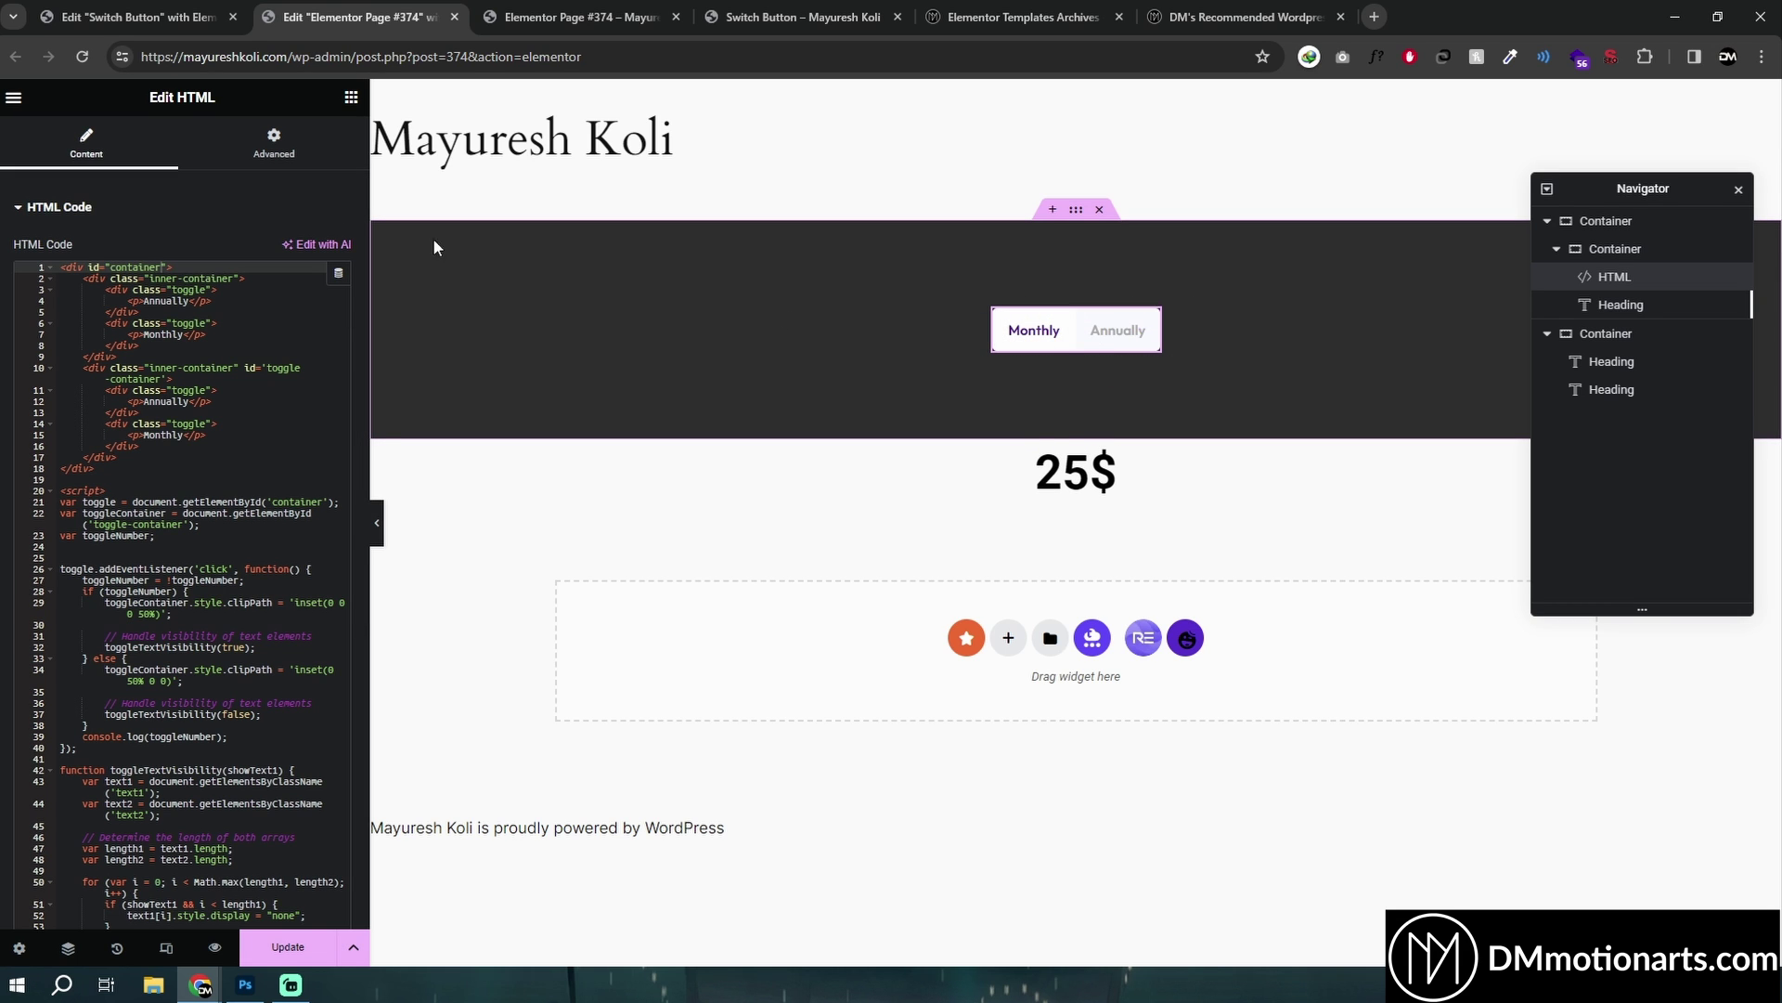
Enable Display Conditions on the switch's HTML widget, showing the element when the condition Device is Desktop is met.
left_click(305, 163)
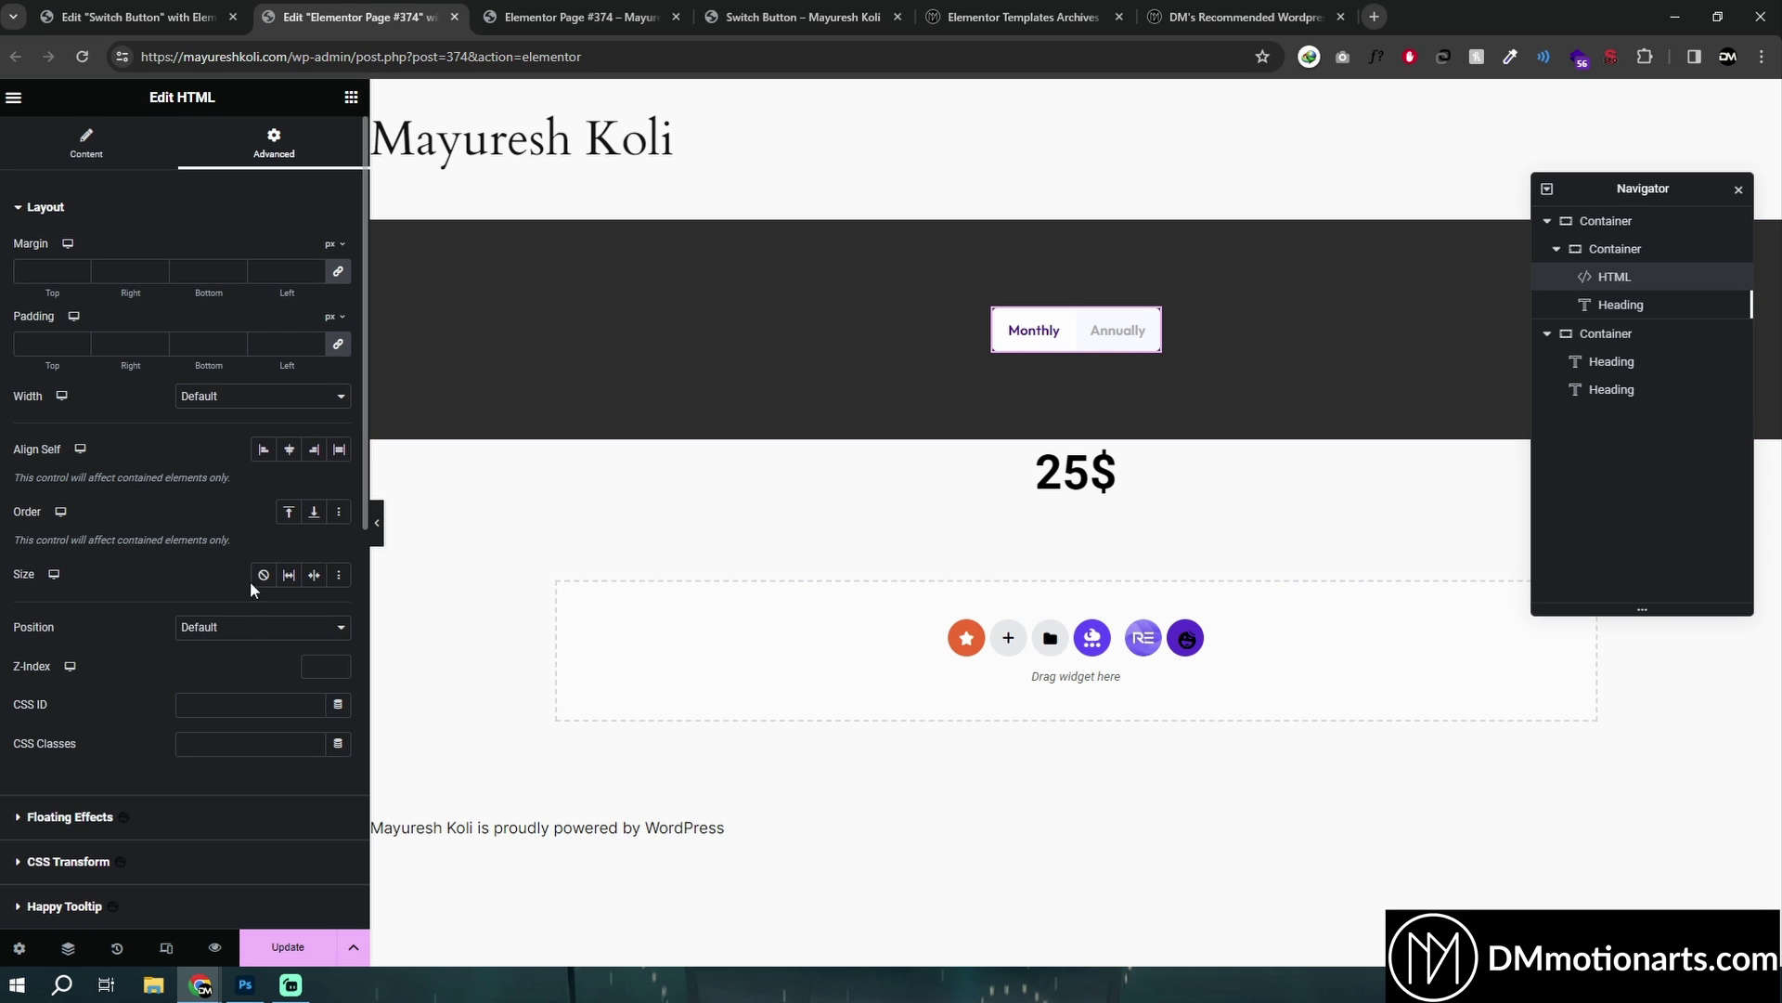
scroll(127, 548, "down", 4)
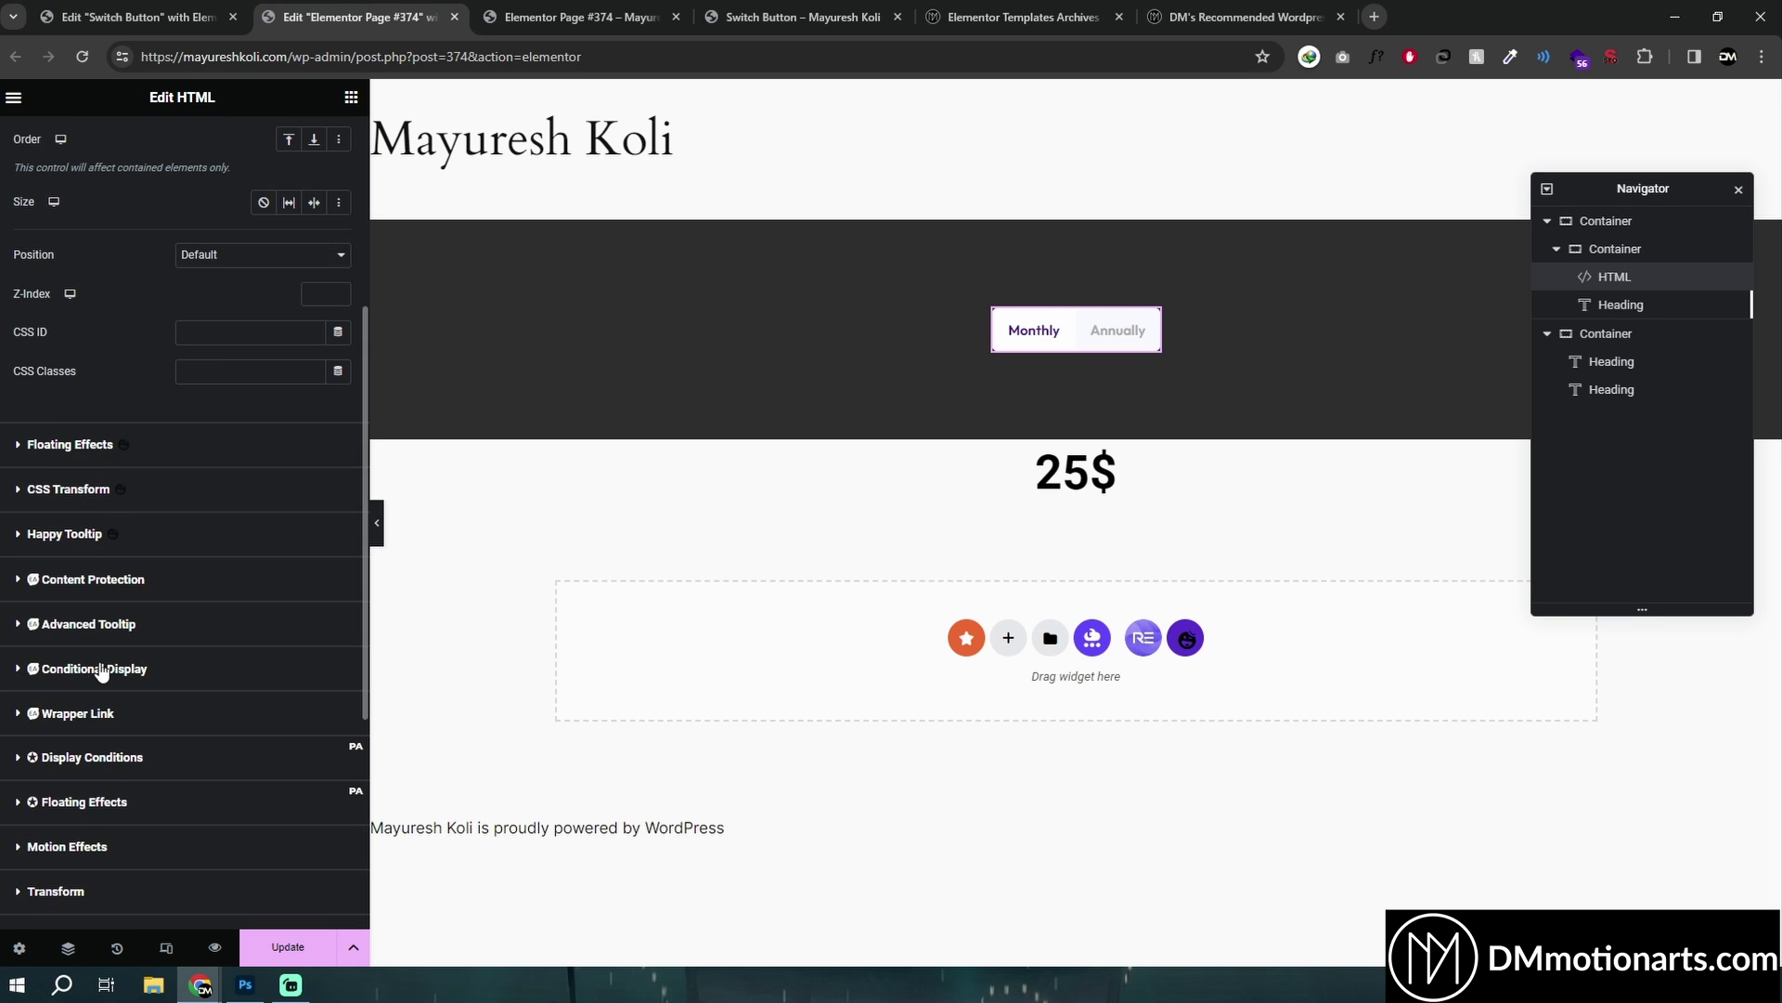
left_click(109, 670)
left_click(9, 490)
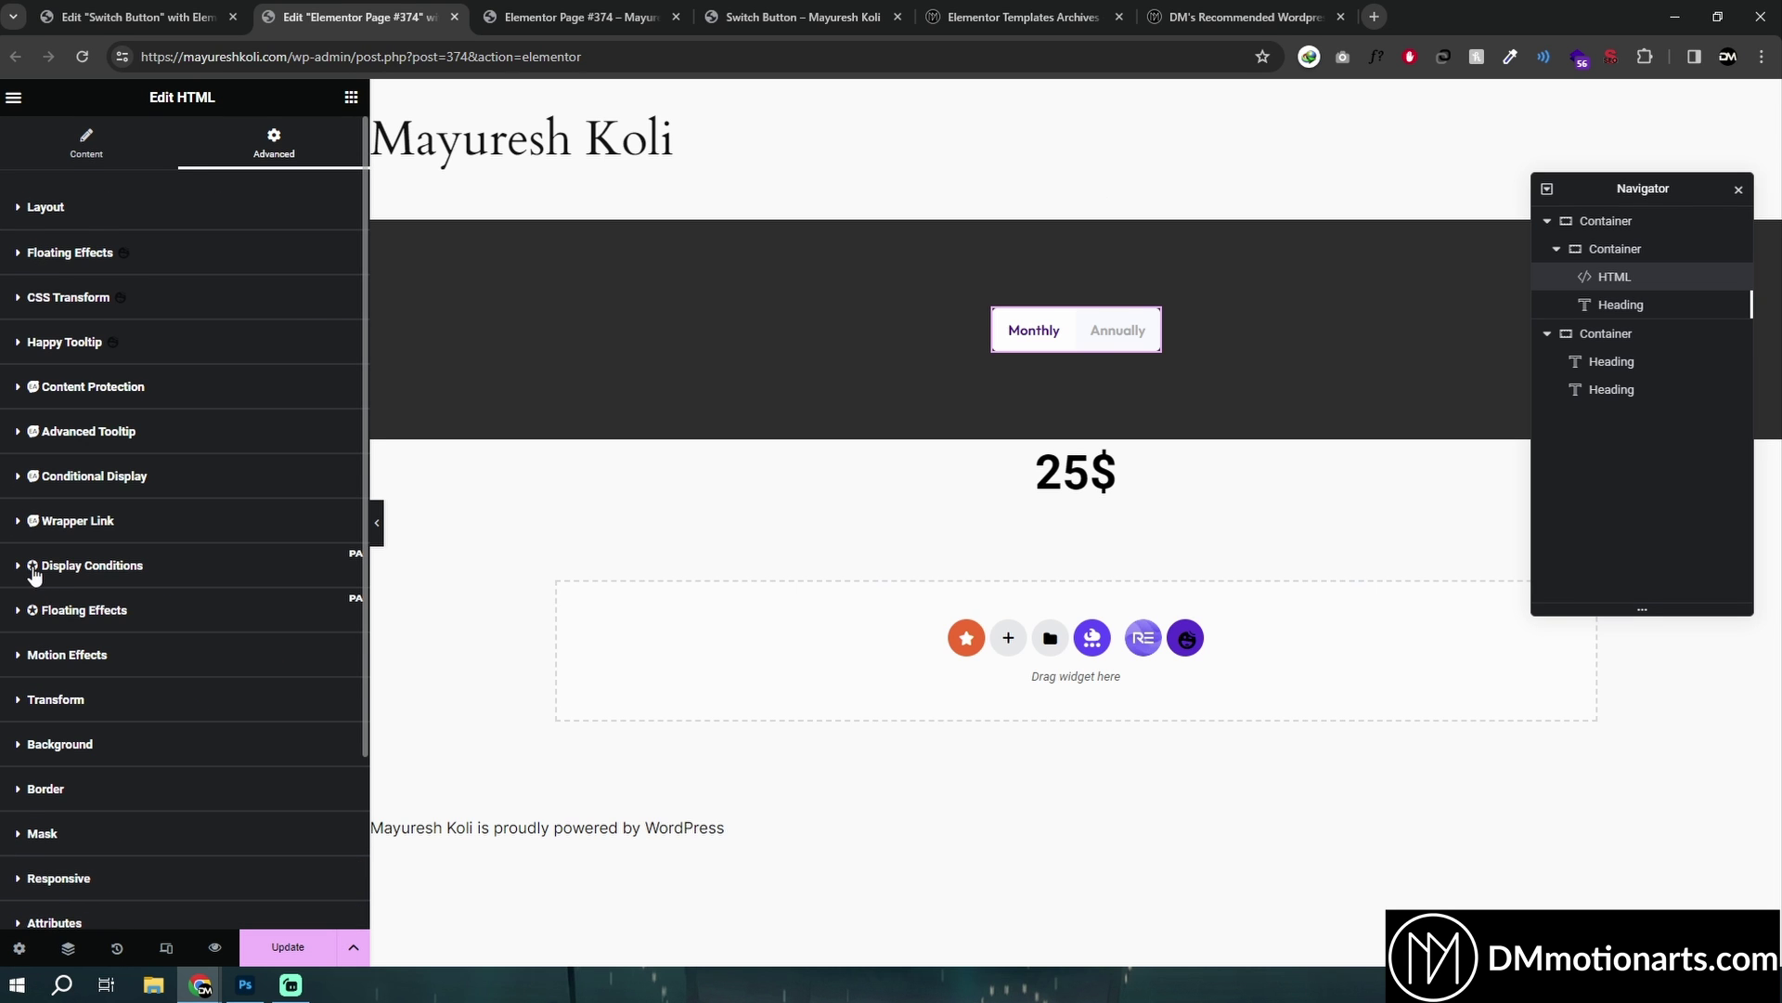
left_click(40, 563)
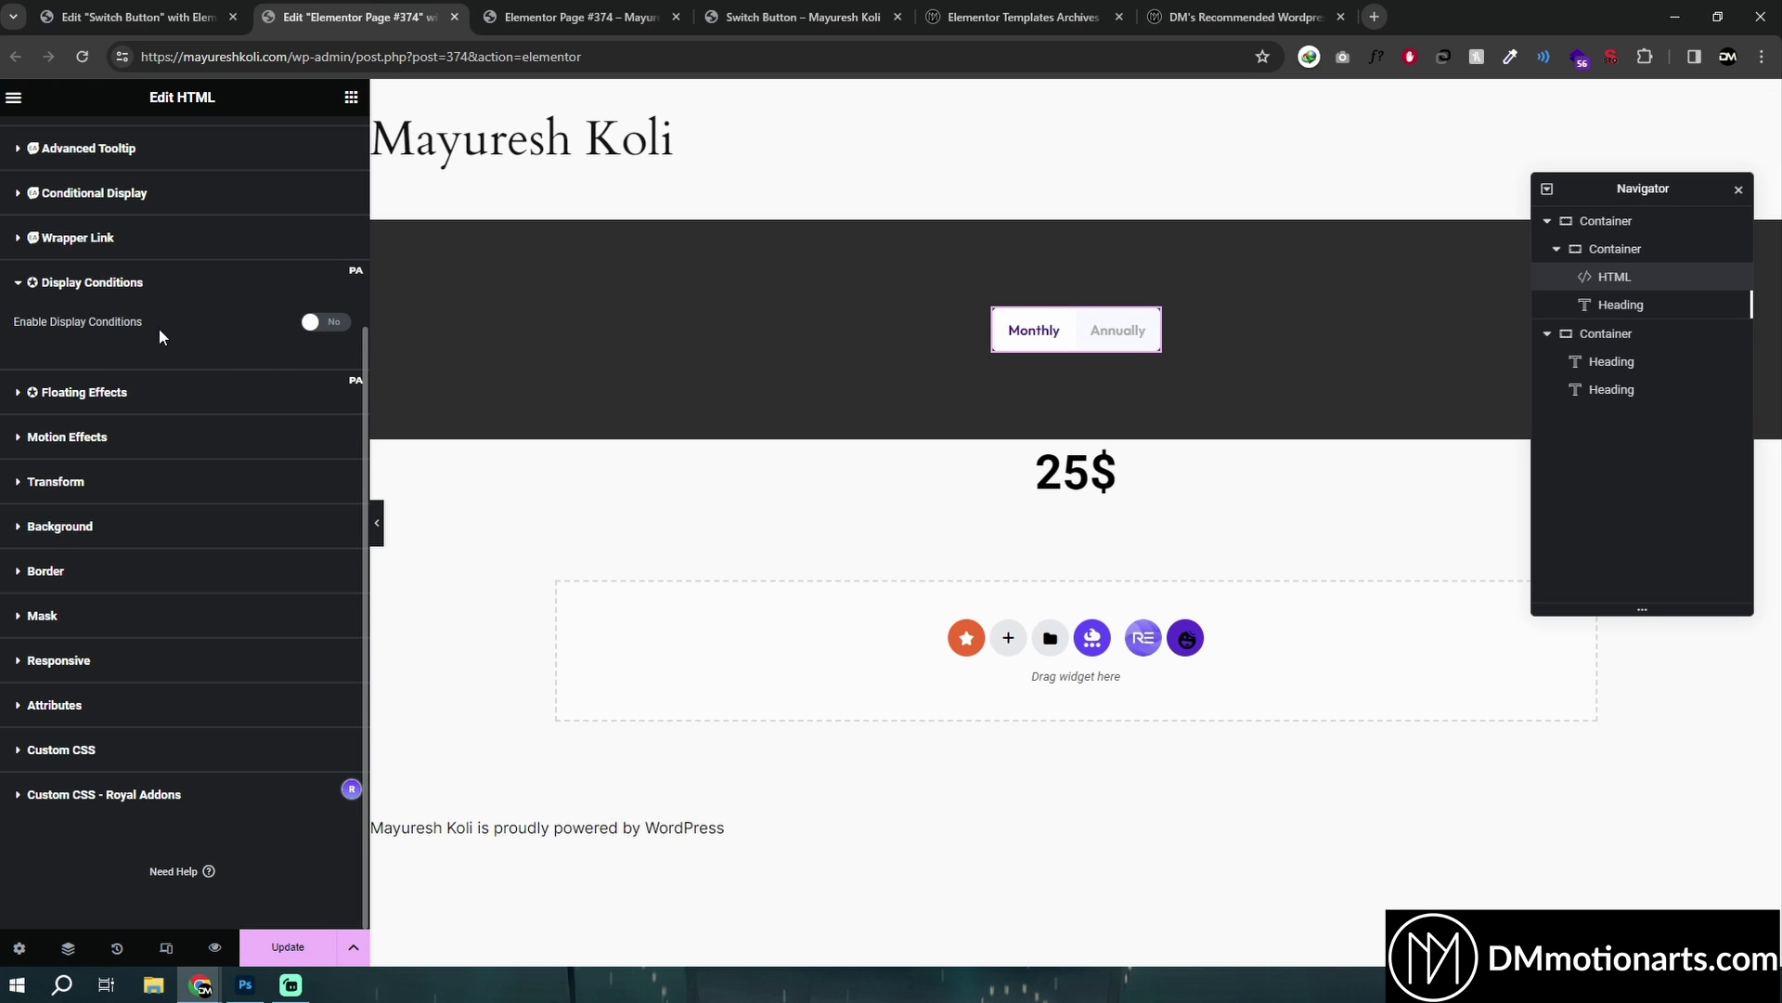
left_click(314, 325)
left_click(203, 360)
left_click(222, 373)
left_click(243, 396)
left_click(242, 413)
left_click(182, 441)
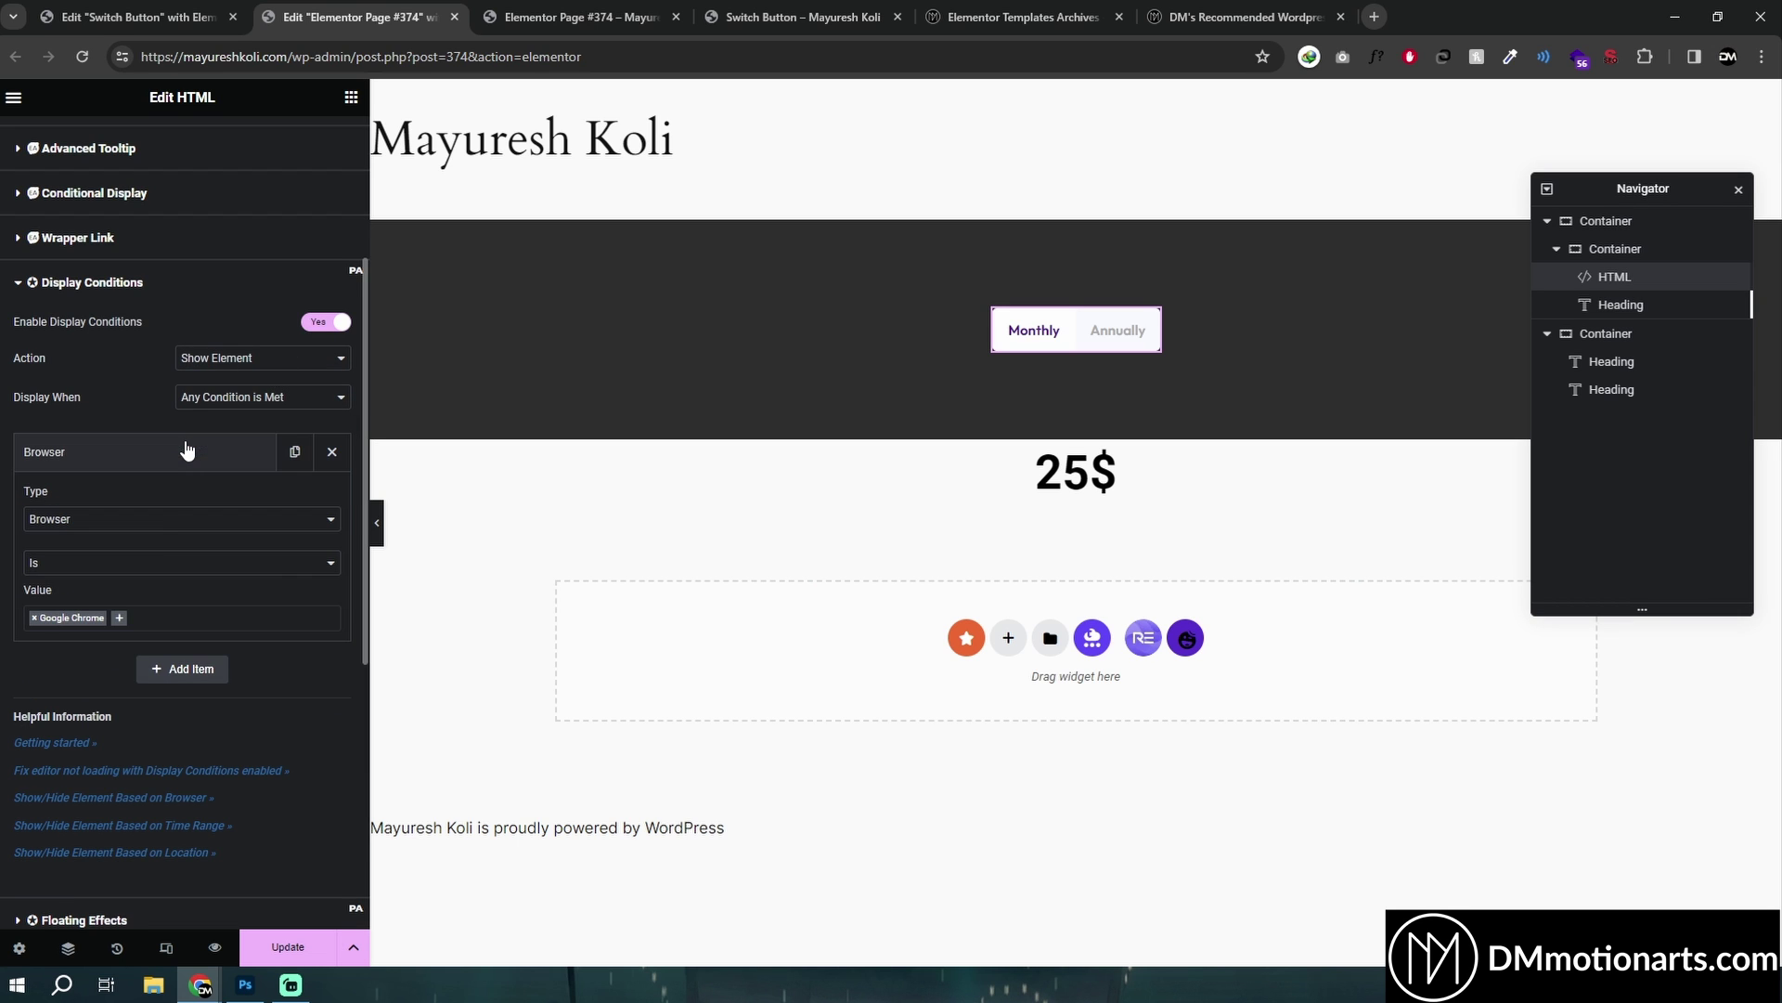
left_click(145, 521)
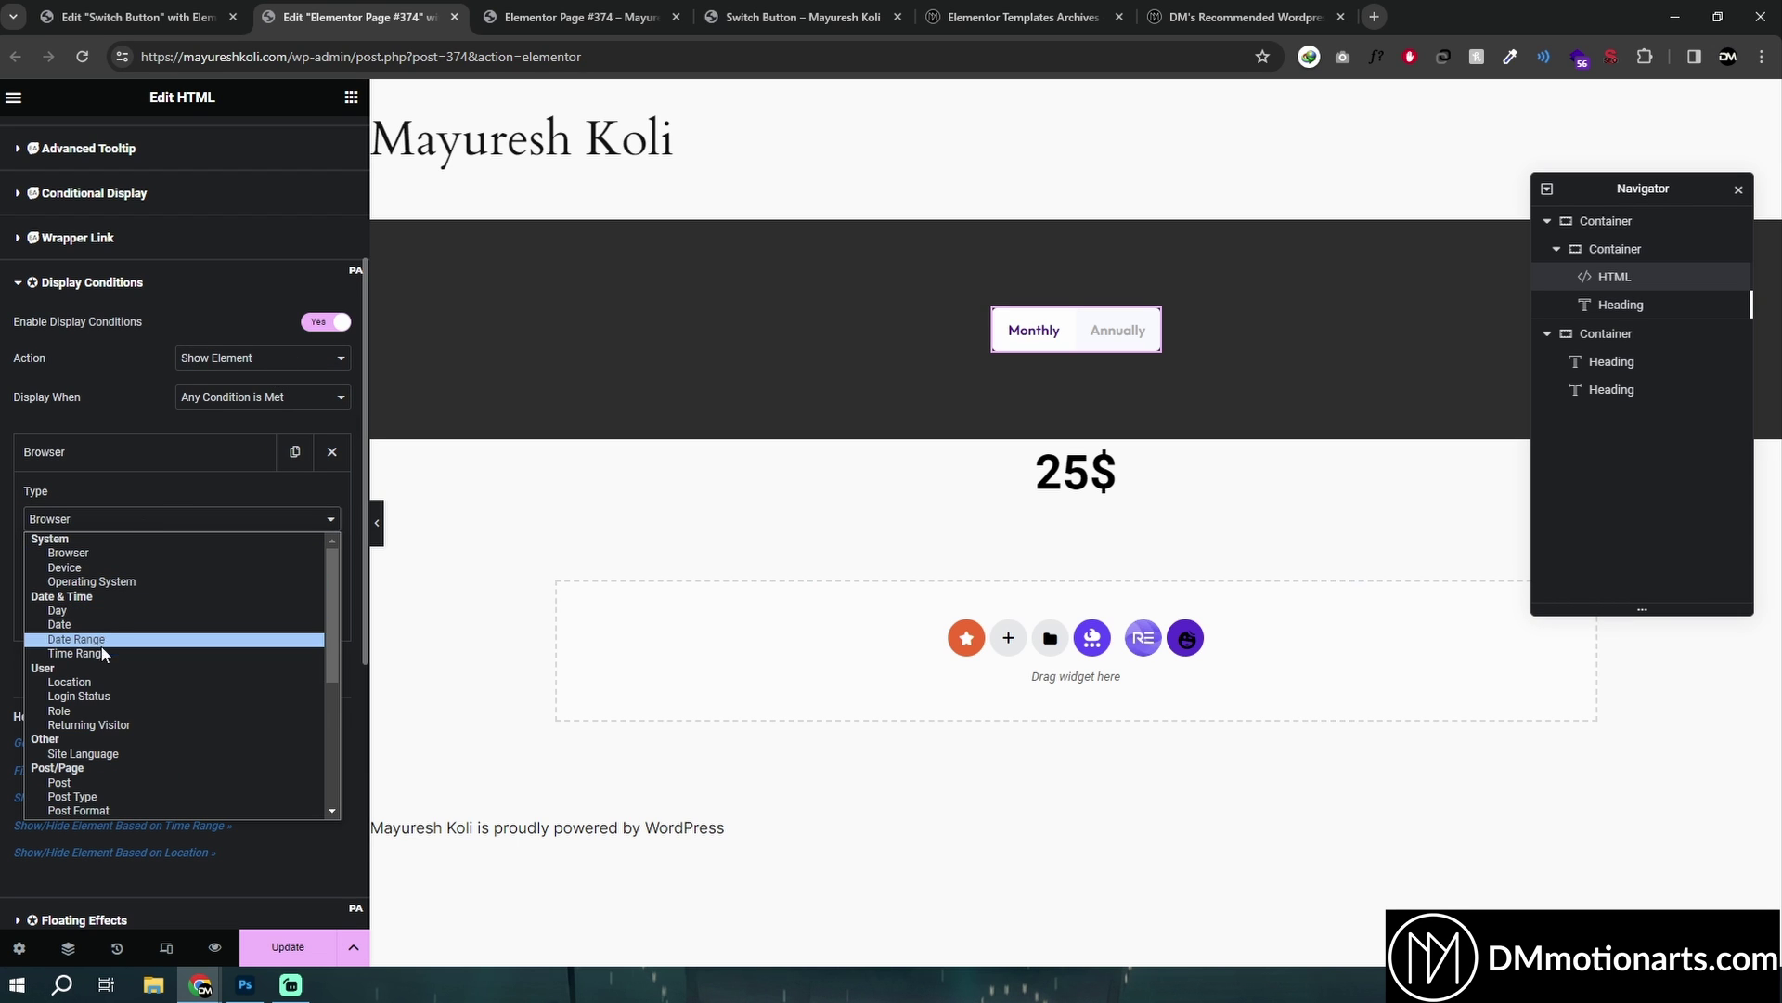
left_click(93, 573)
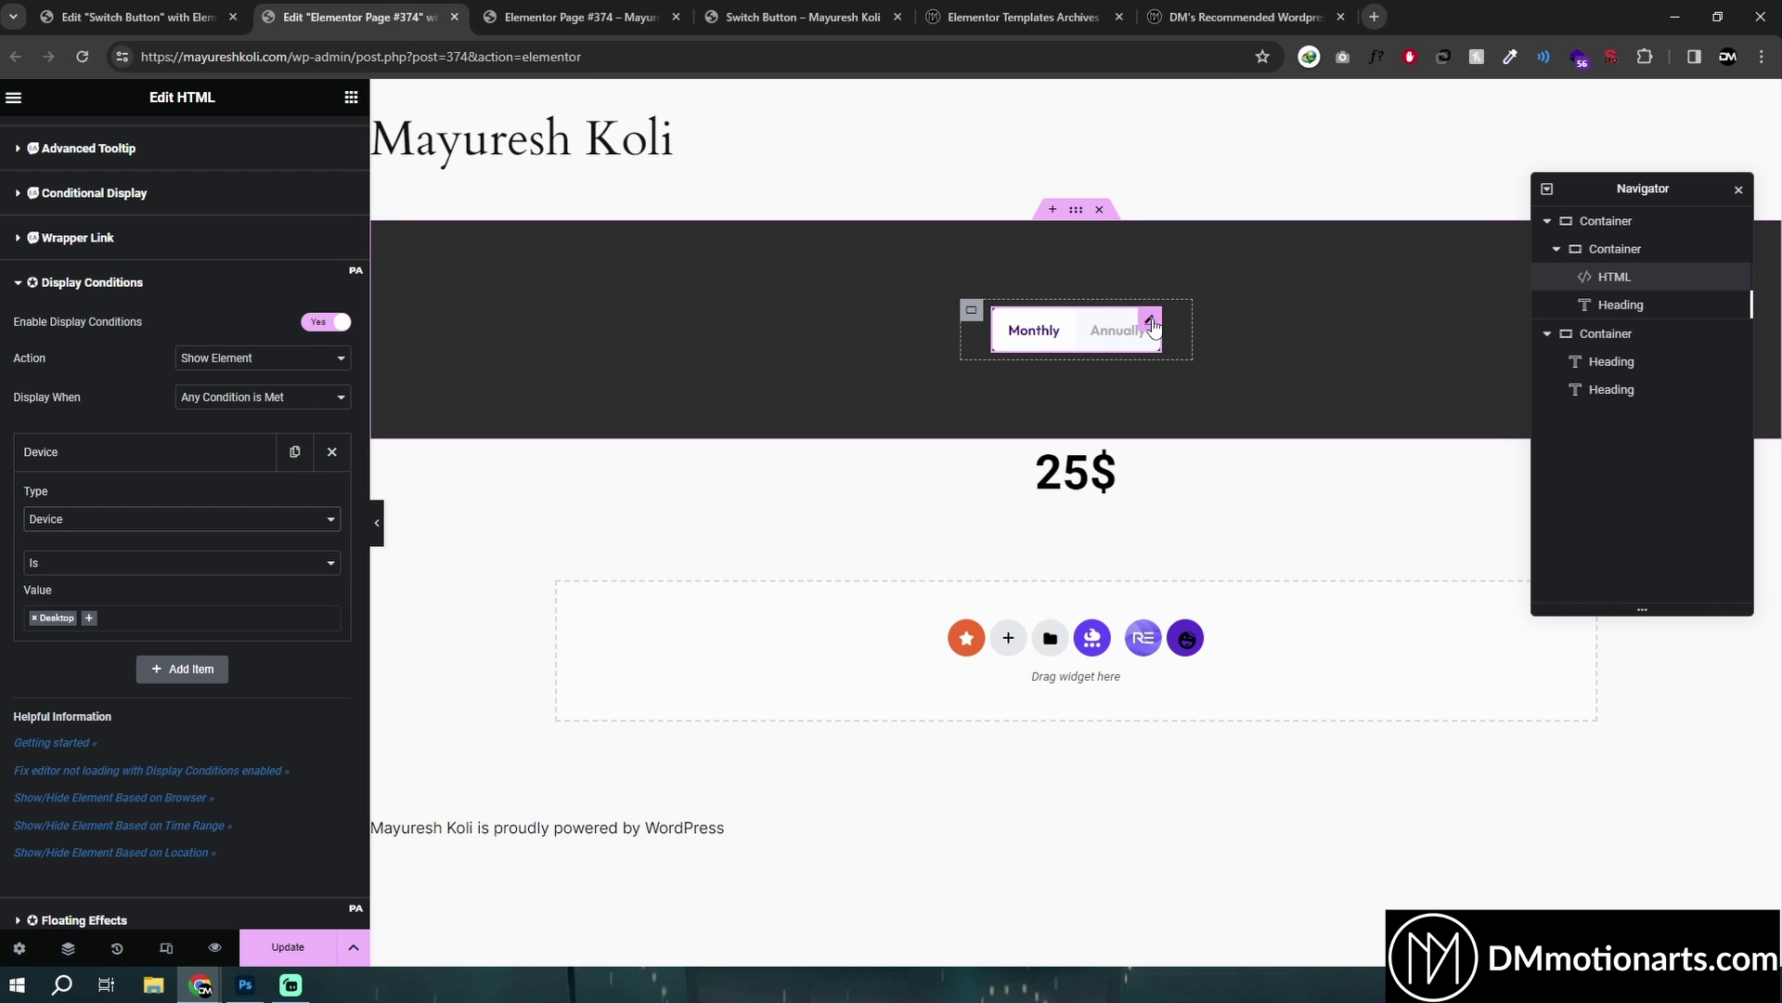
Duplicate the dark outer container holding the switch and delete the duplicate container.
right_click(1077, 209)
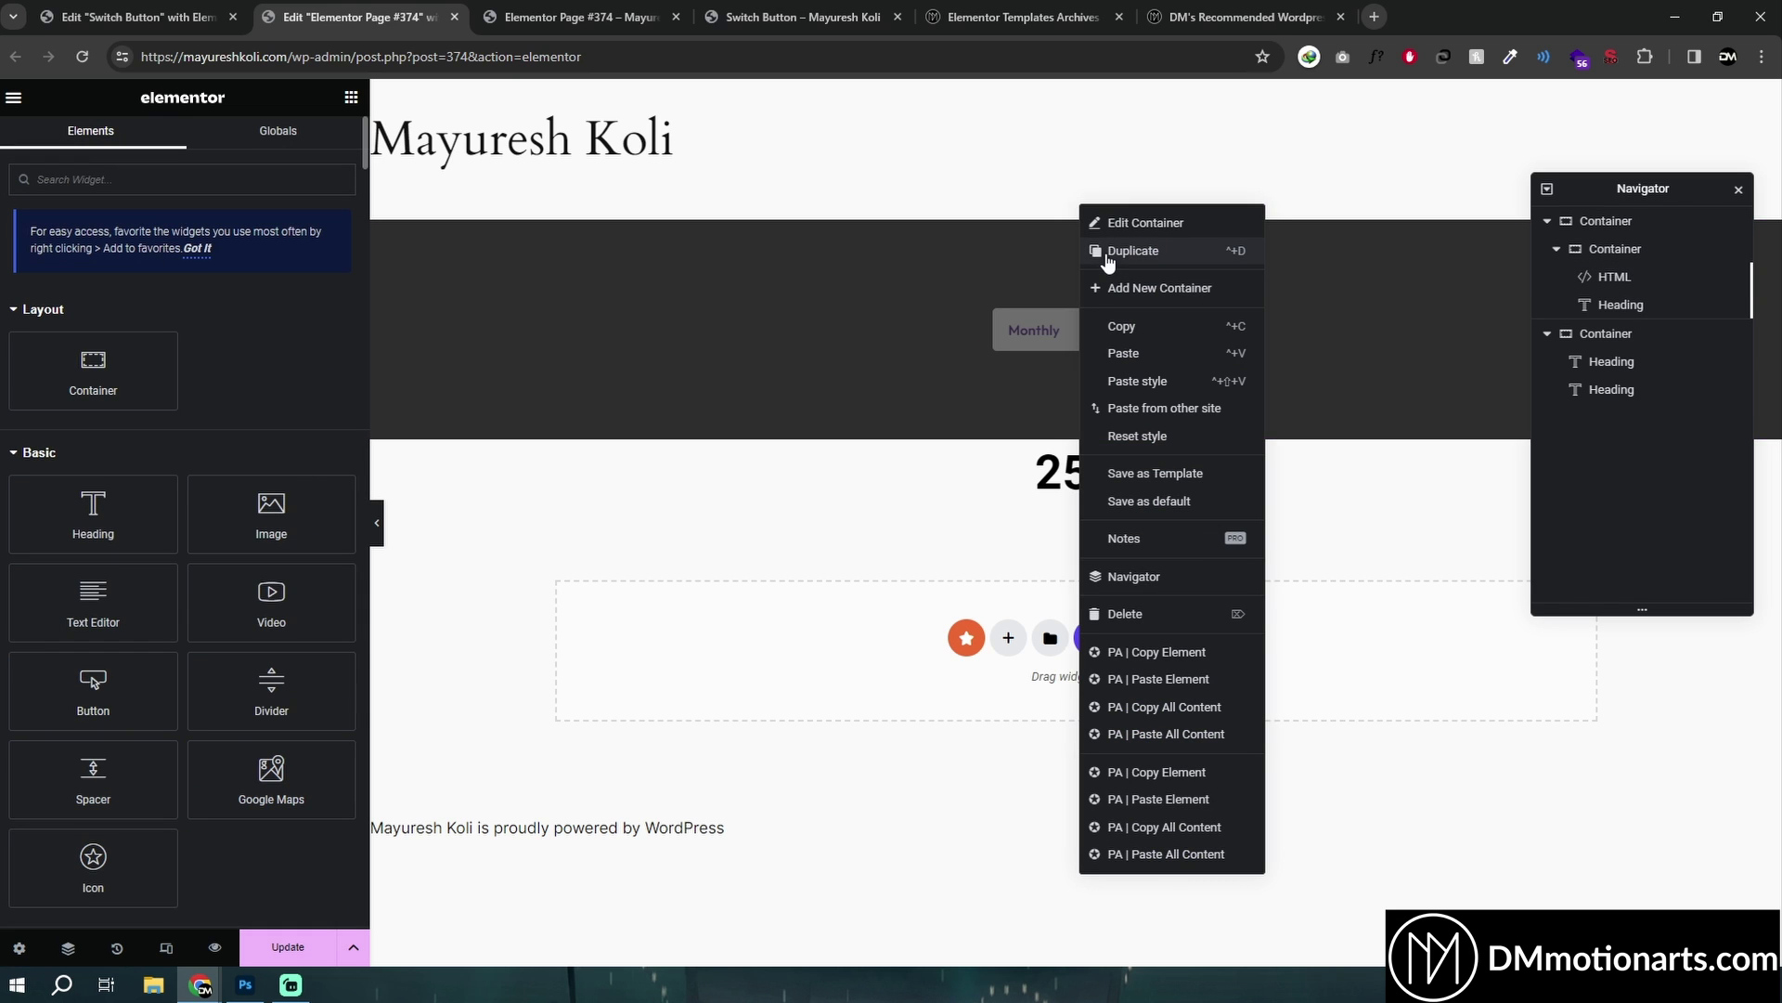
left_click(1107, 257)
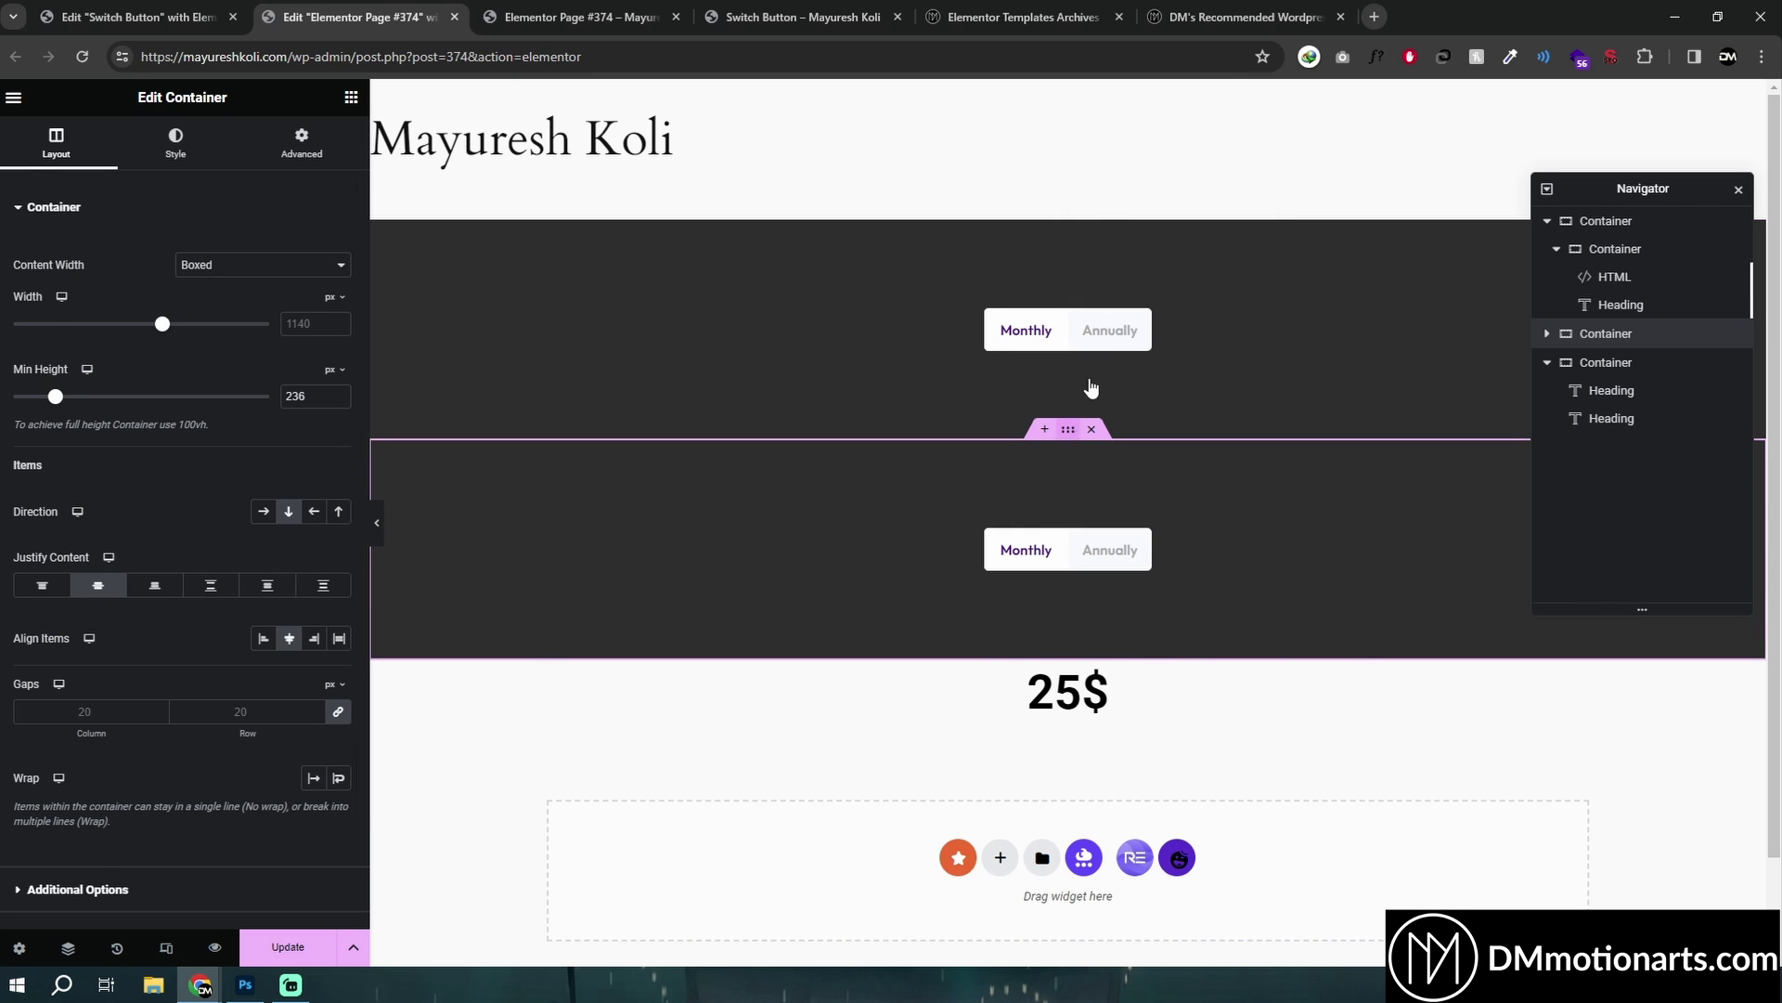
left_click(1090, 427)
Copy the switch's HTML widget and paste it into a new container below the price headings.
right_click(1154, 322)
left_click(1182, 399)
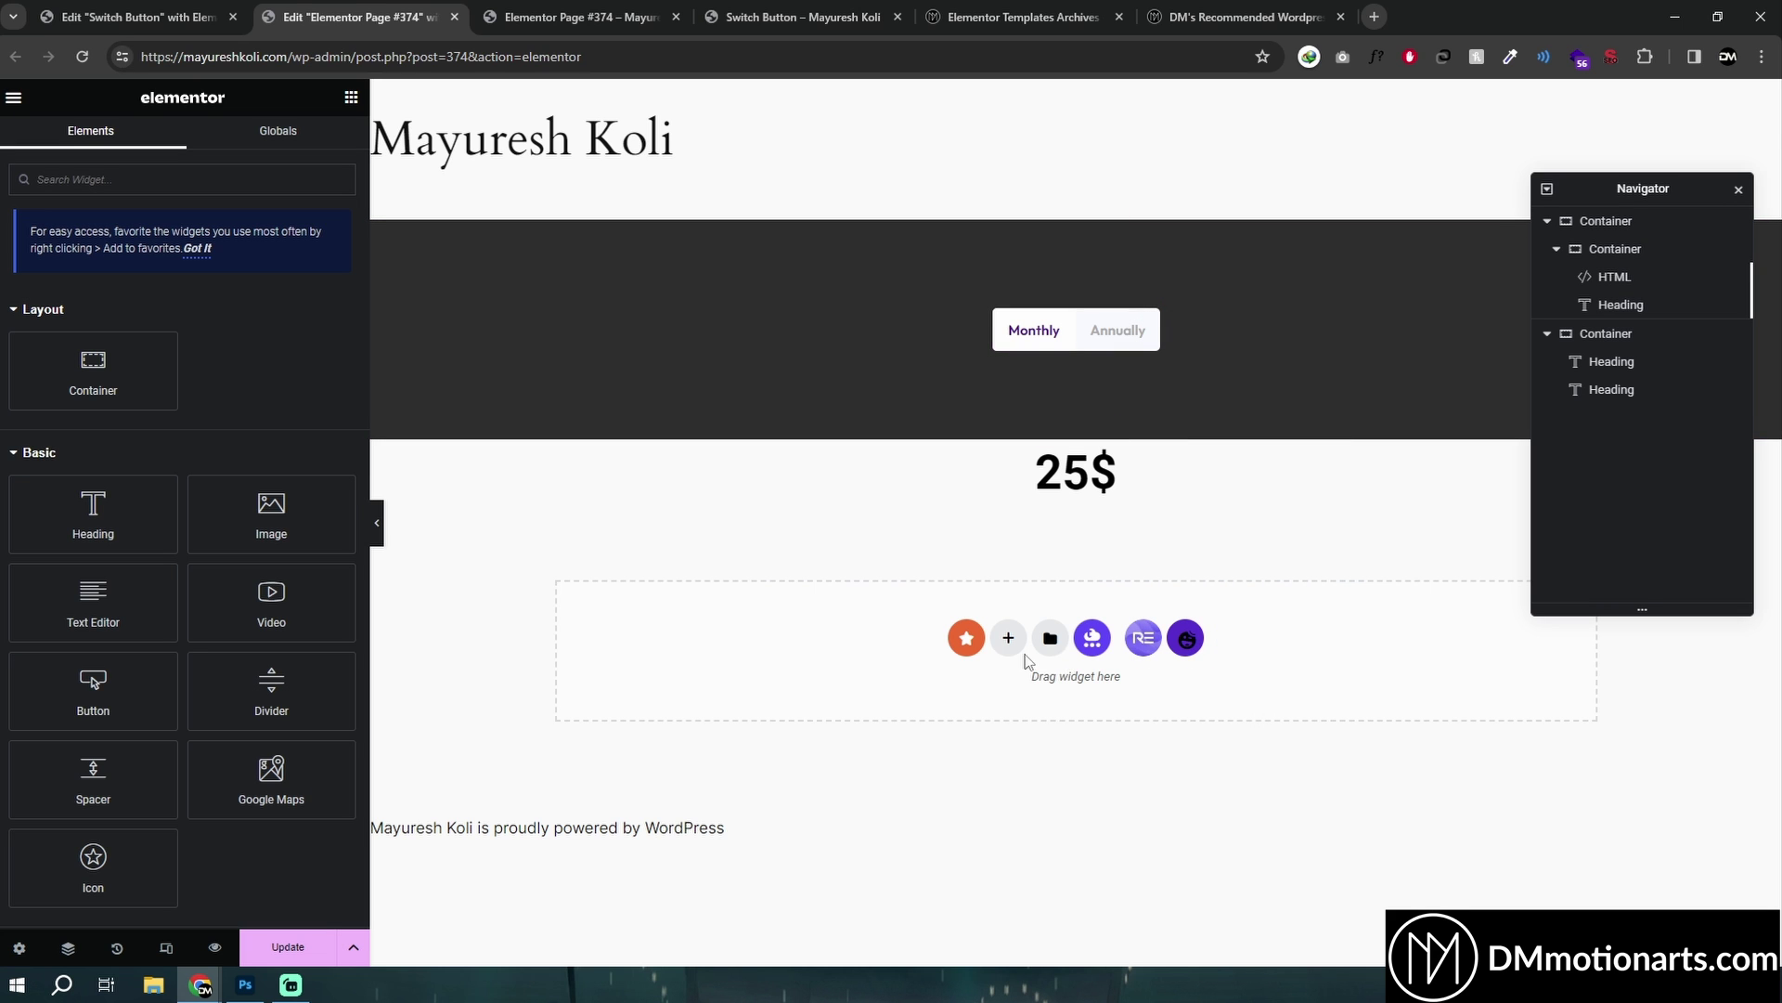
right_click(1028, 660)
left_click(1051, 673)
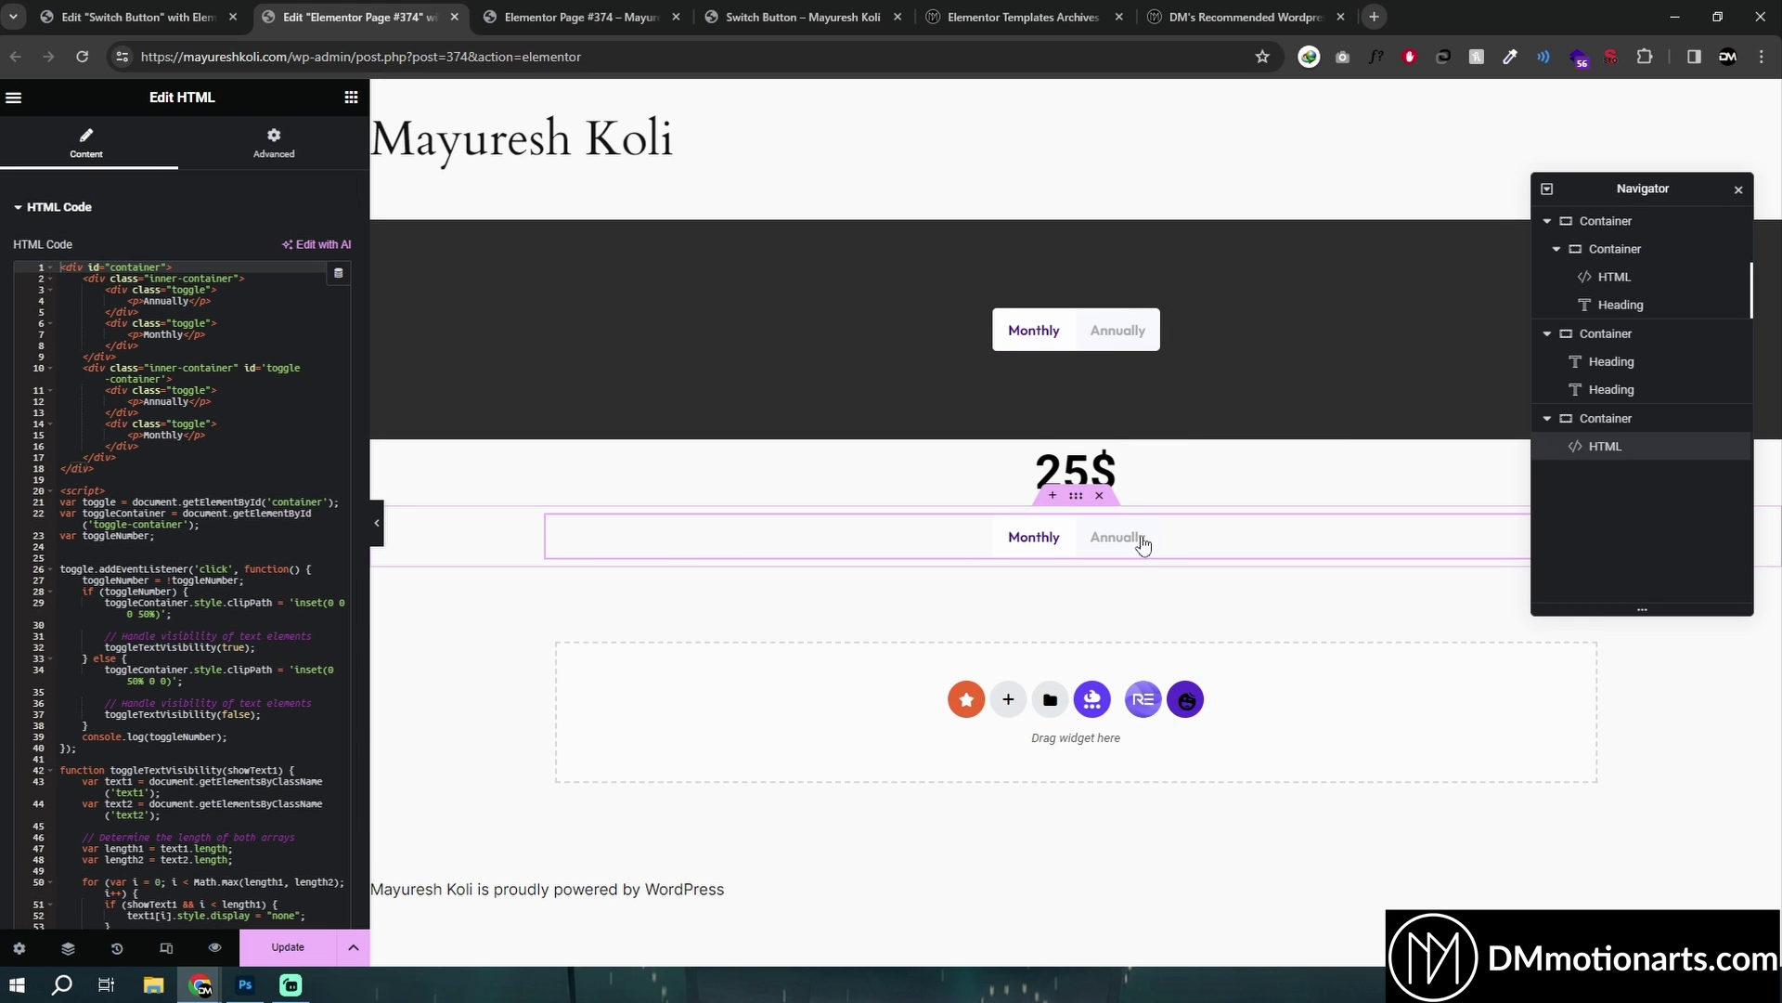
Change the pasted switch's device display condition from Desktop to Tablet and Mobile.
left_click(274, 146)
scroll(113, 582, "down", 8)
scroll(64, 677, "up", 4)
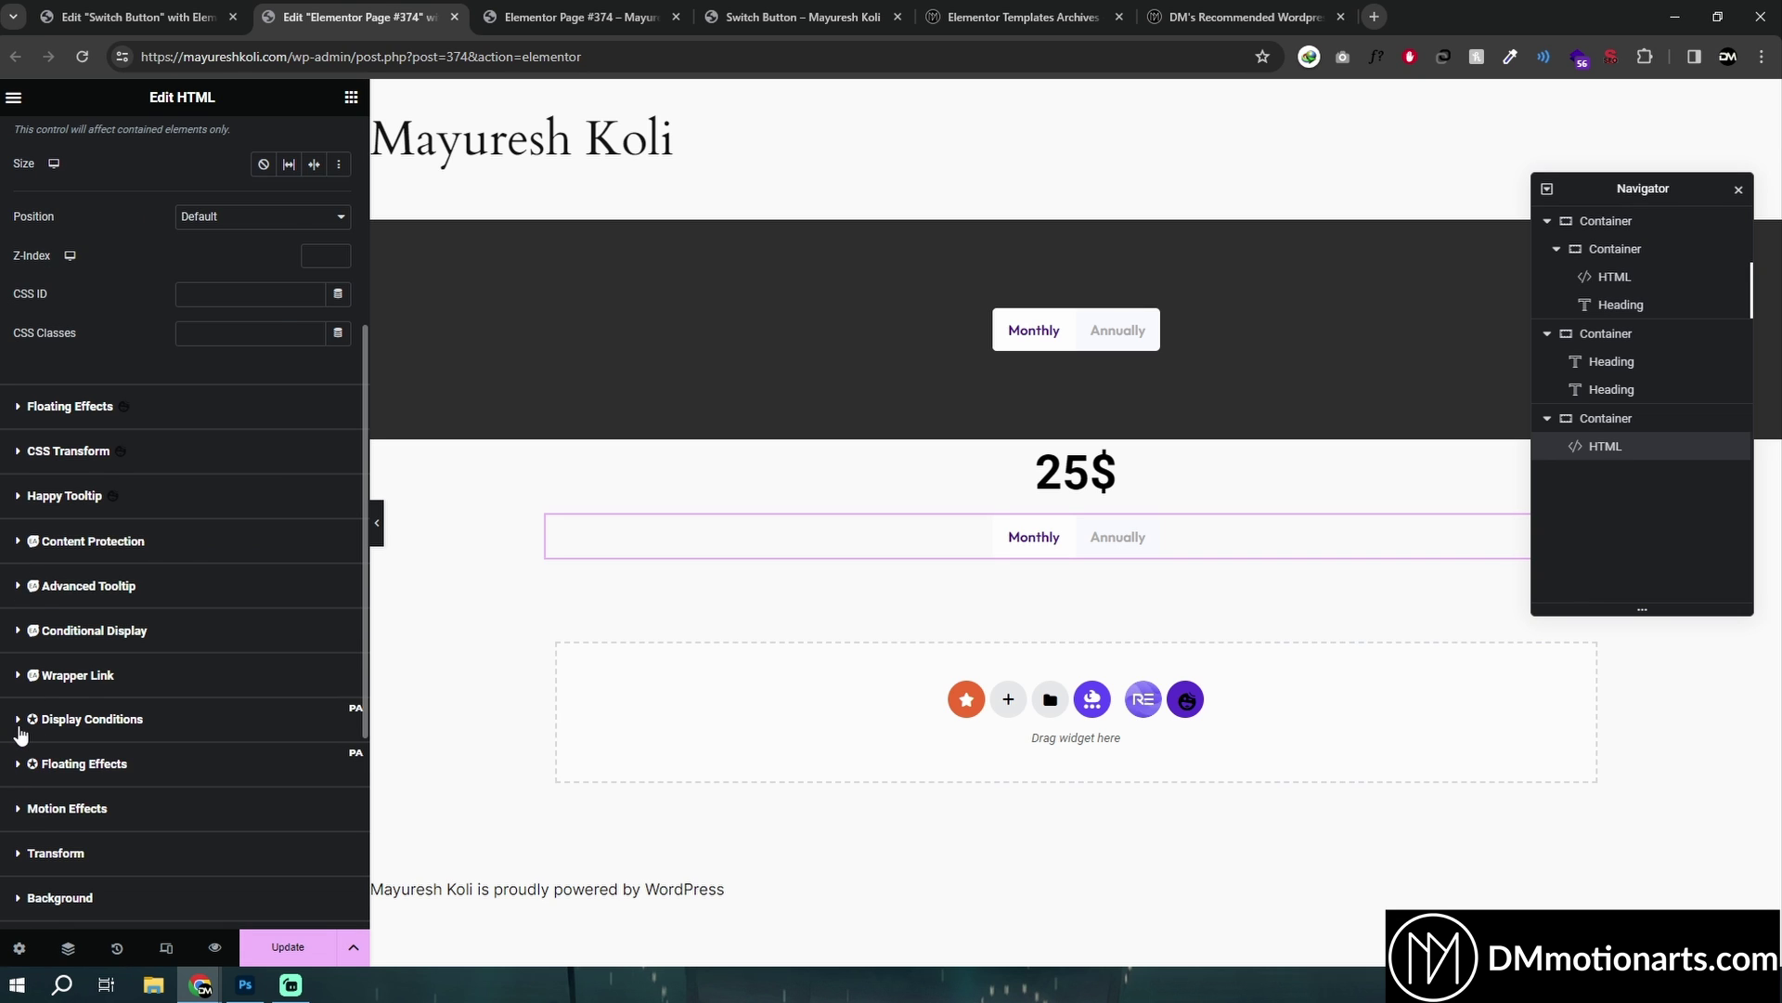
left_click(20, 733)
left_click(190, 367)
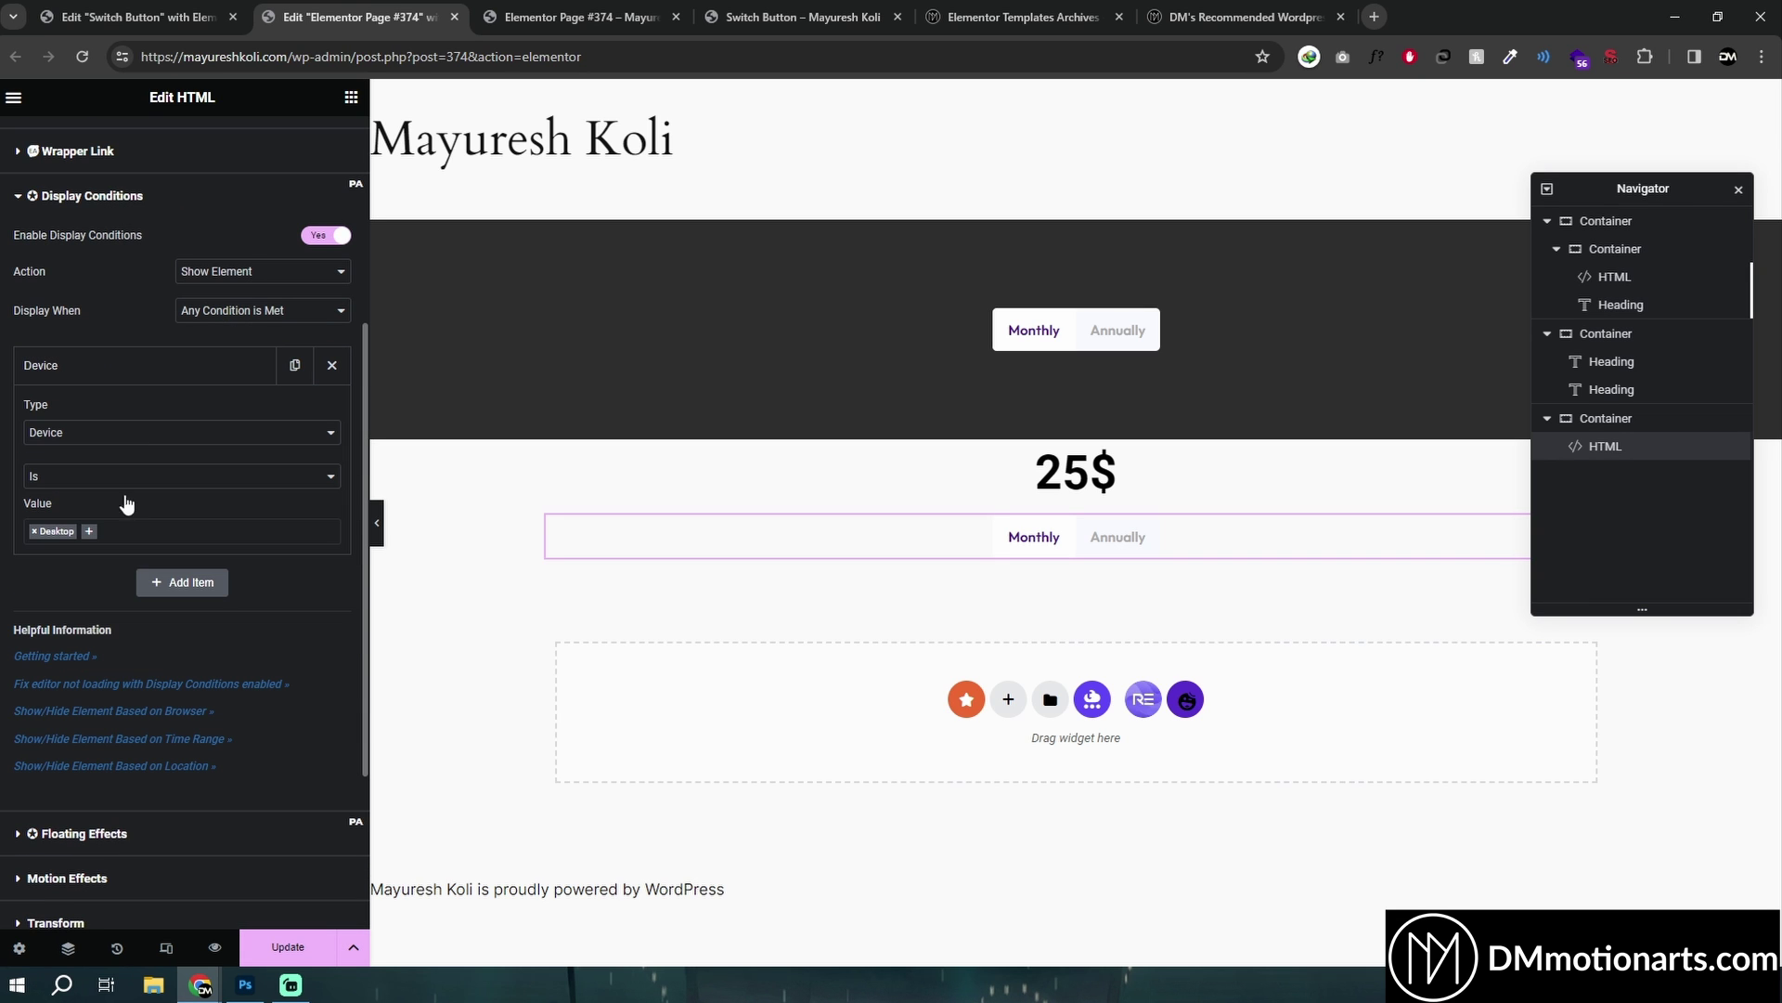
left_click(34, 532)
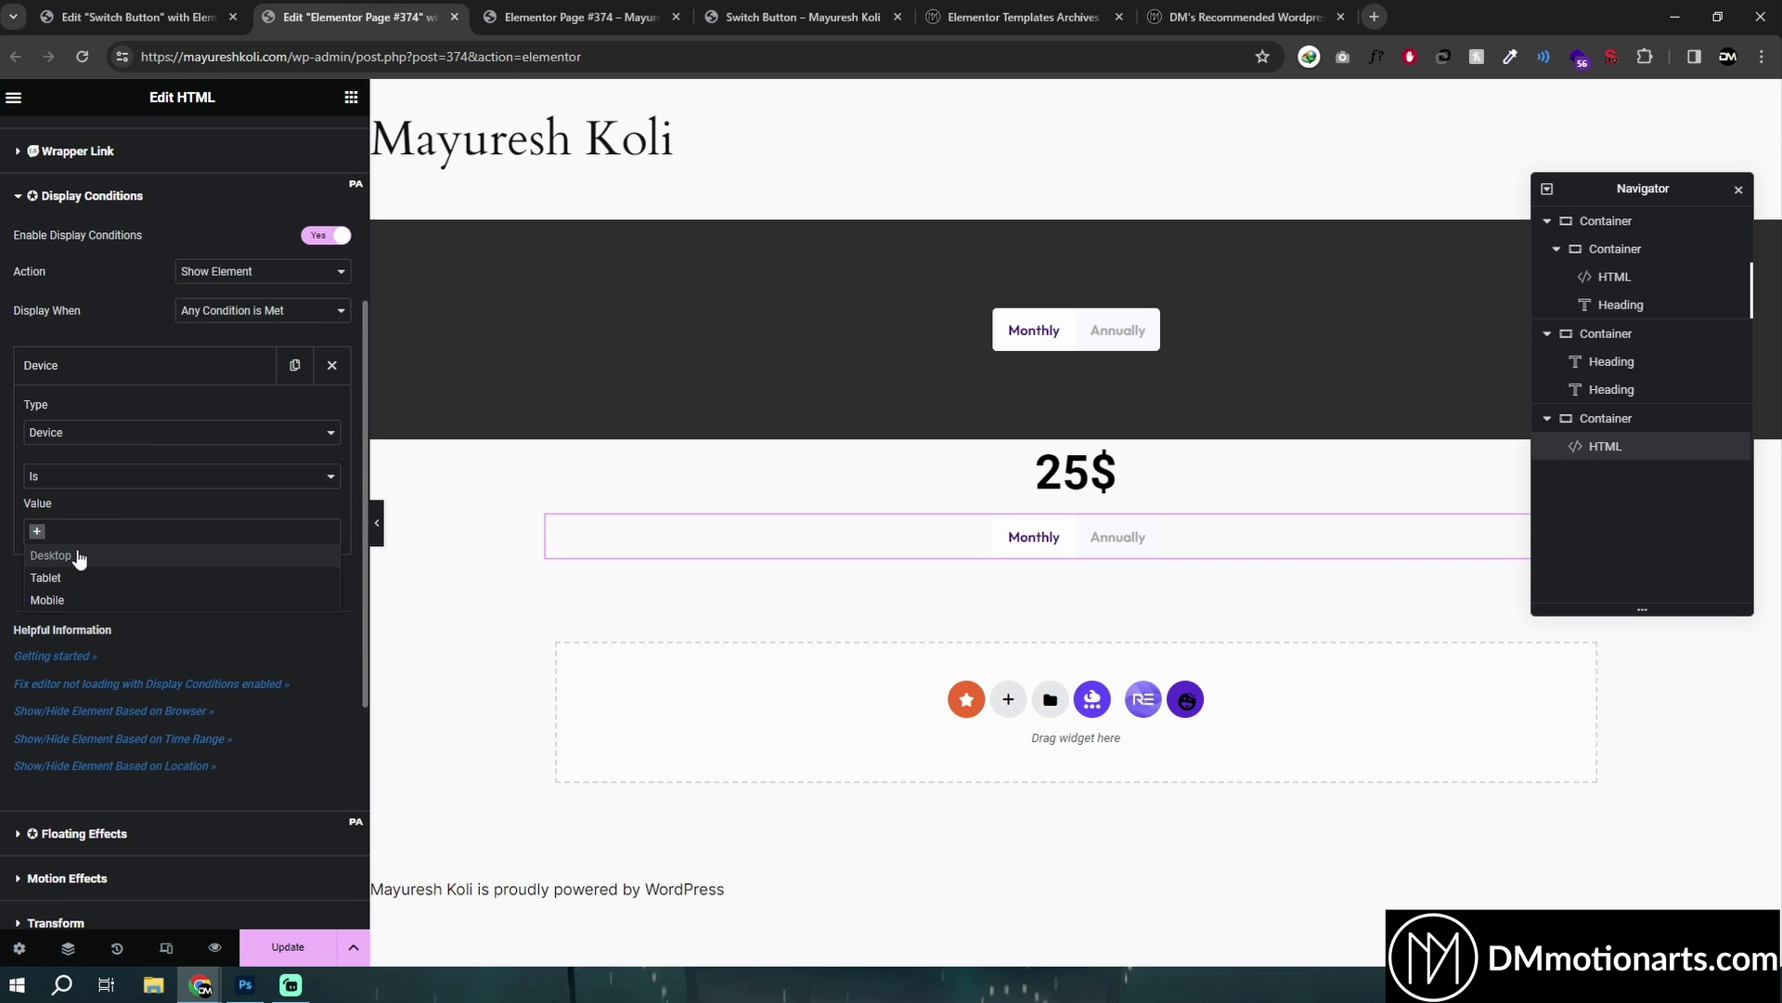
left_click(56, 578)
left_click(93, 531)
left_click(81, 596)
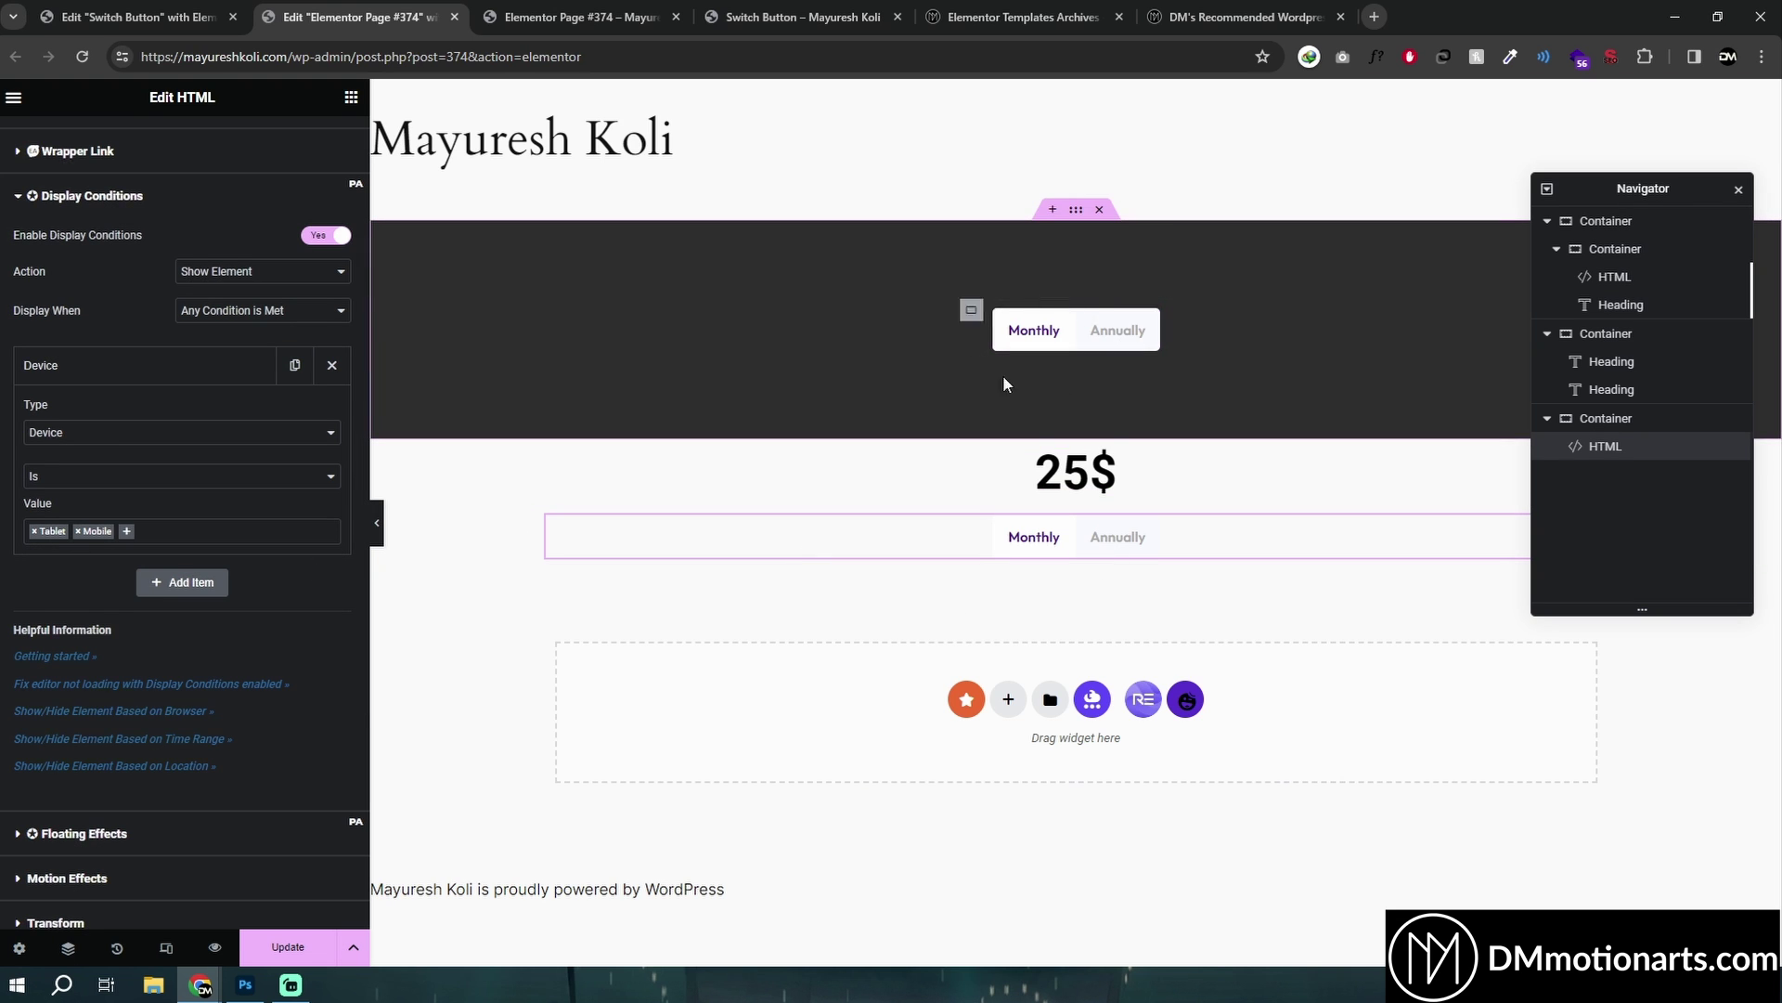
Update the page with the new display conditions and try the original switch on the live page.
left_click(1077, 335)
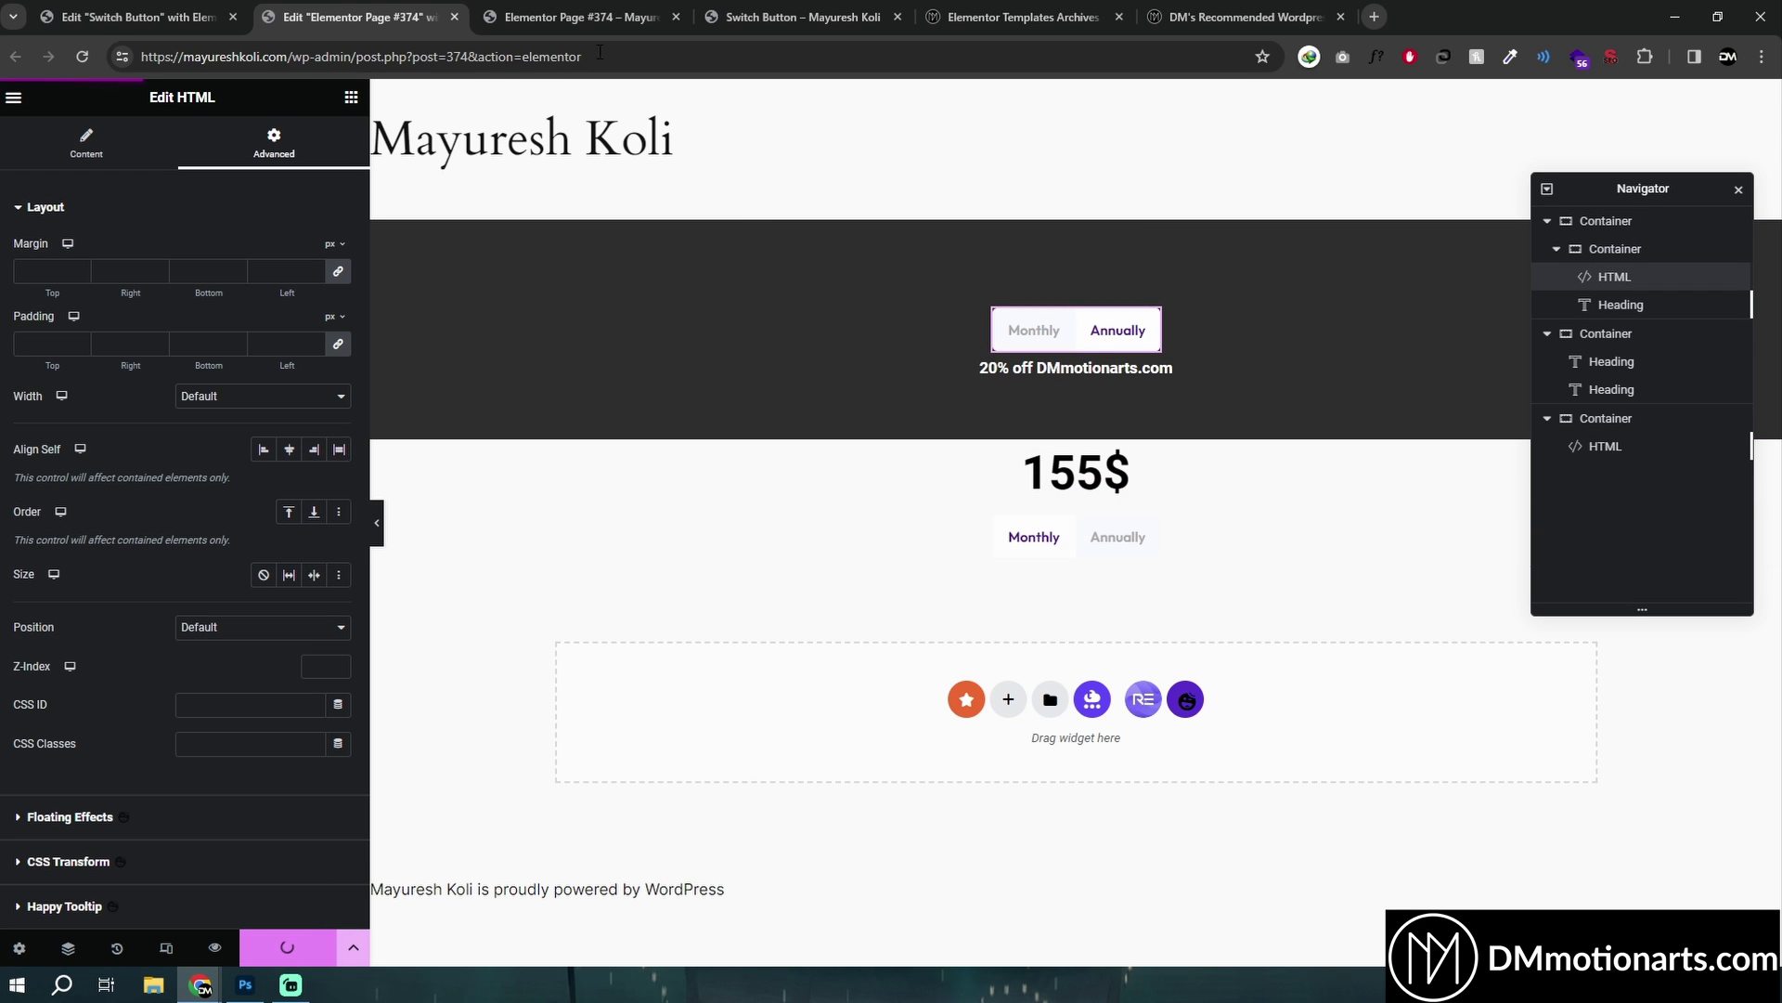
left_click(568, 13)
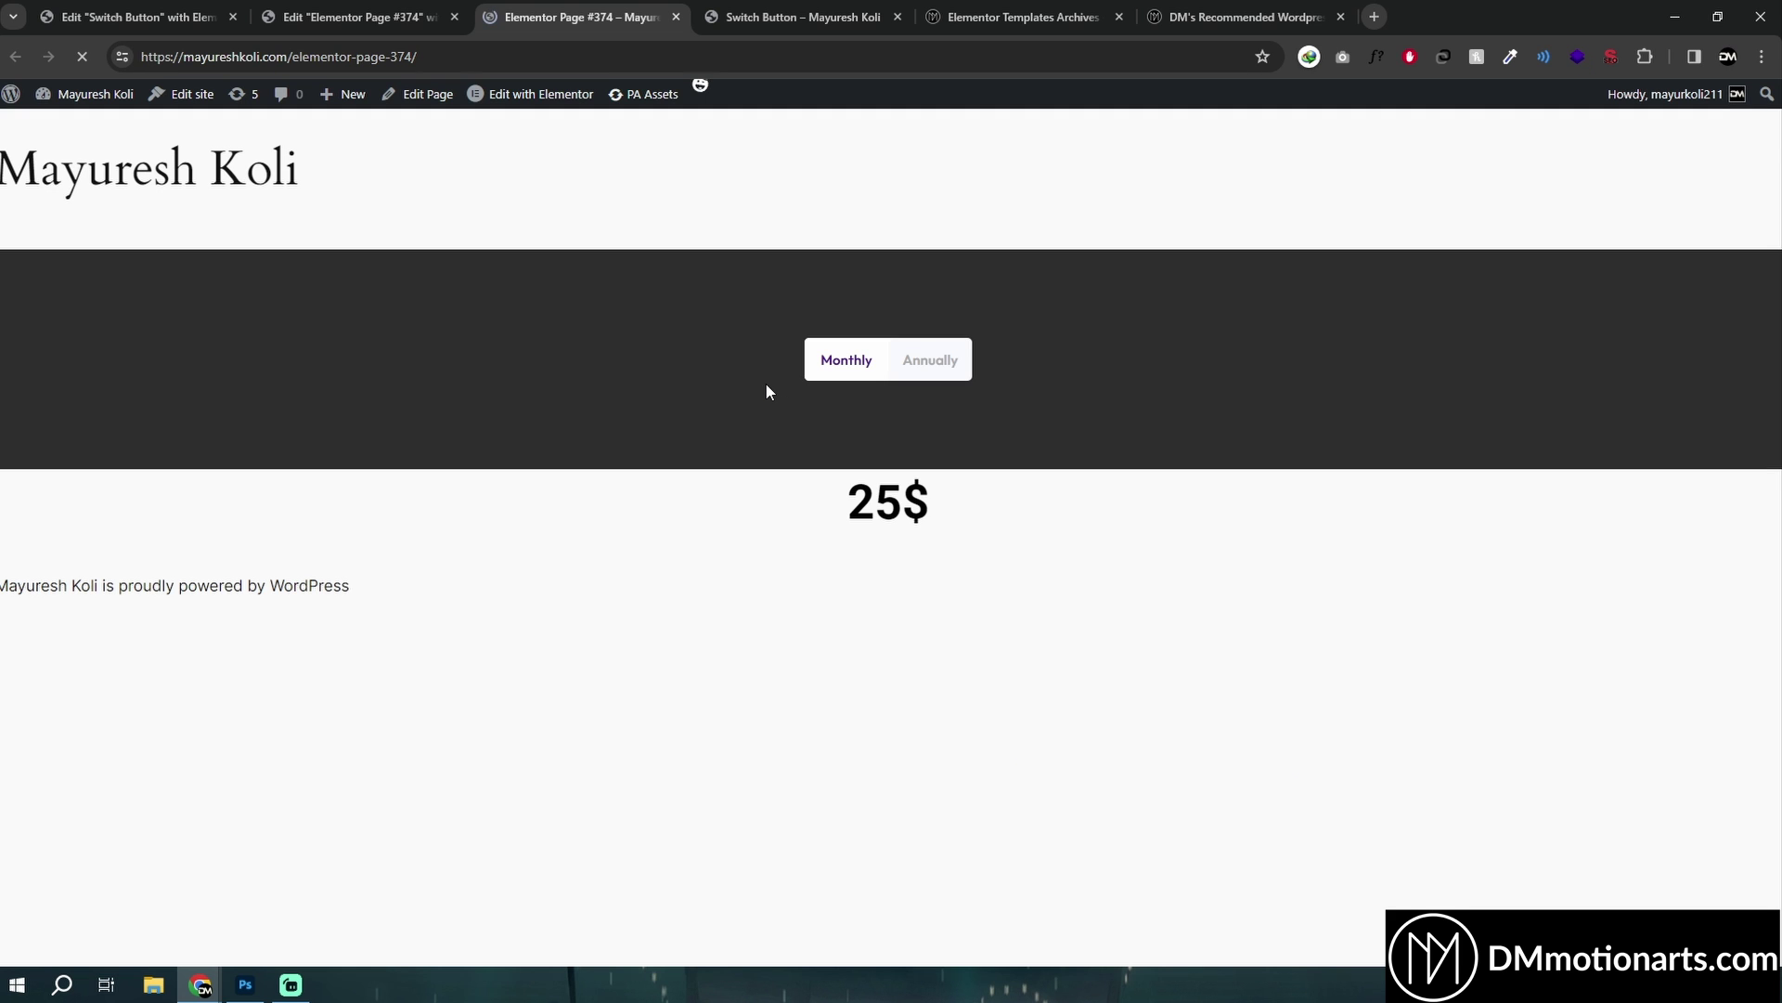
left_click(871, 370)
left_click(873, 370)
left_click(876, 371)
left_click(352, 16)
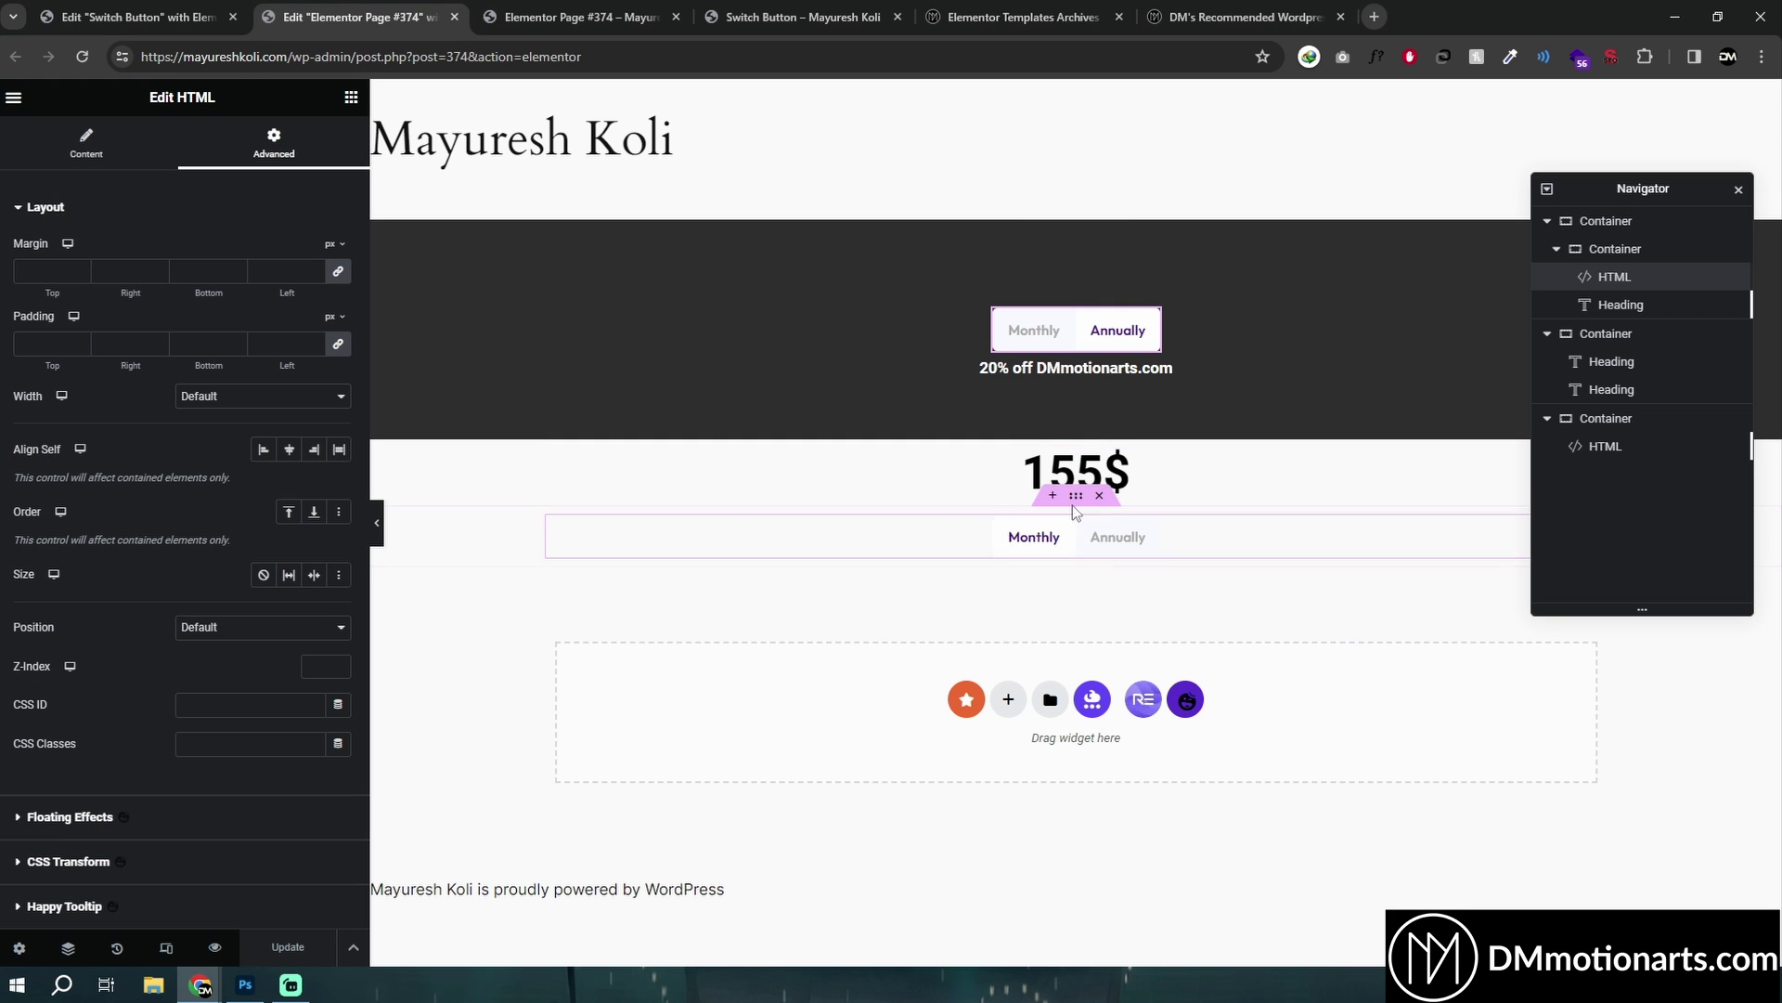
Toggle Monthly/Annually repeatedly on the live page to check the prices and 20% off label, then return to the editor.
left_click(568, 17)
left_click(925, 357)
left_click(926, 357)
left_click(925, 357)
left_click(925, 358)
left_click(926, 358)
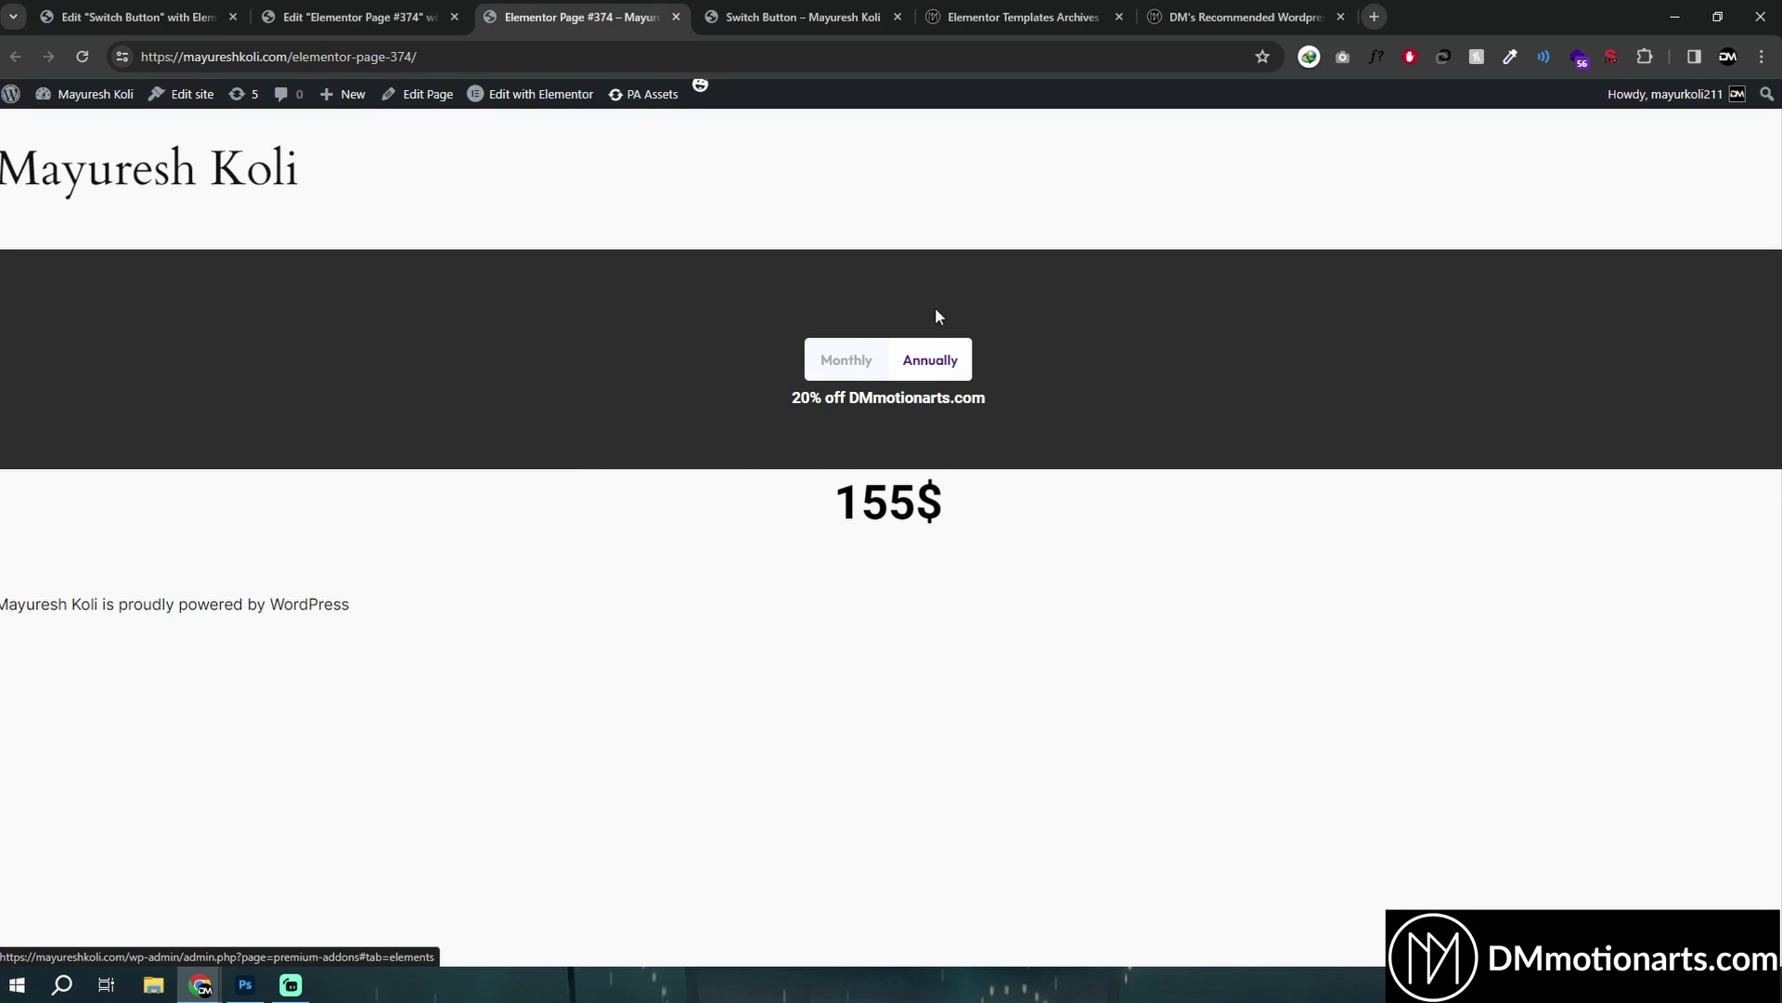
left_click(896, 368)
left_click(926, 359)
left_click(925, 359)
left_click(925, 358)
key("ctrl+shift+Tab")
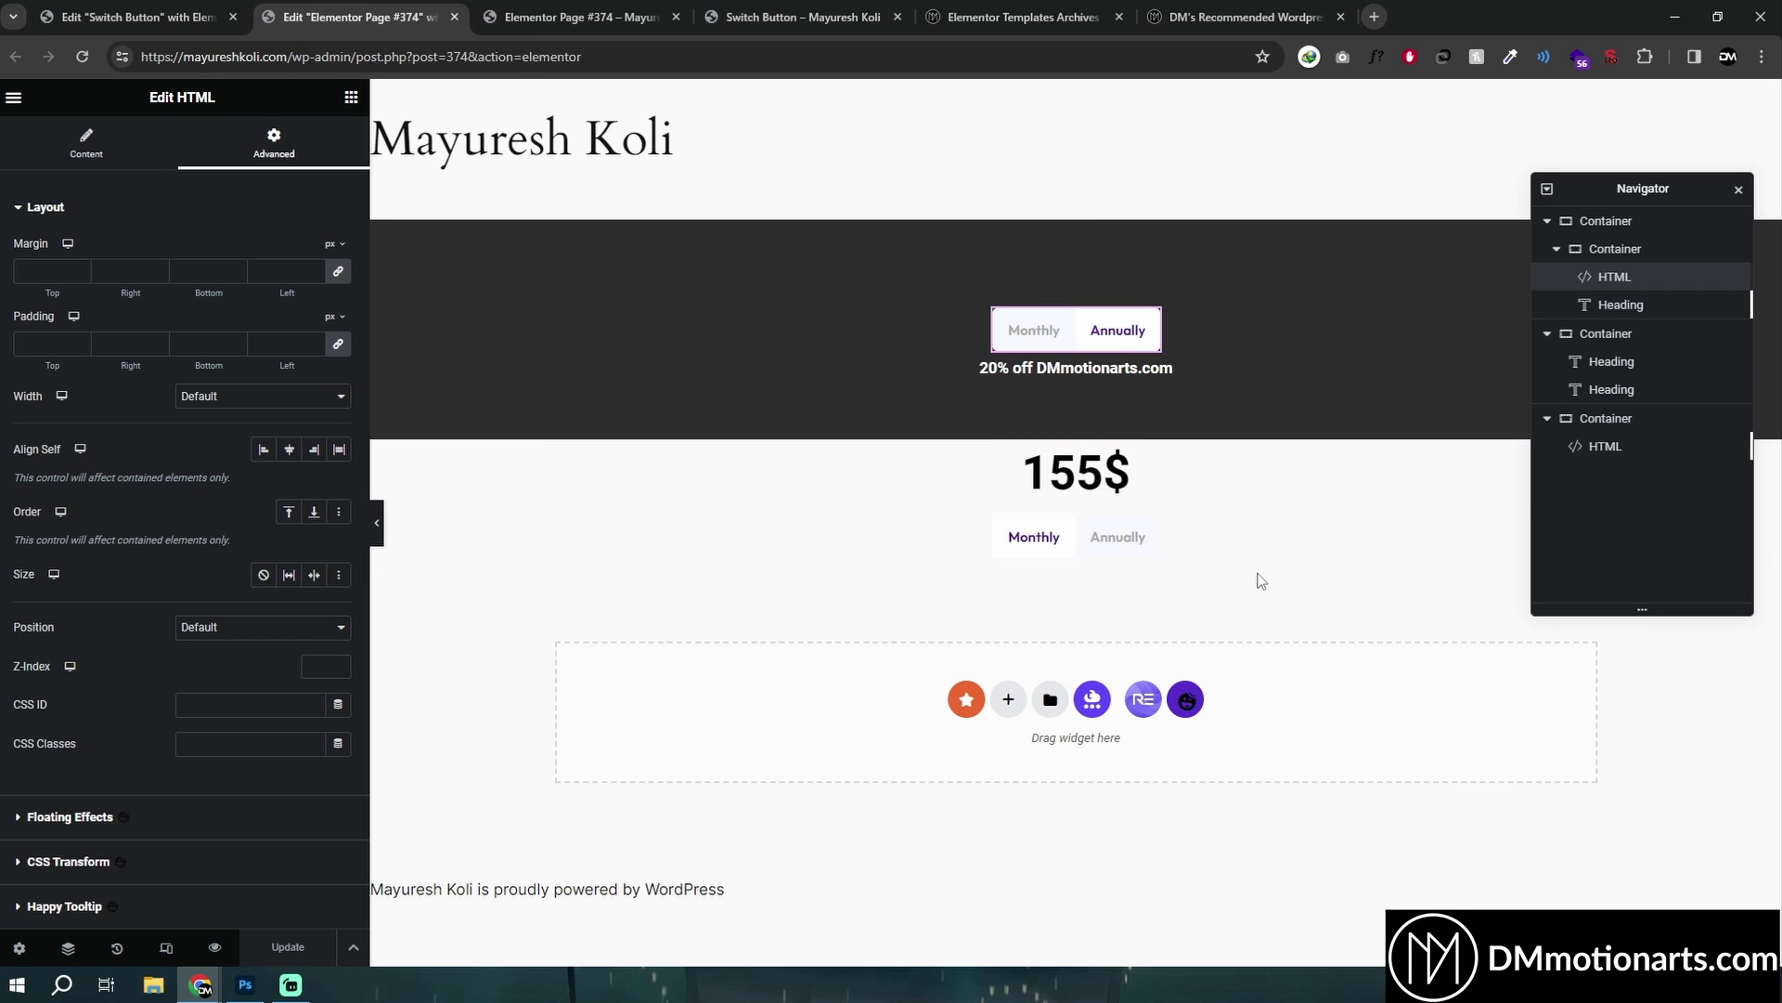
Move the Navigator out of the way and review the pasted switch's advanced settings and Royal Addons custom CSS.
left_click_drag(1661, 190, 1630, 610)
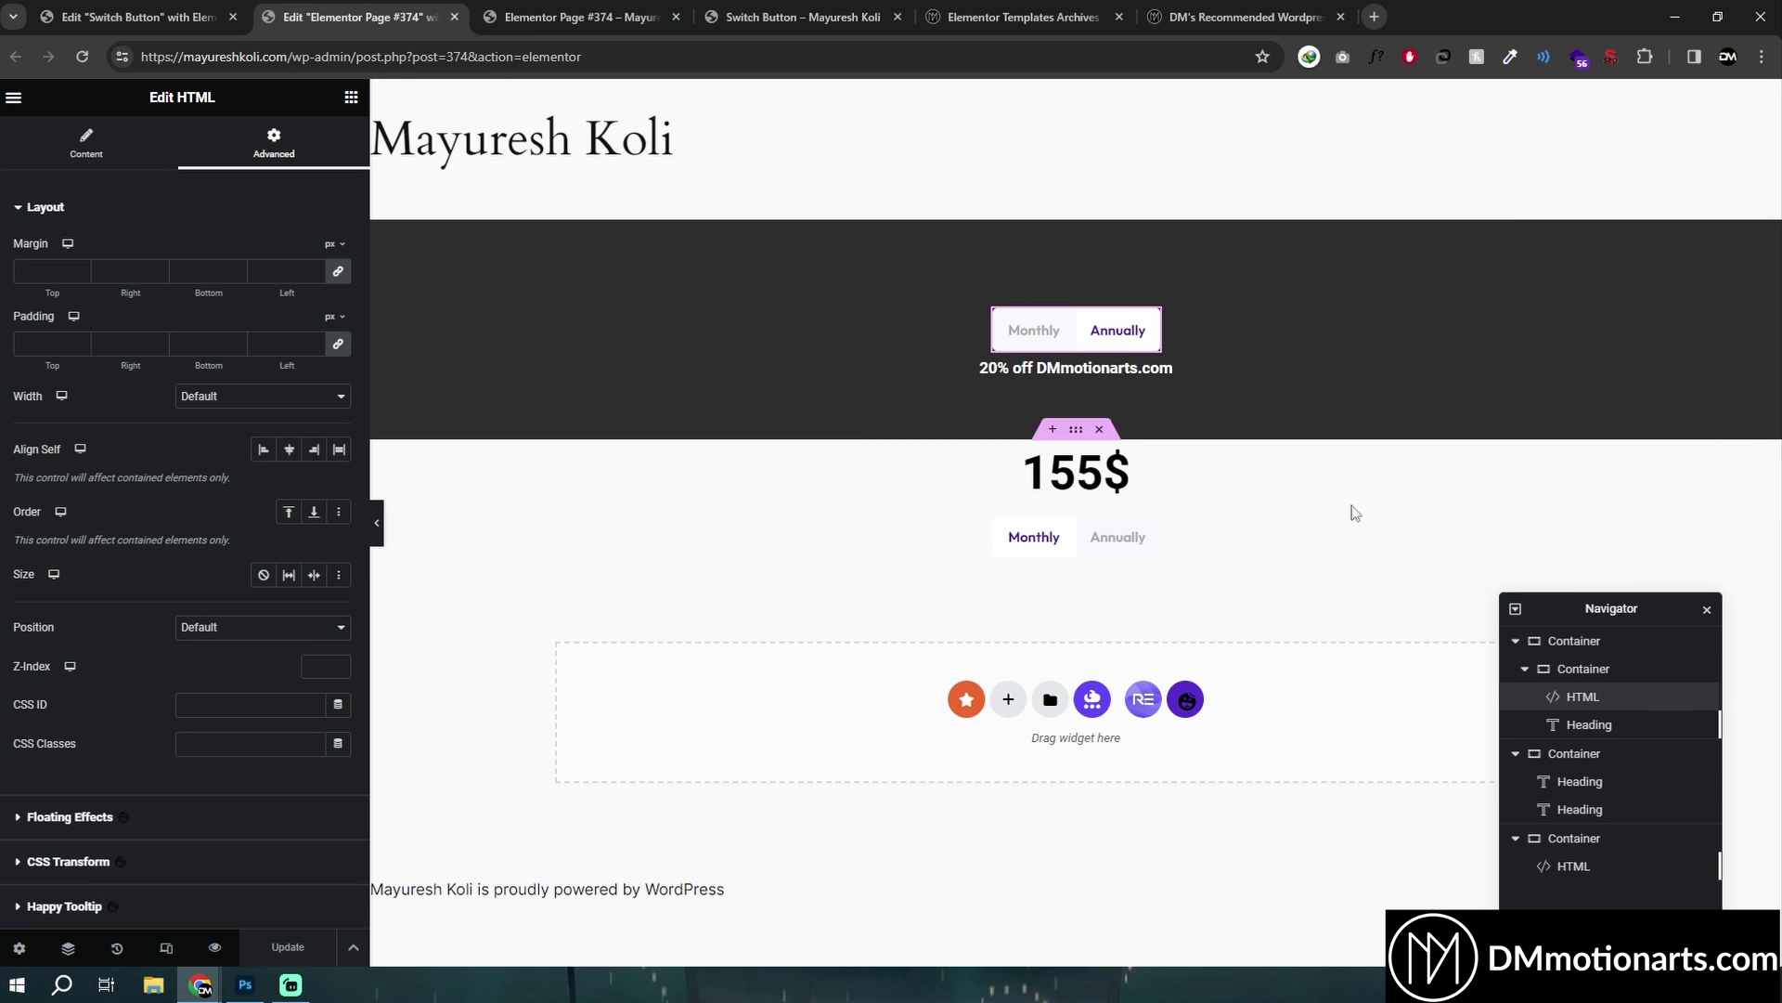
left_click_drag(1598, 539, 1073, 565)
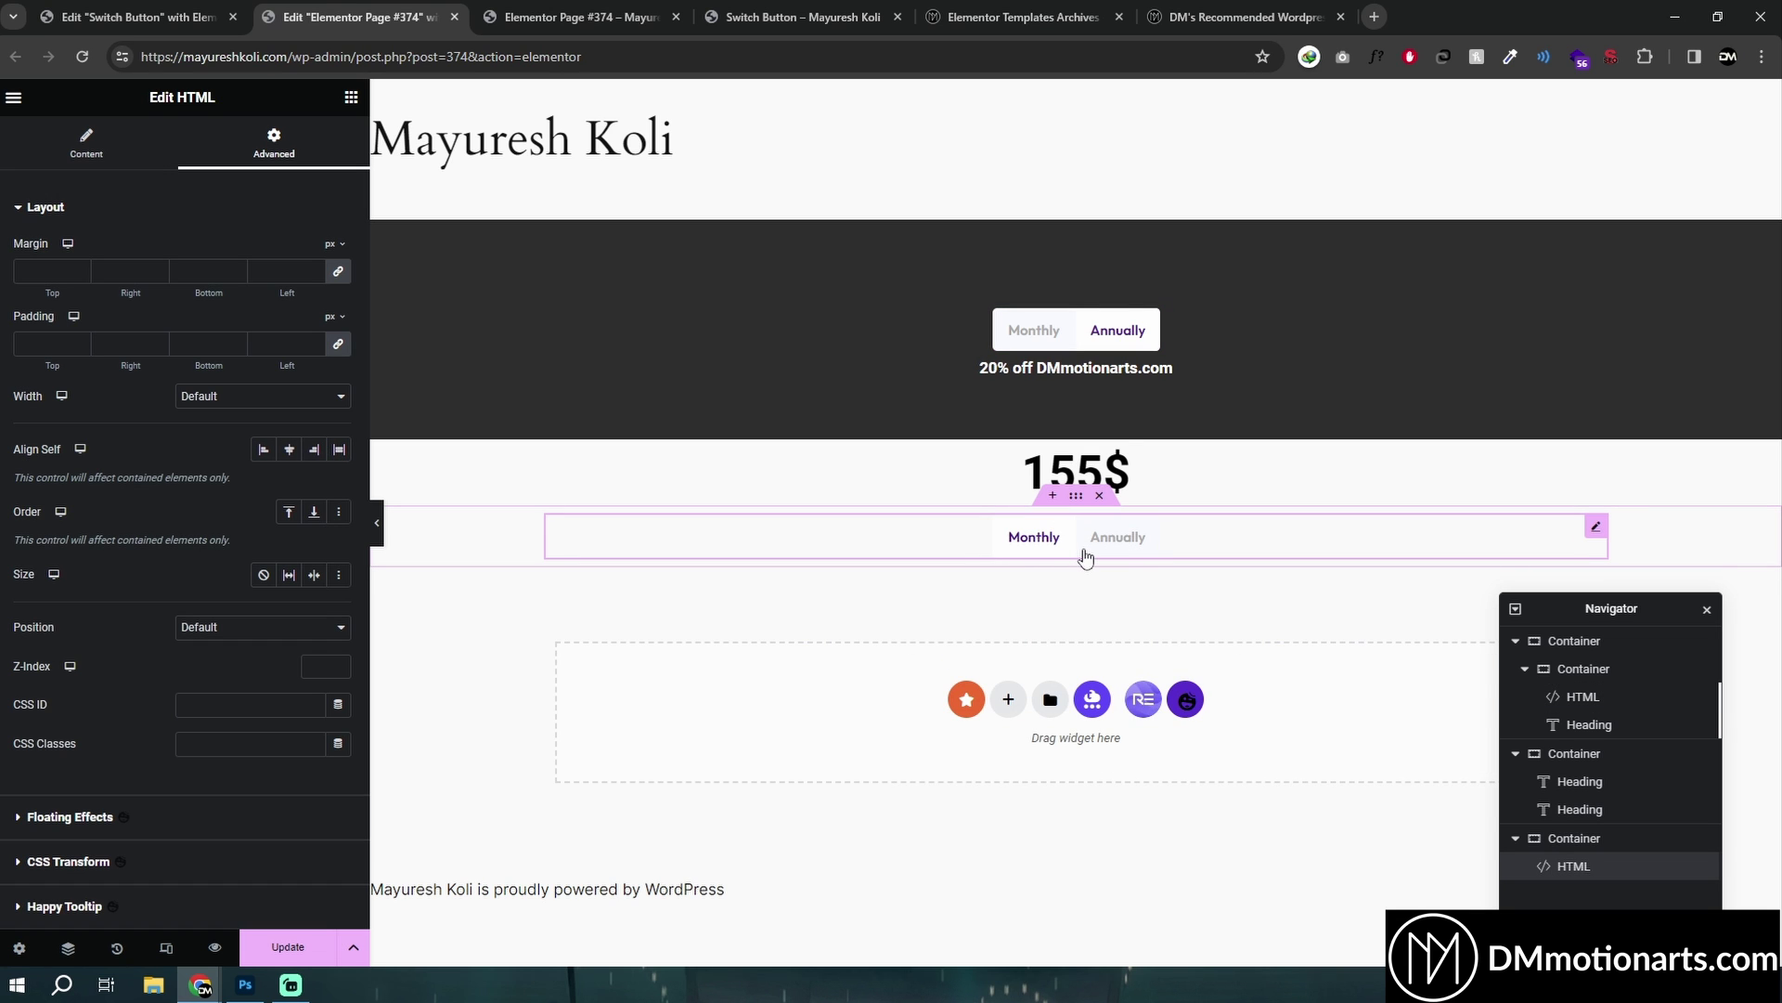
scroll(298, 716, "down", 5)
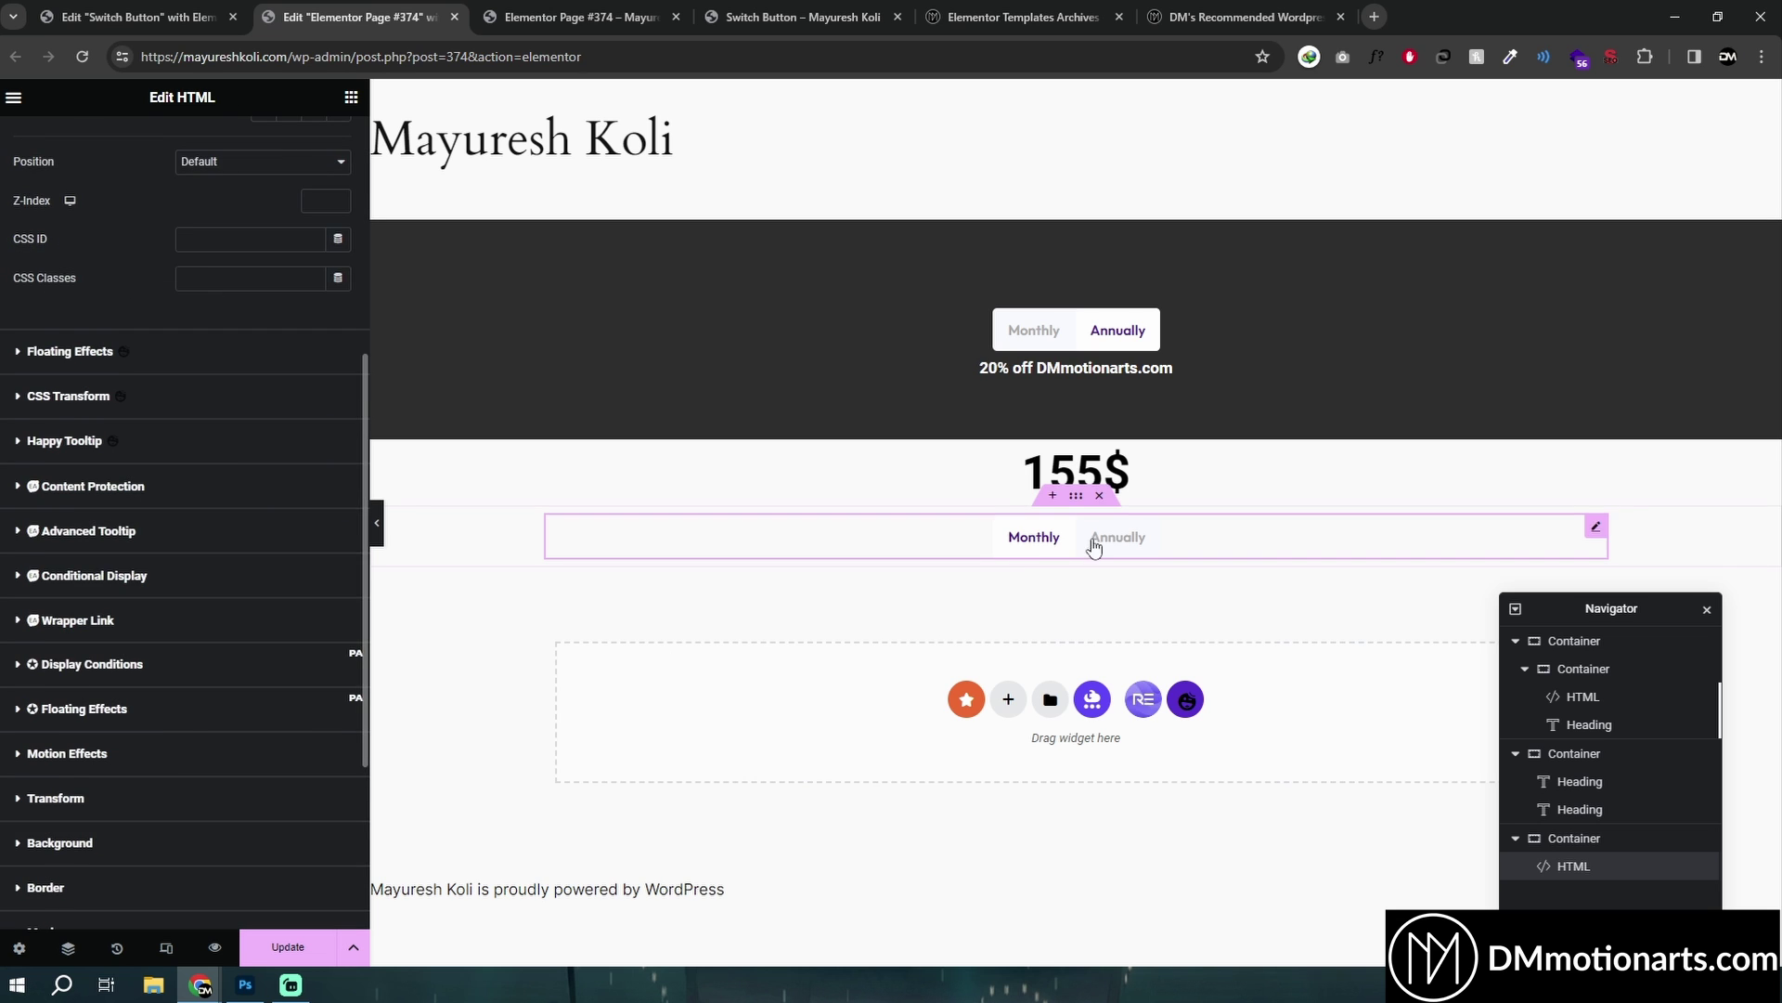
scroll(107, 807, "up", 2)
scroll(109, 745, "down", 5)
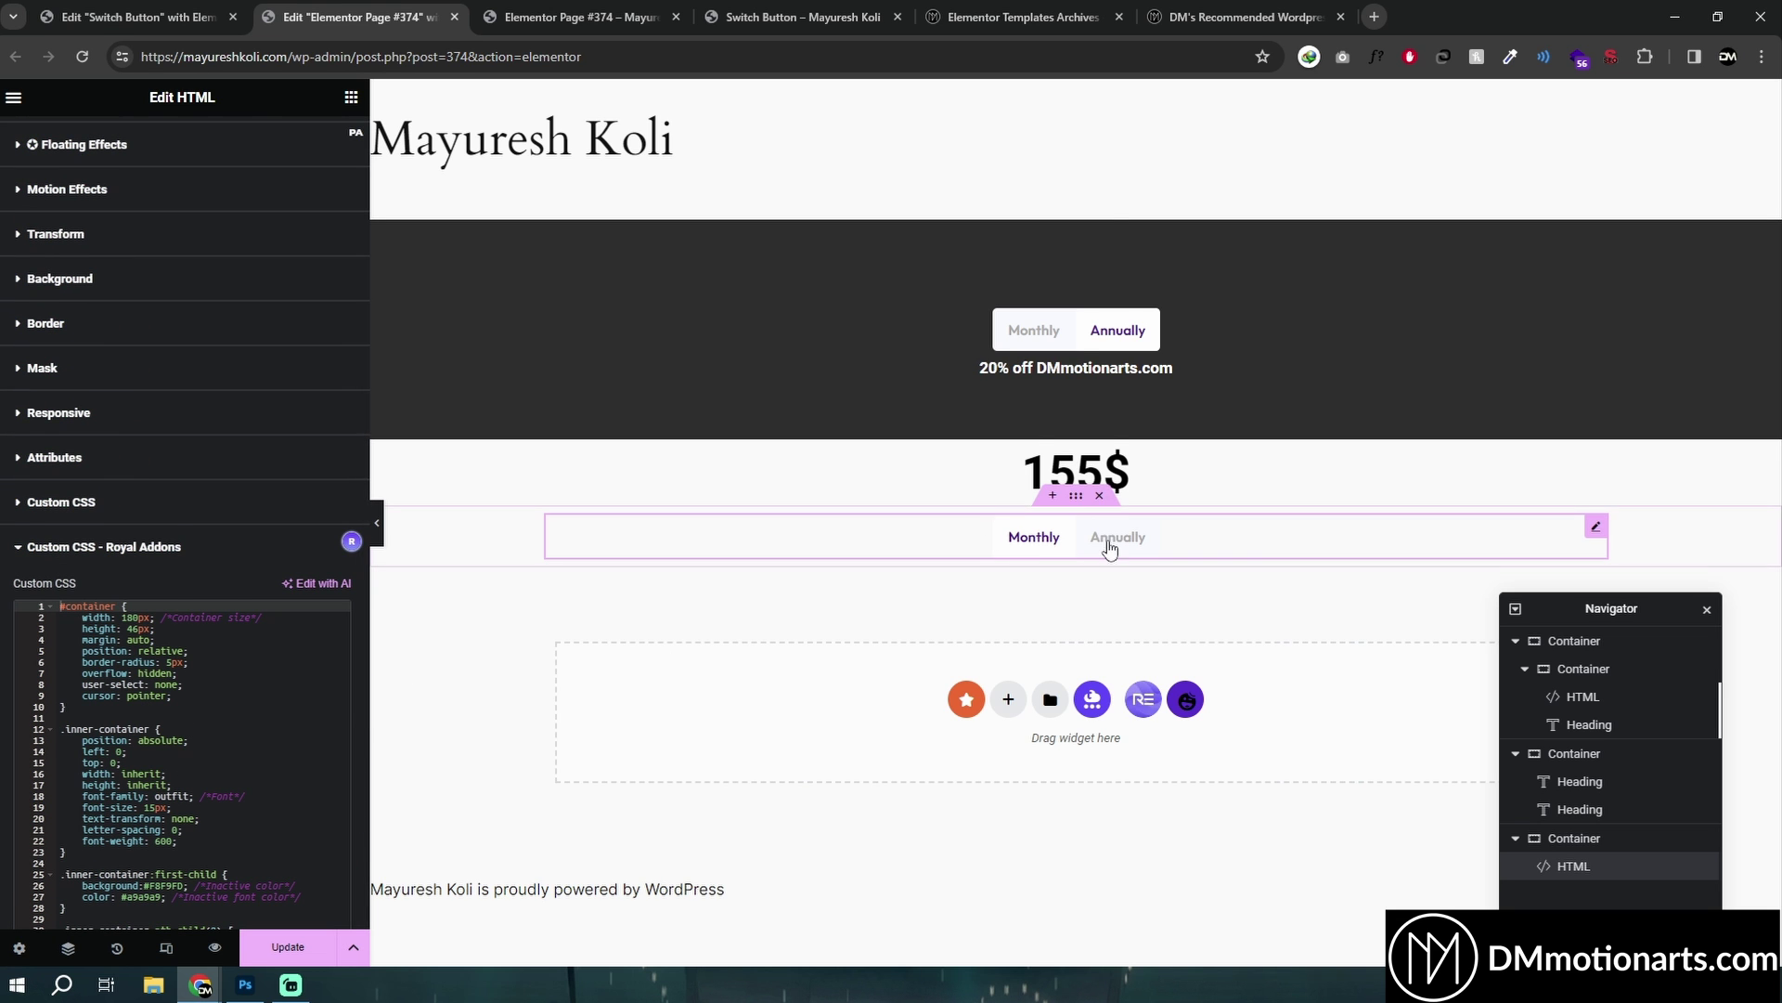
Toggle the original switch in the dark container repeatedly to check it alongside the pasted tablet and mobile switch.
left_click(1082, 346)
left_click(1082, 345)
left_click(1081, 345)
left_click(1082, 346)
left_click(1081, 345)
left_click(1081, 345)
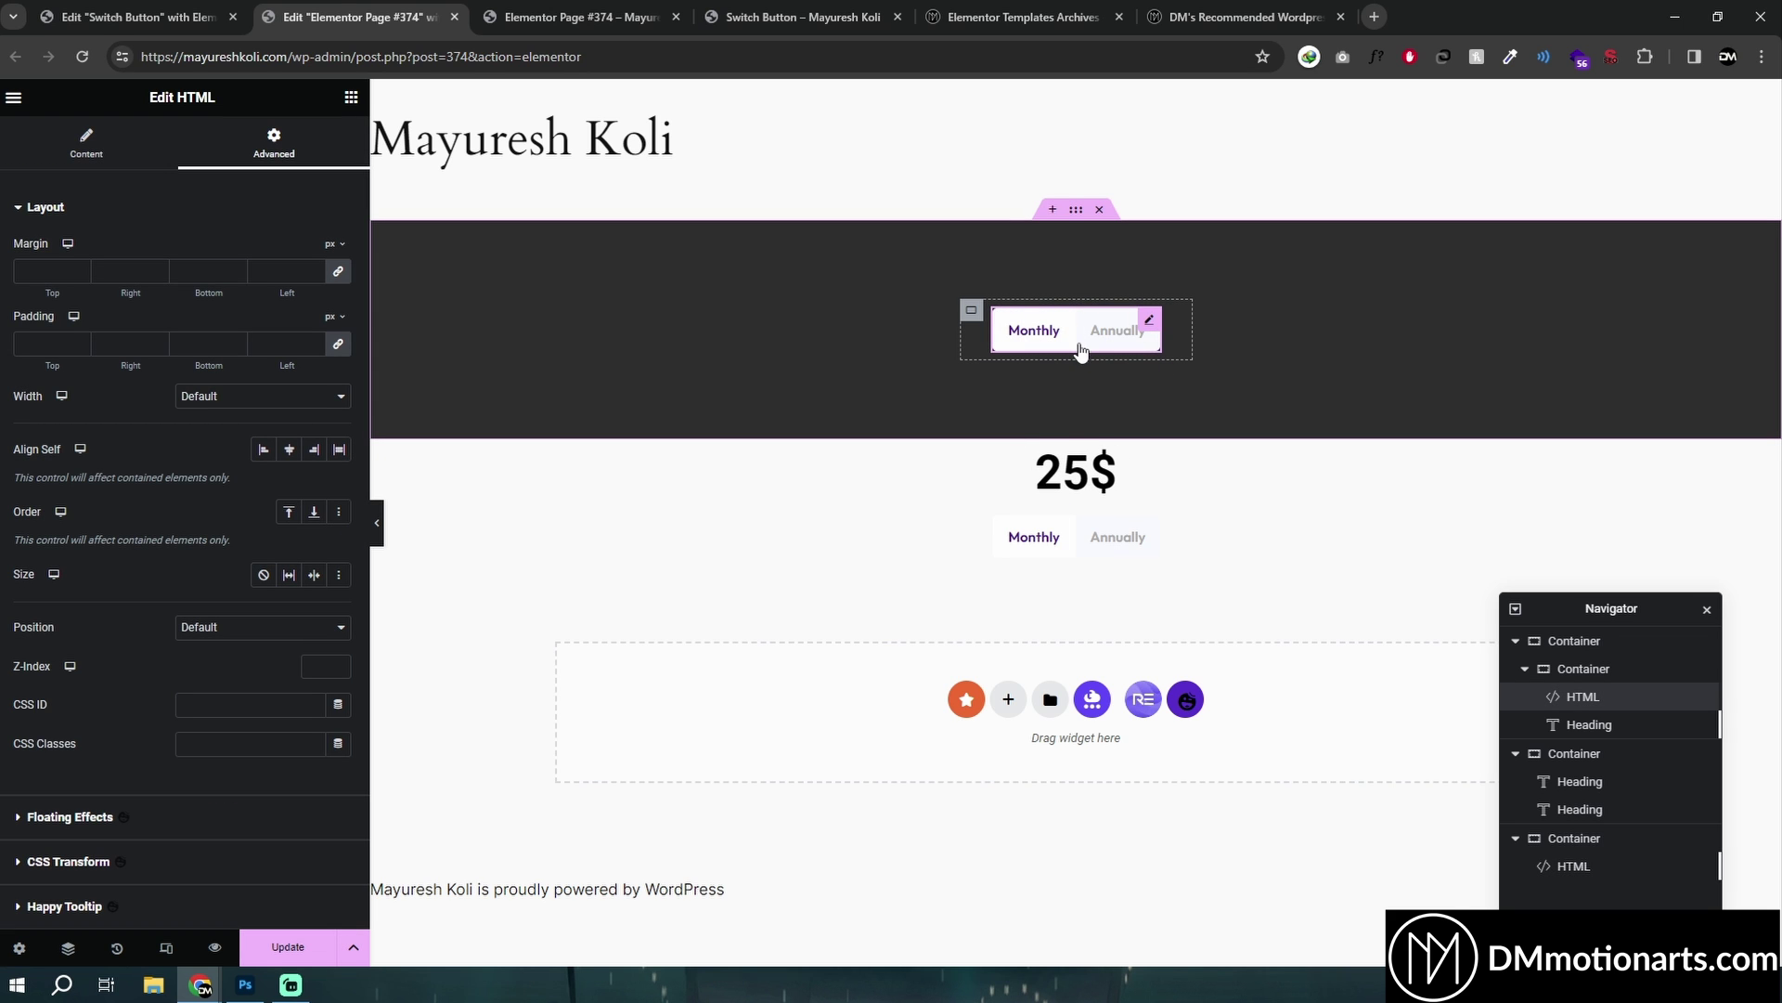